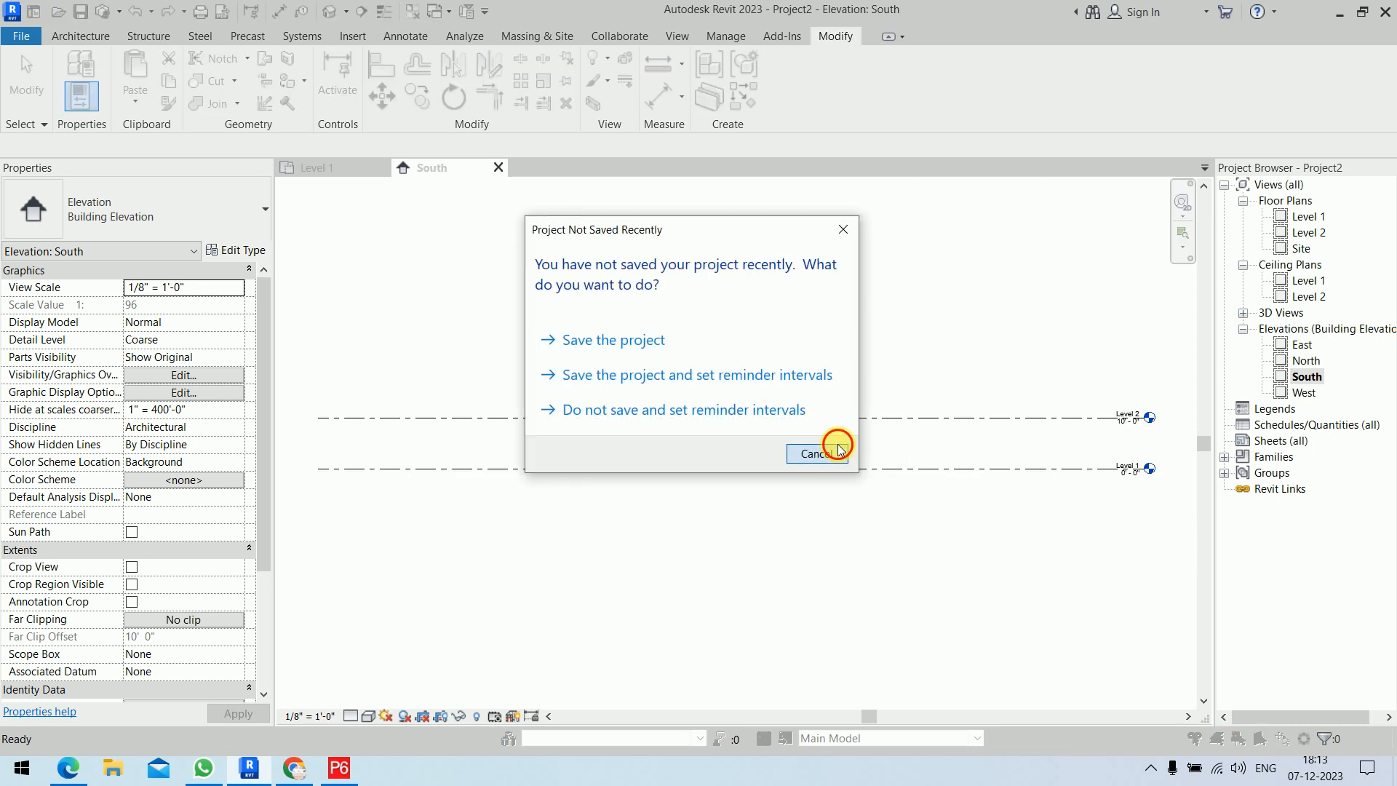
Dismiss the save reminder without saving and open the Level 1 floor plan
left_click(834, 454)
middle_click_drag(831, 452, 818, 491)
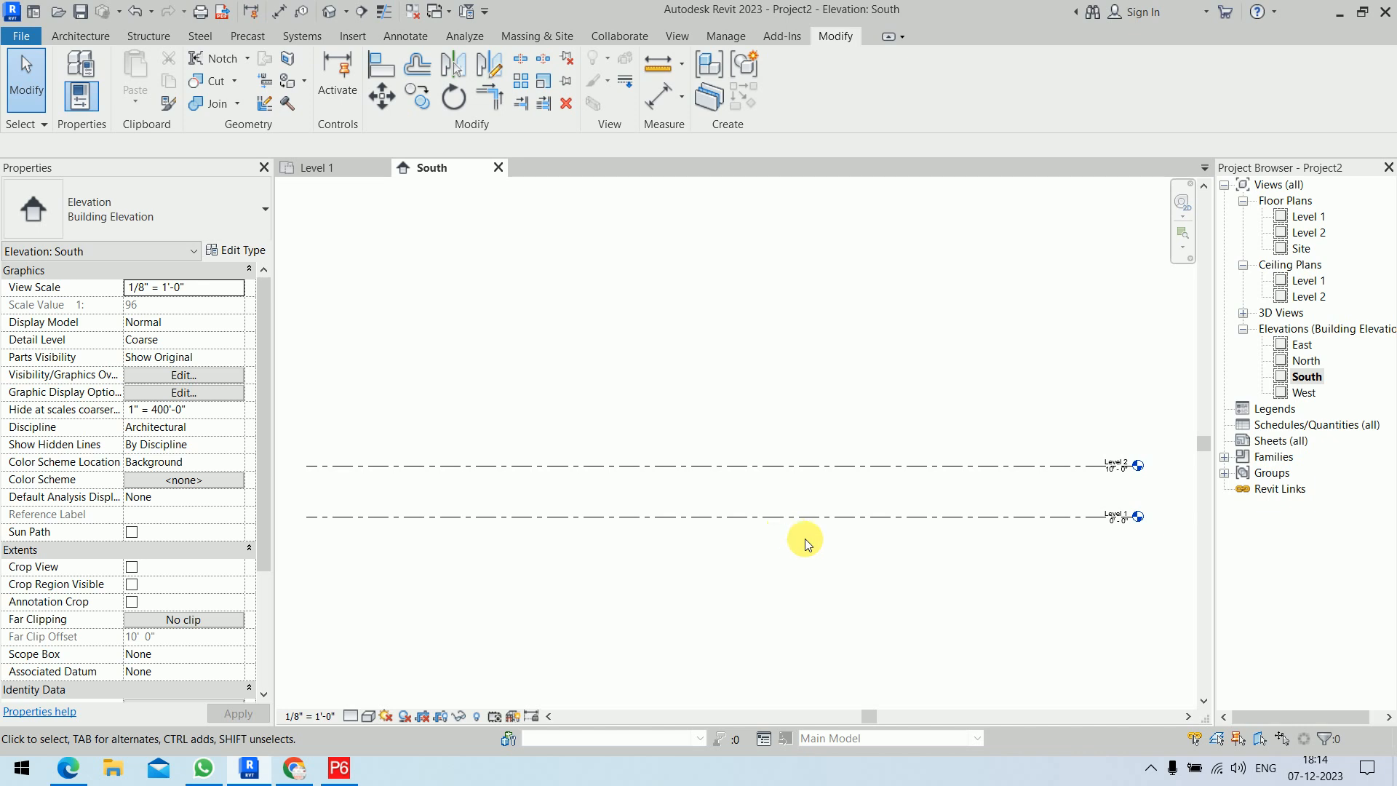
double_click(1306, 217)
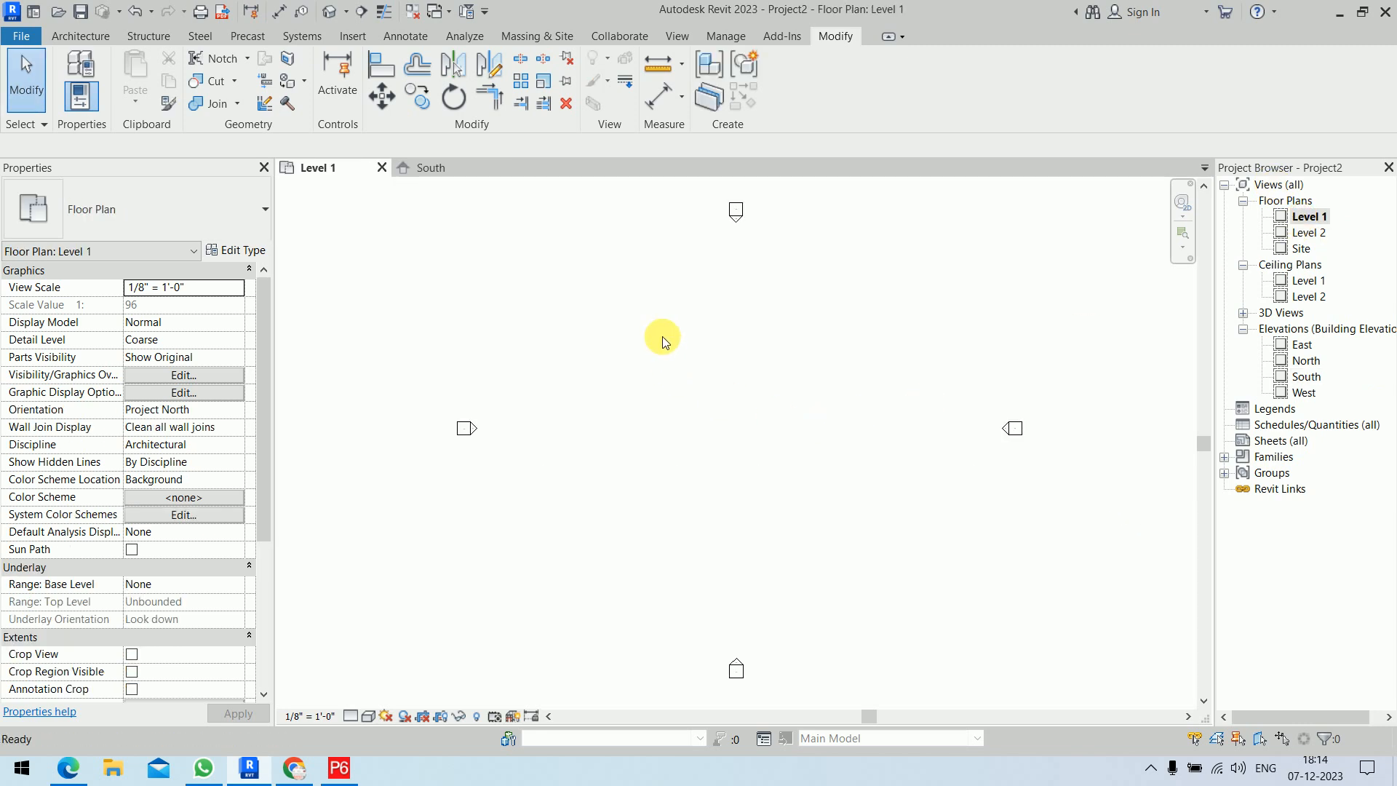
Draw a vertical grid line in the Level 1 plan and add a parallel one offset 15' to its right
key("g")
key("r")
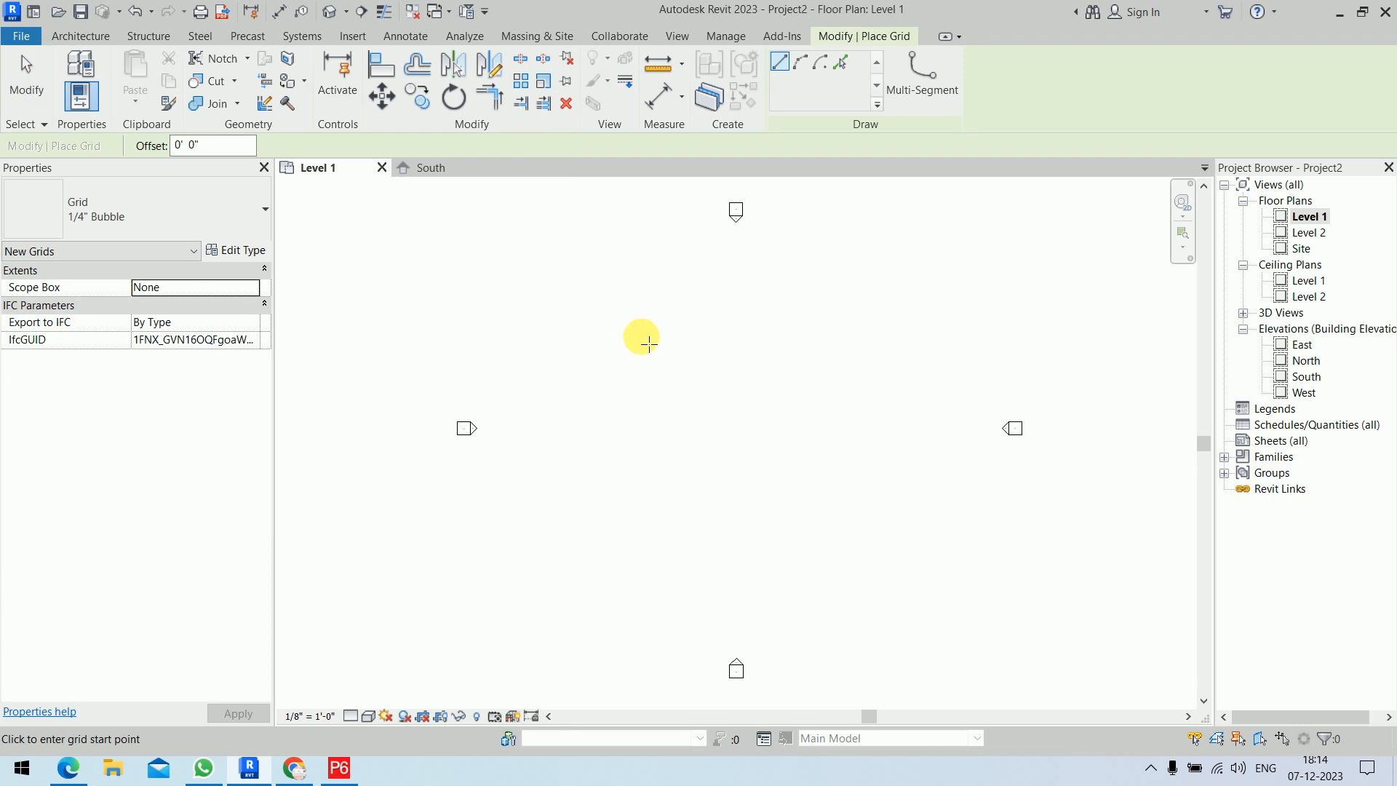
left_click(641, 336)
left_click(641, 596)
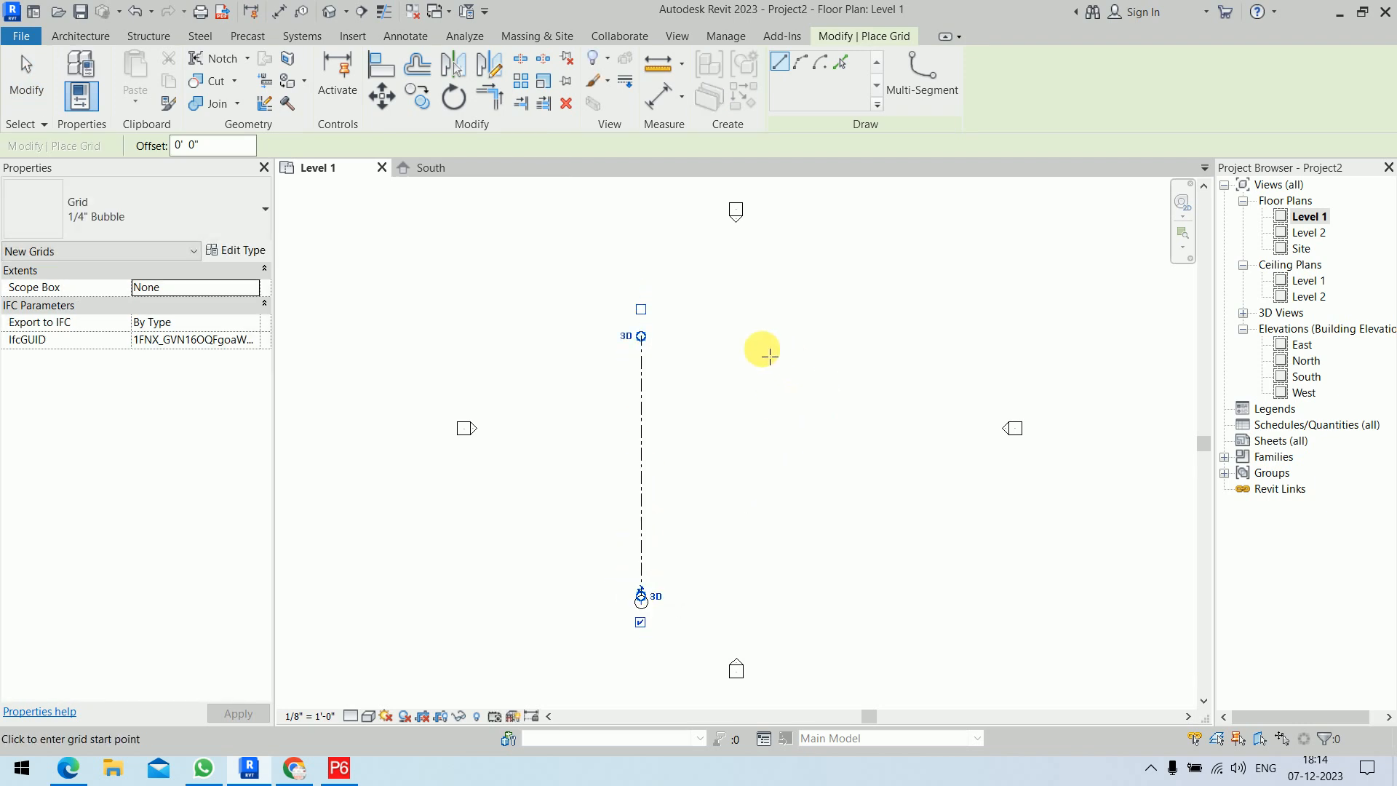
left_click(841, 62)
left_click_drag(224, 145, 170, 146)
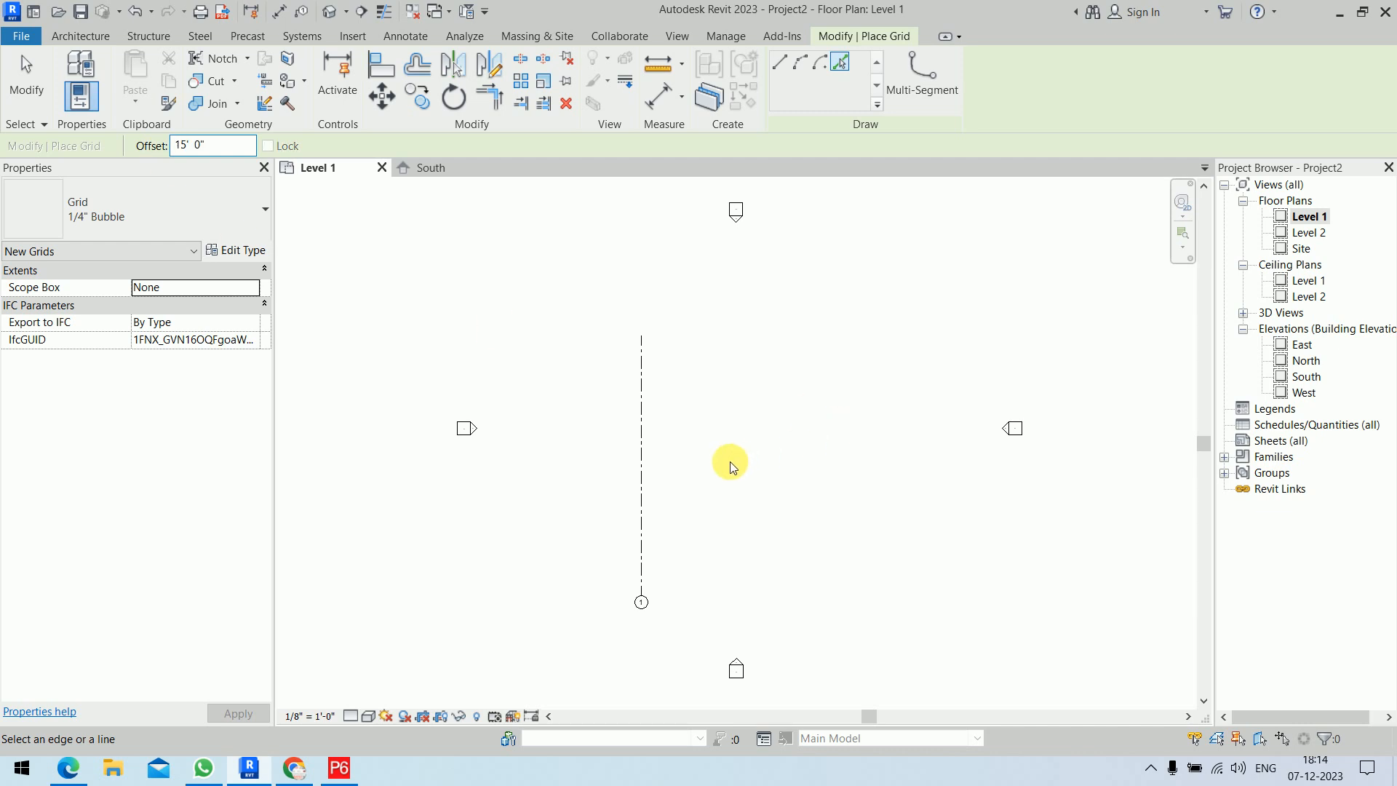
left_click(644, 491)
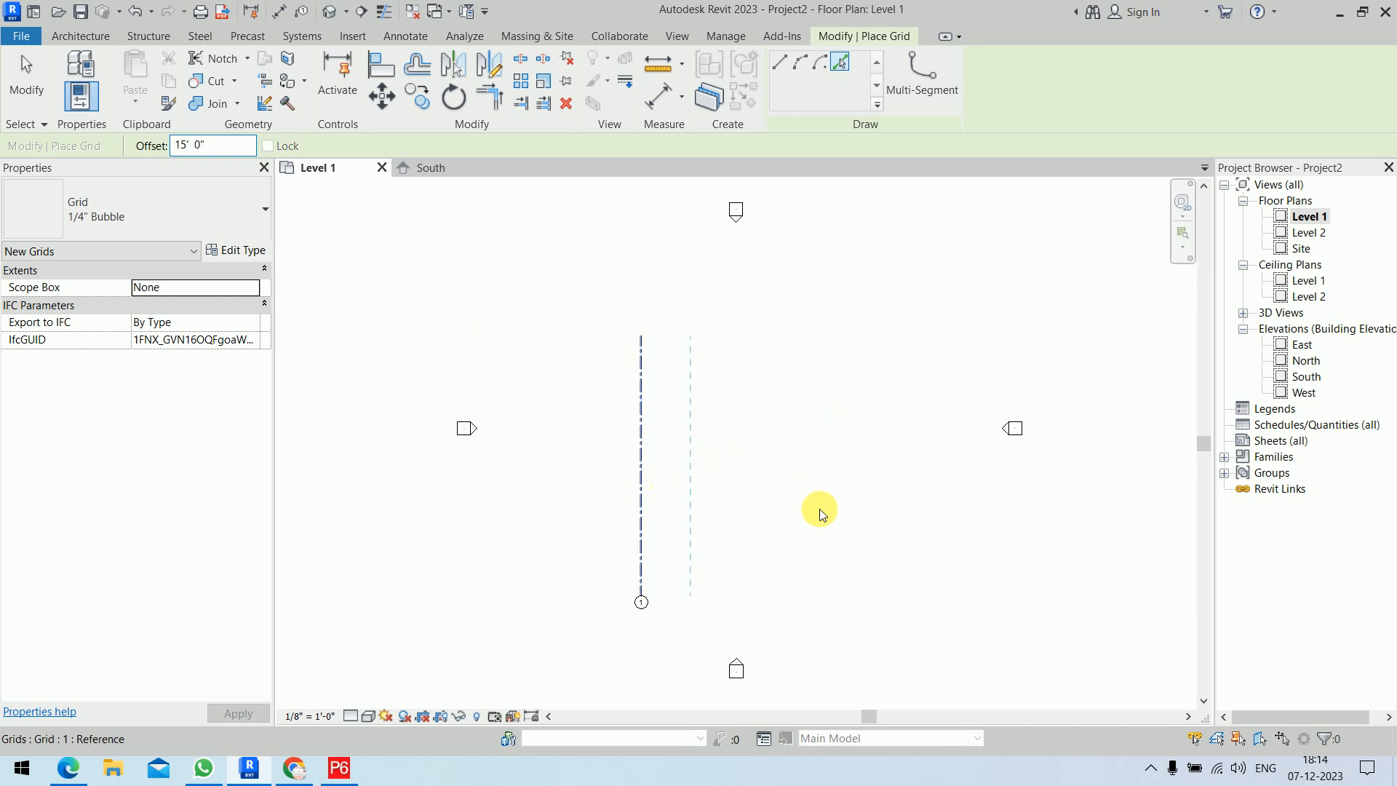
Draw a horizontal grid line with zero offset across both vertical grids and add a parallel one above it by offset
left_click(788, 68)
left_click_drag(234, 149, 120, 147)
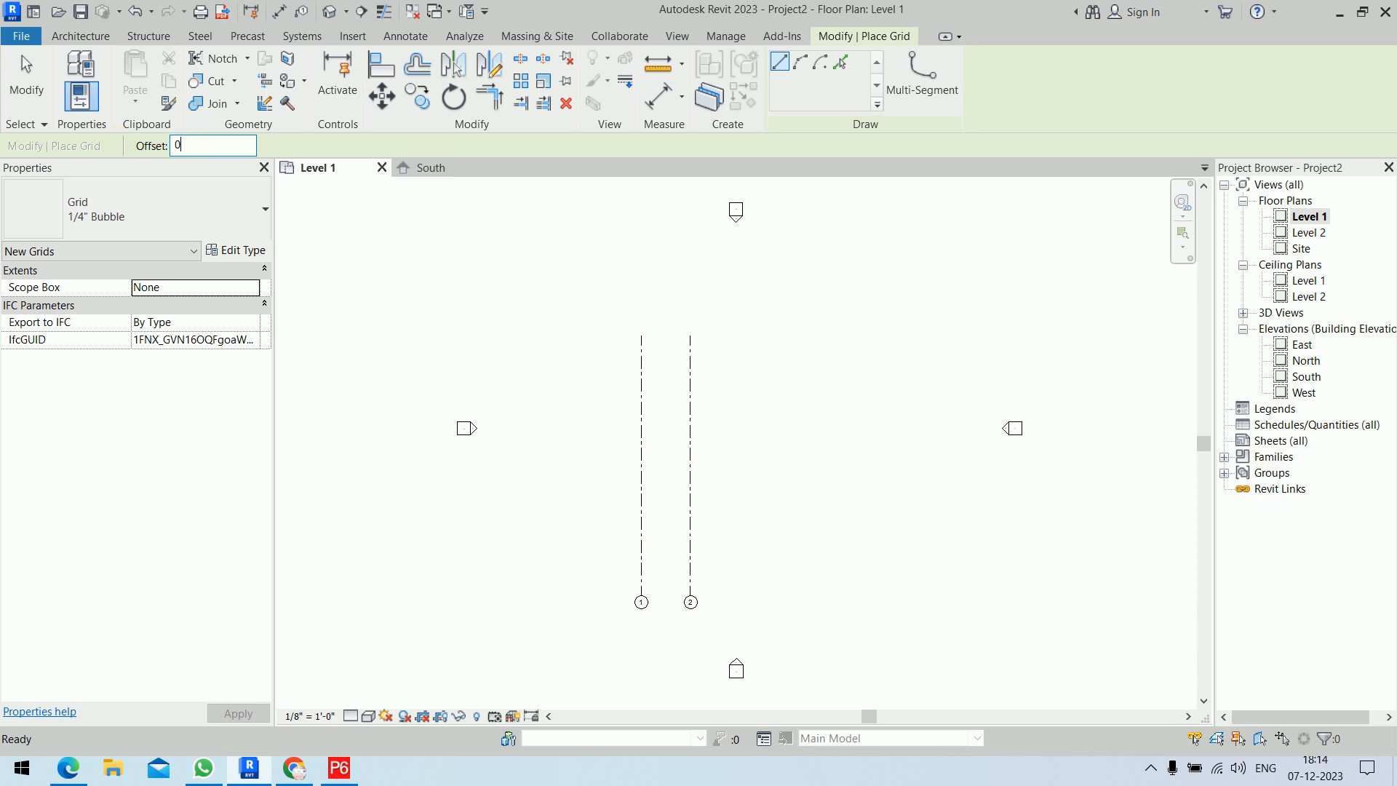
left_click(589, 544)
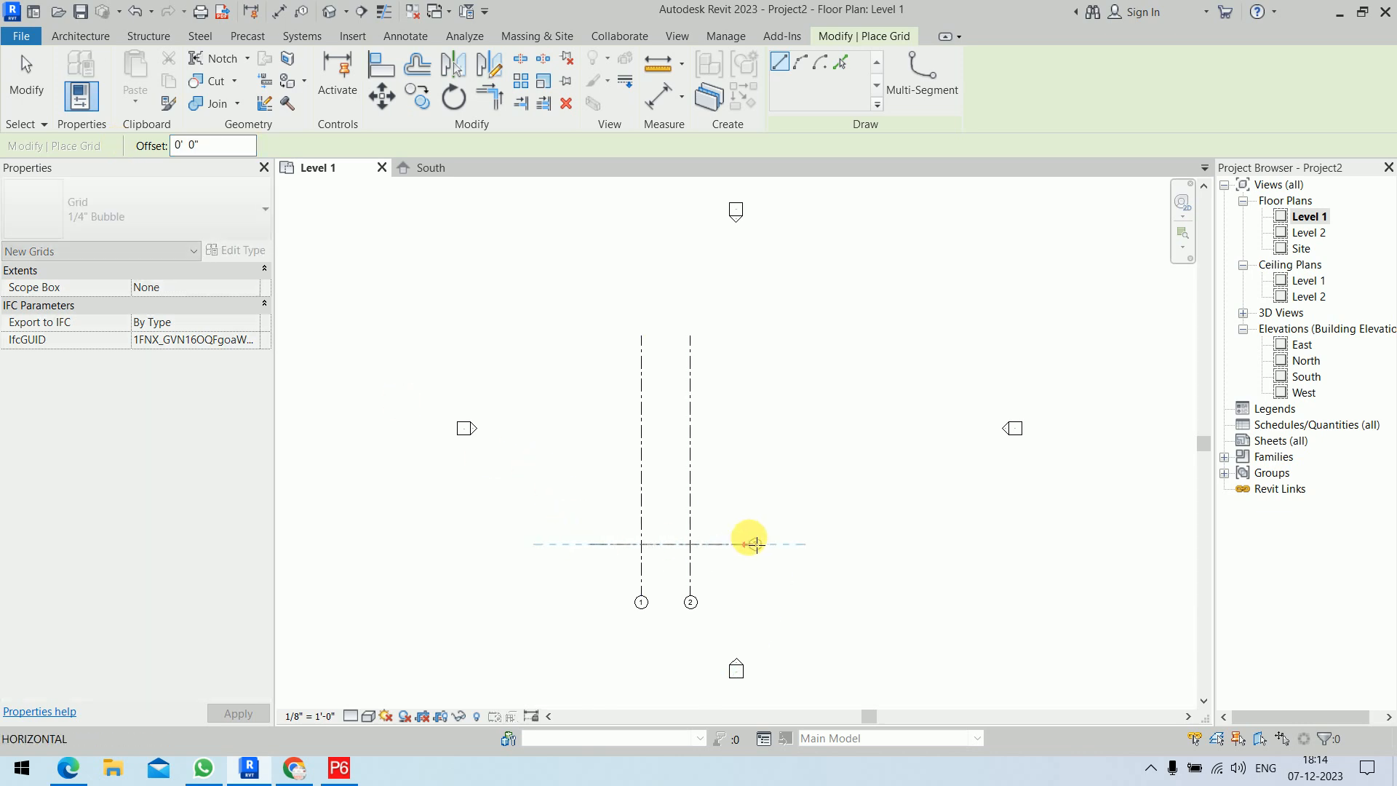
left_click(754, 544)
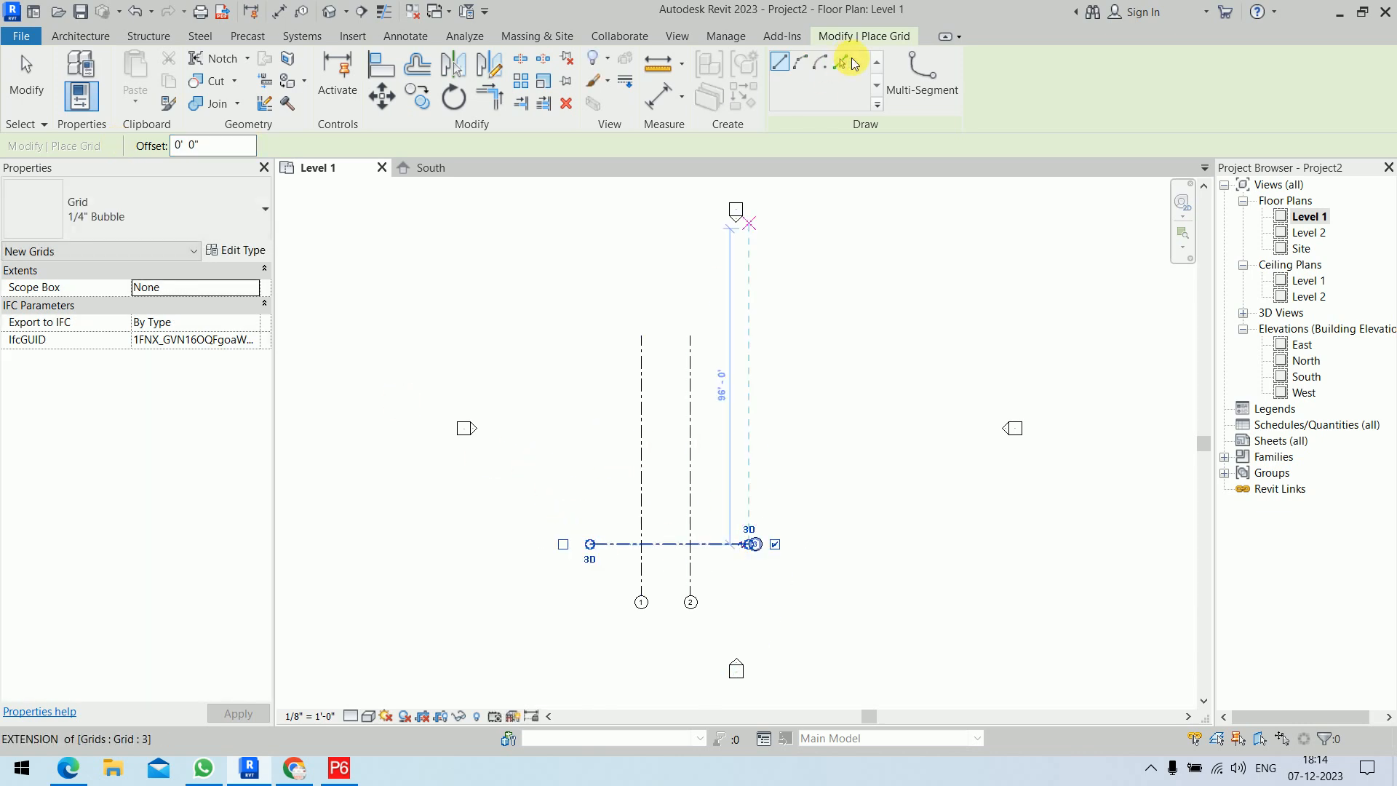
left_click(844, 62)
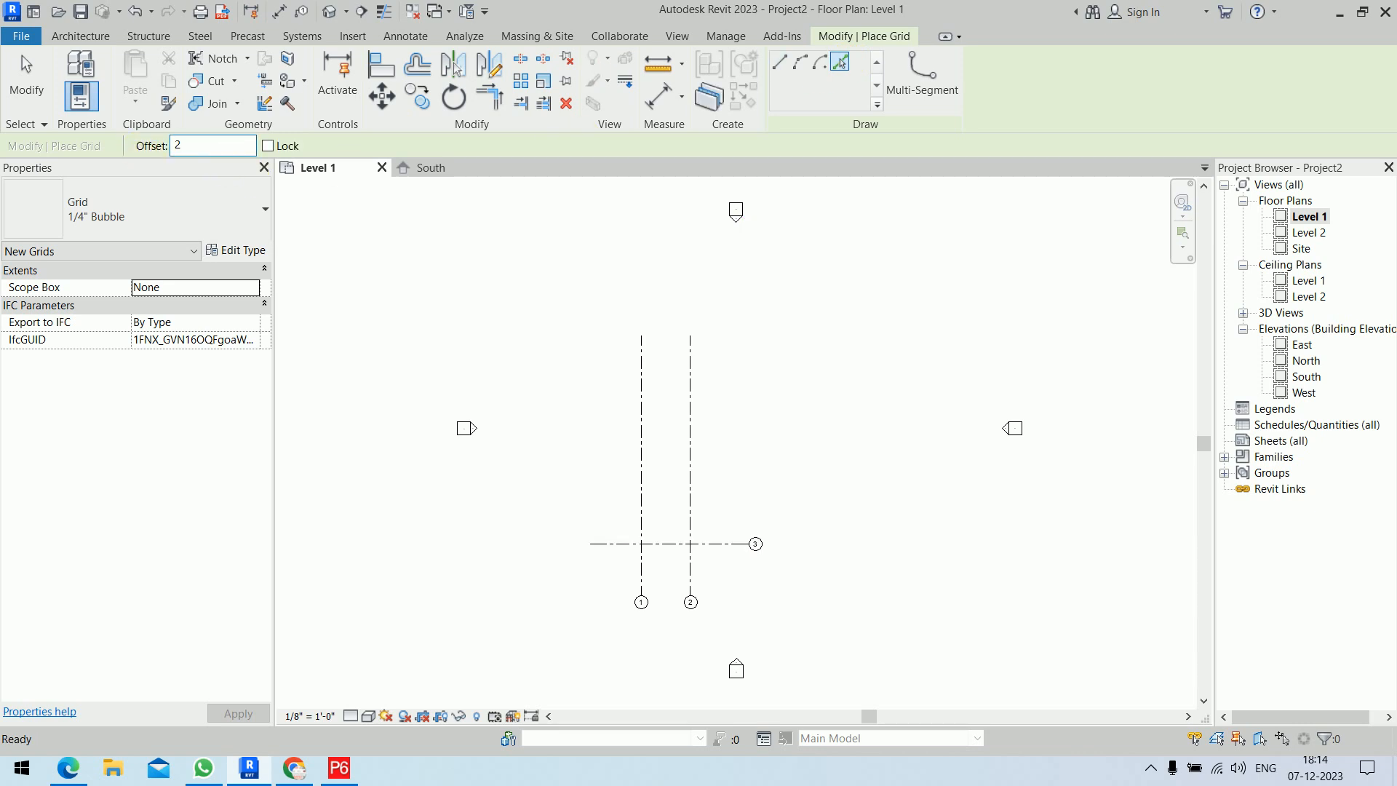
left_click(734, 544)
key("Escape")
key("Escape")
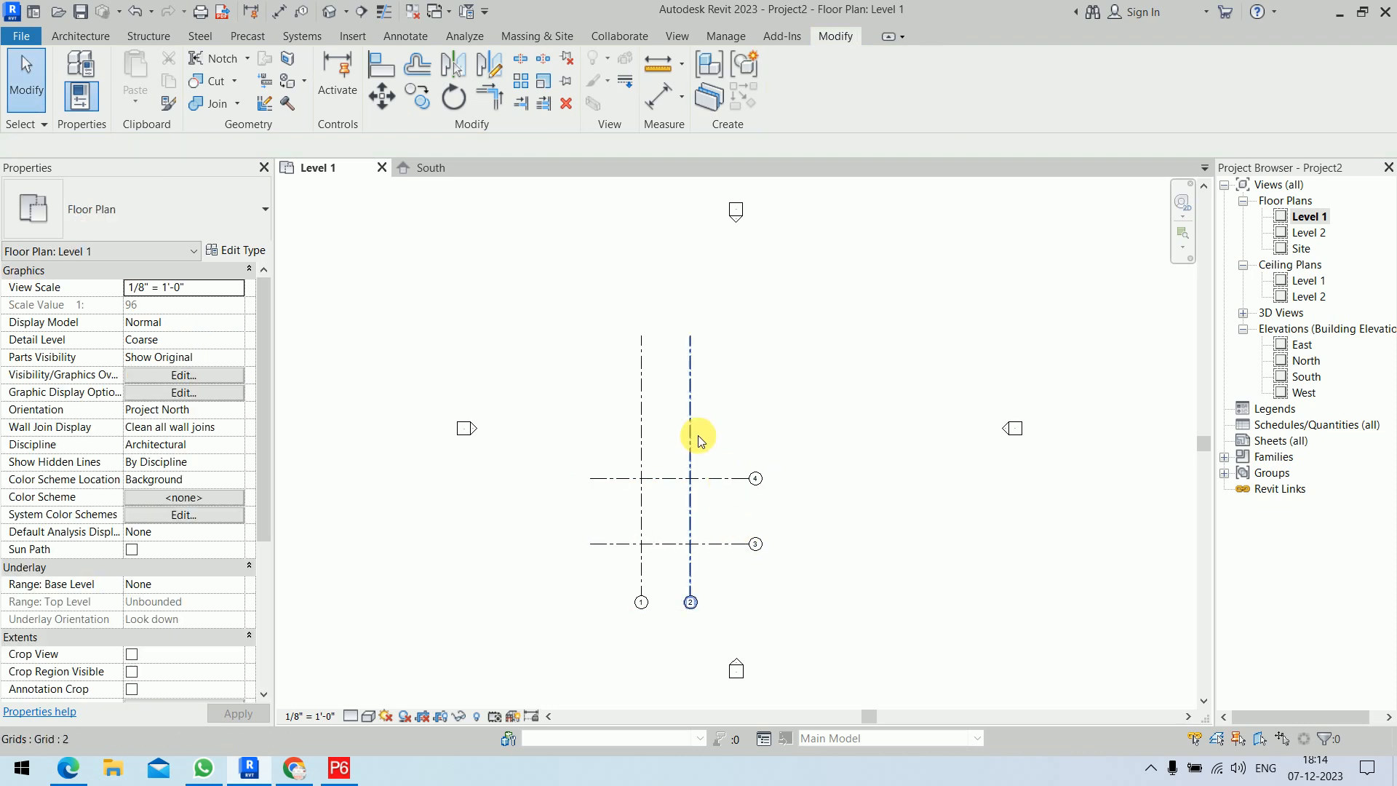
Shorten the upper ends of the vertical grids and move all four grids to the middle of the elevation markers
left_click(696, 431)
left_click_drag(706, 352, 690, 422)
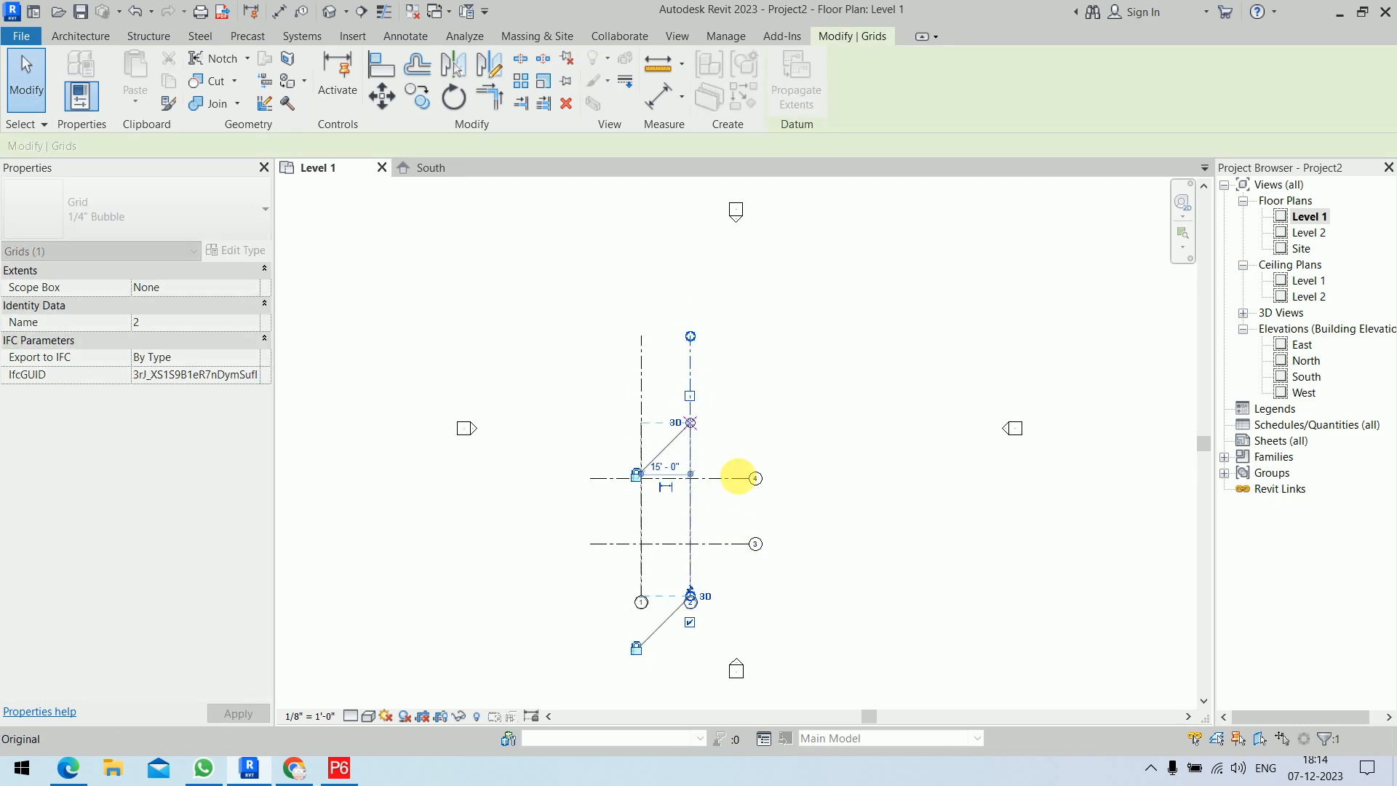
left_click(837, 559)
left_click_drag(806, 435, 550, 607)
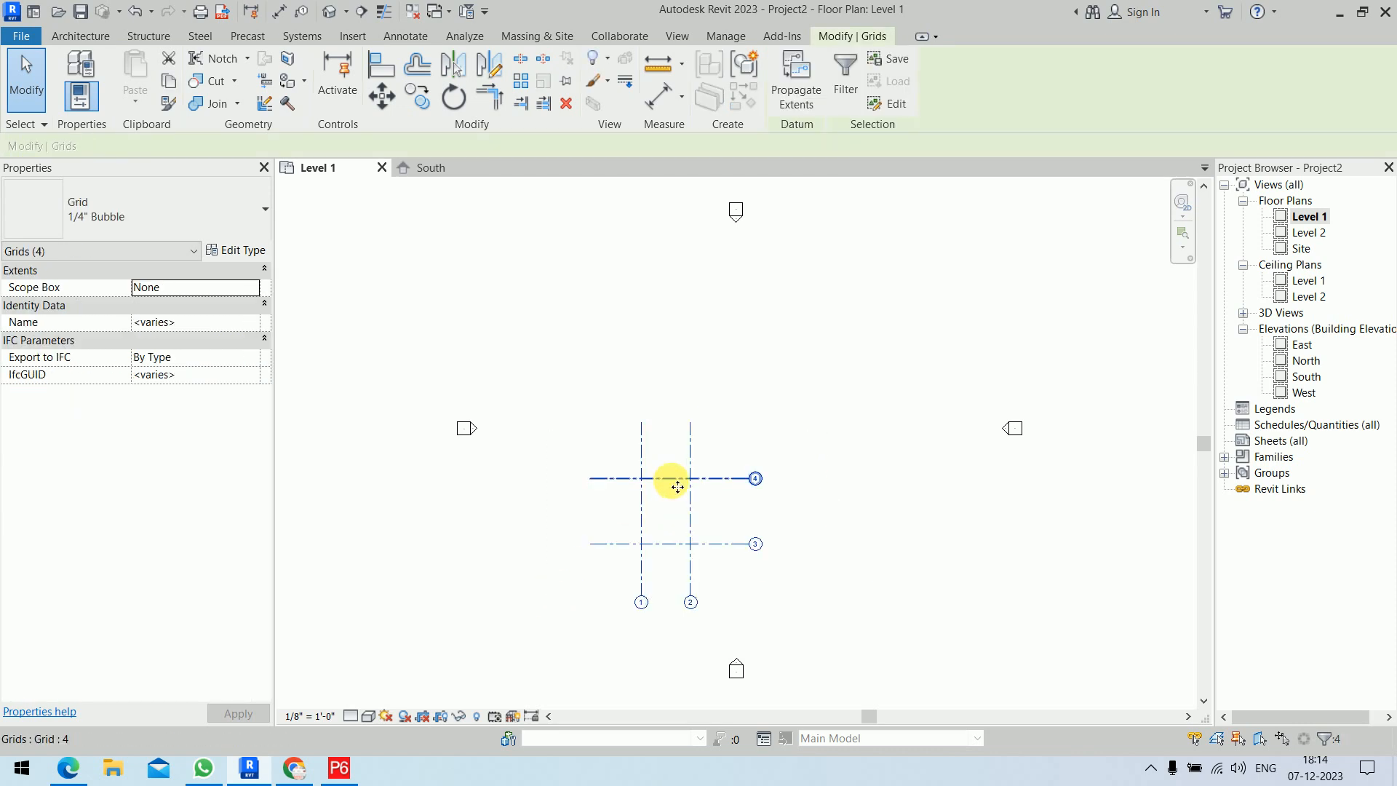
left_click_drag(698, 429, 744, 346)
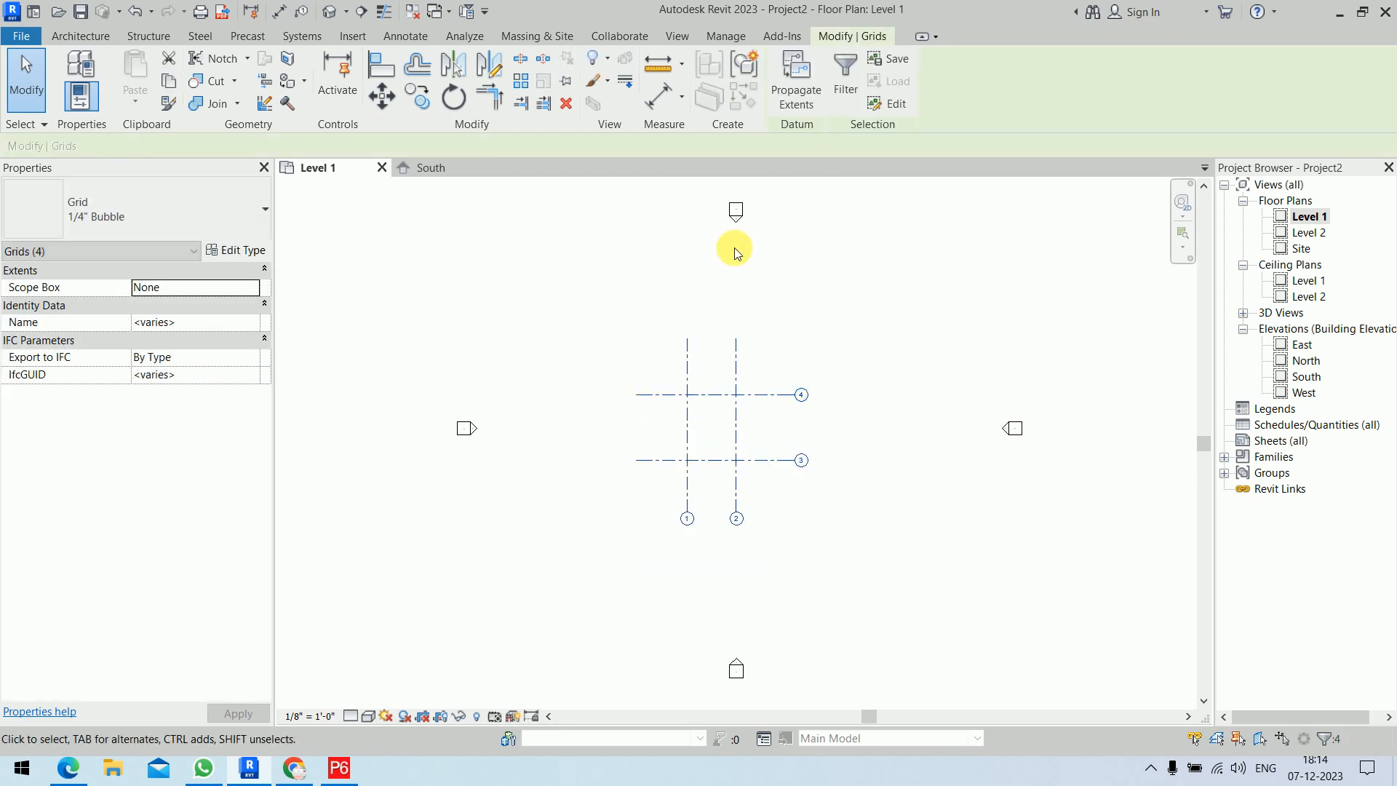
left_click(559, 340)
Try to place an isolated foundation, declining to load a structural foundation family
scroll(735, 465, "up", 5)
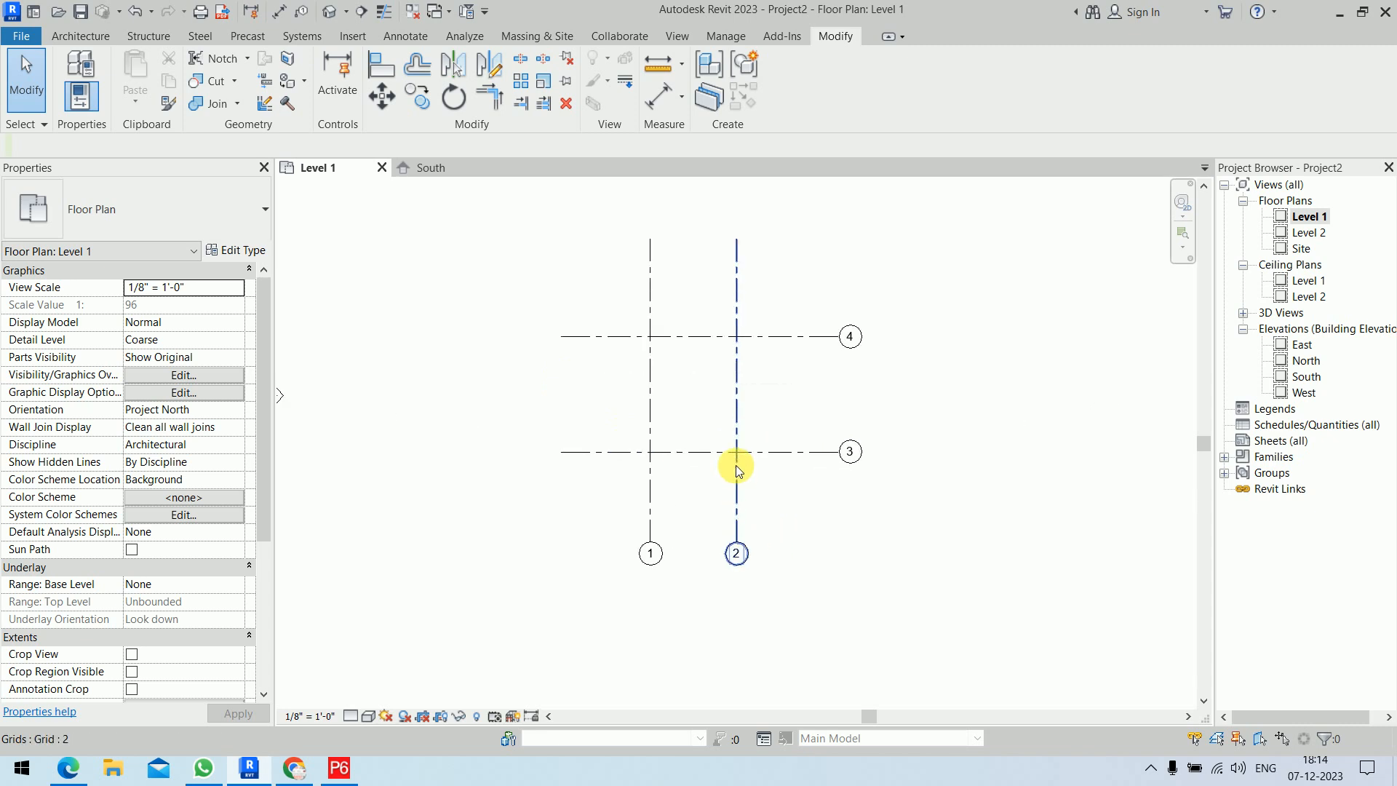
middle_click_drag(756, 445, 774, 465)
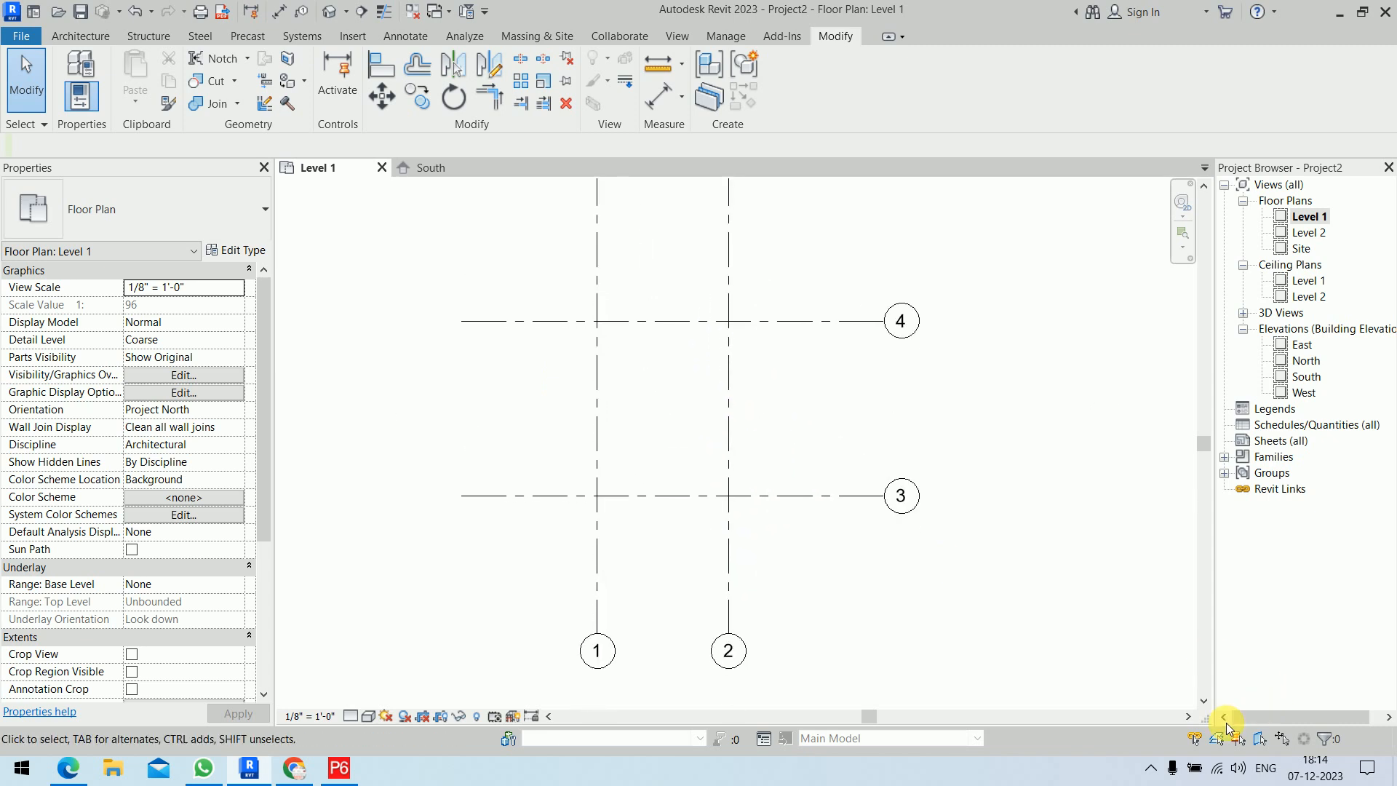
left_click(1238, 739)
left_click(150, 37)
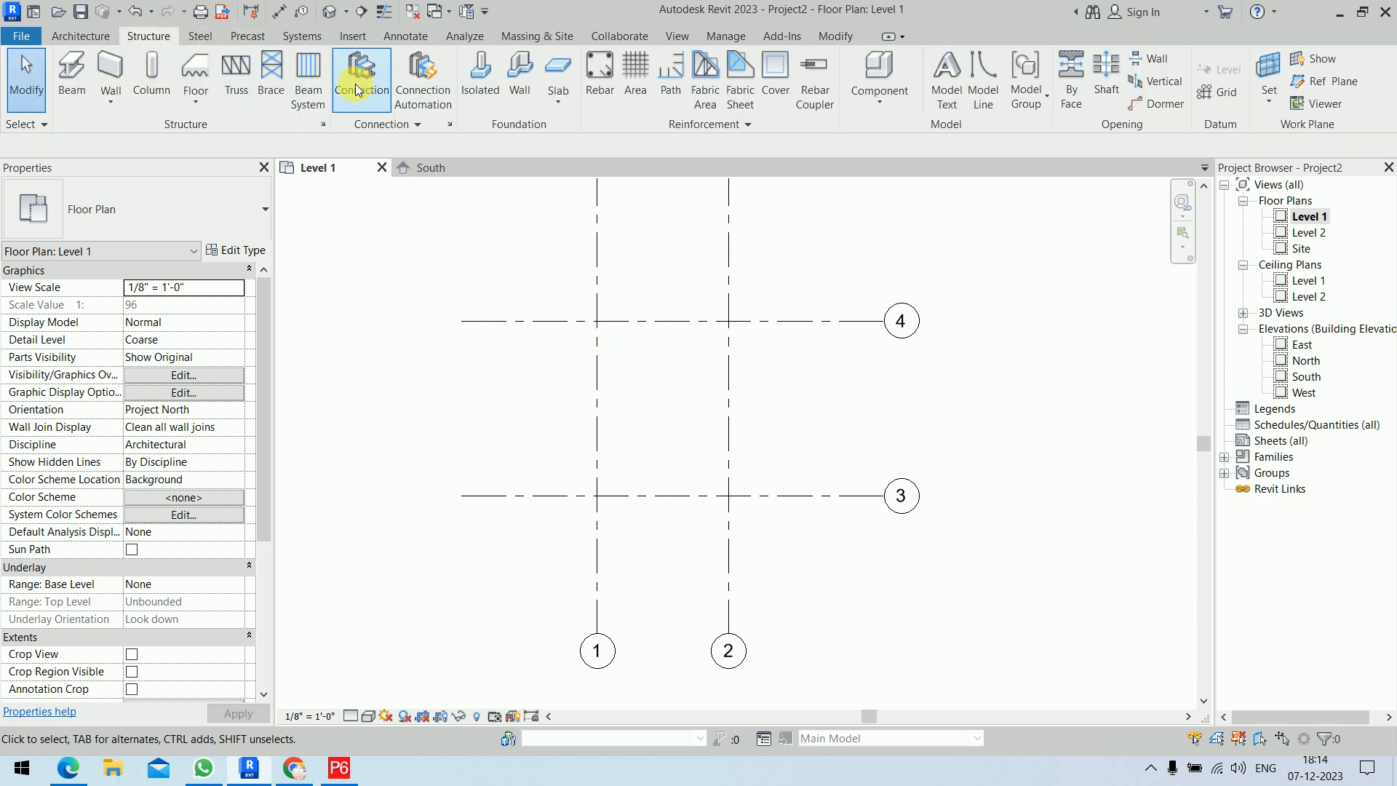
left_click(478, 95)
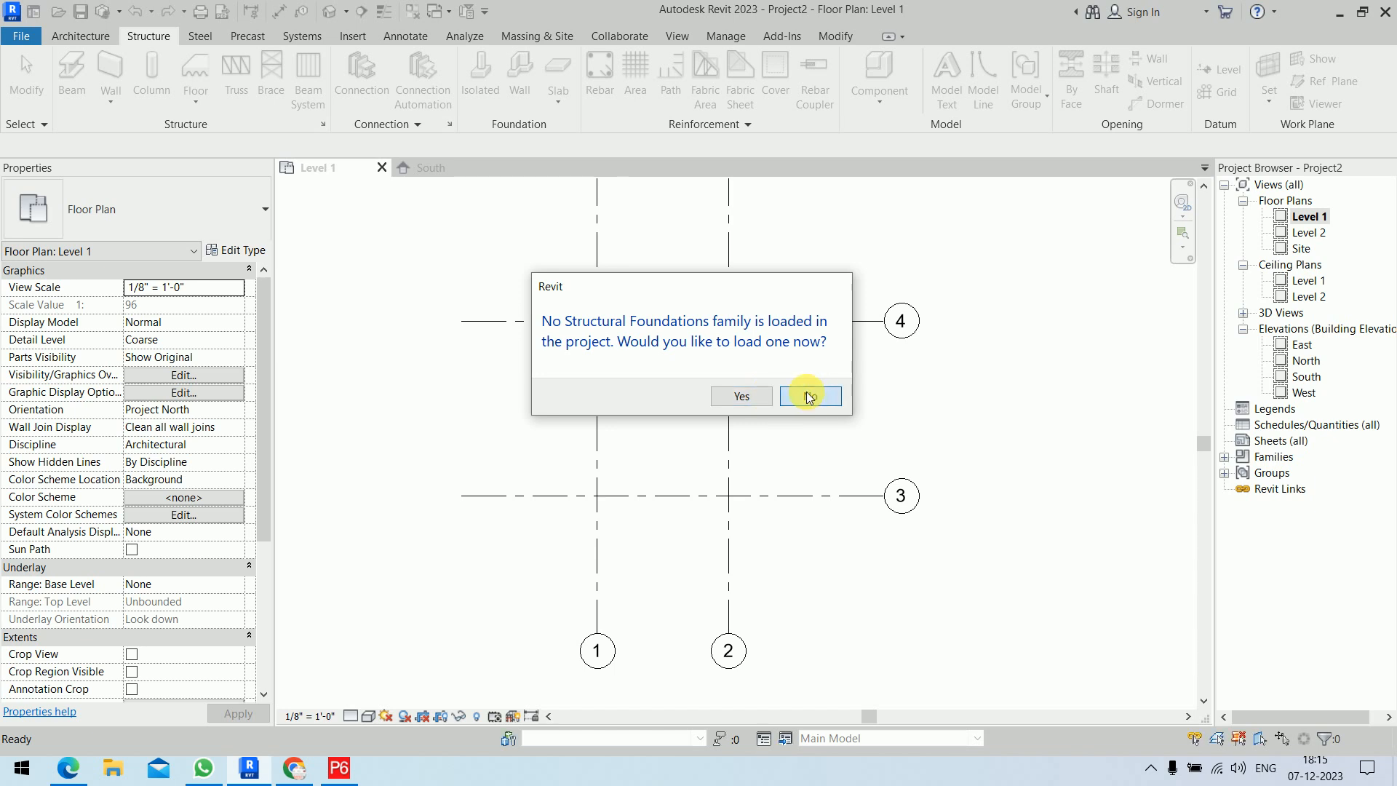
left_click(806, 396)
Close all views of the current project without saving the changes
left_click(381, 167)
left_click(381, 168)
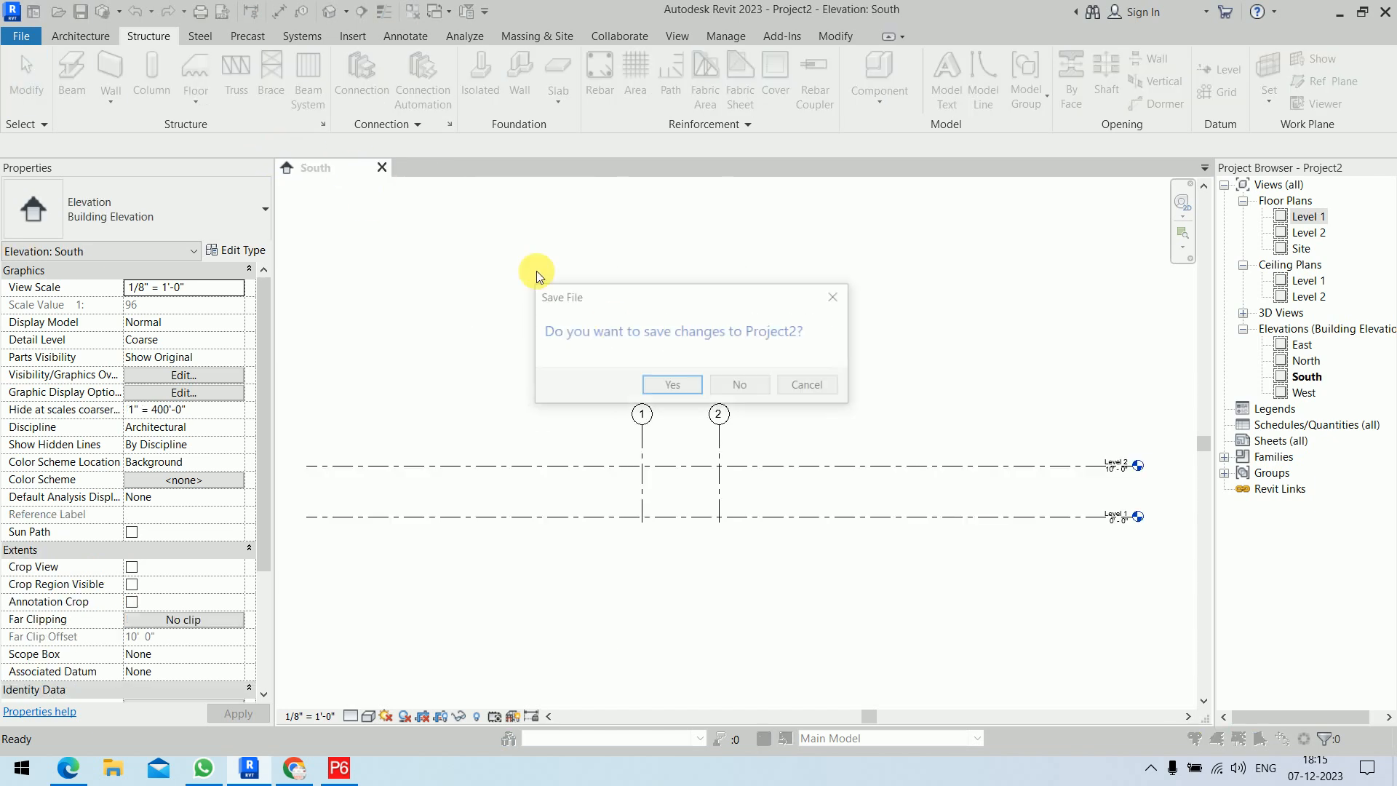
left_click(722, 384)
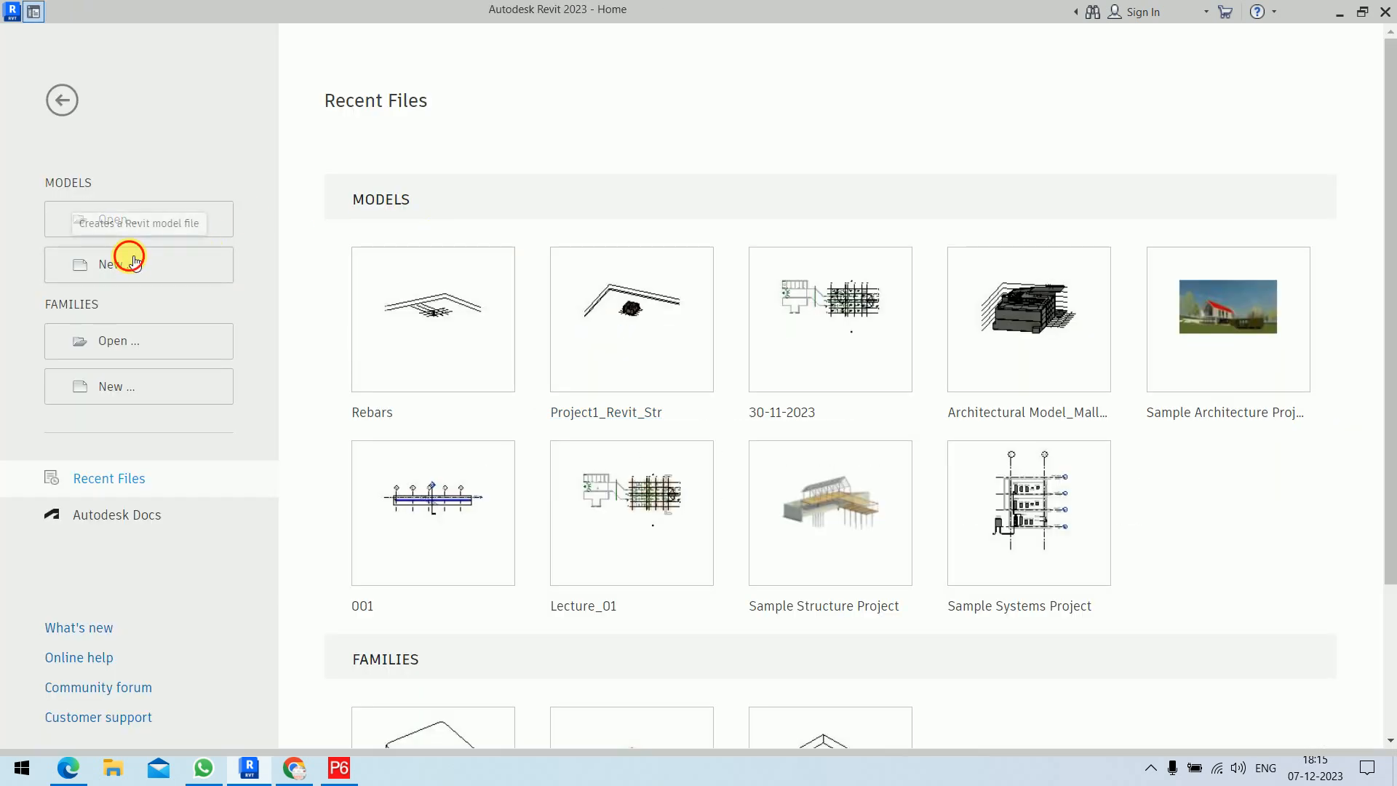
Create a new project from the Structural Analysis-Default template
left_click(135, 260)
left_click(642, 249)
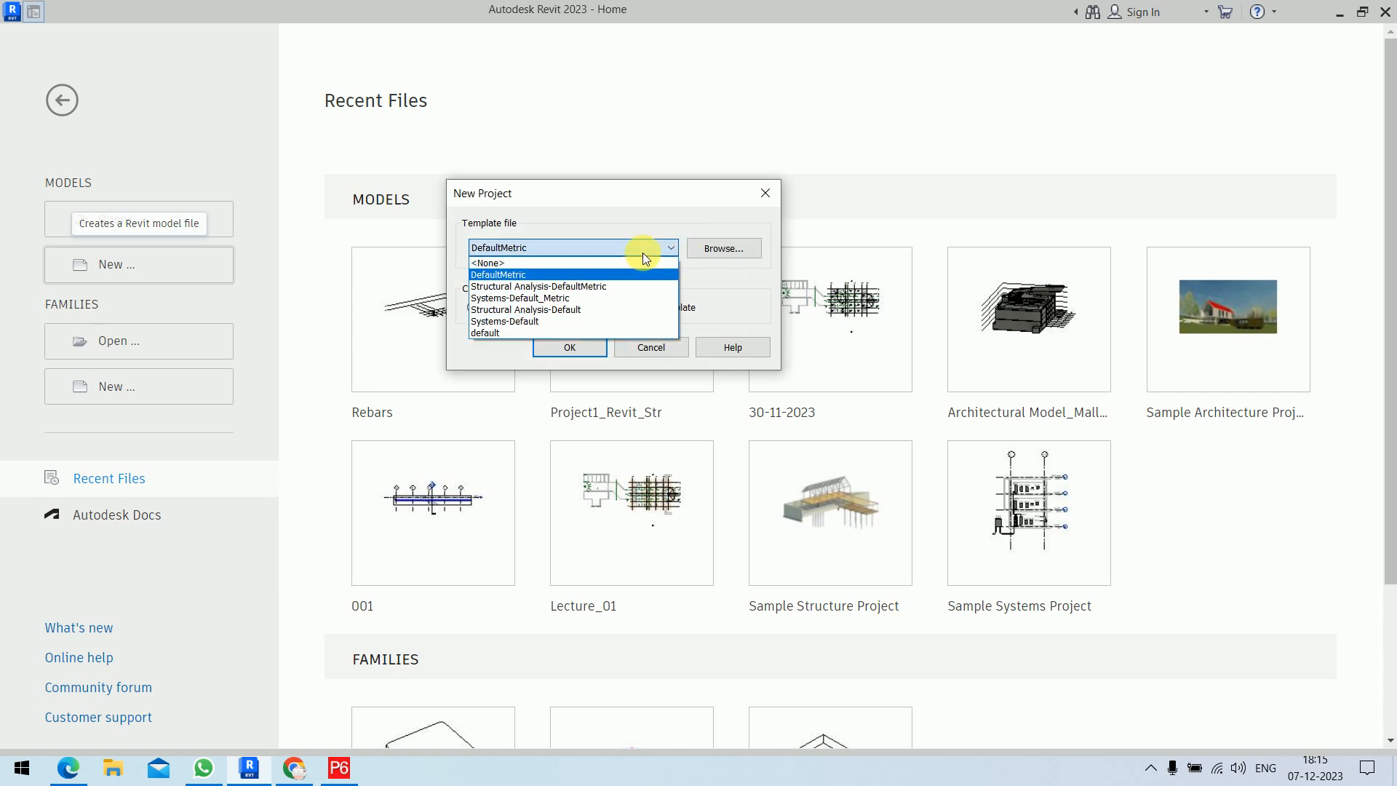
left_click(587, 311)
left_click(583, 347)
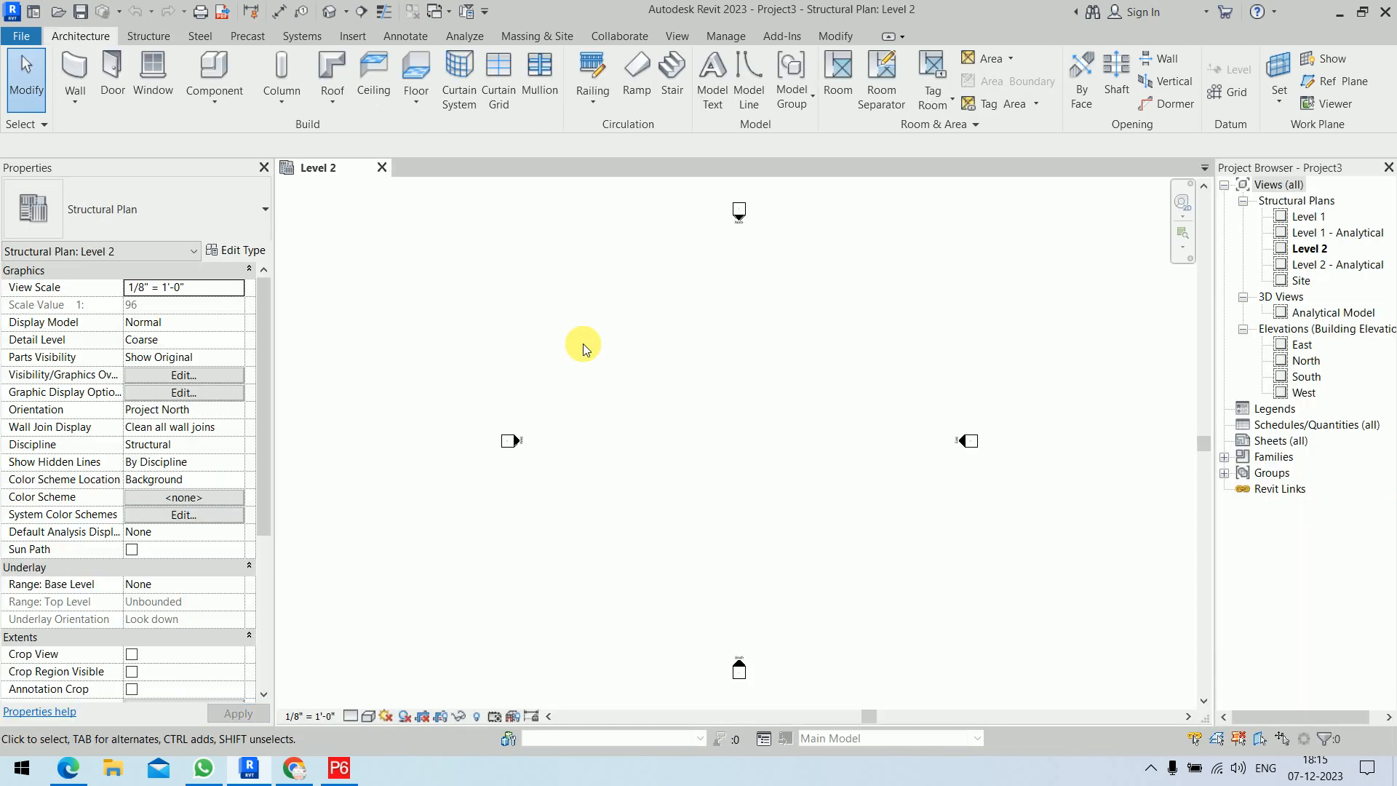
Draw a vertical grid line in the Level 2 structural plan and offset a second one 15' to its right
key("g")
key("r")
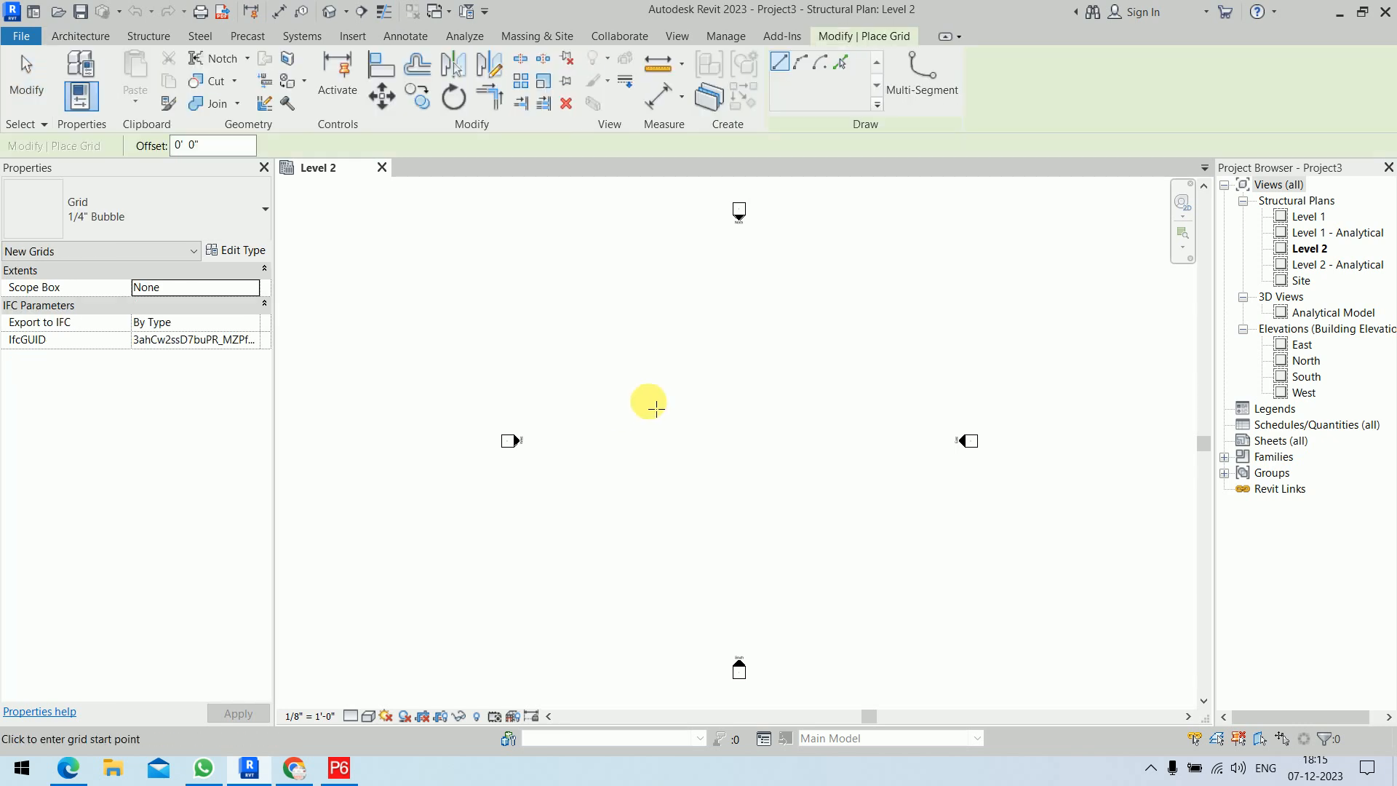
left_click(650, 315)
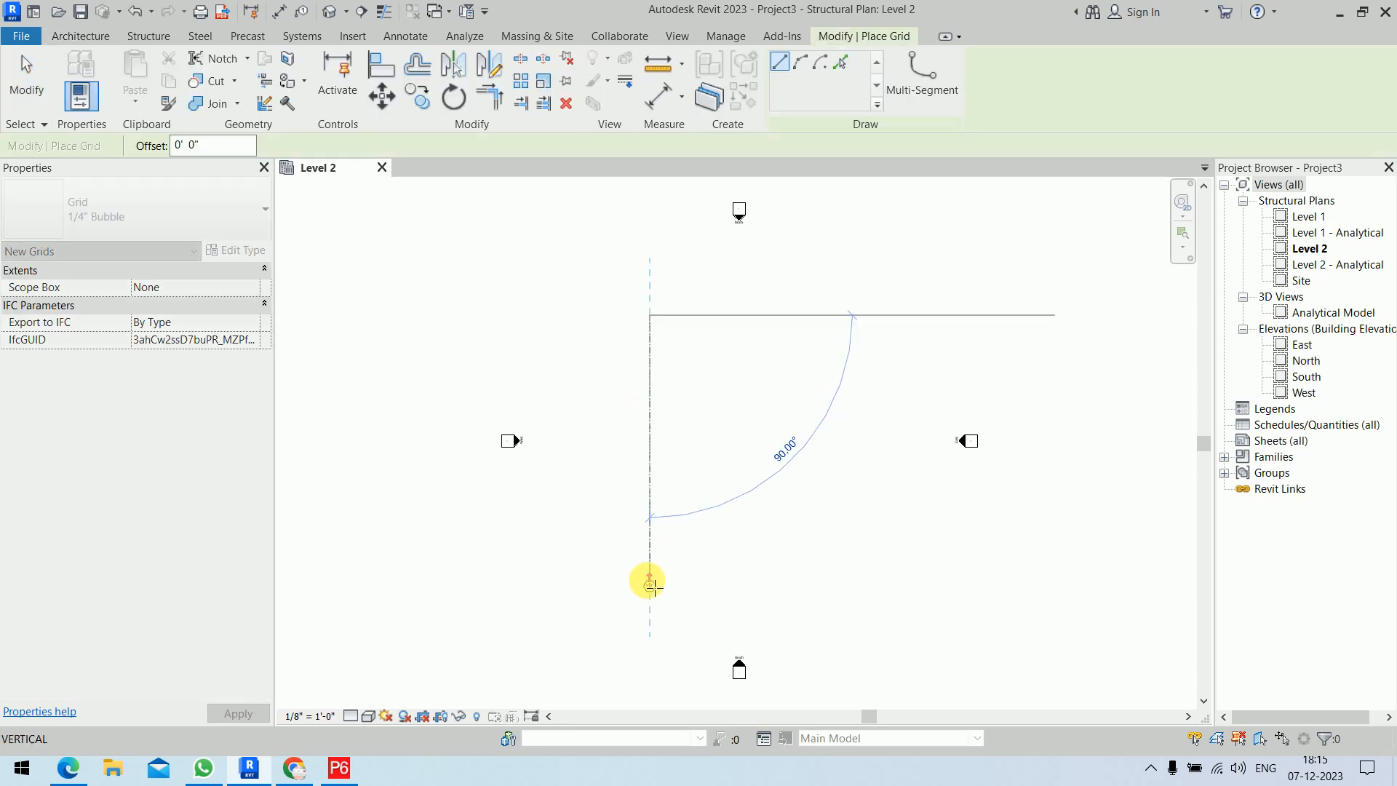
left_click(651, 579)
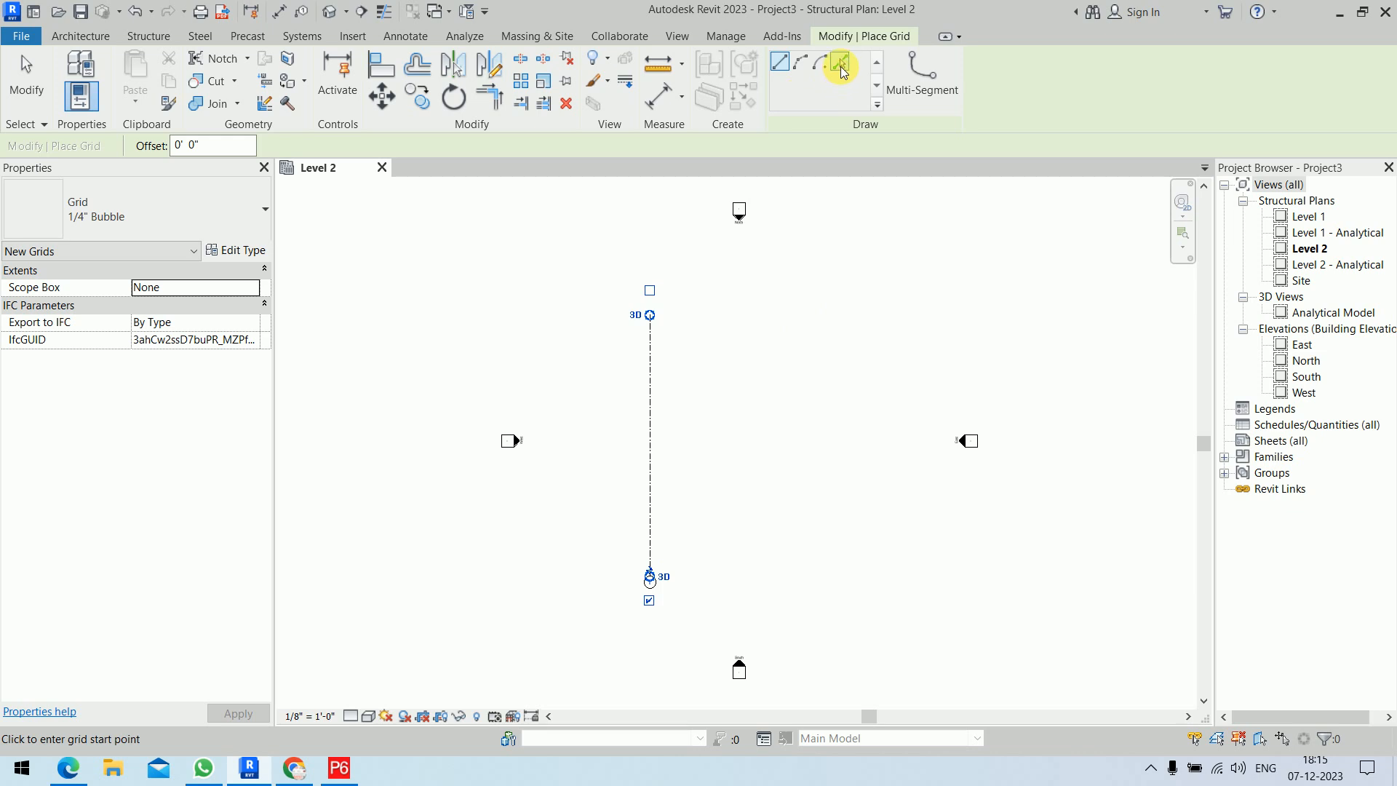
left_click(840, 66)
left_click_drag(211, 145, 158, 153)
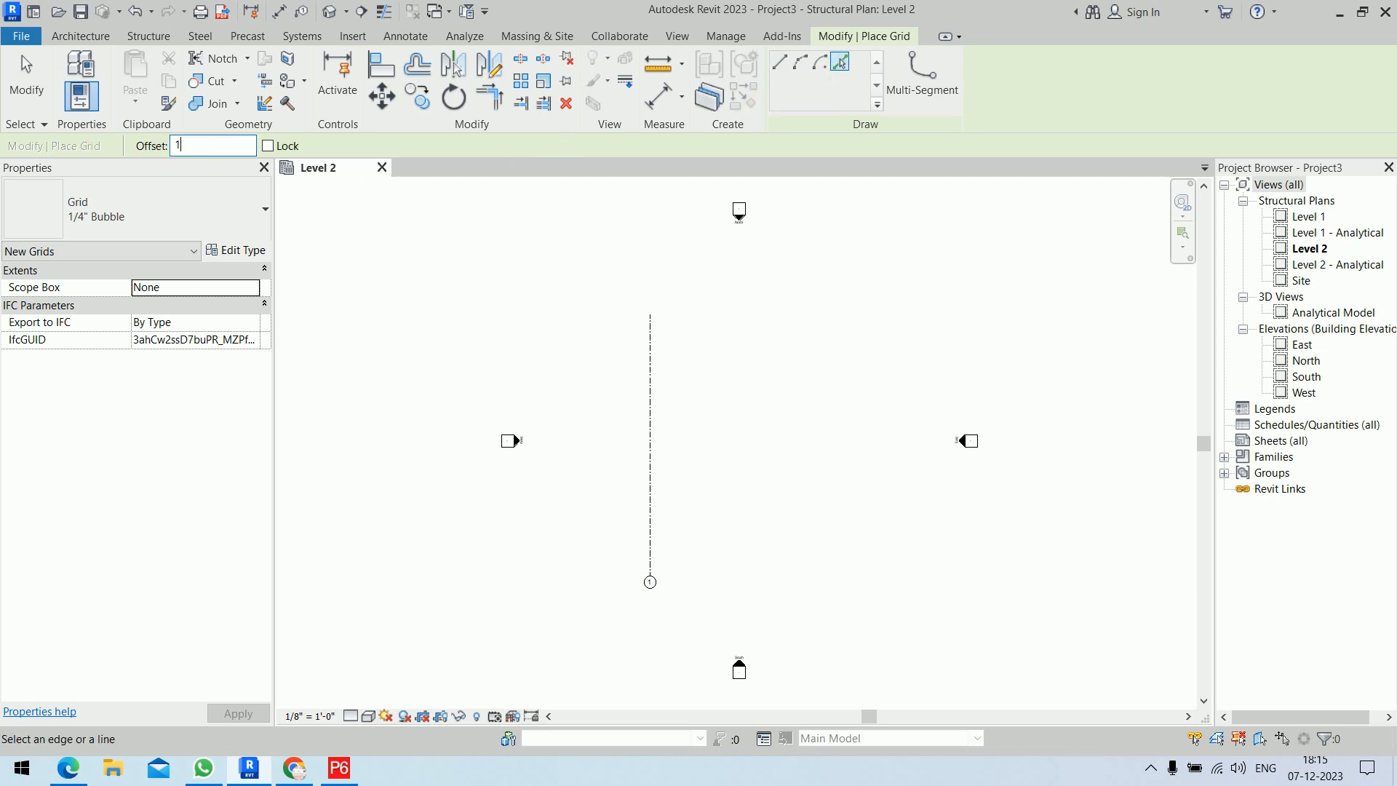
left_click(655, 433)
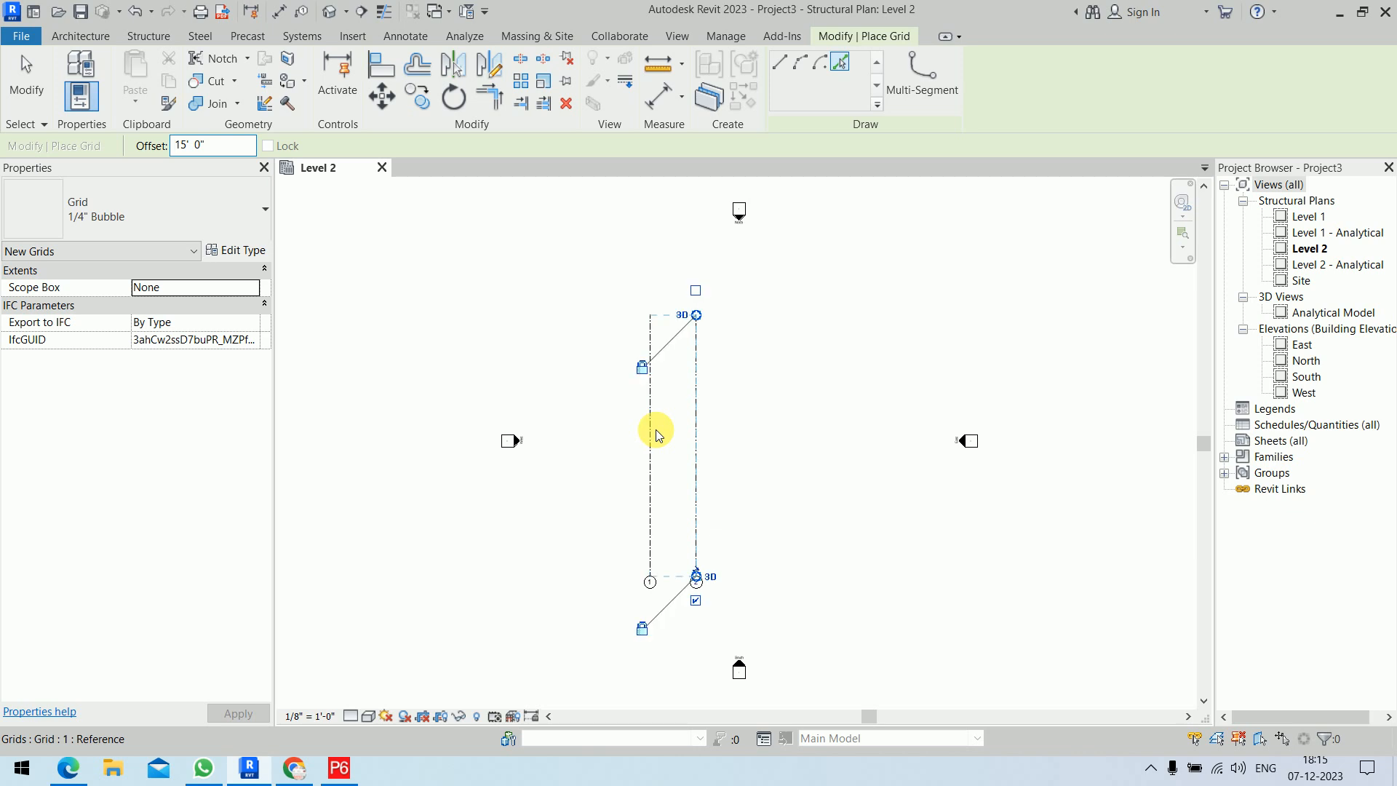
Draw a horizontal grid line crossing both vertical grids and add a parallel grid above it by offset
left_click(786, 65)
left_click(588, 554)
left_click(799, 554)
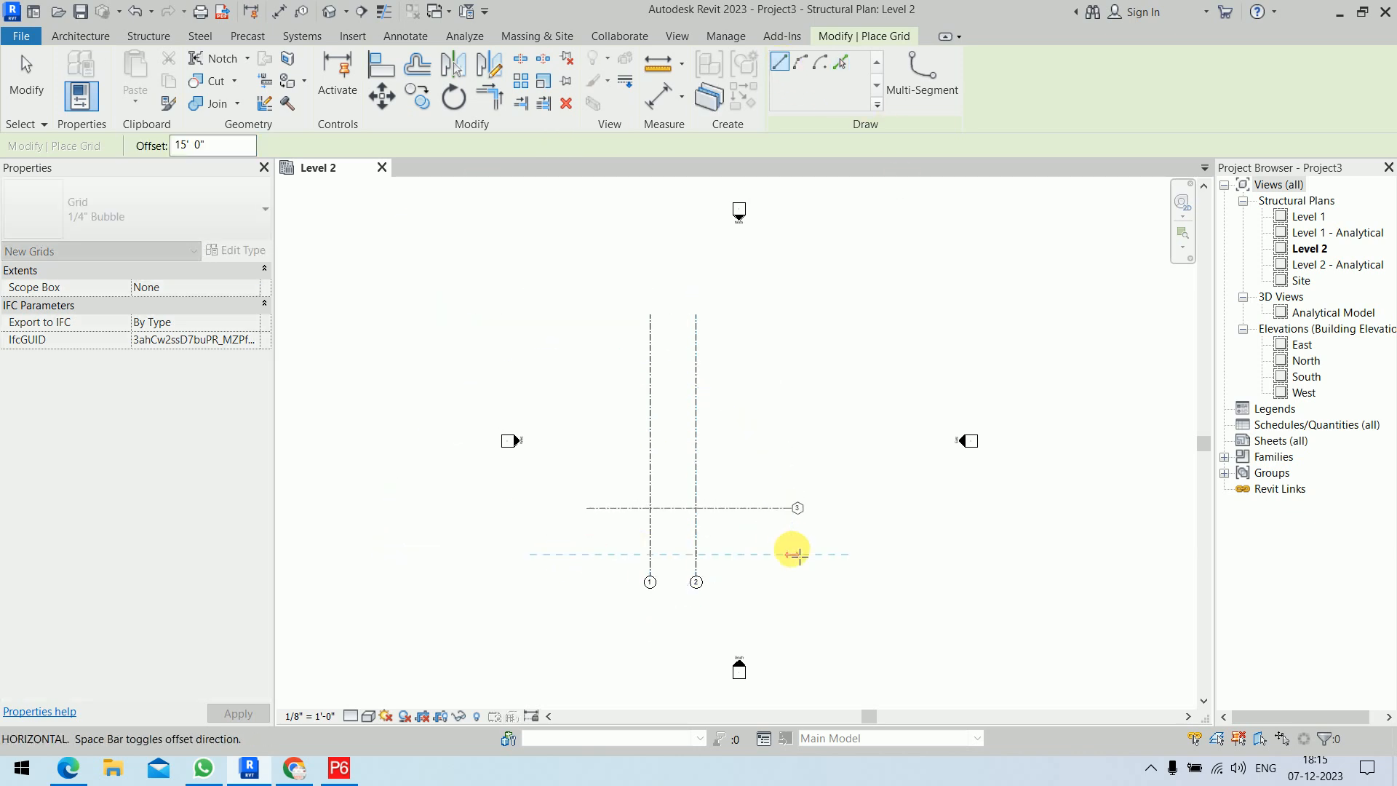
left_click(769, 557)
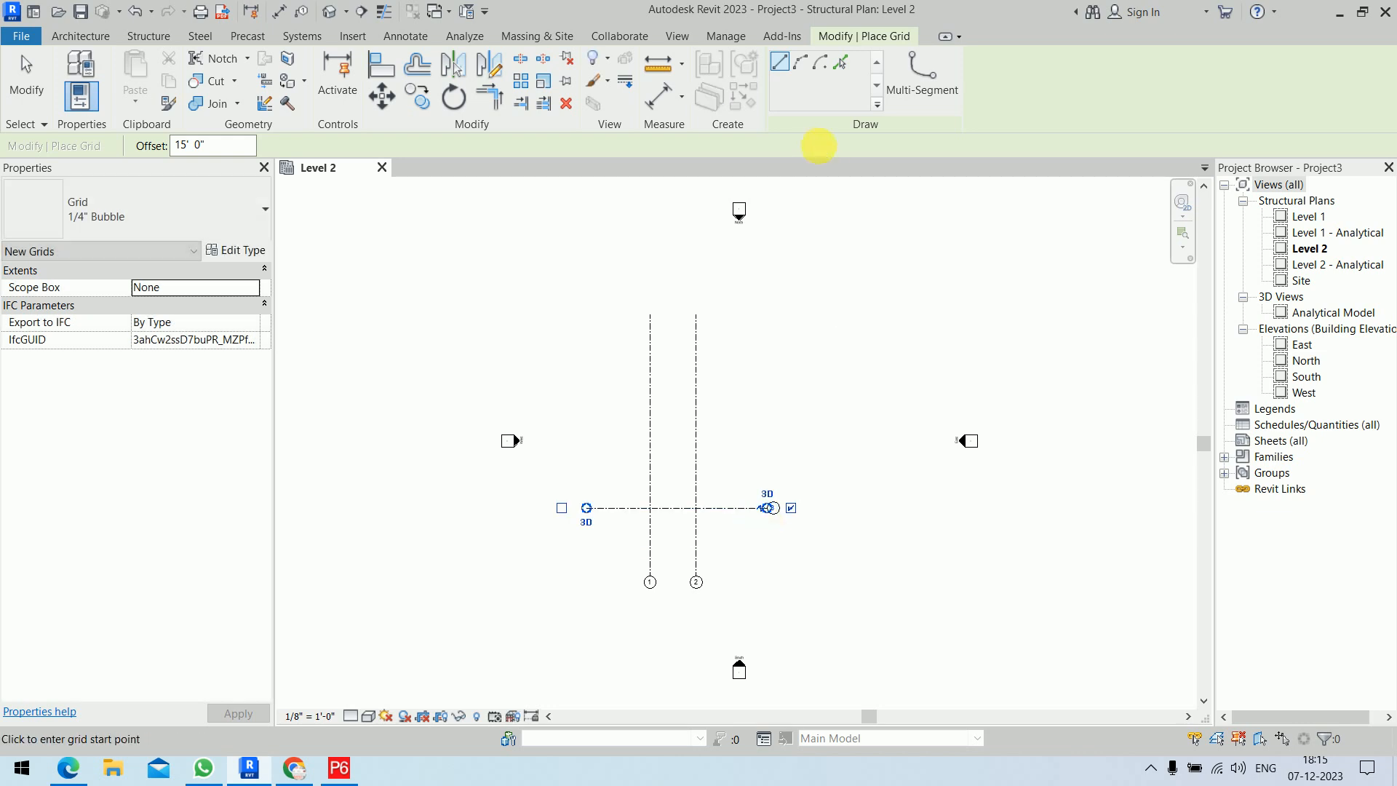
left_click(841, 62)
left_click_drag(236, 151, 96, 157)
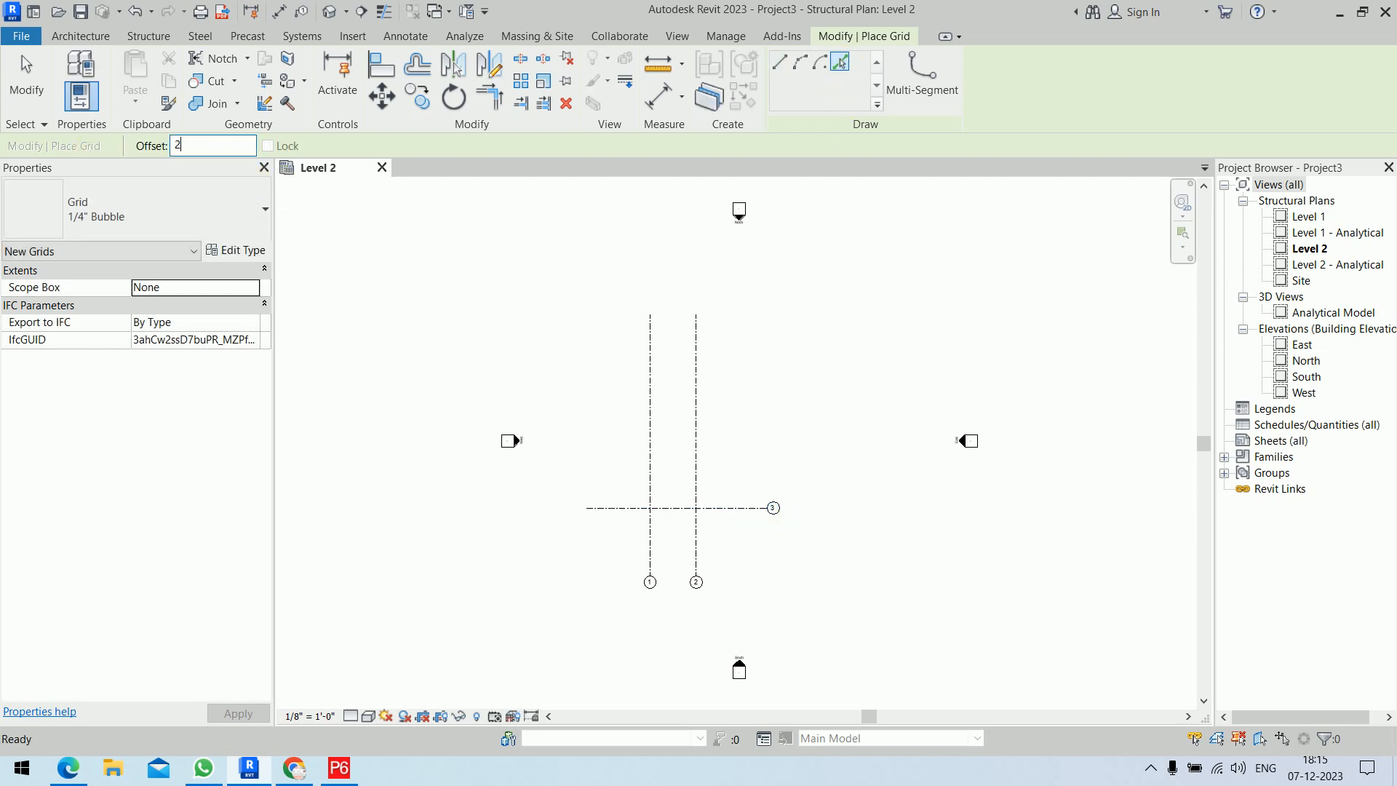
left_click(730, 504)
key("Escape")
key("Escape")
Shorten the vertical grids from their upper ends and move all four grids to the centre between the elevation markers
left_click(696, 356)
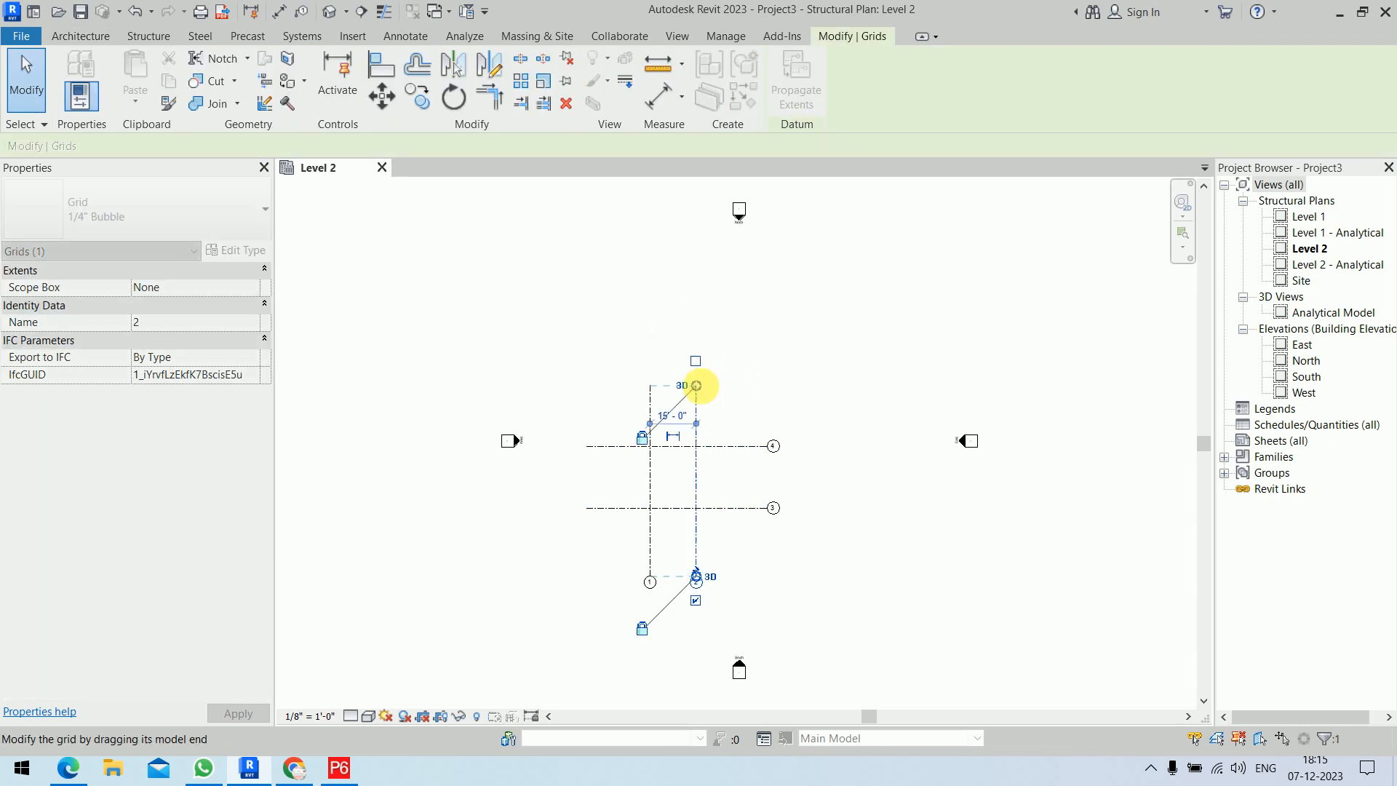
left_click_drag(742, 379, 606, 537)
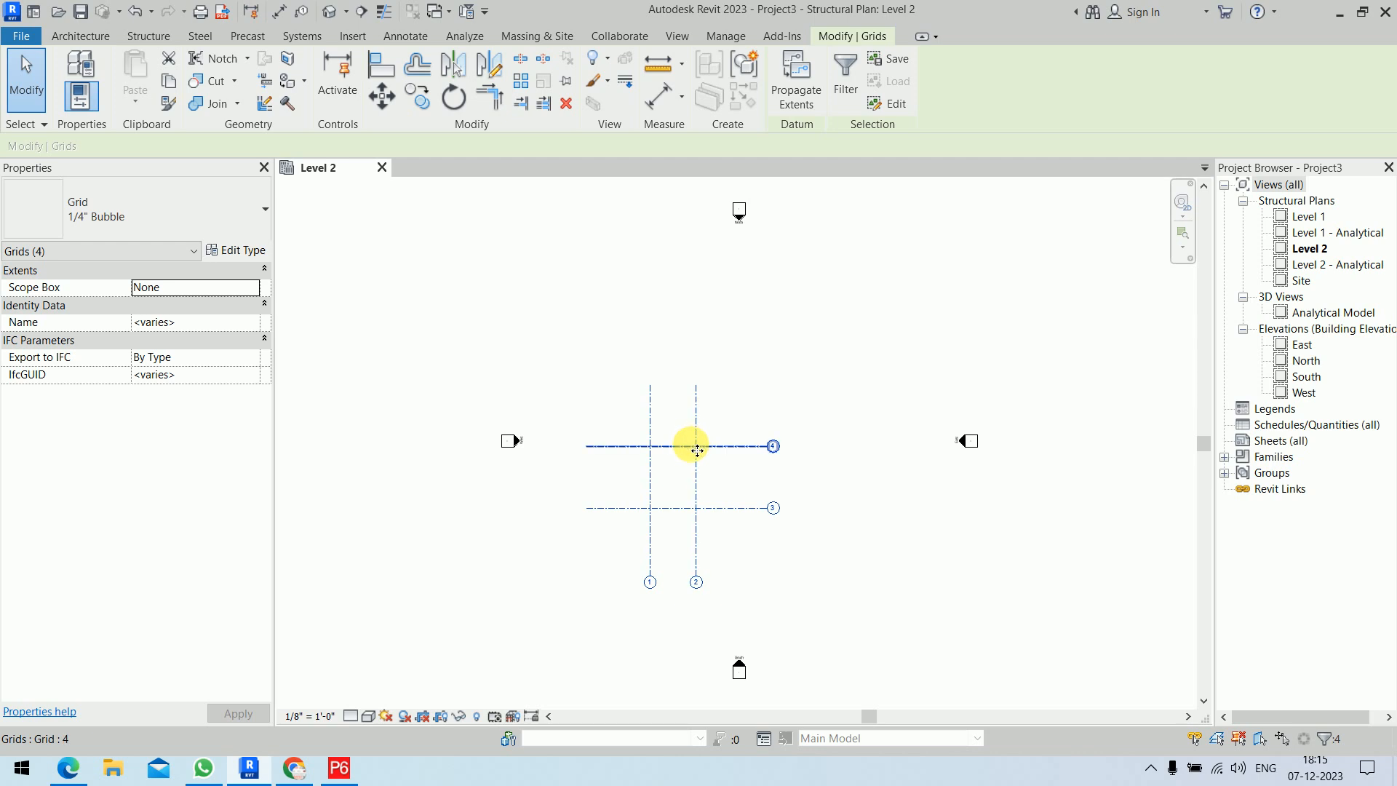
left_click_drag(692, 446, 741, 410)
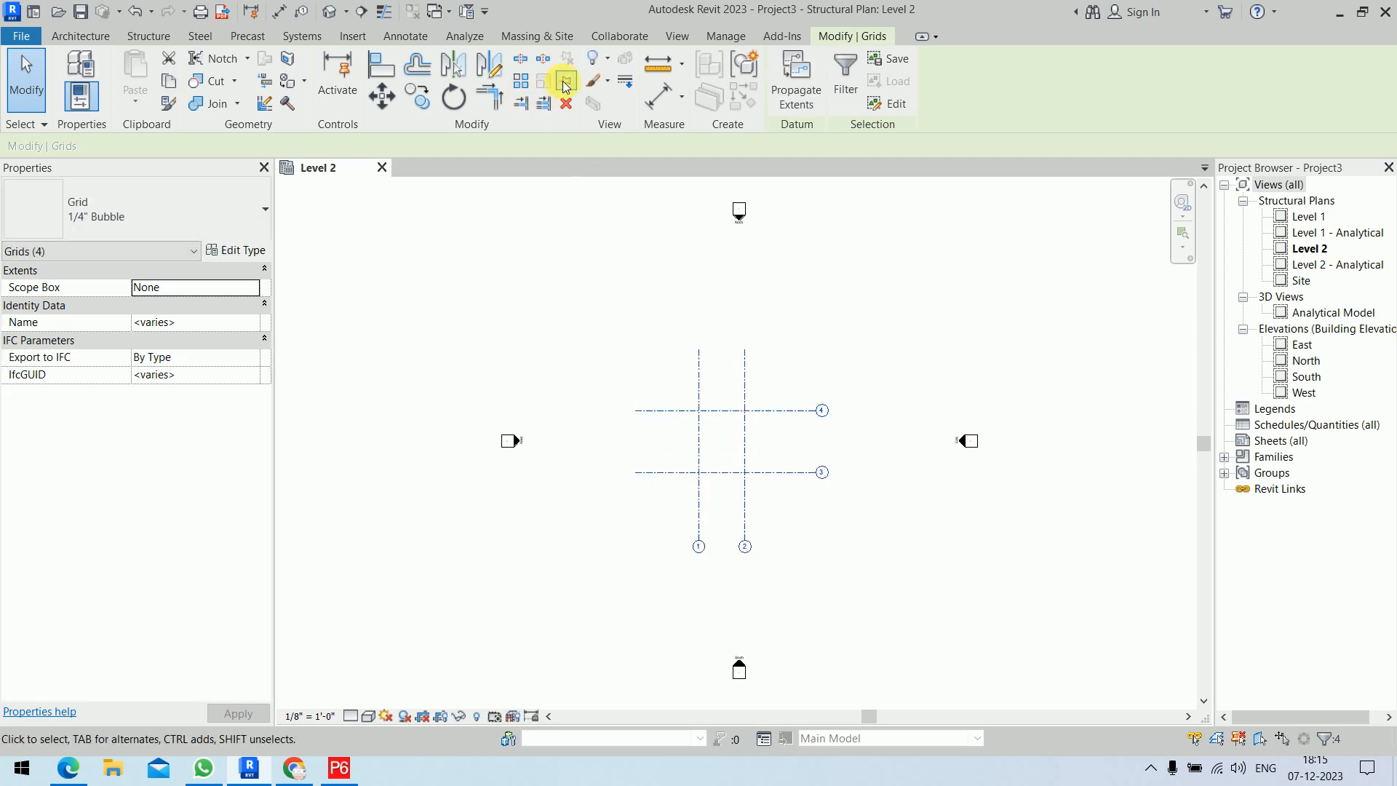
left_click(904, 350)
Place a 72" x 48" x 18" rectangular isolated footing at the intersection of grids 1 and 3
scroll(774, 447, "up", 5)
middle_click_drag(767, 418, 831, 418)
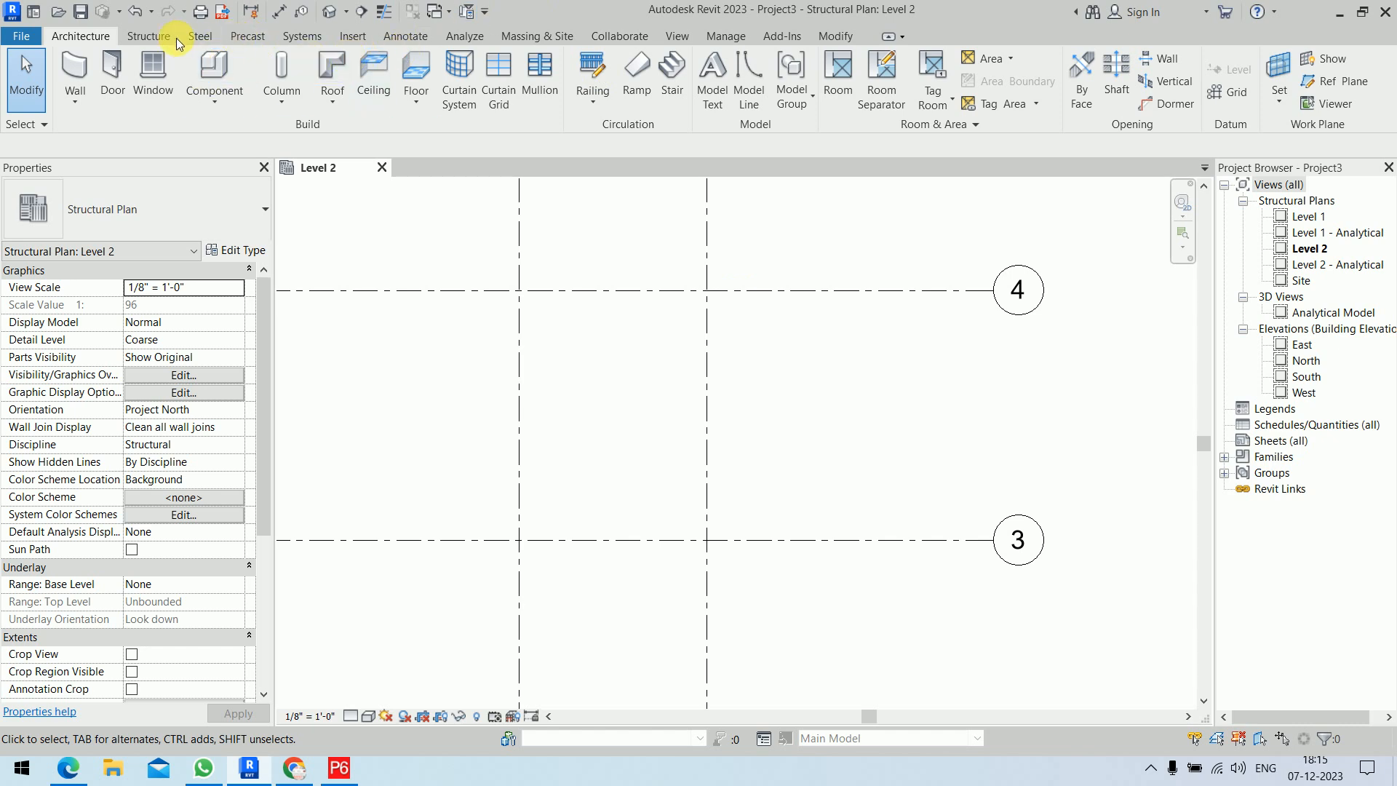
left_click(148, 36)
left_click(484, 82)
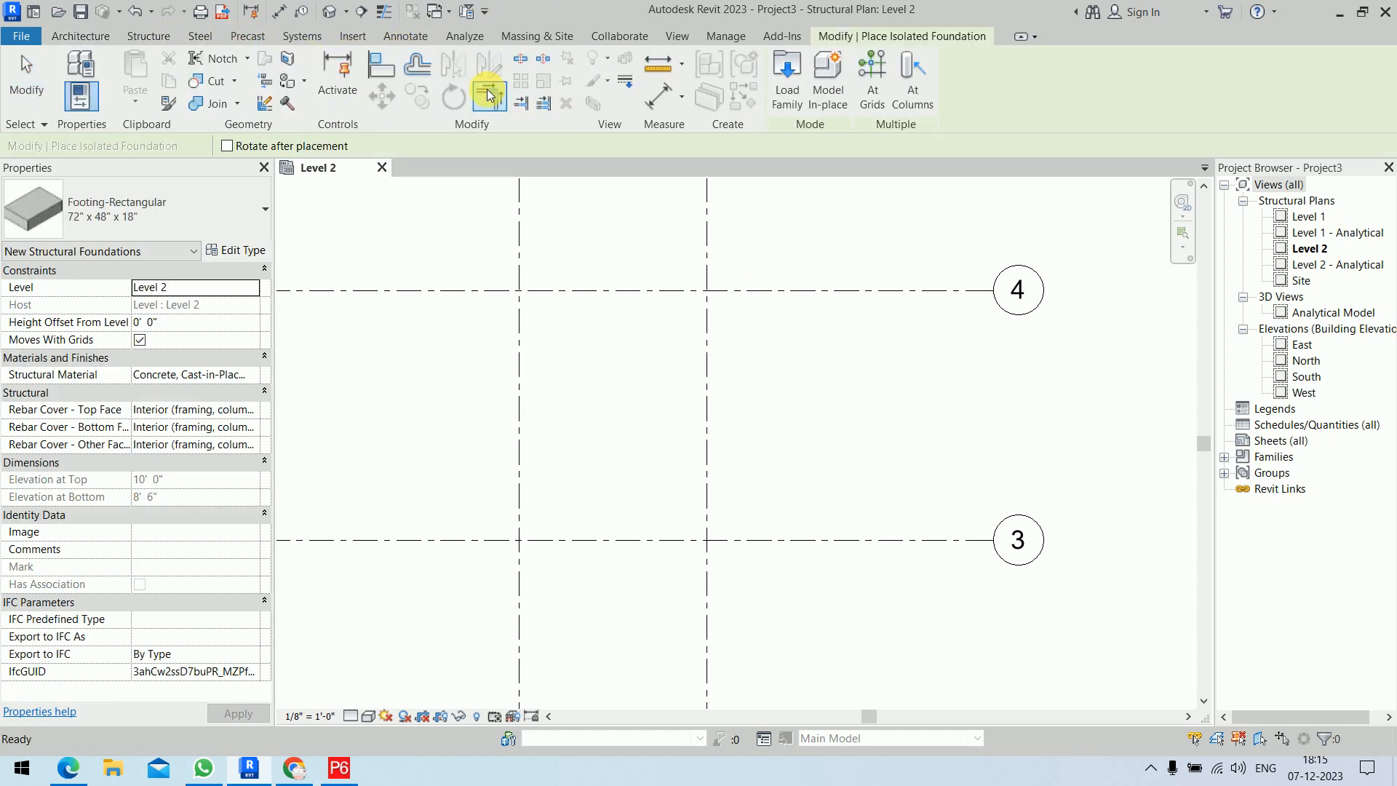
left_click(210, 210)
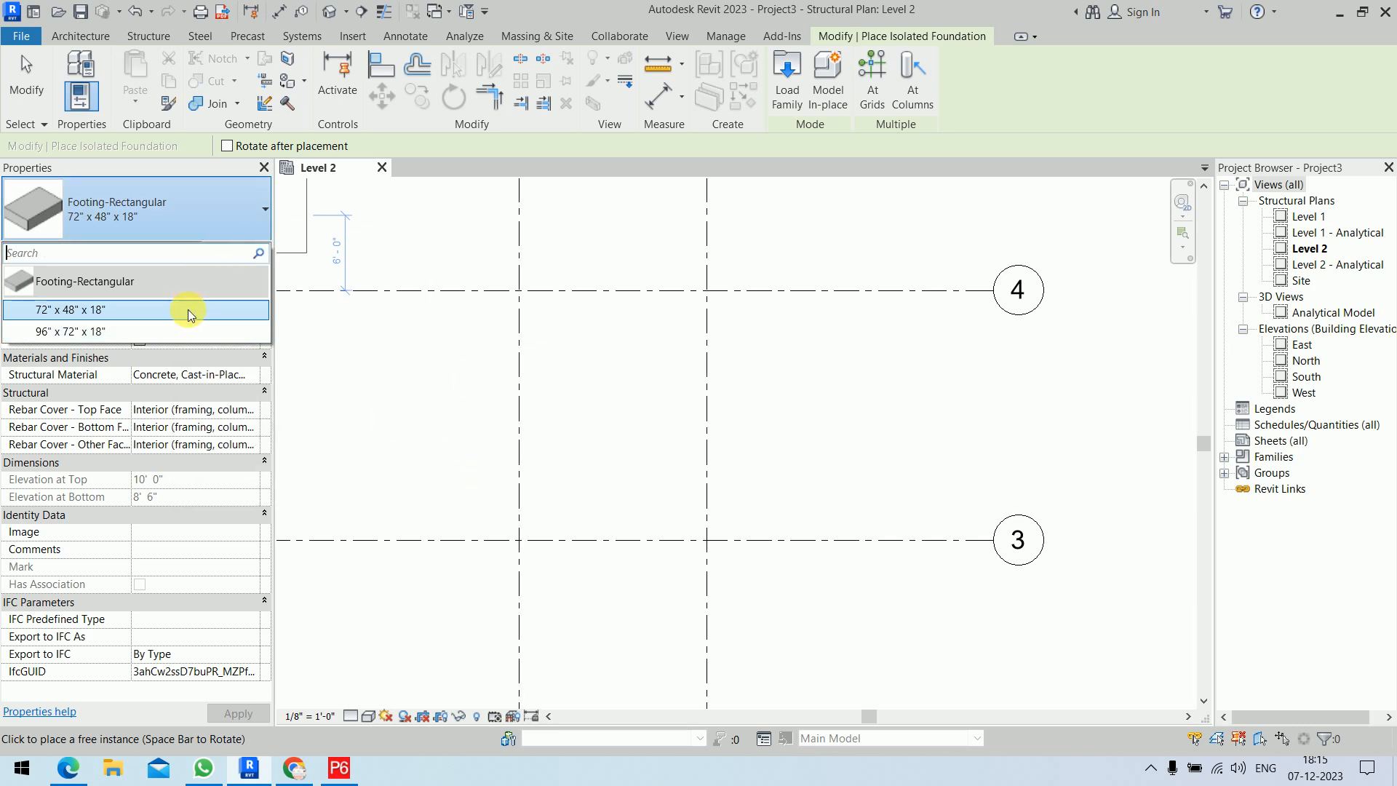
left_click(187, 311)
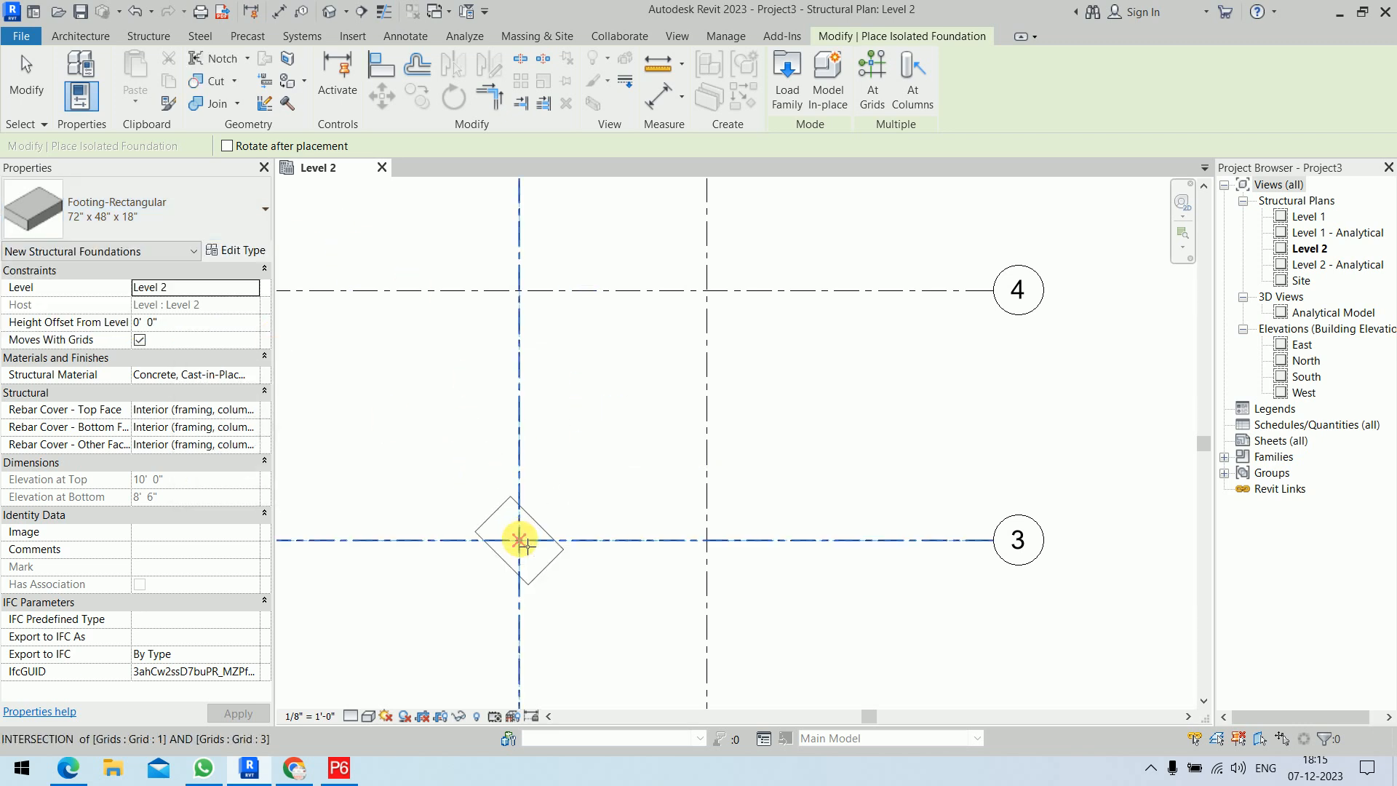
left_click(524, 543)
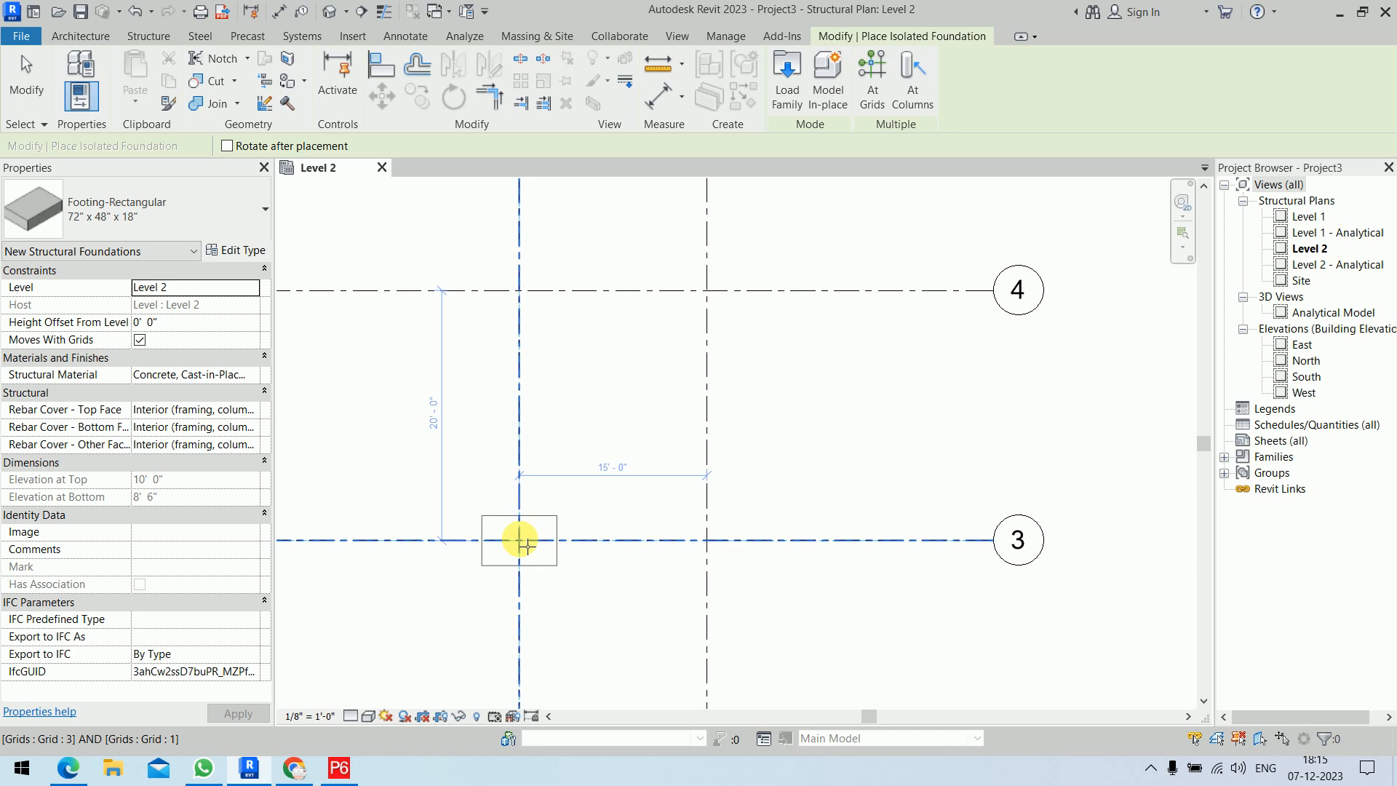
Place another isolated footing at the intersection of grids 2 and 3, and delete it
left_click(719, 551)
key("Escape")
key("Escape")
middle_click_drag(831, 433, 876, 342)
left_click(783, 439)
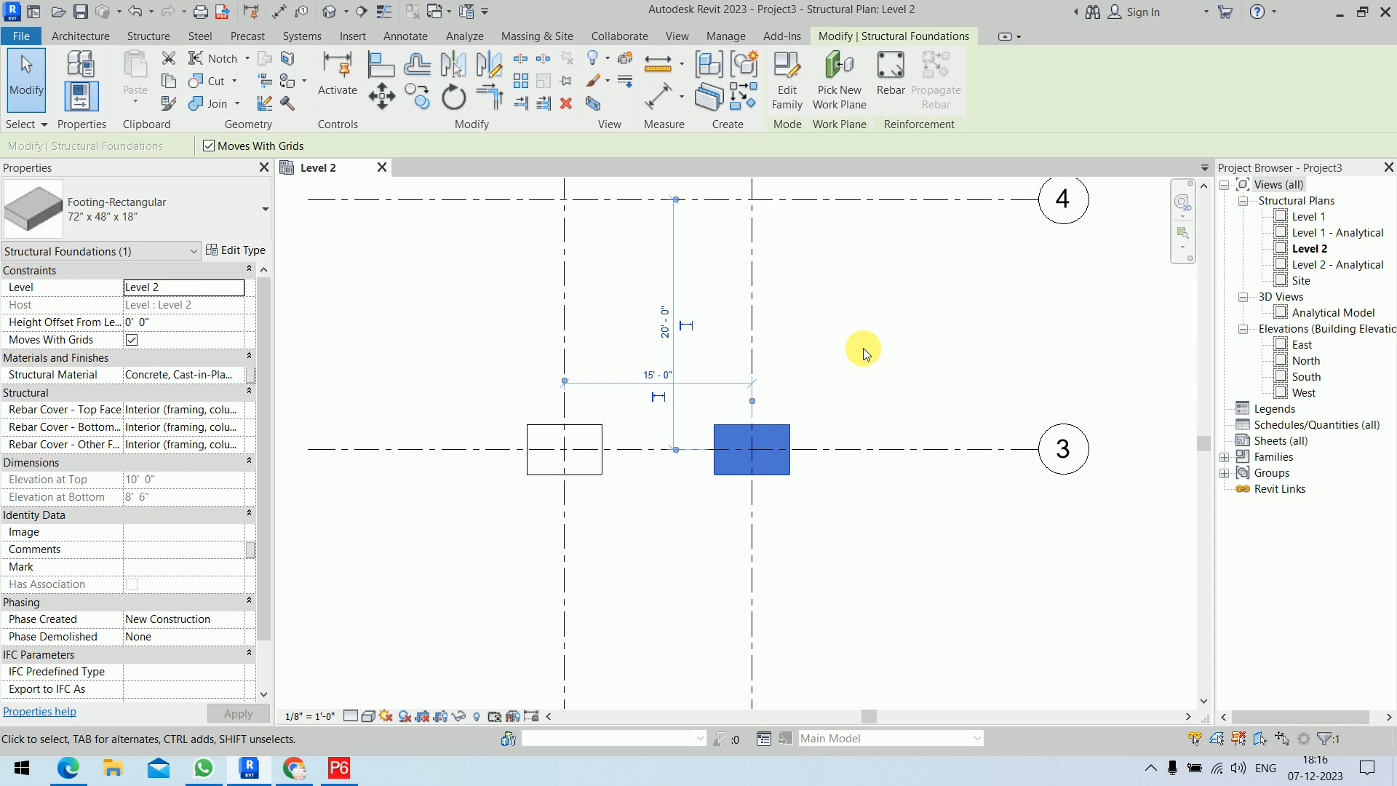
key("Delete")
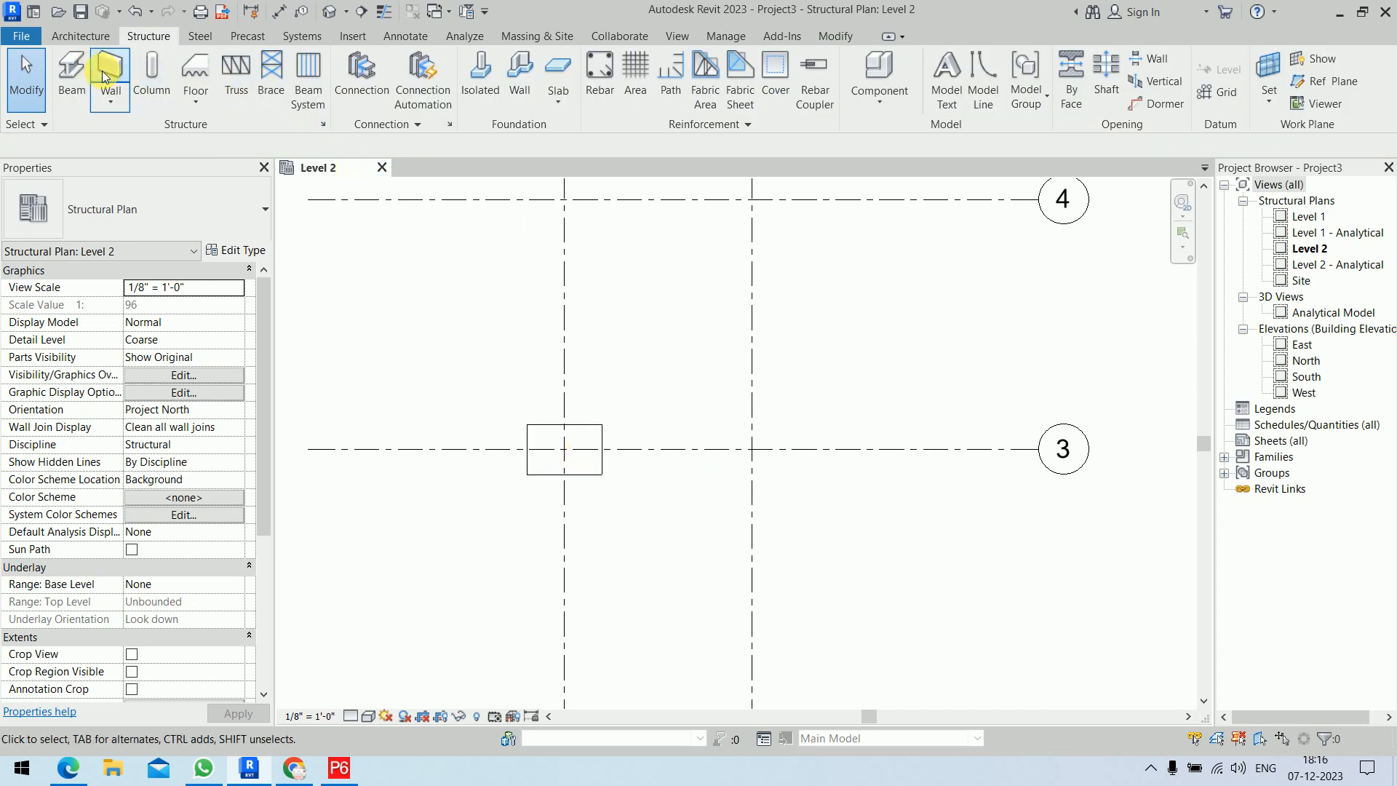
Try placing a 24 x 30 Concrete-Rectangular-Column by depth to Level 1 on the footing at grids 1 and 3
left_click(151, 77)
left_click(222, 212)
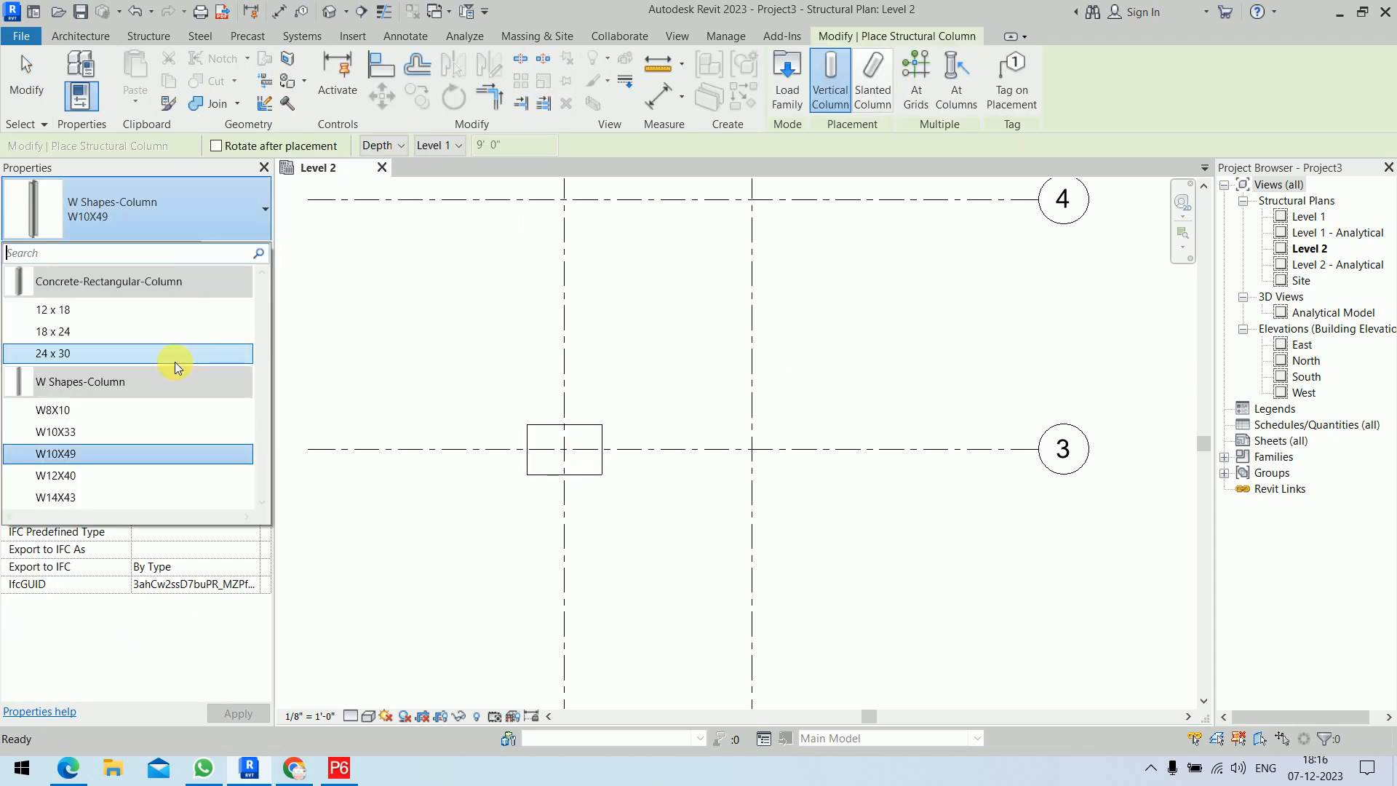
left_click(138, 353)
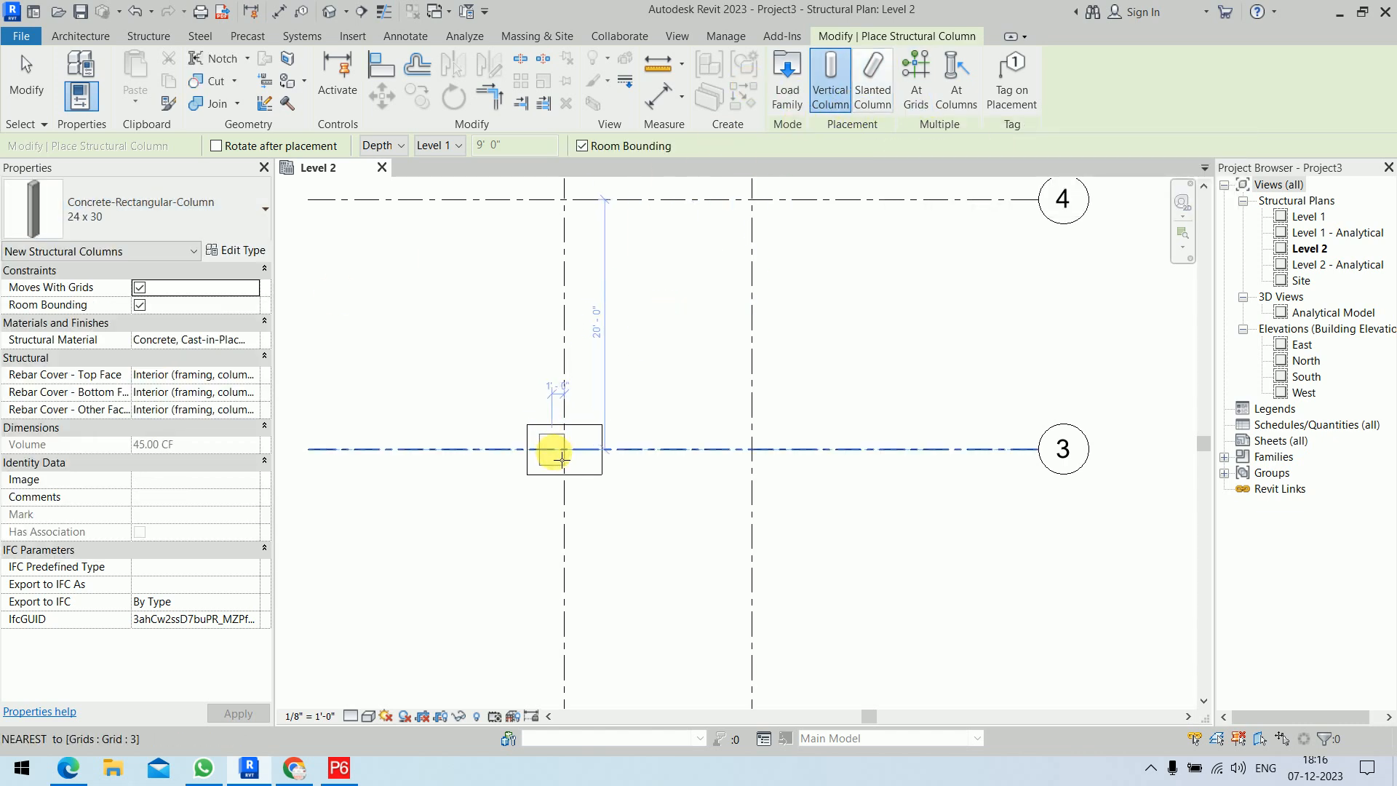
key("space")
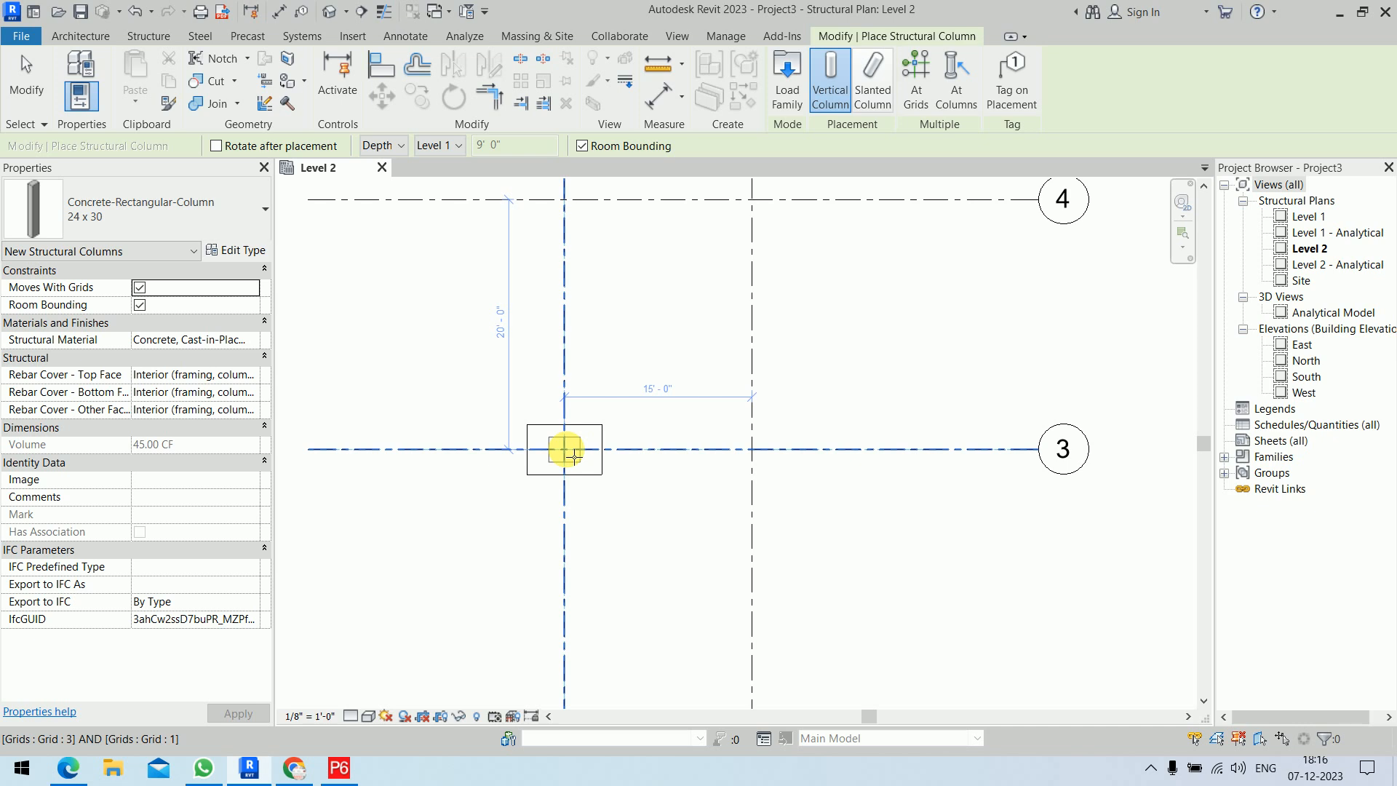
left_click(574, 456)
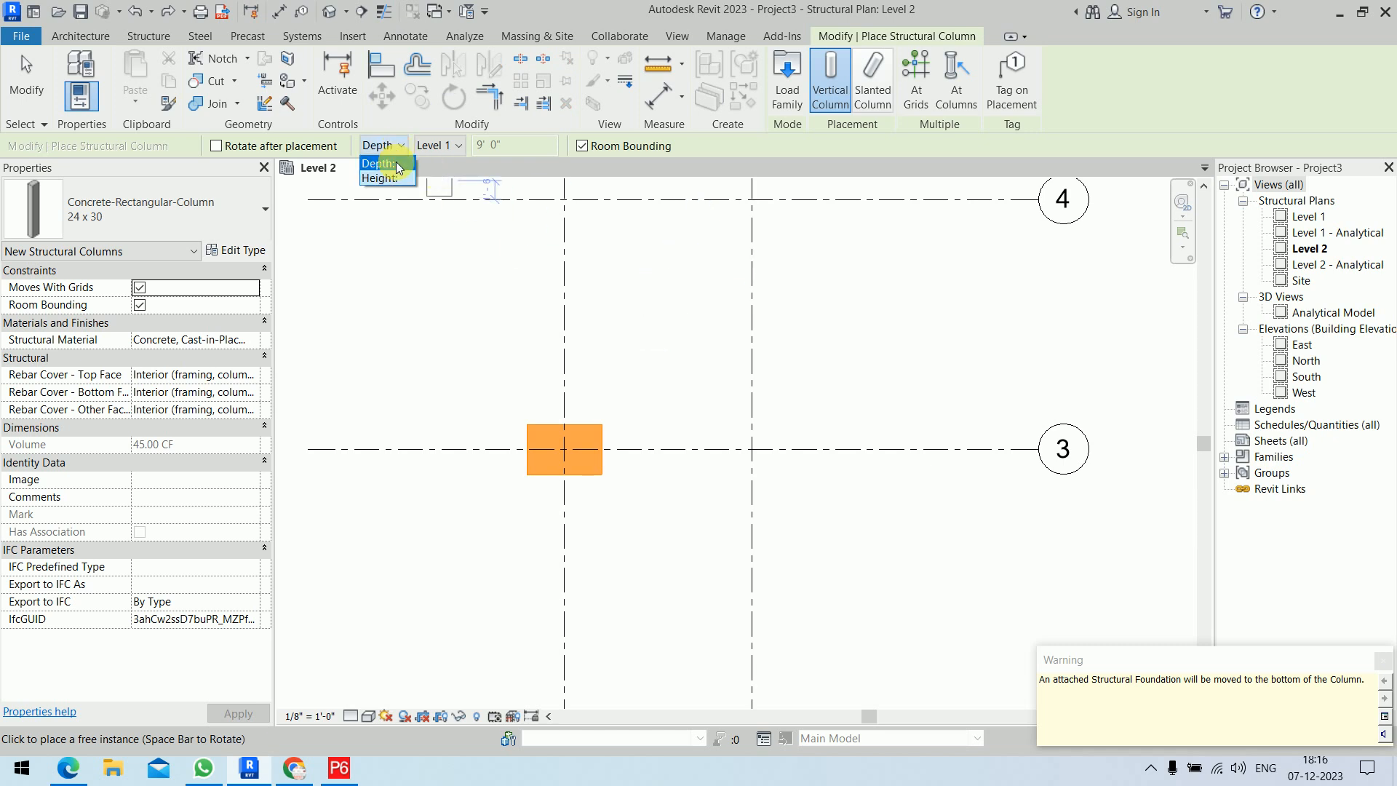
Set structural column placement to height with an unconnected top, and leave the command
left_click(399, 182)
left_click(433, 147)
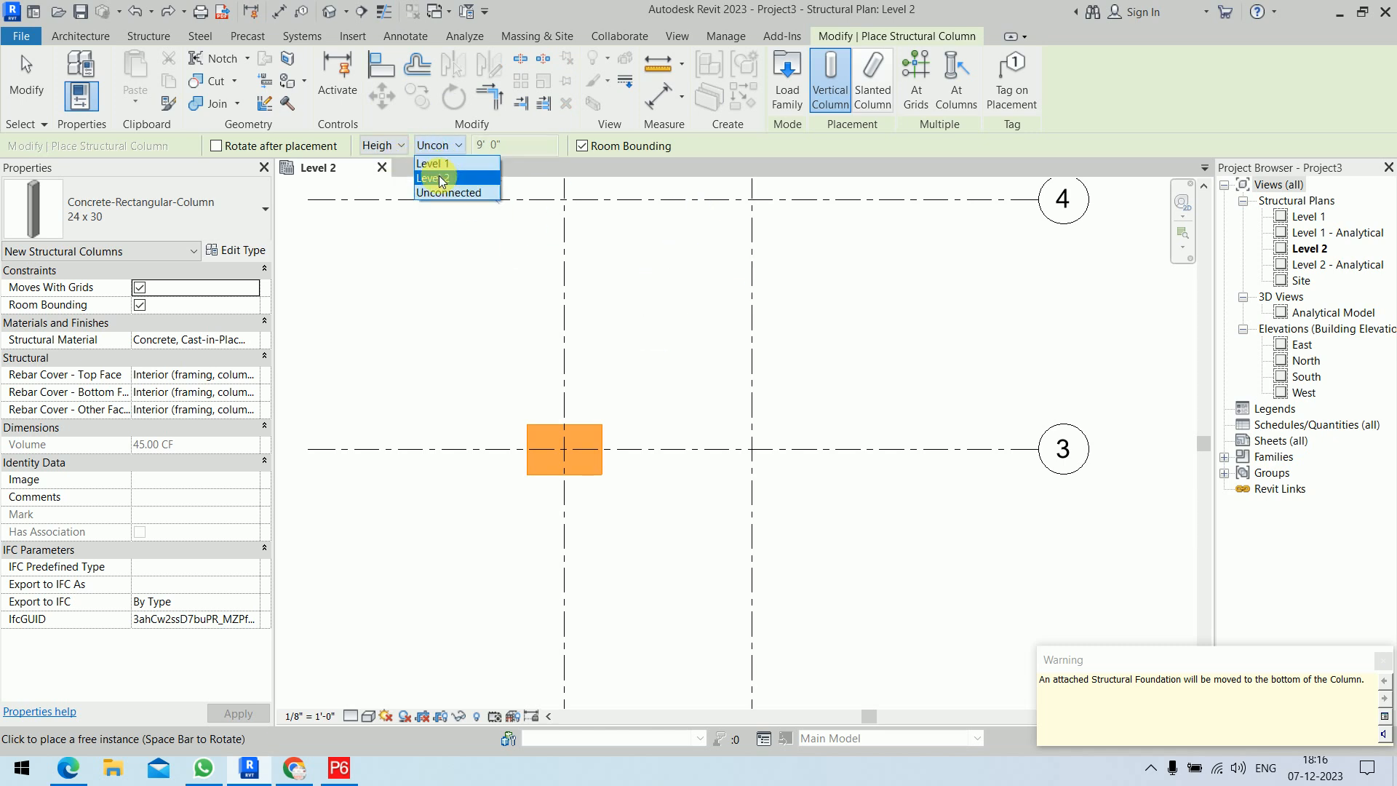
left_click(437, 176)
left_click(1346, 726)
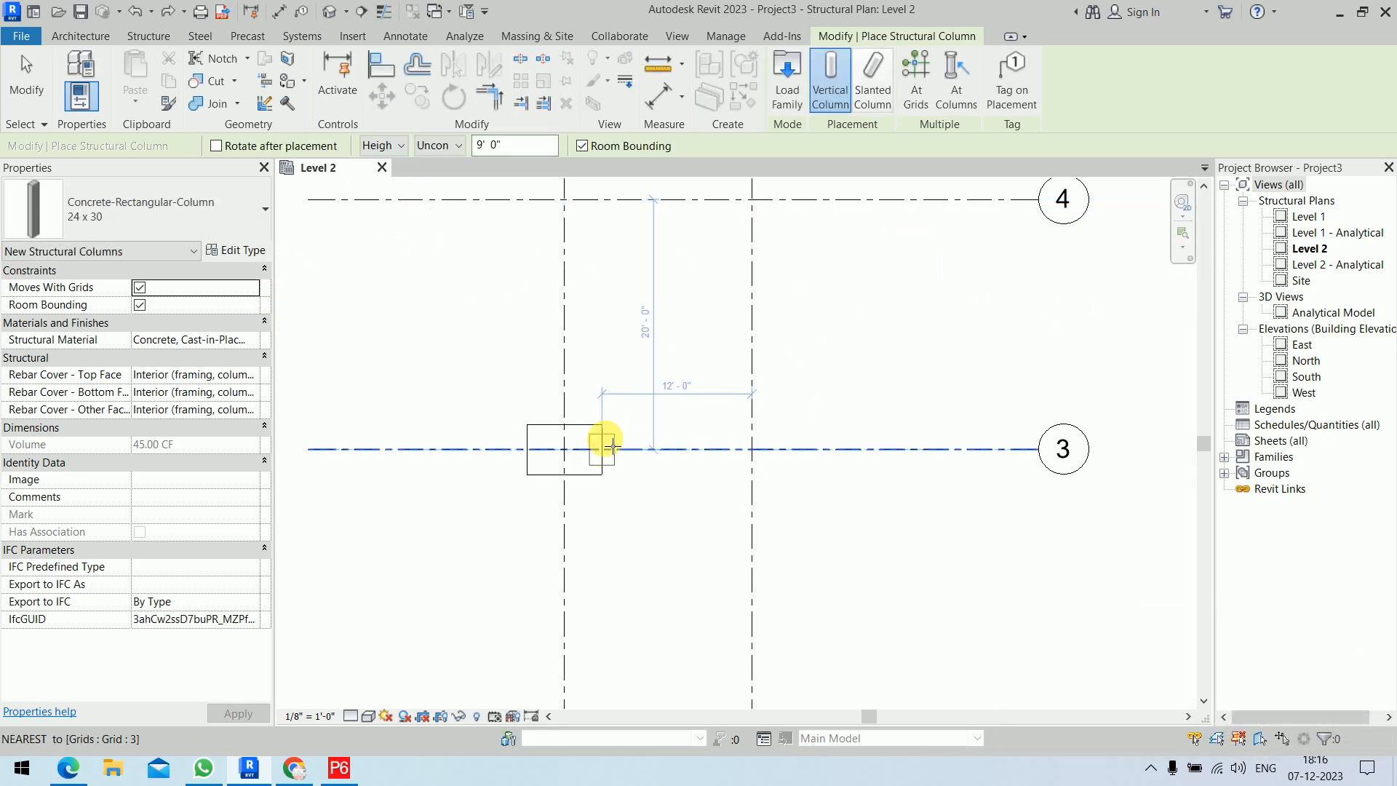
key("Escape")
key("Escape")
Set the level of the footing at grids 1 and 3 to Level 1
double_click(1305, 217)
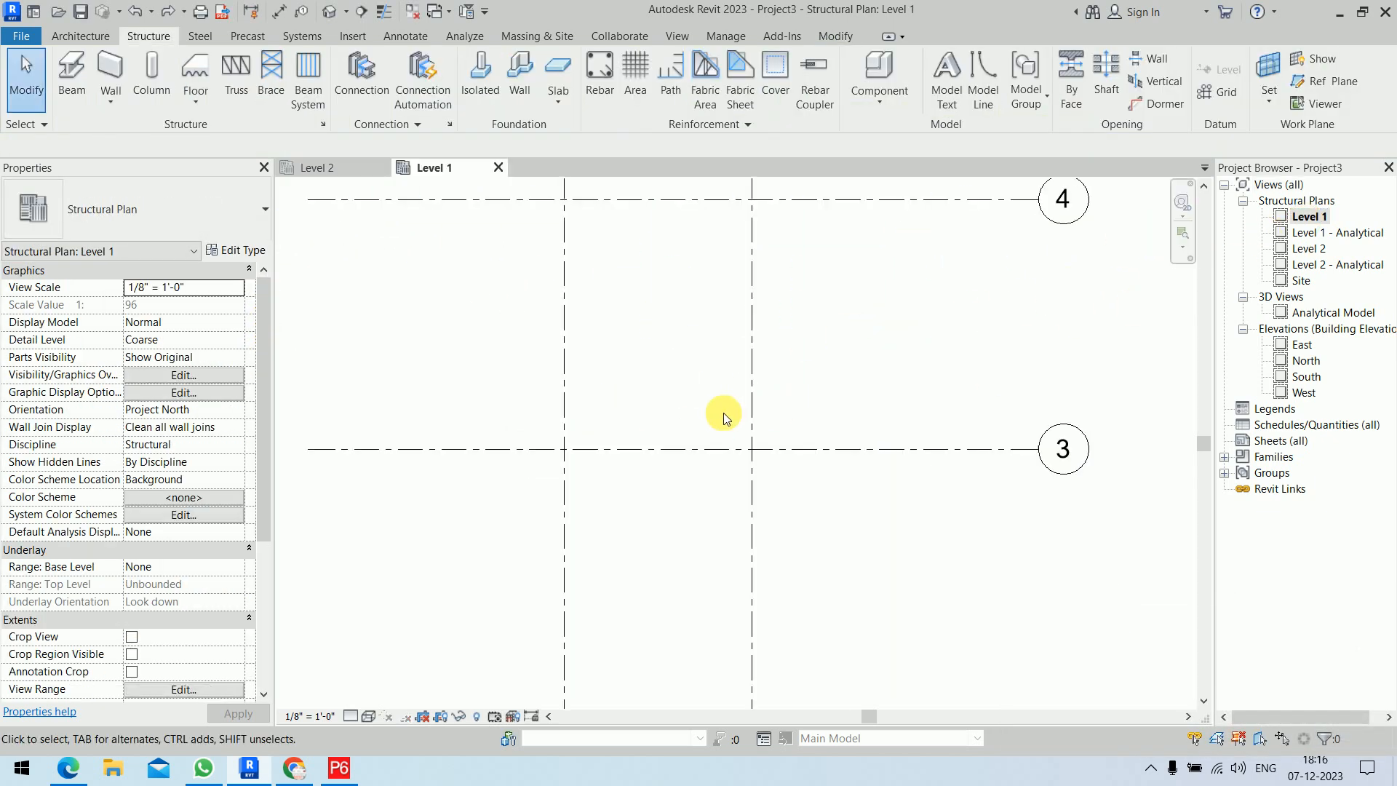
left_click(342, 166)
left_click(592, 436)
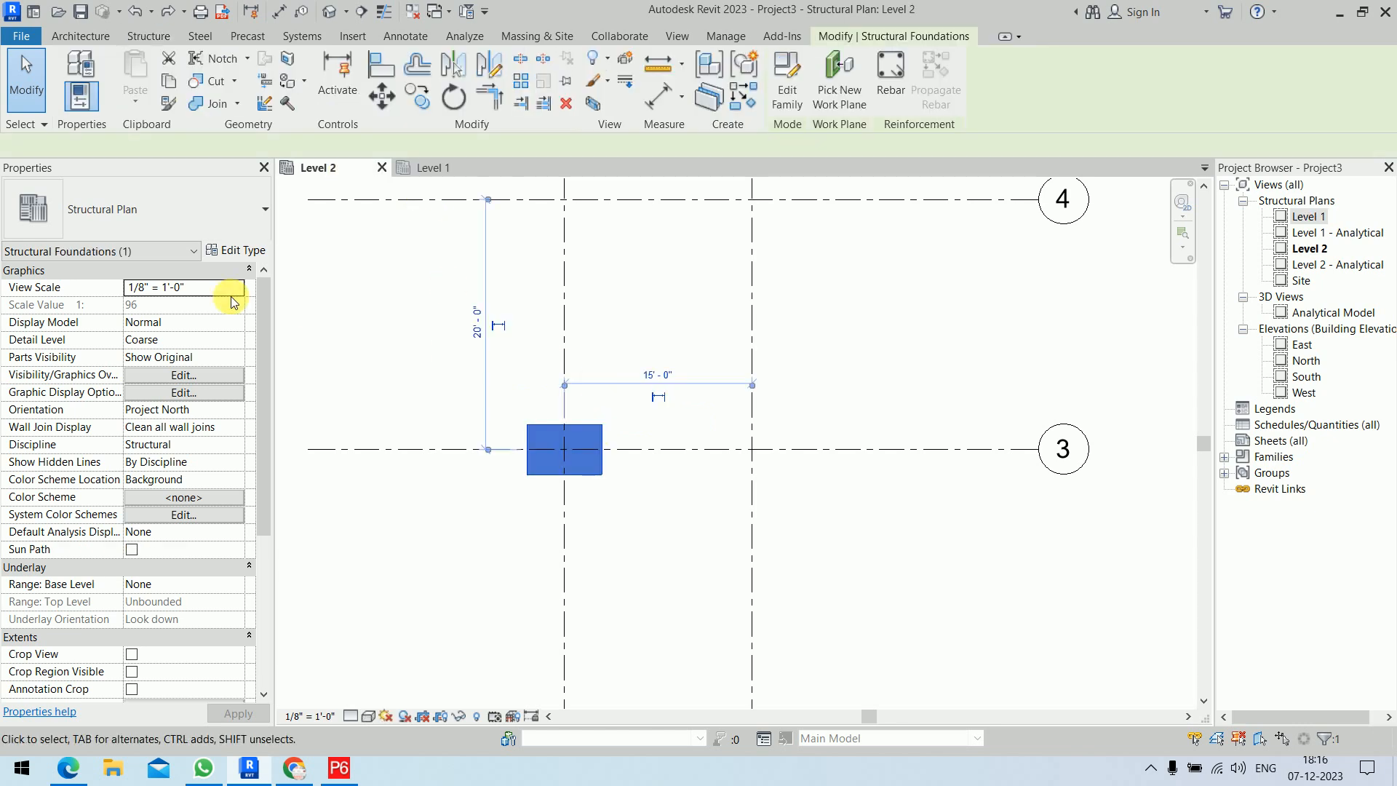
left_click(234, 288)
left_click(203, 303)
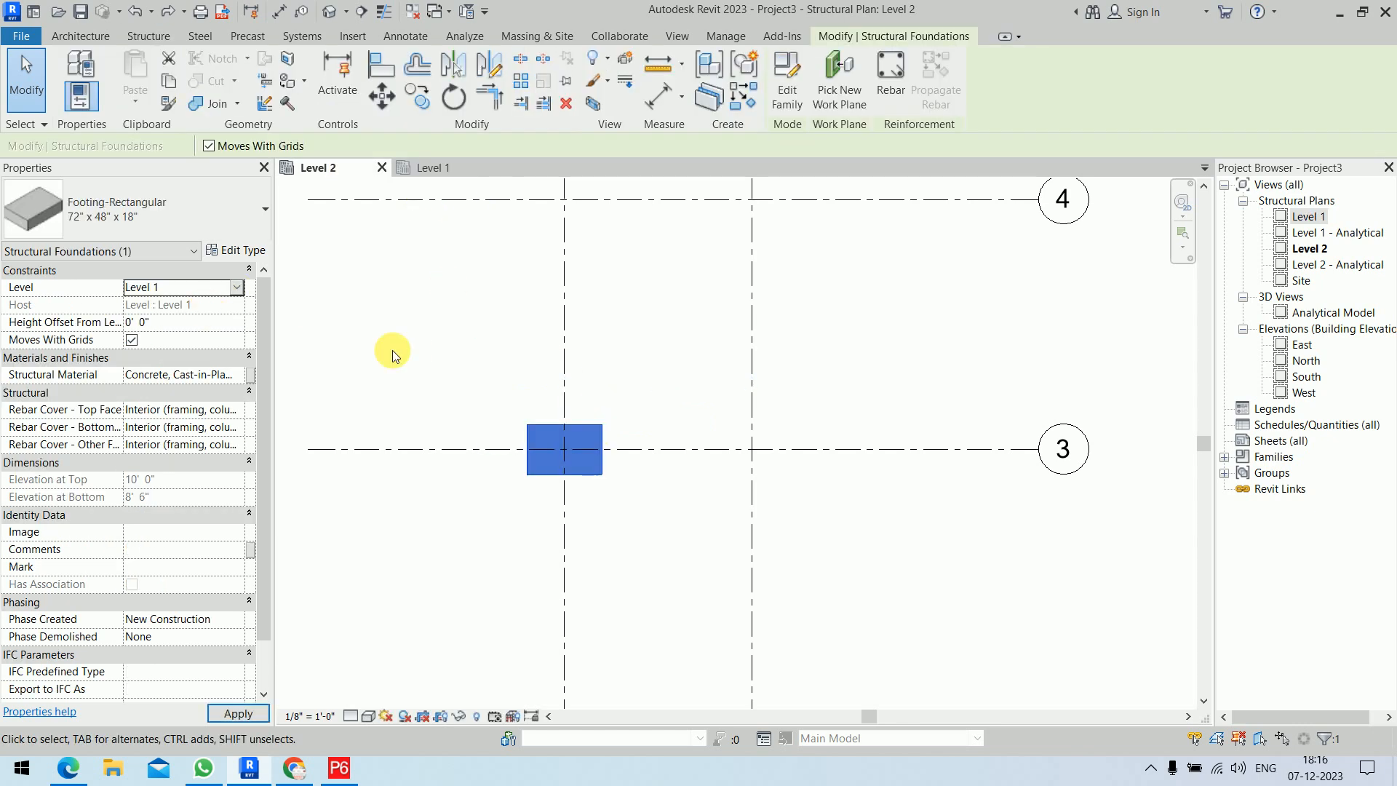
left_click(642, 349)
In the Level 1 plan, place a 24 x 30 concrete rectangular column centred on the footing at grids 1 and 3
double_click(1305, 216)
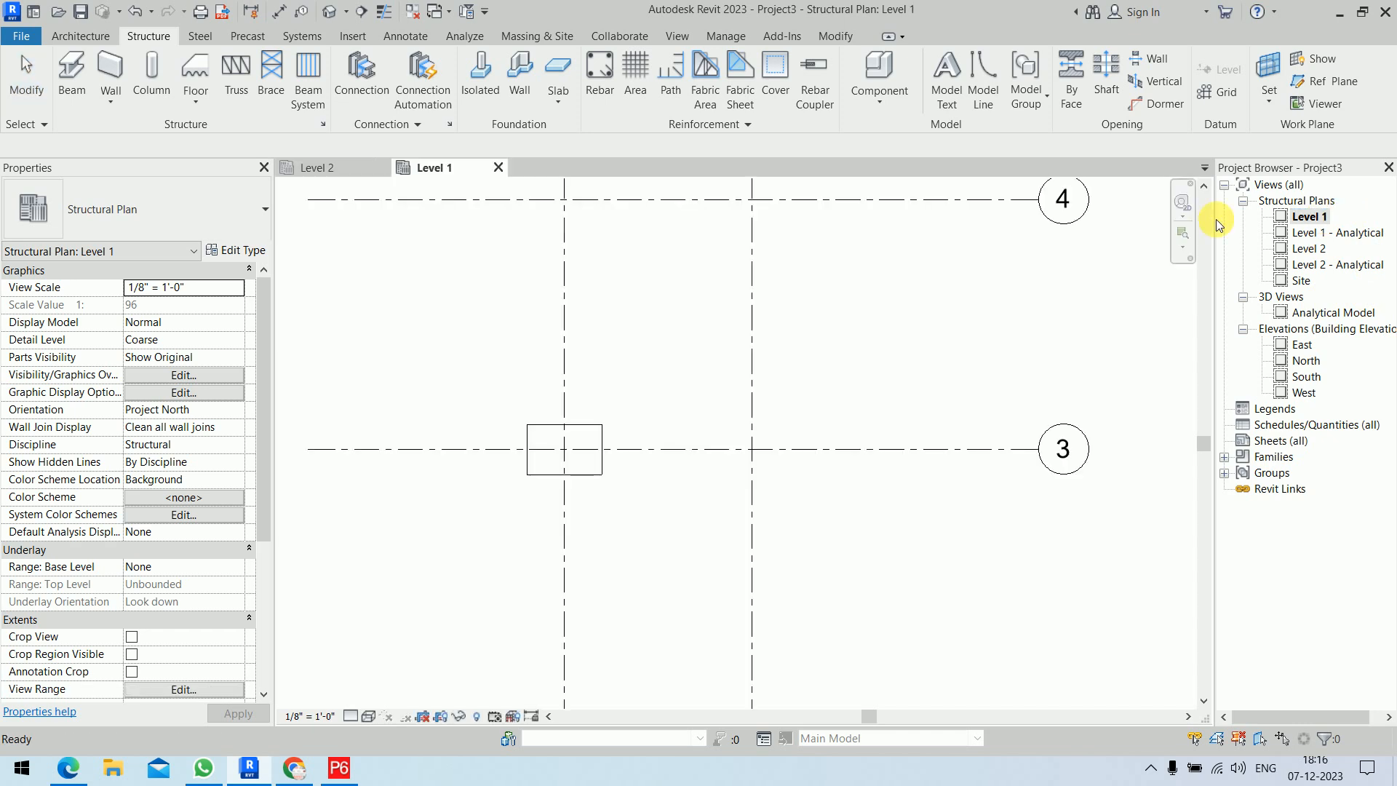
left_click(151, 73)
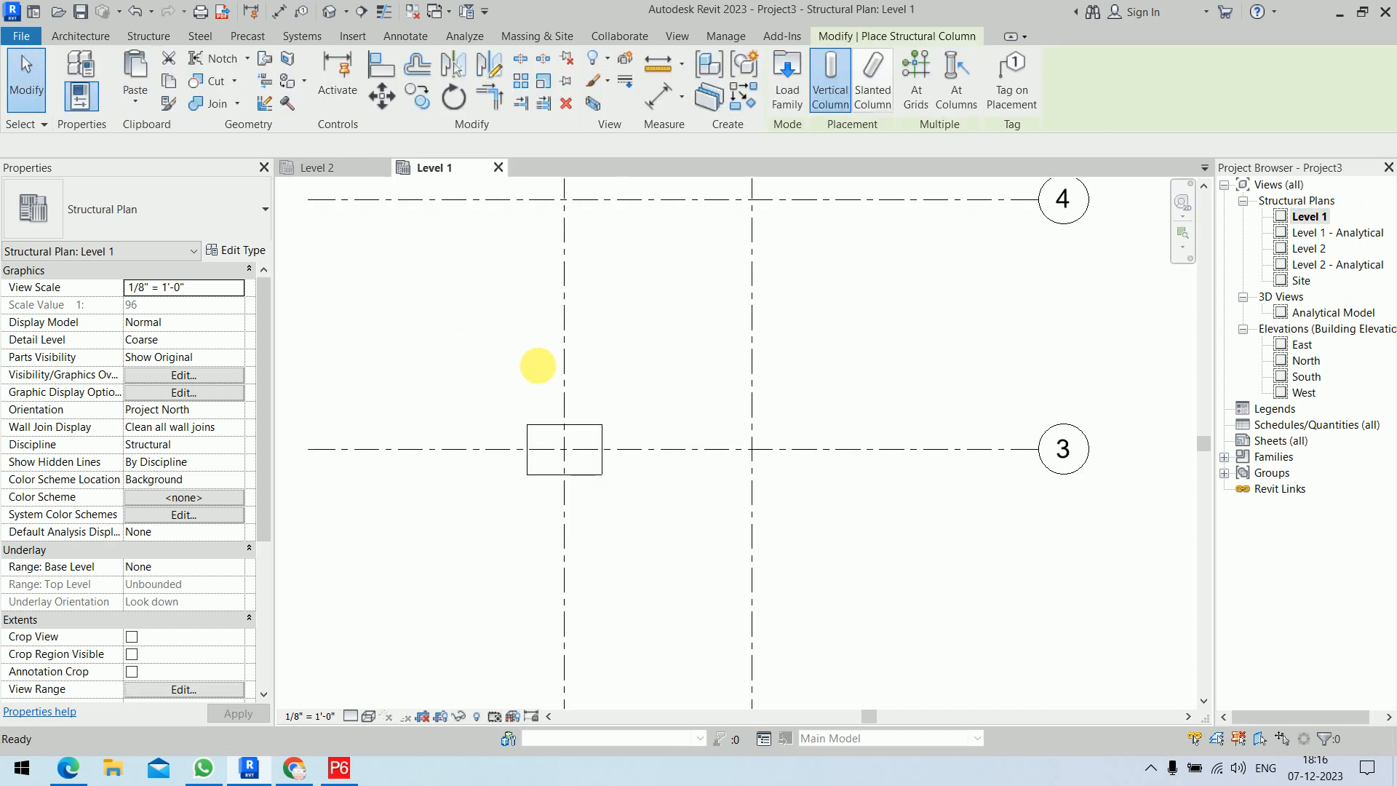
left_click(574, 460)
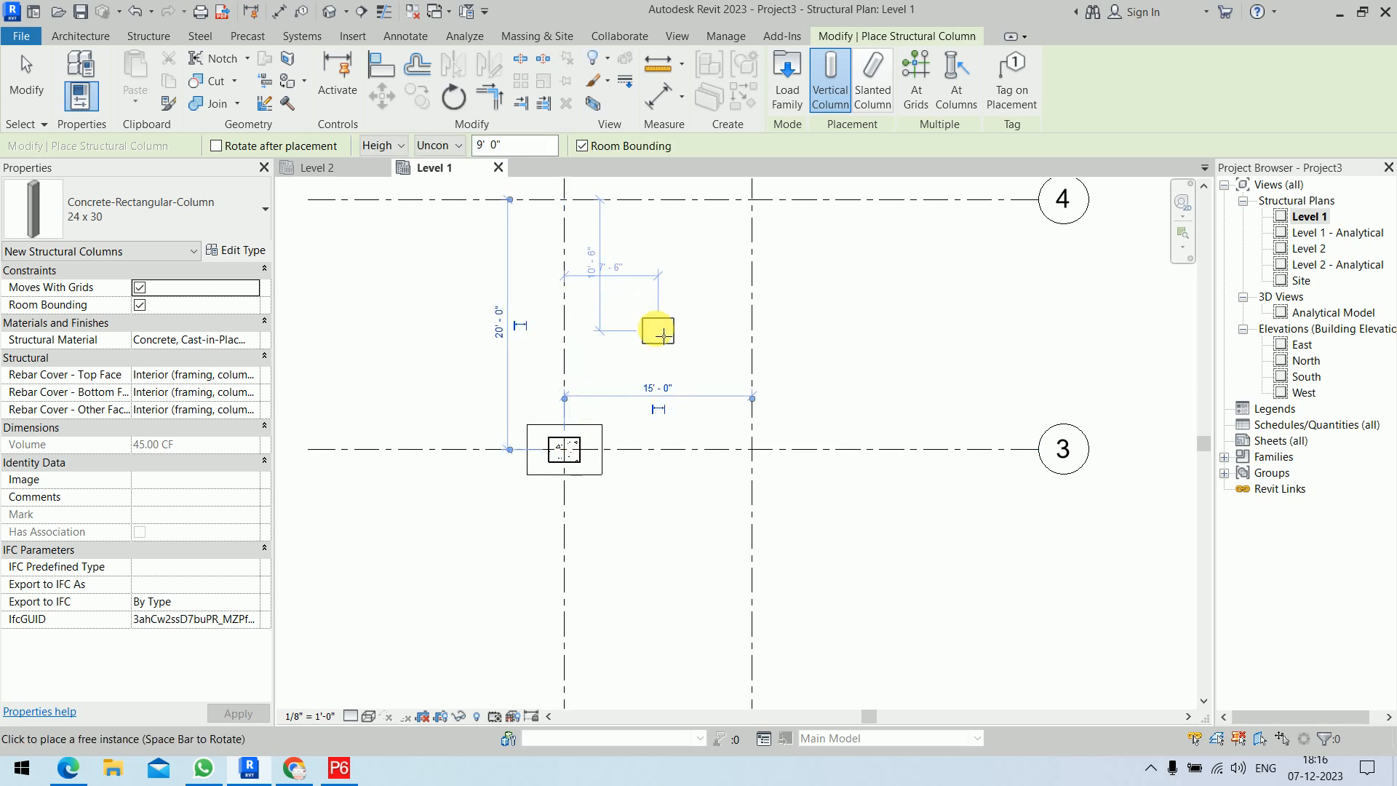
key("Escape")
key("Escape")
Set the column's Top Level to Level 2 and remove its top offset
left_click(562, 447)
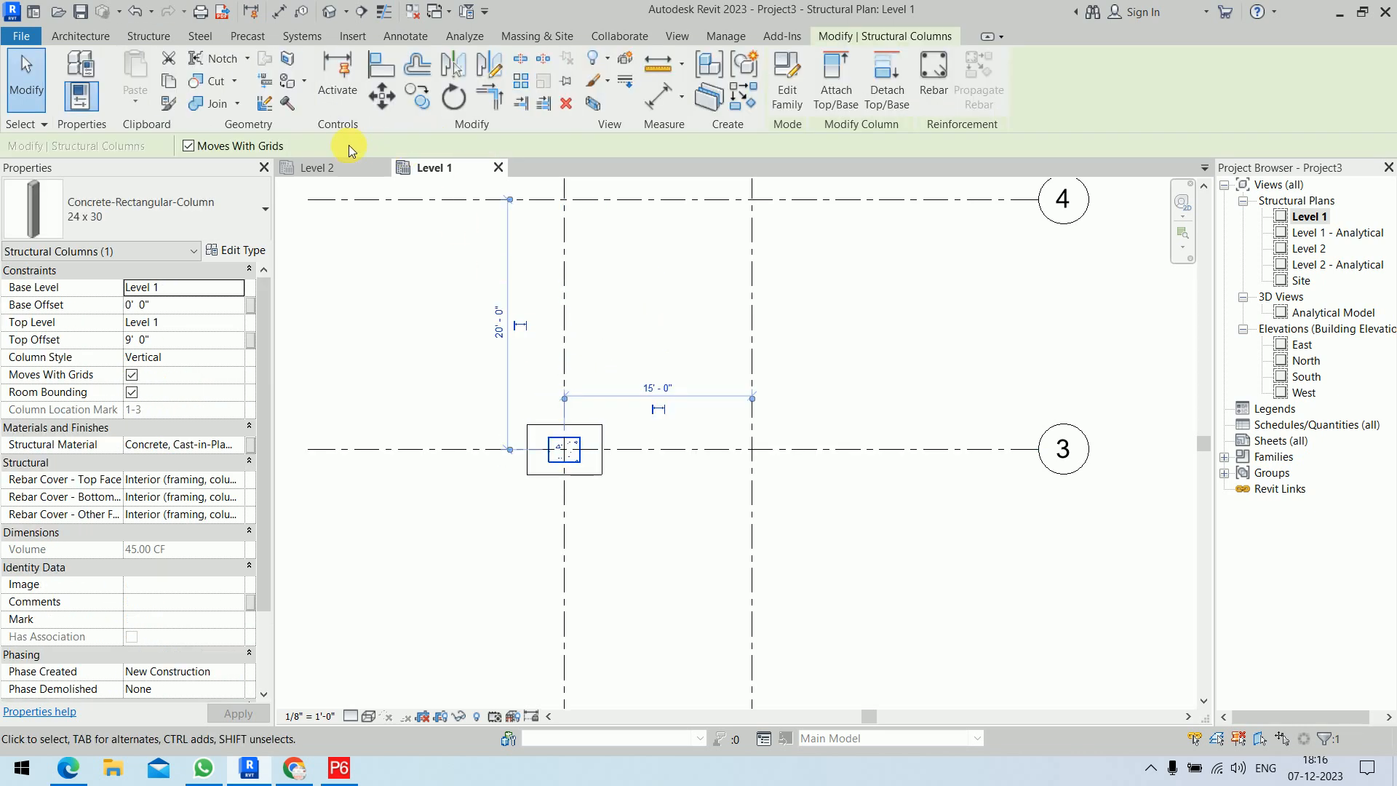
left_click(230, 322)
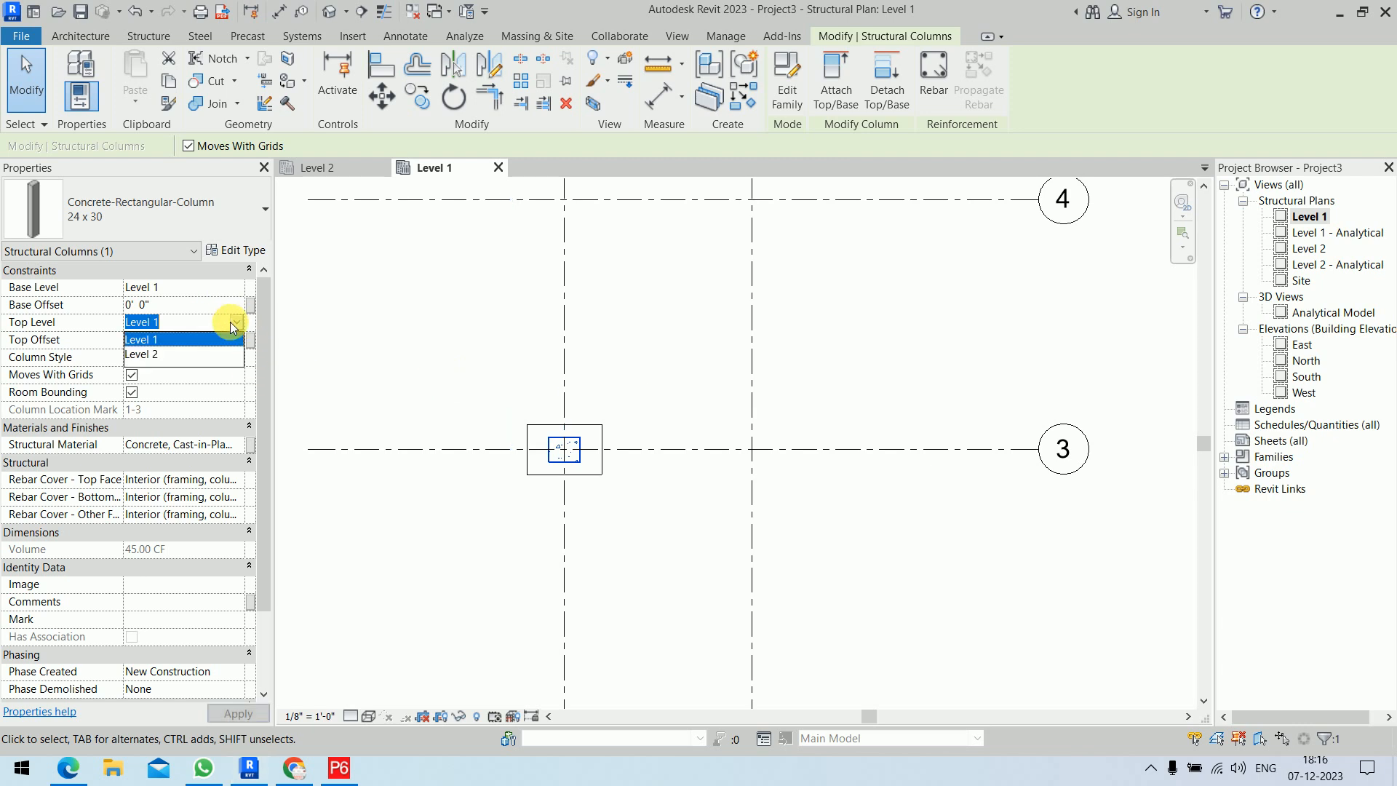
left_click(201, 352)
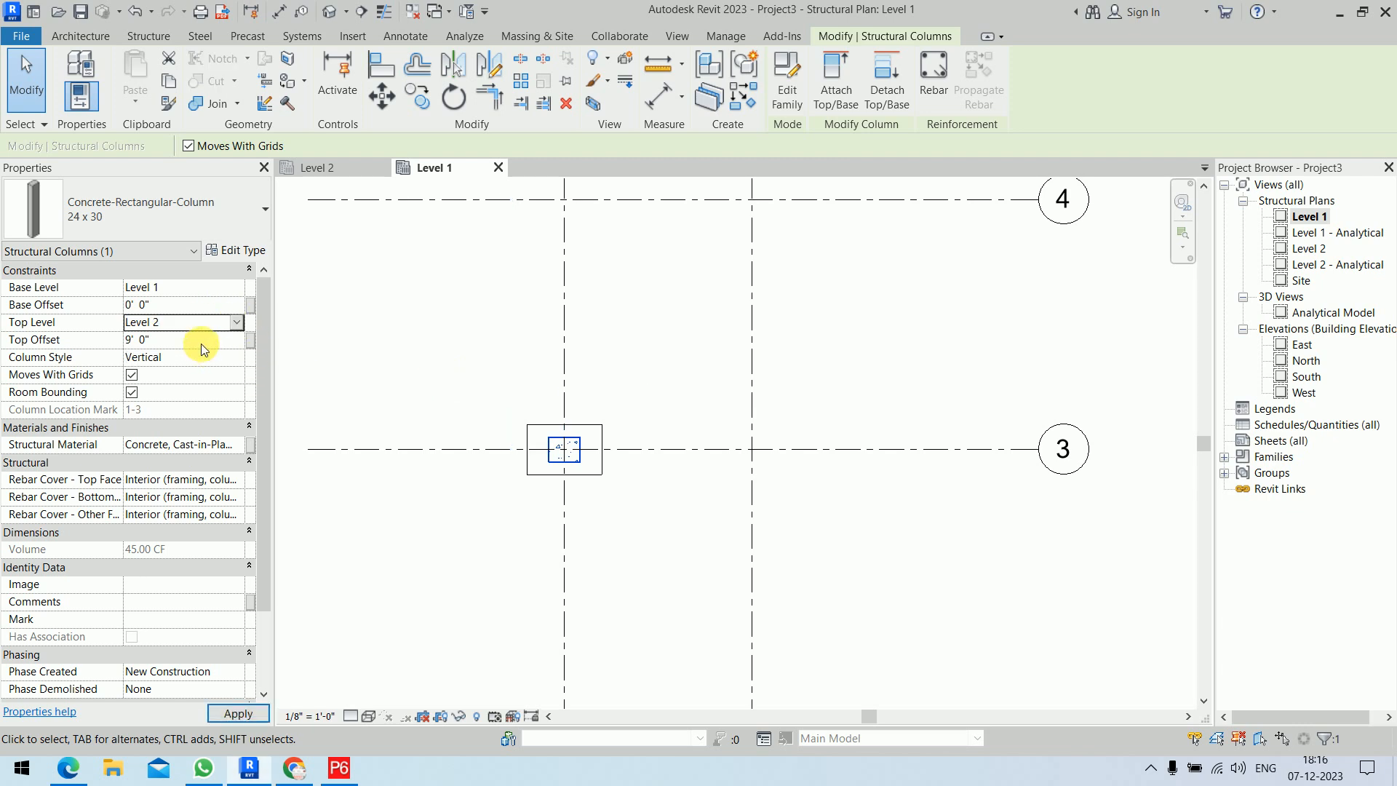
left_click(204, 342)
left_click(474, 344)
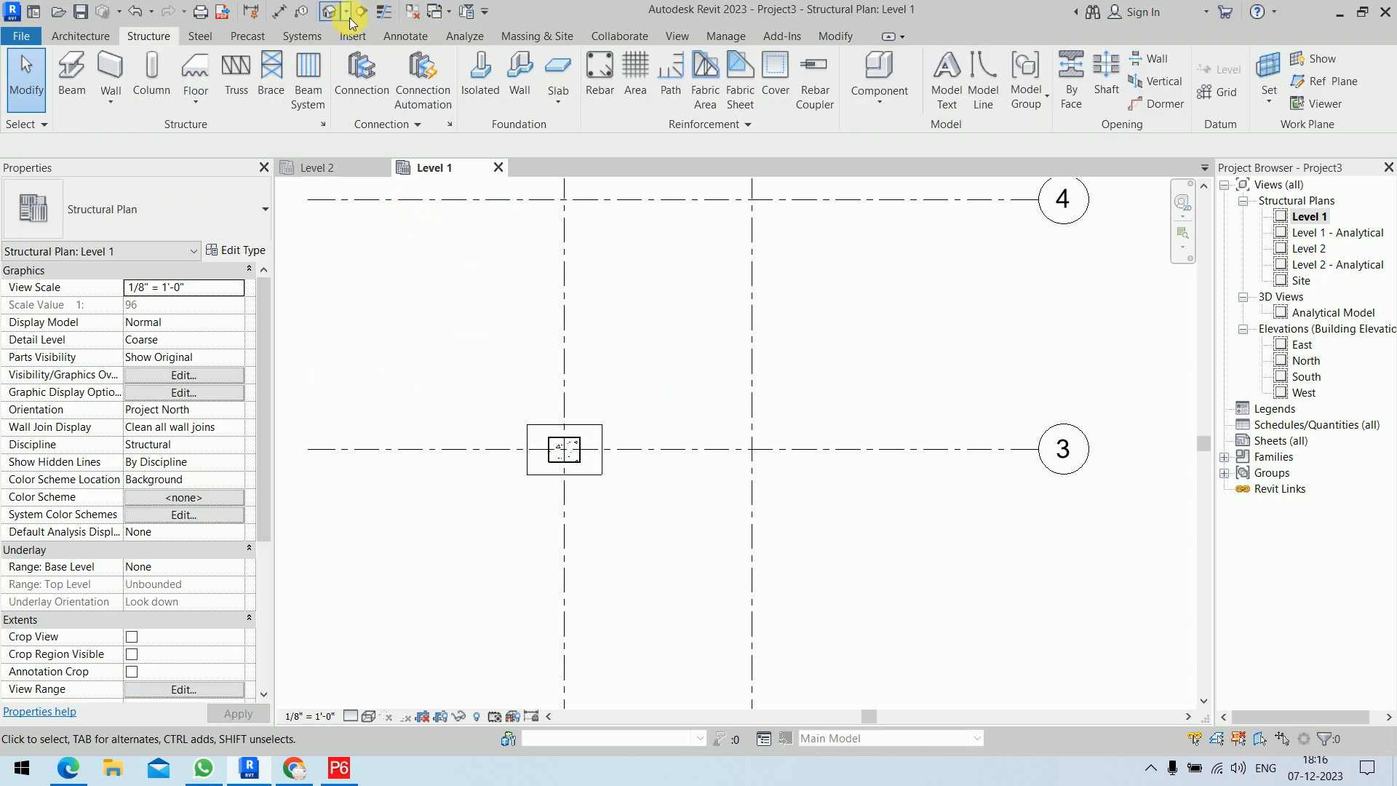
Check the column and footing in the South elevation, return to the Level 1 plan and close the Level 2 view
double_click(1307, 377)
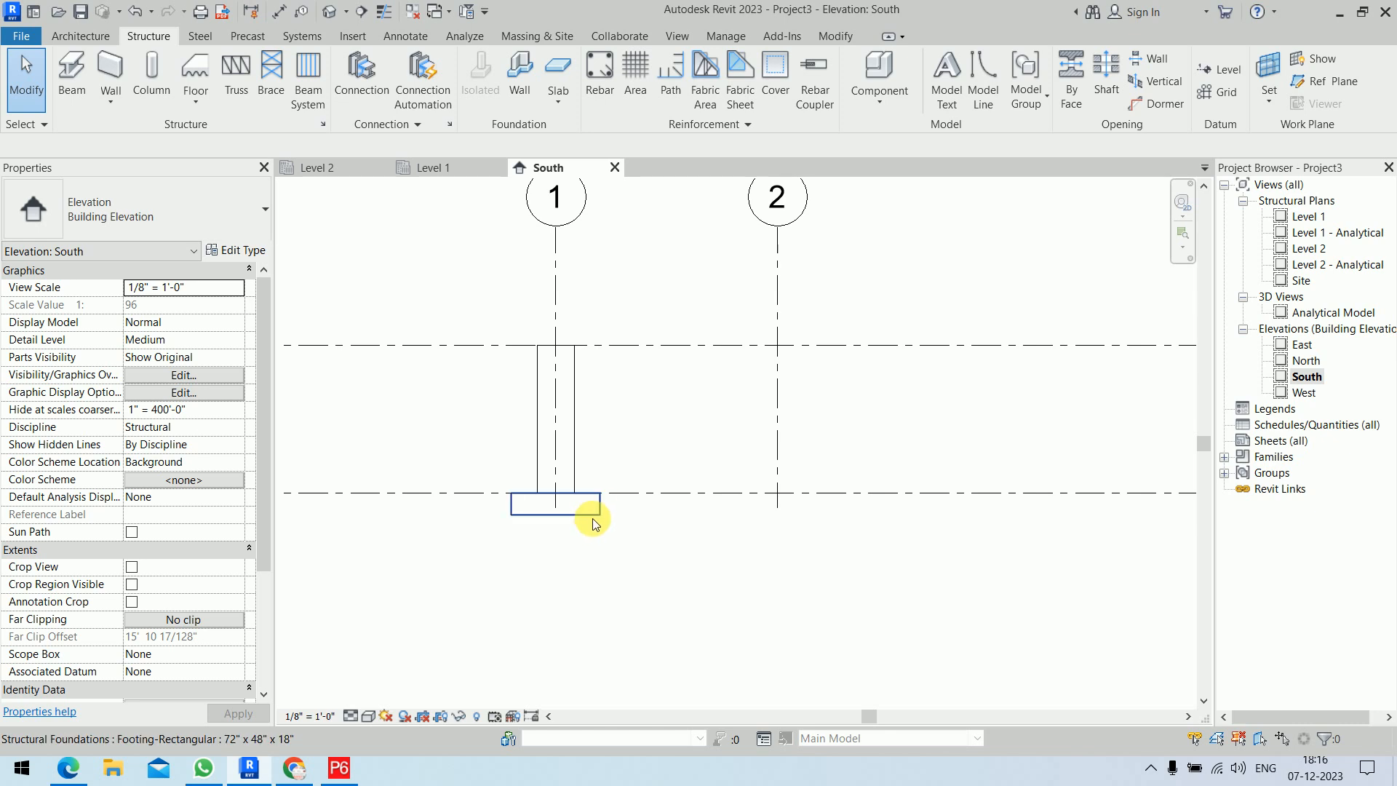
left_click(432, 171)
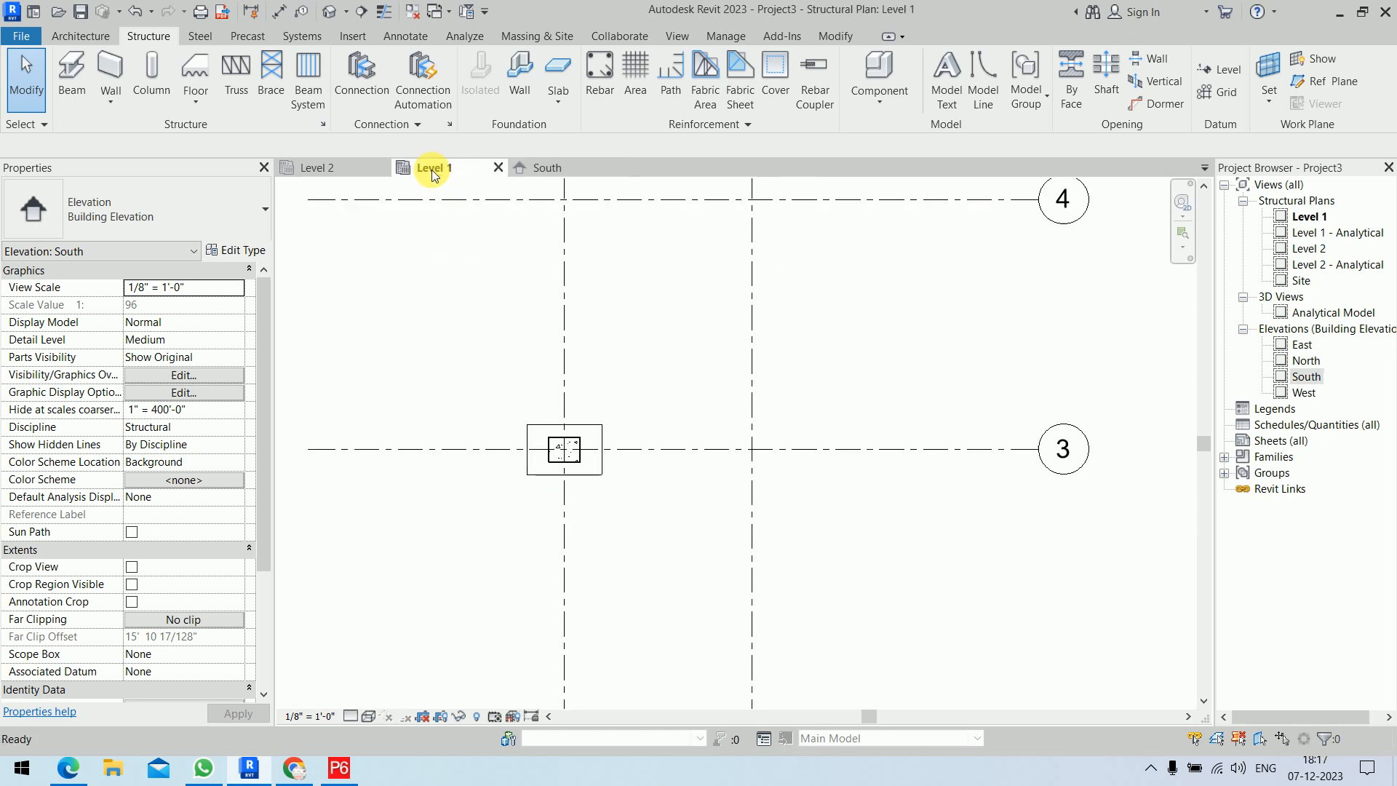
left_click(381, 169)
Draw a horizontal section along grid 3 through the footing and column, and shorten its view depth to about 3' 6"
scroll(549, 473, "up", 5)
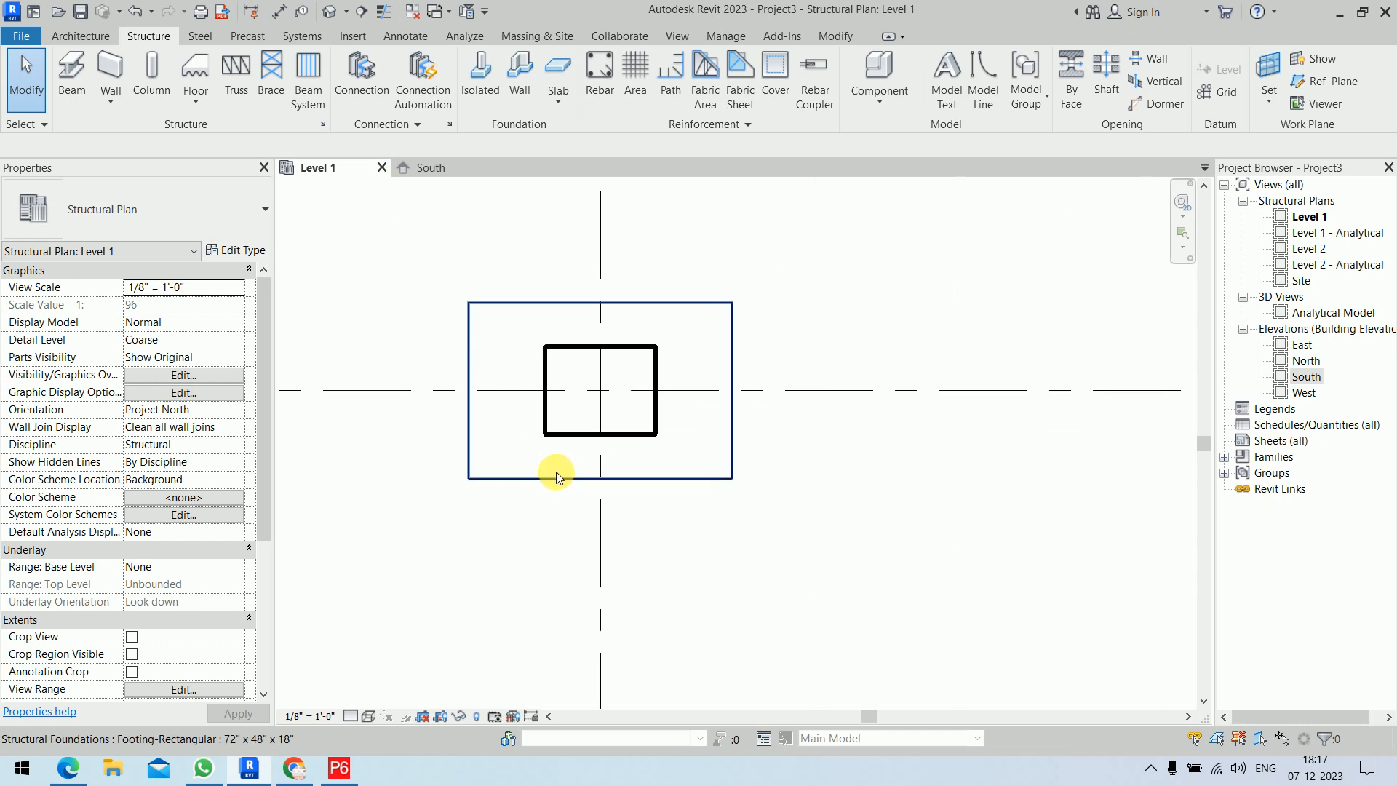
left_click(362, 12)
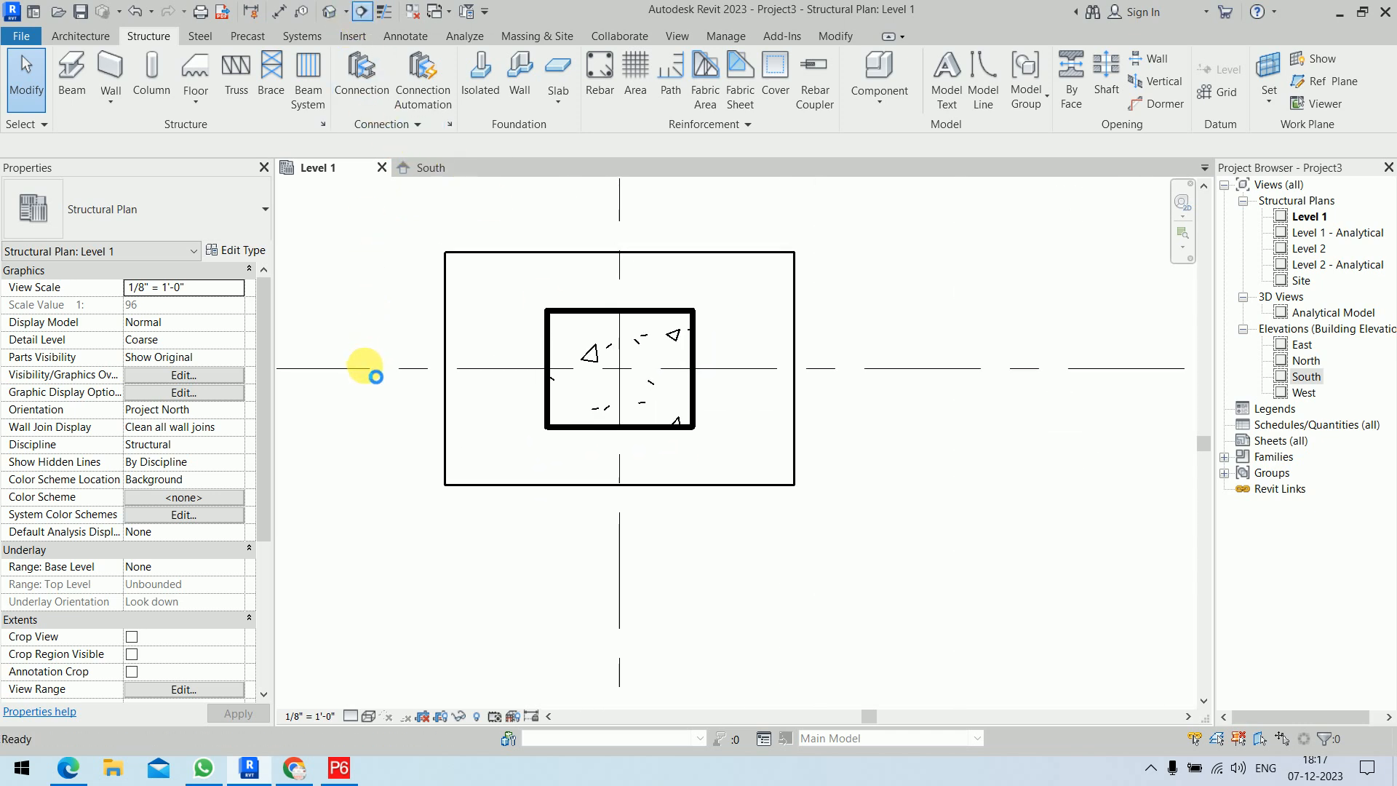
left_click(363, 368)
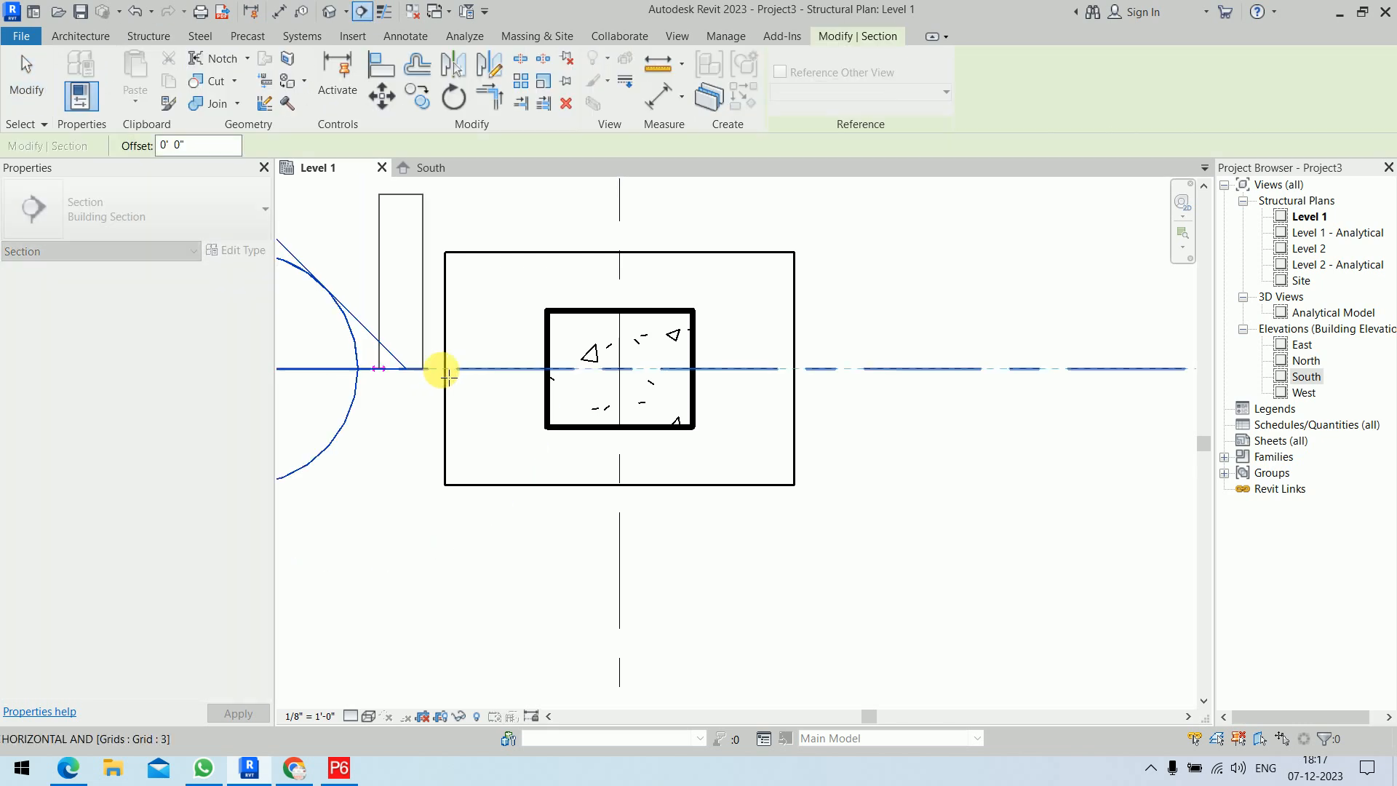
left_click(912, 369)
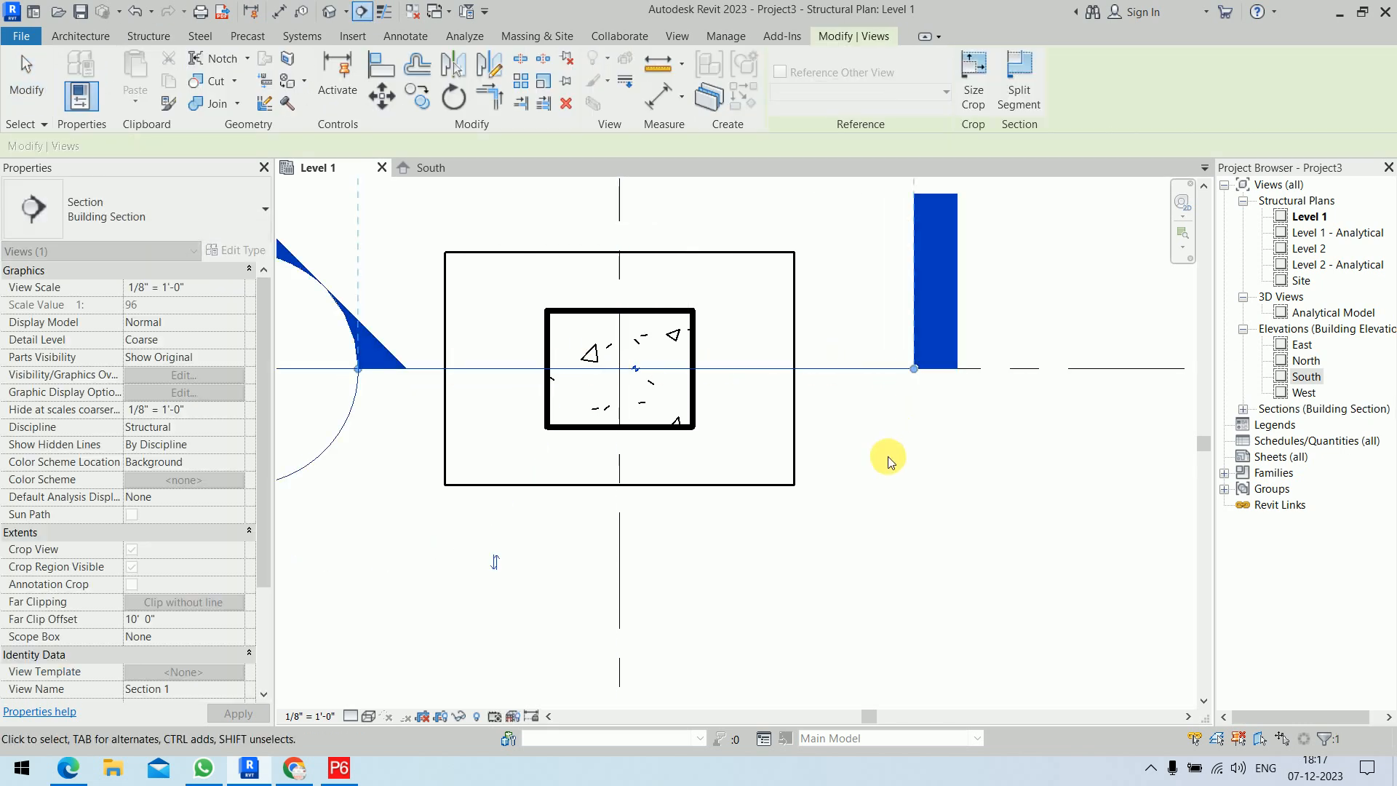
scroll(890, 459, "down", 2)
middle_click_drag(853, 408, 797, 480)
left_click_drag(705, 196, 705, 385)
Draw a vertical section along grid 1 through the footing and column, extending beyond both footing edges
left_click(362, 11)
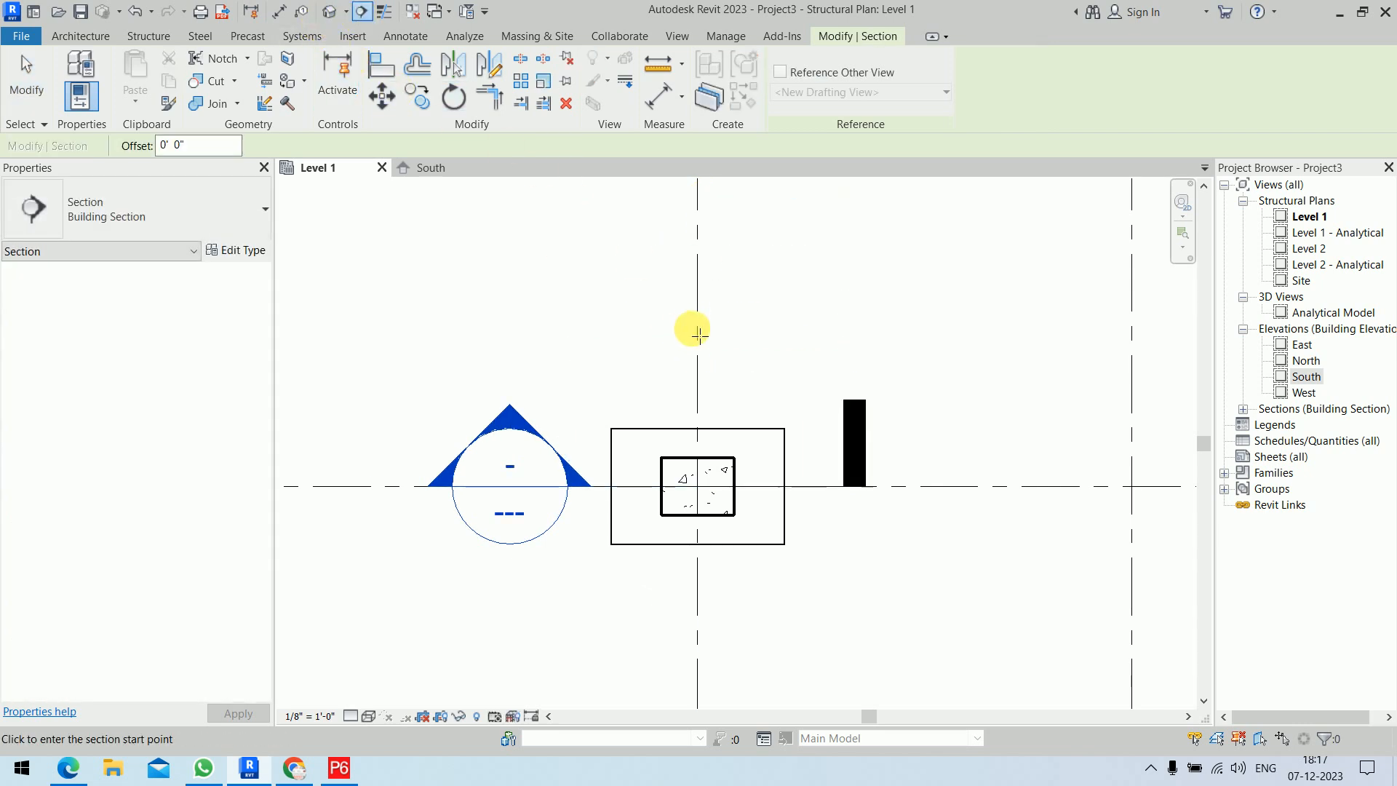
left_click(697, 317)
left_click(698, 635)
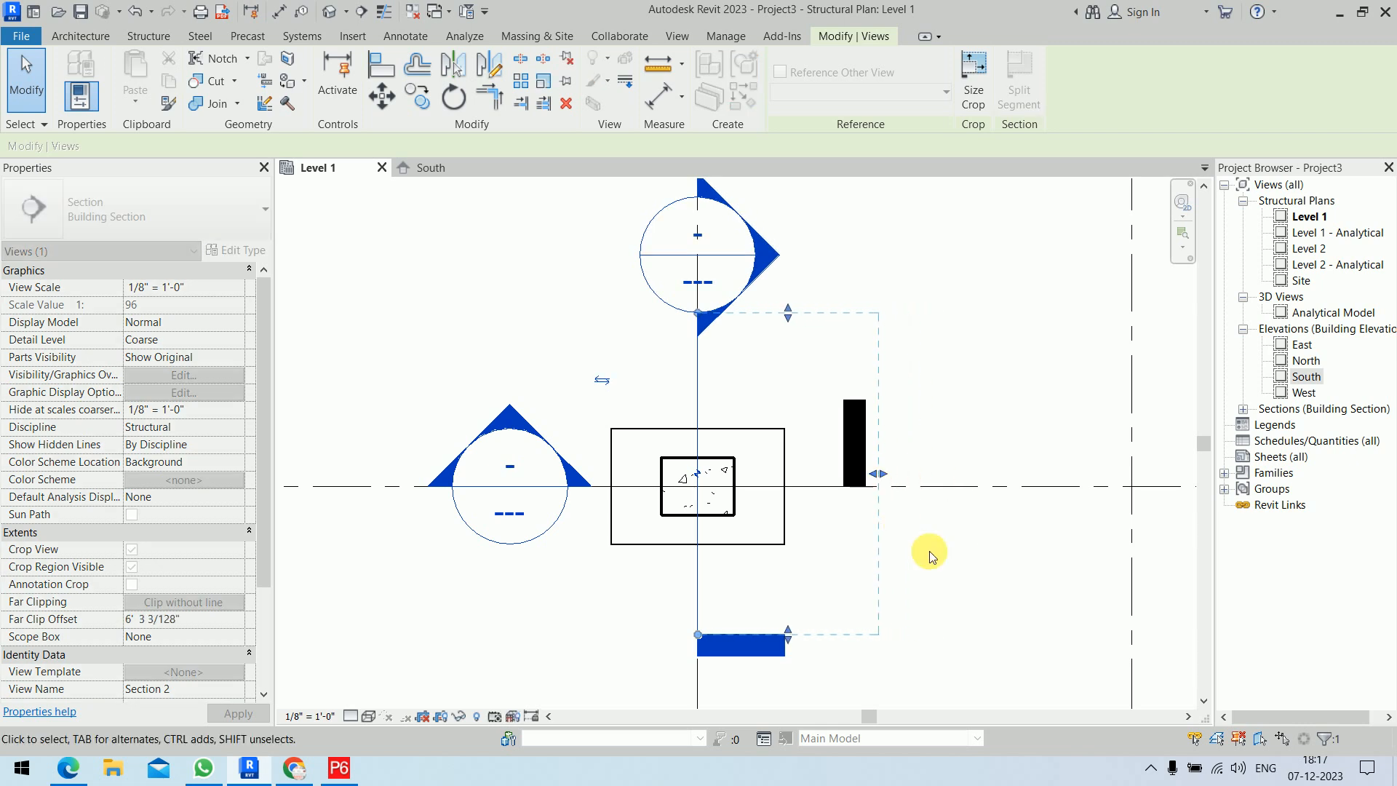
left_click(927, 546)
Open the view of the horizontal section through grid 3 and focus on the footing
middle_click_drag(907, 553, 898, 509)
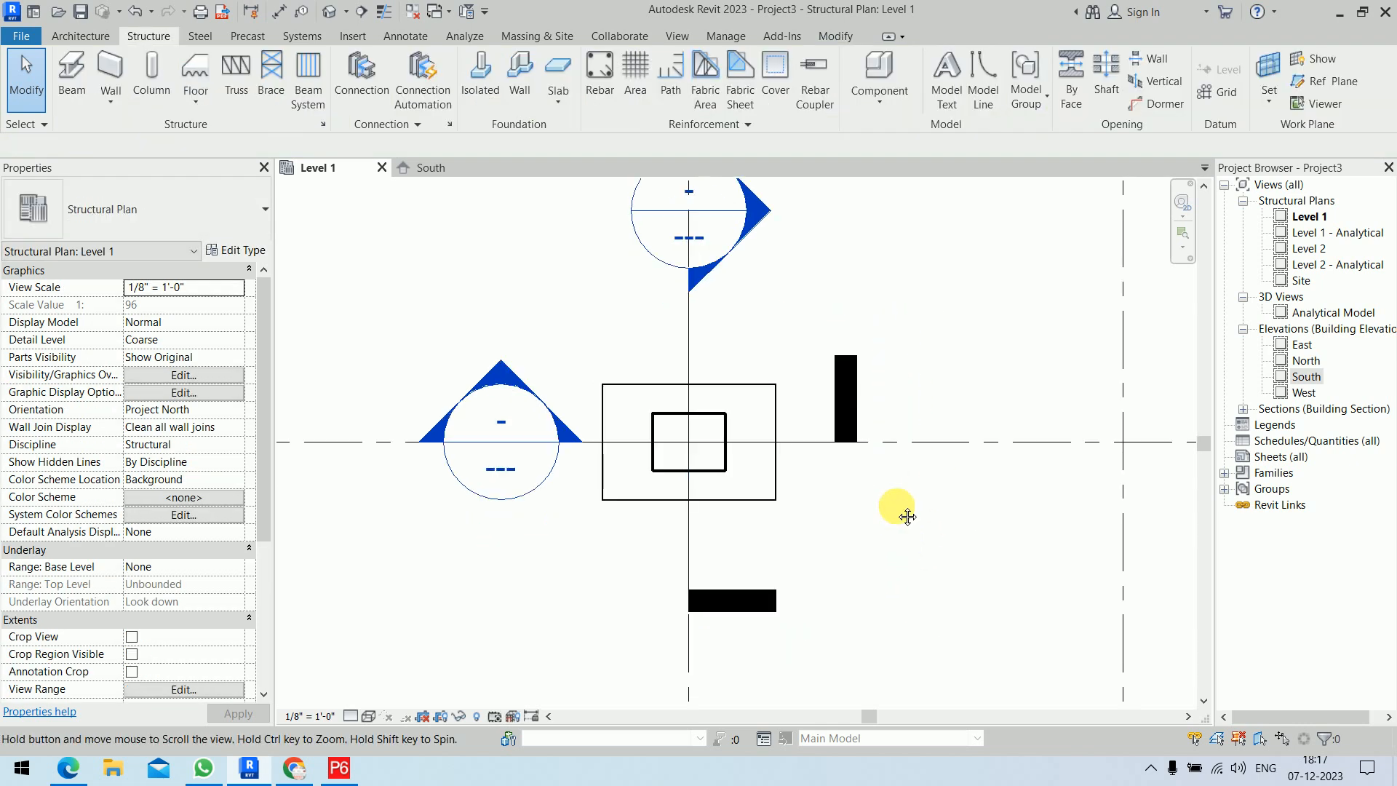
left_click(804, 443)
right_click(805, 443)
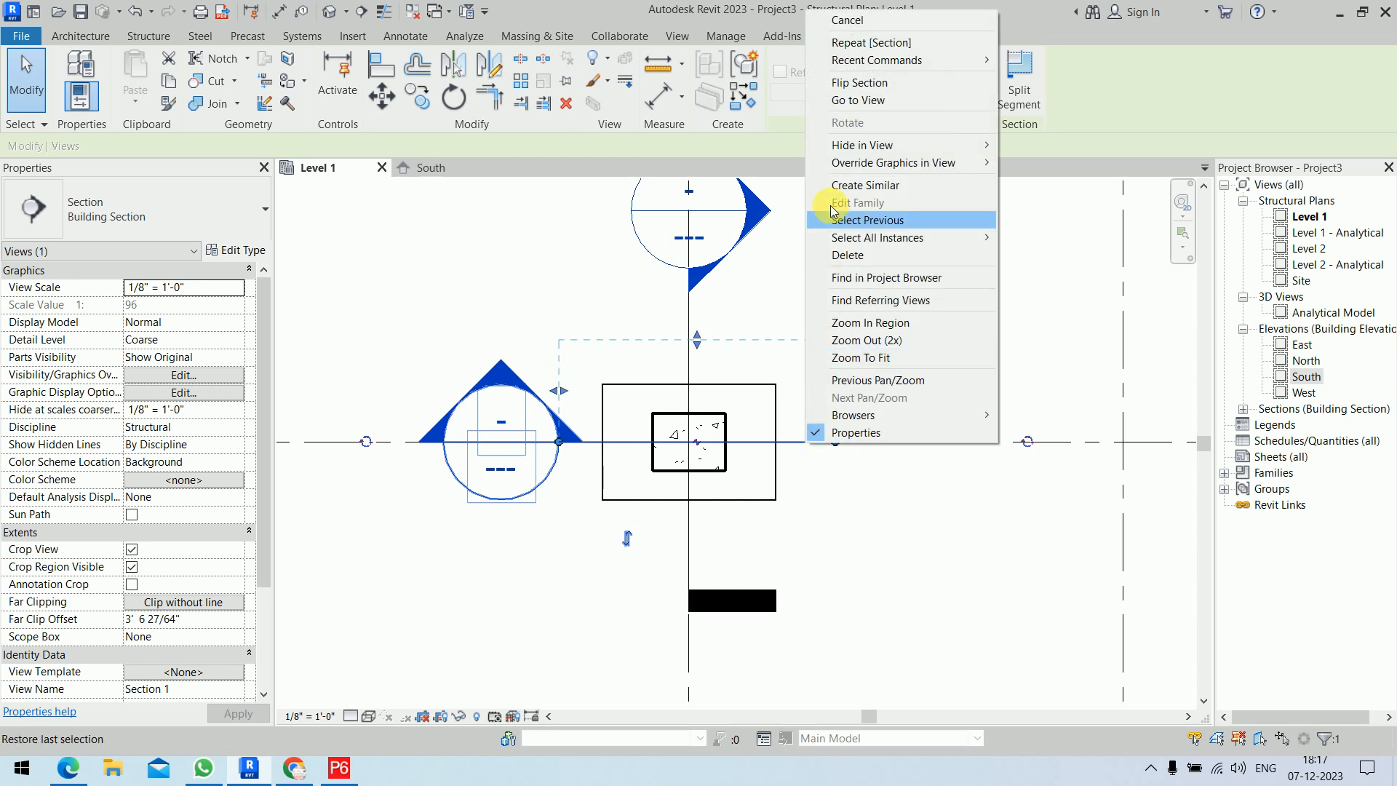
left_click(861, 101)
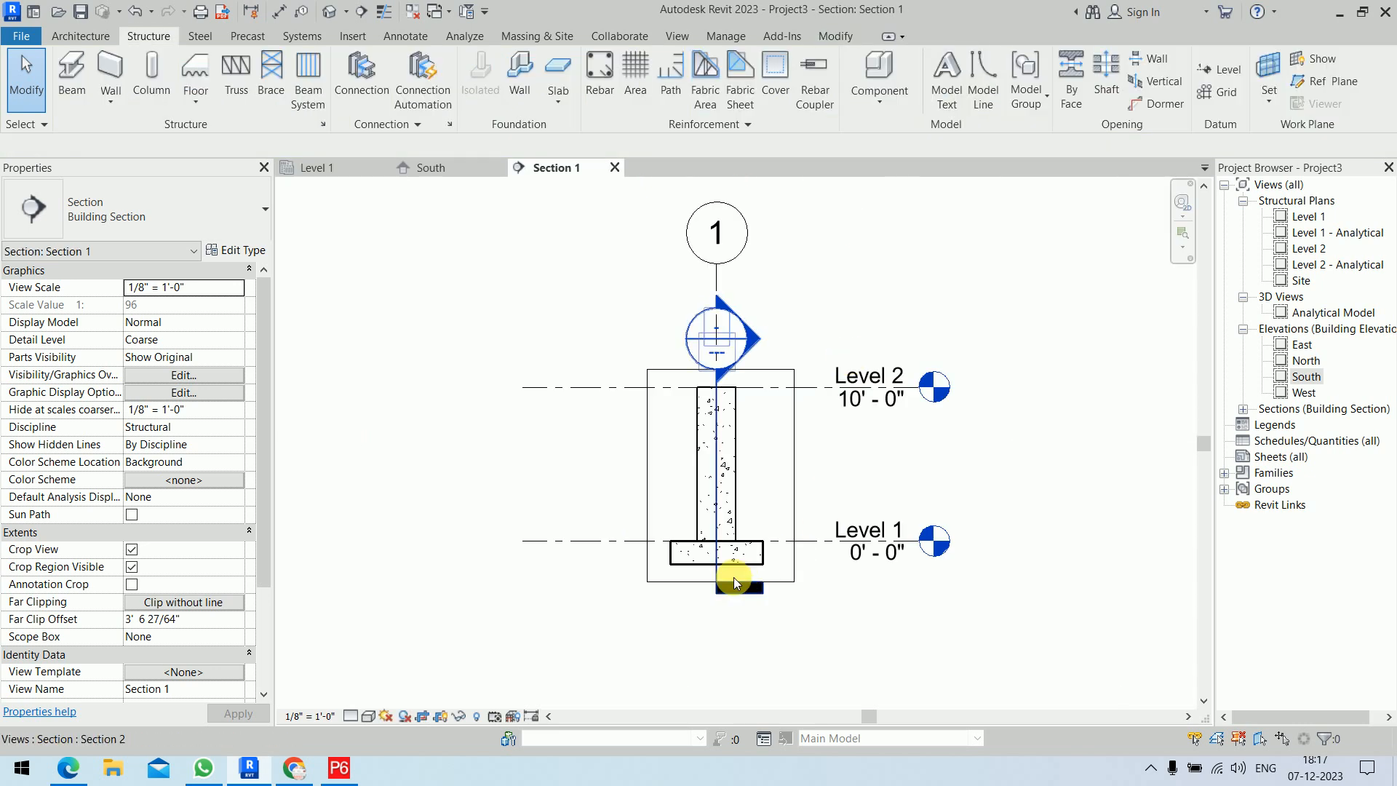
scroll(736, 577, "up", 5)
scroll(740, 576, "up", 2)
middle_click_drag(773, 411, 798, 412)
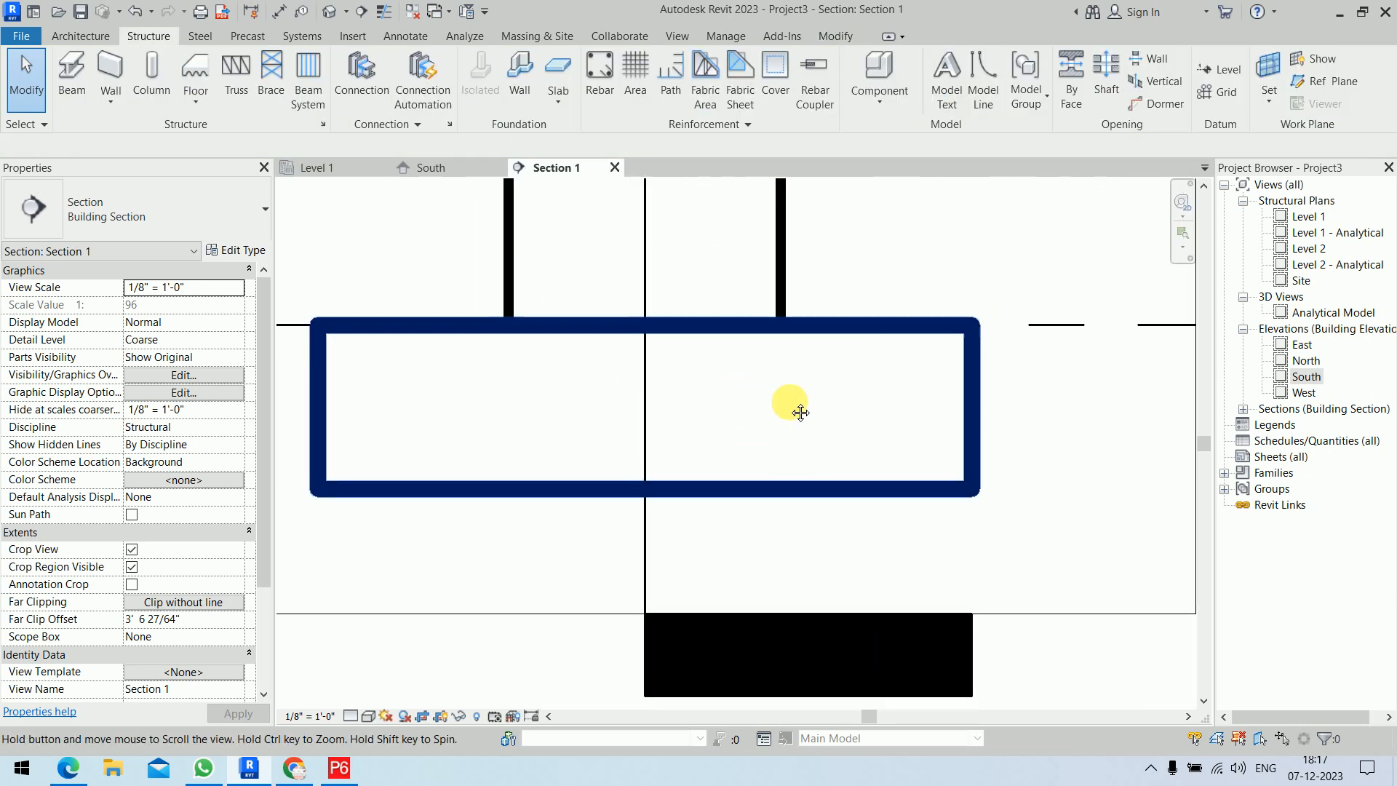
Turn on thin line display for the section through the footing and column
left_click(390, 21)
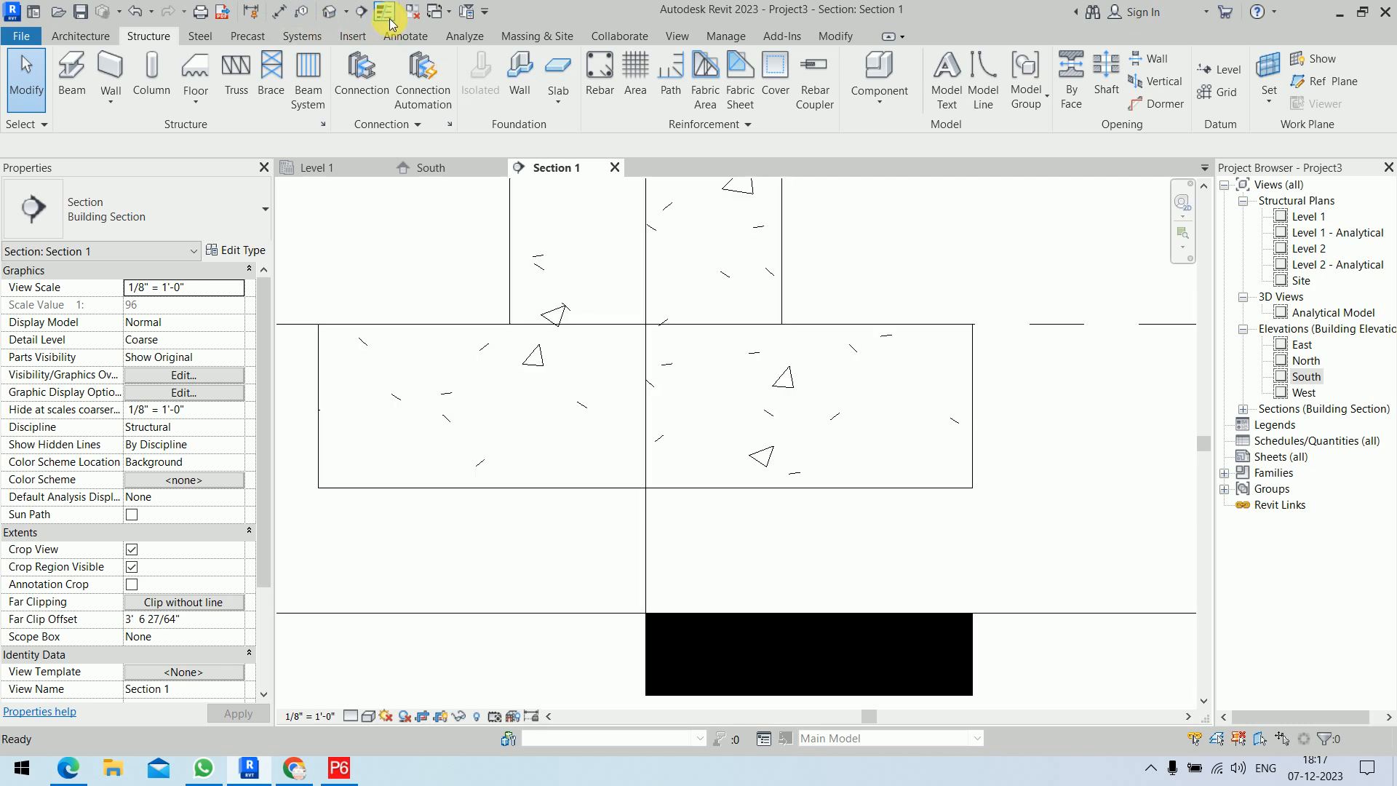
left_click(389, 20)
left_click(389, 20)
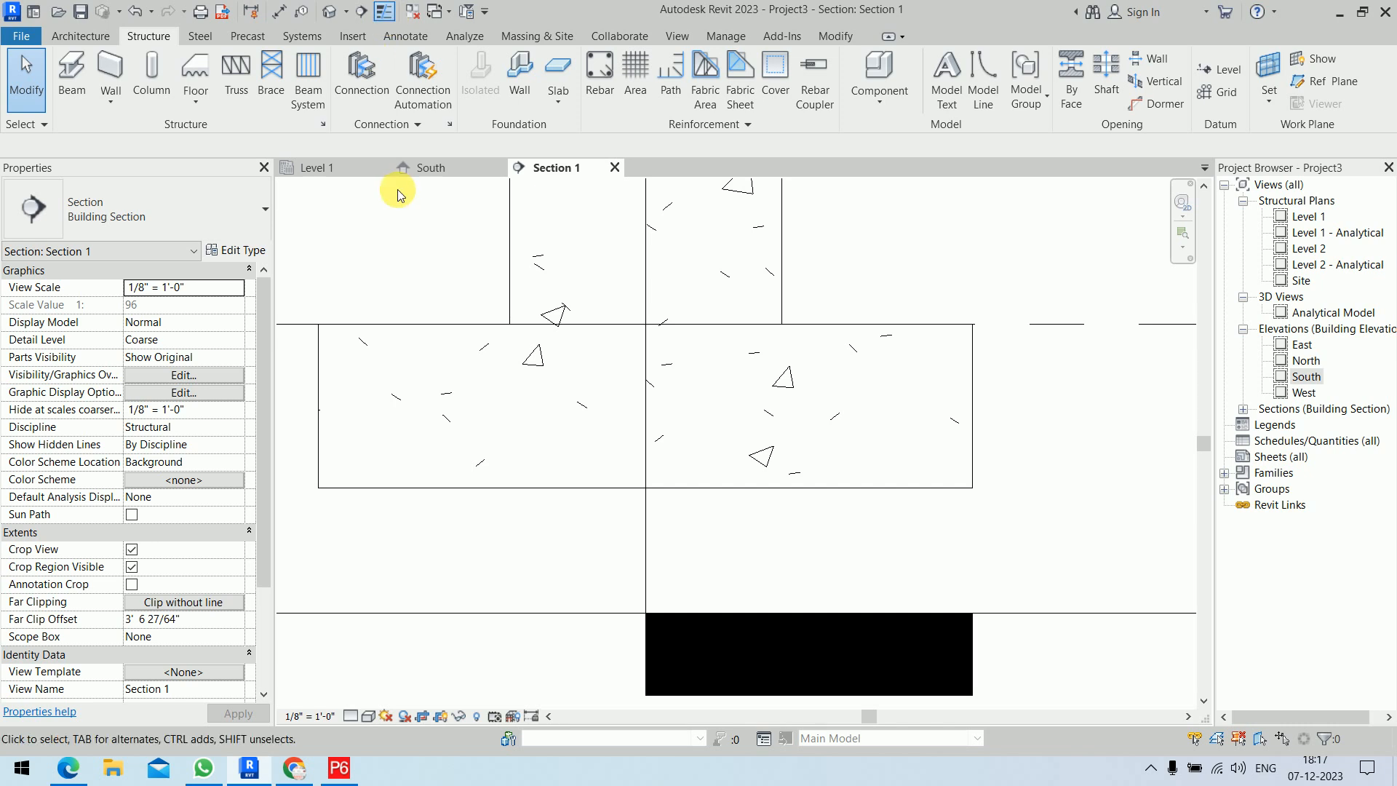
middle_click_drag(470, 254, 514, 267)
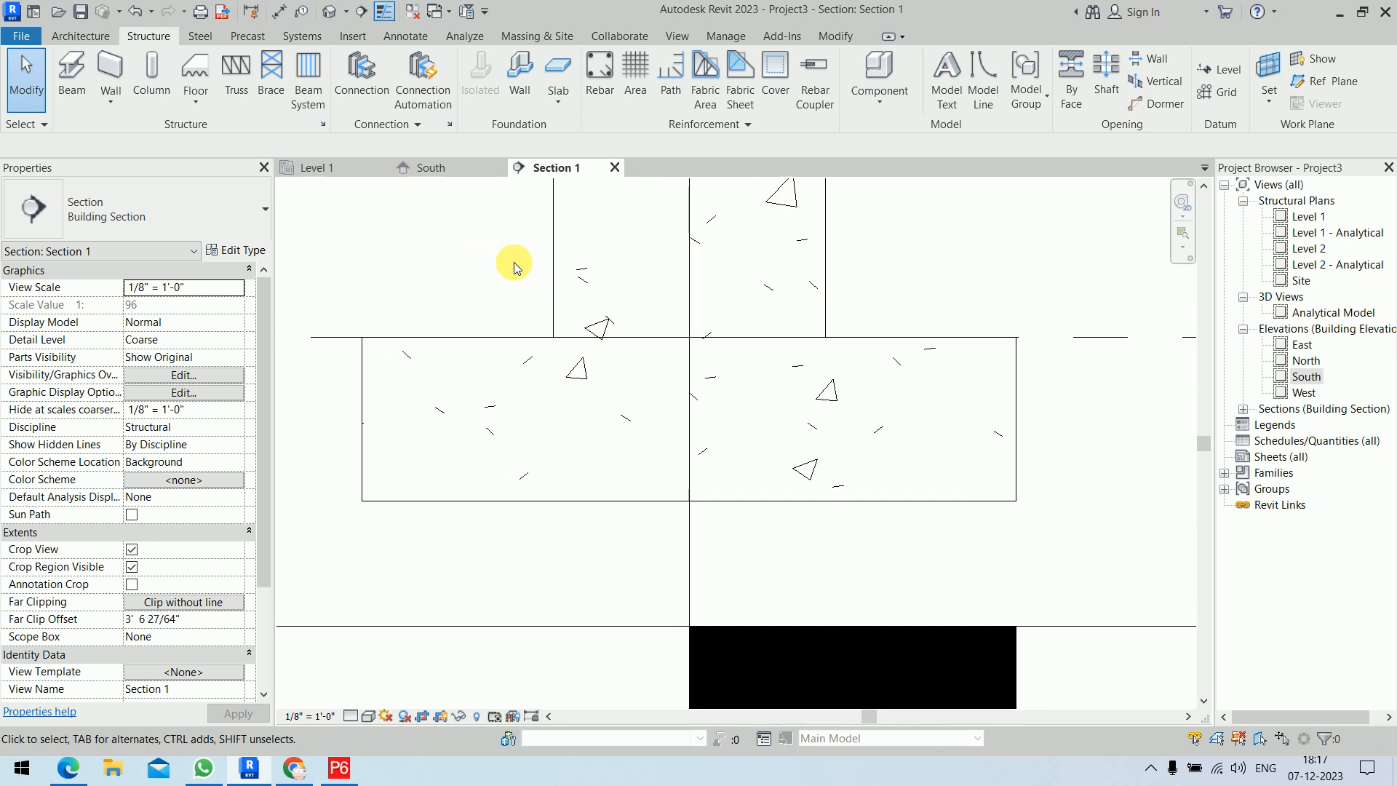
Place a shape 02 rebar along the bottom of the footing and set the section's detail level to Fine
left_click(513, 502)
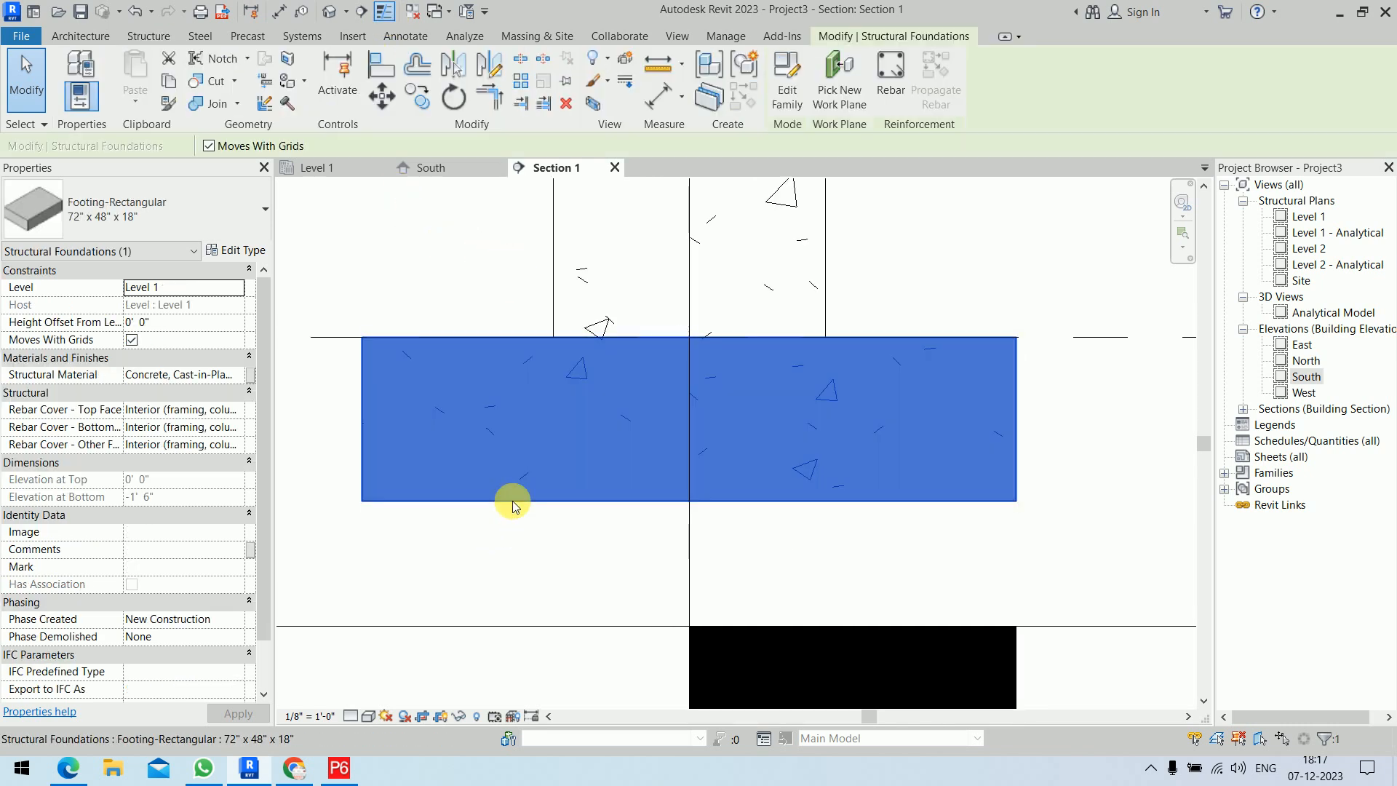
left_click(902, 91)
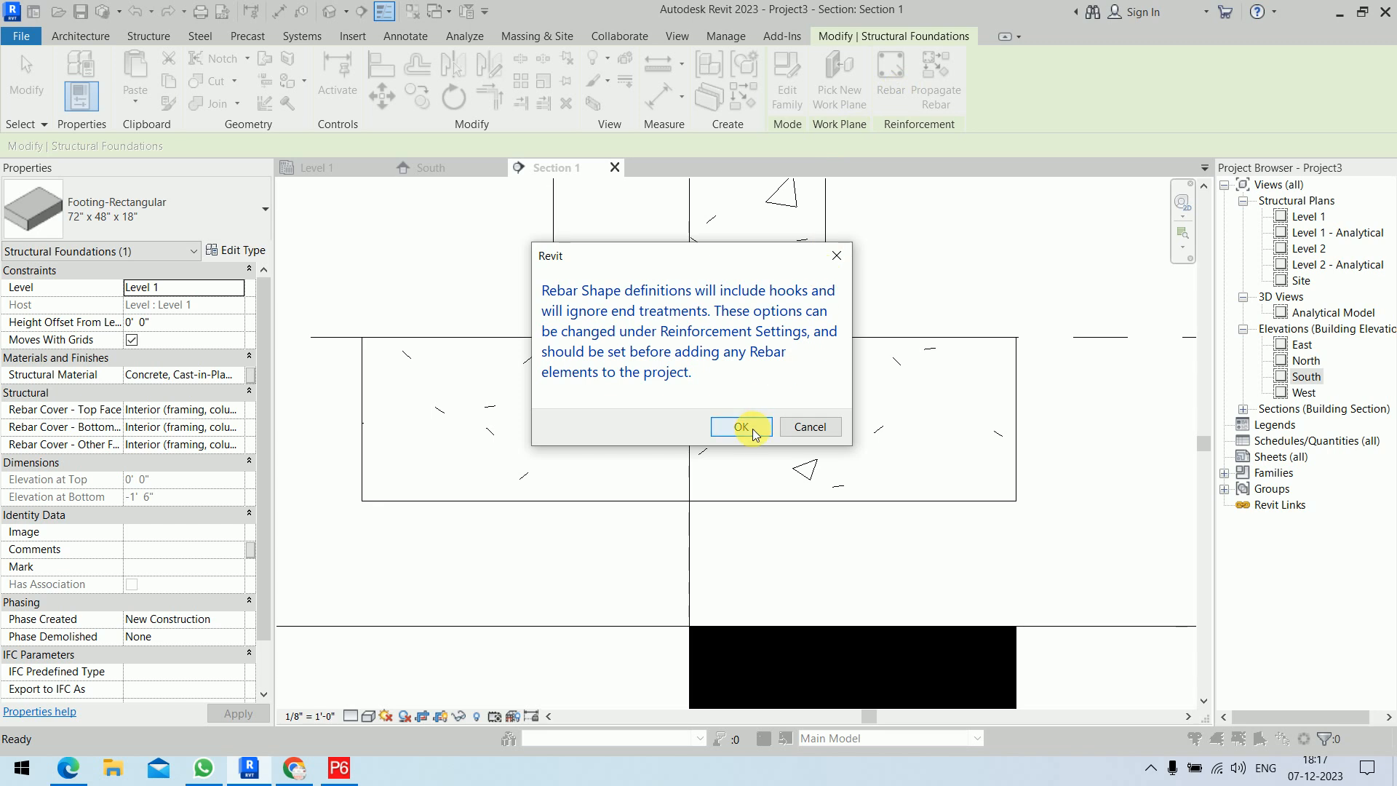
left_click(742, 427)
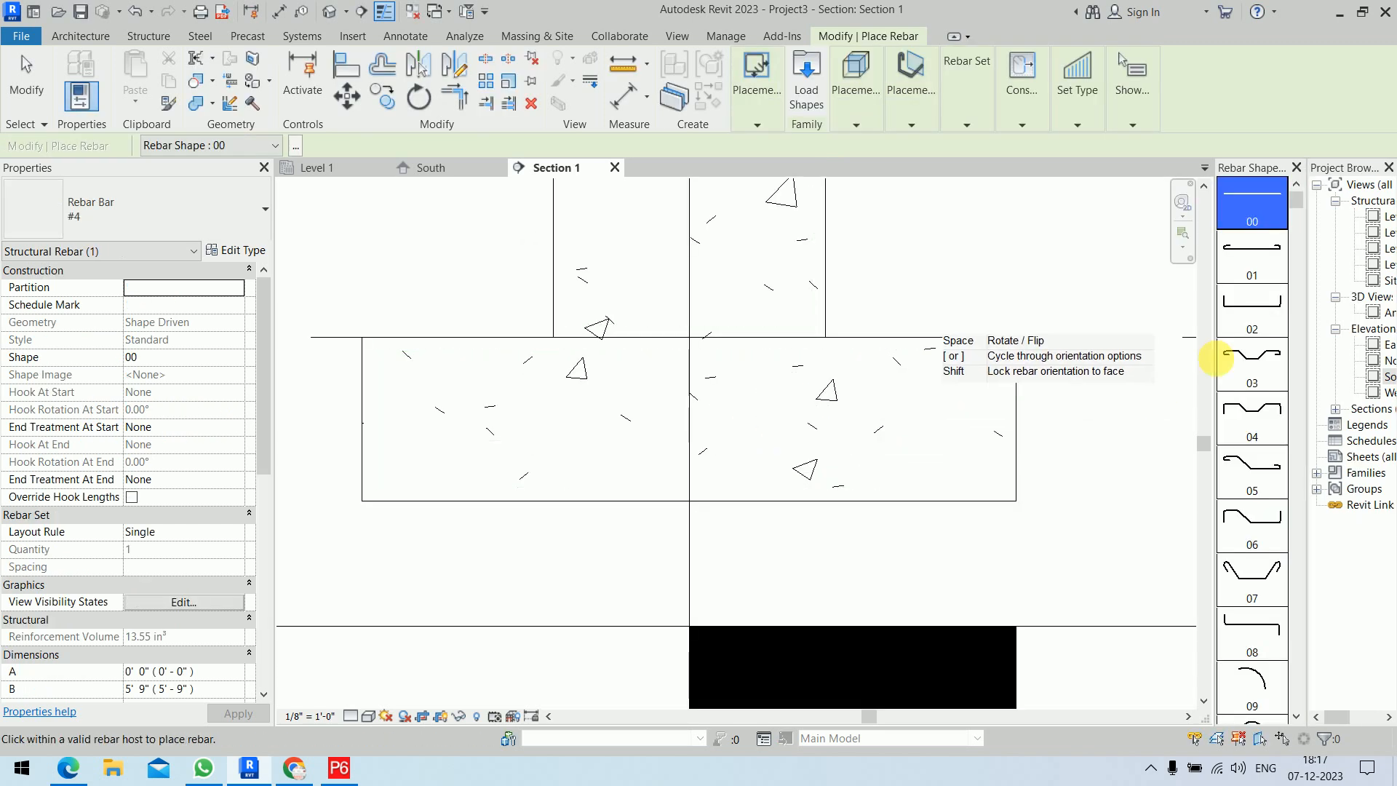
left_click(1268, 328)
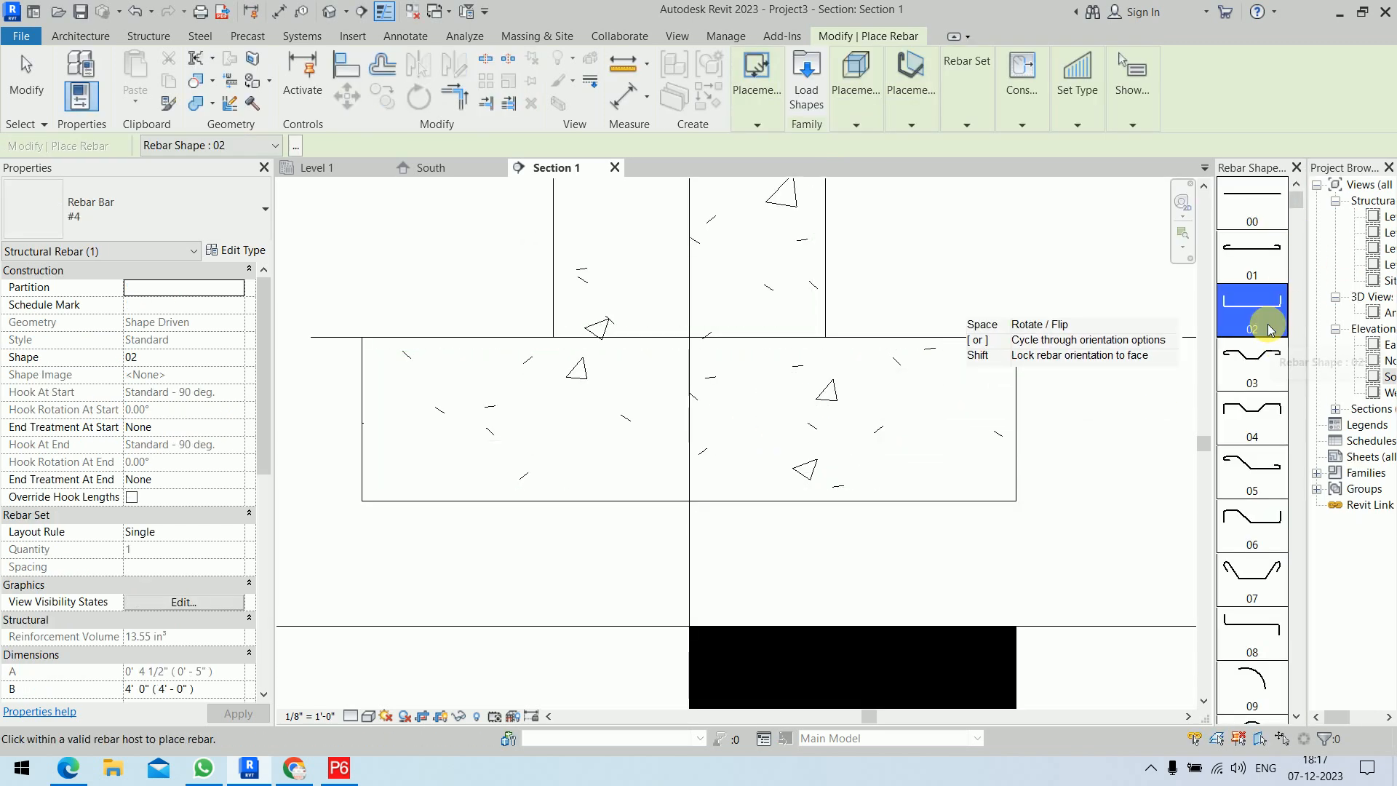
left_click(808, 492)
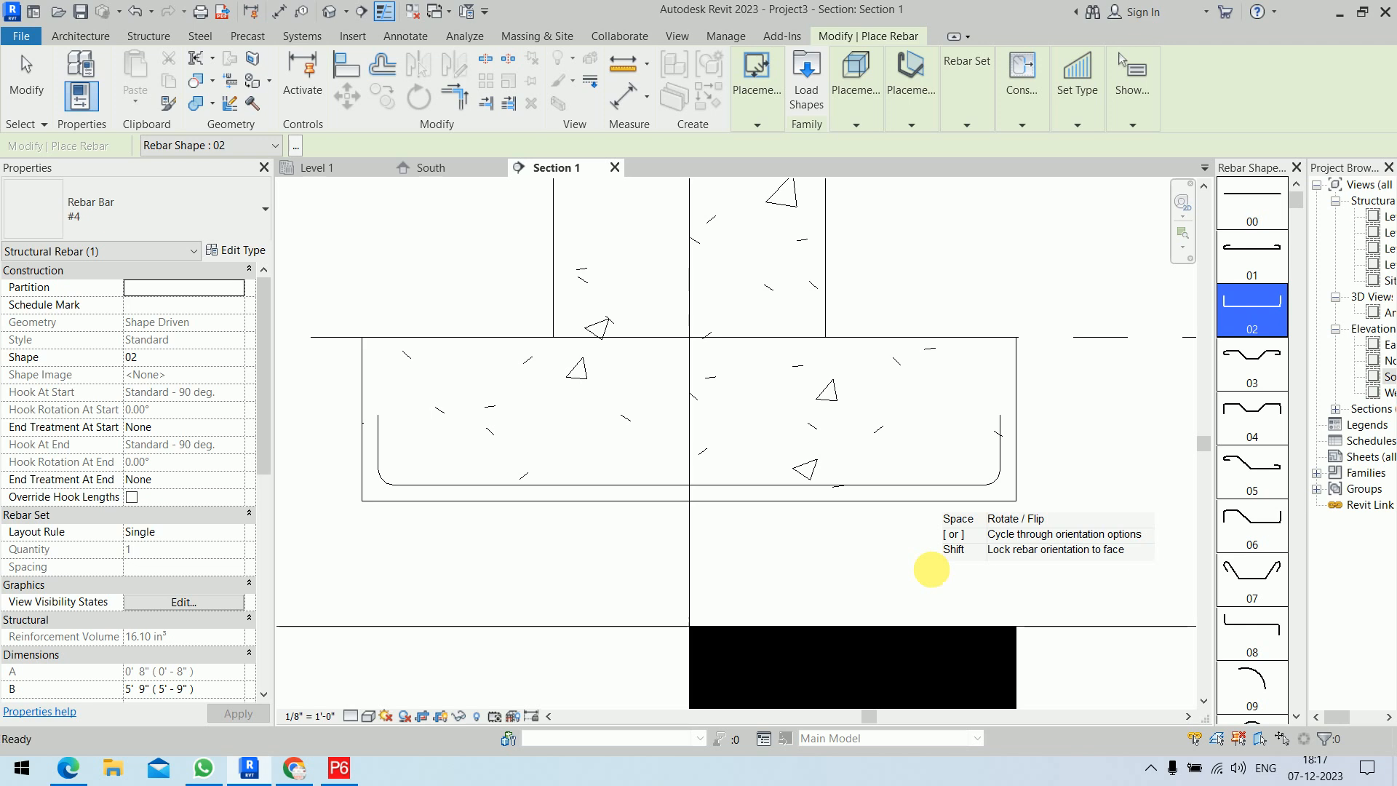
key("Escape")
left_click(350, 716)
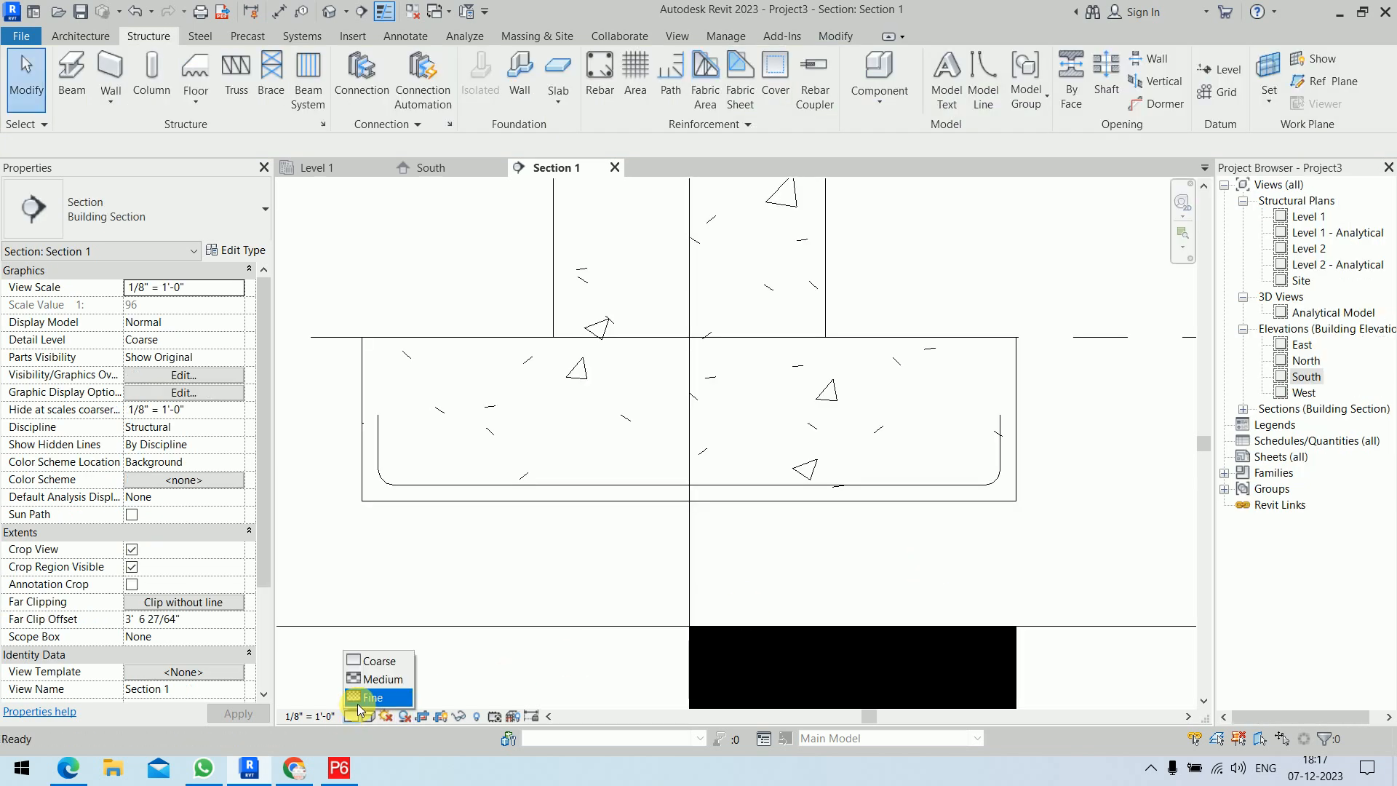
left_click(371, 691)
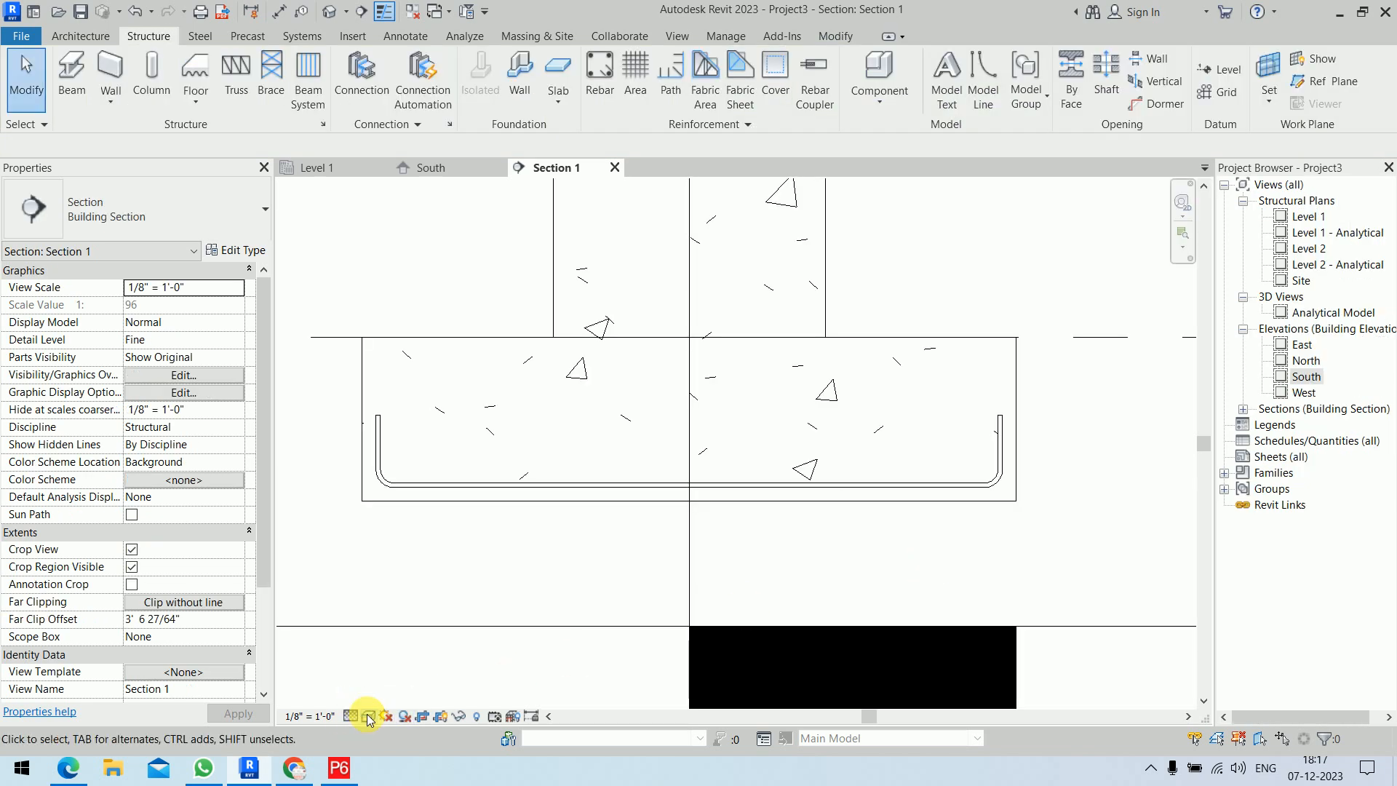
Duplicate the bottom bar's rebar type under the name "footing"
left_click(427, 488)
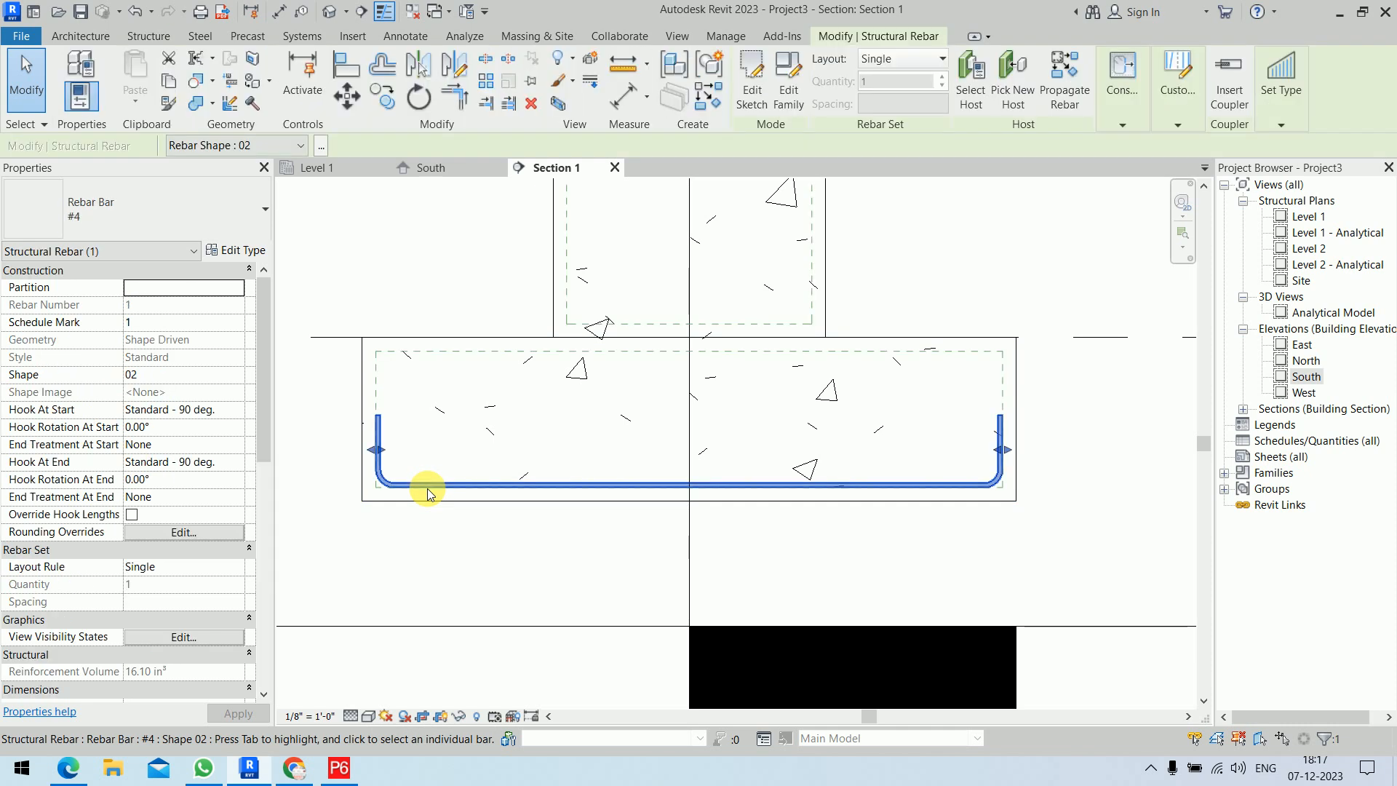
left_click(251, 255)
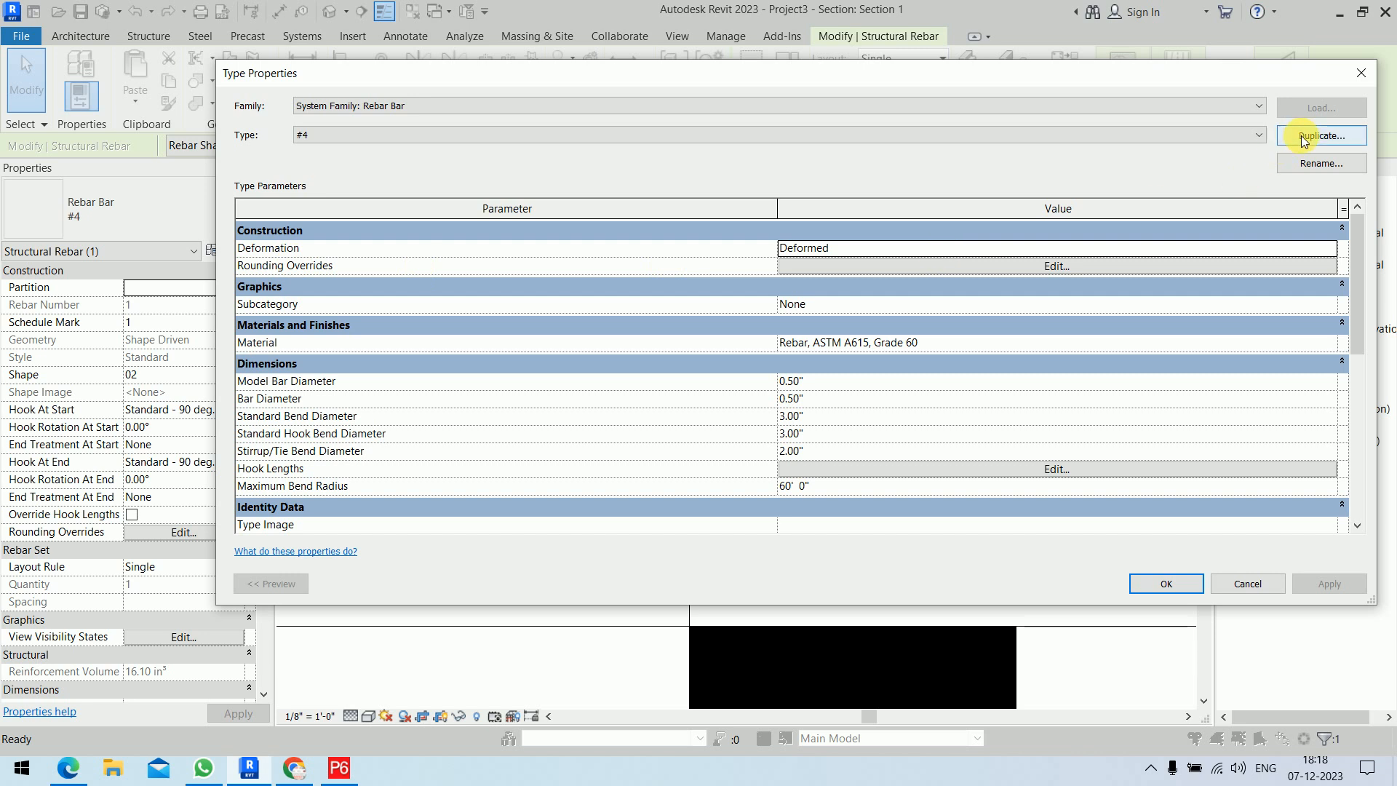
left_click(1302, 137)
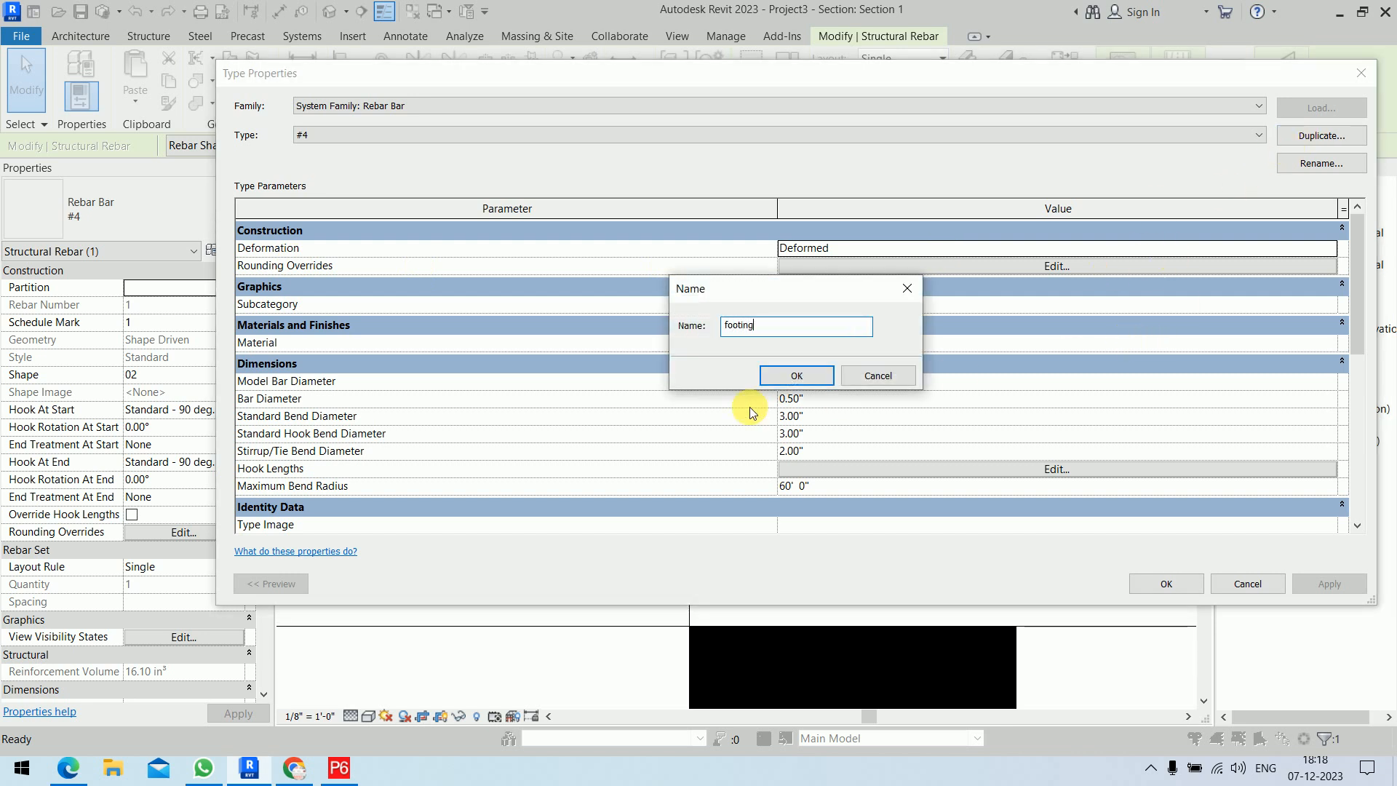
left_click(793, 376)
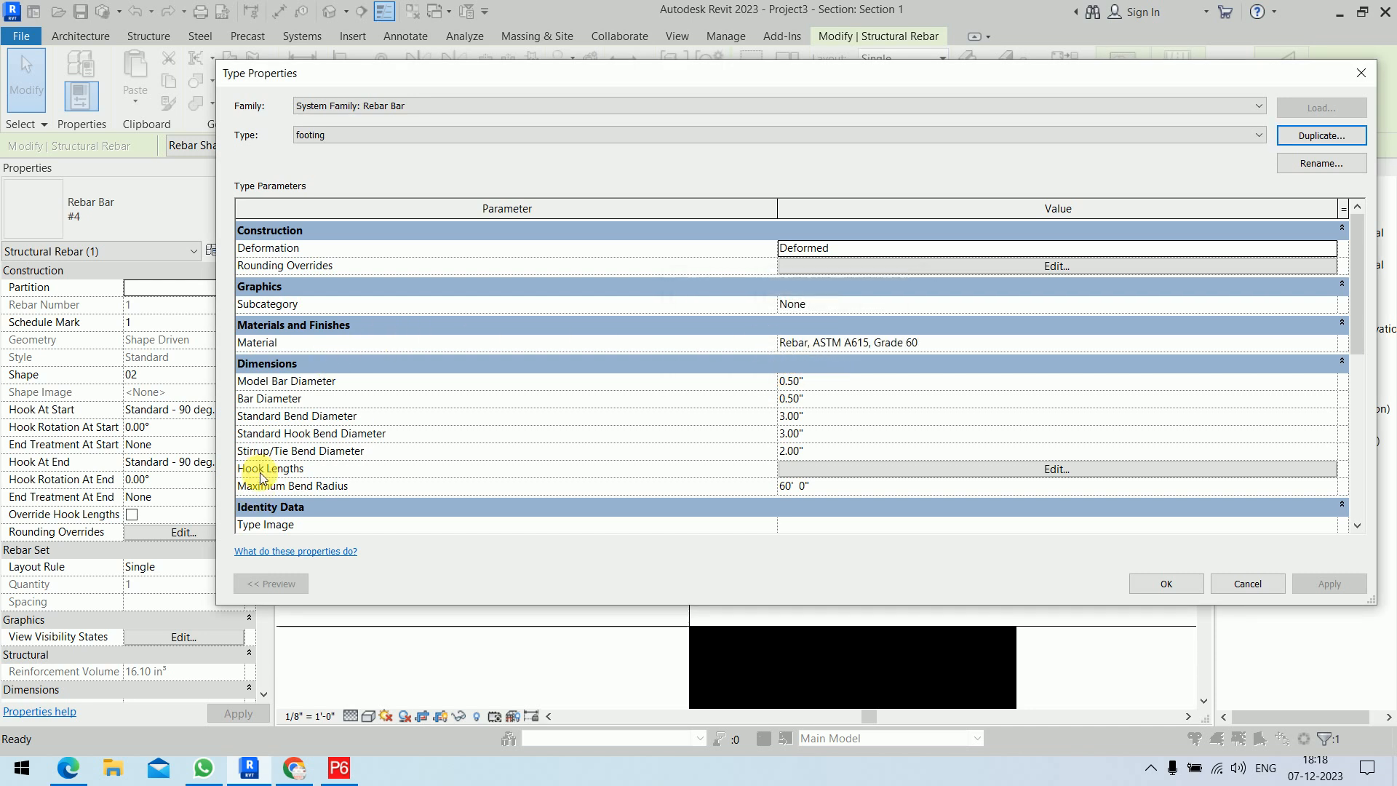
Set the Standard 90-degree hook length of the footing rebar type to 12" and apply the type changes
left_click(982, 468)
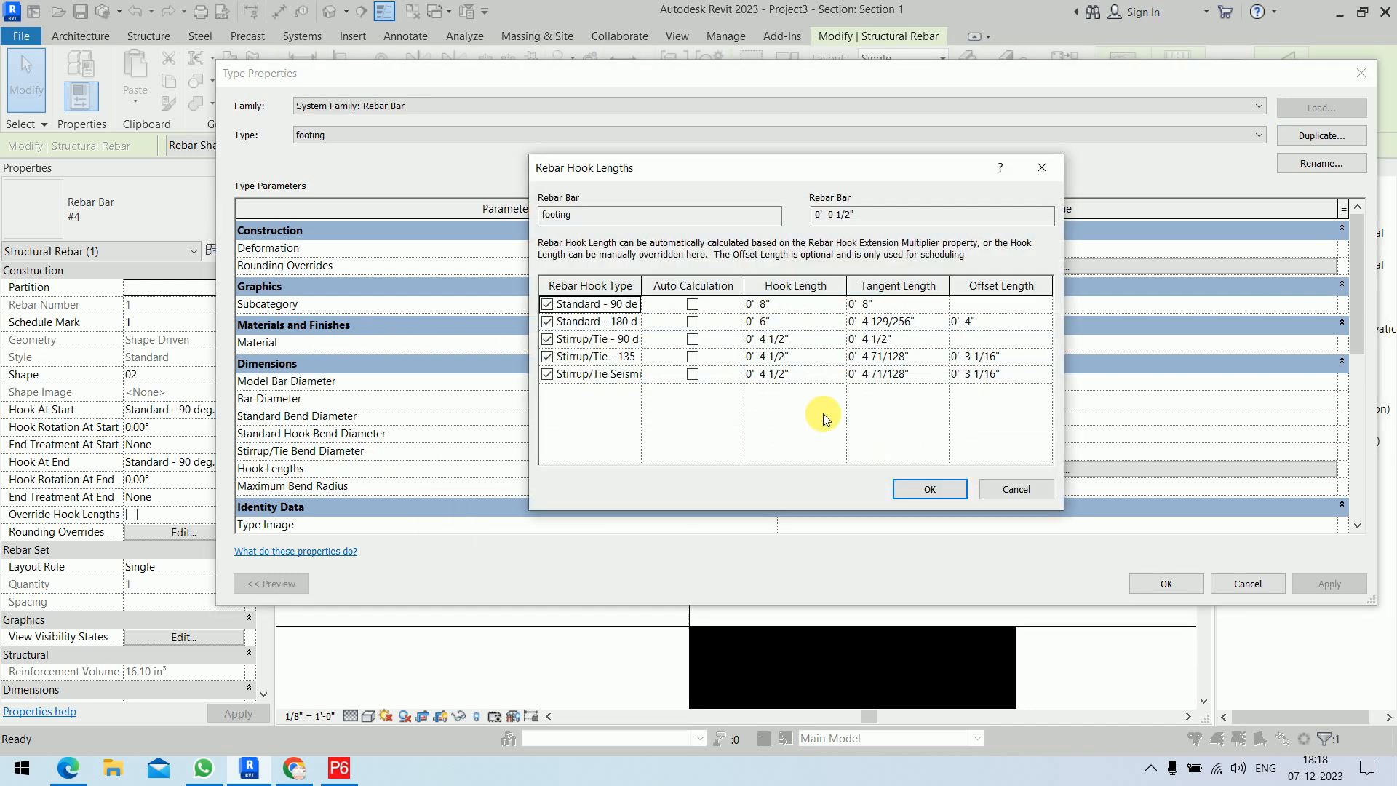
left_click(797, 312)
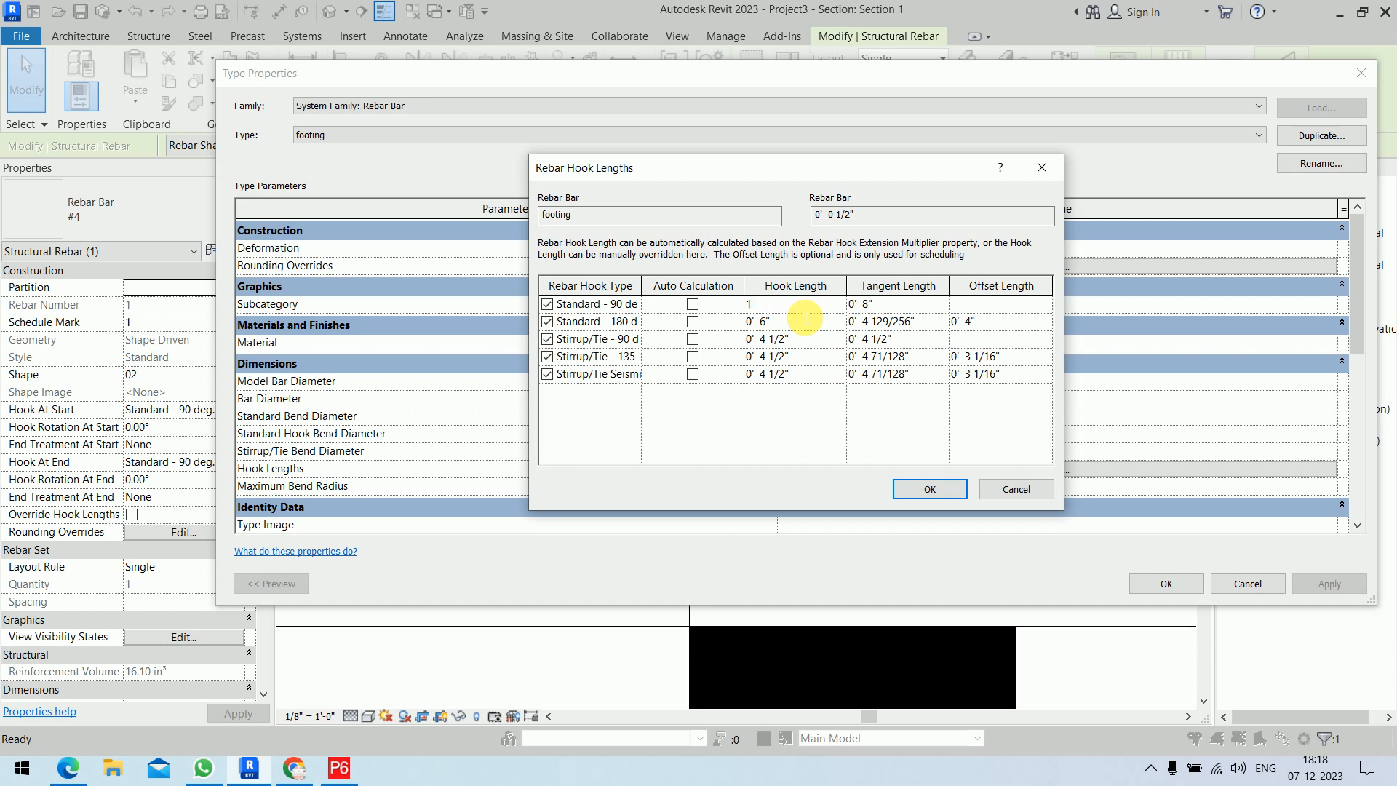
key("Tab")
left_click(801, 313)
type("12\"")
key("Tab")
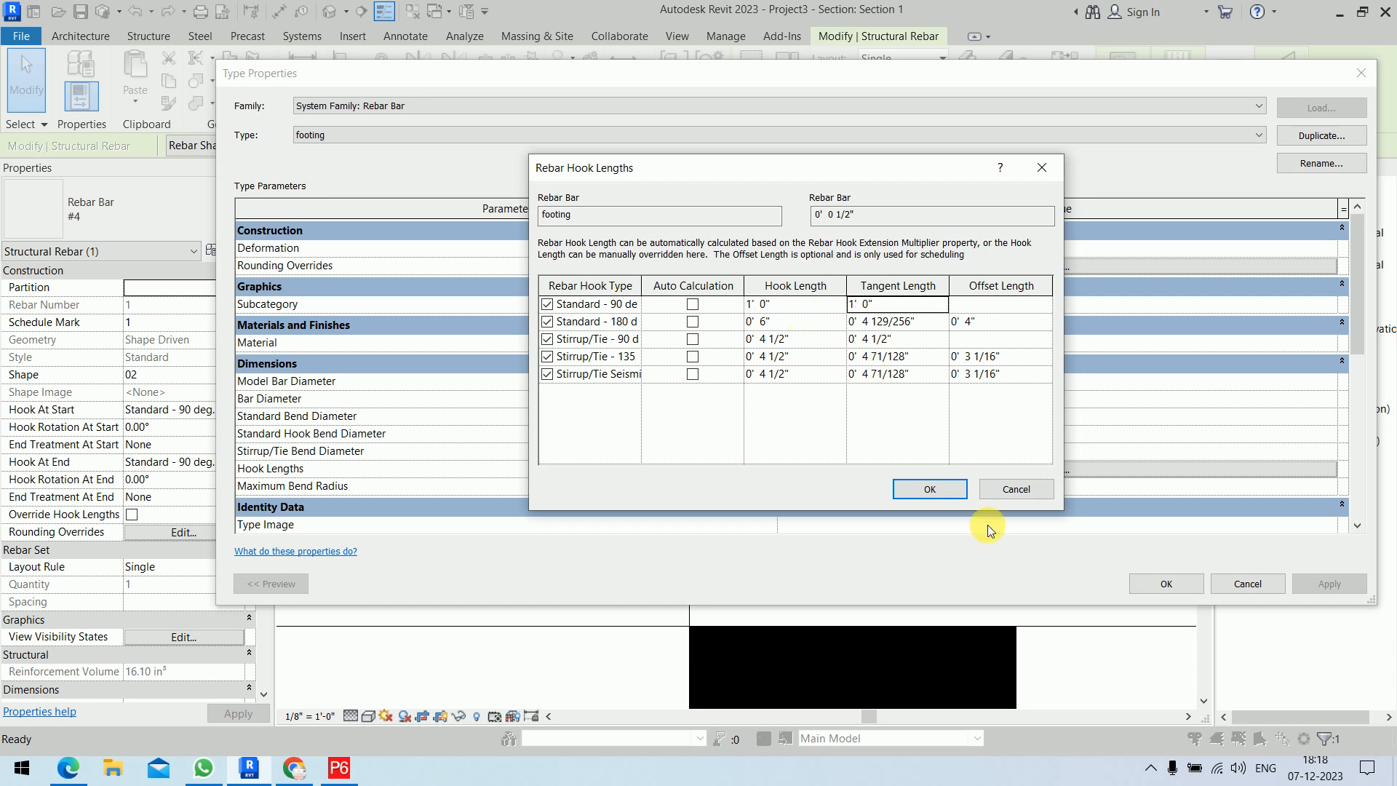
left_click(930, 489)
left_click(1164, 584)
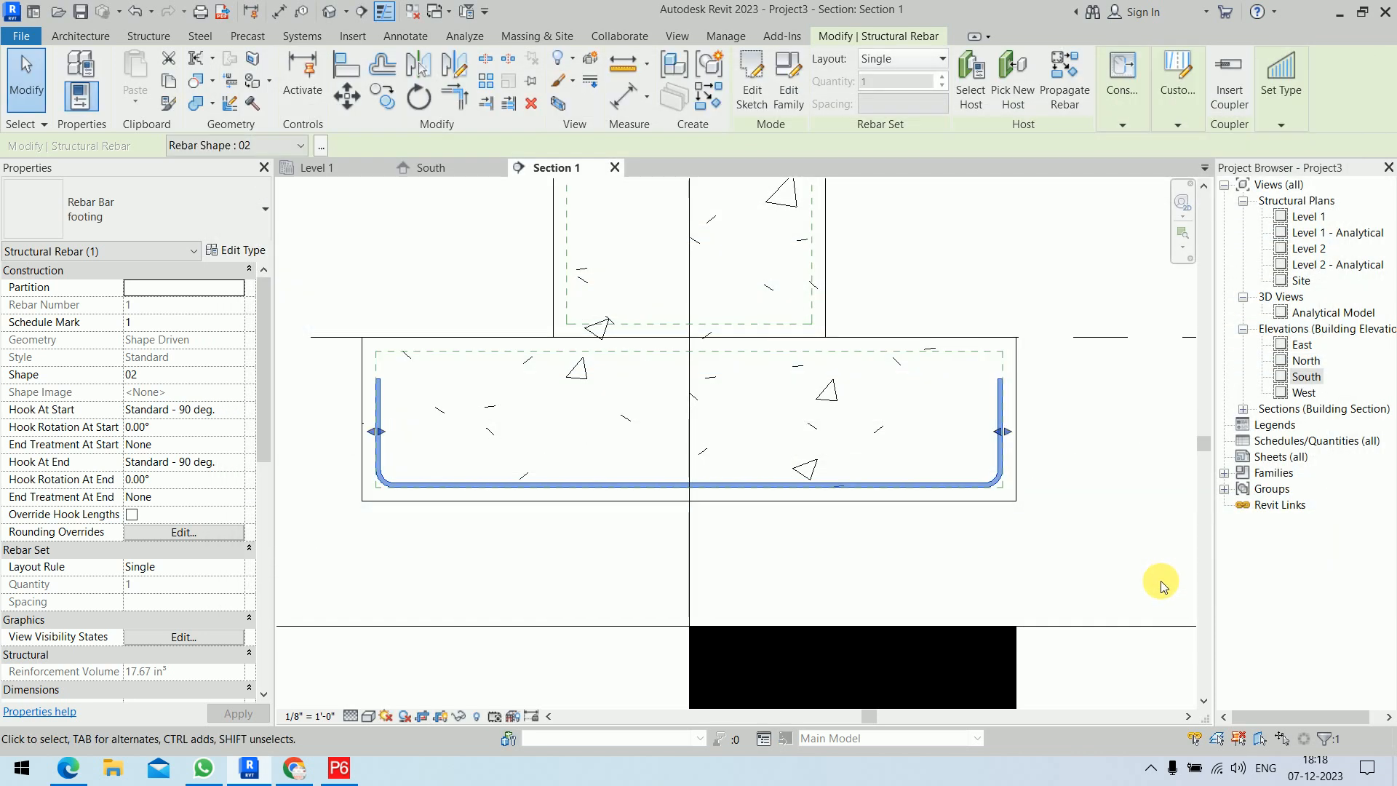
left_click(1091, 501)
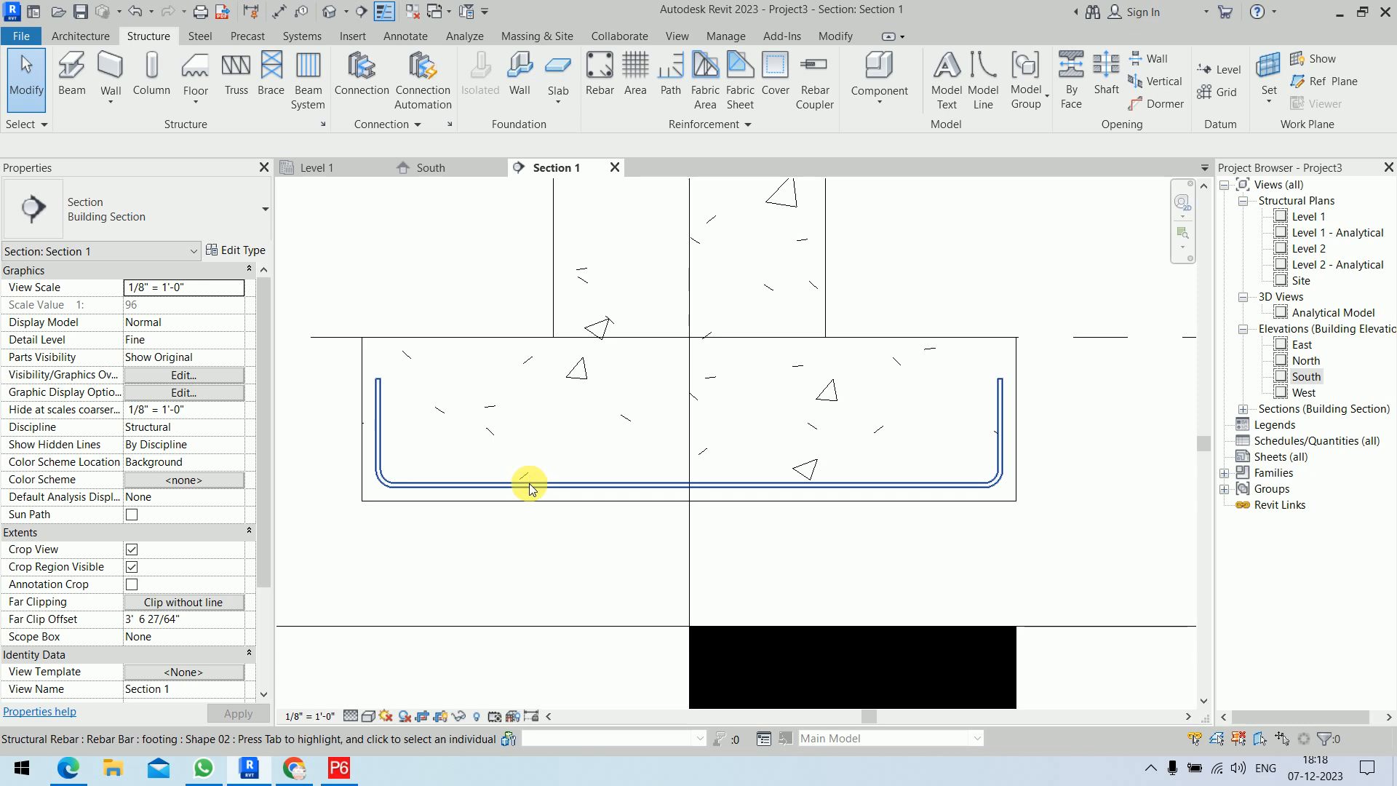
Place a second shape 02 rebar along the top of the footing with its hooks pointing down
left_click(927, 348)
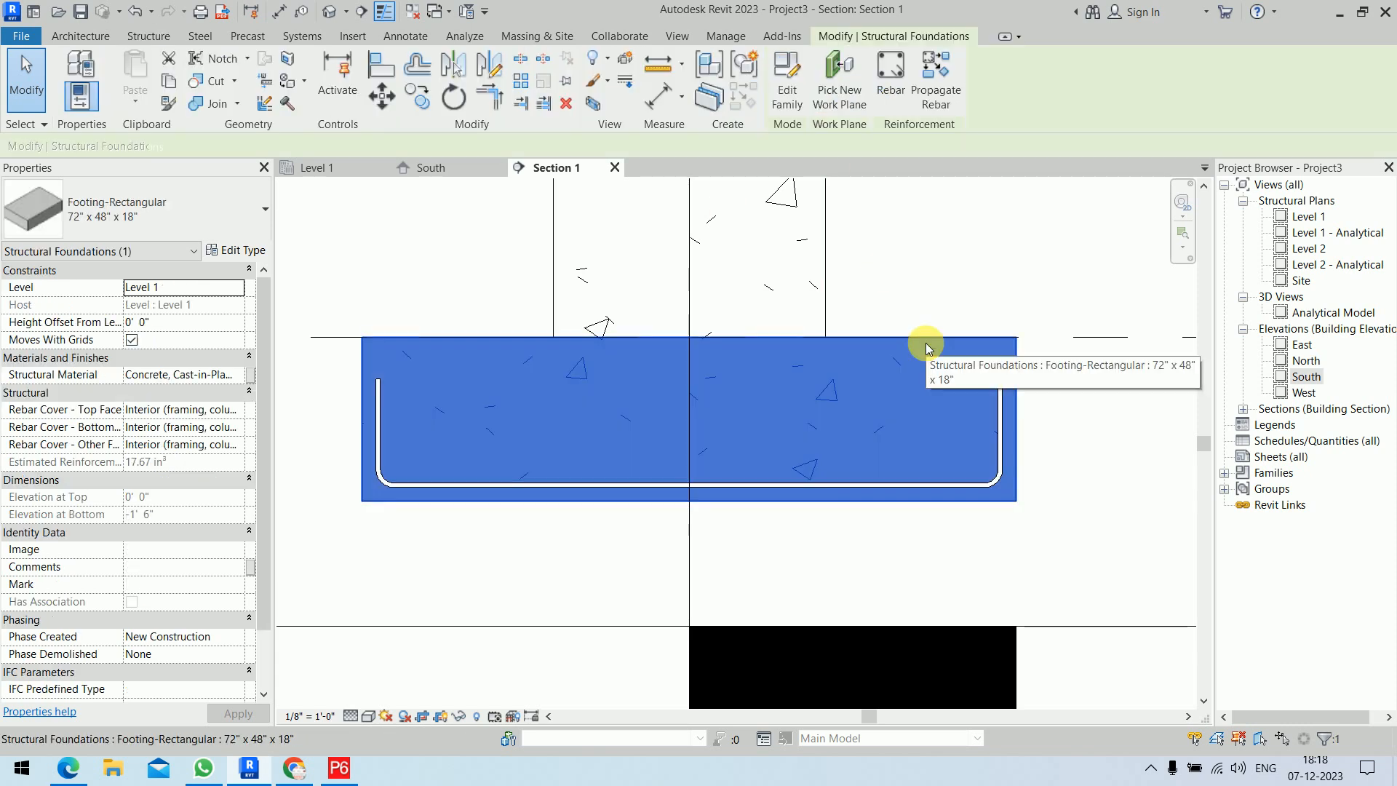
left_click(891, 73)
mouse_move(910, 80)
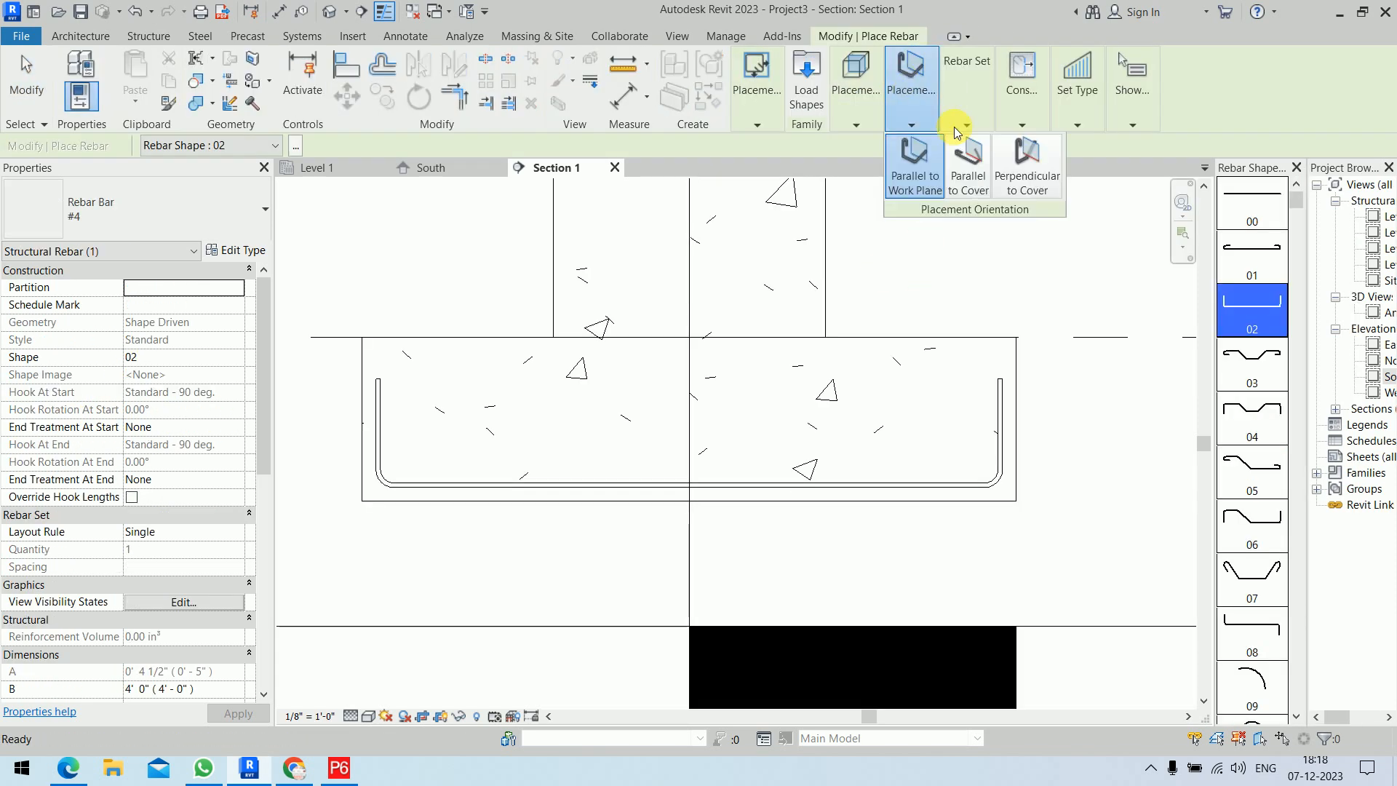
left_click(886, 356)
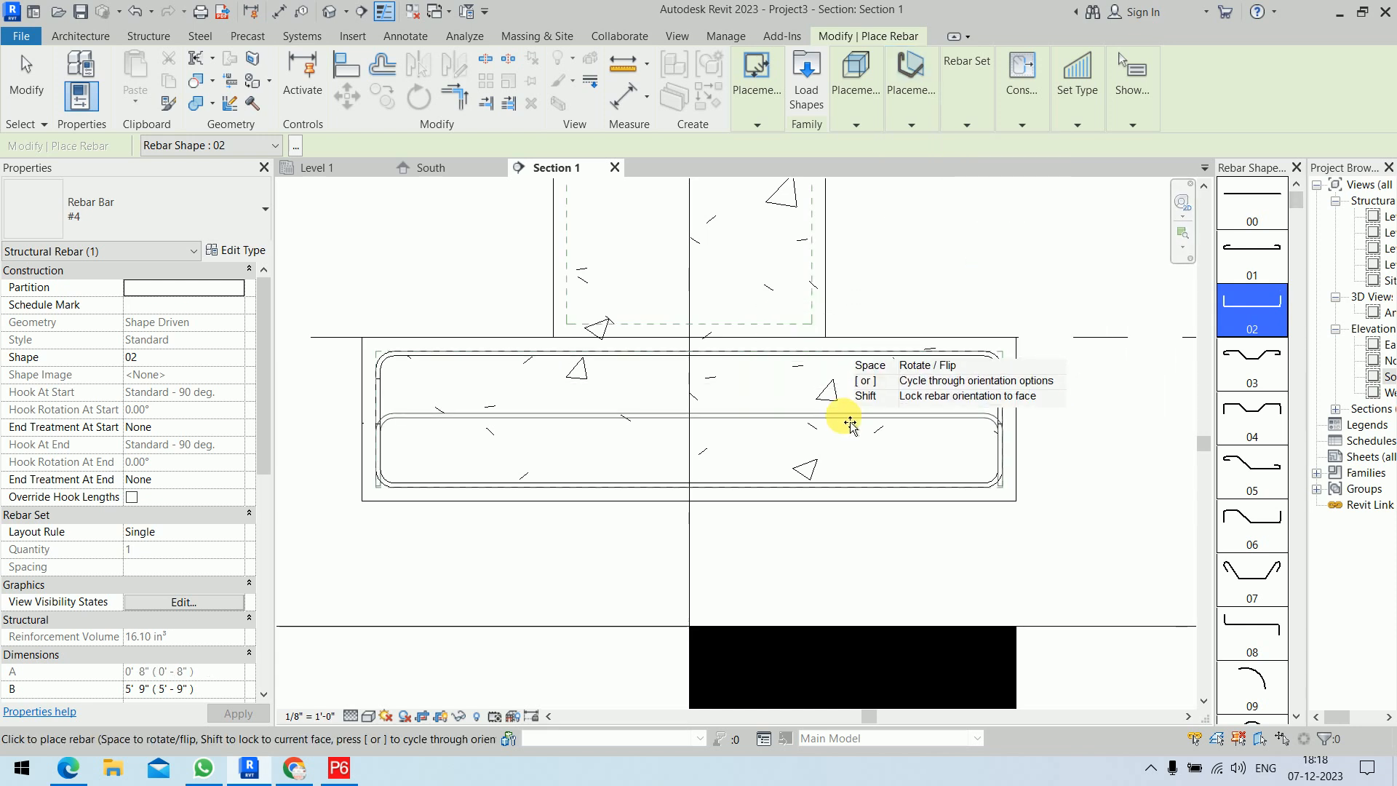
key("Escape")
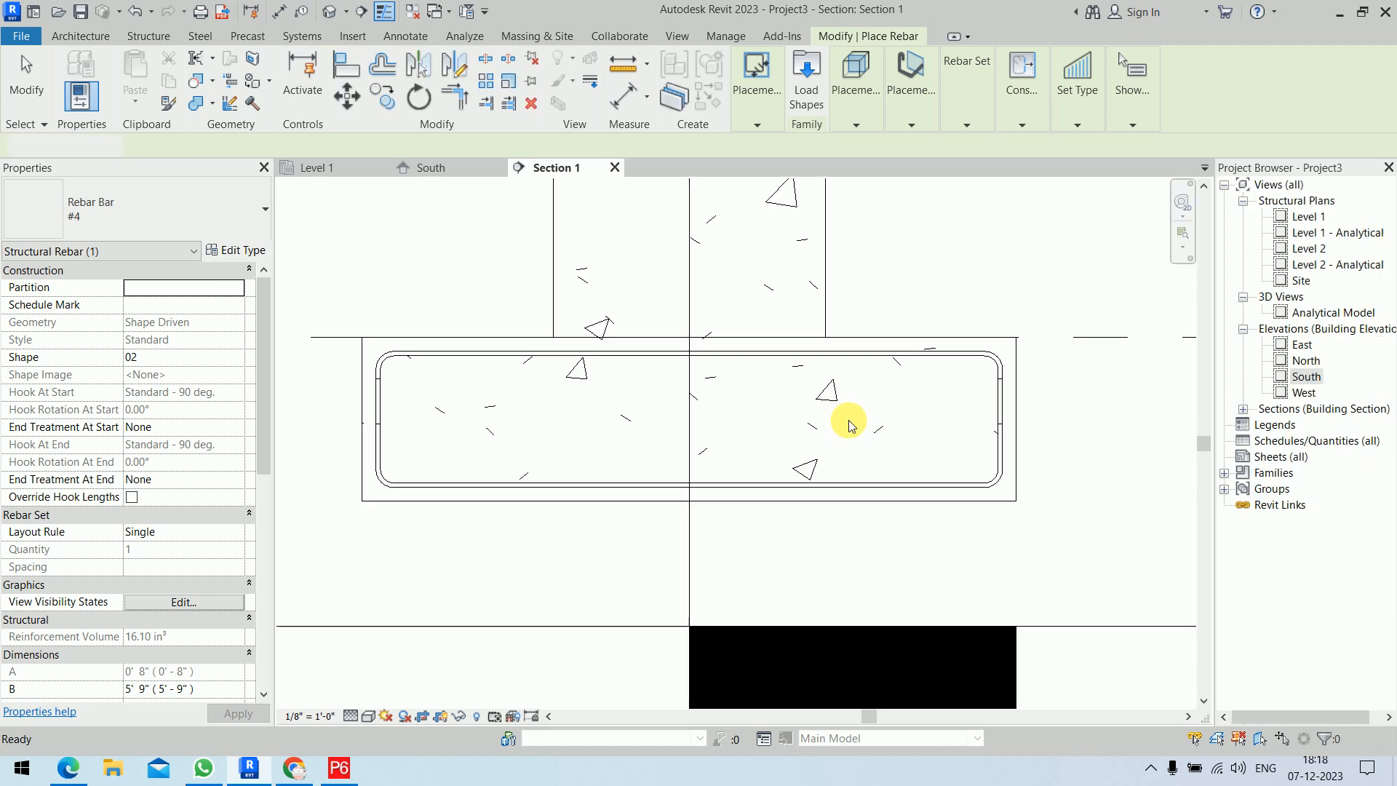
Change the top bar's rebar type to footing
left_click(560, 364)
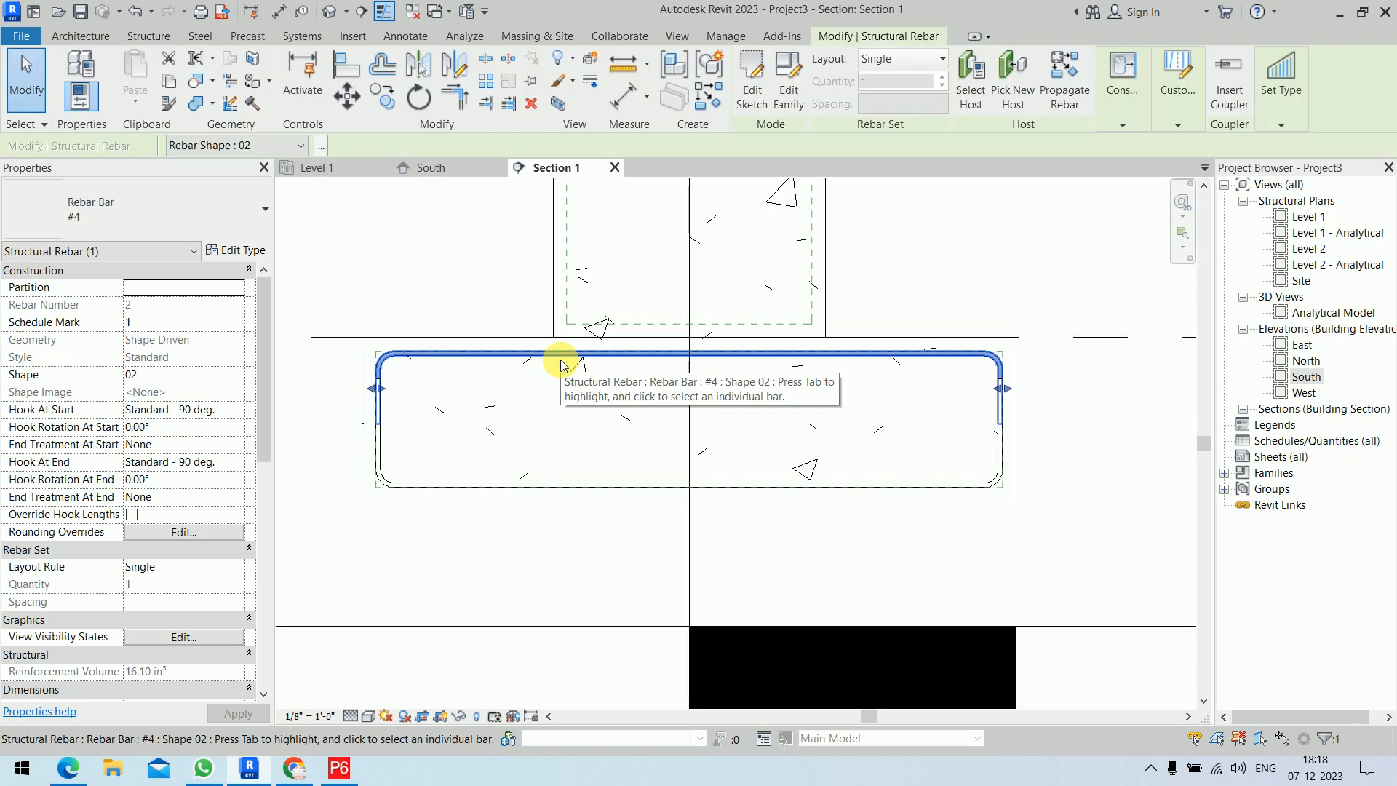
left_click(125, 214)
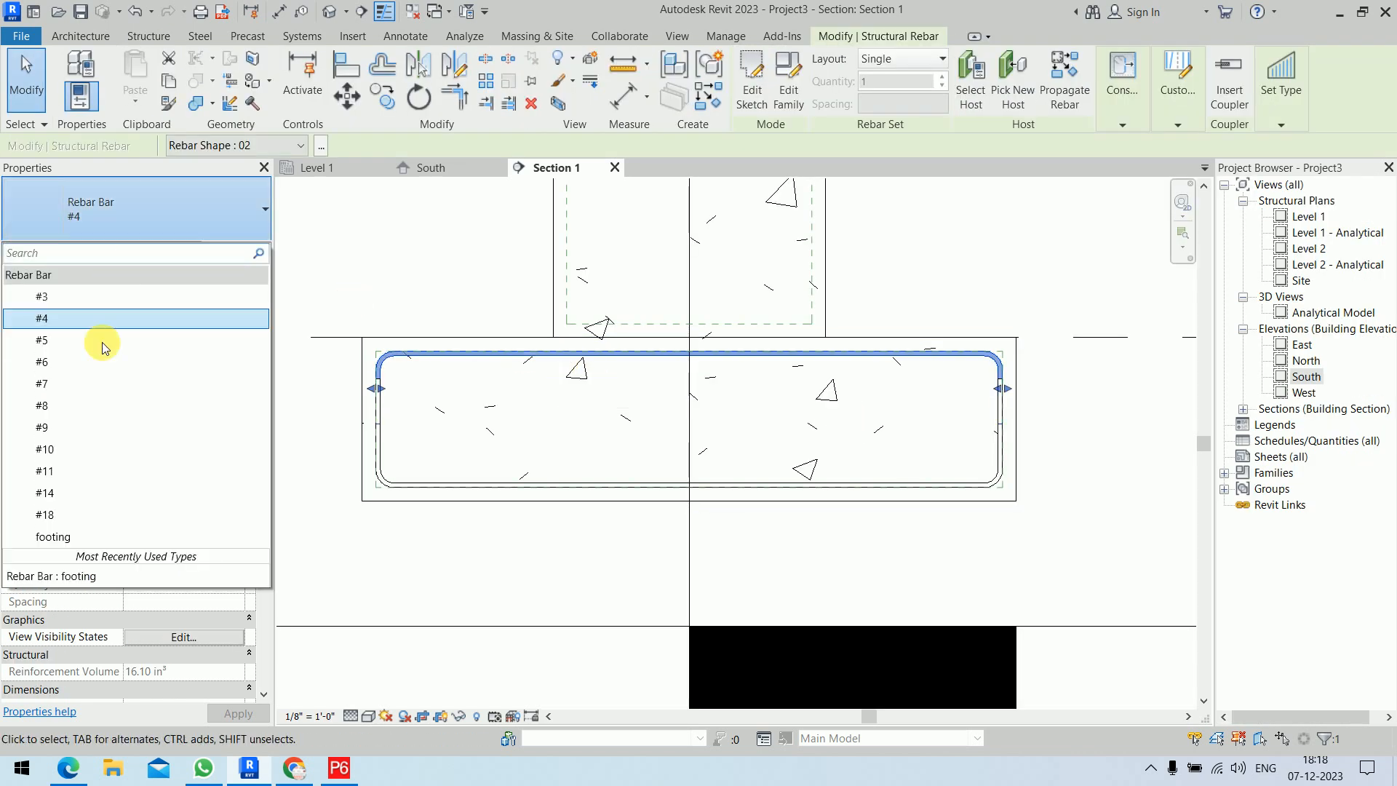
left_click(89, 537)
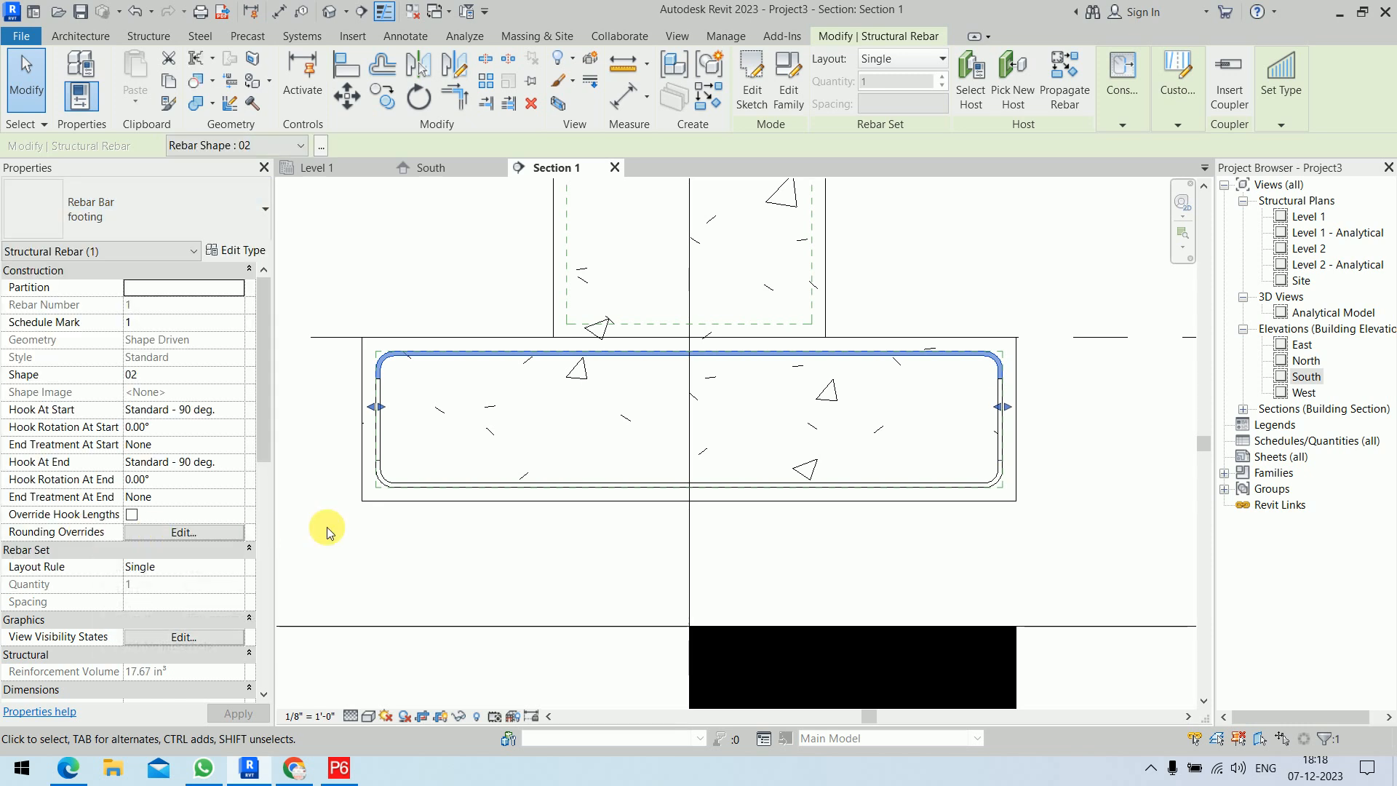
Shift the top bar's left hook leg inward so it sits beside the bottom bar's leg
scroll(375, 416, "up", 6)
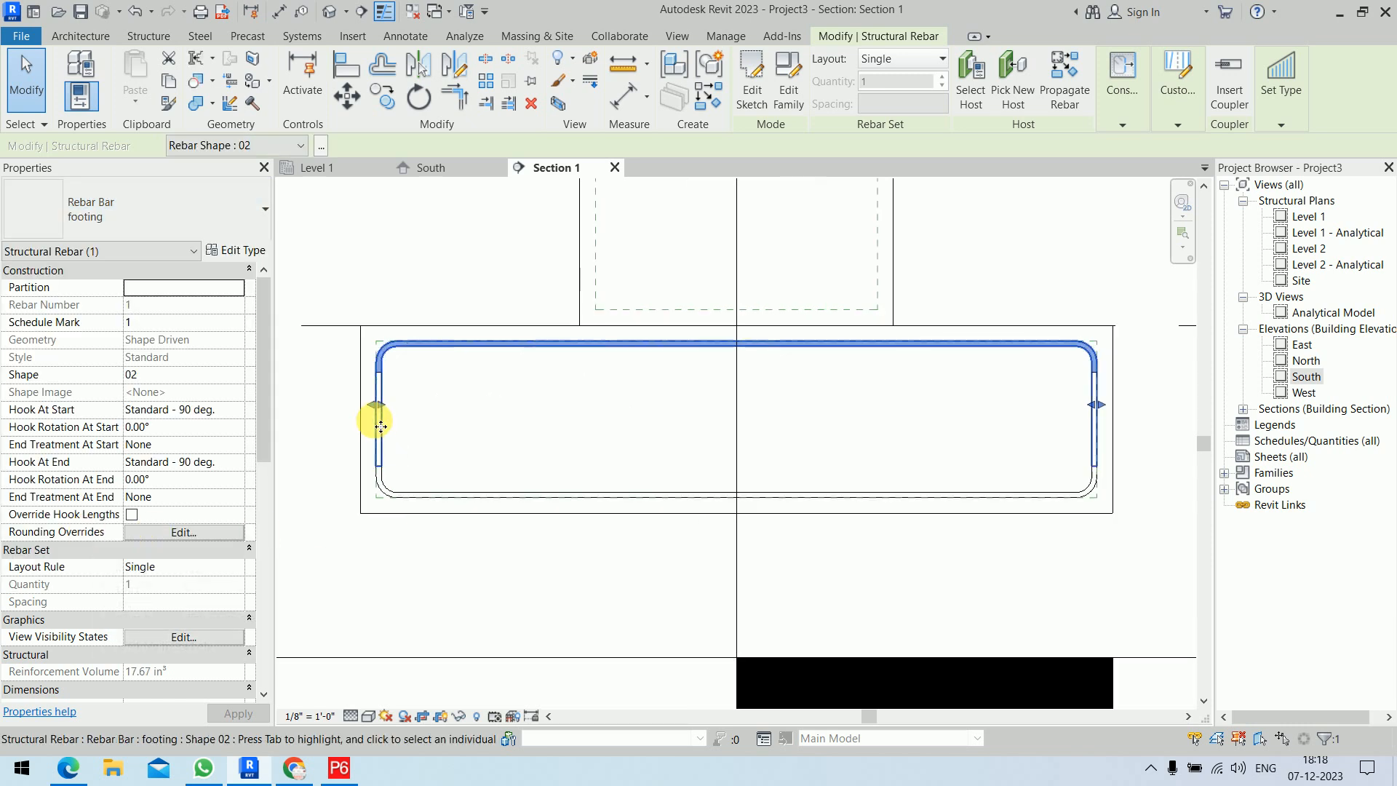
left_click_drag(377, 375, 405, 381)
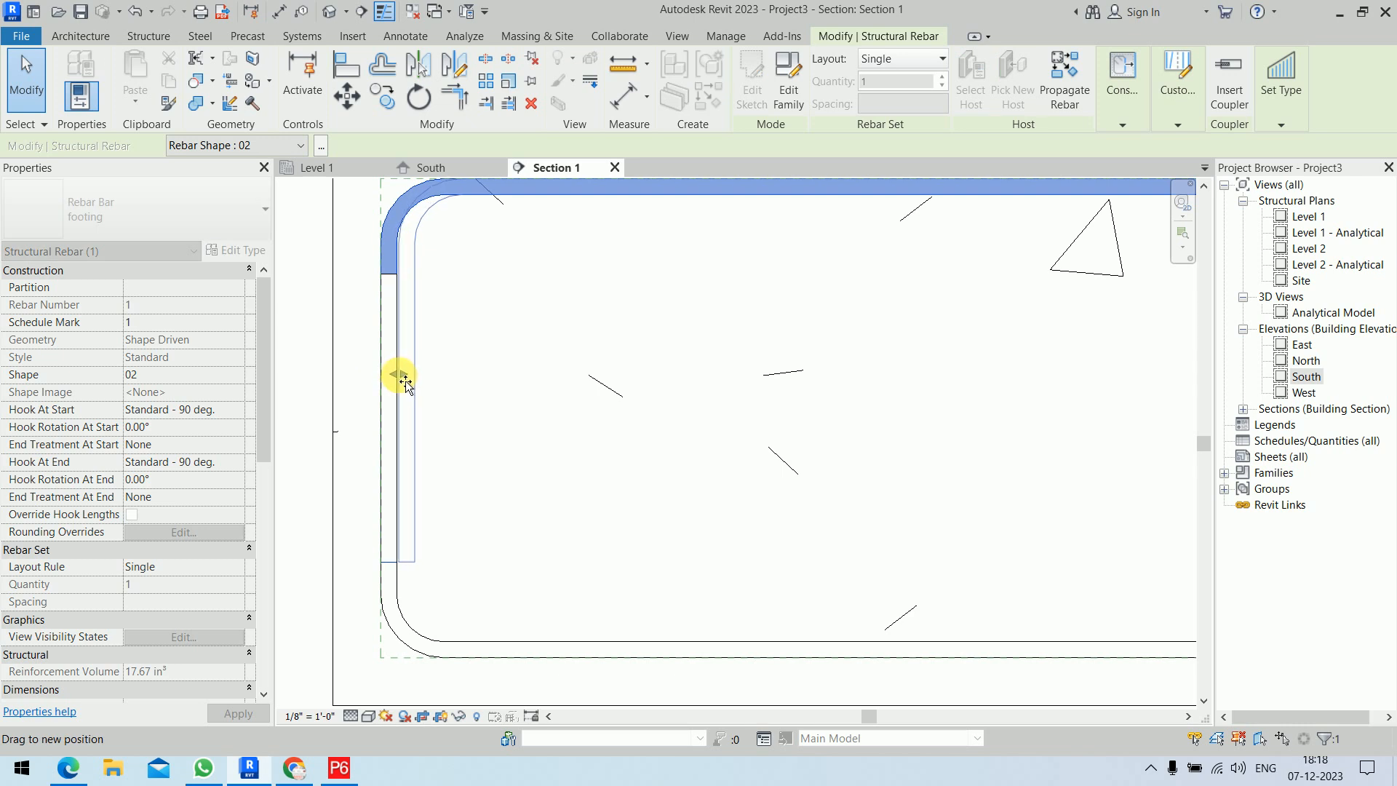
left_click_drag(405, 381, 403, 380)
left_click(566, 406)
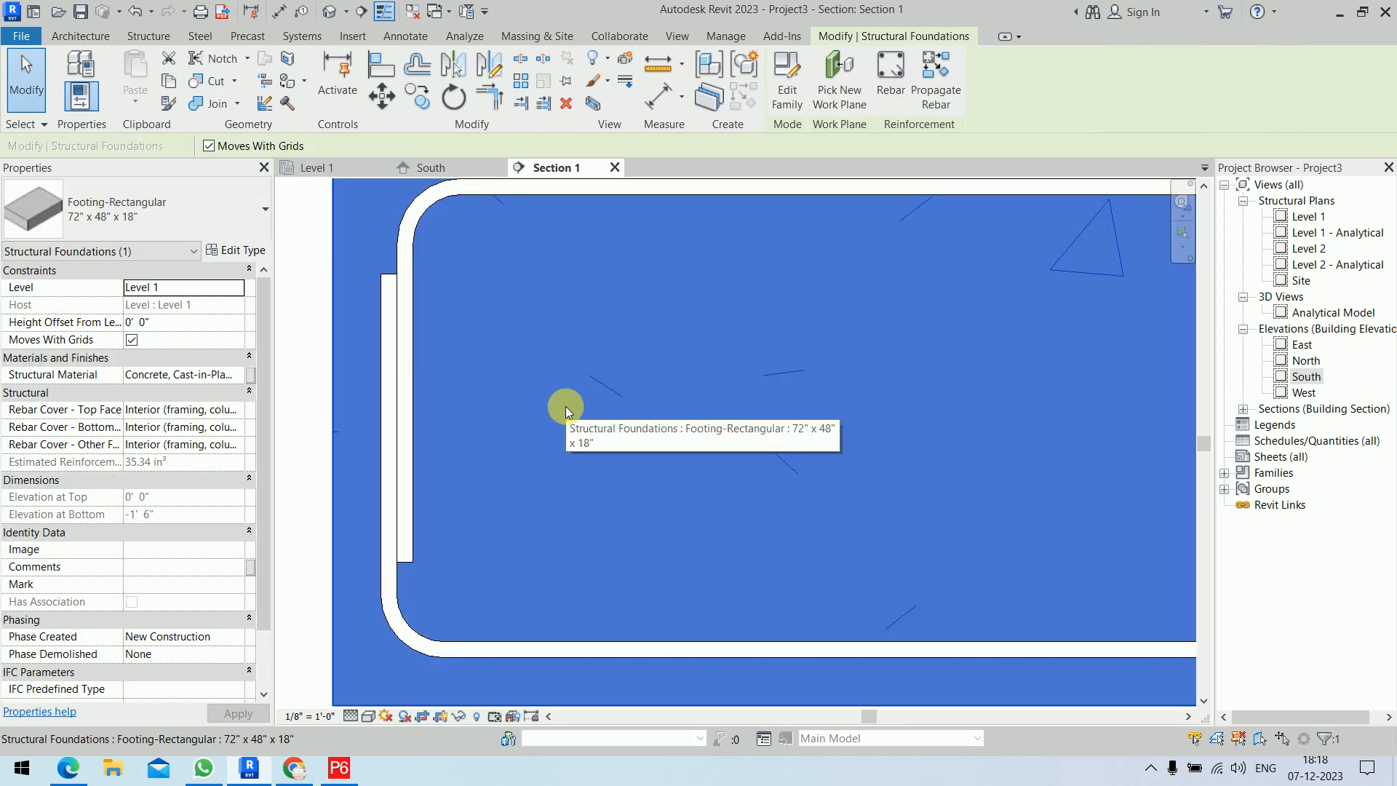
Shift the top bar's right hook leg inward so it sits beside the bottom bar's leg
scroll(566, 406, "down", 2)
scroll(572, 413, "down", 2)
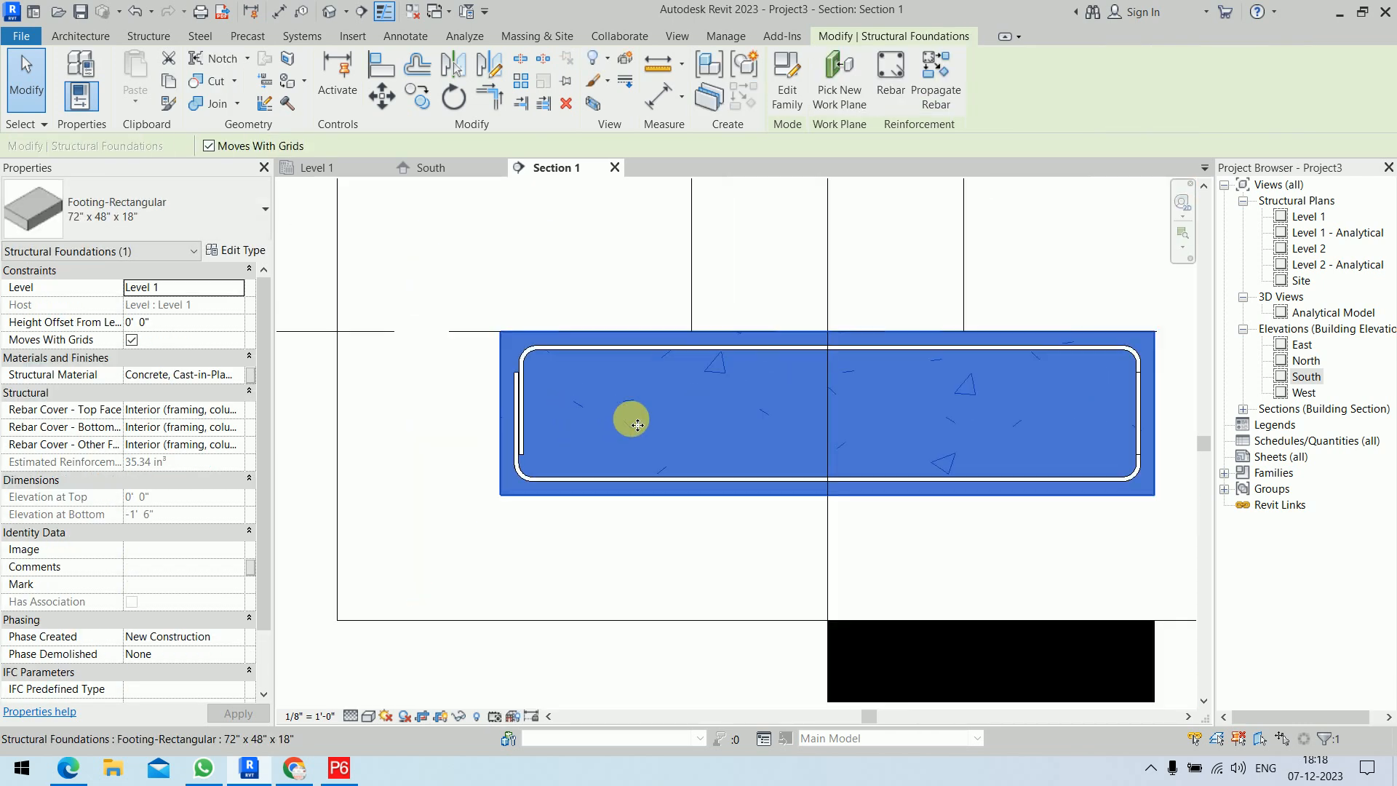
middle_click_drag(631, 415, 531, 430)
scroll(789, 424, "up", 3)
left_click(1005, 437)
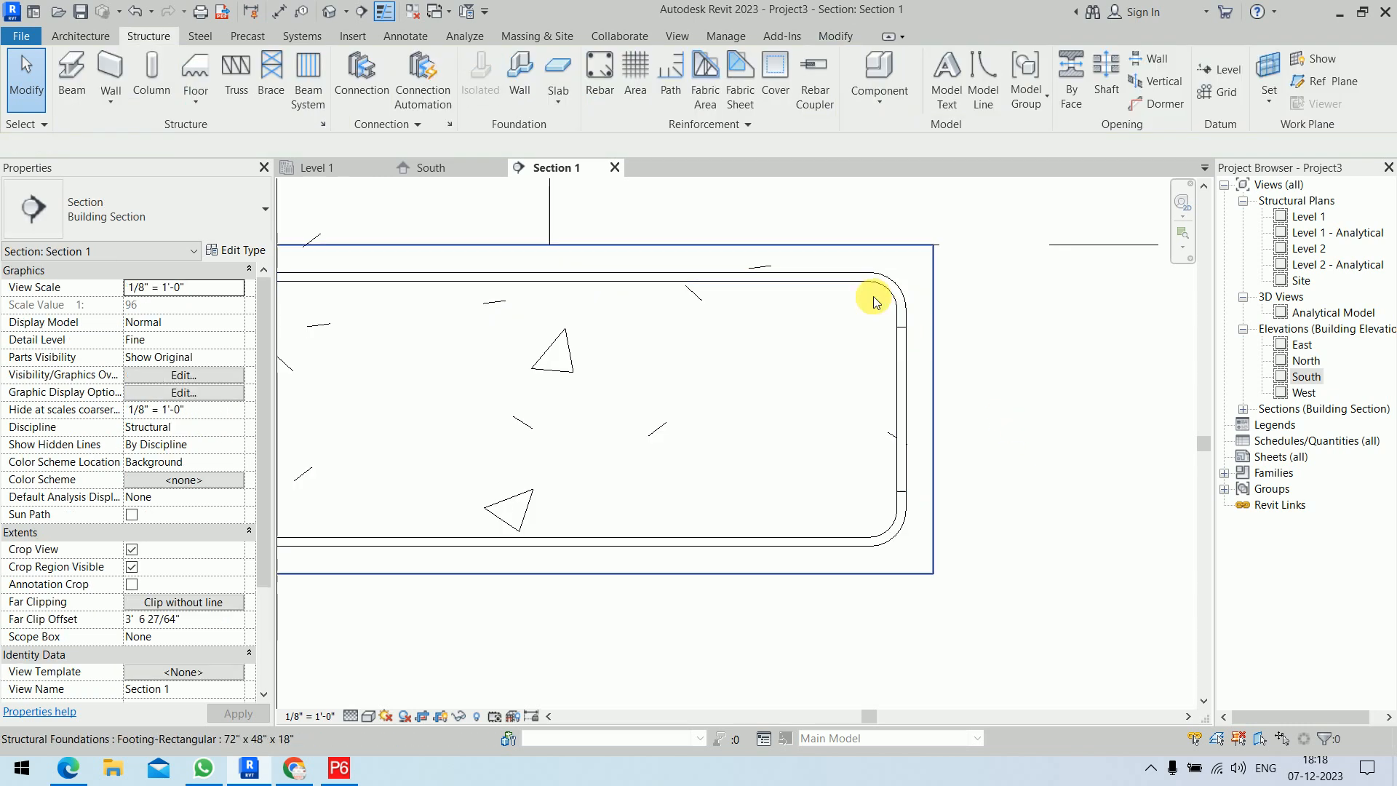
left_click(882, 303)
scroll(906, 408, "up", 1)
mouse_move(904, 382)
left_mouse_down()
mouse_move(884, 380)
mouse_move(895, 383)
left_mouse_up()
left_click(1028, 433)
scroll(1016, 404, "down", 3)
middle_click_drag(1019, 404, 880, 458)
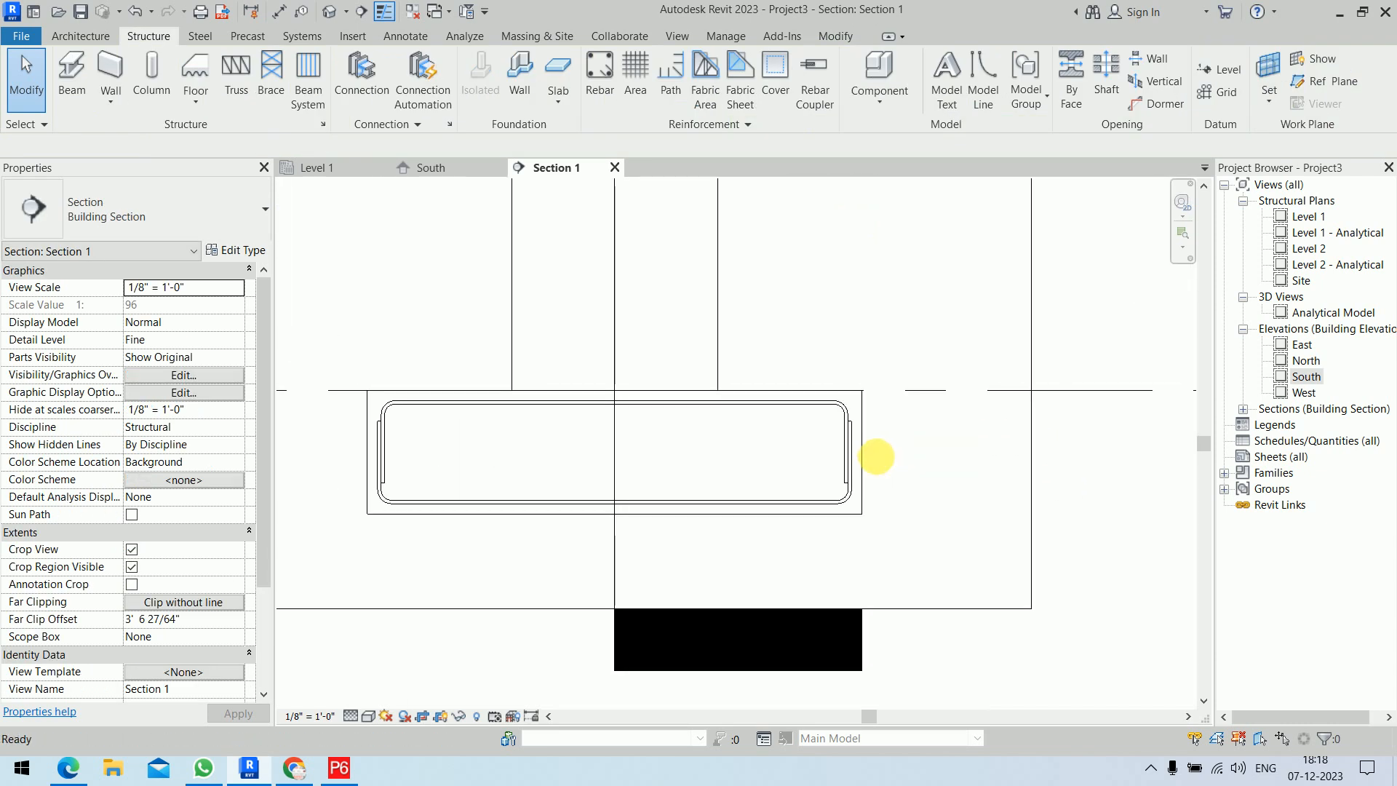
left_click(522, 497)
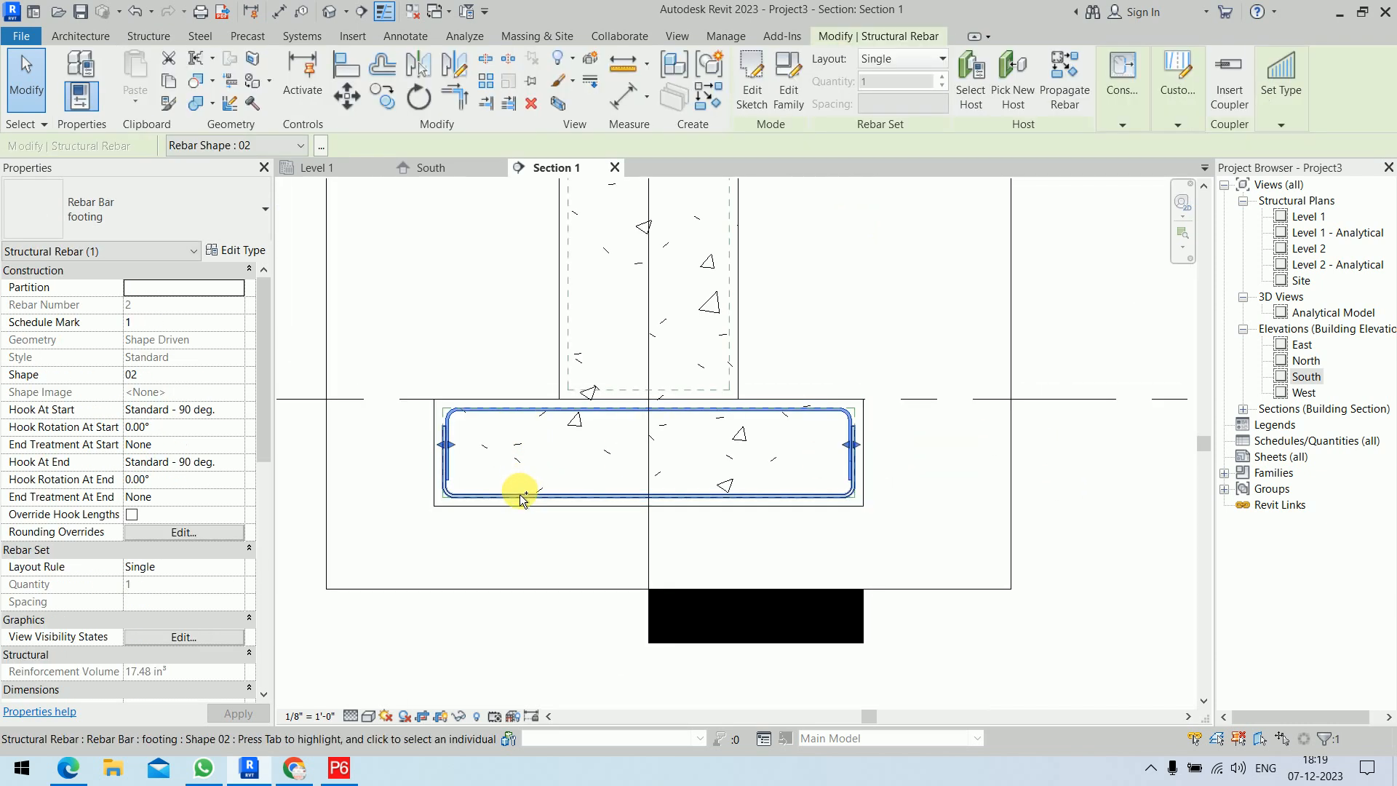
left_click(520, 510, "ctrl")
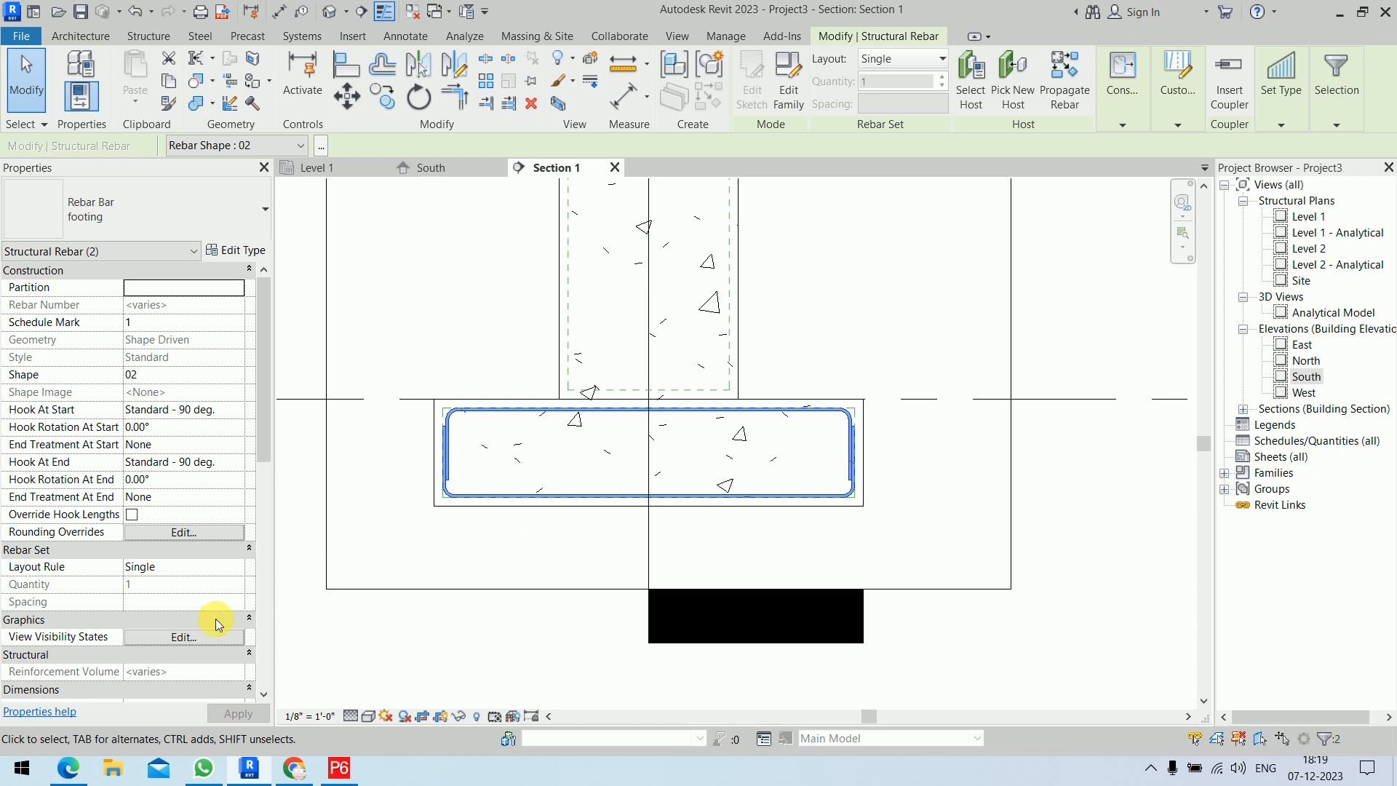
left_click(181, 638)
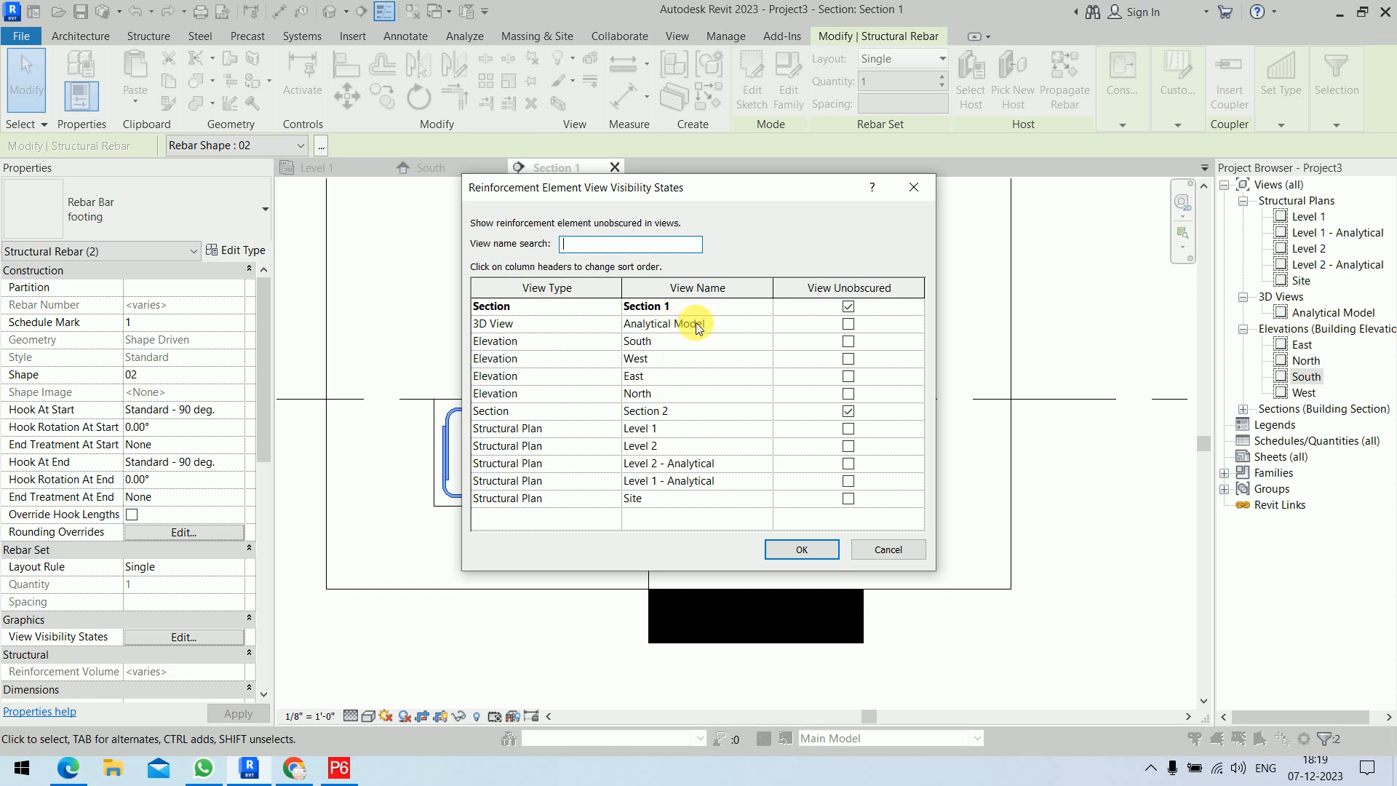
left_click(918, 551)
left_click(1090, 545)
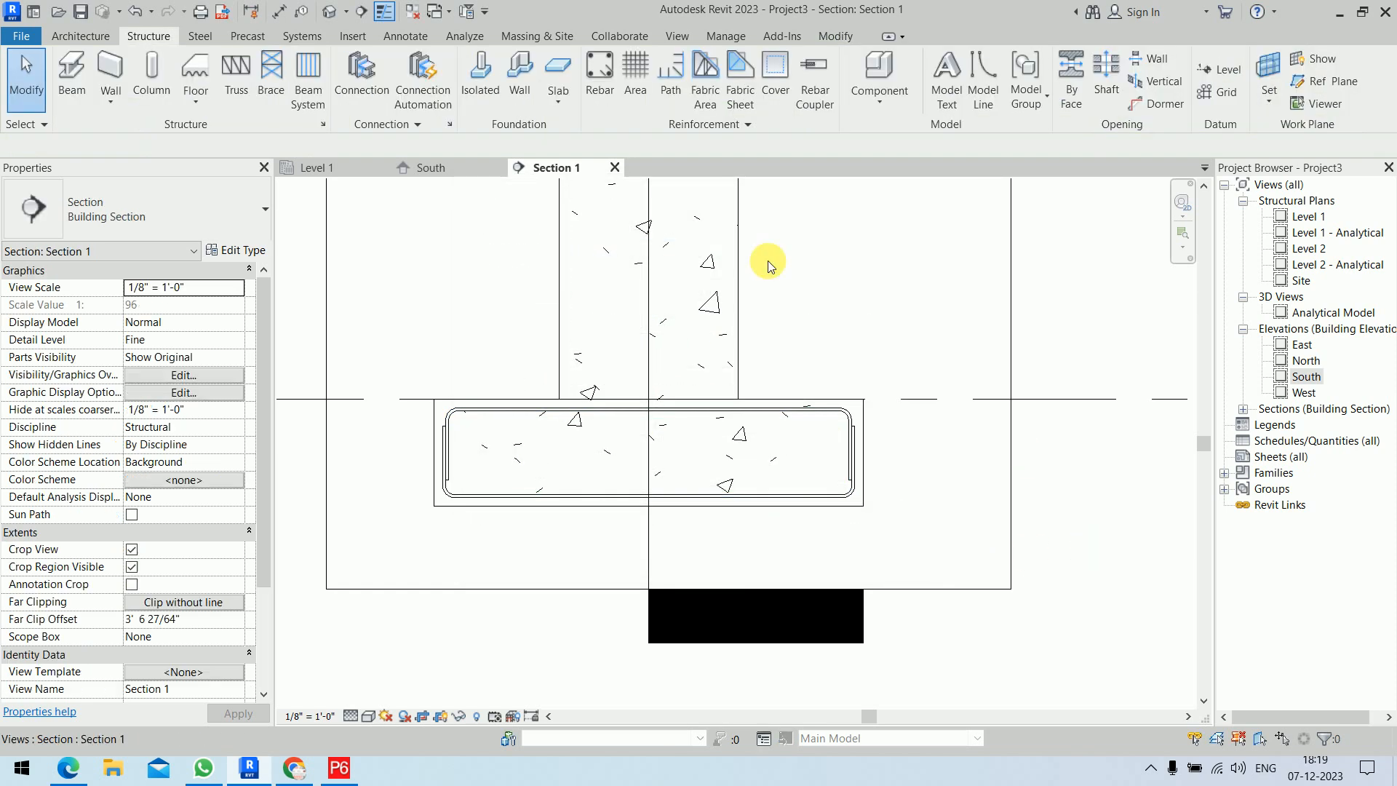
Create the default 3D view and set both footing bars to show unobscured in {3D}, South and Level 1
left_click(329, 12)
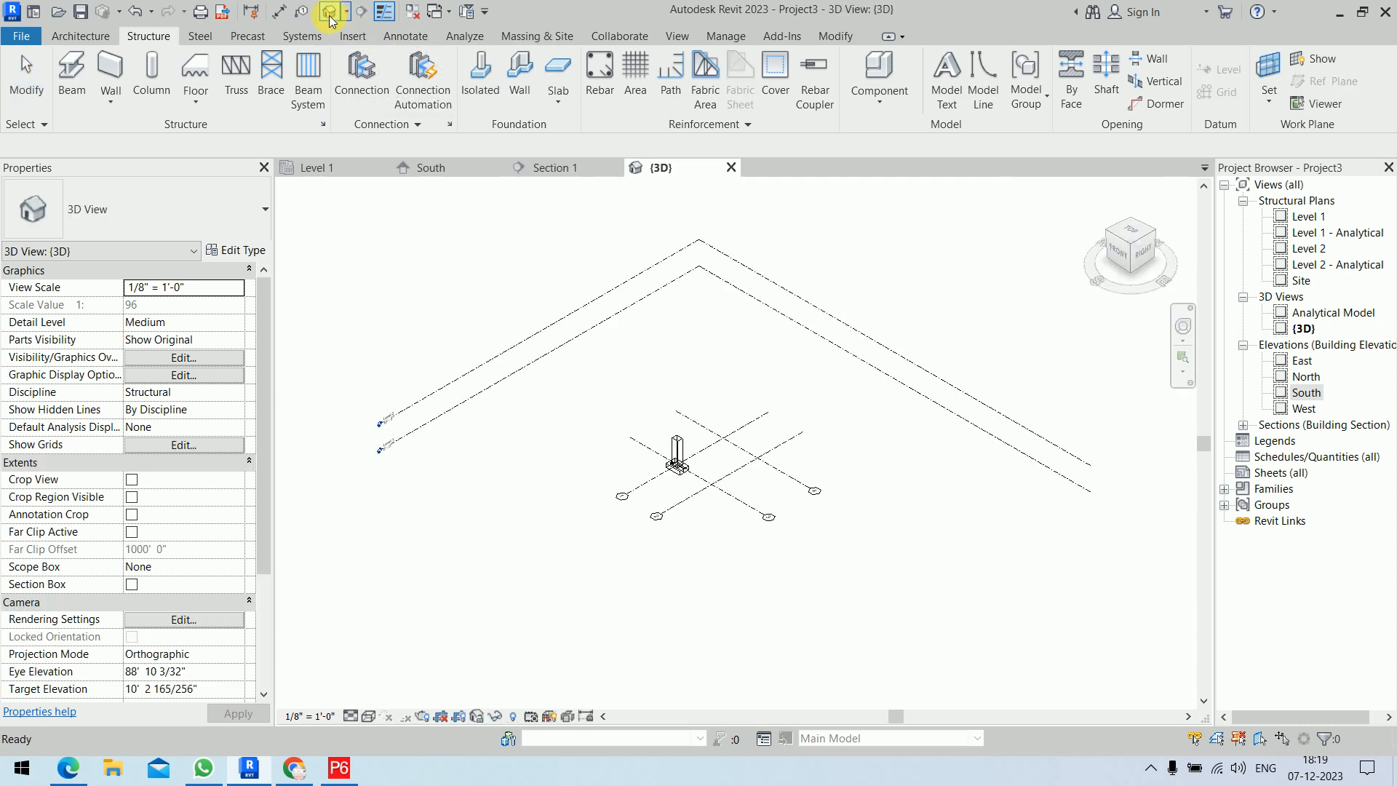
left_click(543, 168)
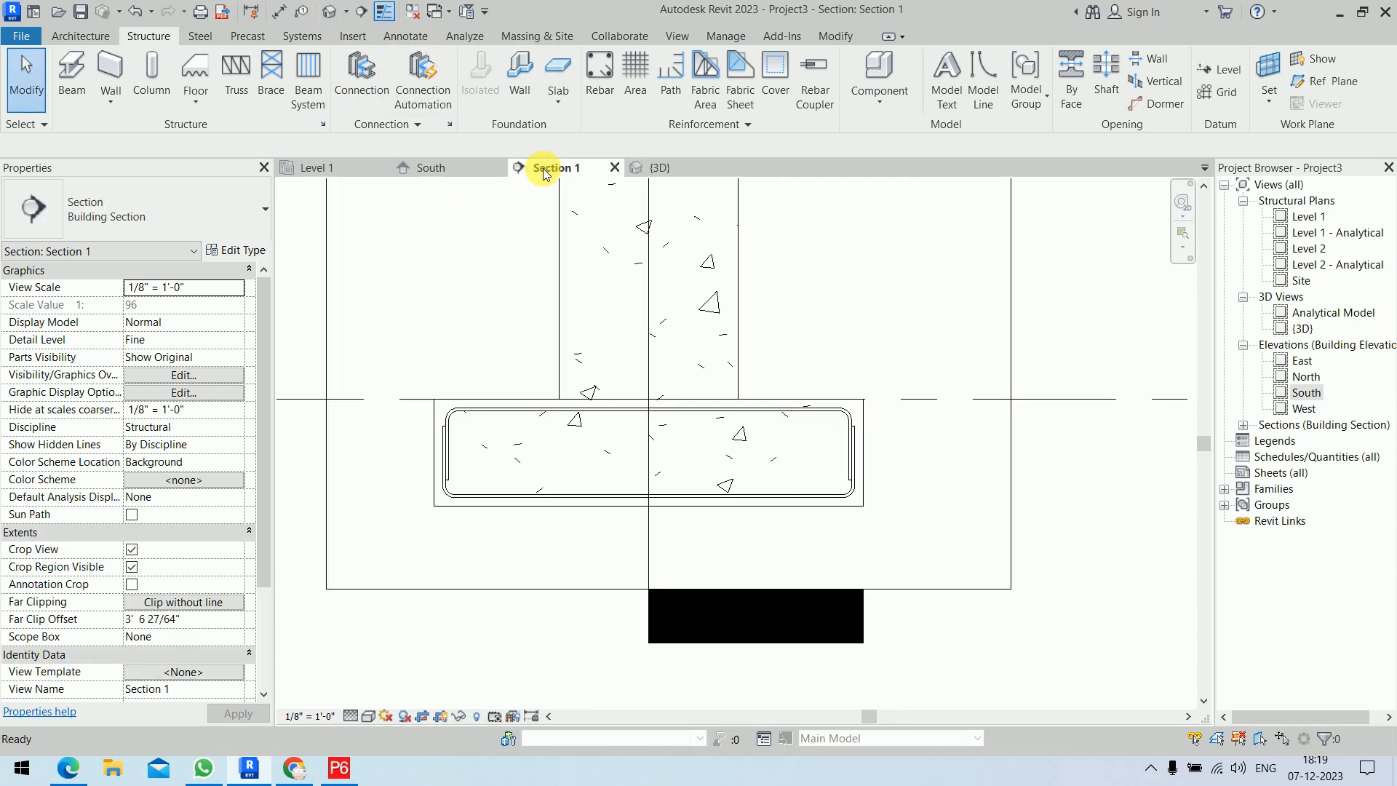
left_click(779, 413)
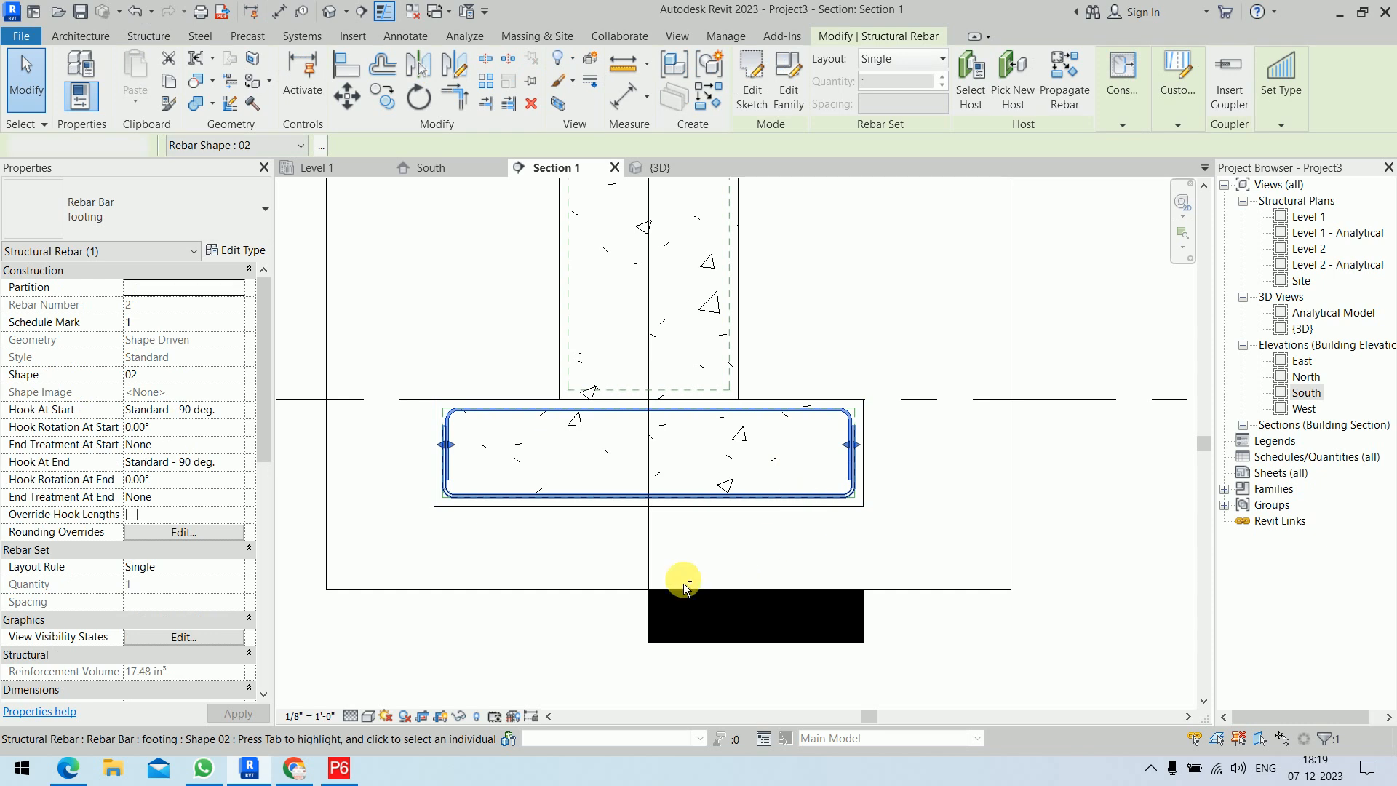
left_click(183, 636)
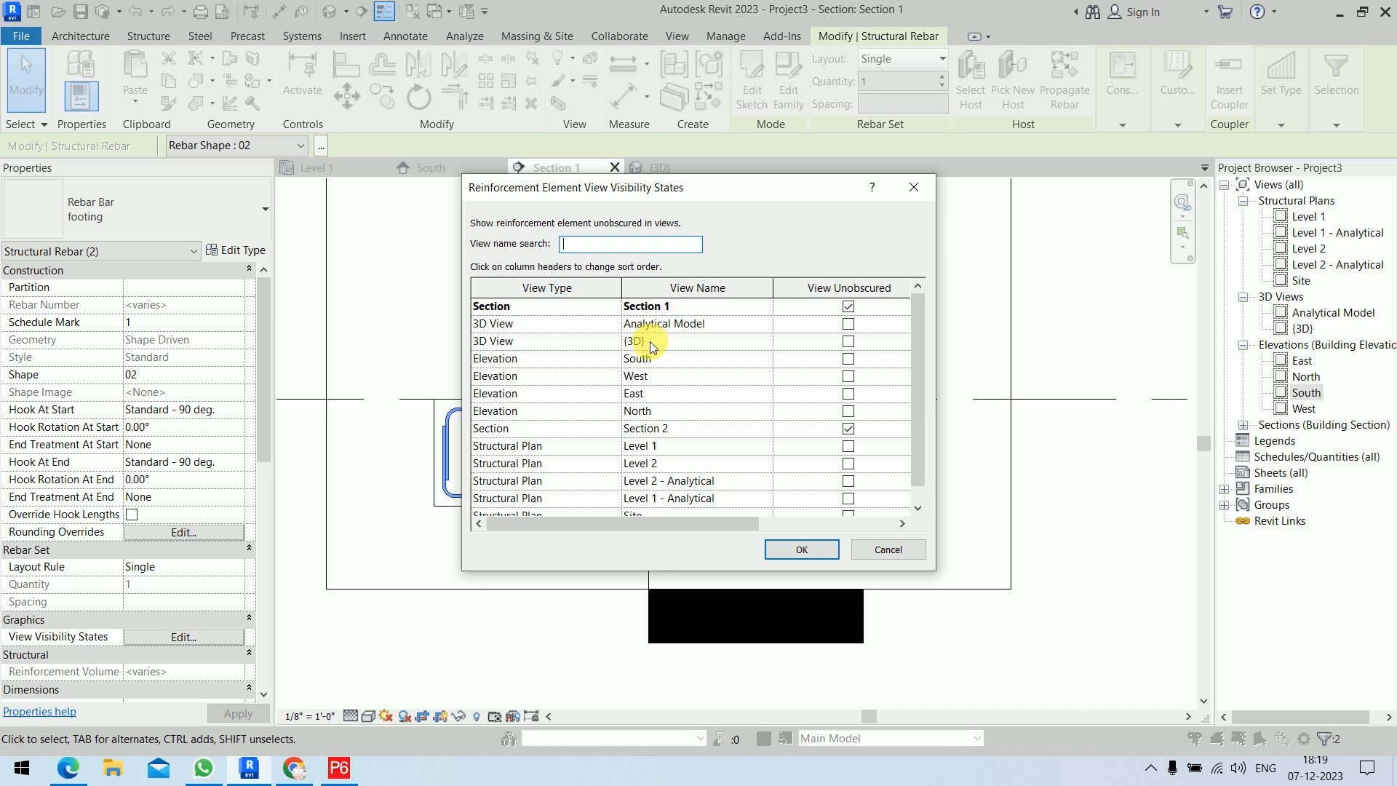
left_click(853, 342)
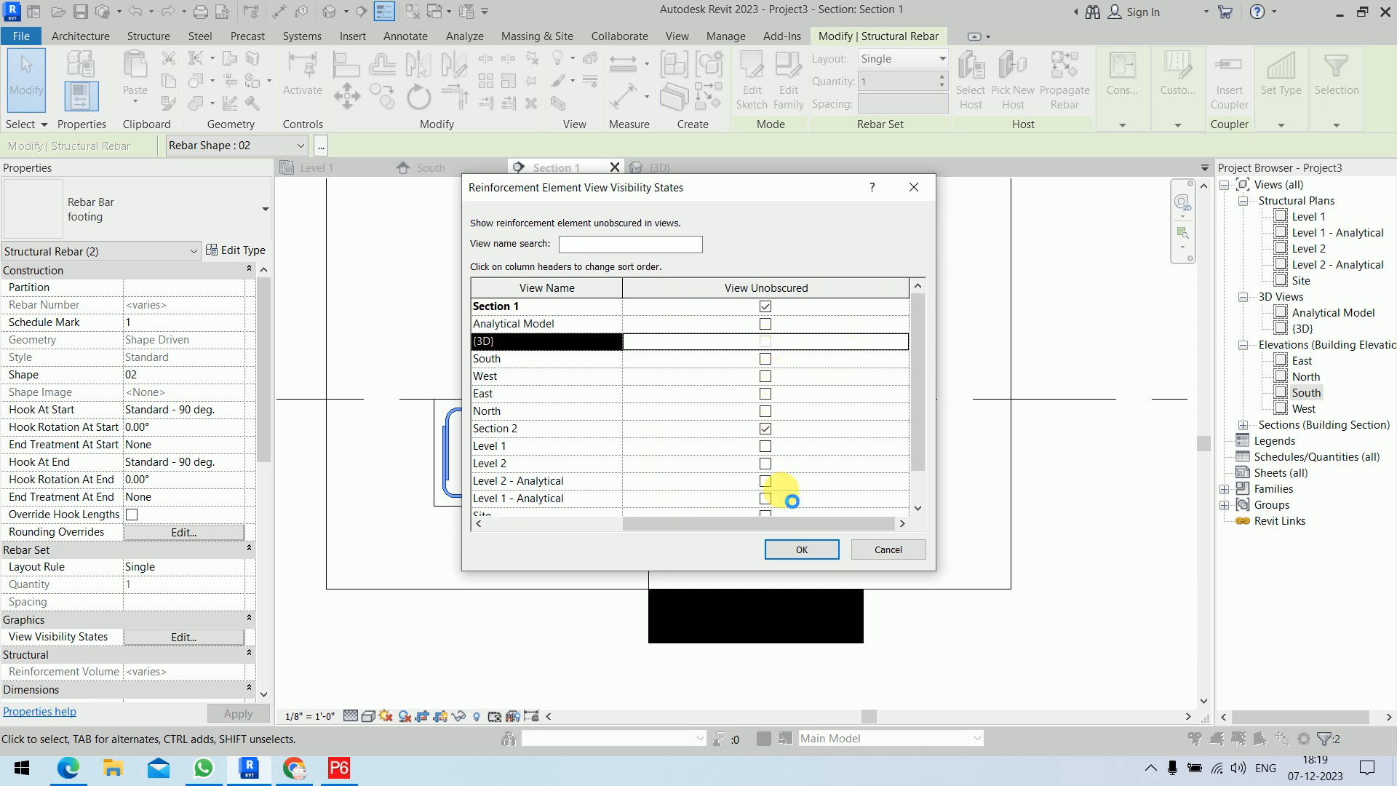
left_click_drag(775, 524, 601, 549)
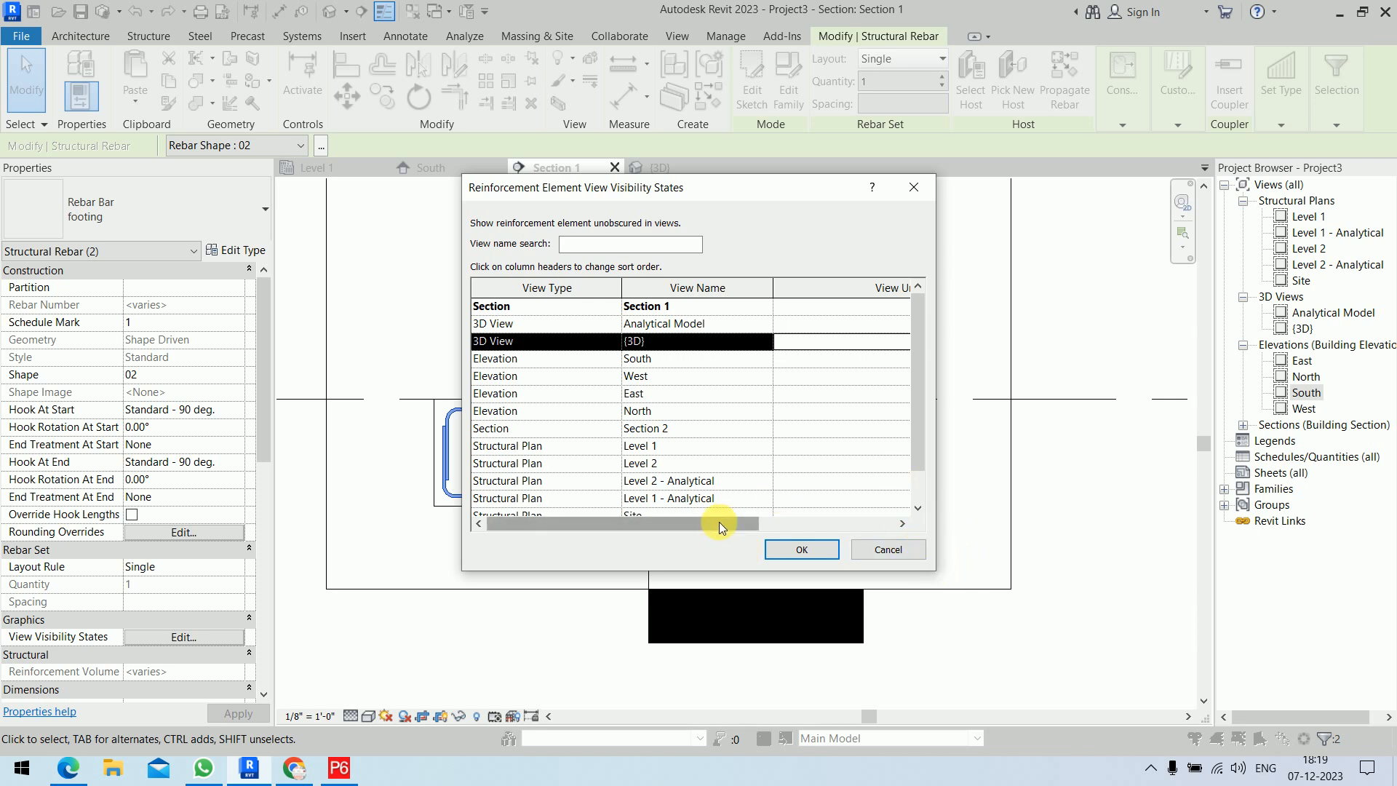
left_click_drag(719, 522, 856, 531)
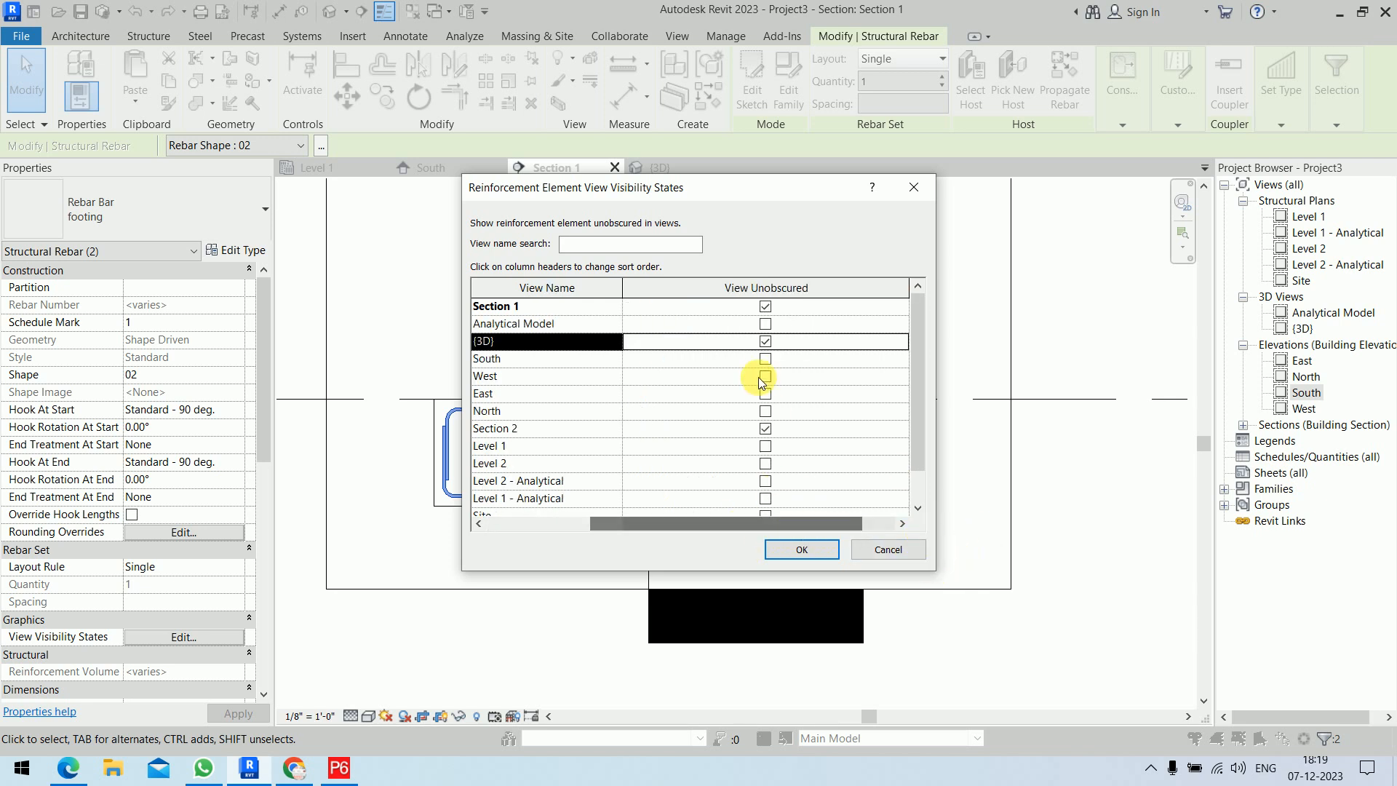
left_click(764, 358)
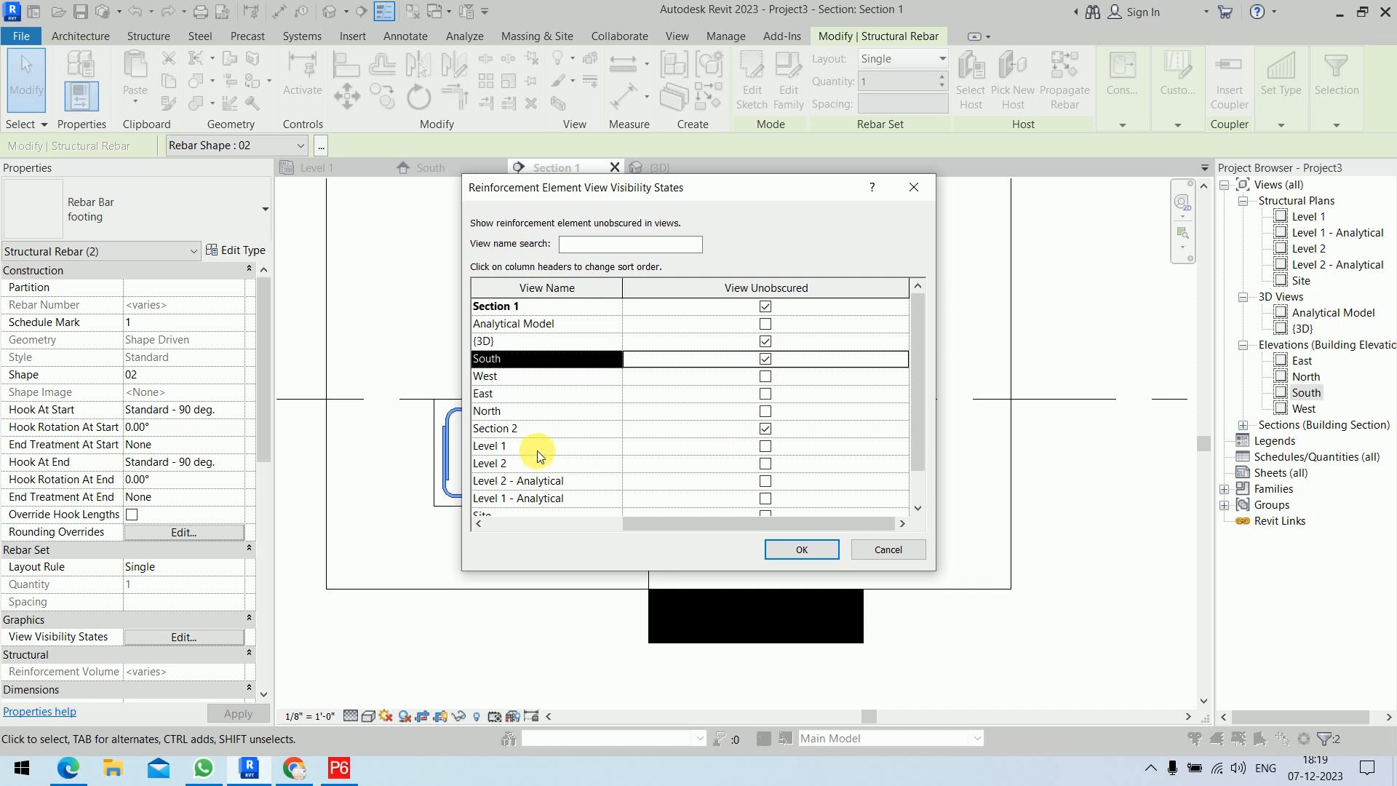
left_click(767, 446)
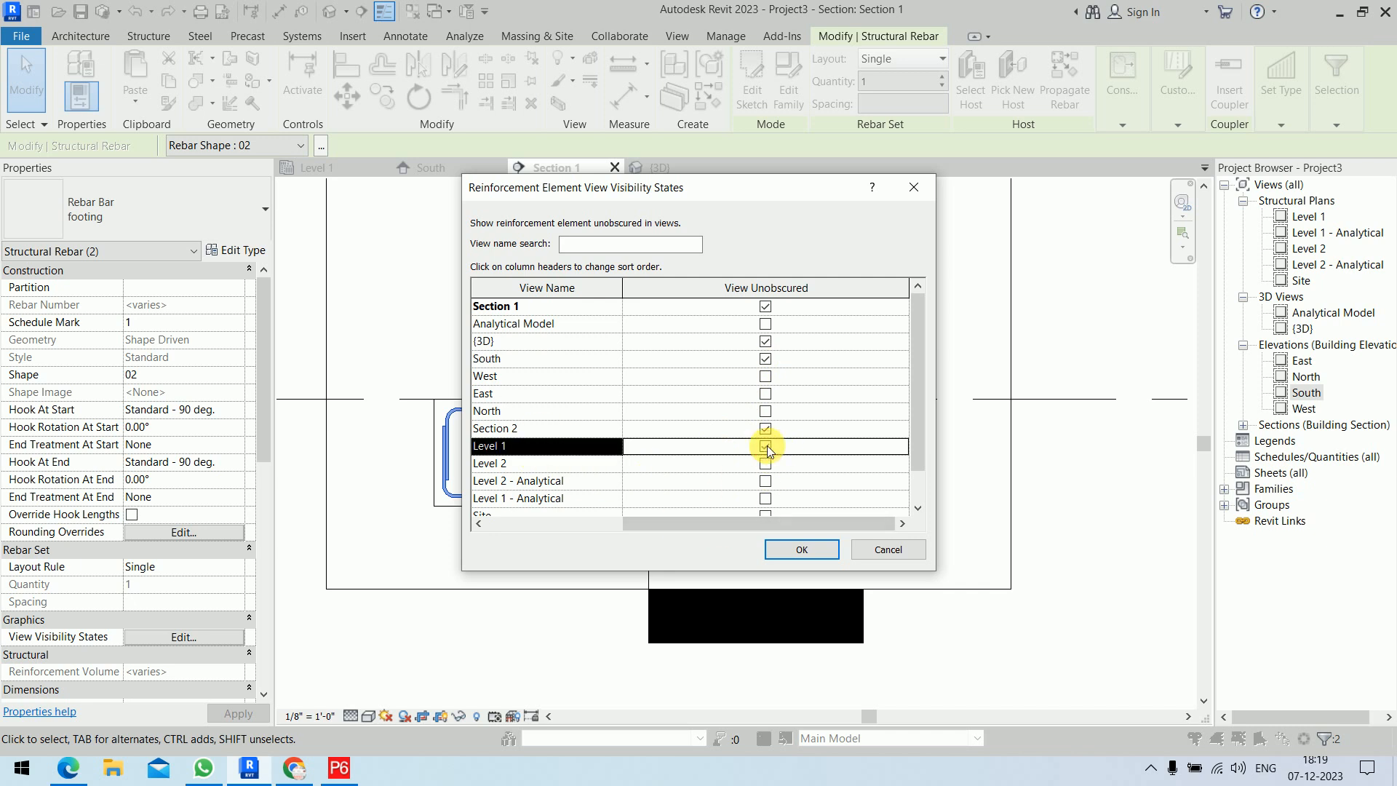
left_click(801, 549)
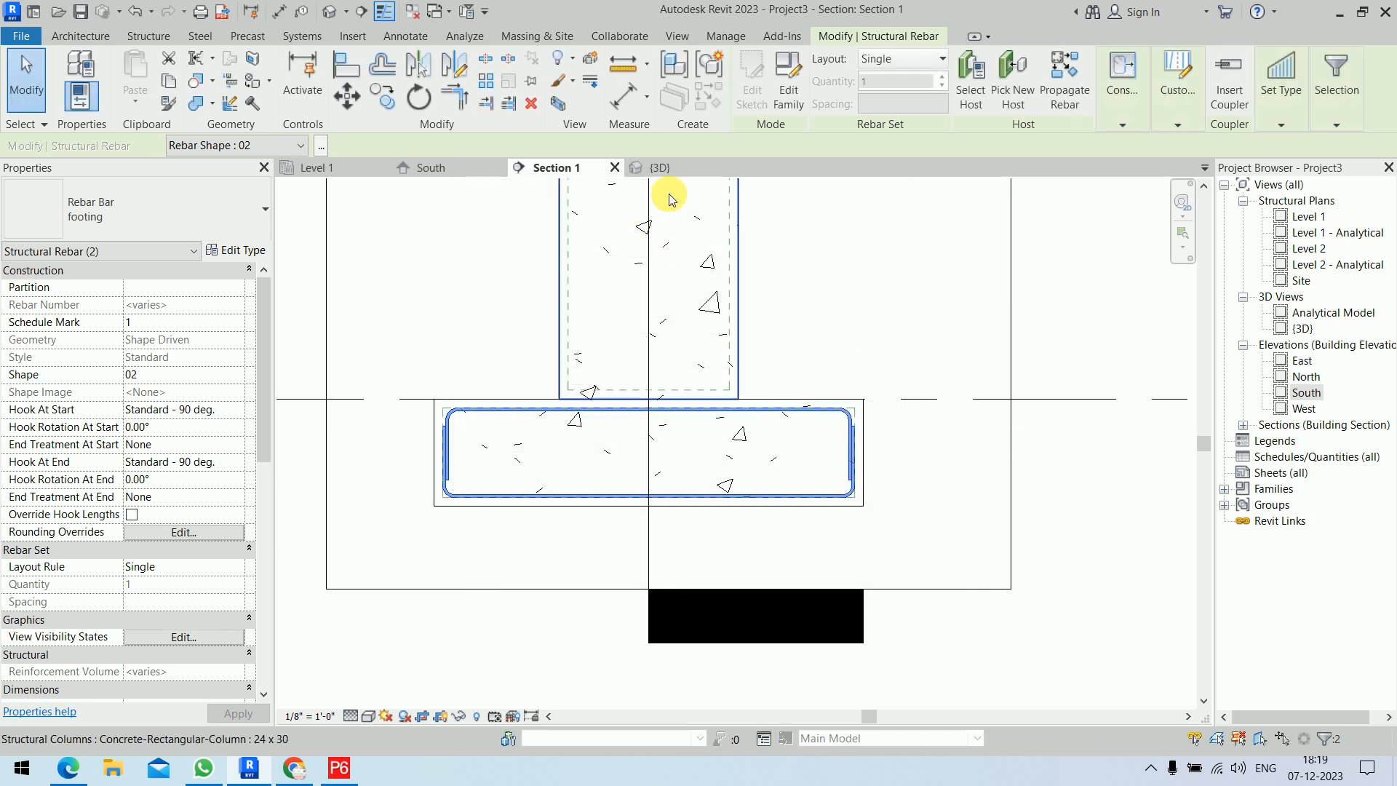
Set the {3D} view's detail level to Fine
left_click(655, 168)
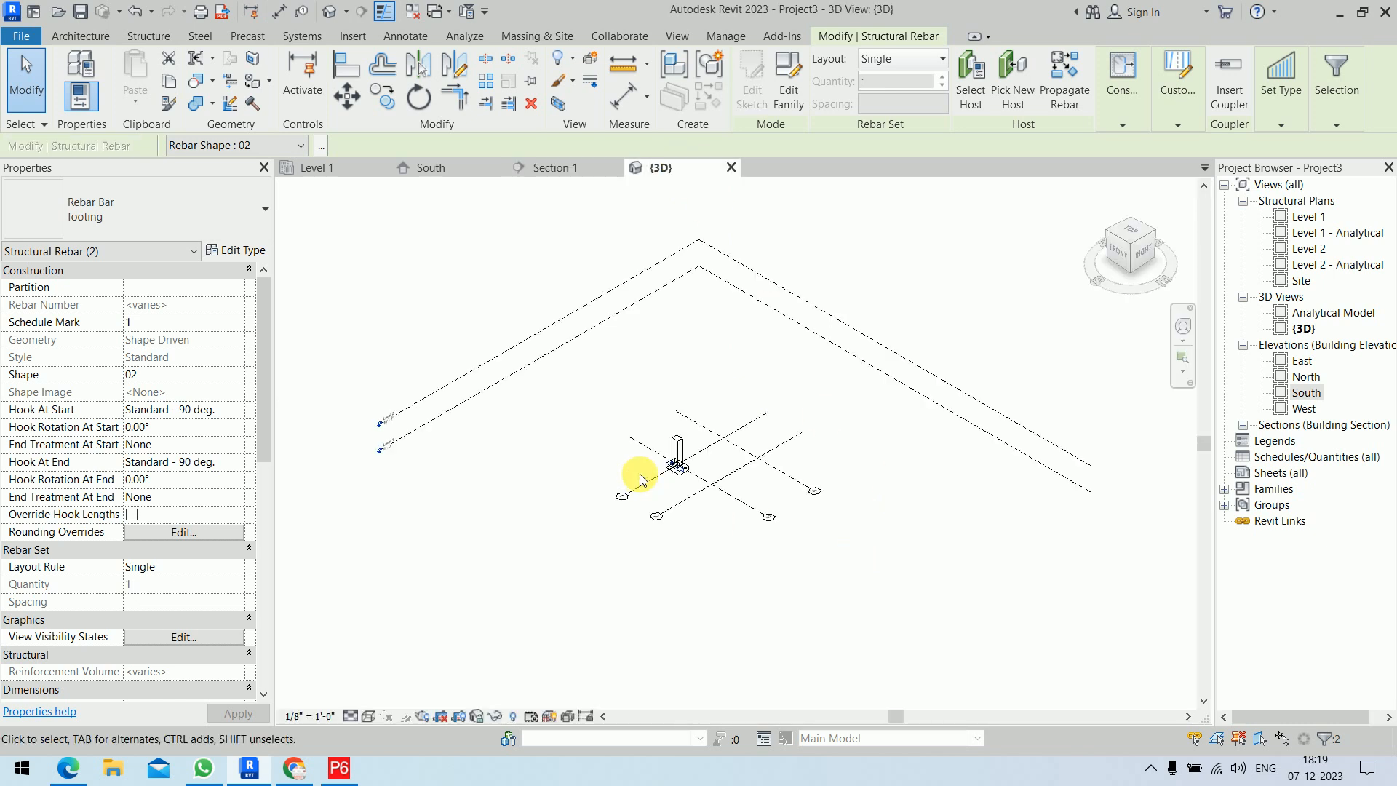
scroll(640, 481, "up", 6)
left_click(783, 580)
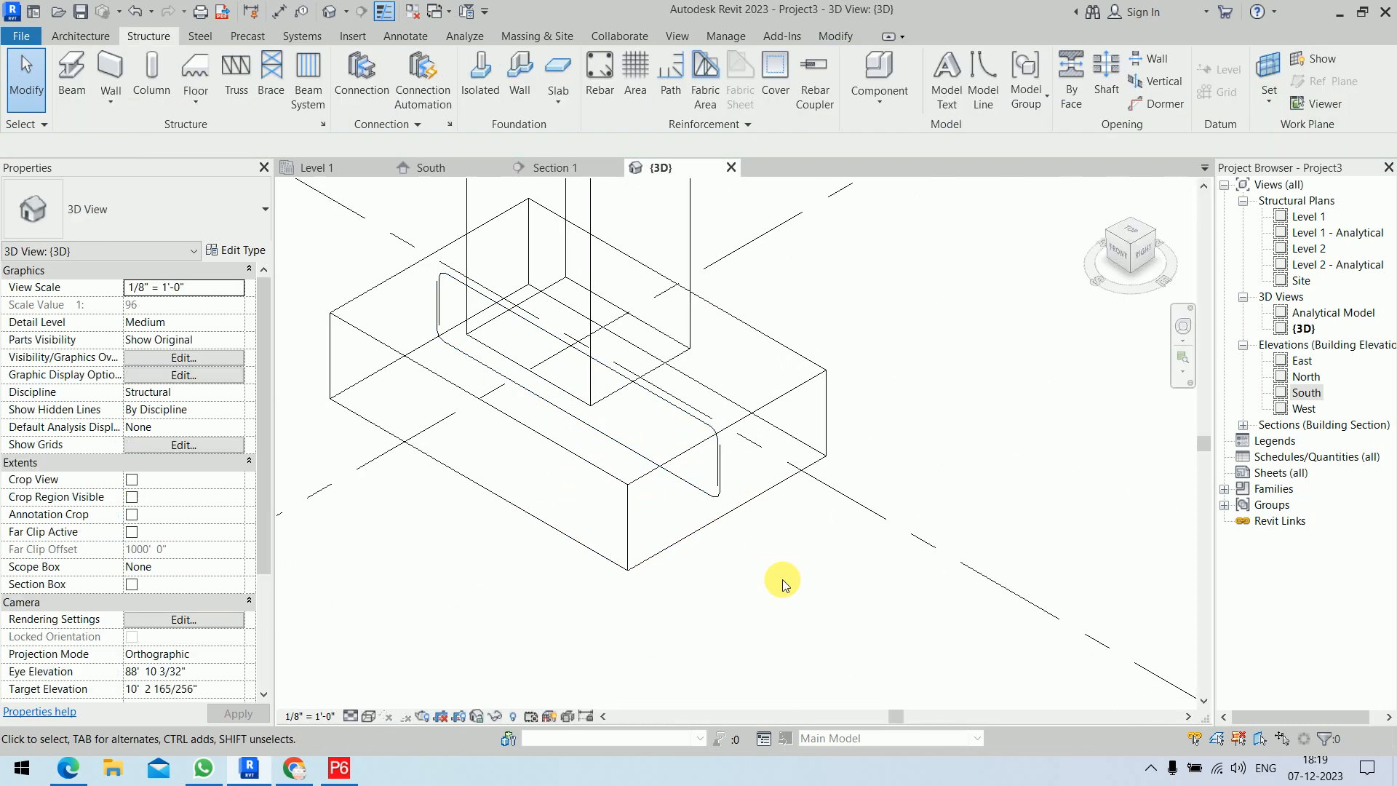
left_click(350, 716)
left_click(386, 695)
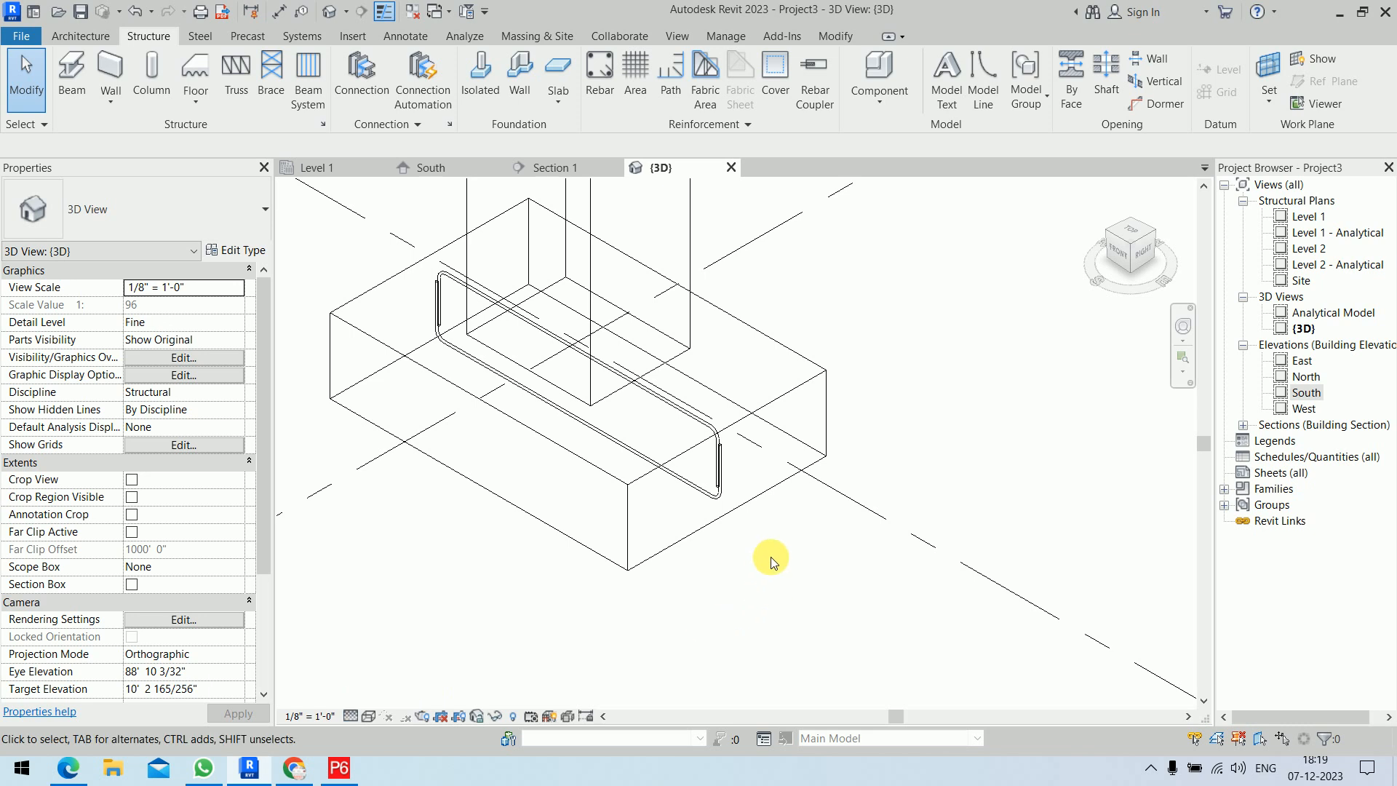
Distribute both hooked bars through the footing with a Maximum Spacing layout at 0' 4"
scroll(771, 557, "up", 2)
middle_click_drag(807, 590, 914, 633)
left_click(806, 431)
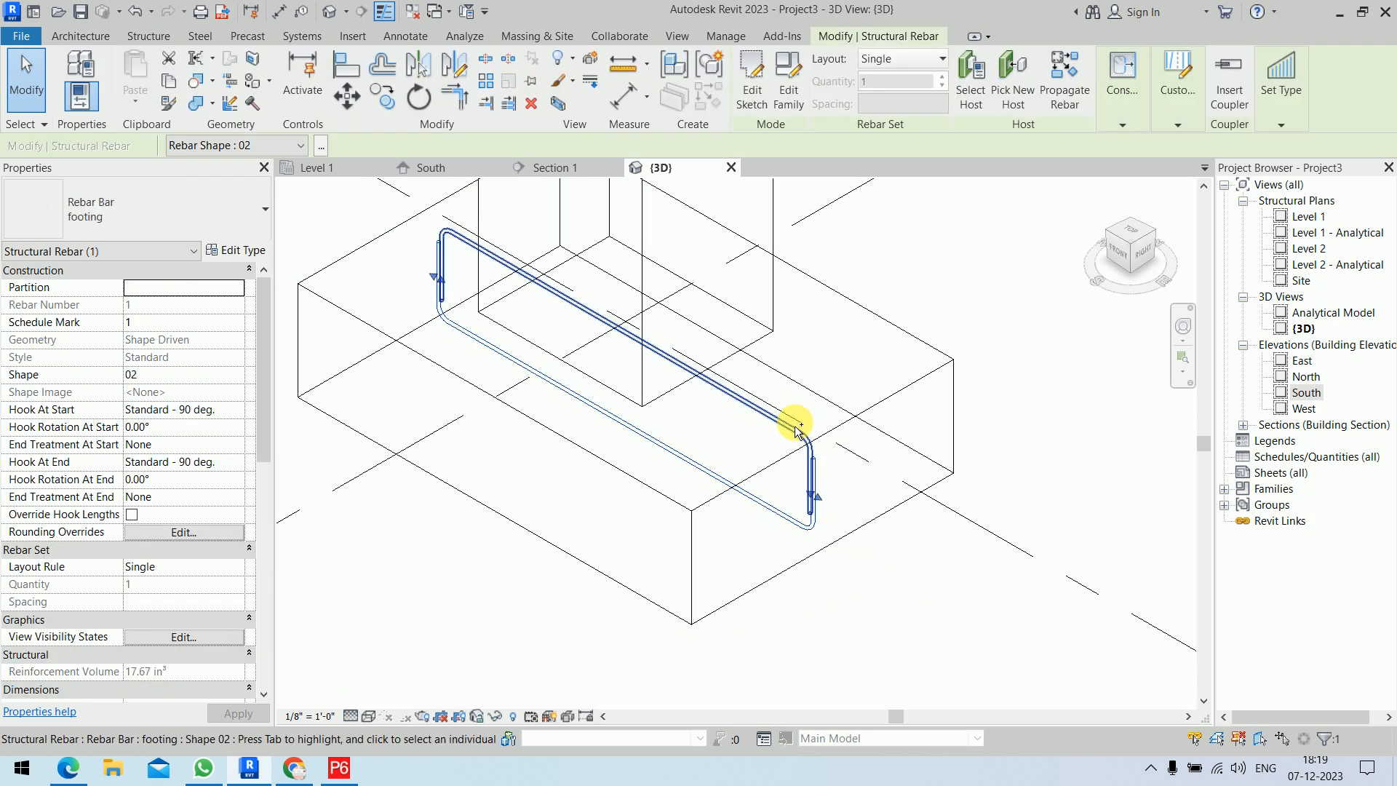
left_click(915, 59)
left_click(921, 120)
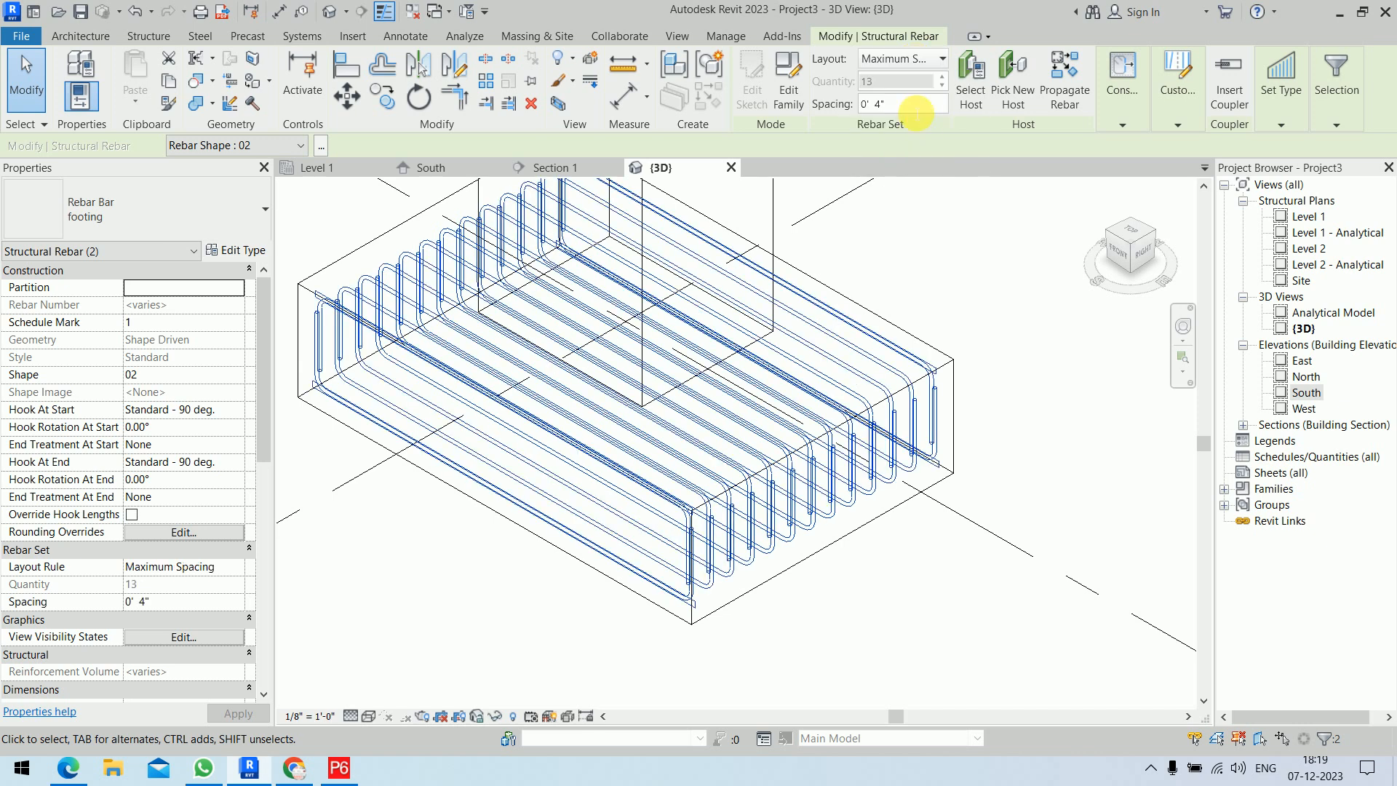
left_click(1027, 348)
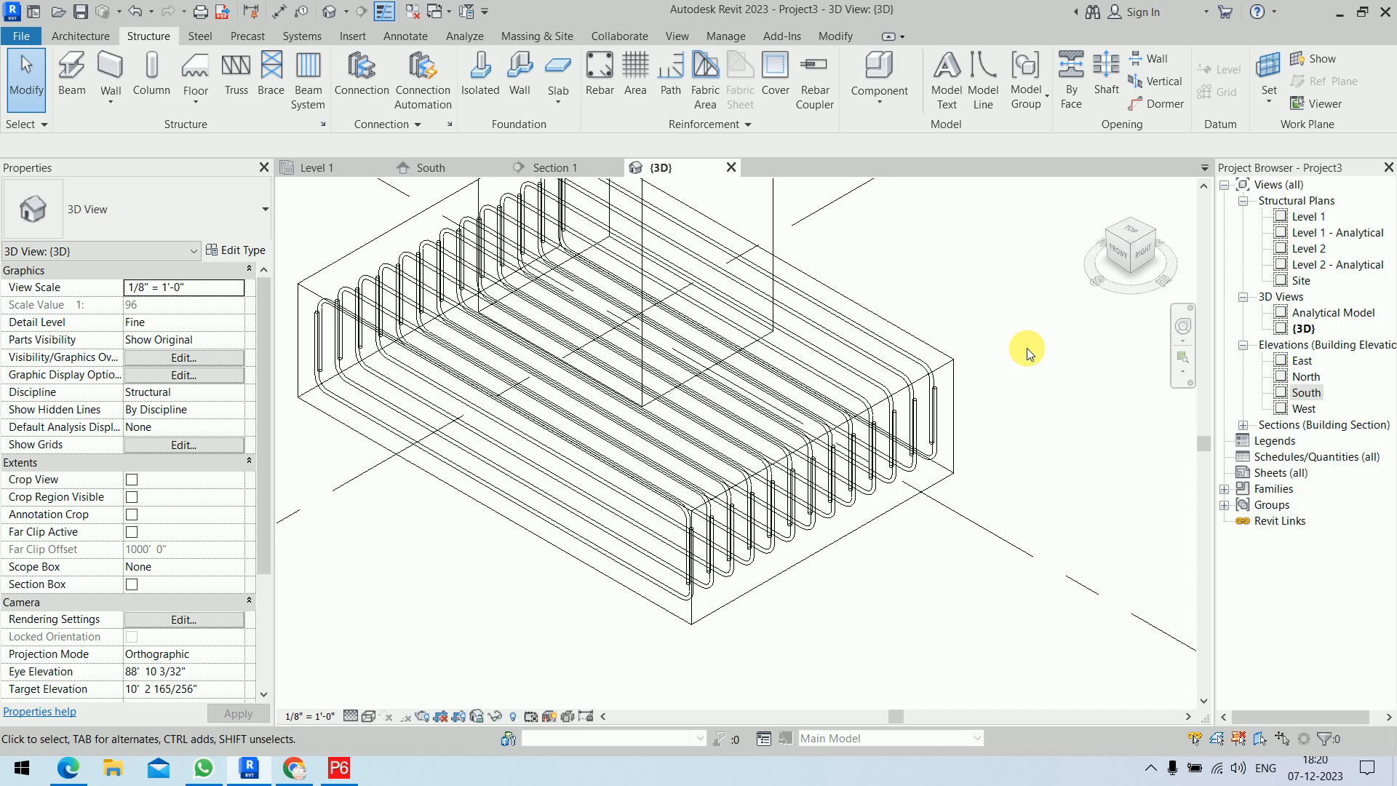
scroll(1018, 342, "down", 4)
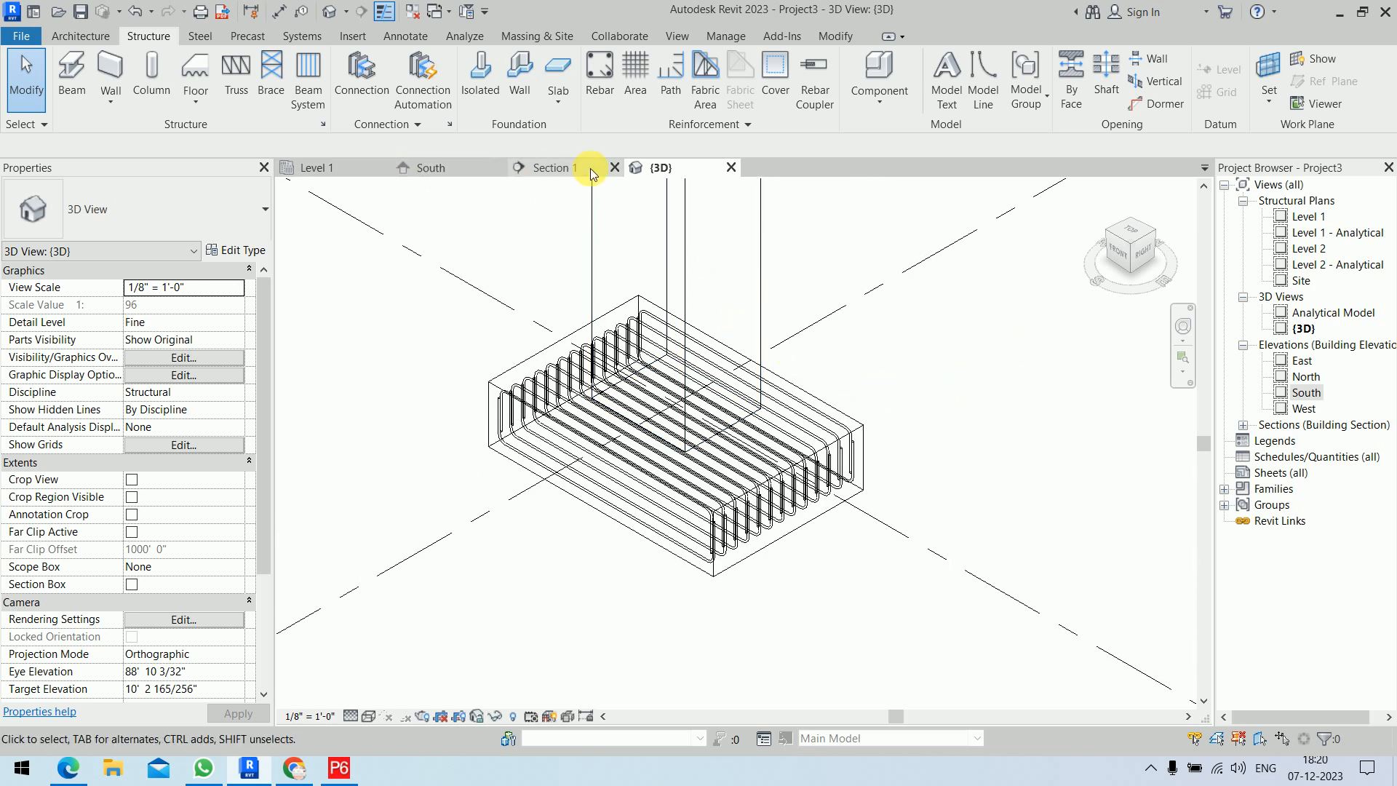
Open Section 2 from its section line on the Level 1 plan and set its detail level to Fine
left_click(337, 166)
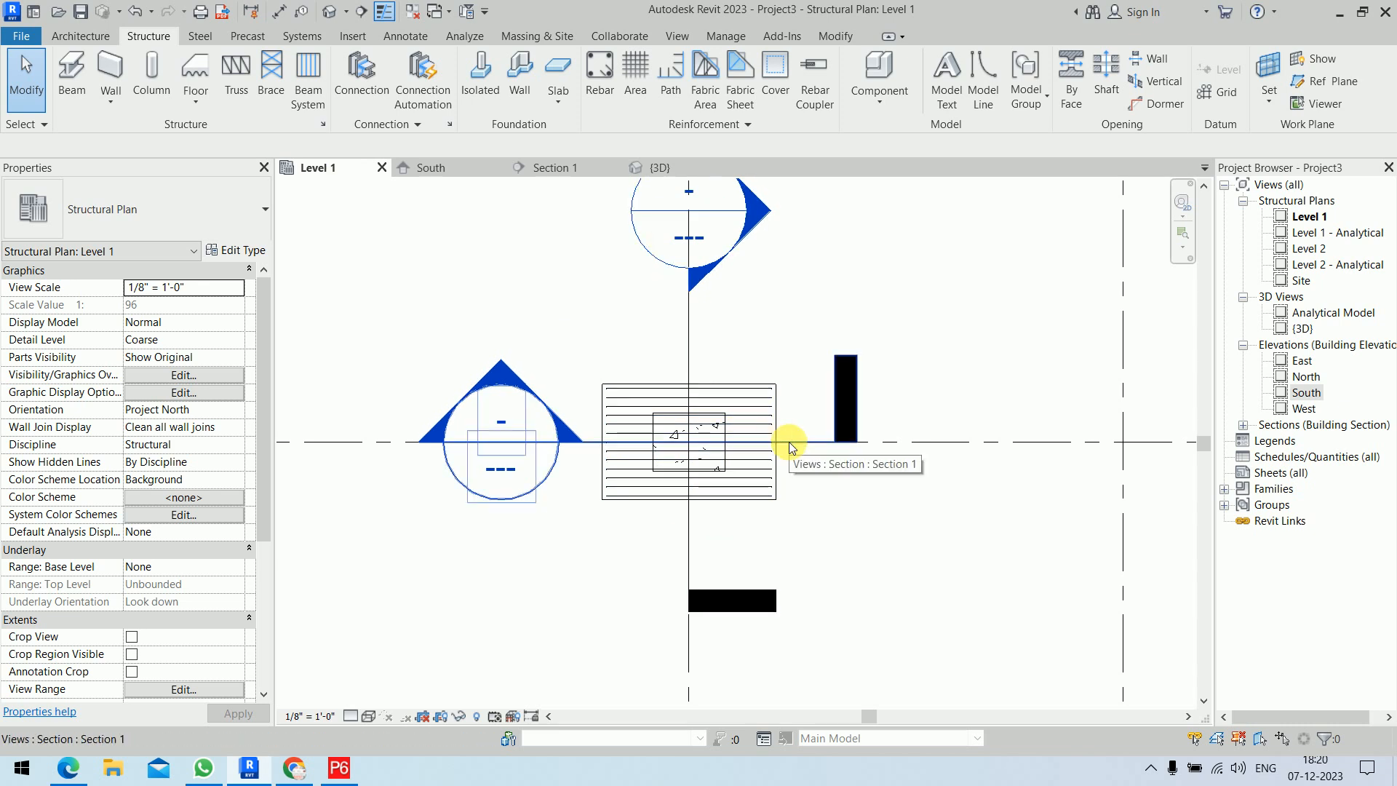
left_click(688, 539)
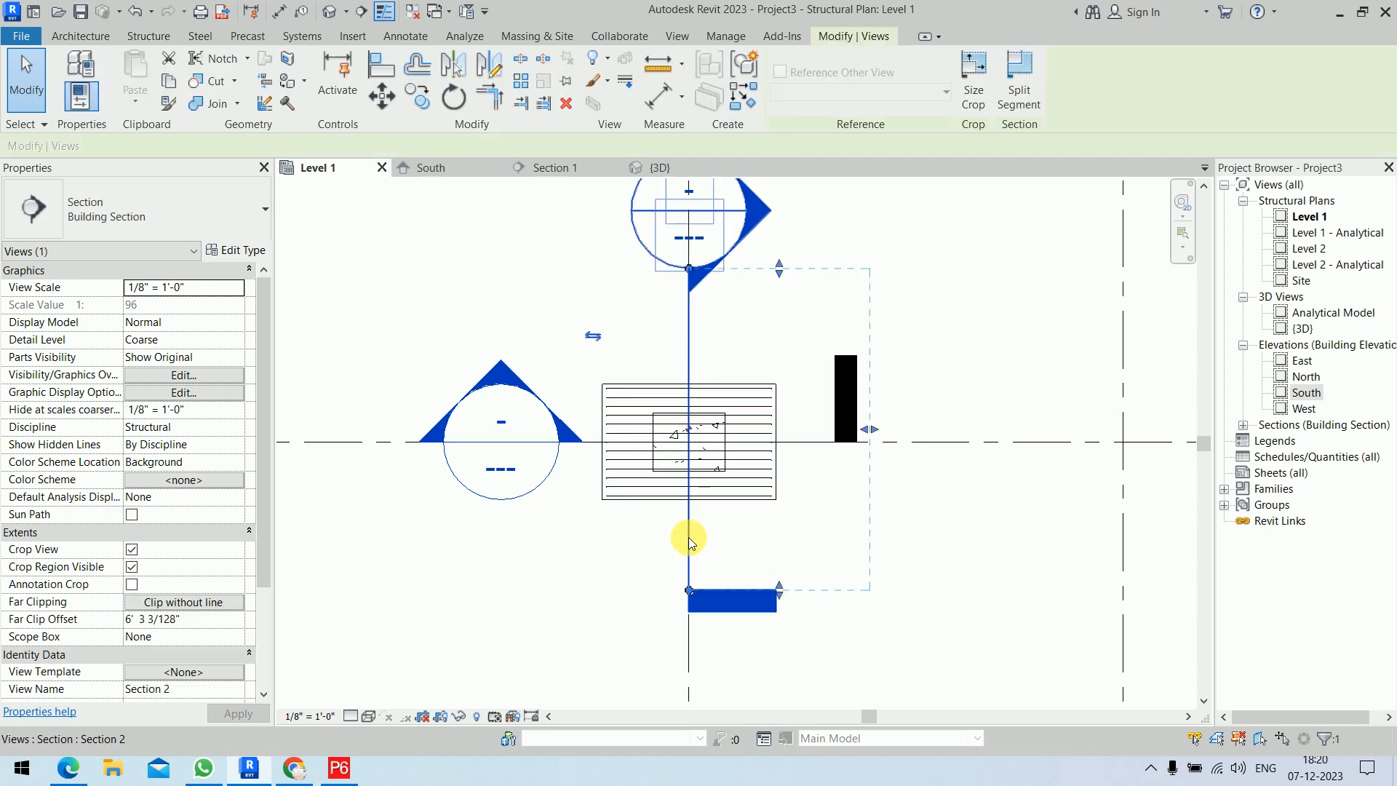
right_click(689, 539)
left_click(750, 194)
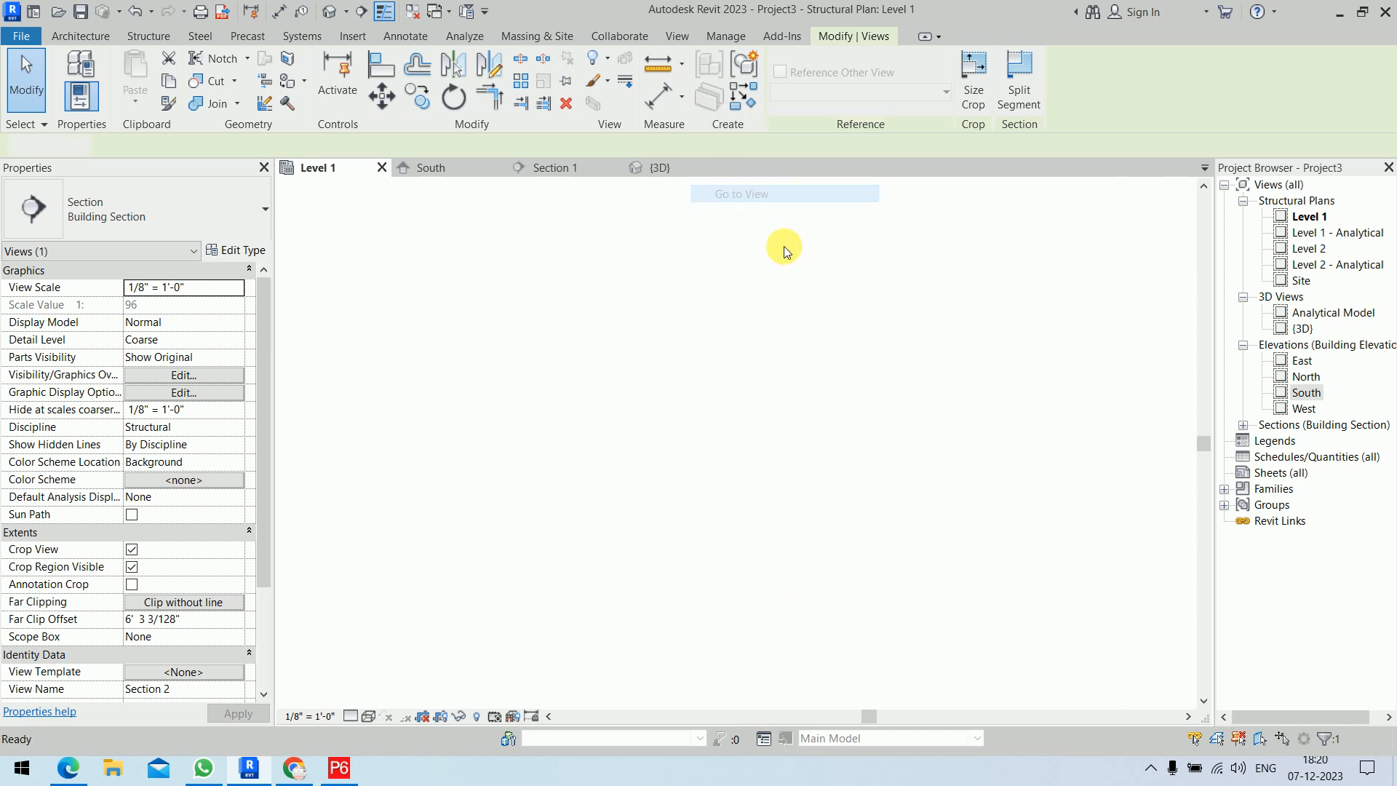
scroll(750, 604, "up", 8)
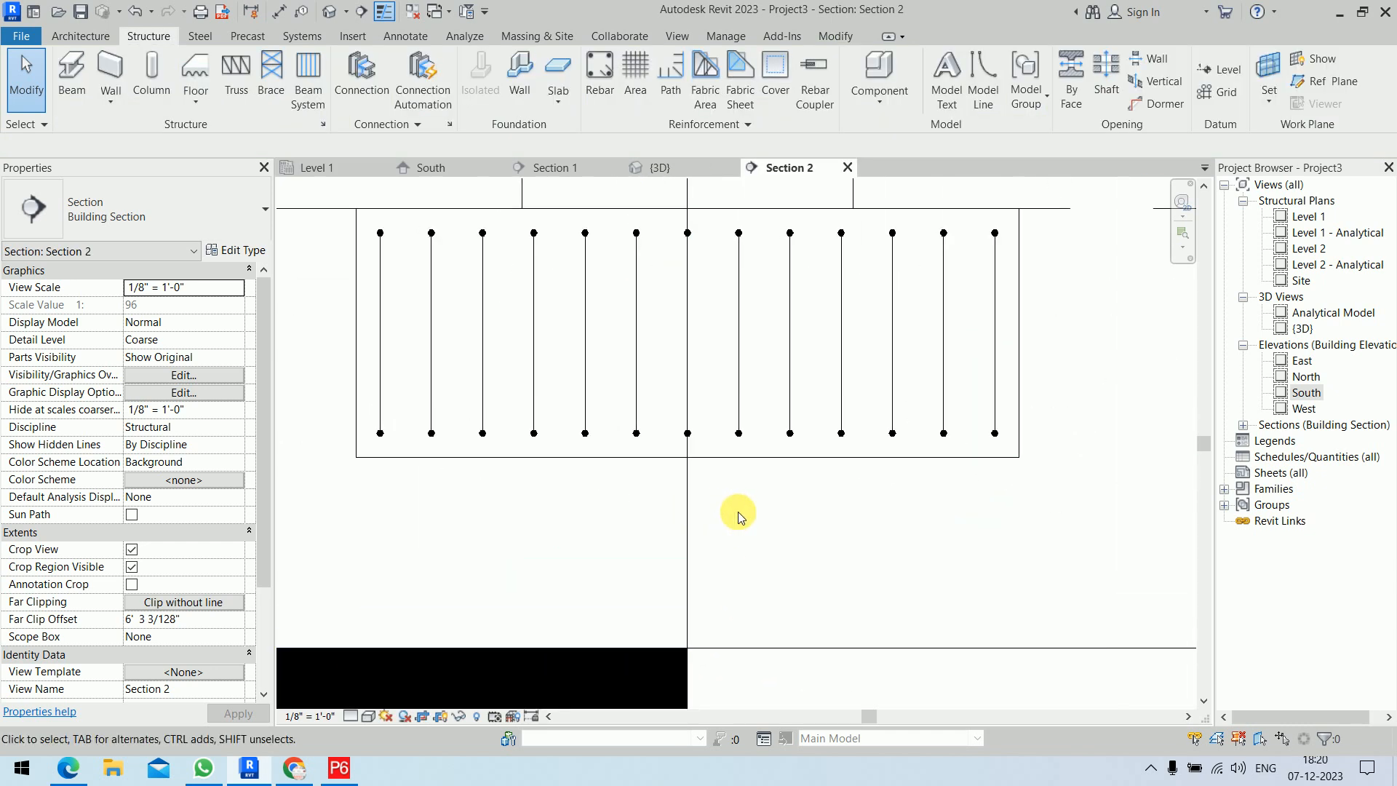
left_click(349, 716)
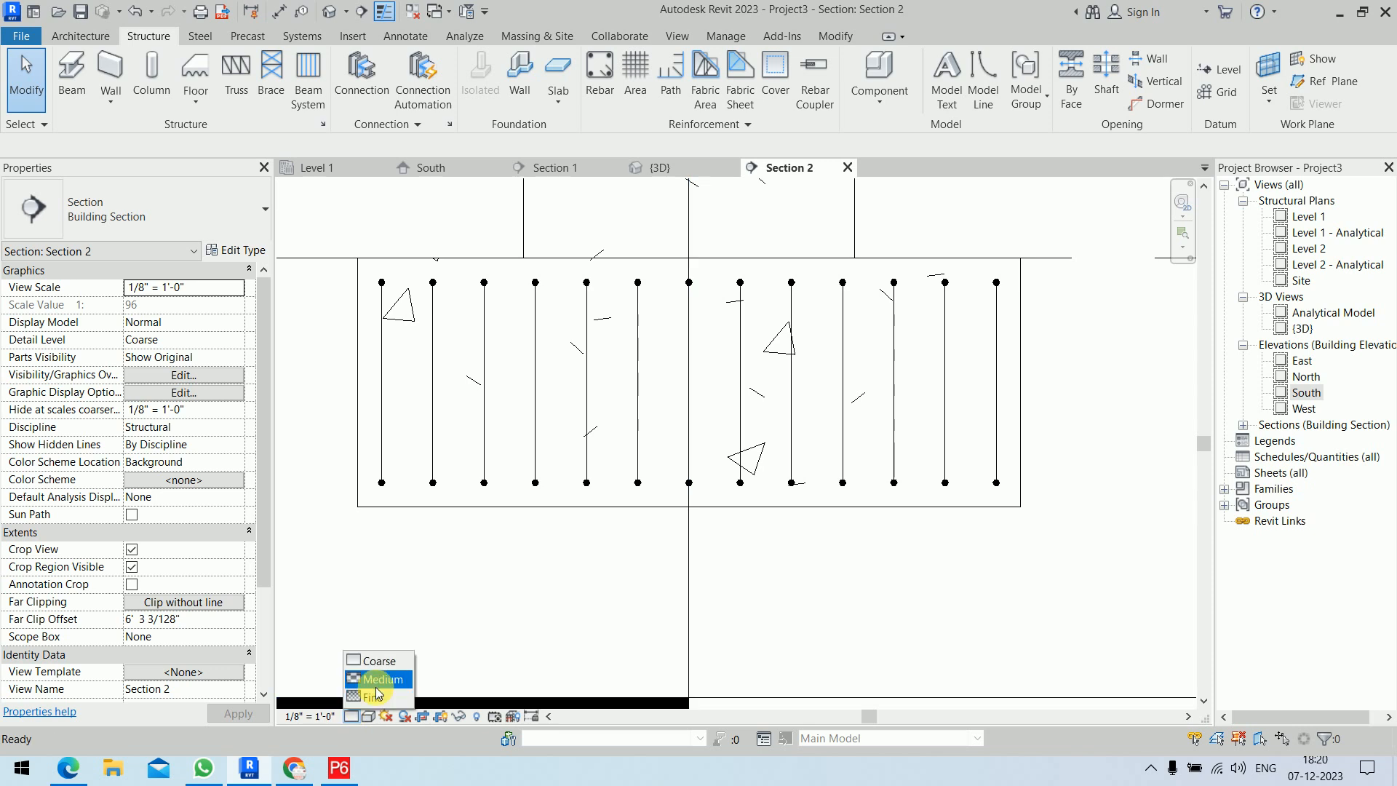
left_click(378, 697)
Place a #4 shape 02 rebar in the footing just above the existing bottom bars, with its hooks pointing up
scroll(590, 599, "up", 1)
middle_click_drag(594, 602, 590, 627)
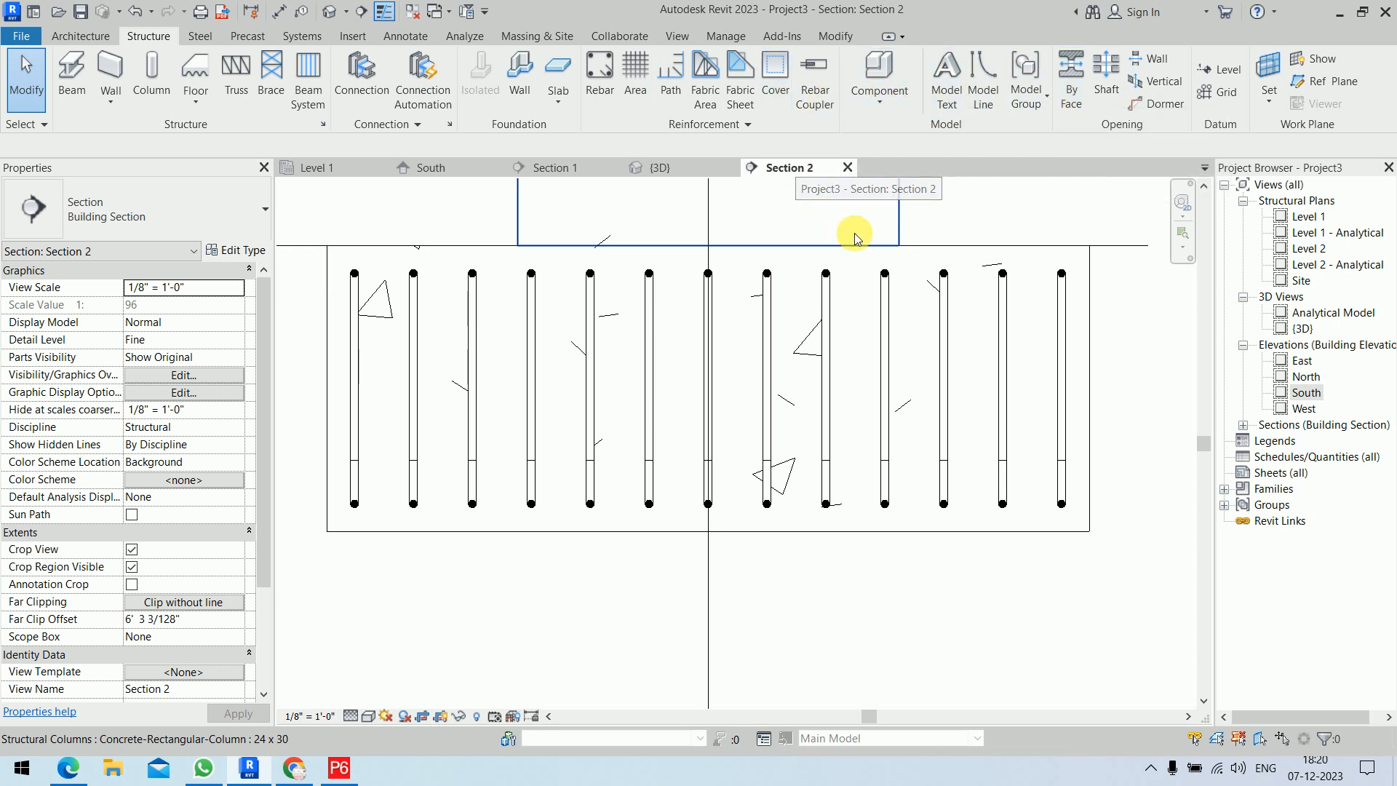
left_click(1095, 289)
scroll(1012, 357, "up", 1)
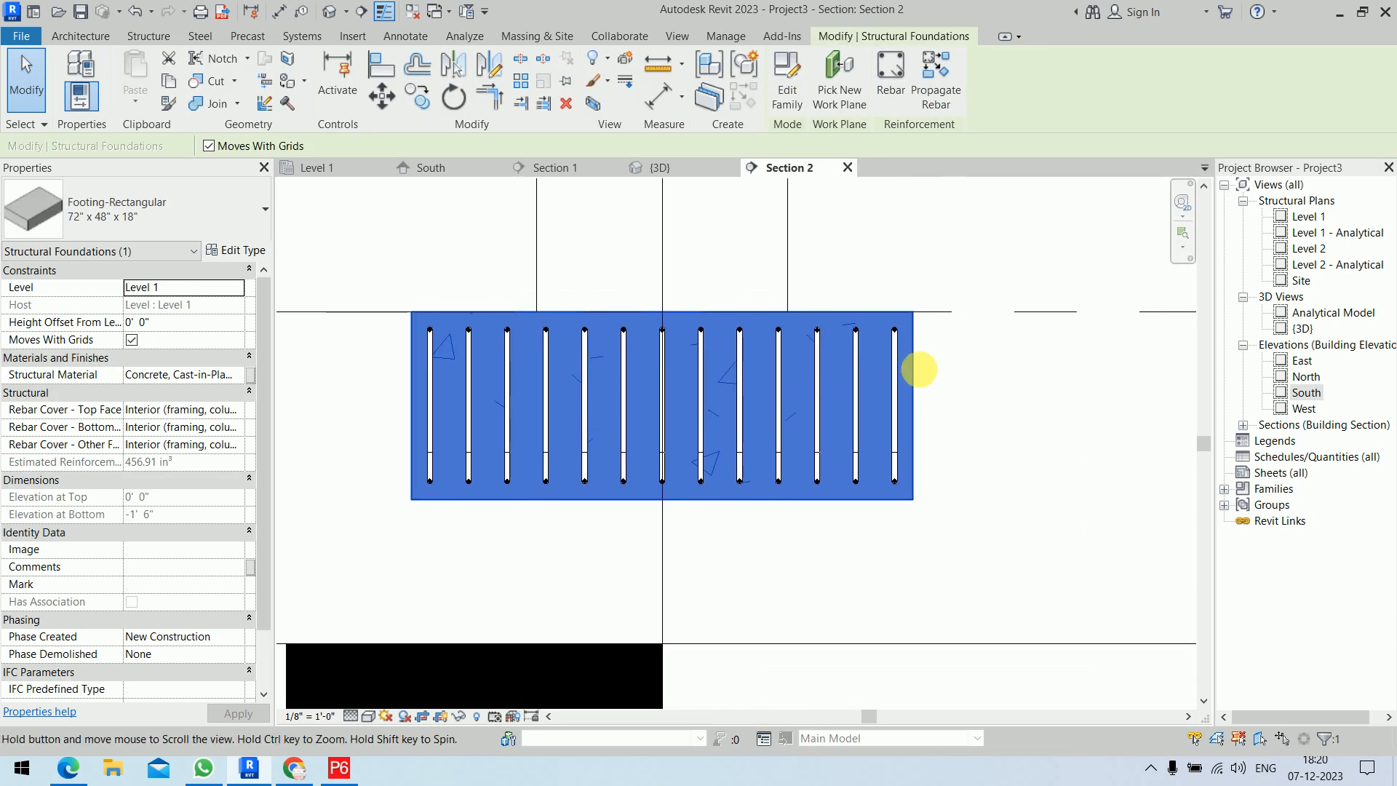
left_click(892, 94)
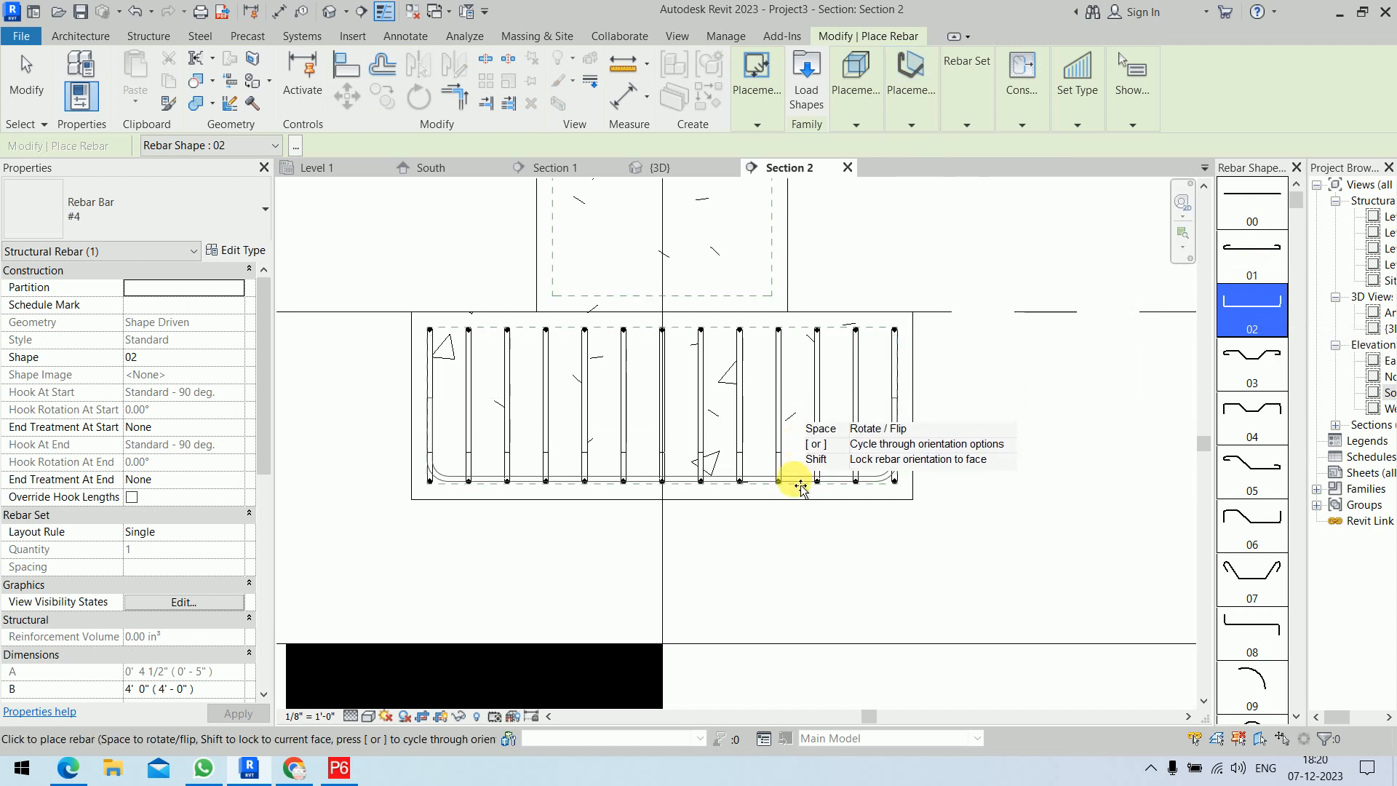
scroll(801, 483, "up", 4)
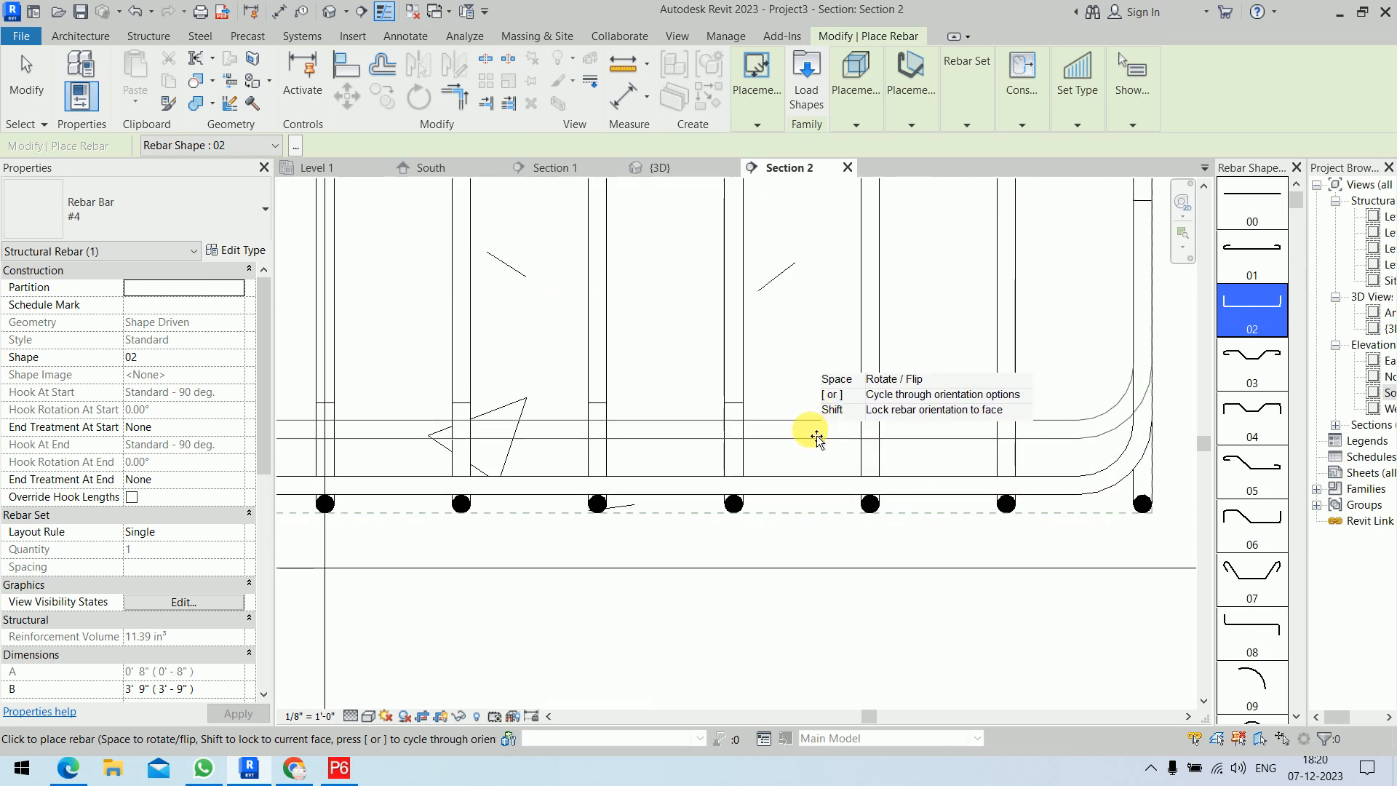
scroll(817, 437, "down", 5)
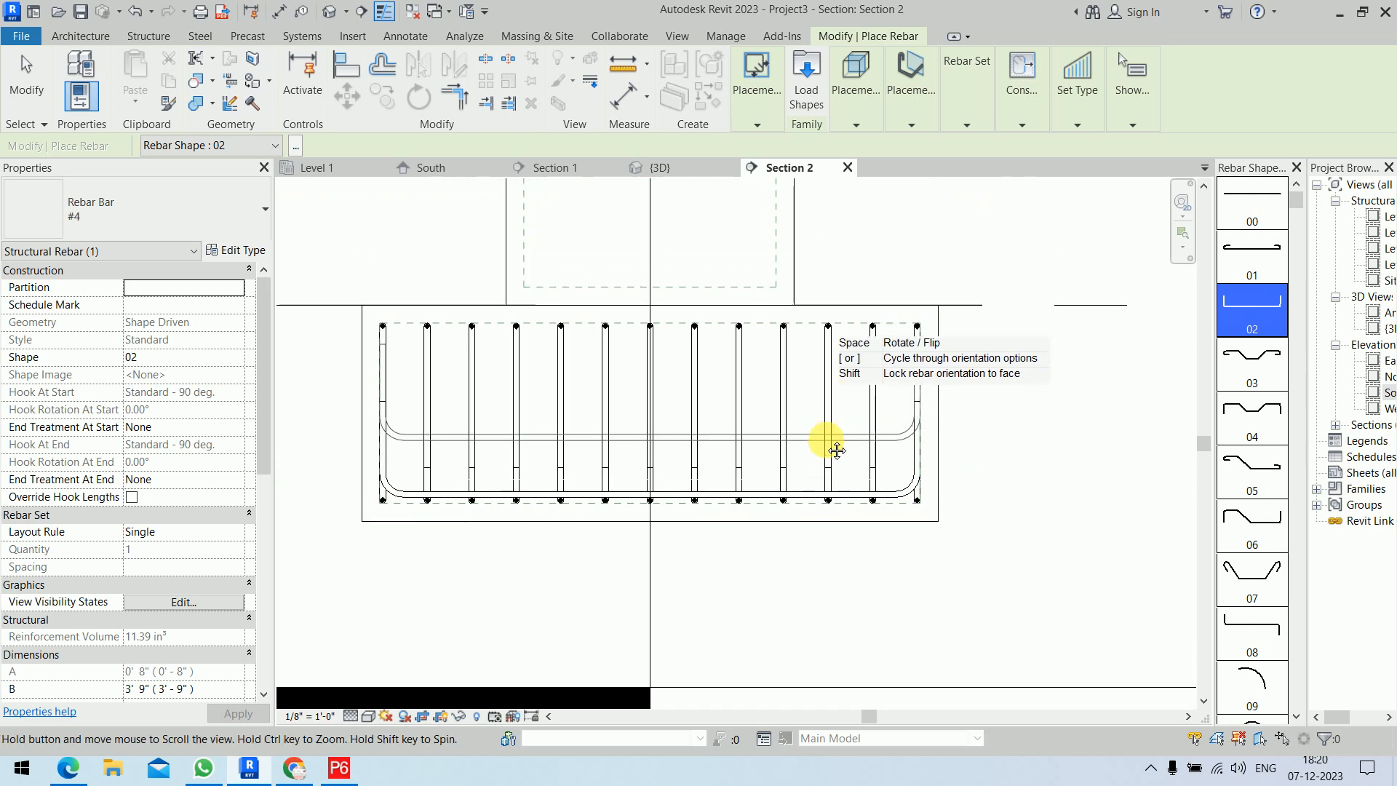
key("Escape")
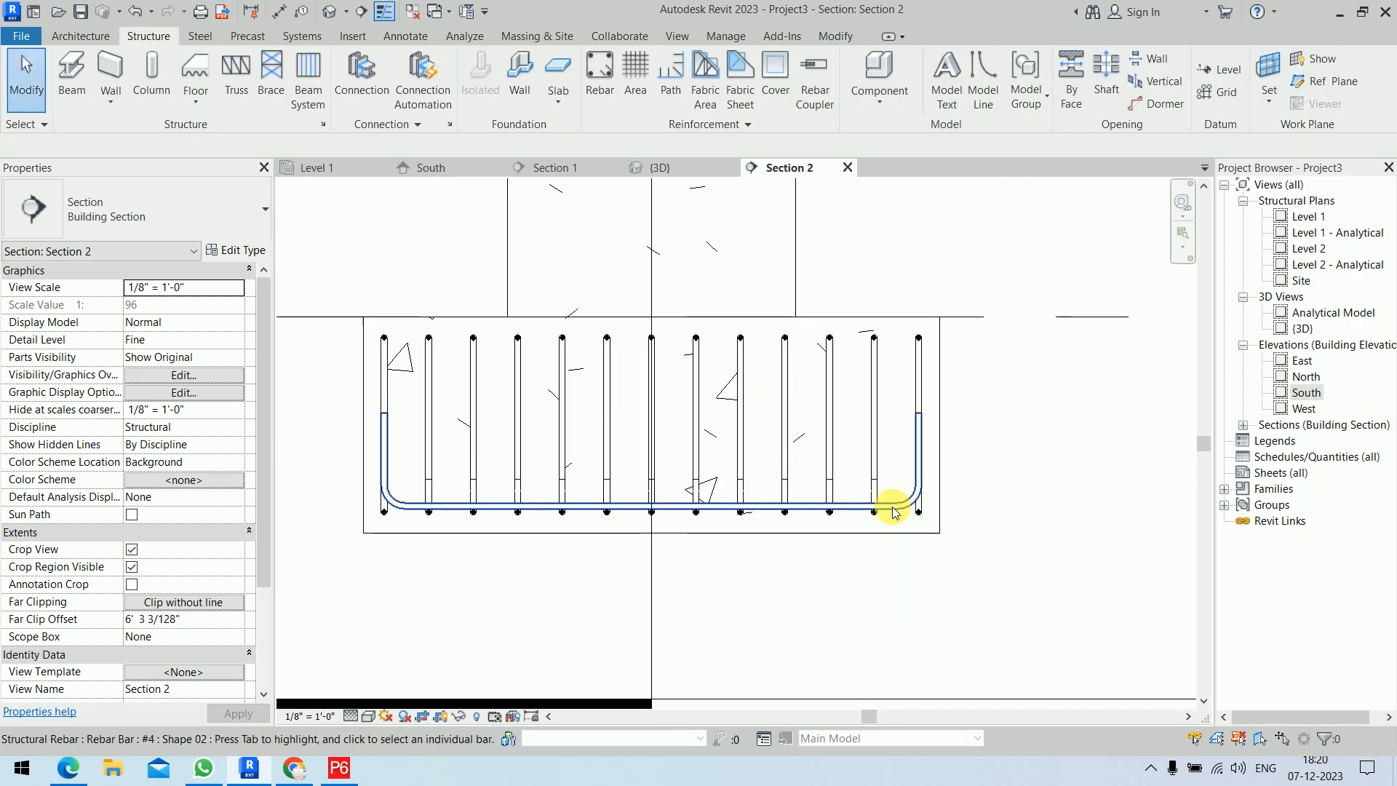
Change the newly placed lower hooked bar to the footing rebar type
left_click(894, 513)
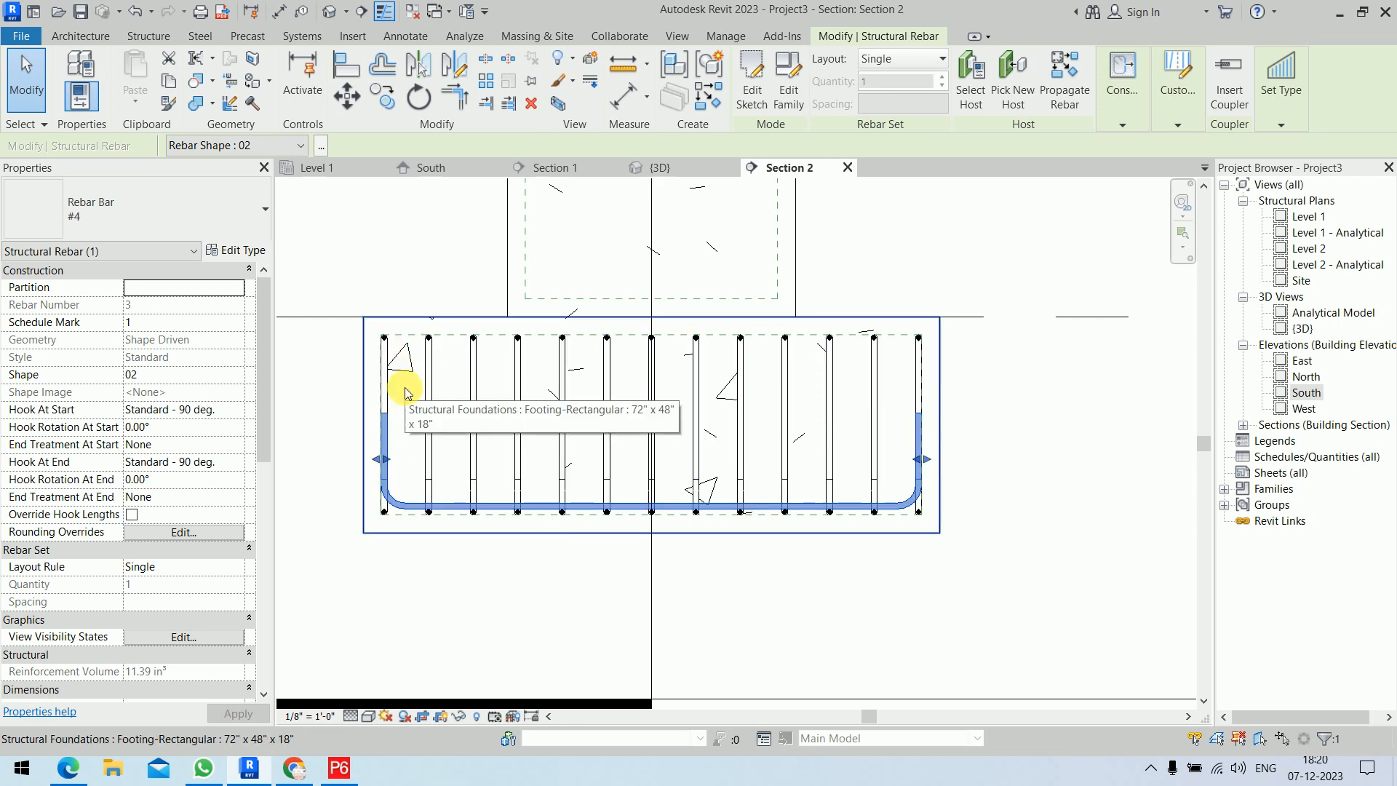
left_click(208, 209)
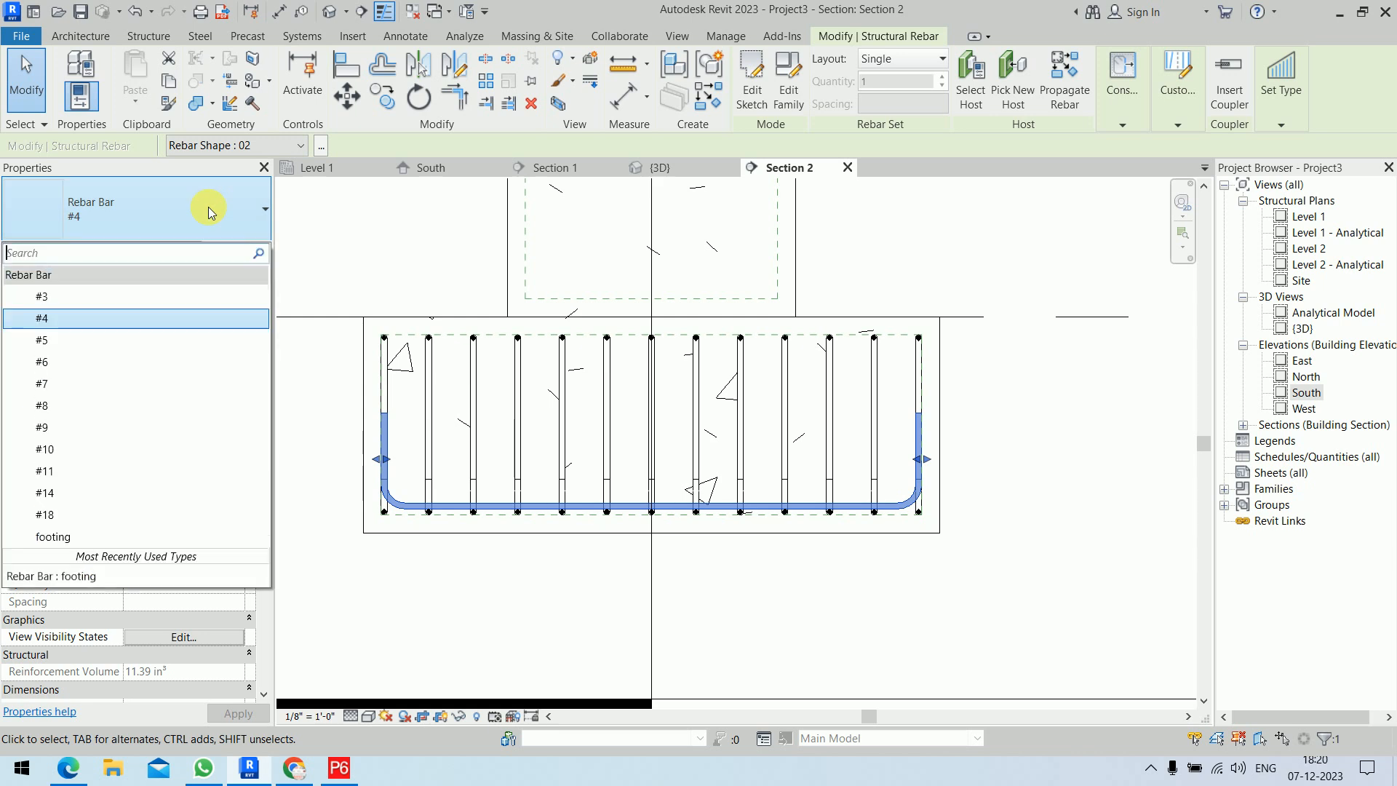
left_click(137, 534)
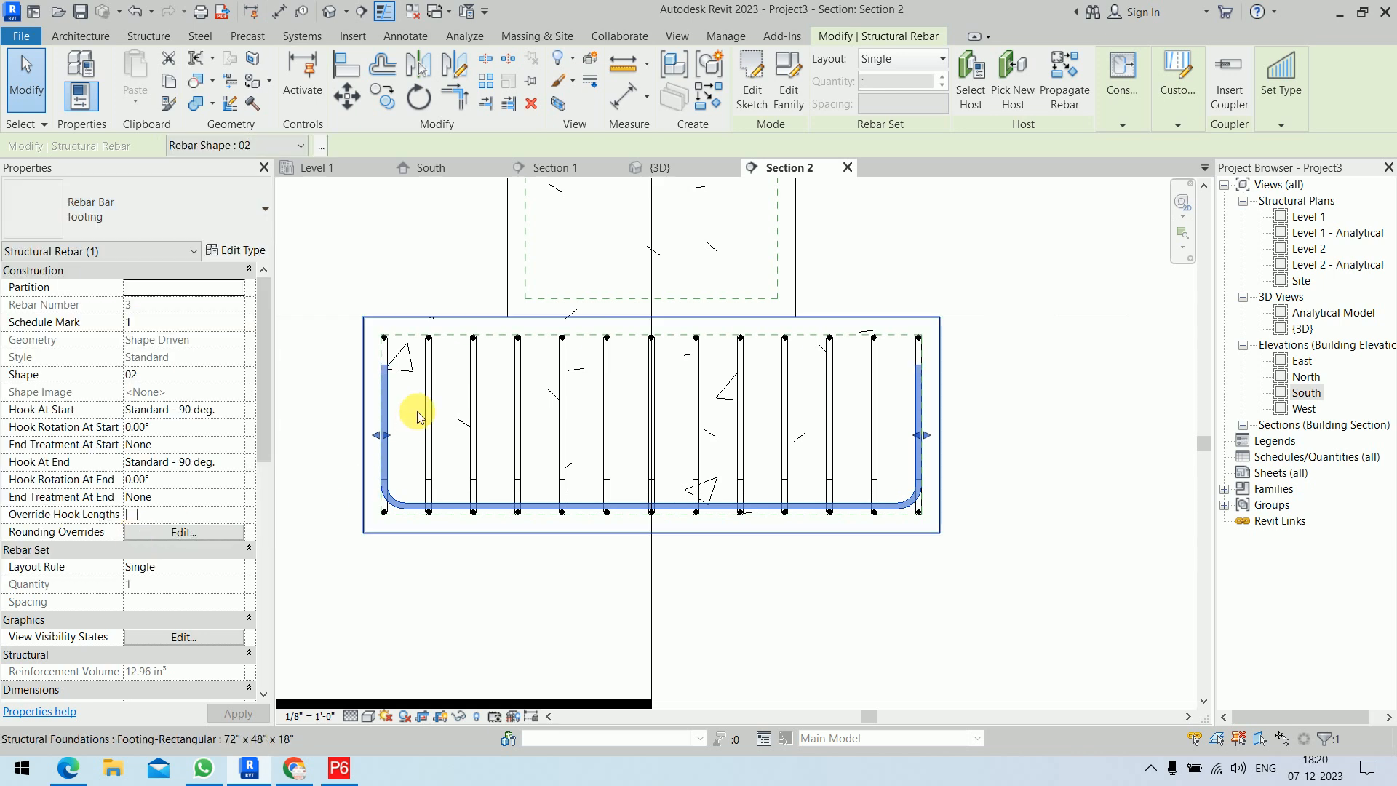
Move both vertical legs of the lower hooked bar slightly inward so they sit inside the outermost crossing bars
scroll(393, 422, "up", 2)
left_click_drag(373, 449, 380, 456)
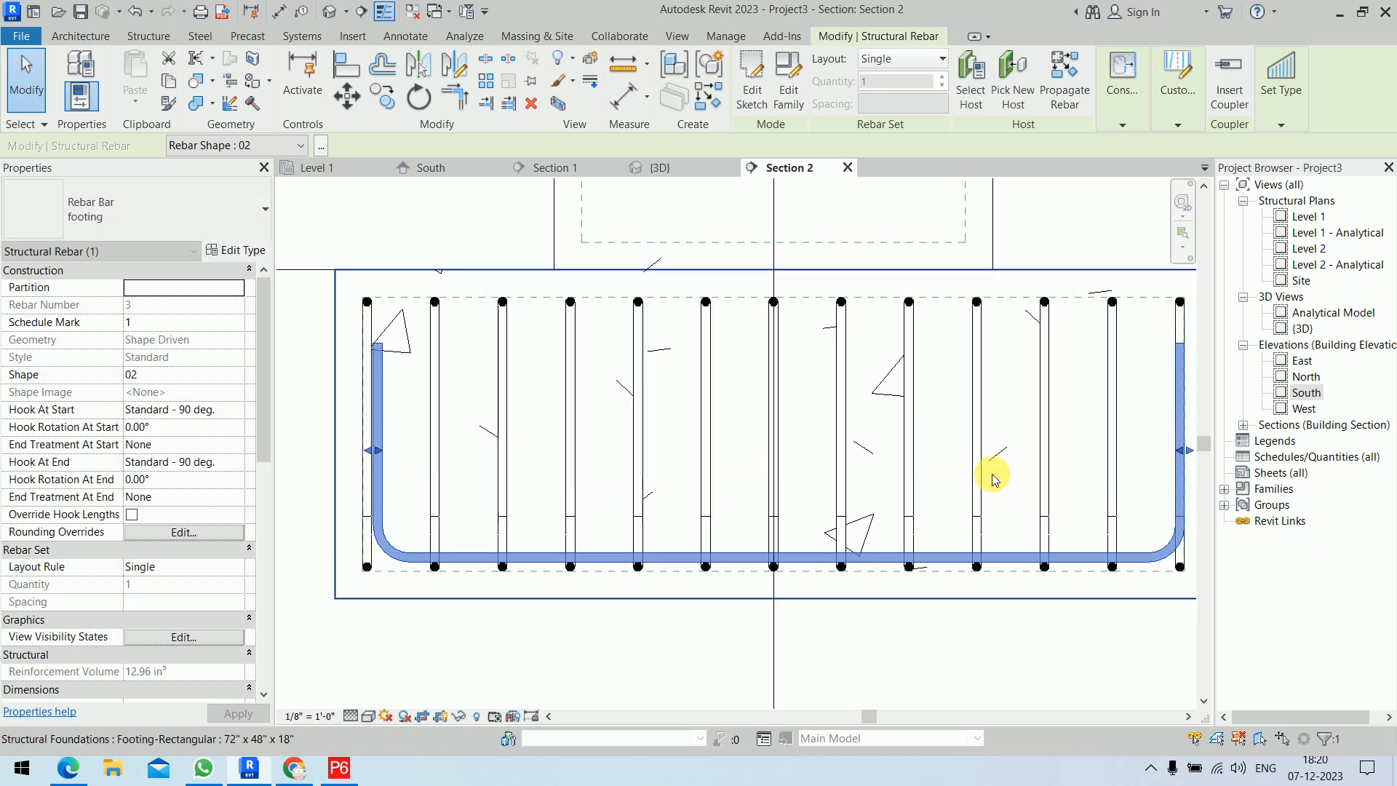
scroll(666, 466, "up", 4)
mouse_move(750, 445)
left_mouse_down()
mouse_move(716, 446)
mouse_move(735, 449)
left_mouse_up()
left_click(1015, 425)
scroll(1019, 430, "down", 5)
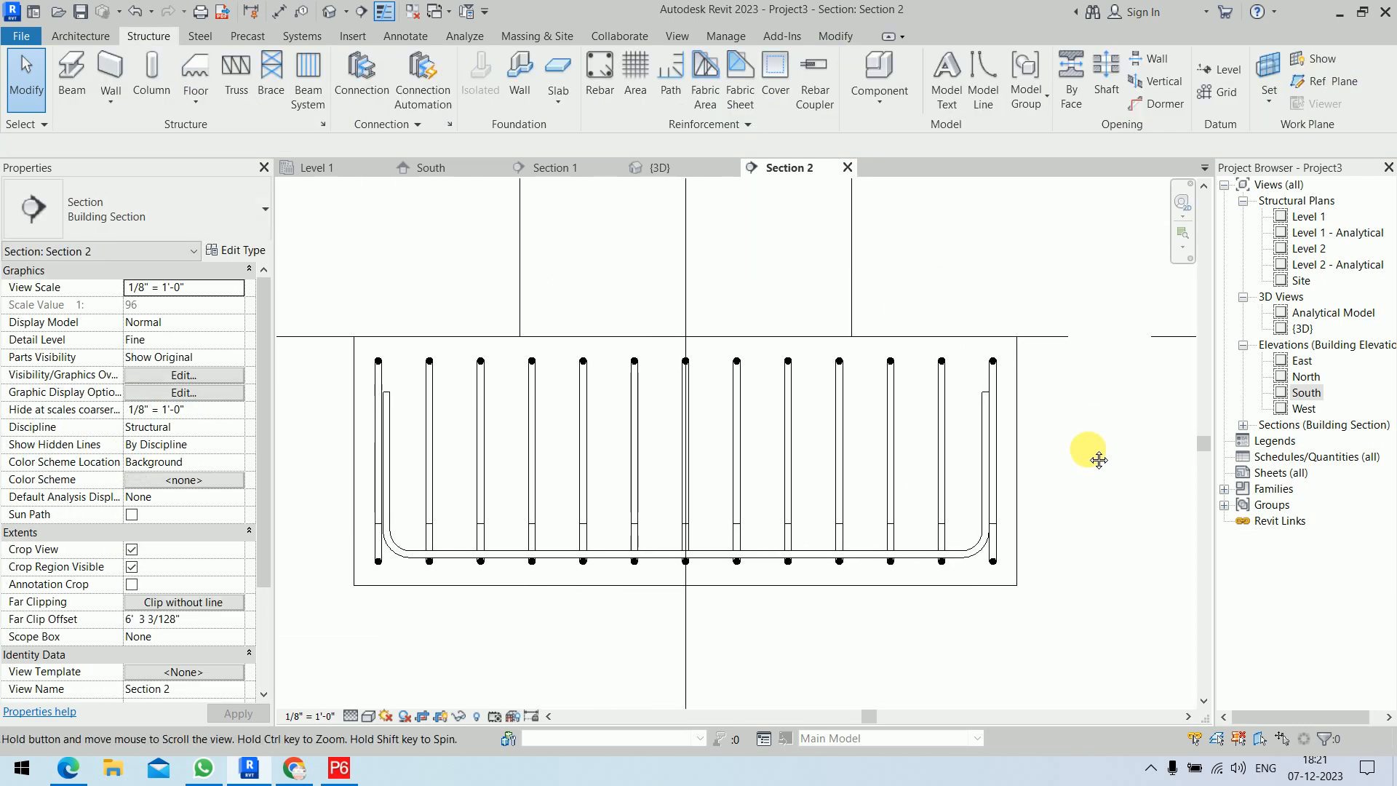
scroll(1088, 448, "down", 1)
middle_click_drag(1076, 449, 1030, 450)
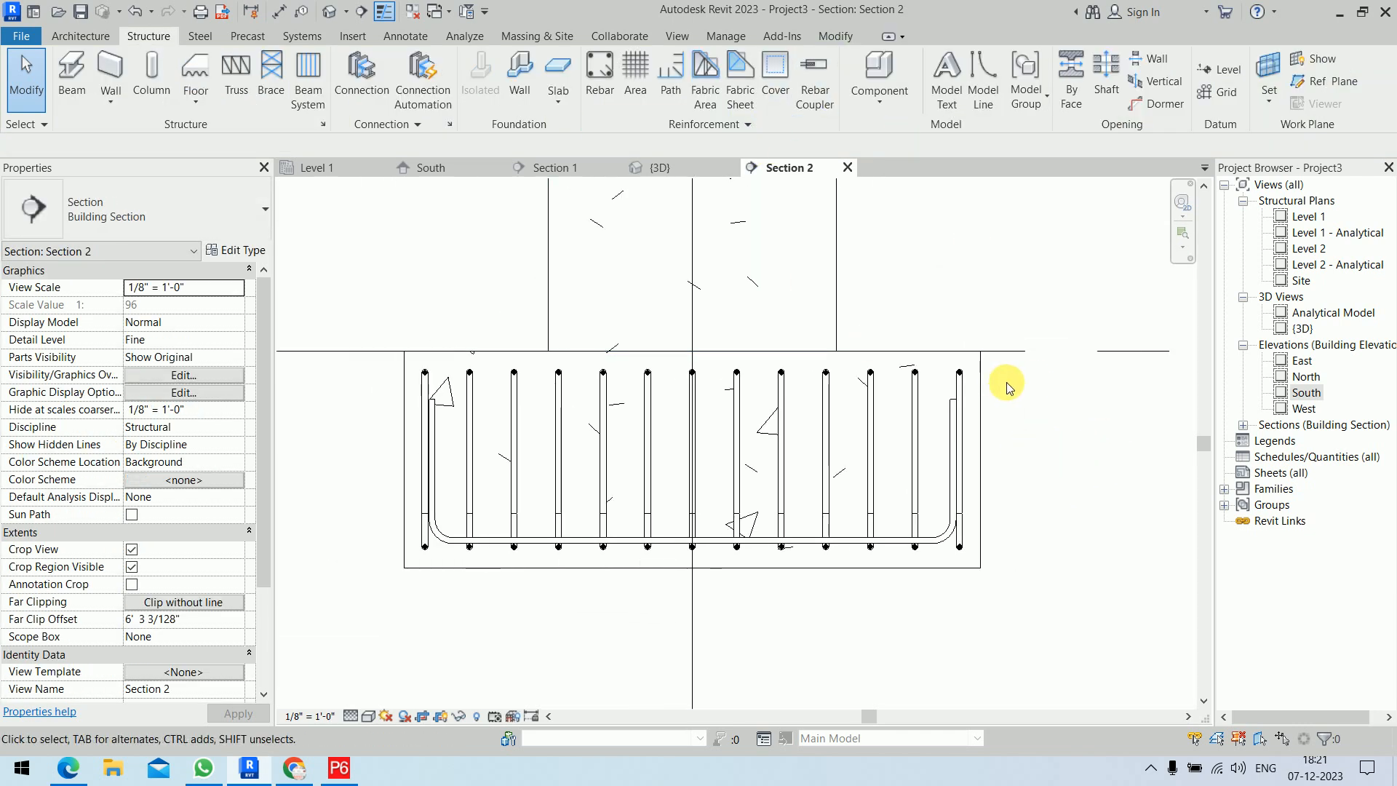
Place a #4 shape 02 rebar in the footing just below the existing top bars, with its hooks pointing down
left_click(983, 377)
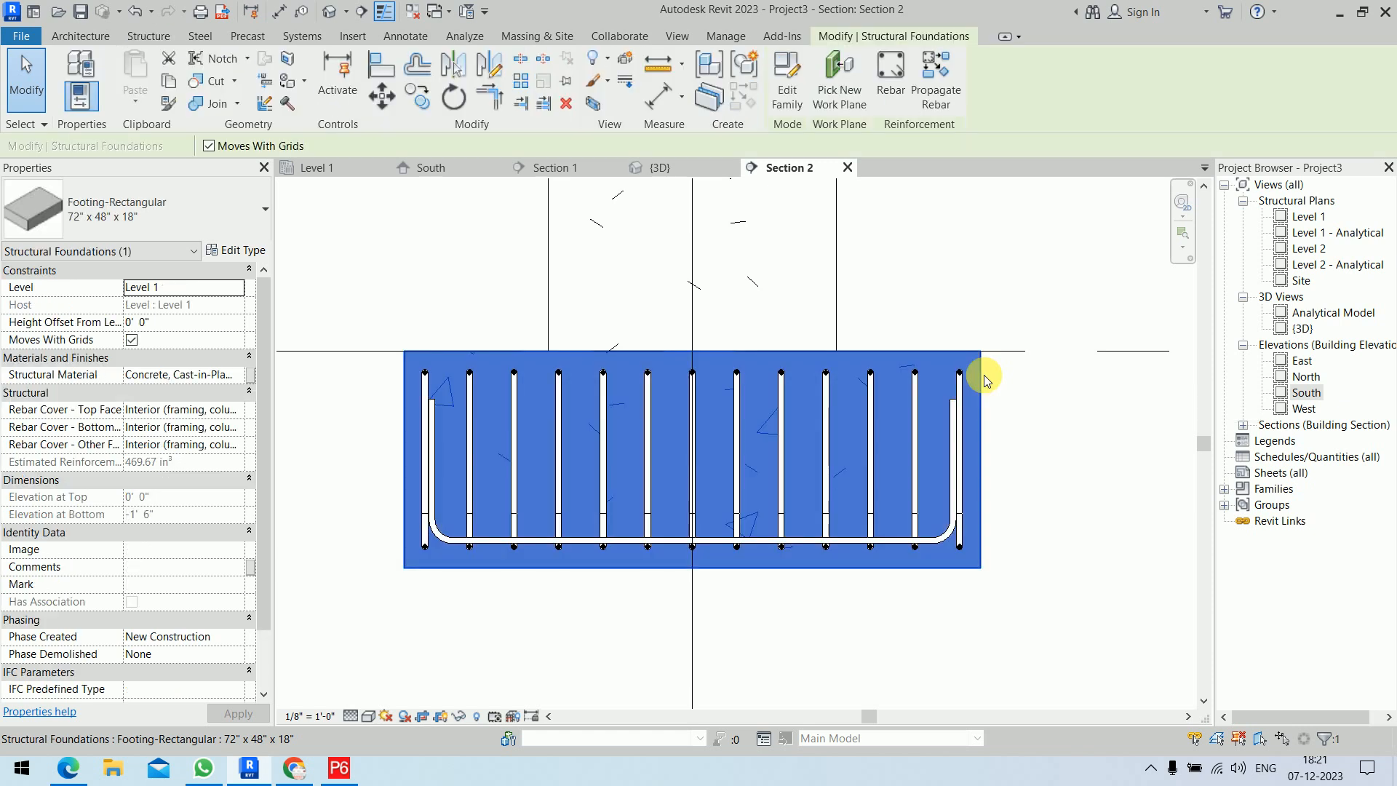
left_click(883, 101)
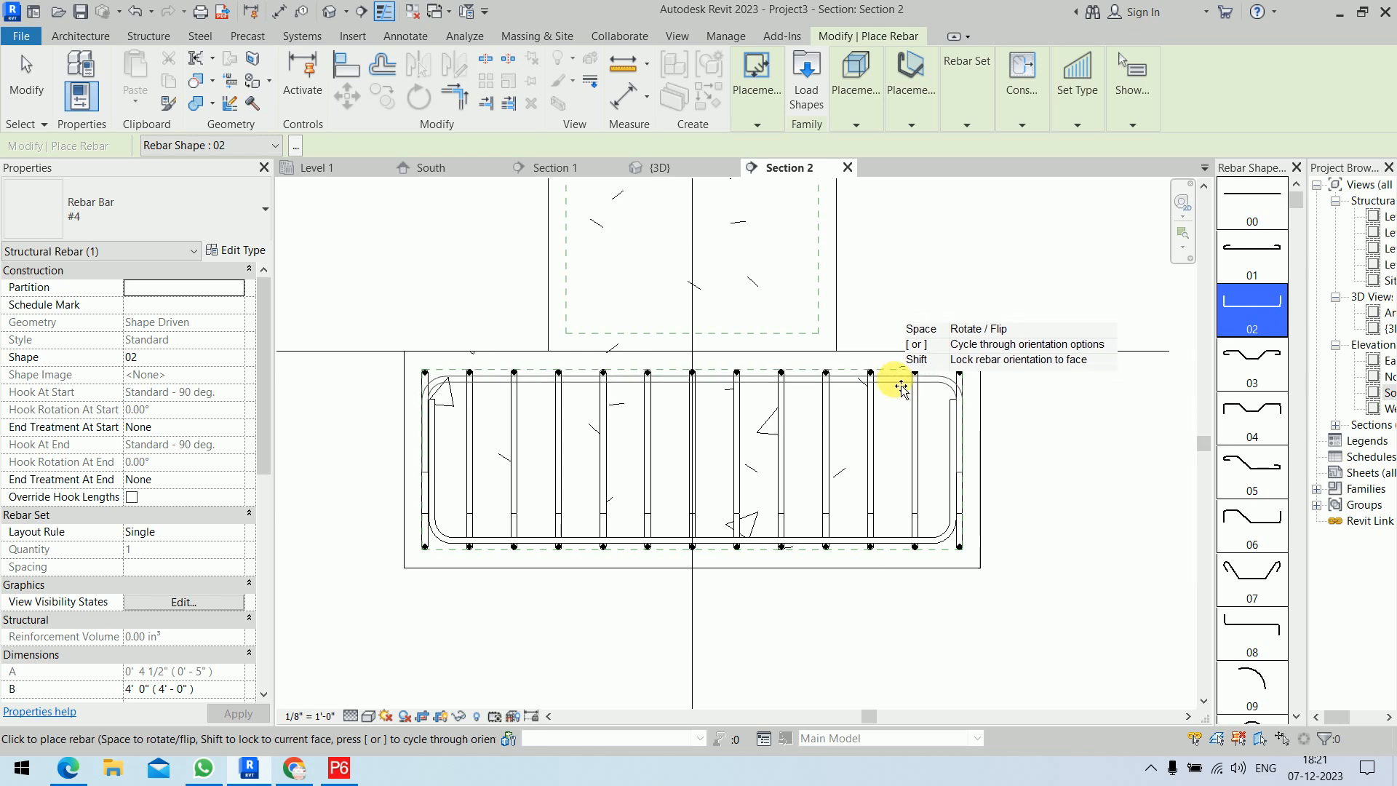
scroll(904, 384, "up", 5)
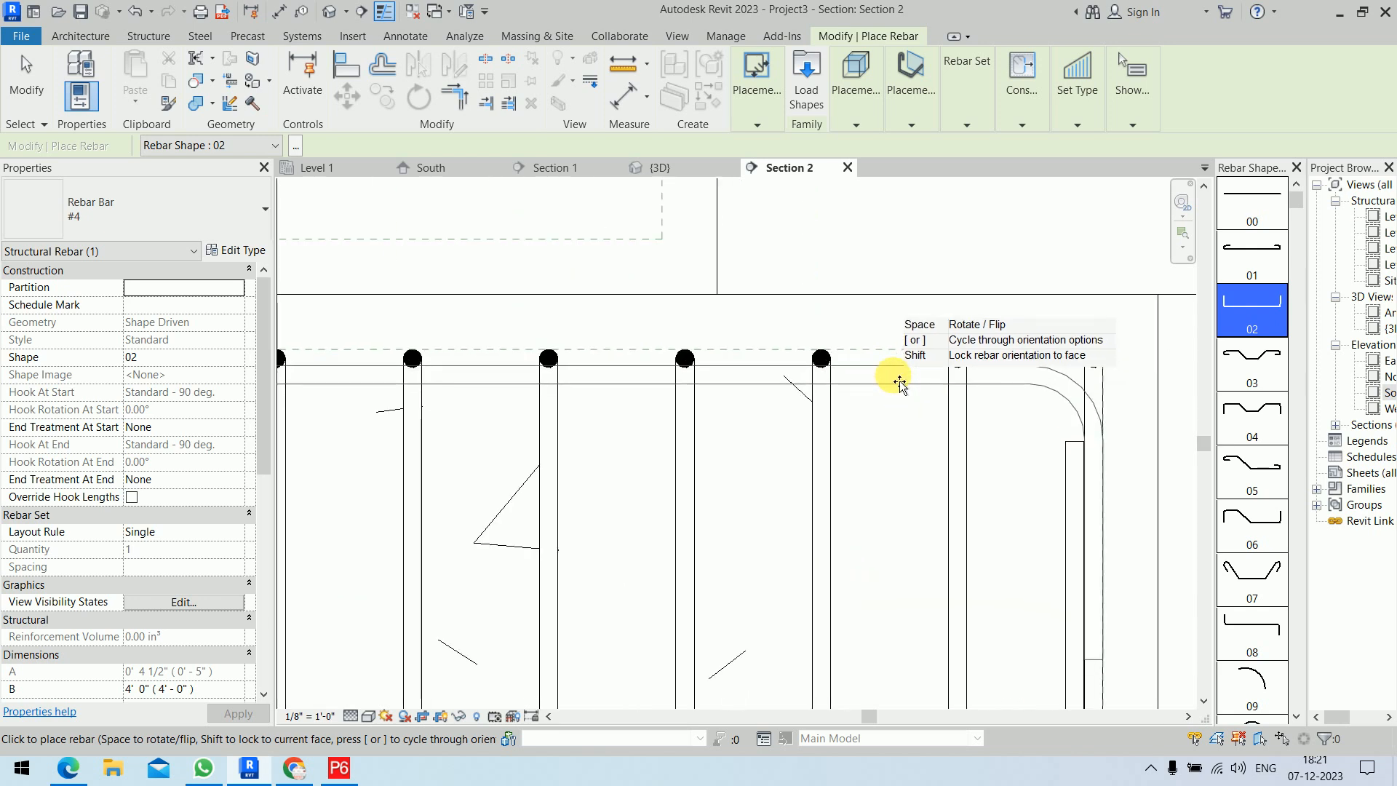
scroll(901, 379, "down", 5)
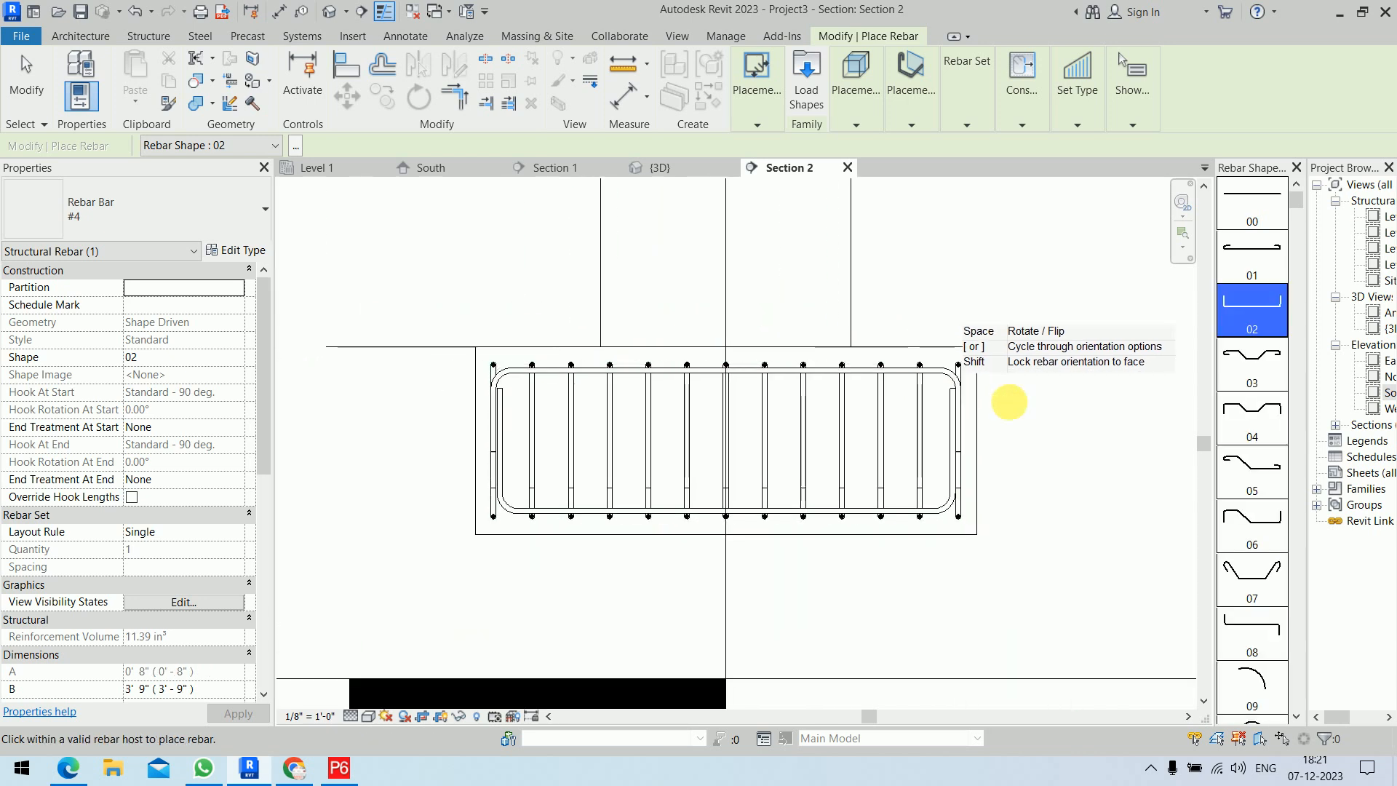
key("Escape")
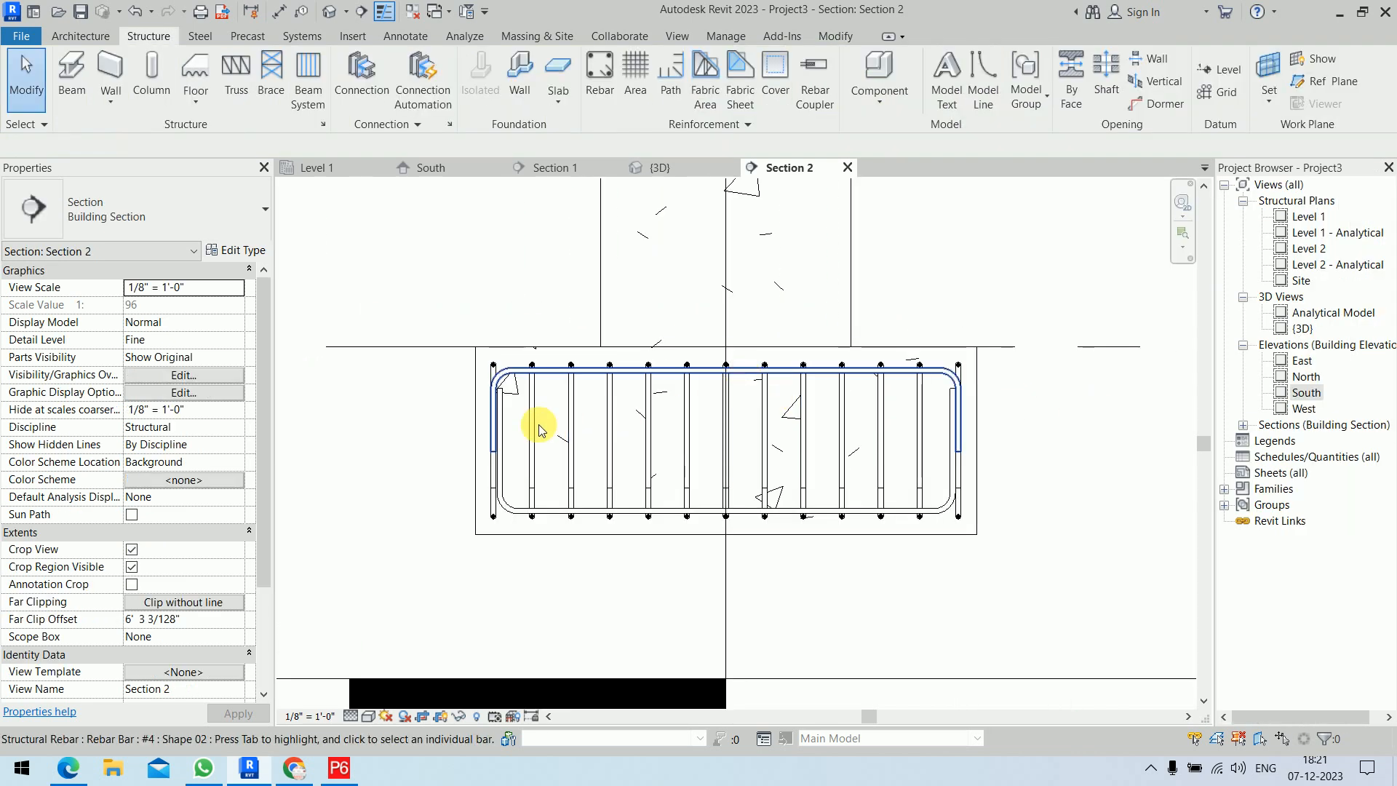
Move both vertical legs of the upper hooked bar inward so they sit inside the lower bar's legs
left_click(495, 437)
scroll(495, 437, "up", 4)
left_click_drag(501, 369, 540, 380)
scroll(744, 425, "down", 2)
middle_click_drag(880, 443, 586, 446)
middle_click_drag(999, 449, 601, 427)
scroll(789, 419, "up", 2)
left_click_drag(838, 332, 808, 336)
left_click(959, 439)
scroll(989, 419, "down", 2)
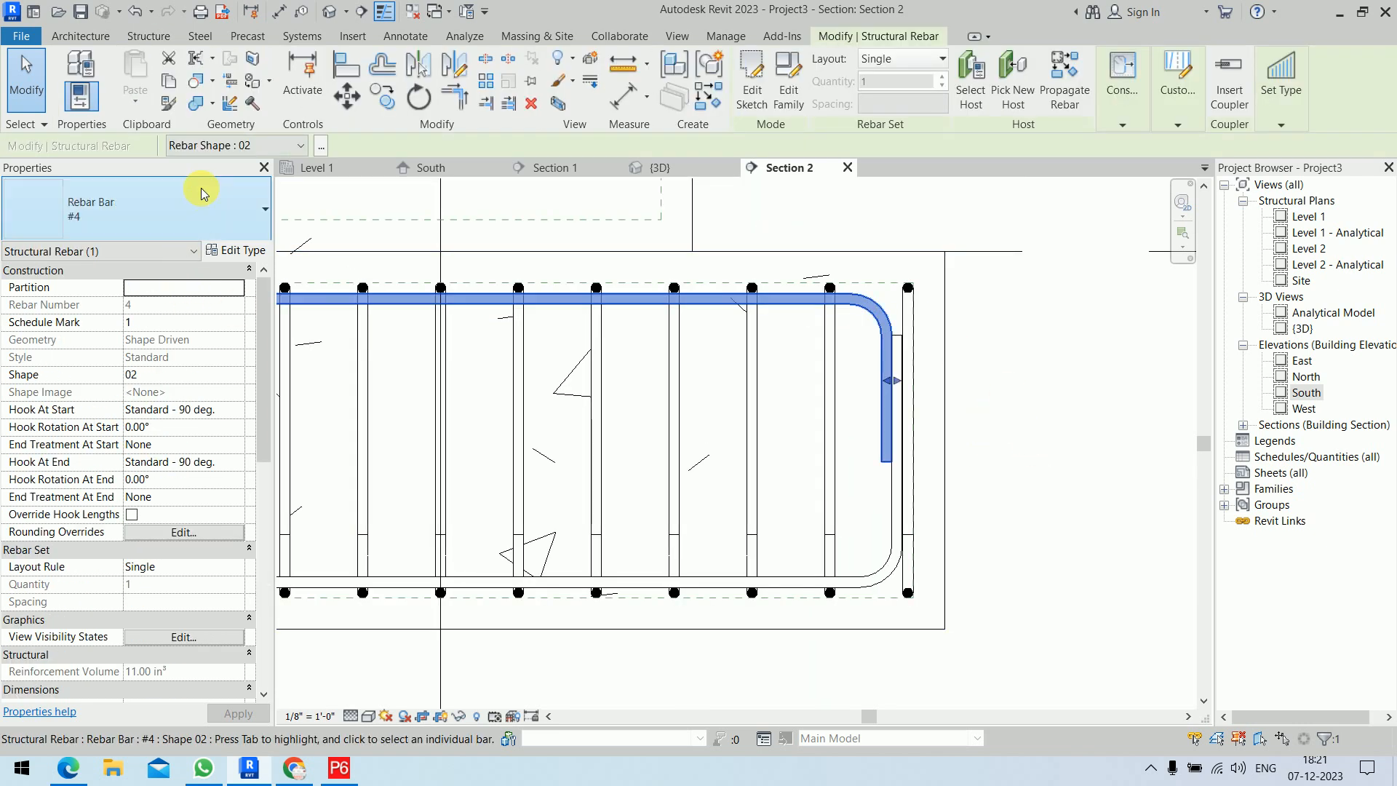
Change the upper hooked bar to the footing rebar type
left_click(196, 209)
left_click(106, 539)
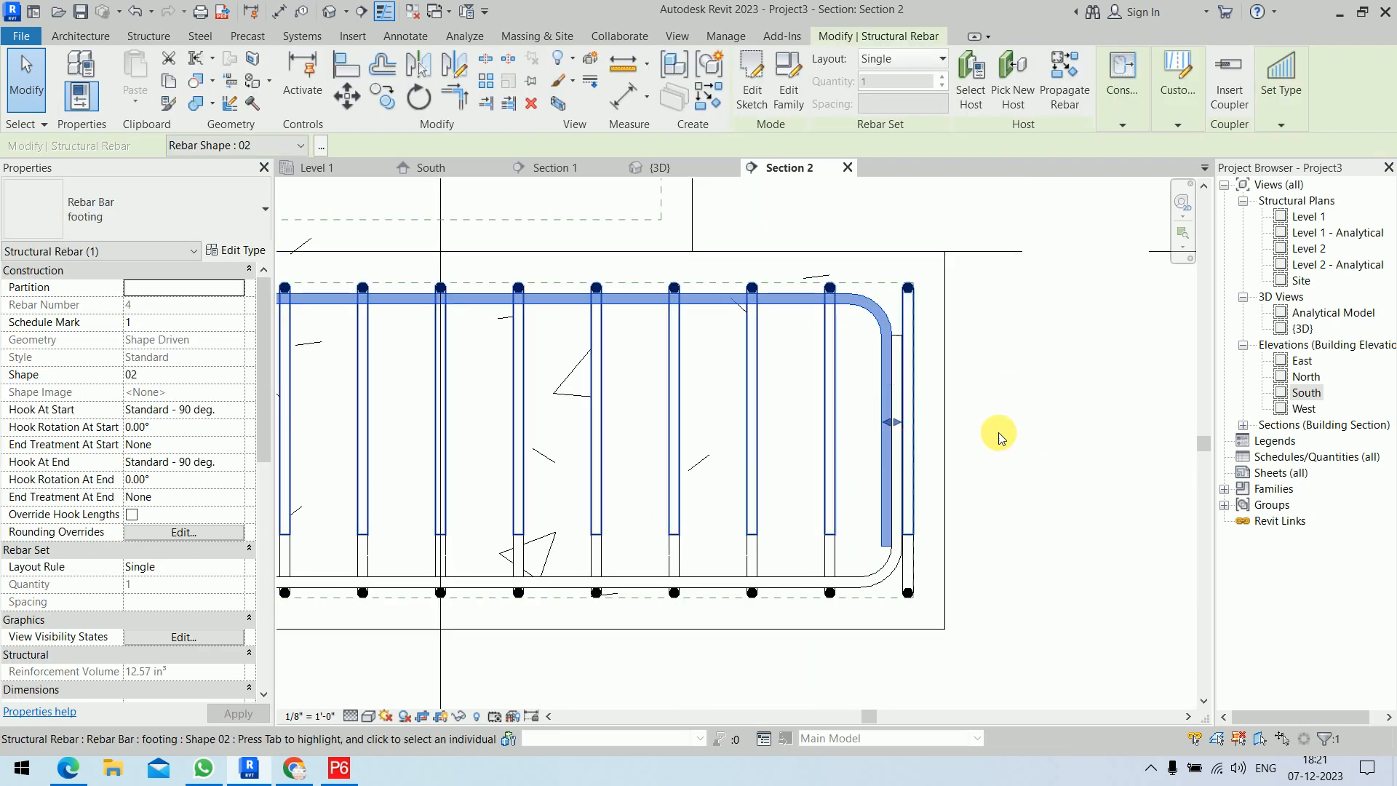
left_click(1008, 429)
scroll(1003, 429, "down", 2)
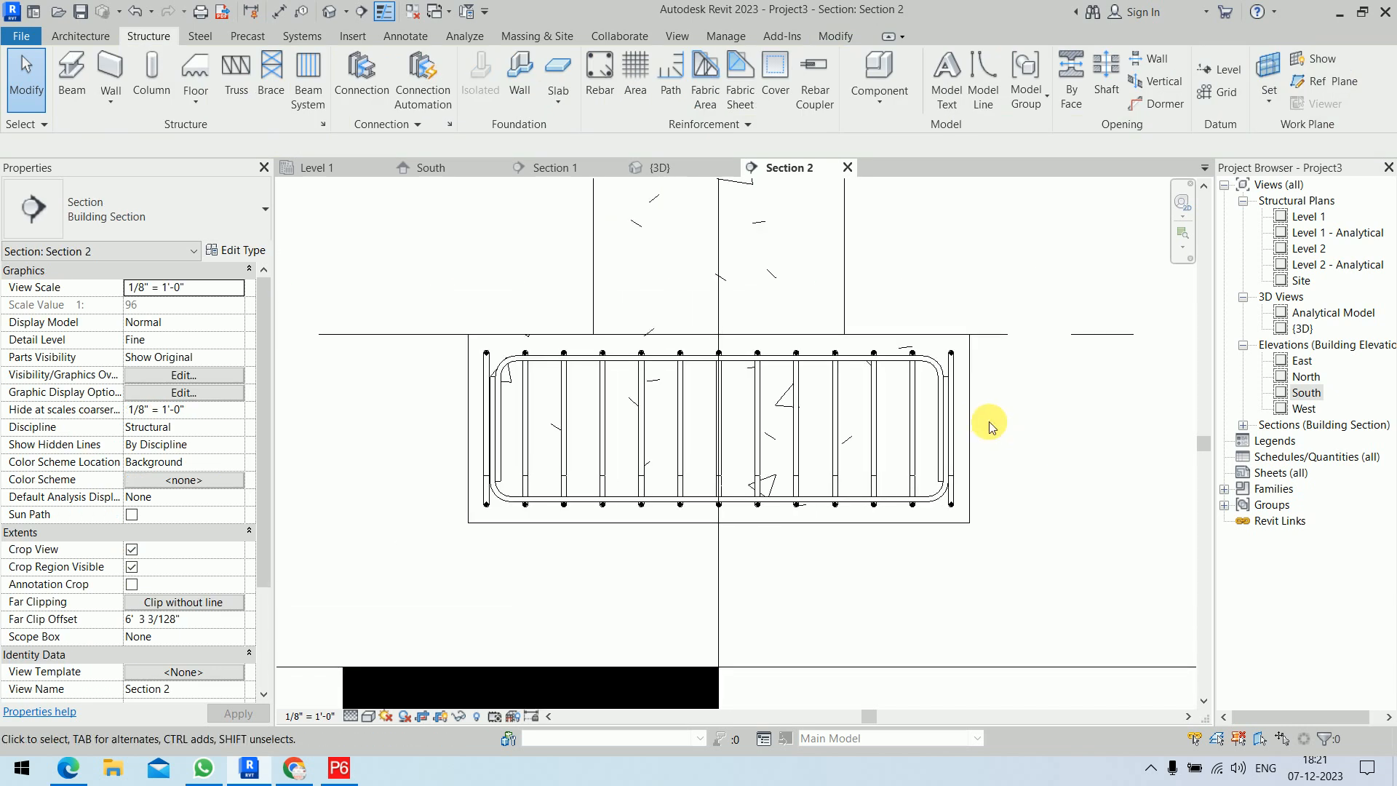
Duplicate the rebar type of the upper and lower hooked bars as footing 2
scroll(575, 422, "up", 4)
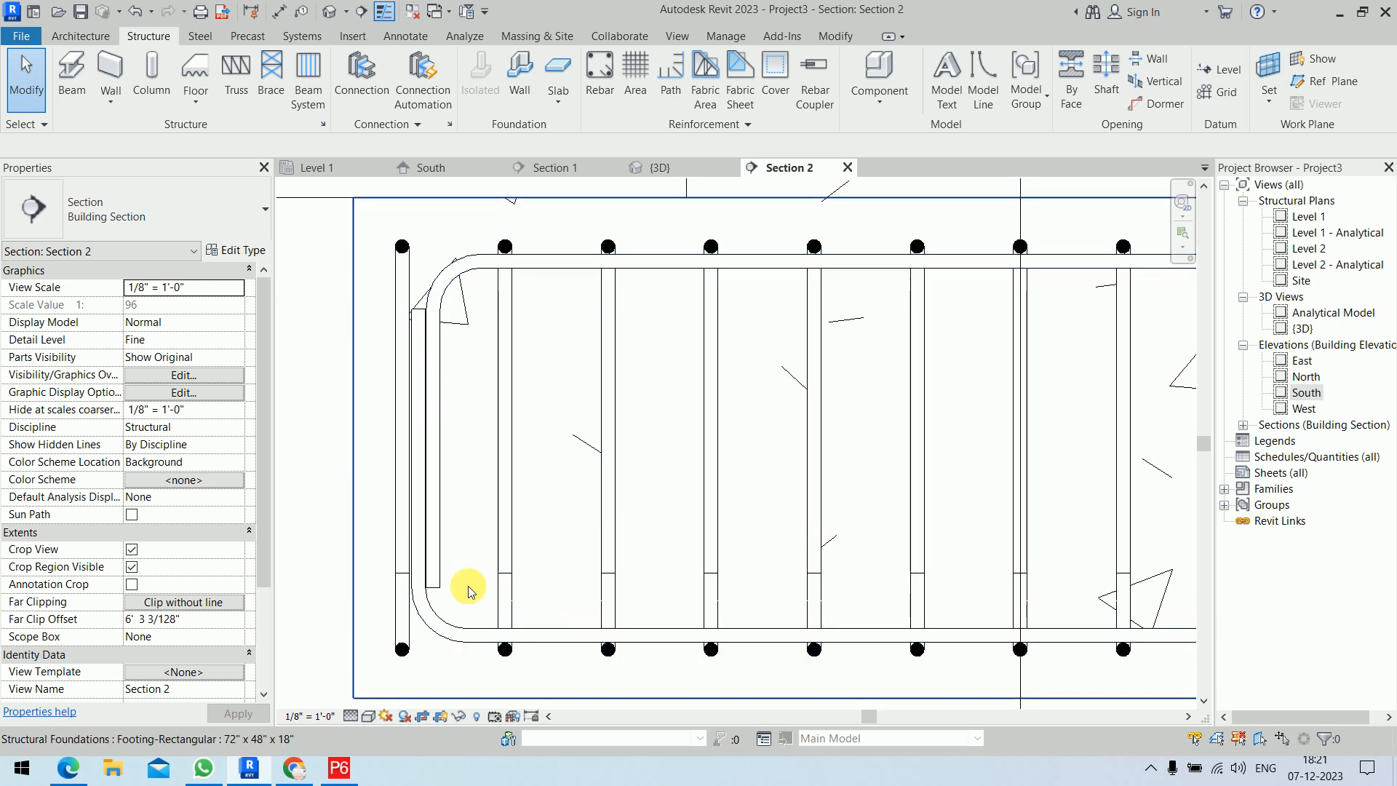
scroll(436, 604, "up", 3)
scroll(437, 604, "up", 2)
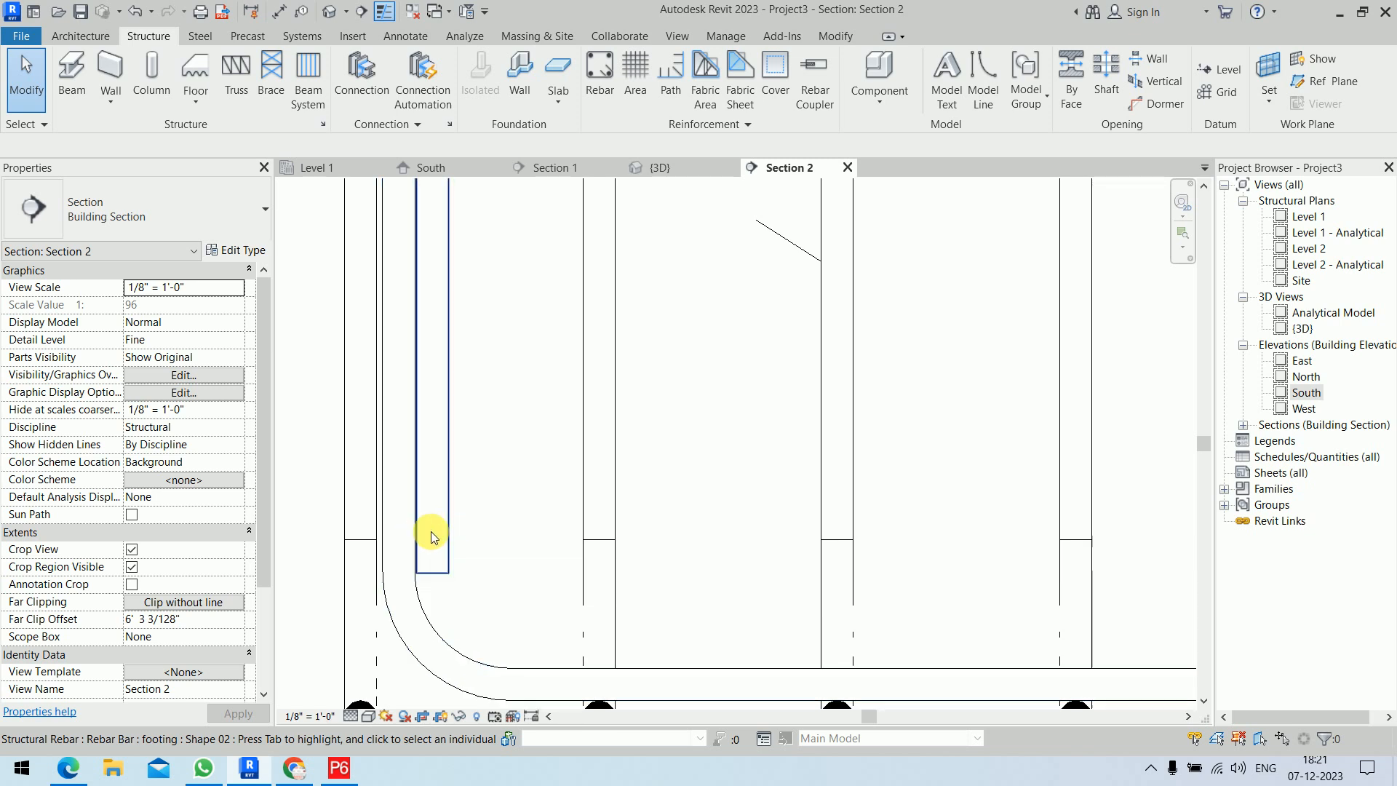
left_click(442, 490)
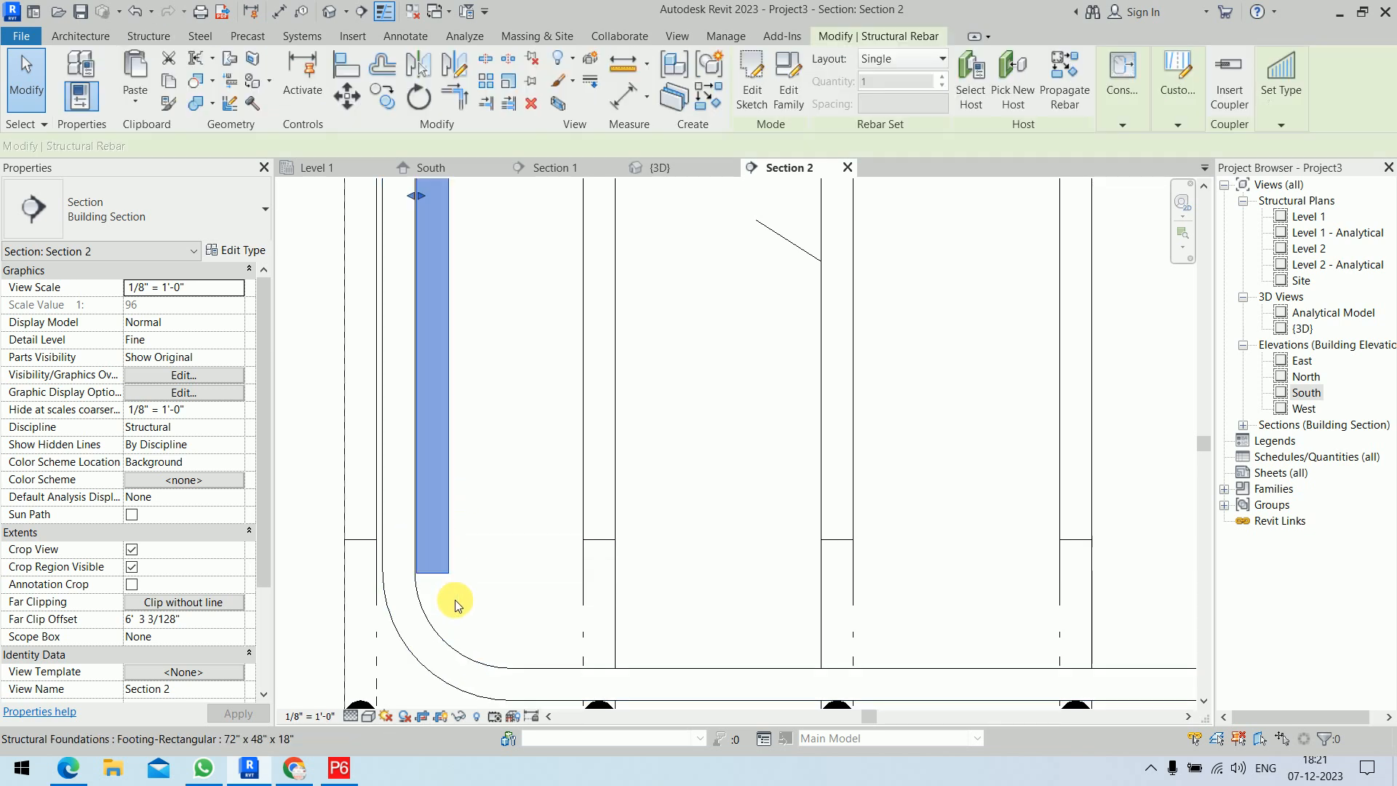
left_click(439, 636)
left_click(439, 636, "ctrl")
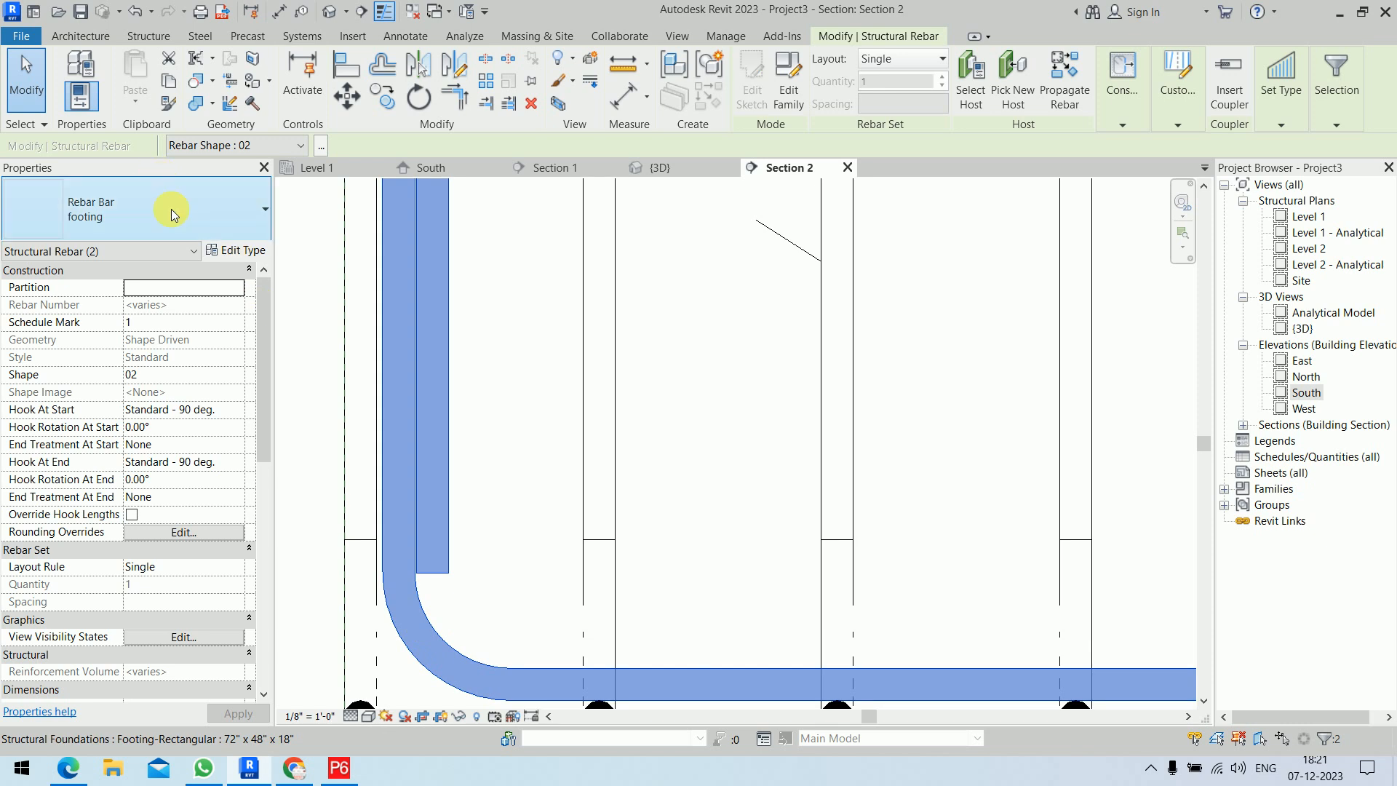
left_click(235, 250)
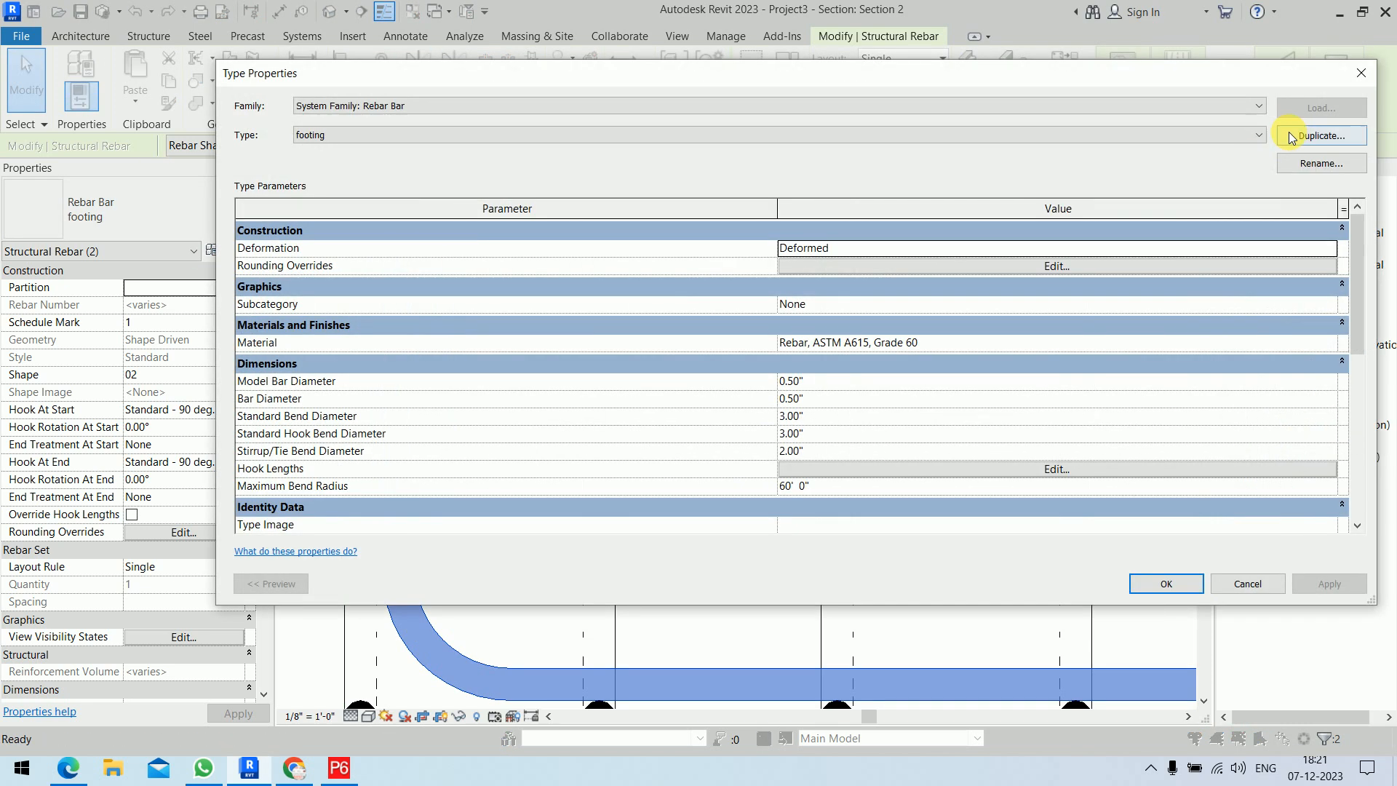
left_click(1306, 135)
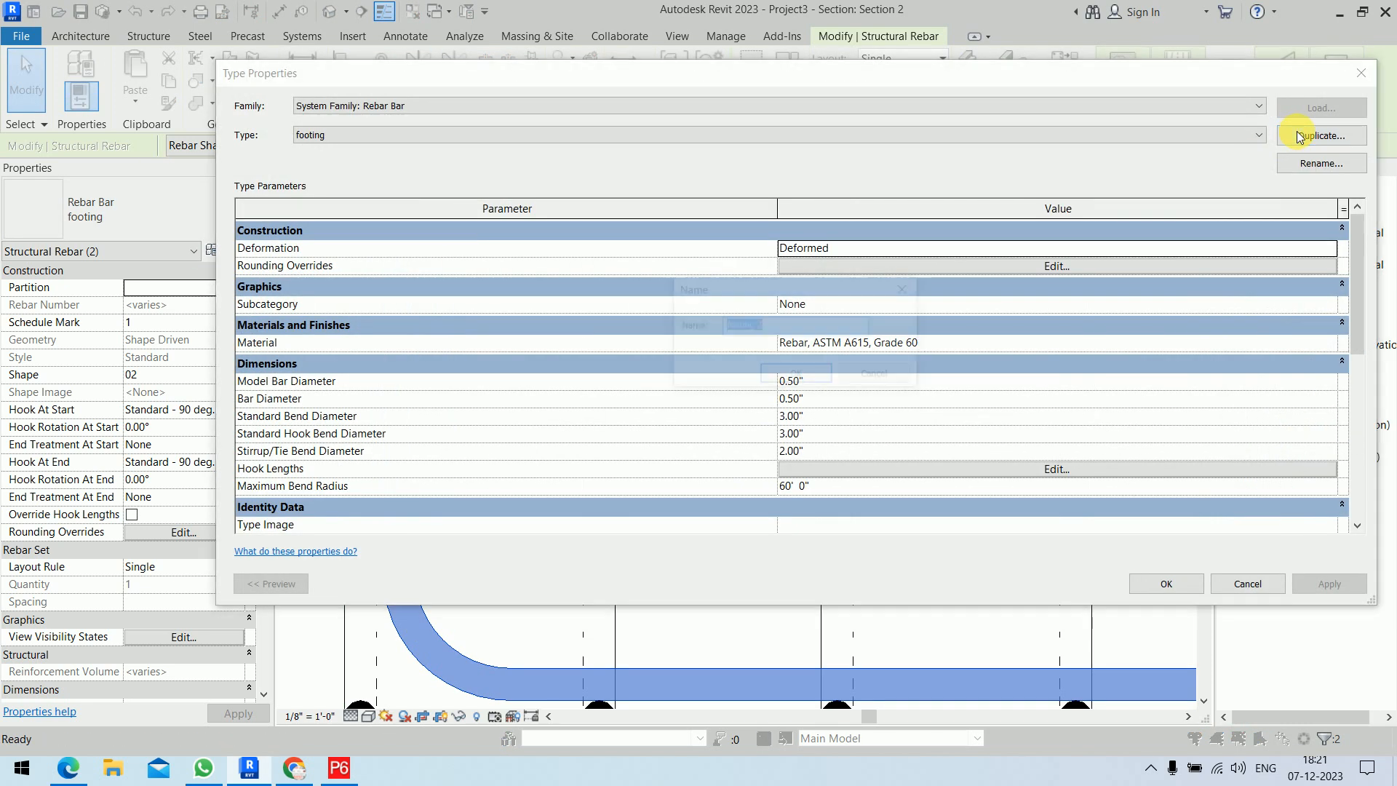
left_click(792, 377)
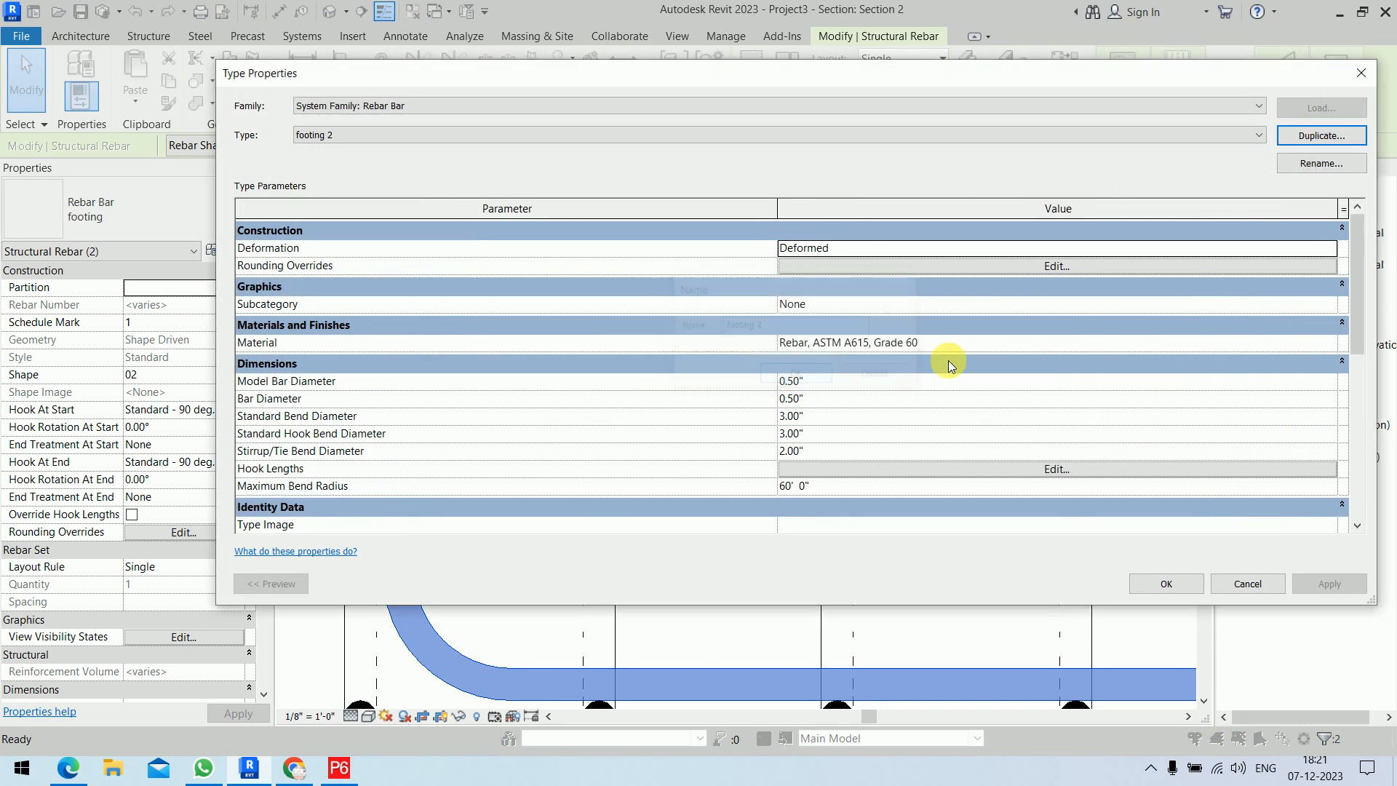
Set the Standard - 90 deg. hook length of the footing 2 rebar type to 10 inches
left_click(1045, 471)
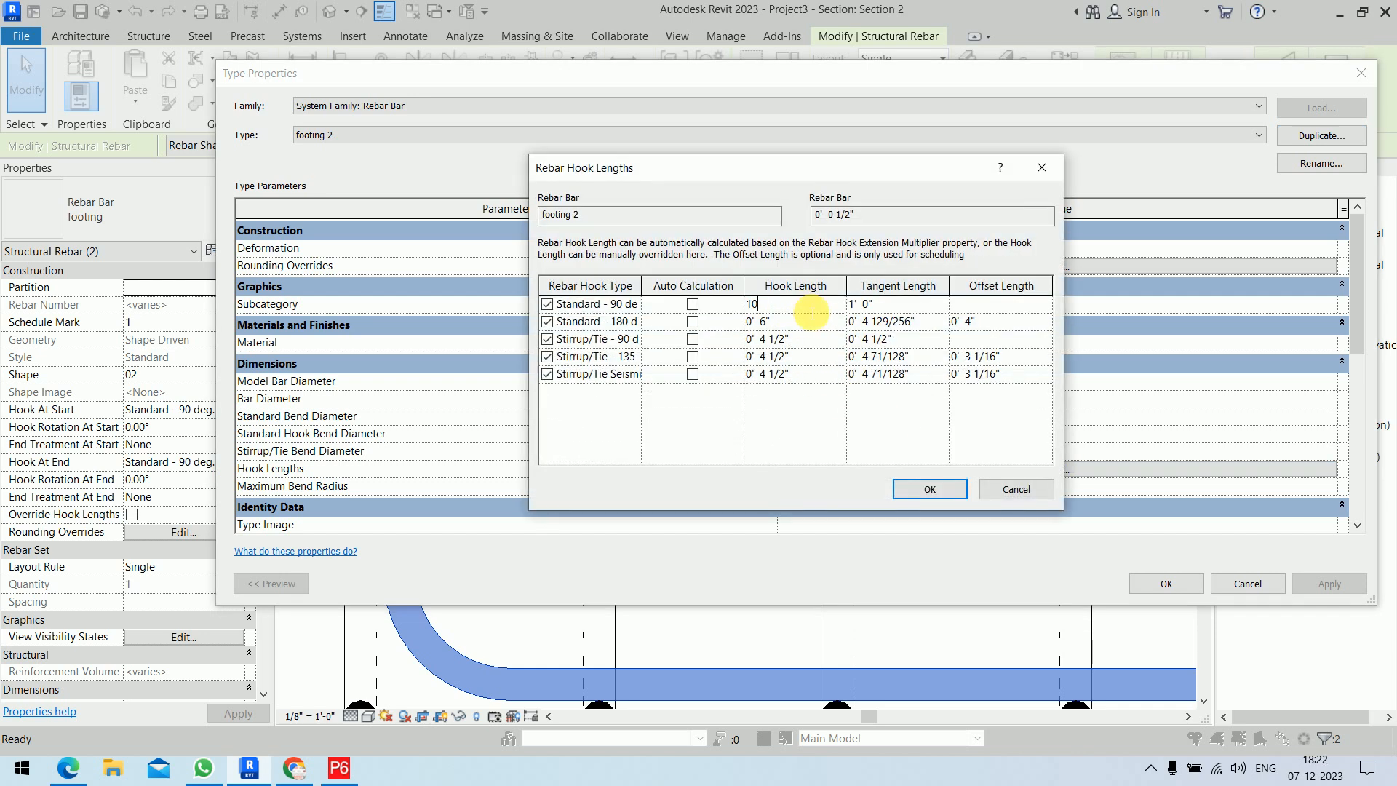
left_click(963, 491)
left_click(1164, 583)
scroll(746, 417, "down", 11)
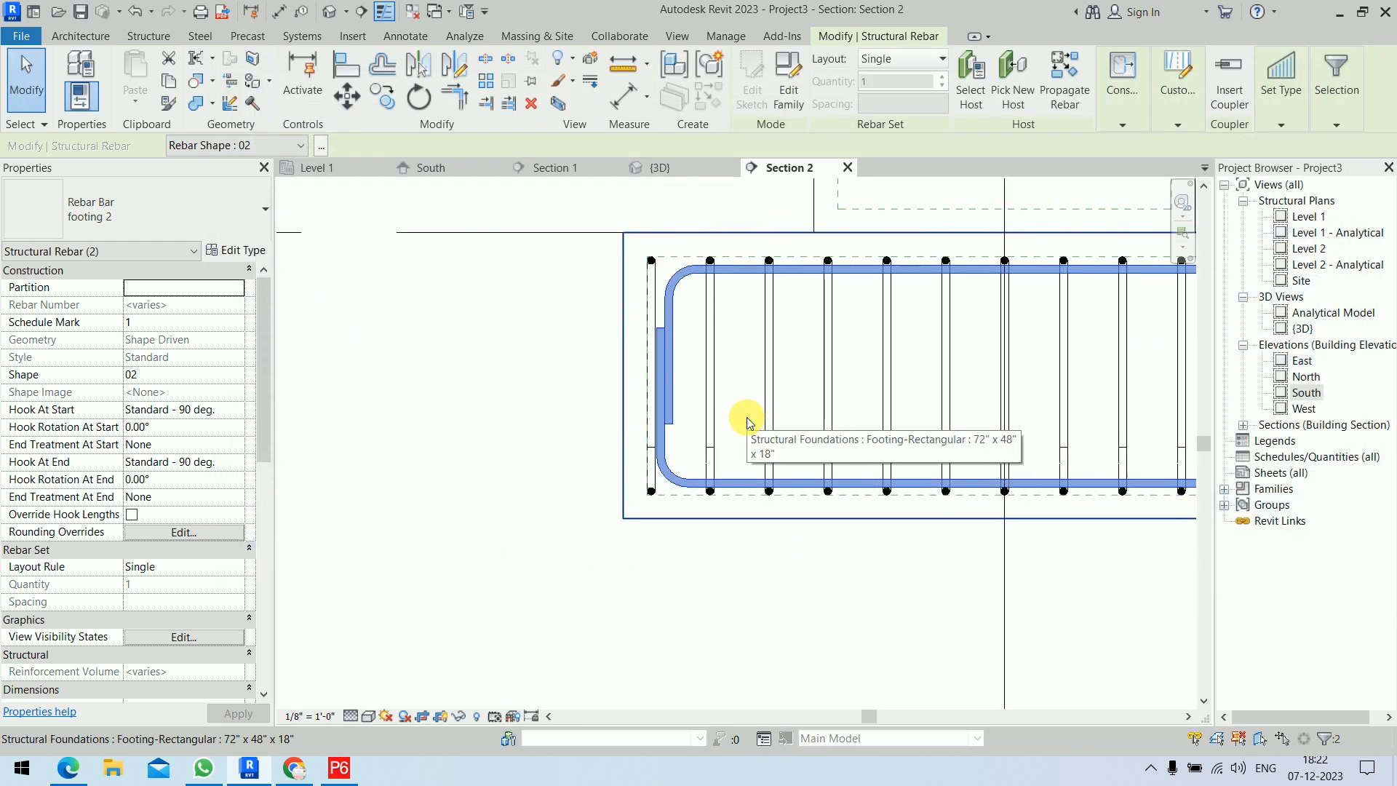
middle_click_drag(695, 409, 405, 409)
scroll(457, 410, "down", 2)
left_click(959, 485)
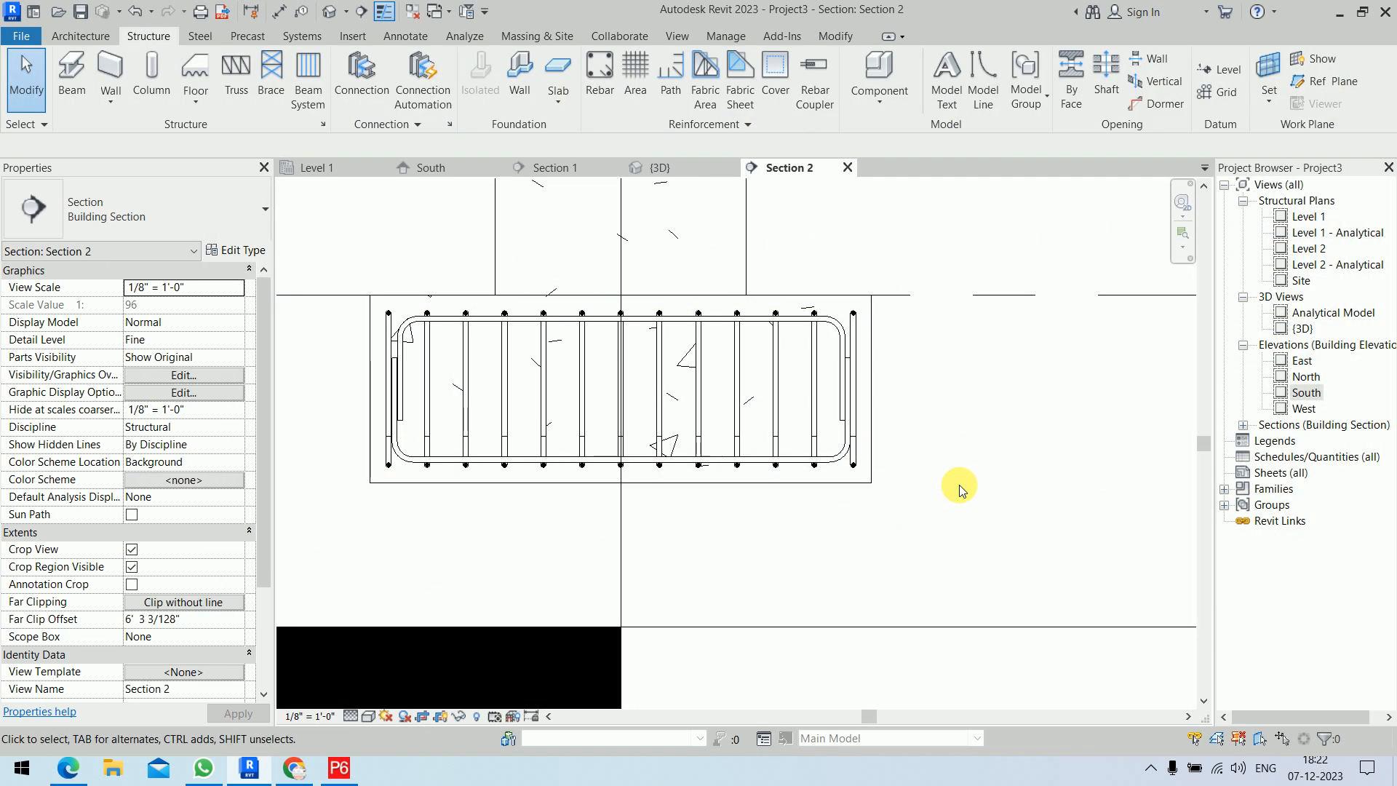
Show both footing 2 bars unobscured in the {3D}, South and Level 1 views
left_click(841, 429)
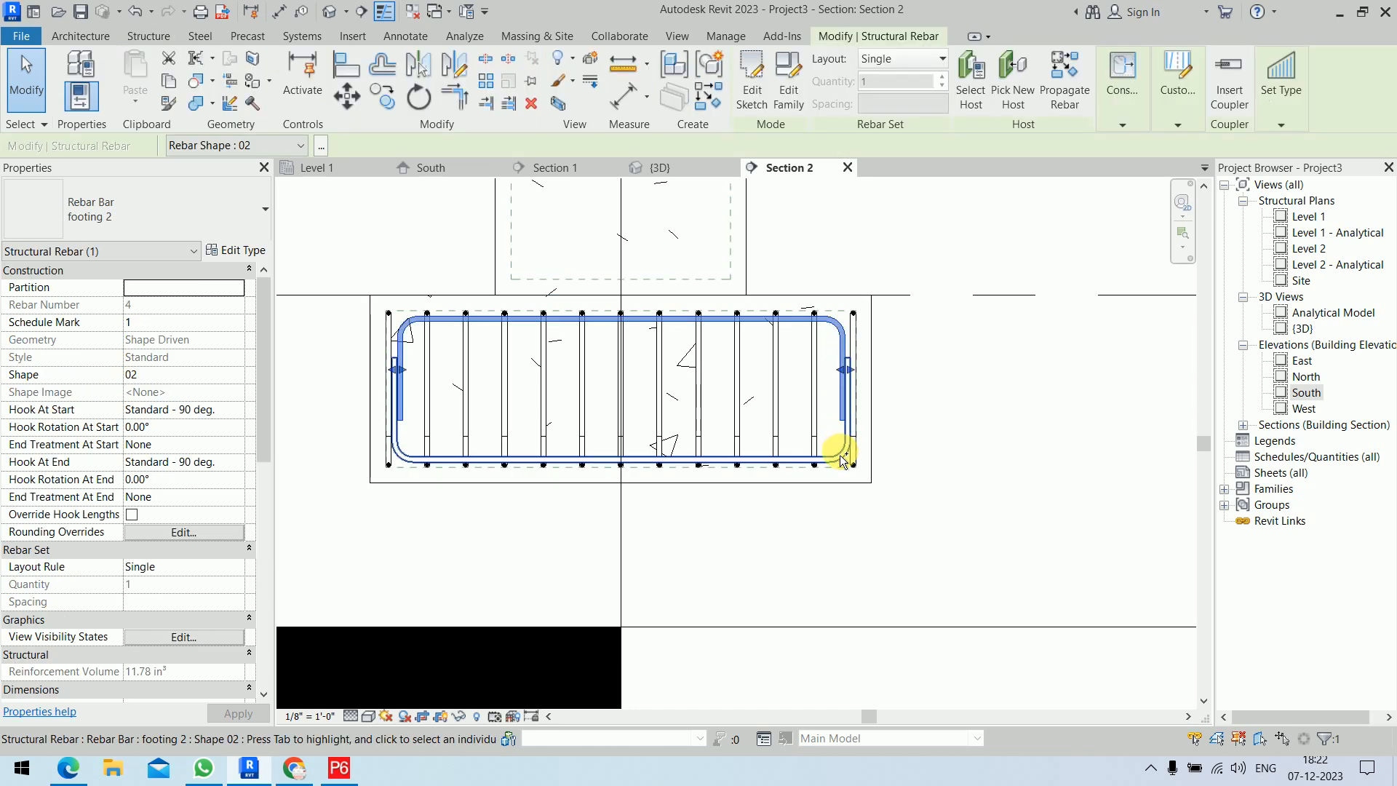
left_click(197, 638)
left_click(848, 344)
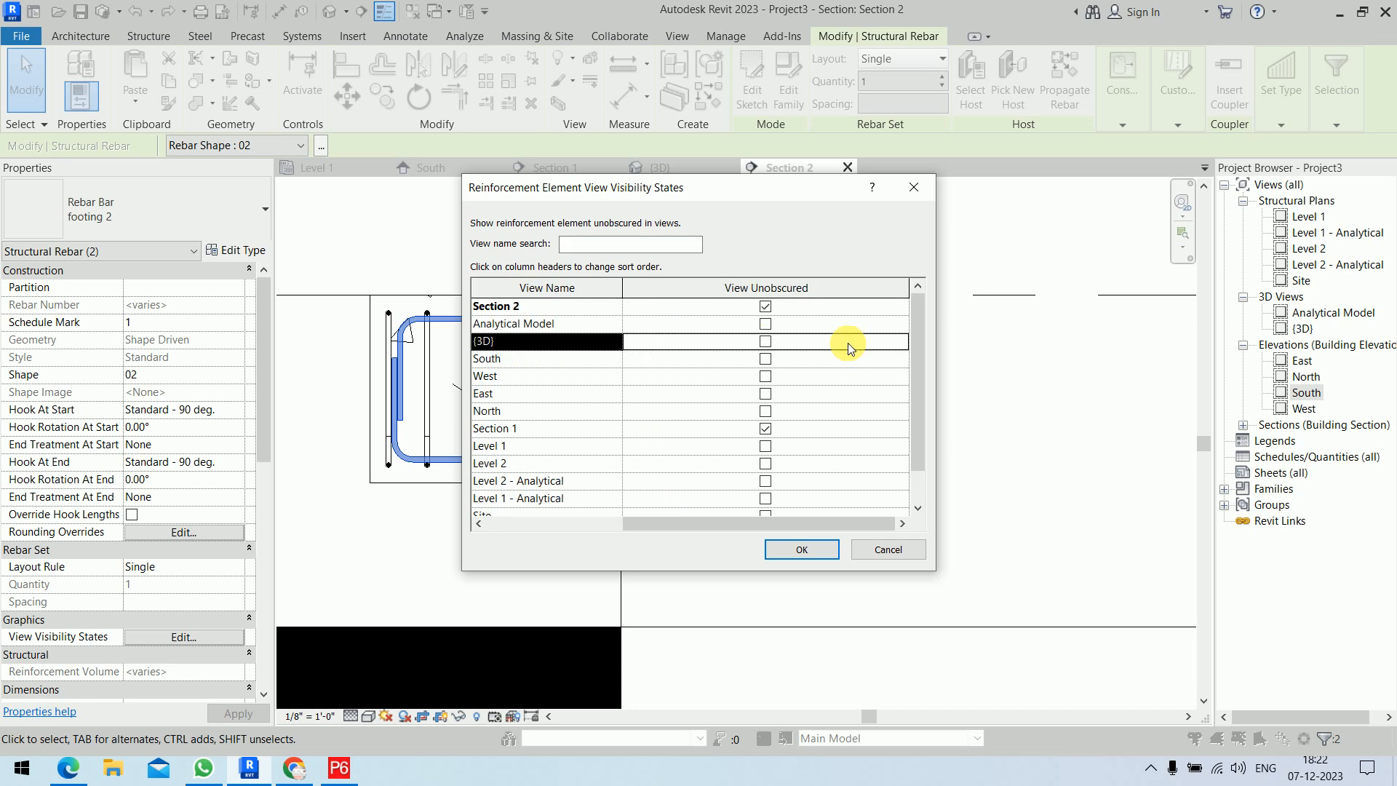
left_click(765, 360)
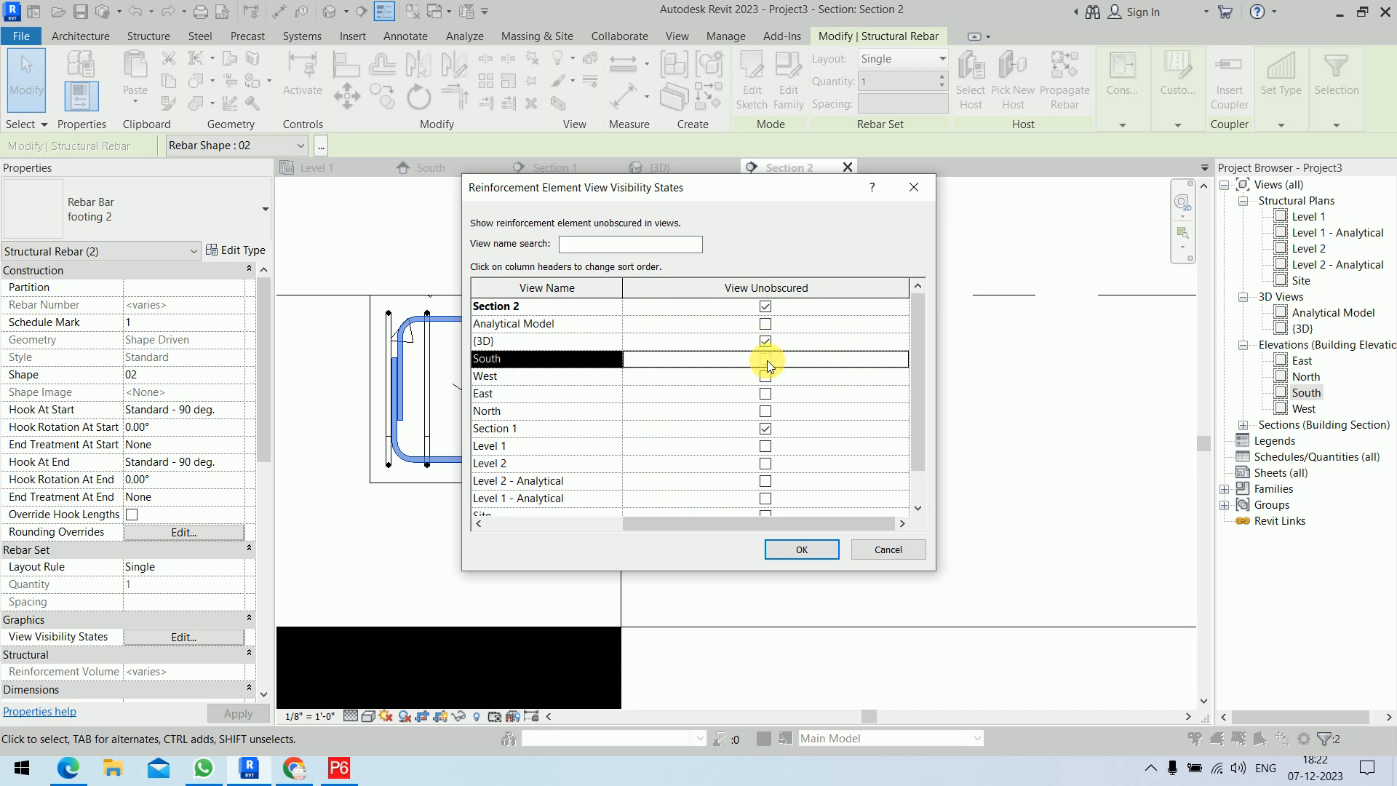
left_click(766, 446)
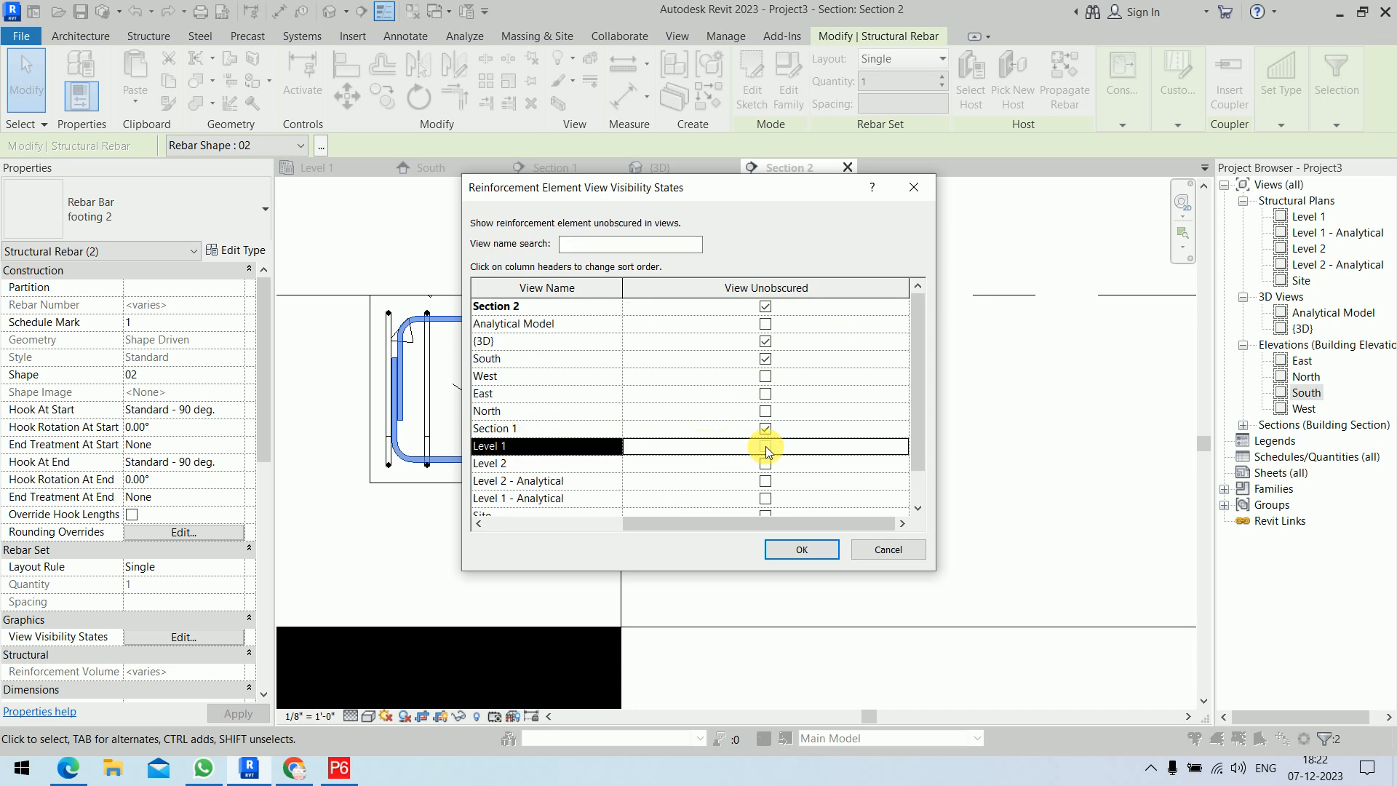
left_click(801, 550)
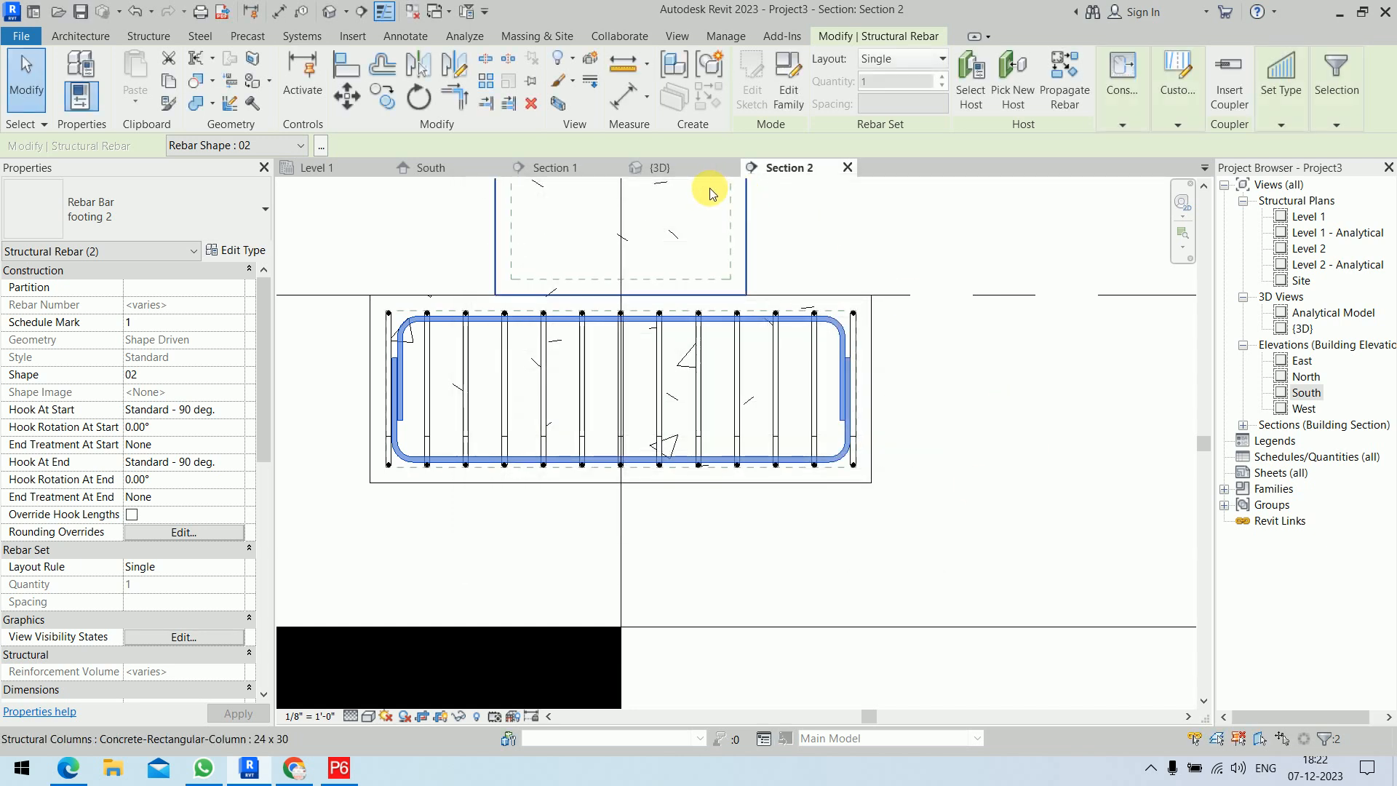
In the {3D} view, distribute both footing 2 bars with a Maximum Spacing layout at 0' 6"
left_click(675, 171)
scroll(638, 452, "up", 3)
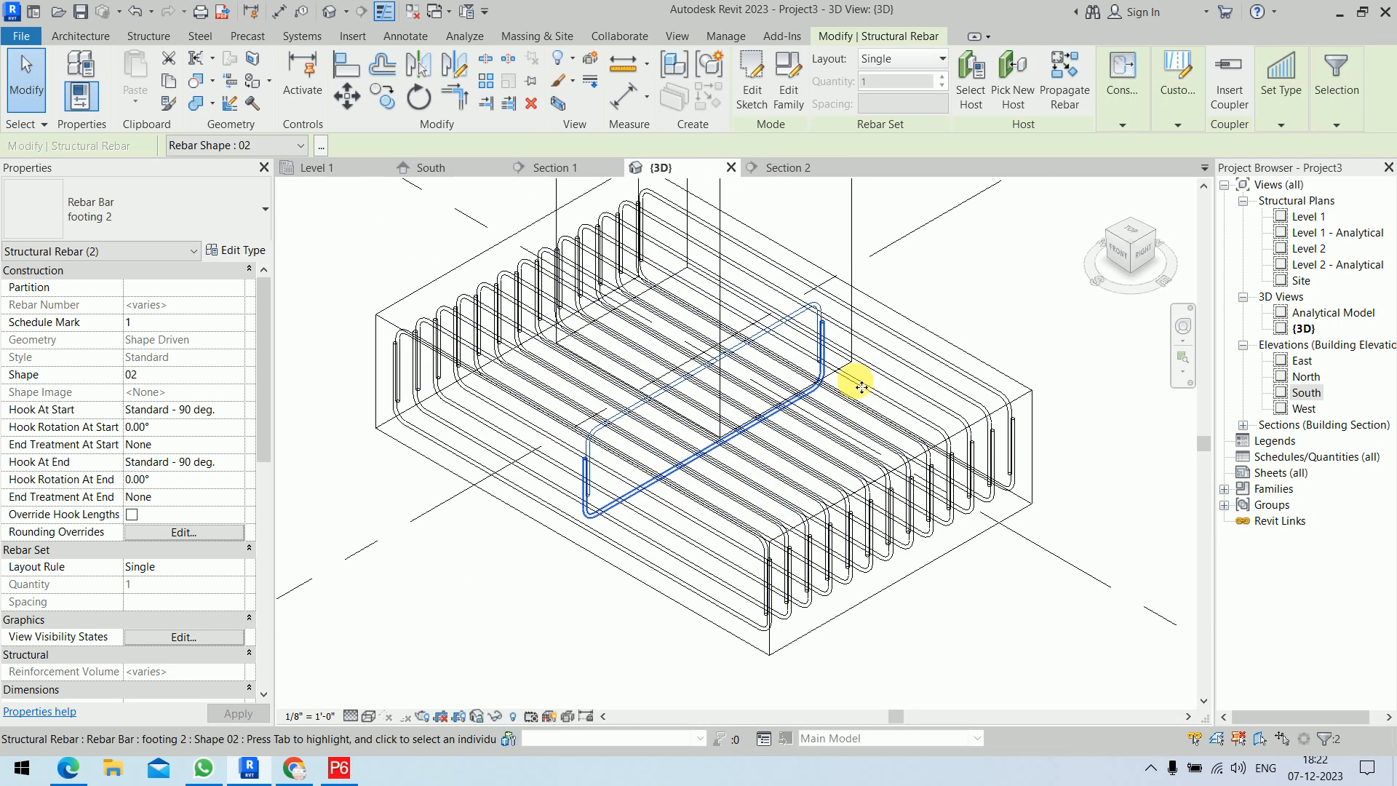
left_click(914, 62)
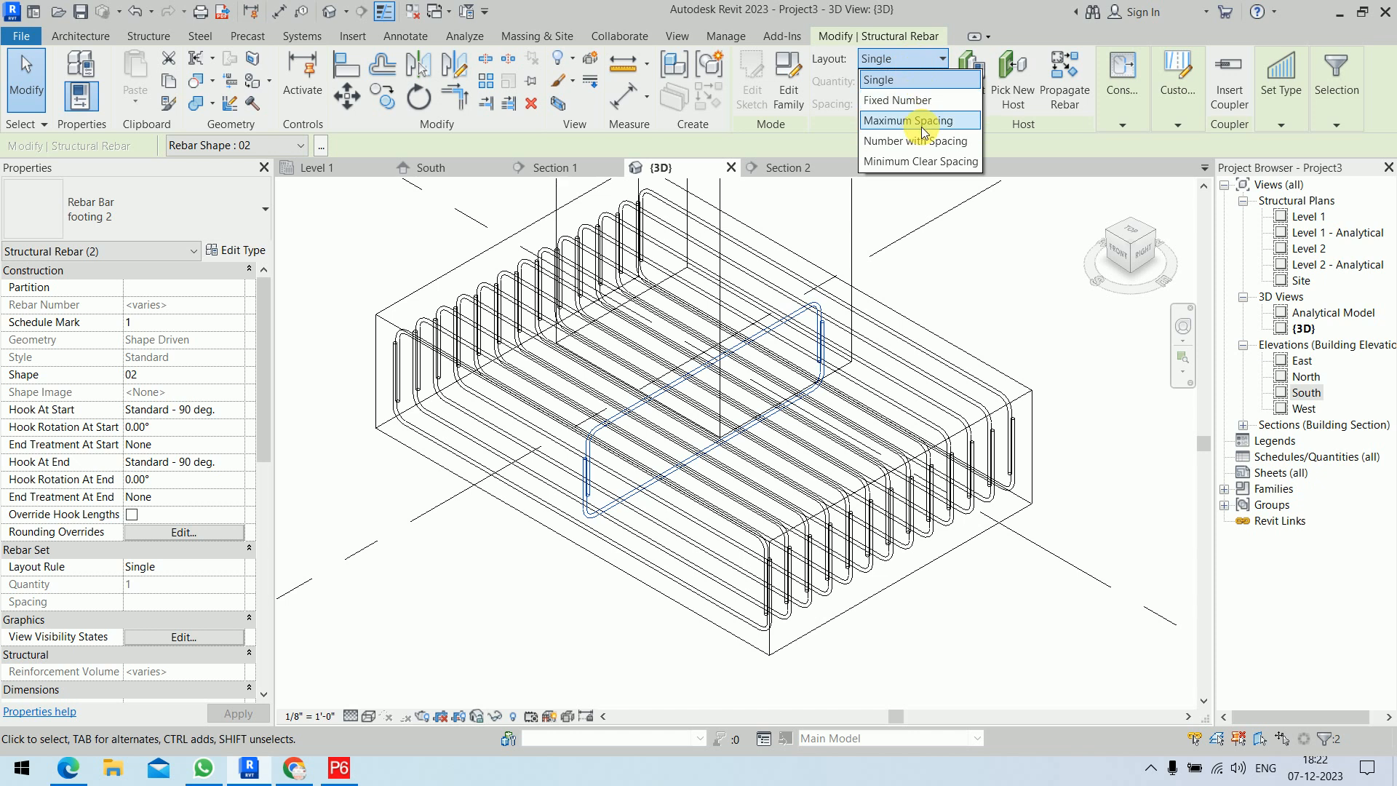
left_click(921, 120)
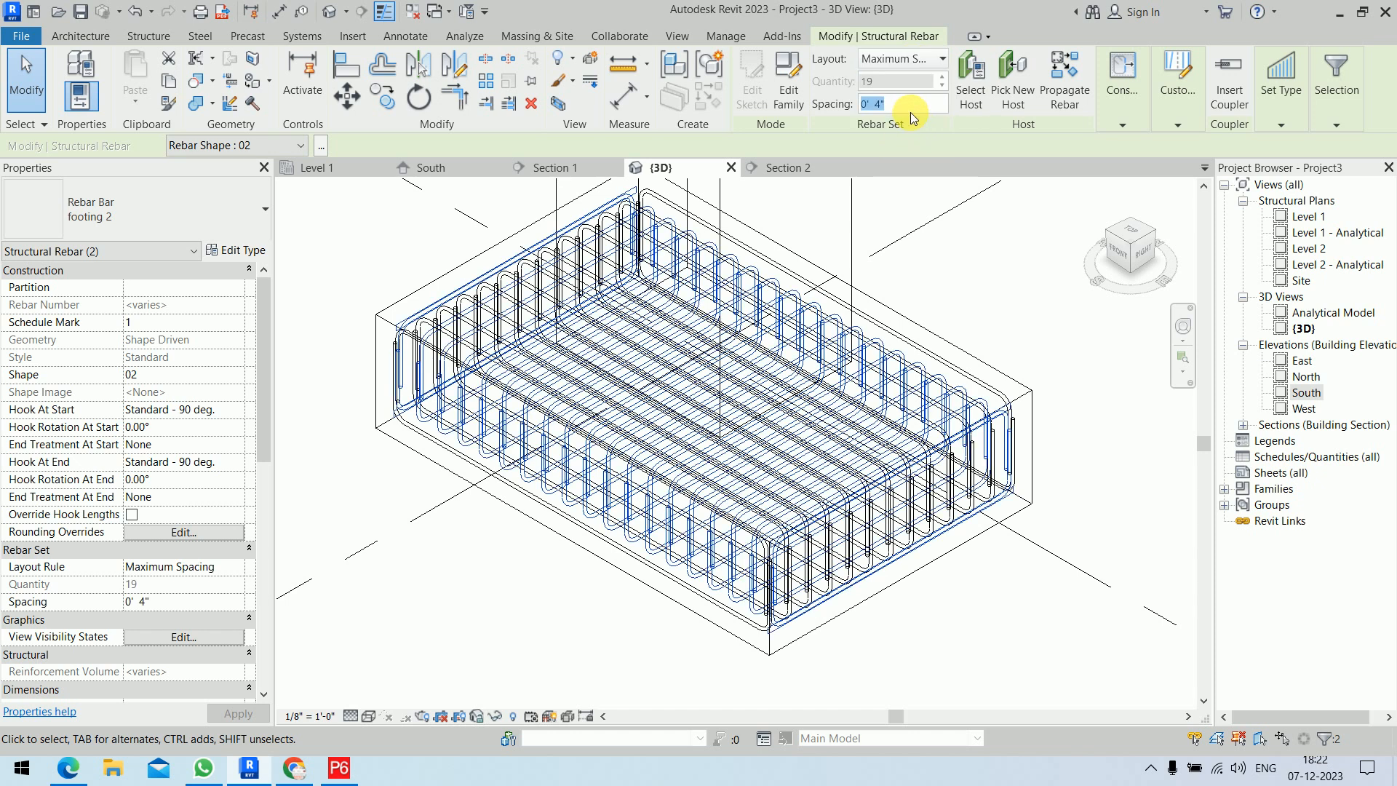
type("6")
key("Return")
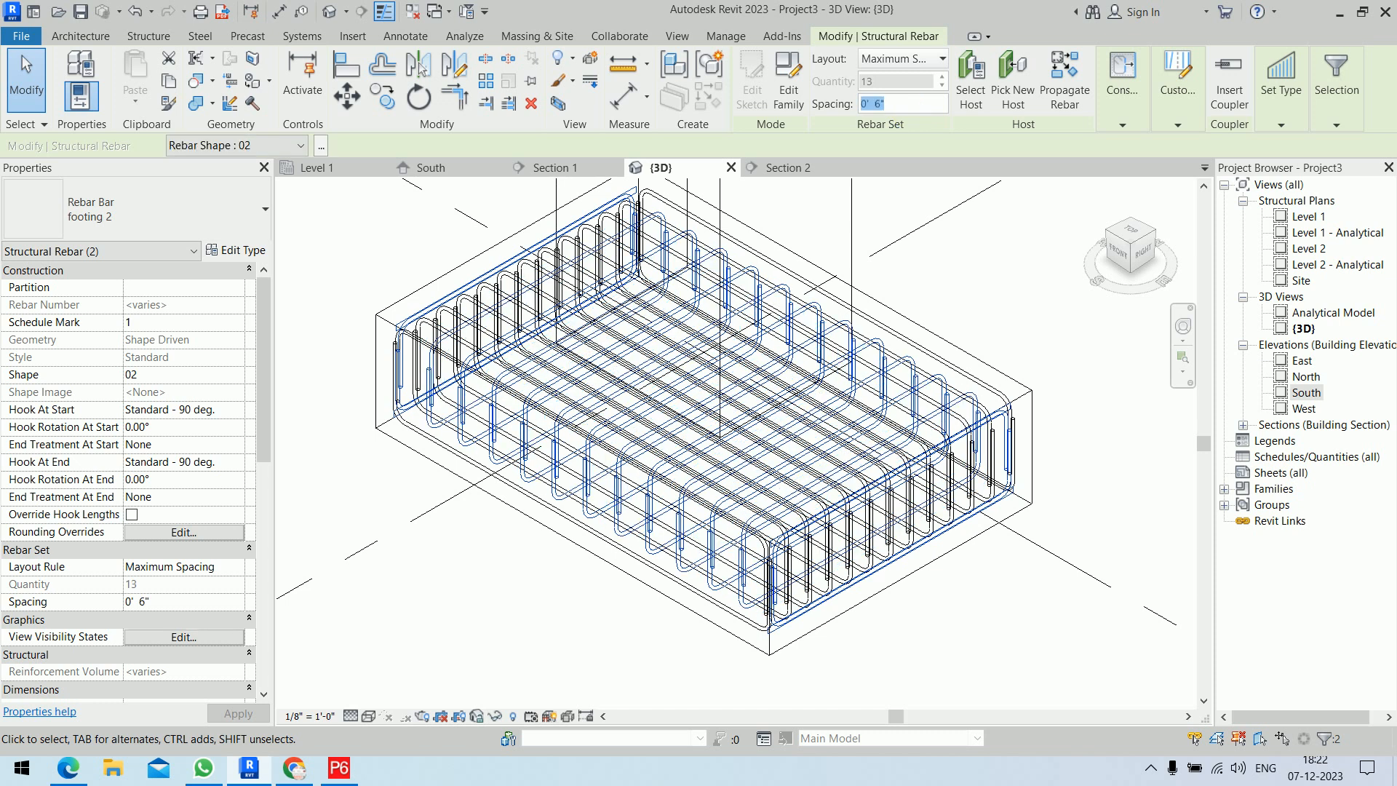
left_click(1006, 262)
Display the {3D} view with shaded surfaces and inspect the footing's reinforcement cage from the front
scroll(986, 295, "down", 5)
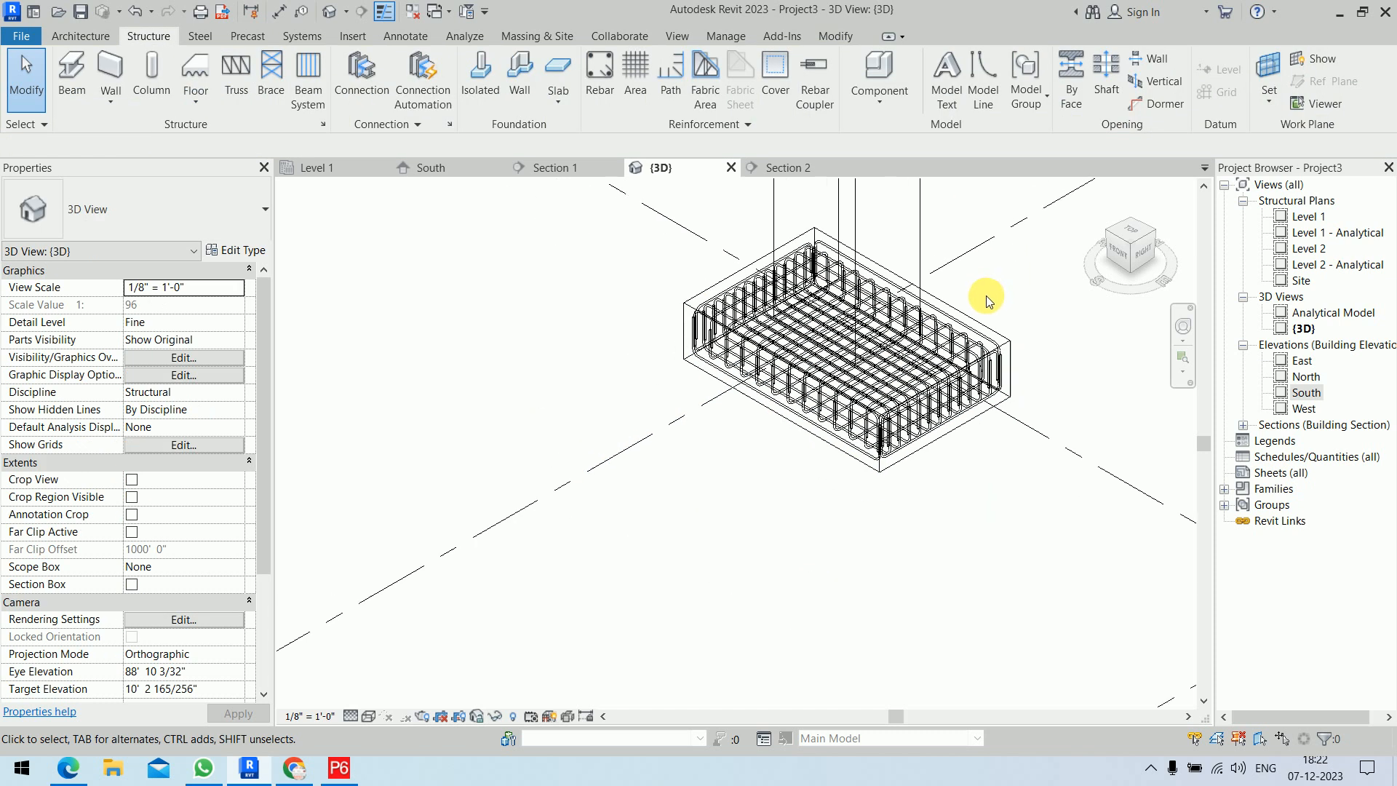
left_click(367, 719)
left_click(400, 658)
mouse_move(588, 629)
middle_mouse_down("shift")
mouse_move(645, 483)
mouse_move(758, 458)
mouse_move(752, 486)
mouse_move(680, 459)
mouse_move(592, 355)
middle_mouse_up("shift")
scroll(592, 355, "up", 4)
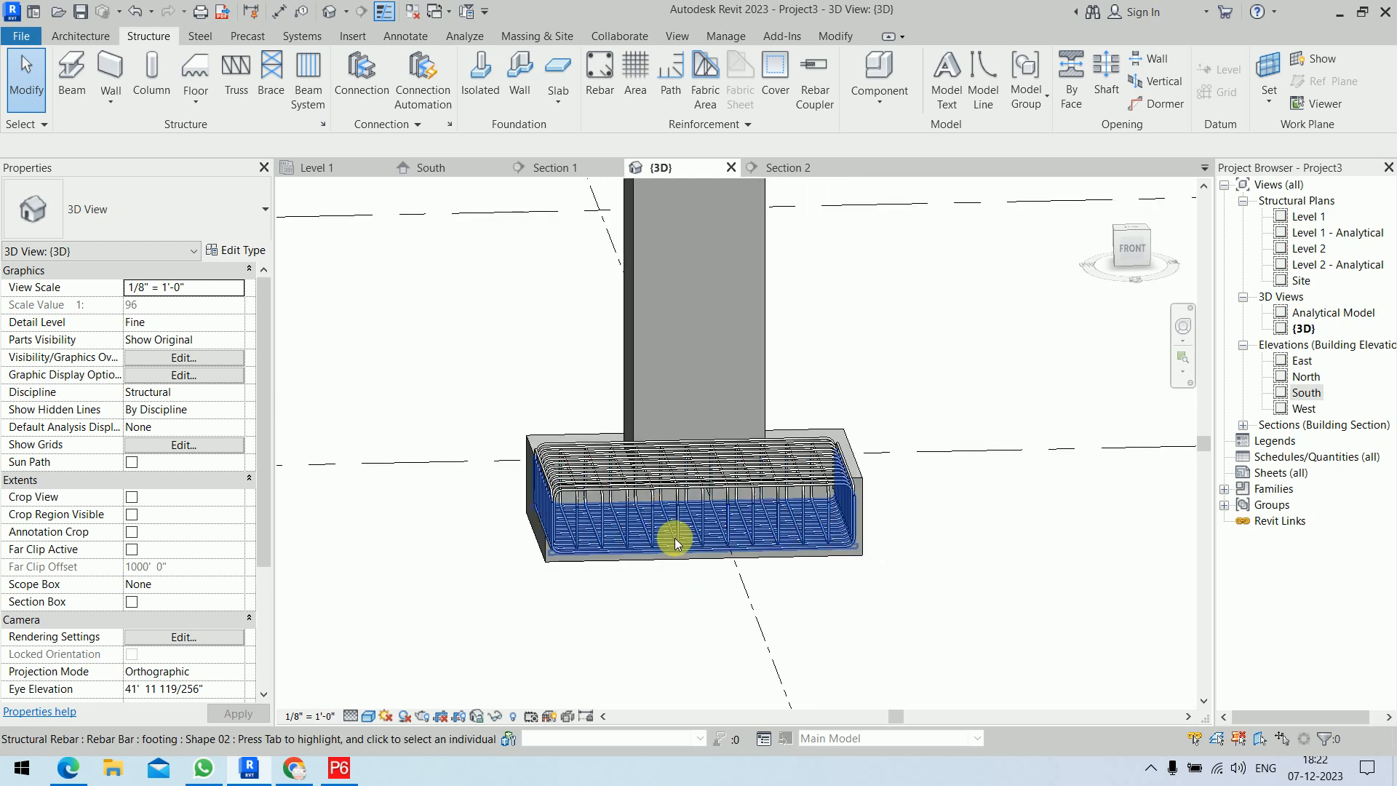
Examine the footing's reinforcement cage from the front left and close up in the {3D} view, and in Section 1
left_click(898, 561)
middle_click_drag(717, 623, 1070, 524, "shift")
left_click(1075, 524)
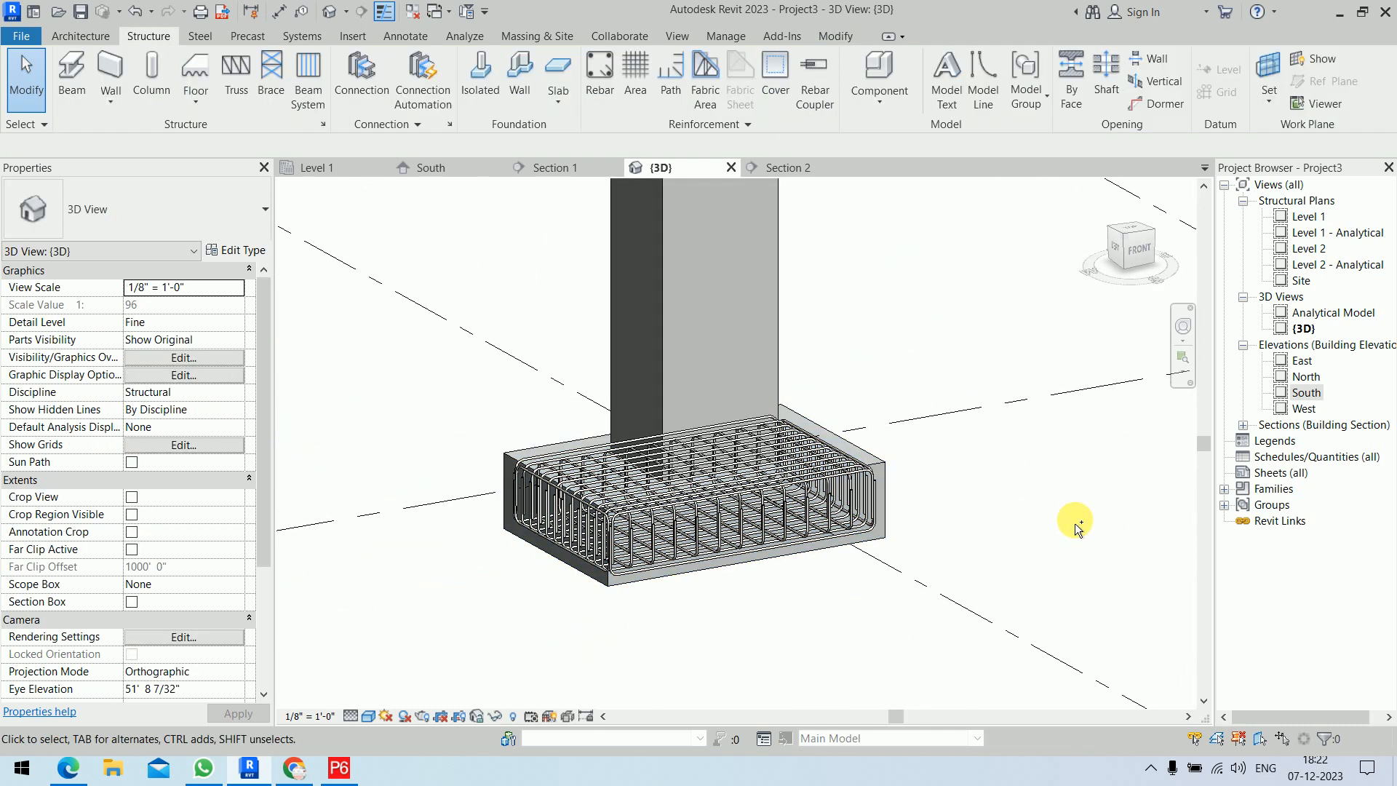
left_click(539, 665)
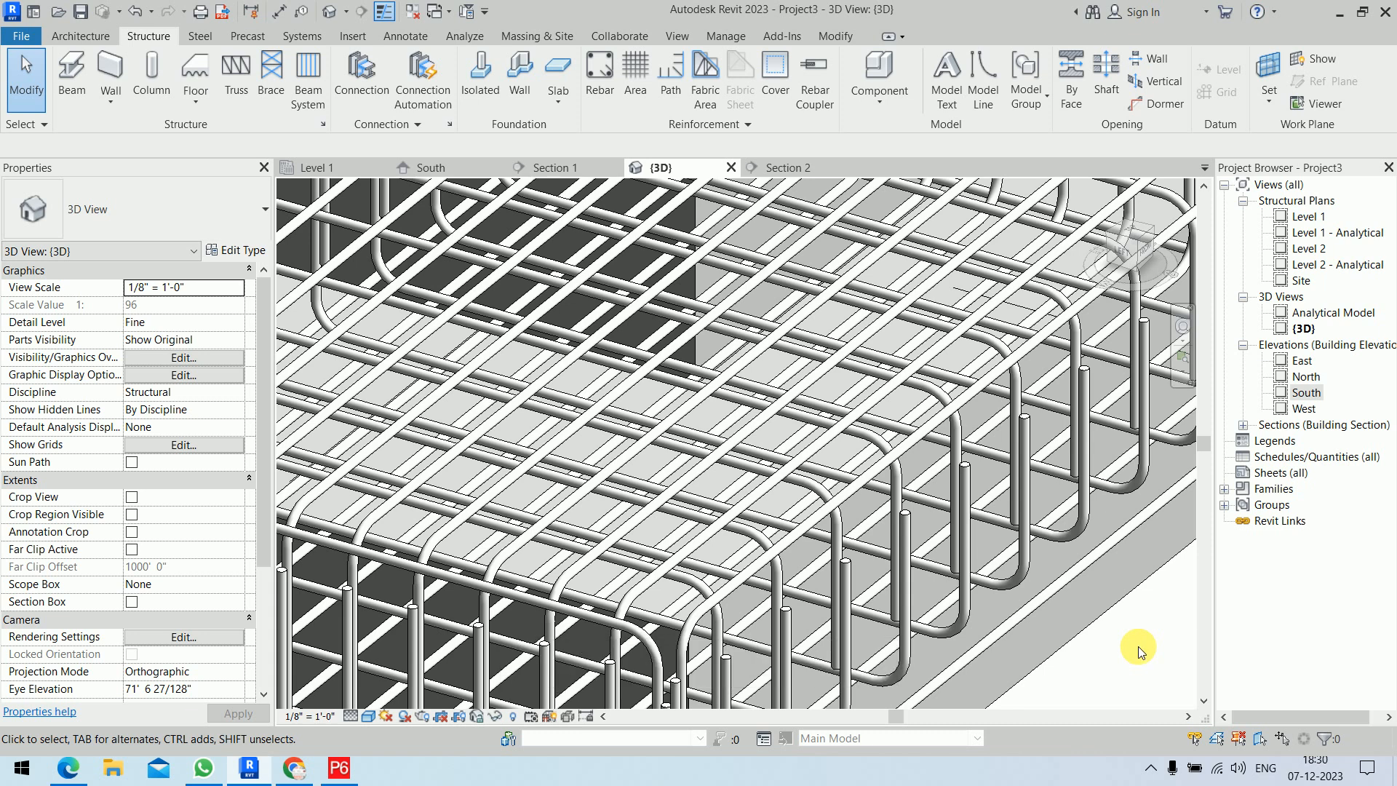
scroll(1138, 646, "down", 3)
middle_click_drag(1113, 648, 902, 601)
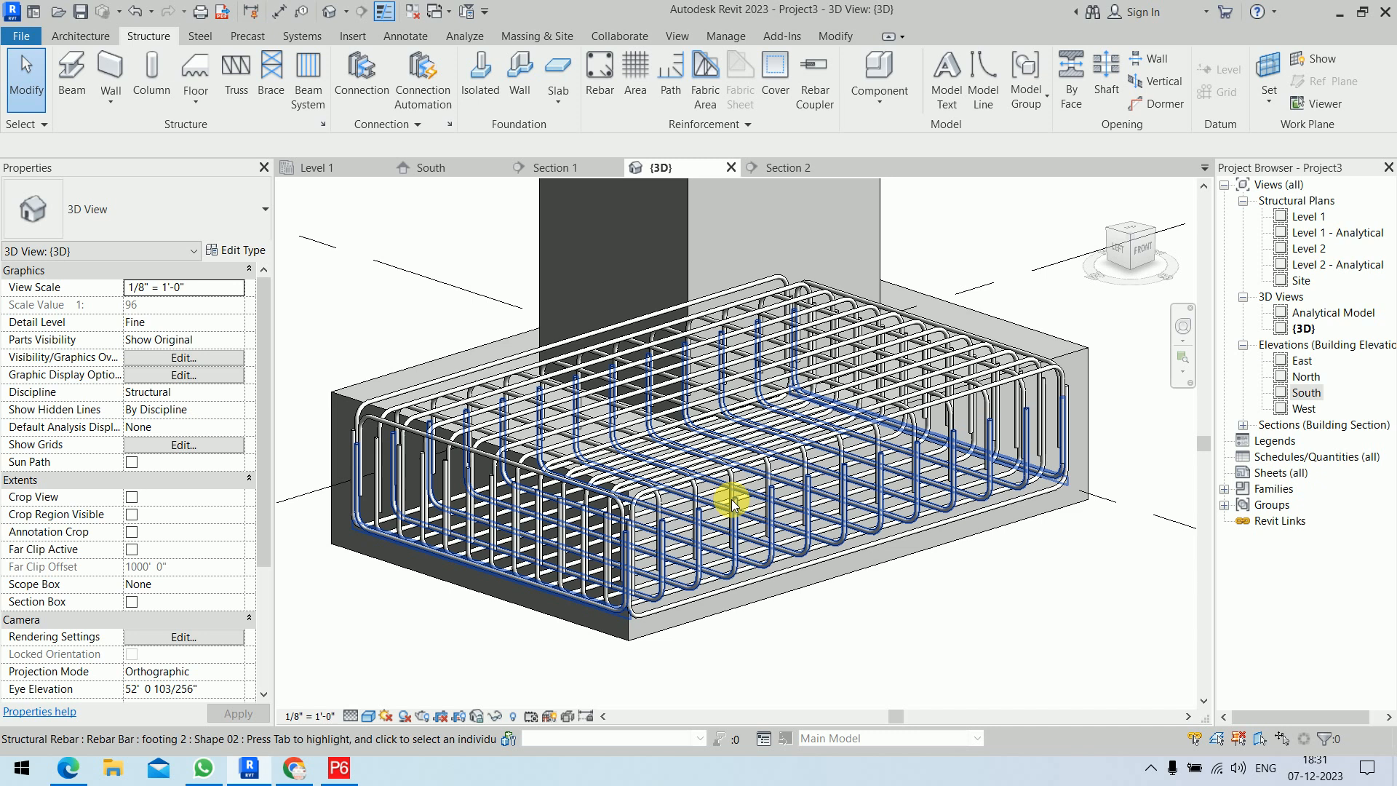
left_click(569, 171)
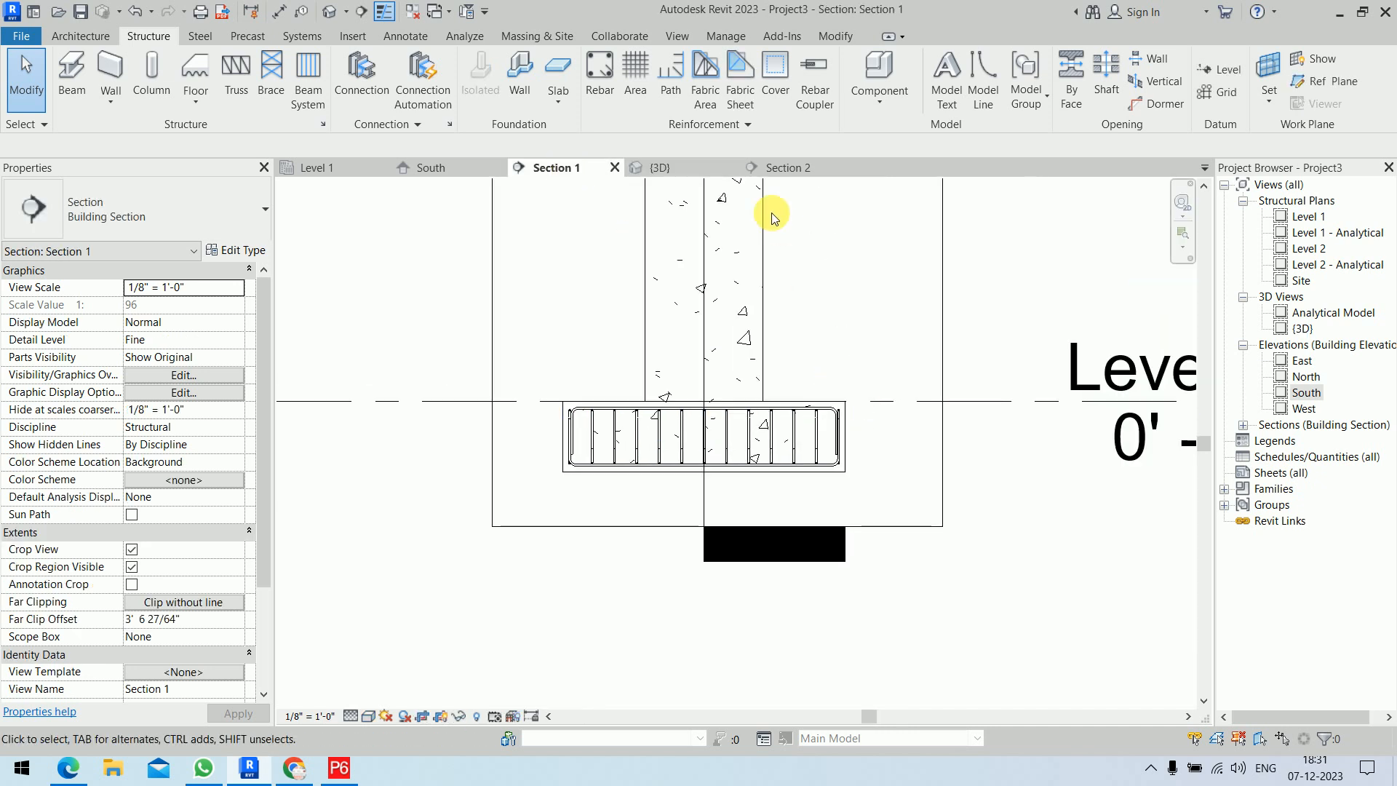
In Section 2, place a single #4 rebar of shape 26 in the rectangular footing, parallel to the work plane
left_click(782, 166)
middle_click_drag(752, 412, 800, 439)
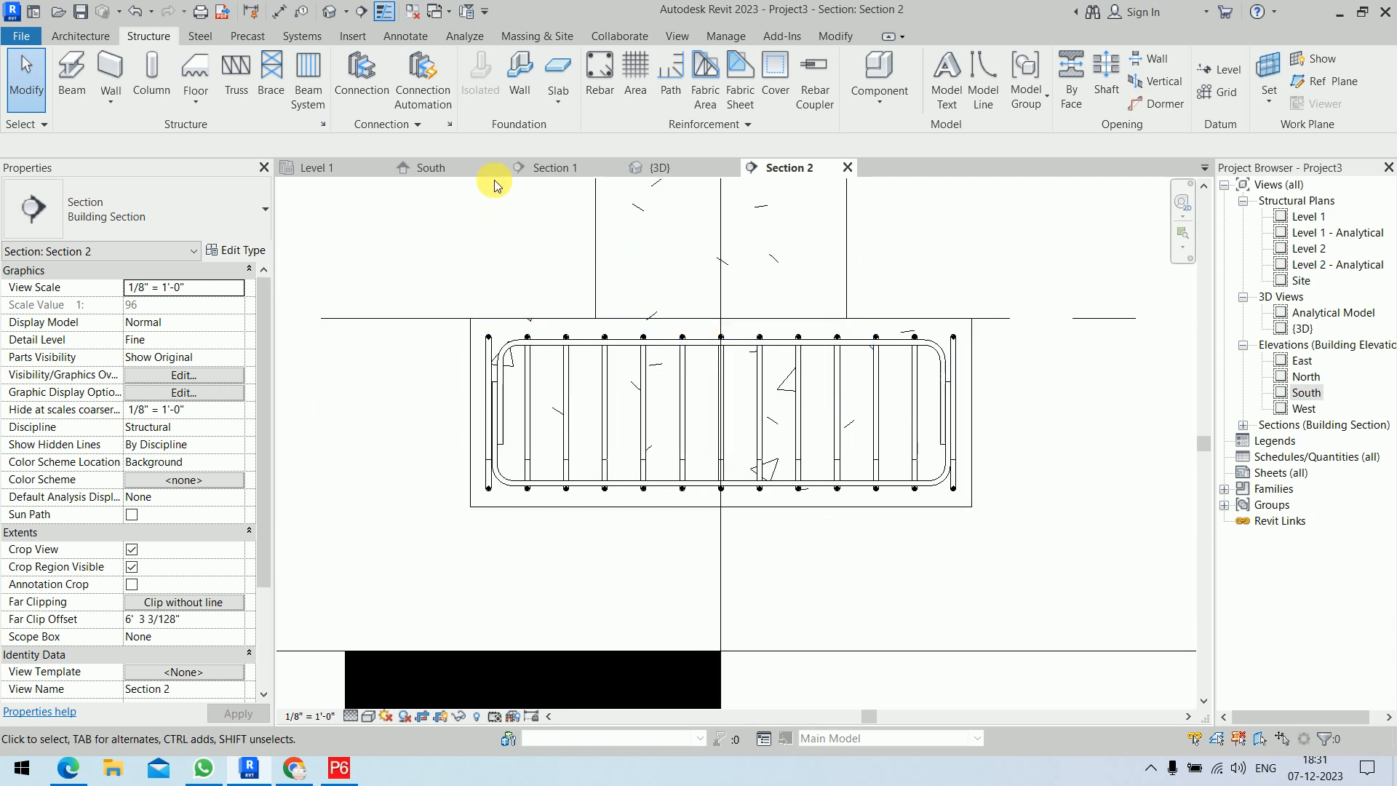
left_click(967, 338)
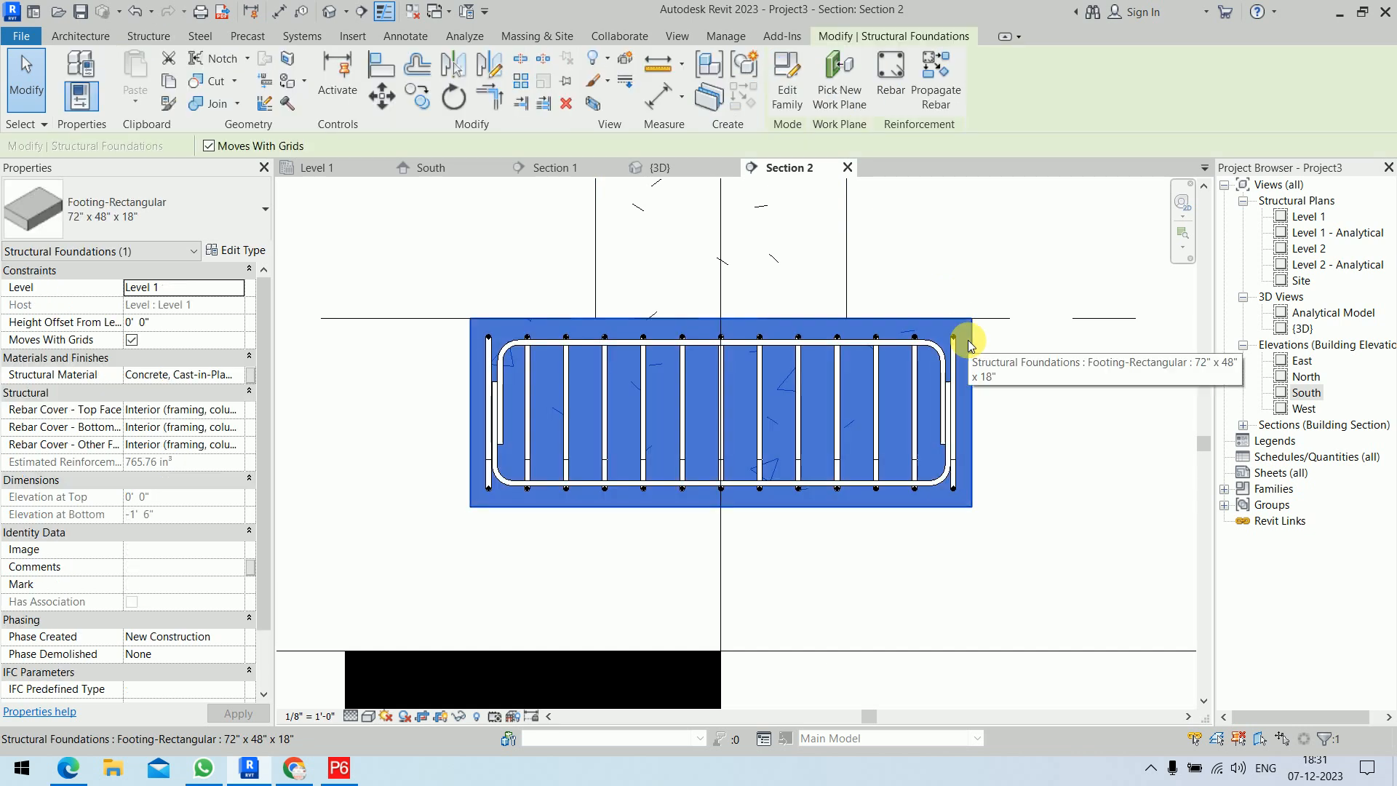
left_click(892, 92)
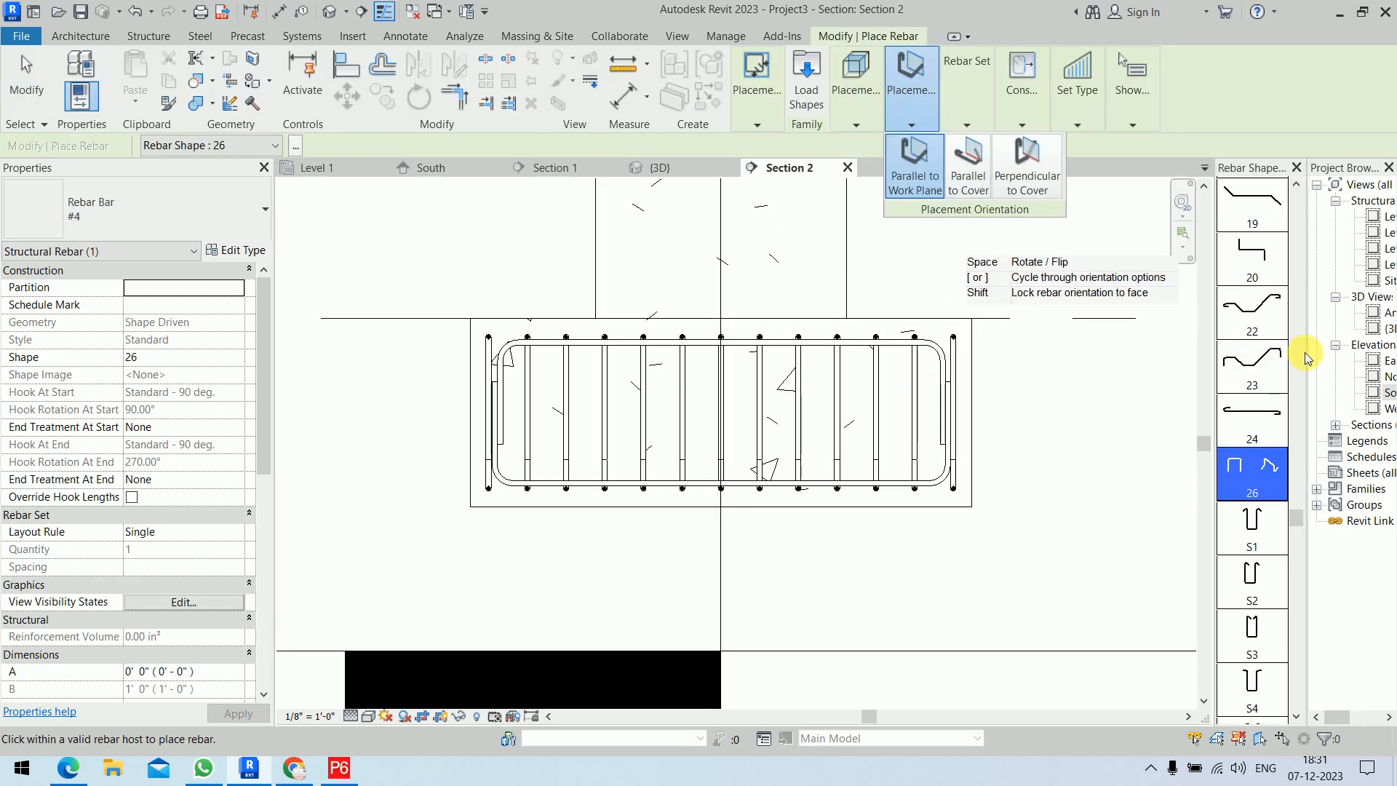
scroll(1306, 364, "up", 3)
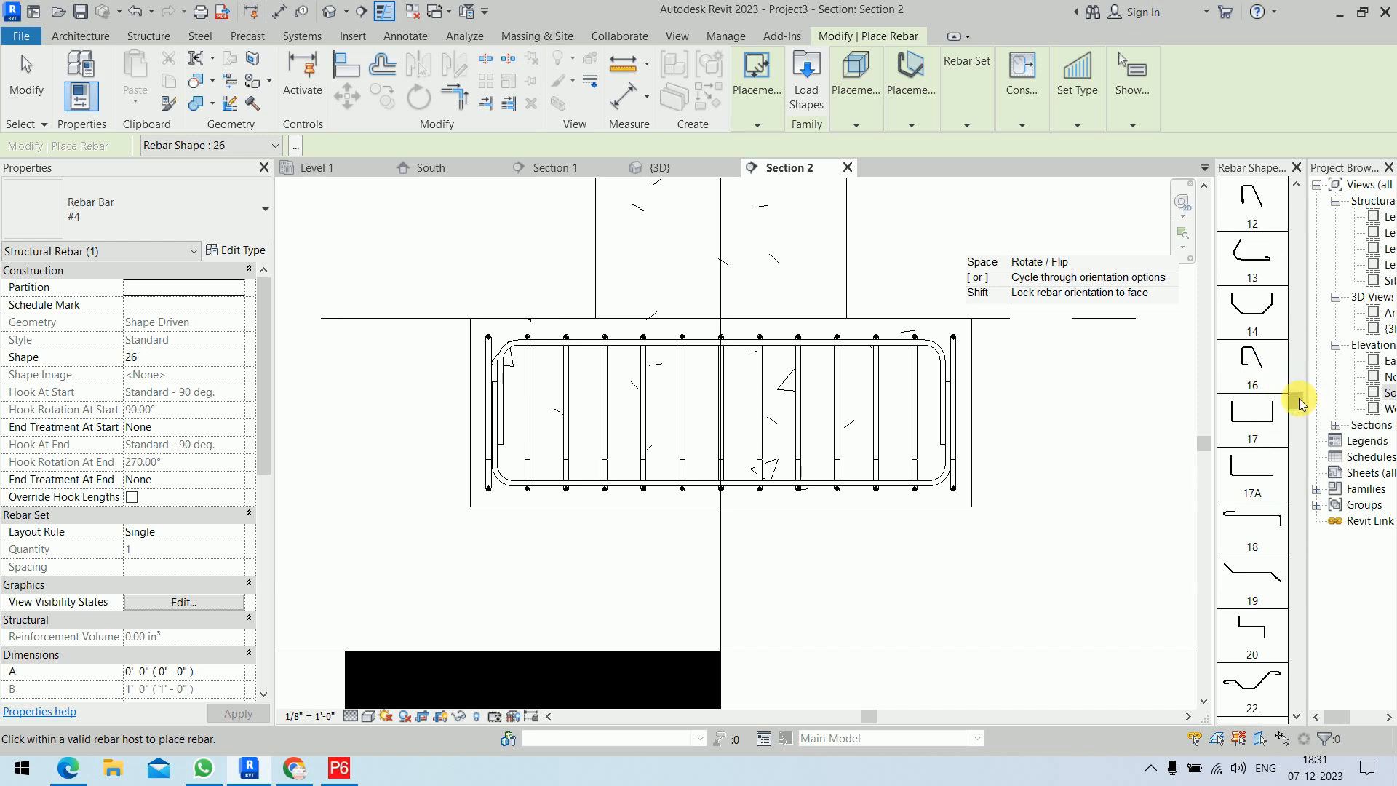
left_click_drag(1300, 403, 1299, 198)
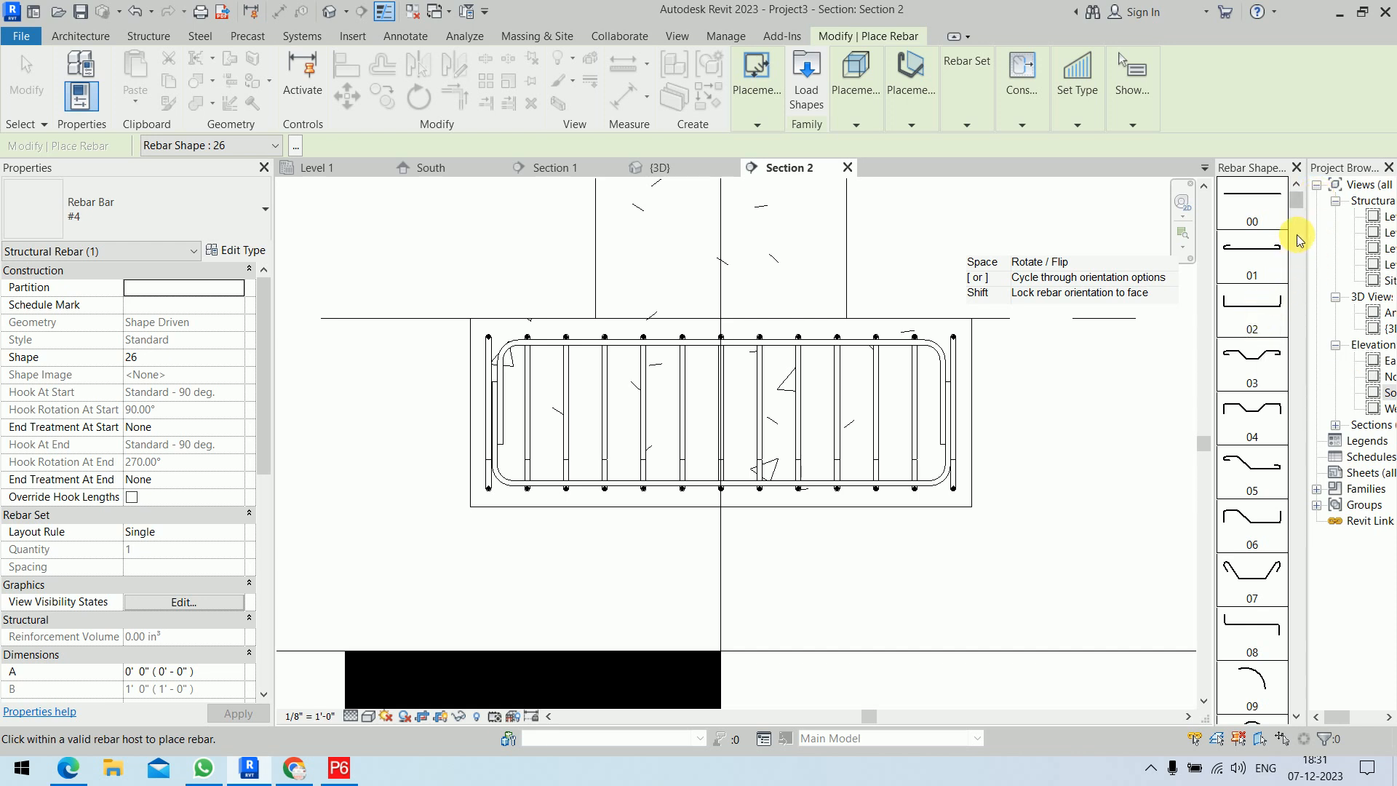
left_click_drag(1296, 207, 1296, 525)
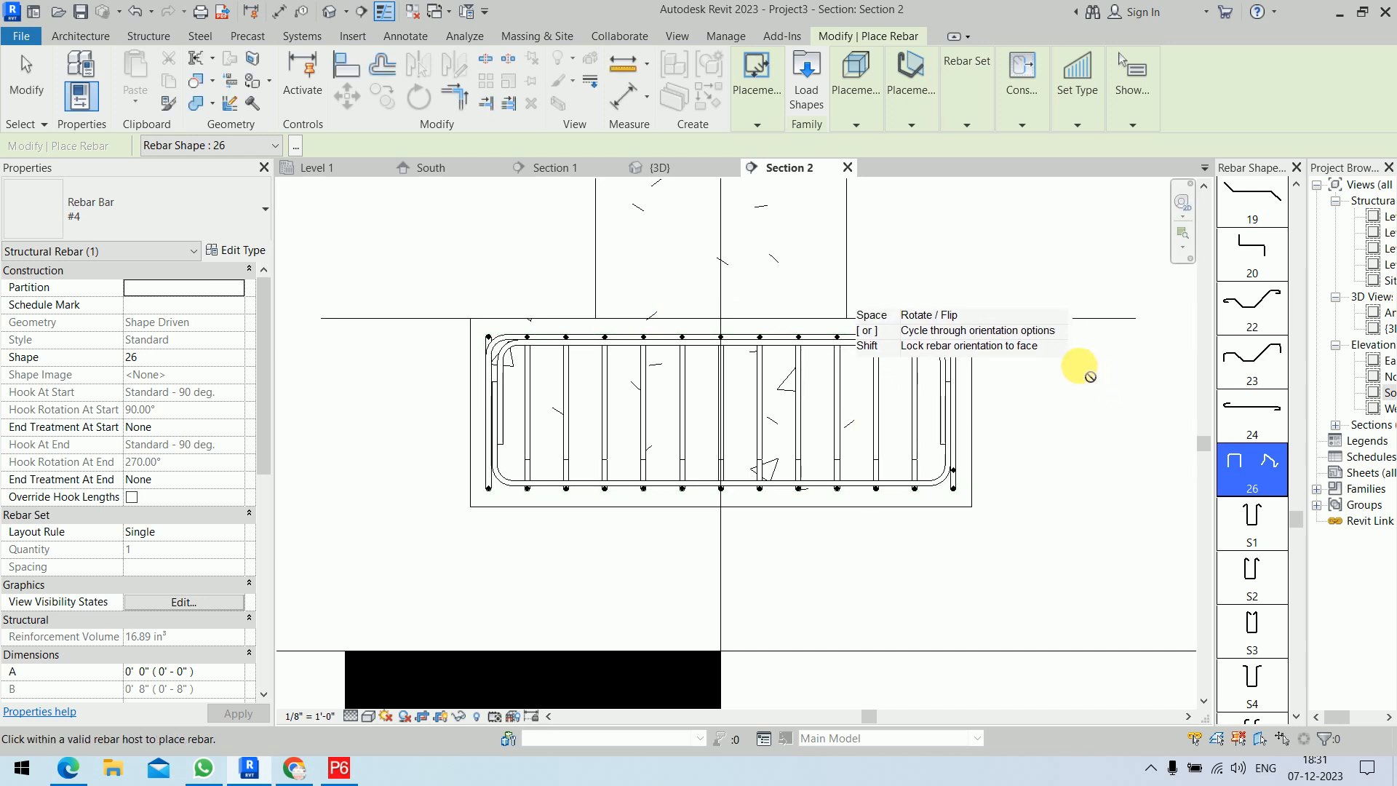
right_click(1081, 370)
left_click(1093, 377)
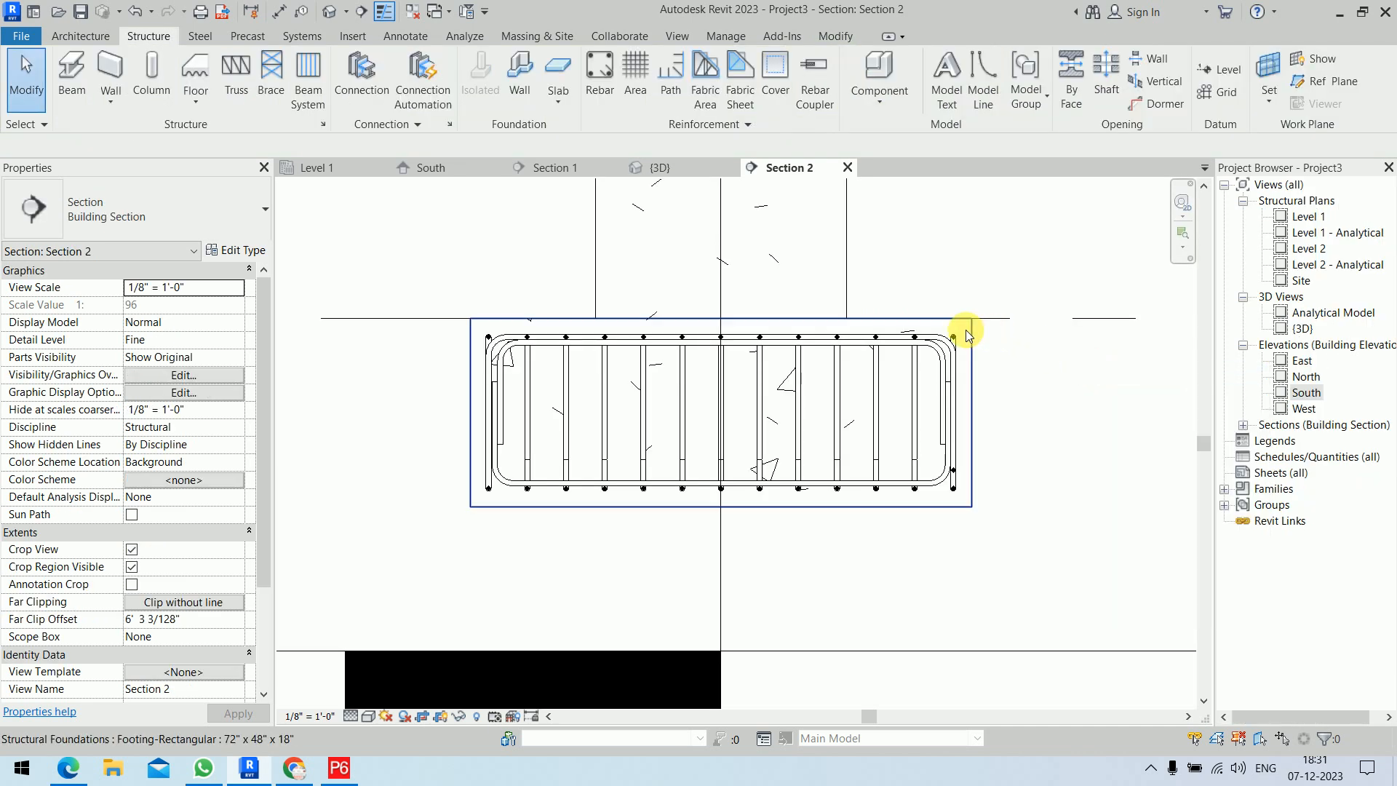
Narrow the #4 shape 26 bar to a slim chair just beside the footing's centerline and lower its bend beneath the upper bars
left_click(946, 338)
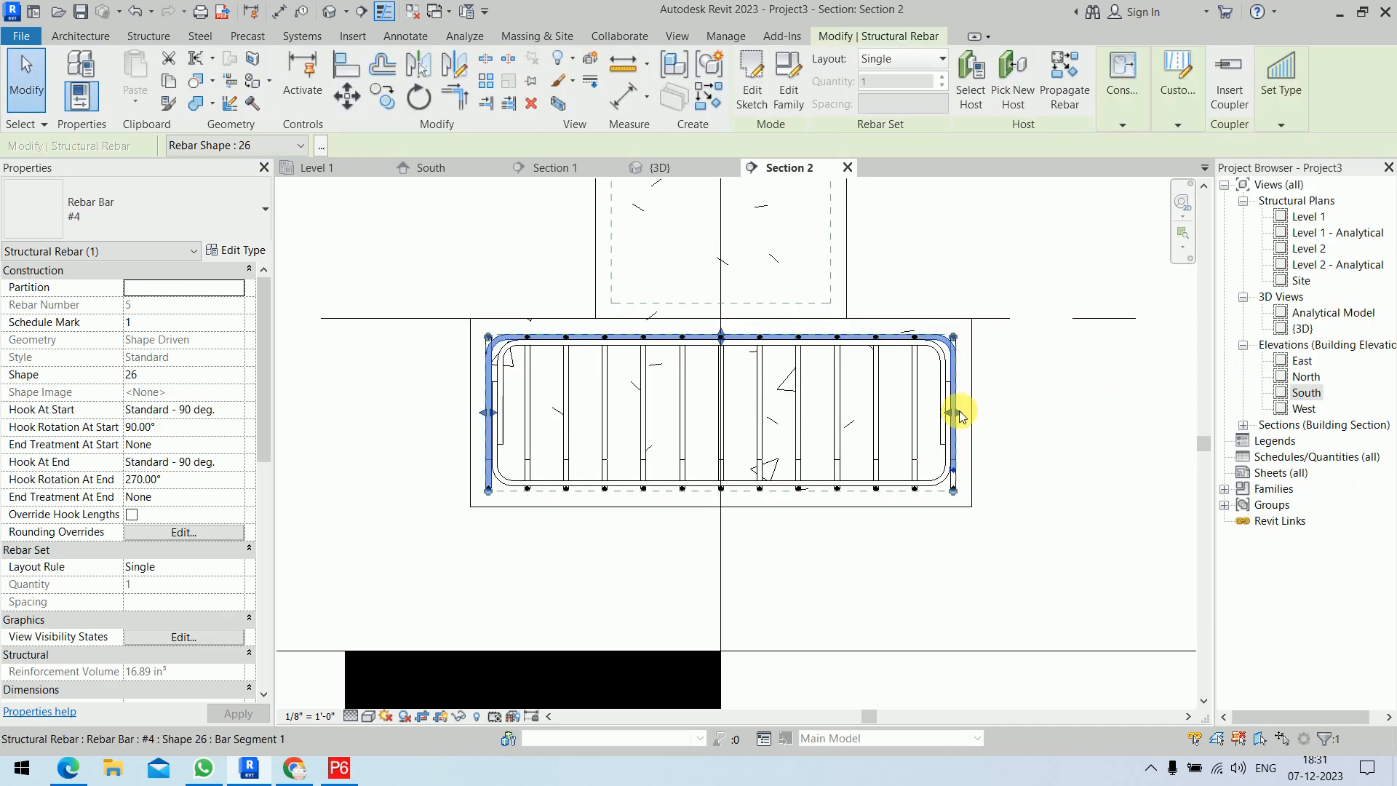
left_click_drag(872, 429, 789, 430)
left_click_drag(484, 413, 730, 422)
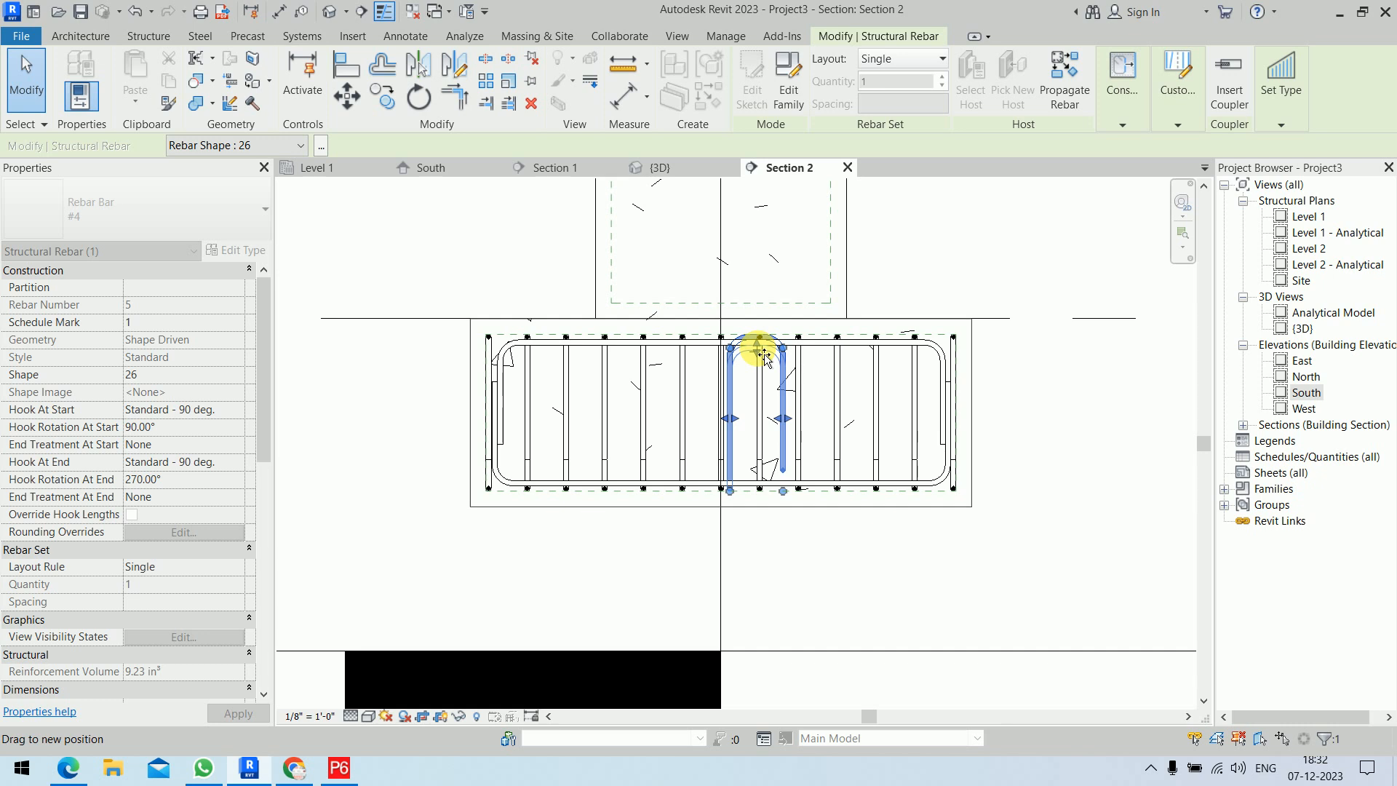
left_click_drag(764, 355, 762, 357)
scroll(741, 446, "up", 2)
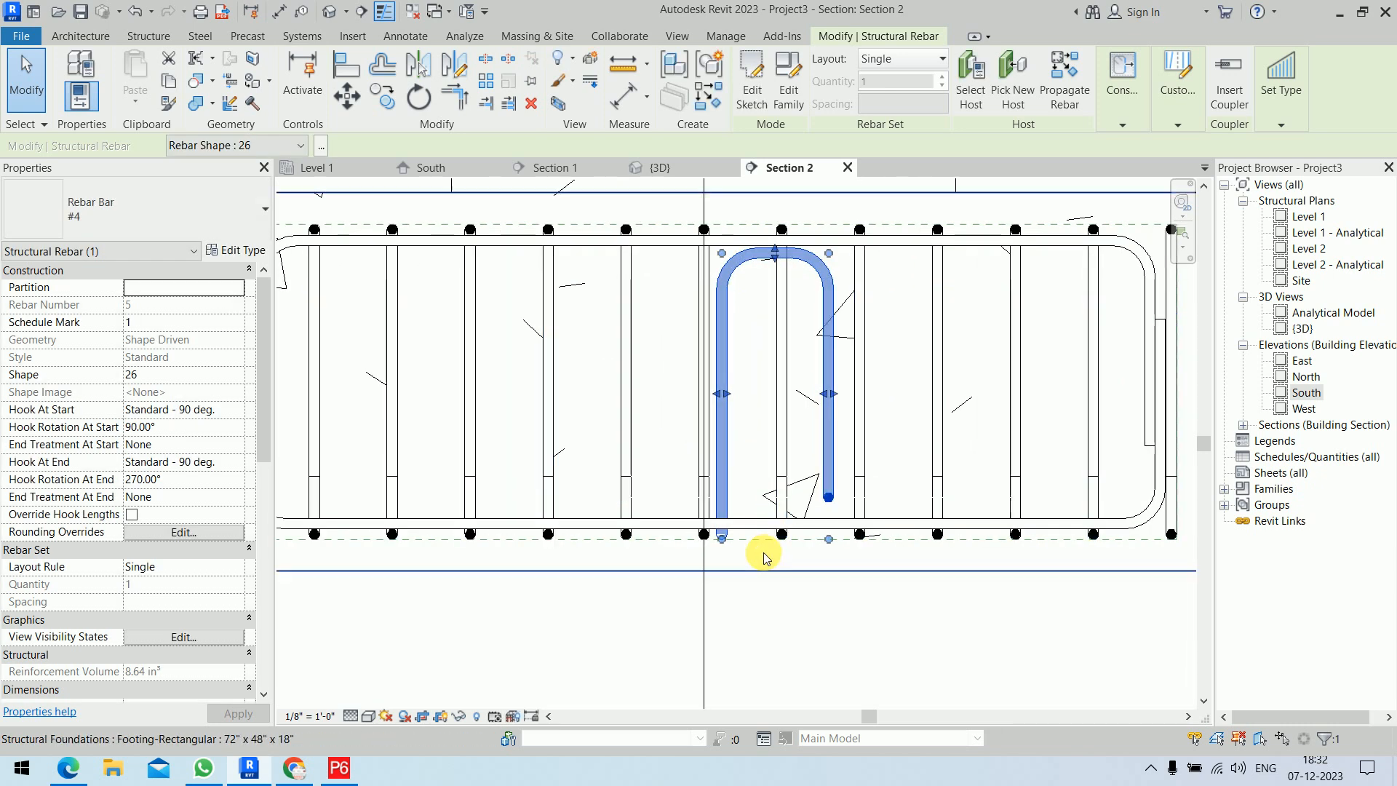
scroll(761, 551, "up", 2)
scroll(762, 547, "down", 3)
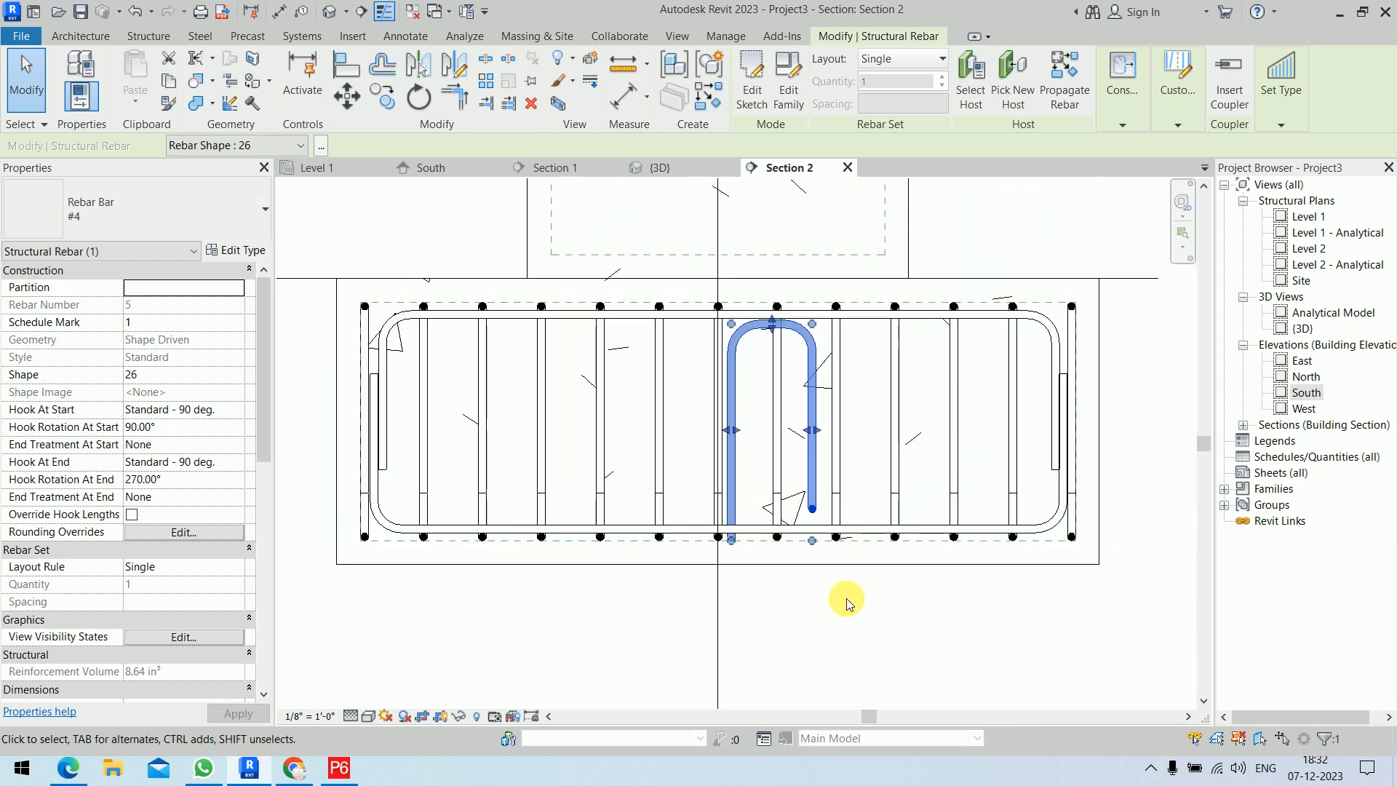
Show the #4 chair bar unobscured in the {3D} and South views
left_click(561, 168)
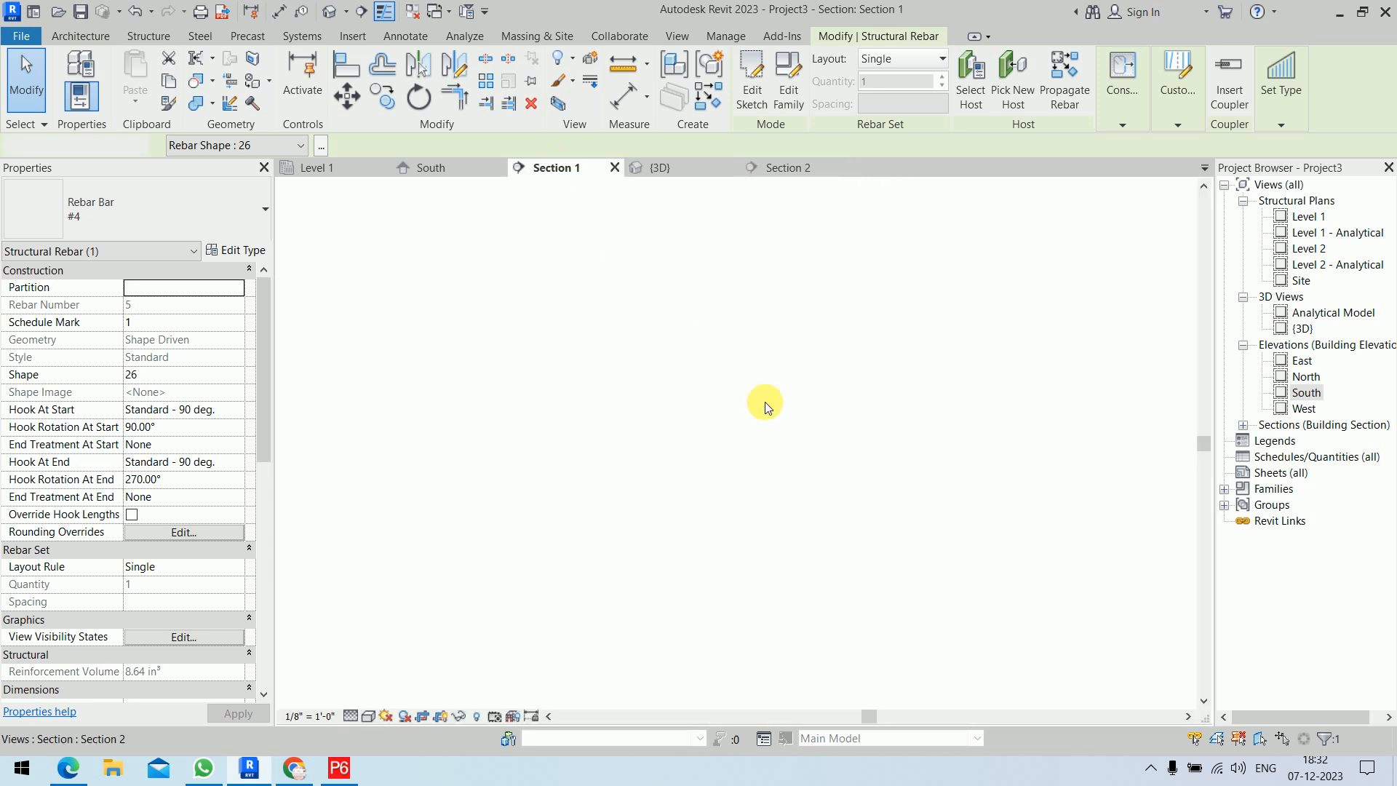
left_click(788, 168)
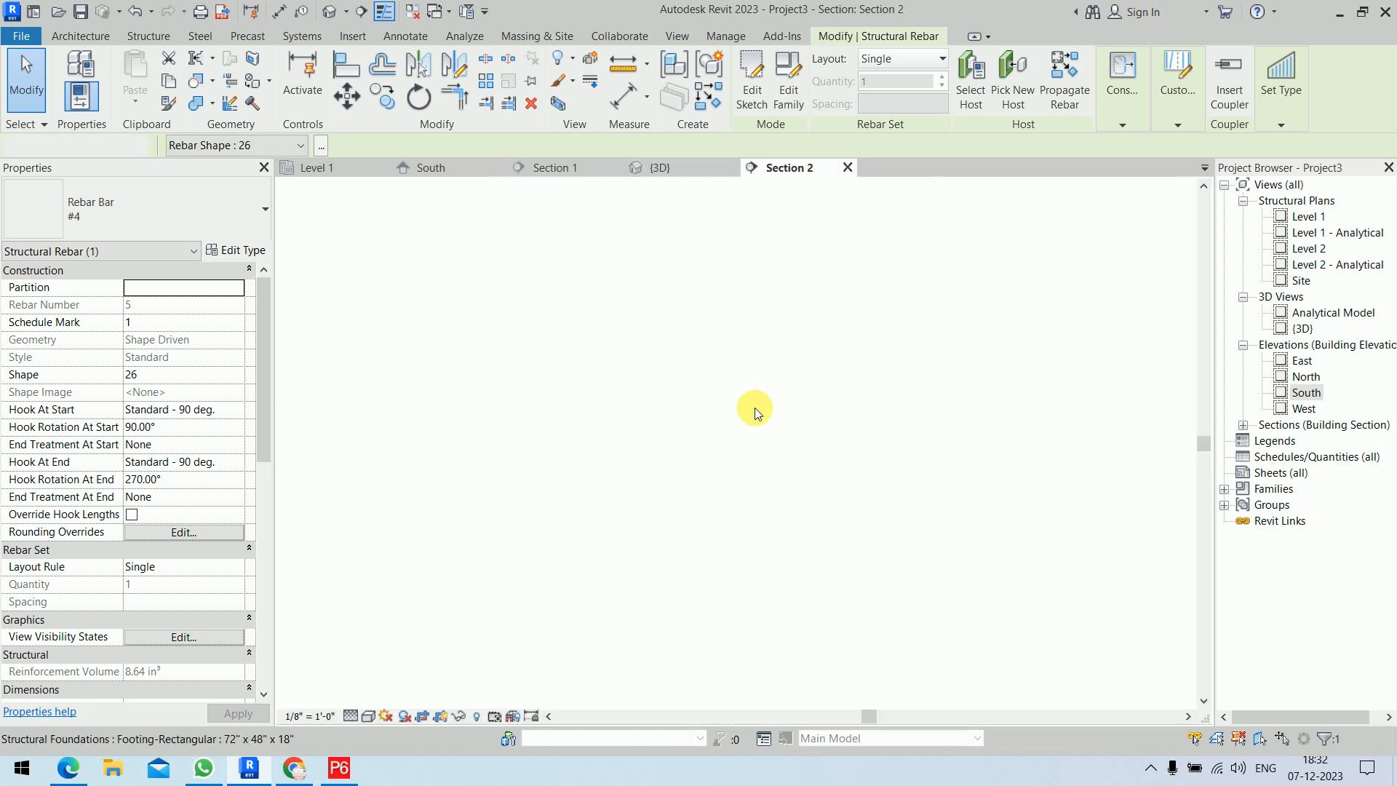
left_click(191, 644)
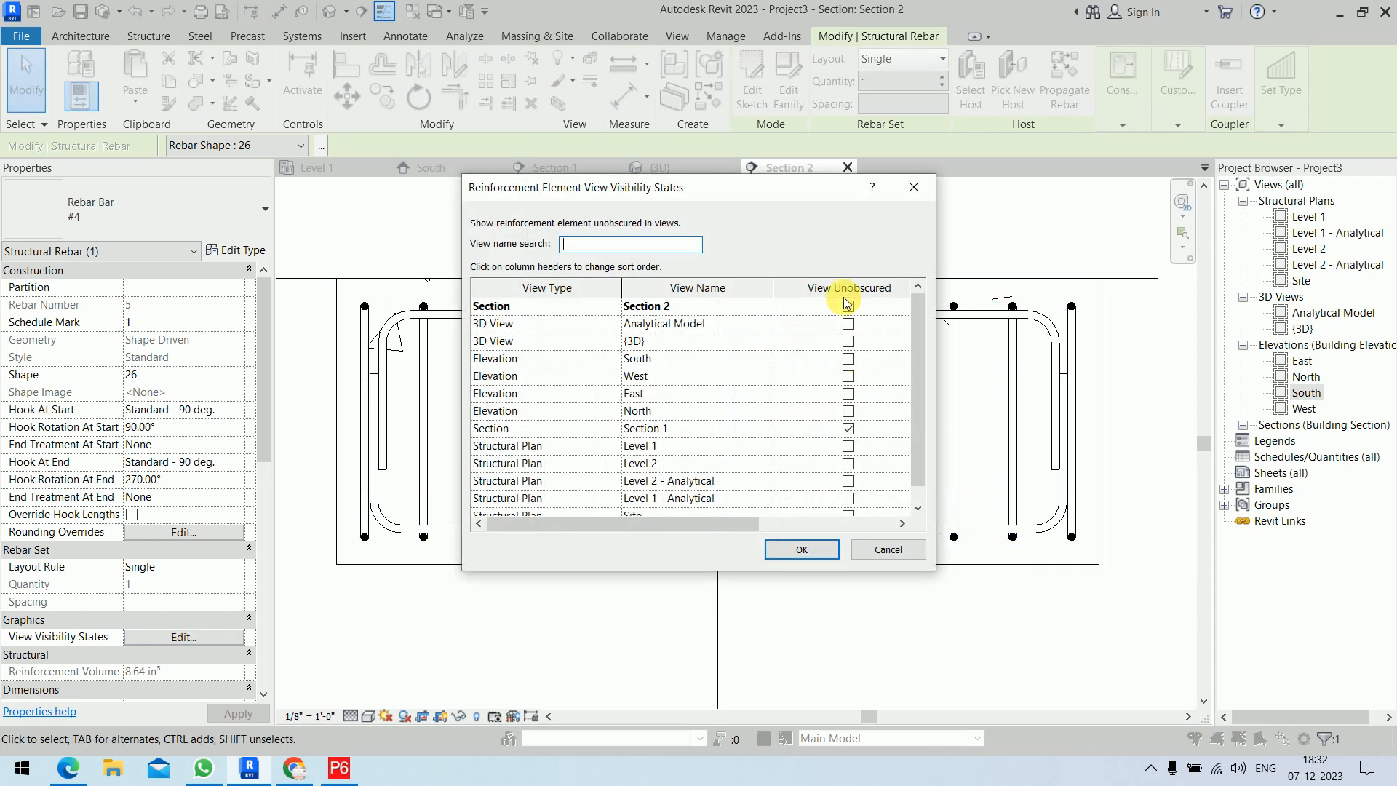
left_click(848, 360)
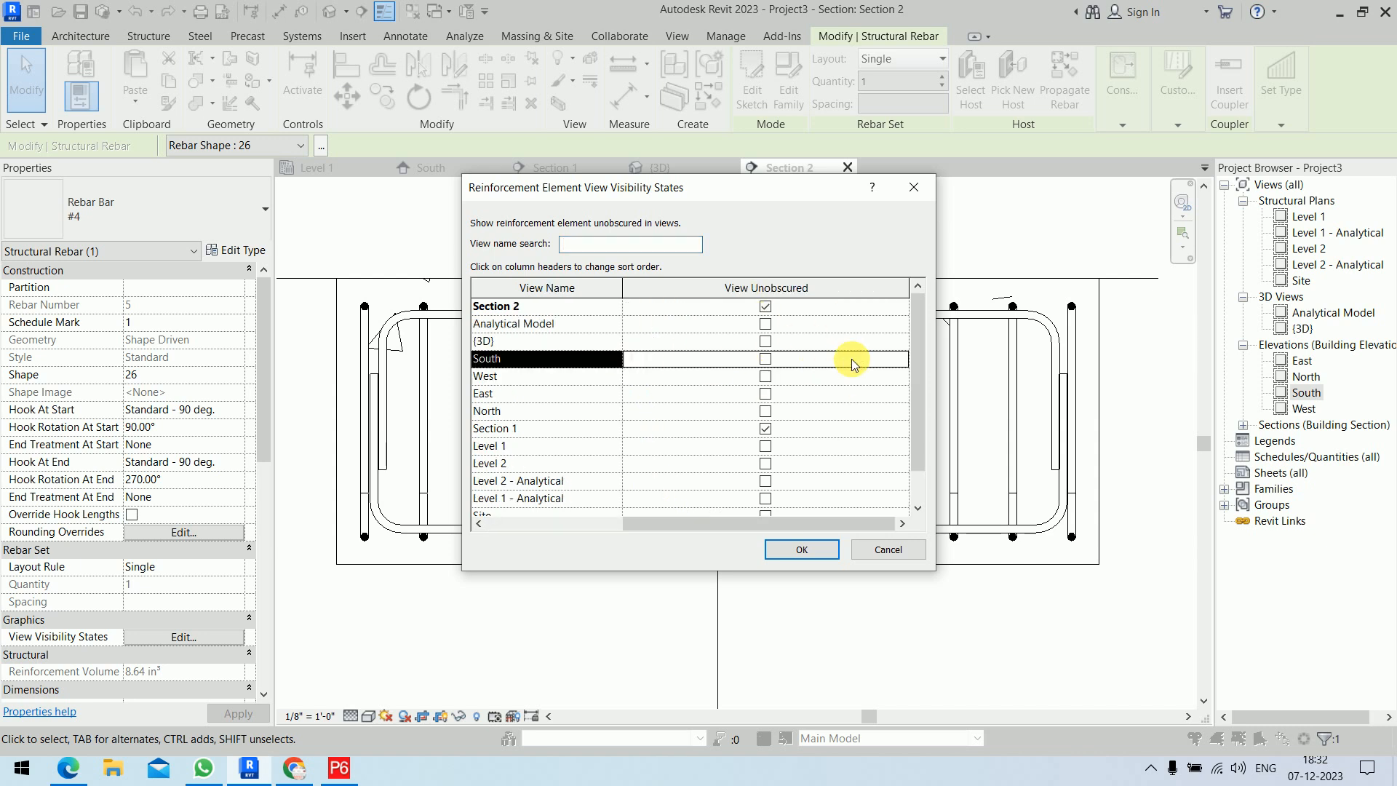
left_click(765, 358)
left_click(801, 549)
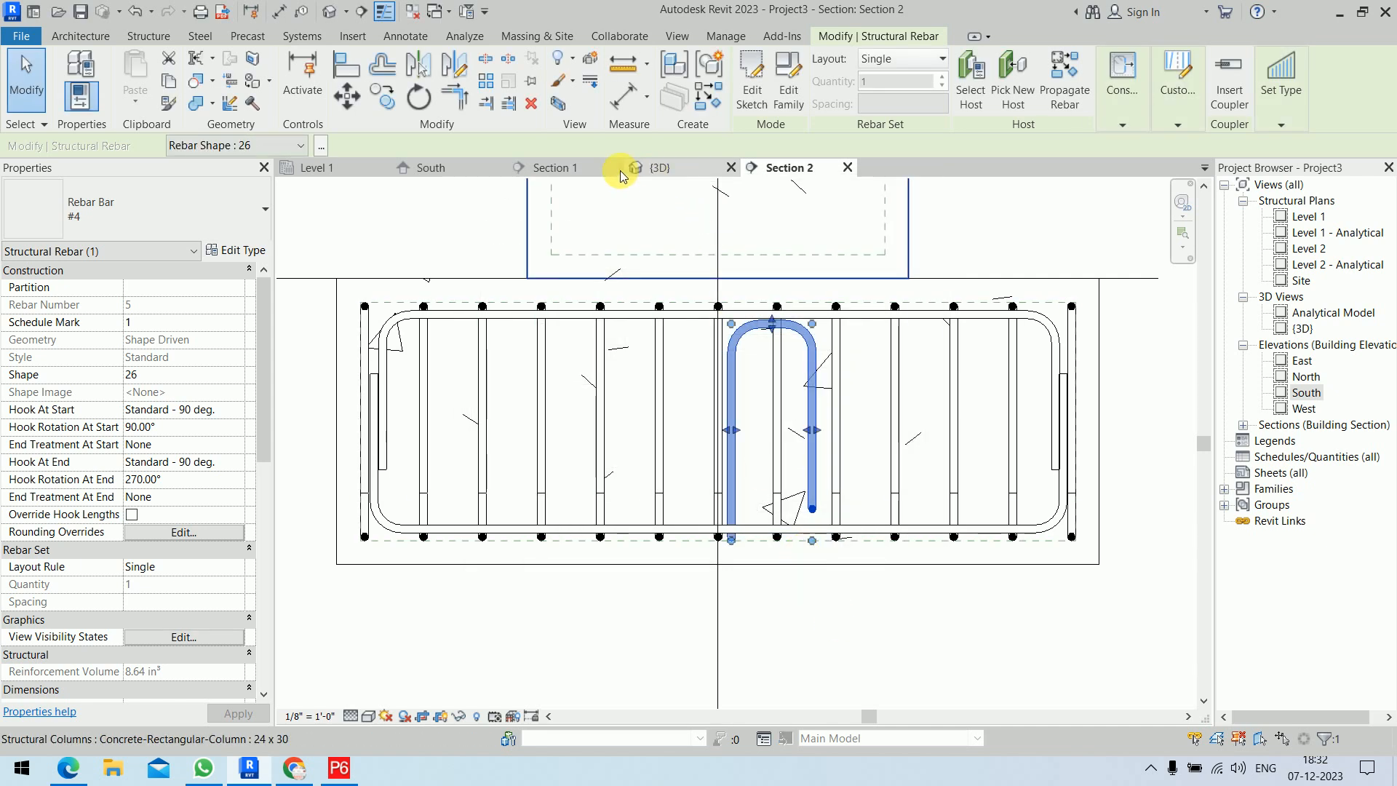
Examine the #4 chair bar's position and hooks inside the footing in Section 1, the {3D} view and the South elevation
left_click(556, 167)
scroll(700, 451, "up", 3)
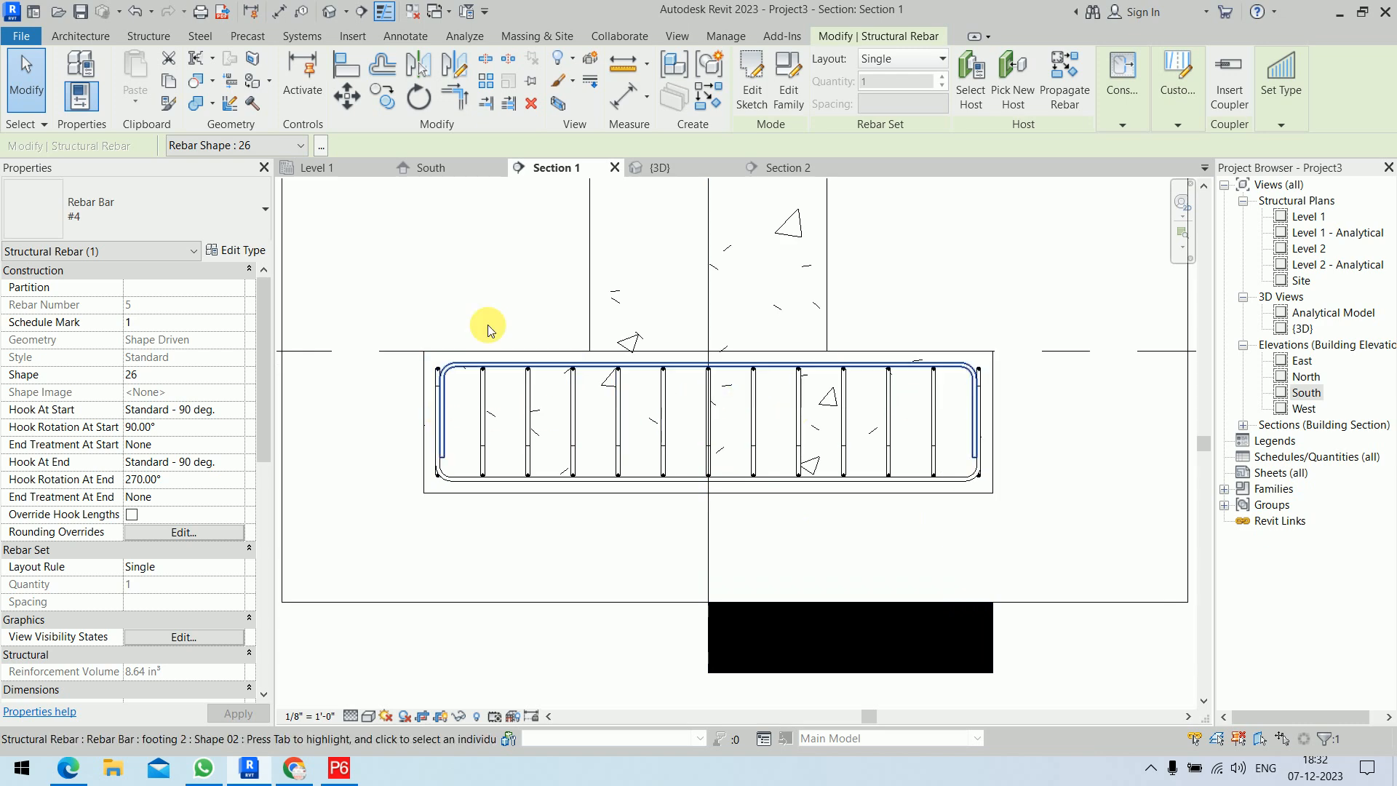
left_click(699, 164)
scroll(795, 477, "up", 5)
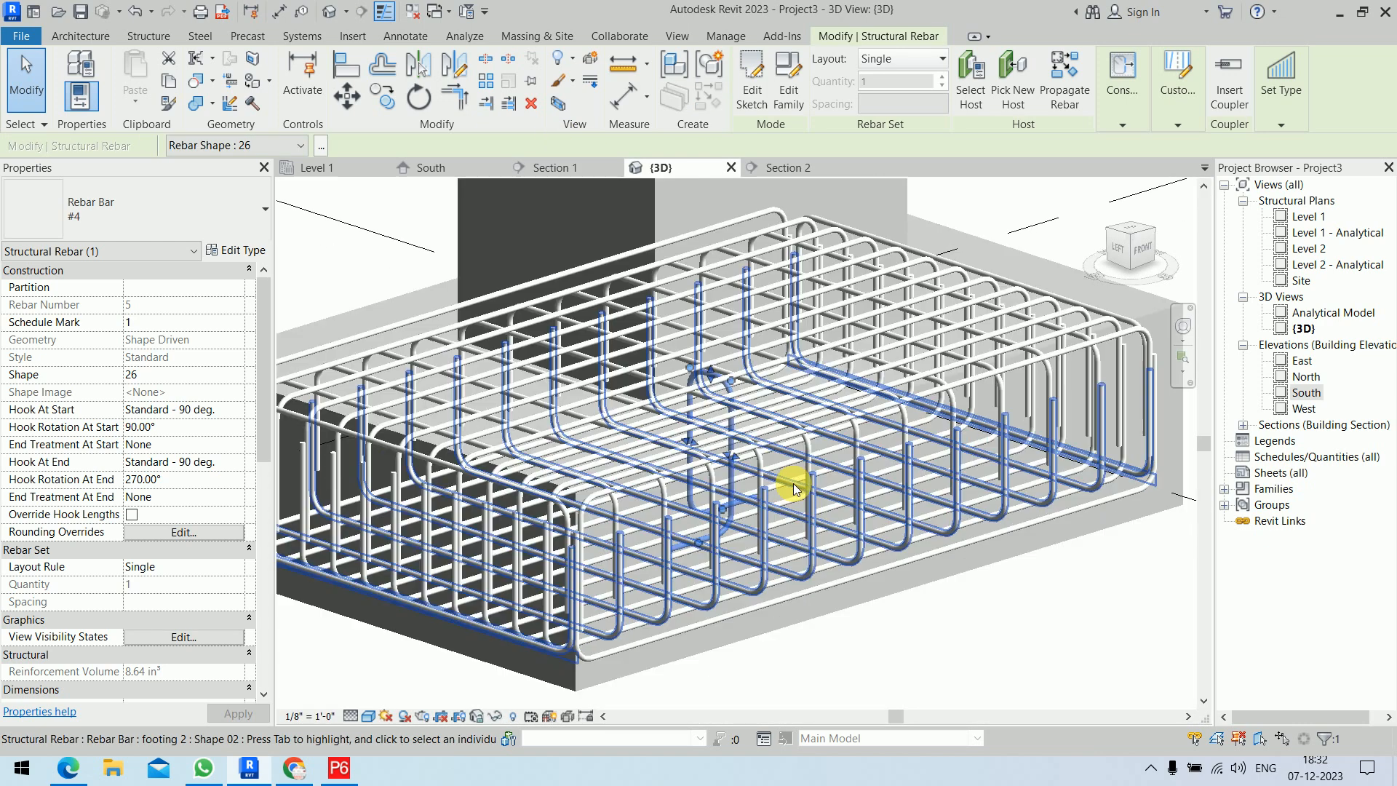
middle_click_drag(796, 477, 817, 437, "shift")
scroll(668, 479, "down", 4)
left_click(445, 166)
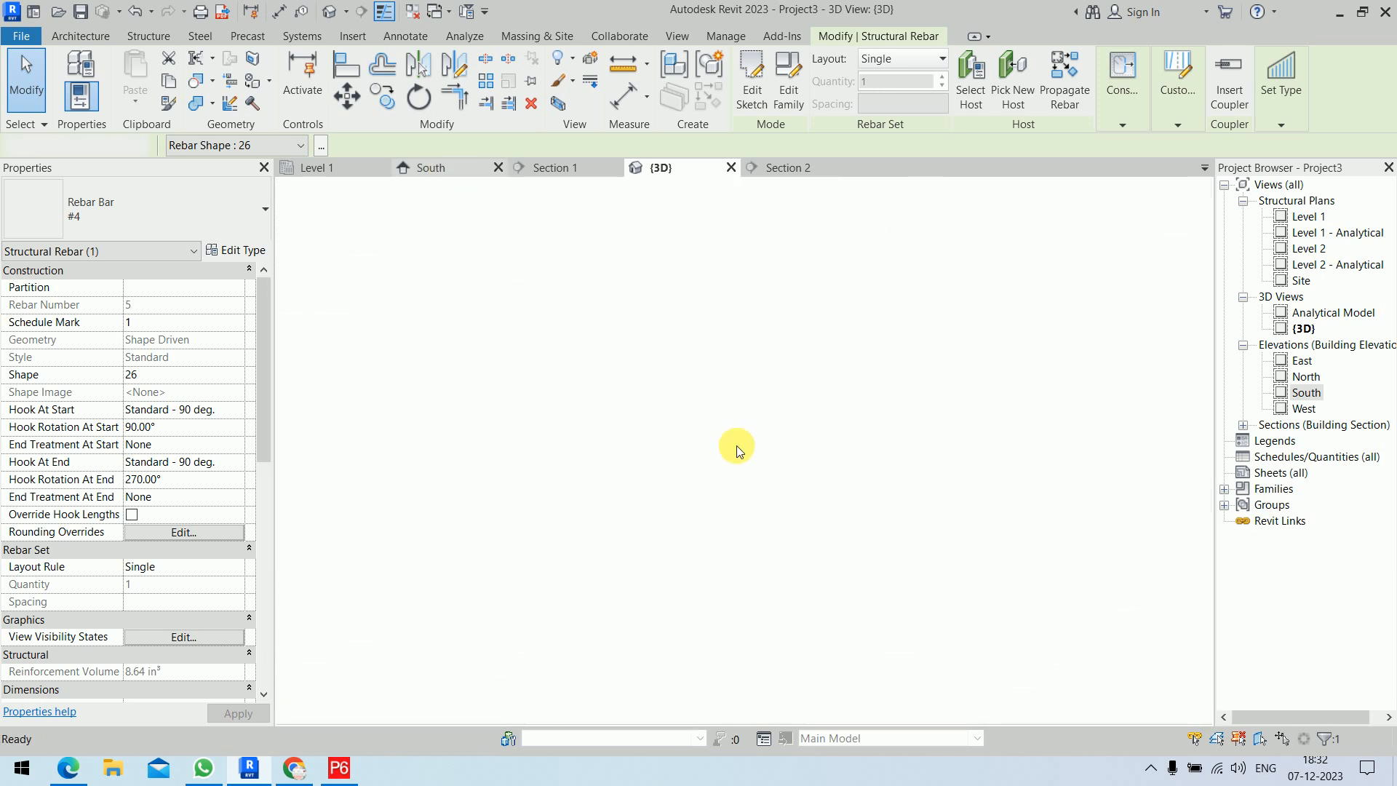
scroll(542, 513, "up", 5)
scroll(583, 492, "up", 5)
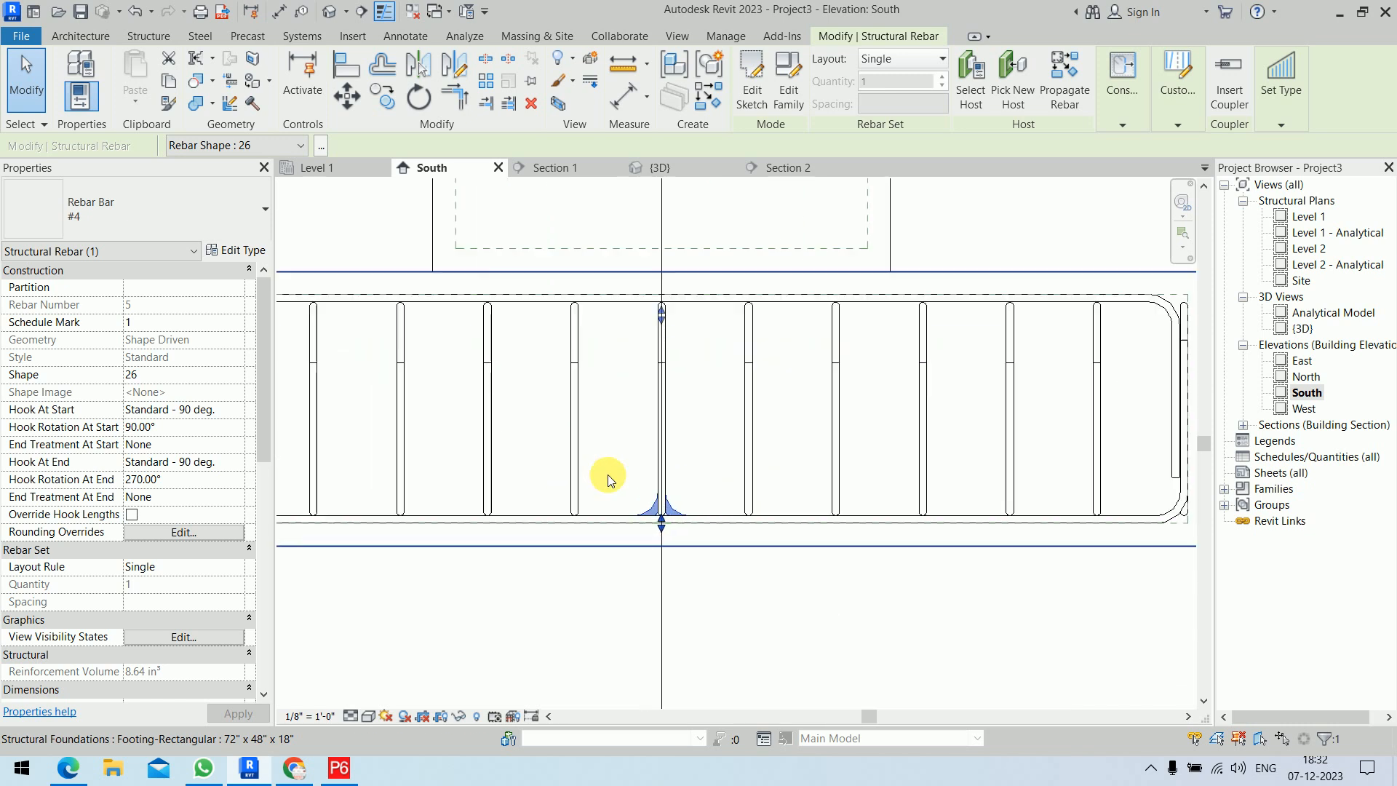
mouse_move(675, 539)
left_mouse_down()
mouse_move(674, 509)
mouse_move(682, 536)
left_mouse_up()
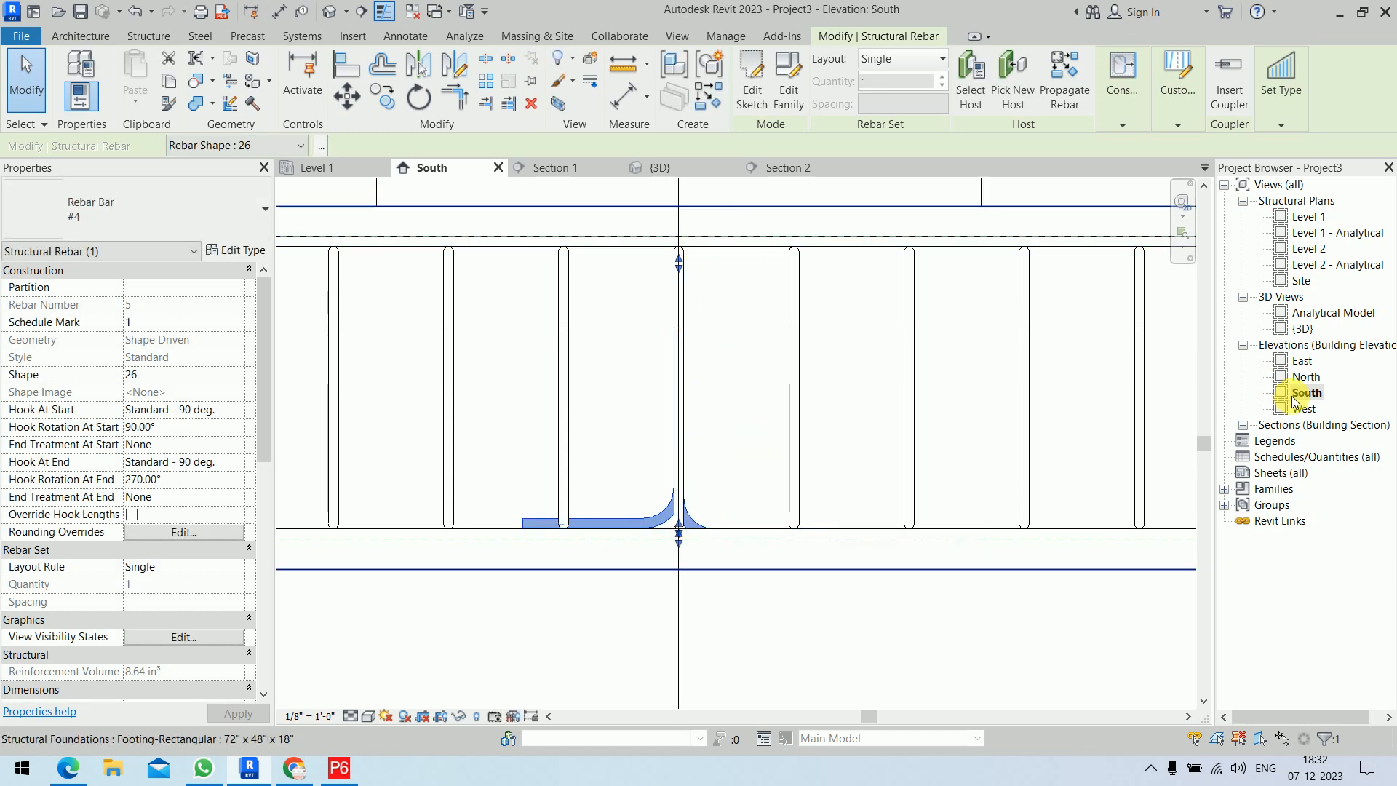
Show the #4 chair bar unobscured in the East view and set the East elevation's detail level to Fine
left_click(184, 636)
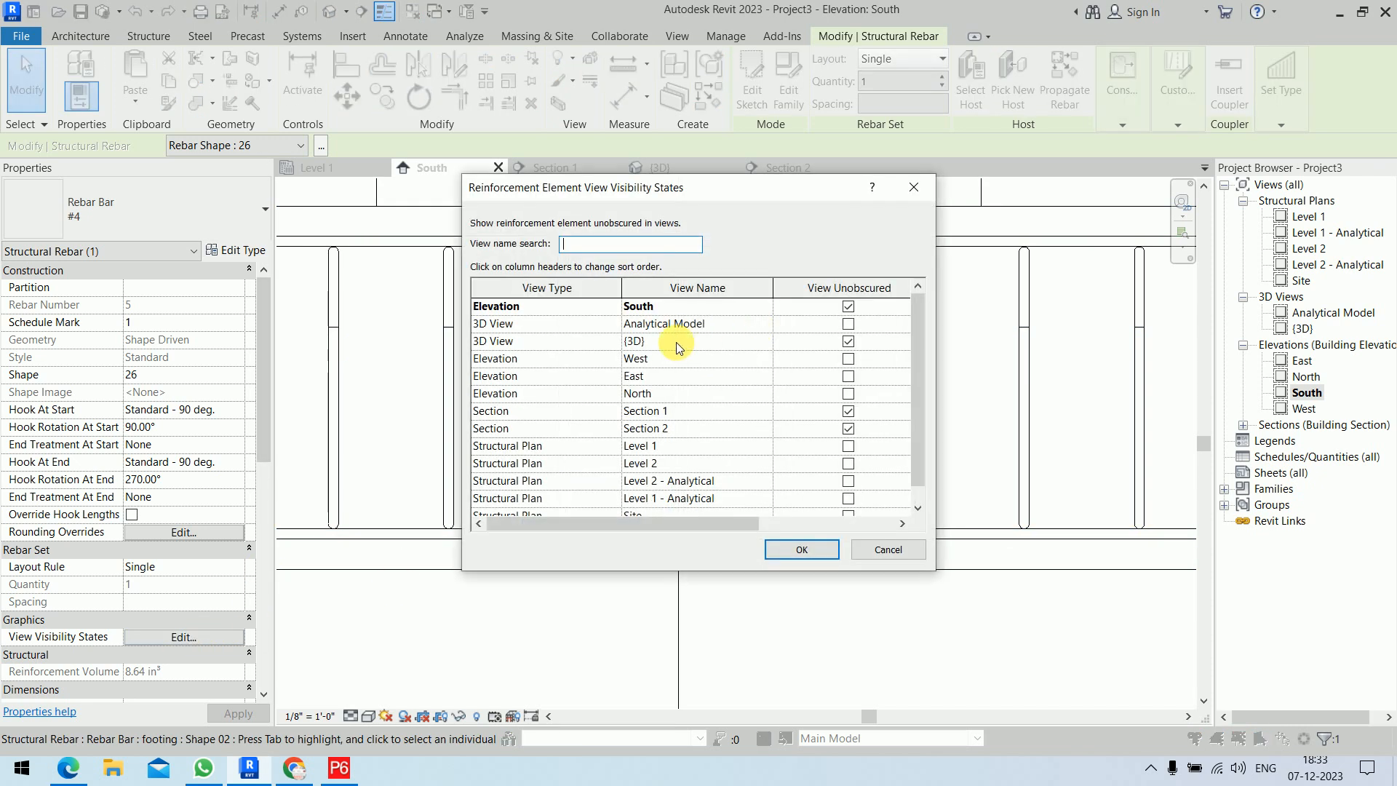
left_click(848, 377)
left_click(800, 550)
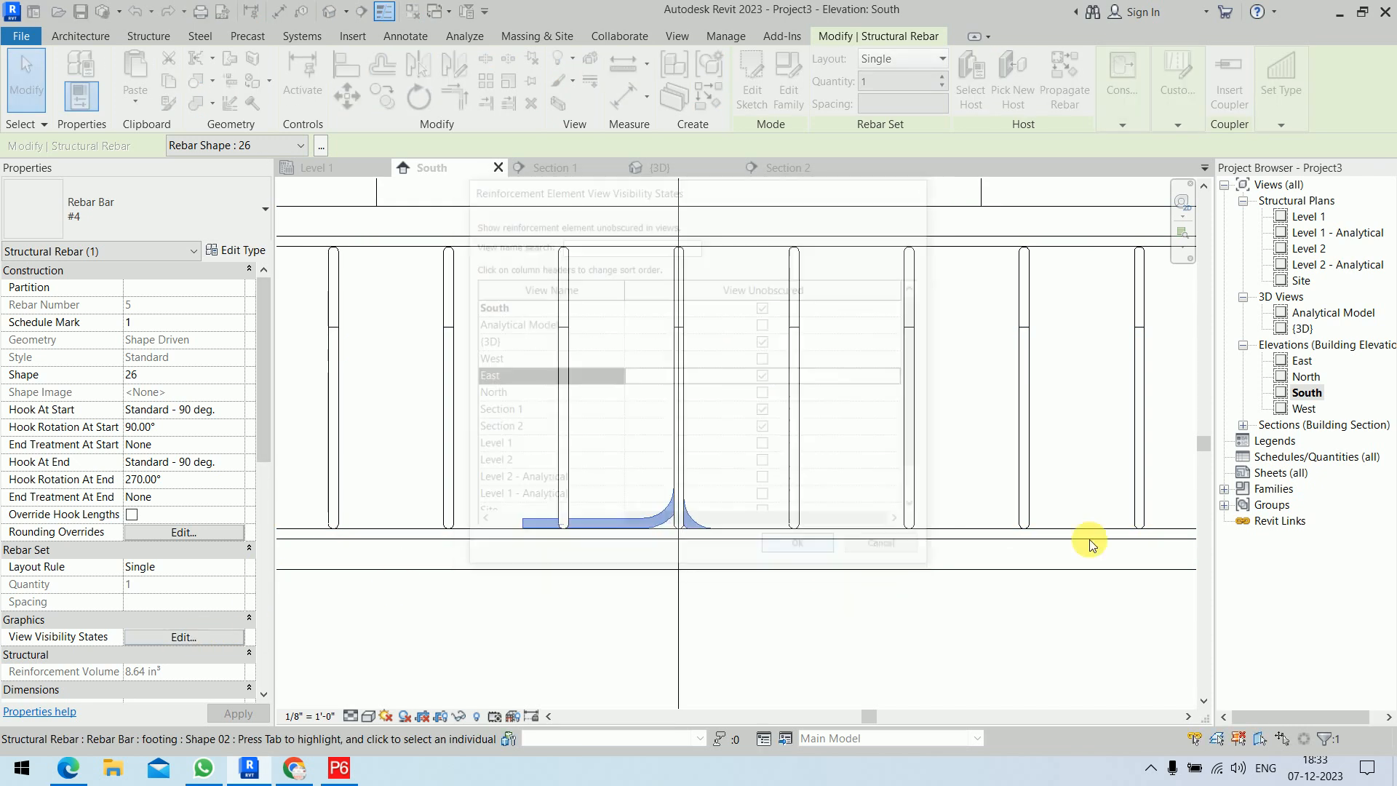
double_click(1304, 364)
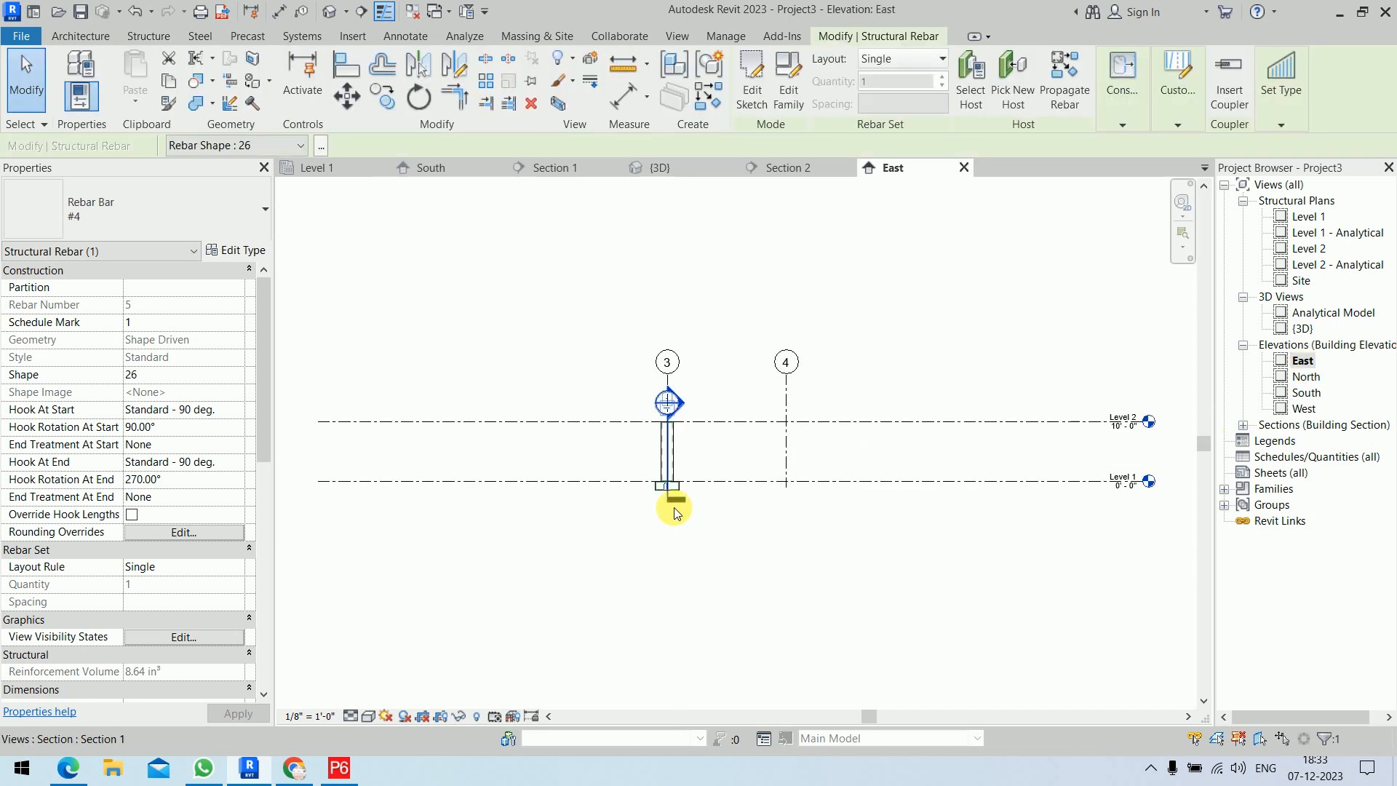
scroll(674, 513, "up", 8)
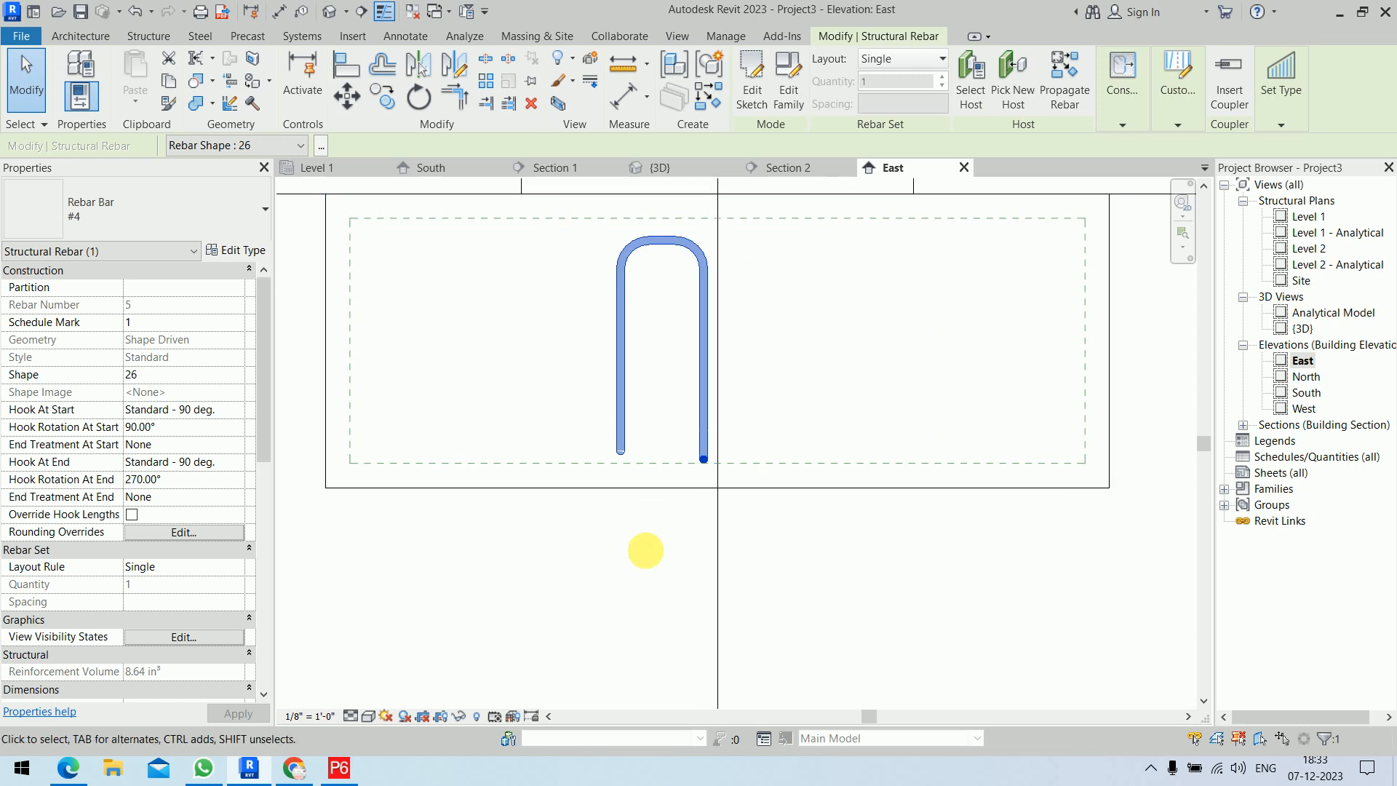
middle_click_drag(646, 551, 639, 599)
left_click(350, 716)
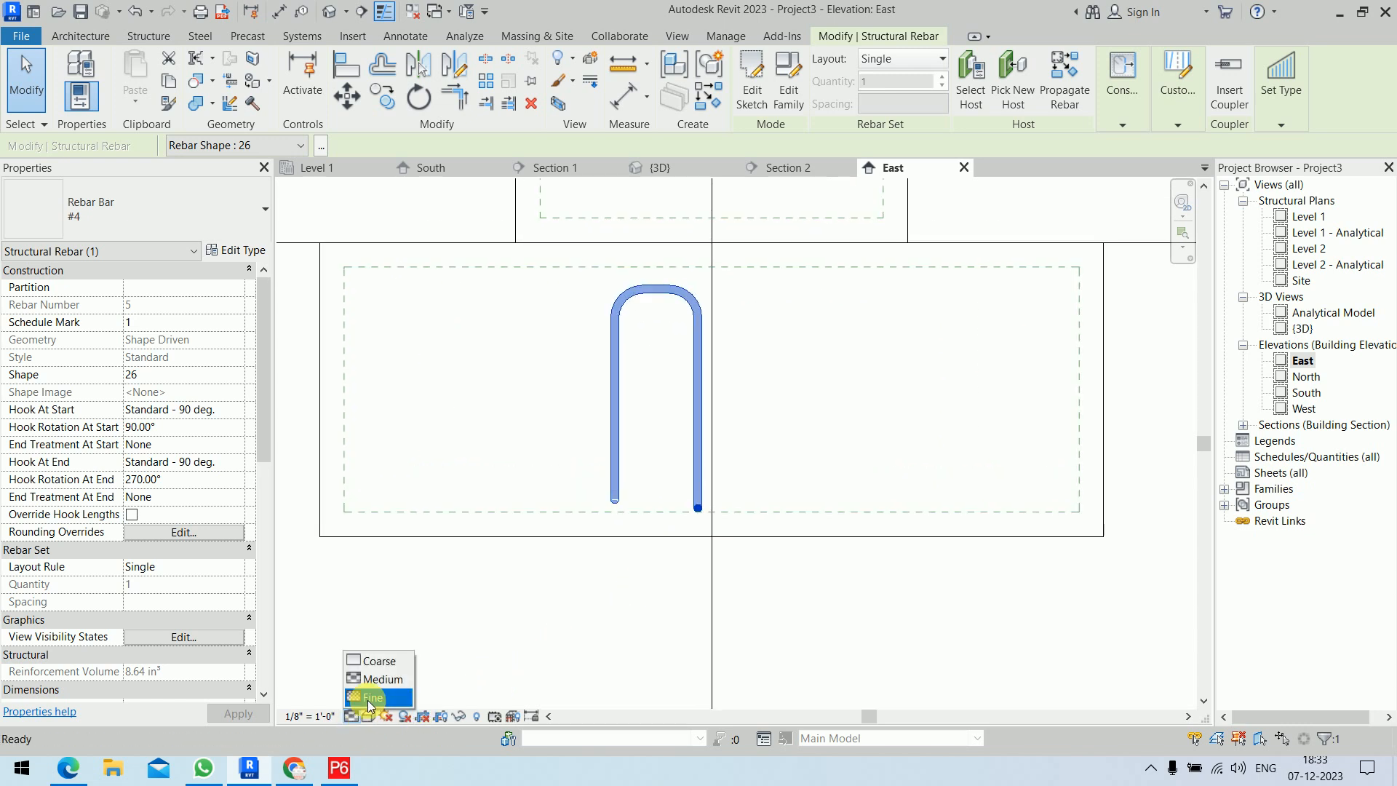
left_click(377, 698)
In the East elevation, shorten the chair bar's longer leg nearest the grid line to match the other leg's lower end
scroll(698, 473, "up", 2)
left_click(699, 472)
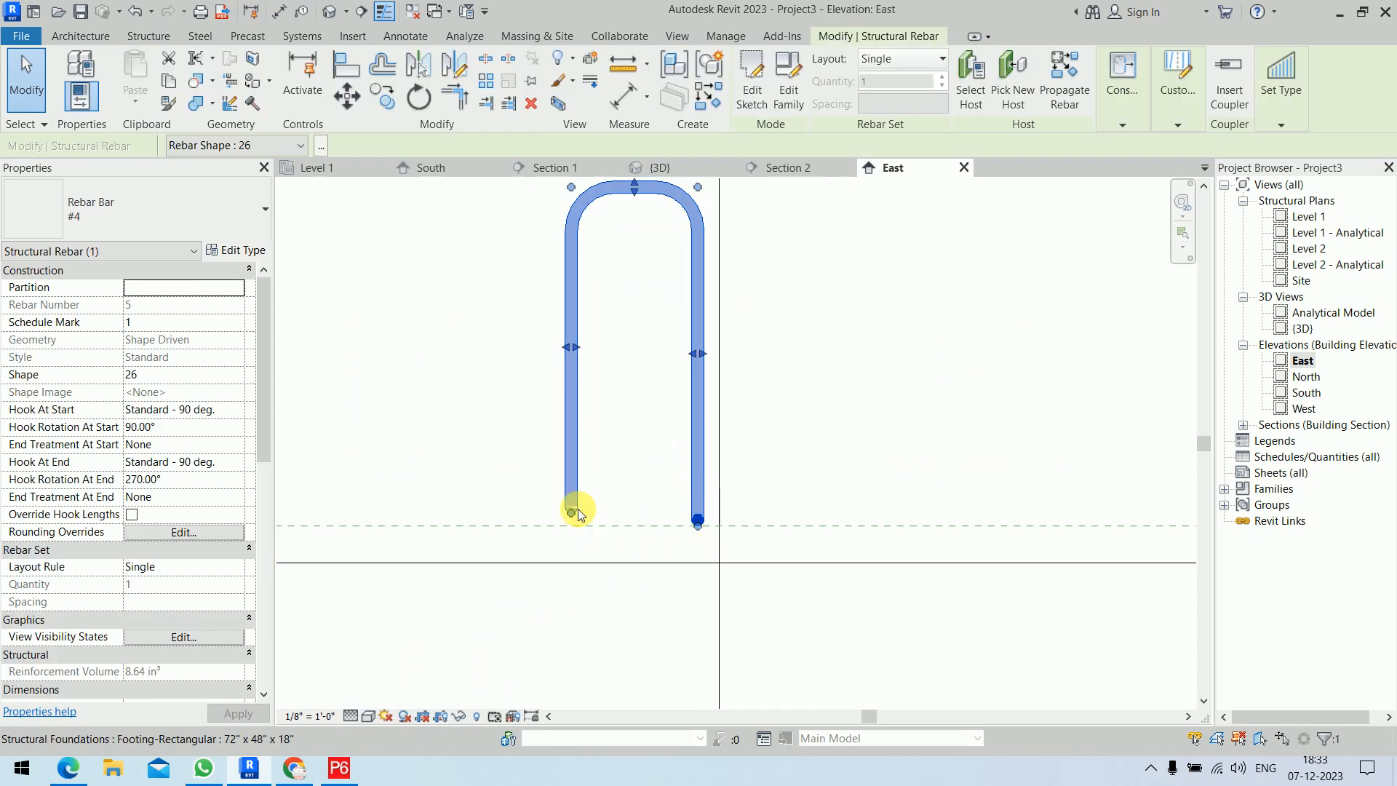
scroll(697, 520, "up", 4)
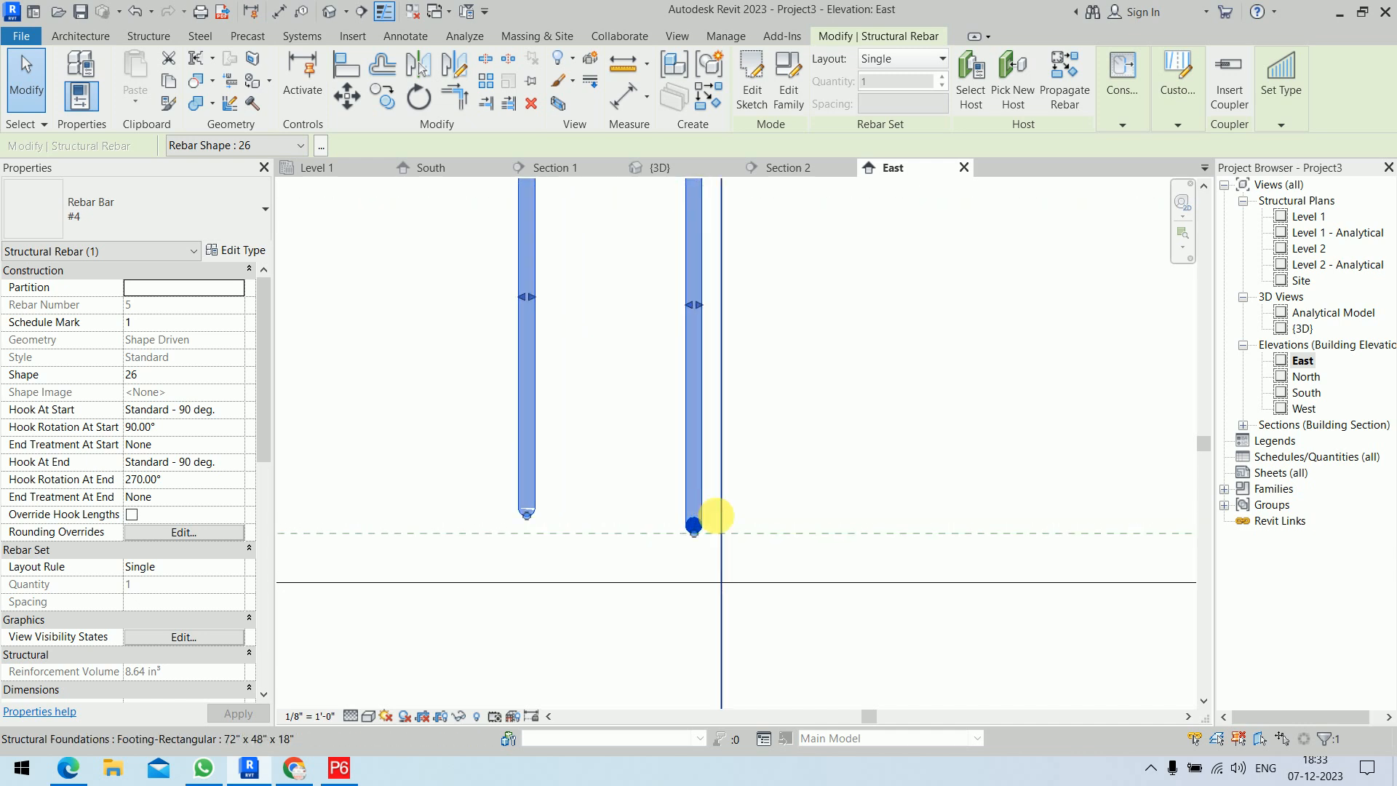
left_click_drag(676, 555, 674, 515)
left_click(670, 655)
scroll(741, 496, "down", 5)
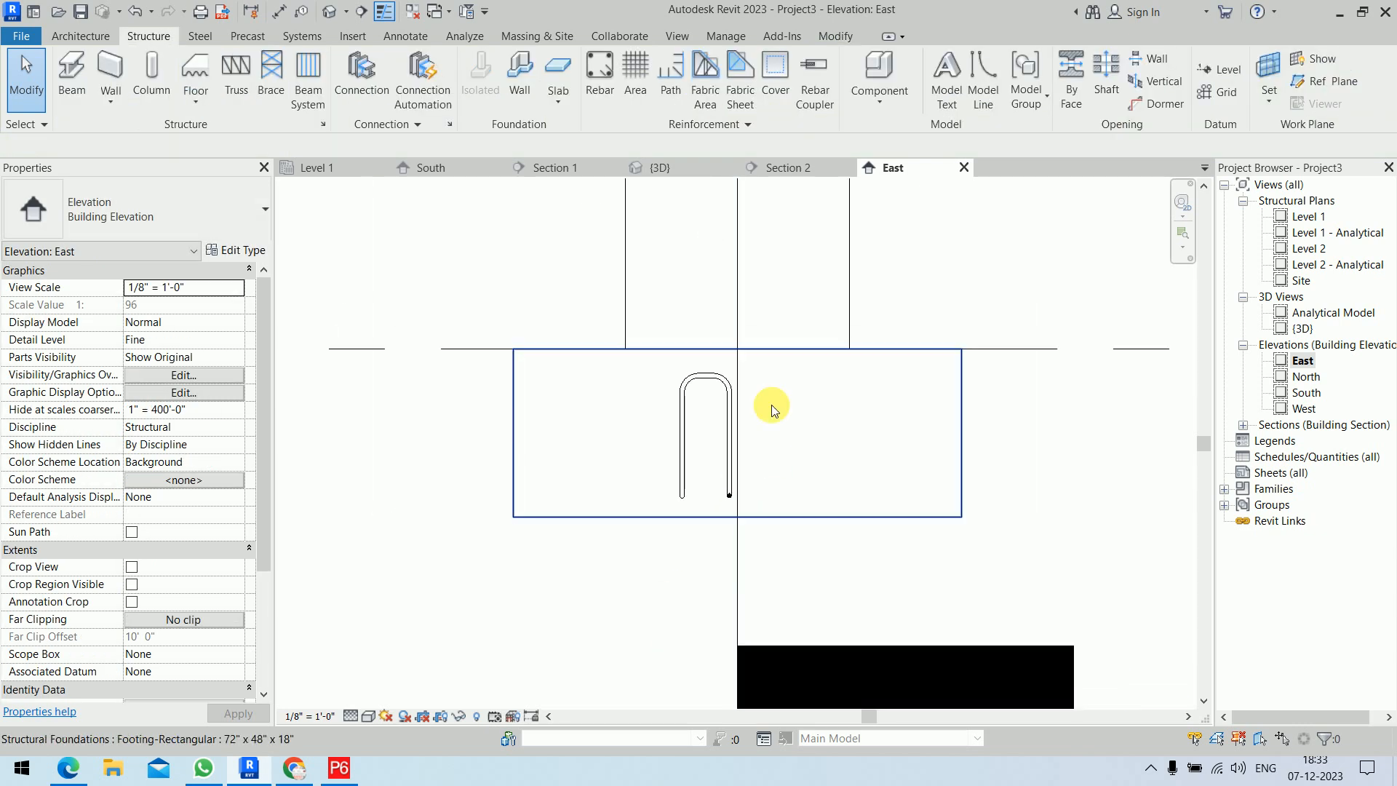
Select the #4 chair bar in the {3D} view and show it unobscured in the Level 1 structural plan
left_click(685, 169)
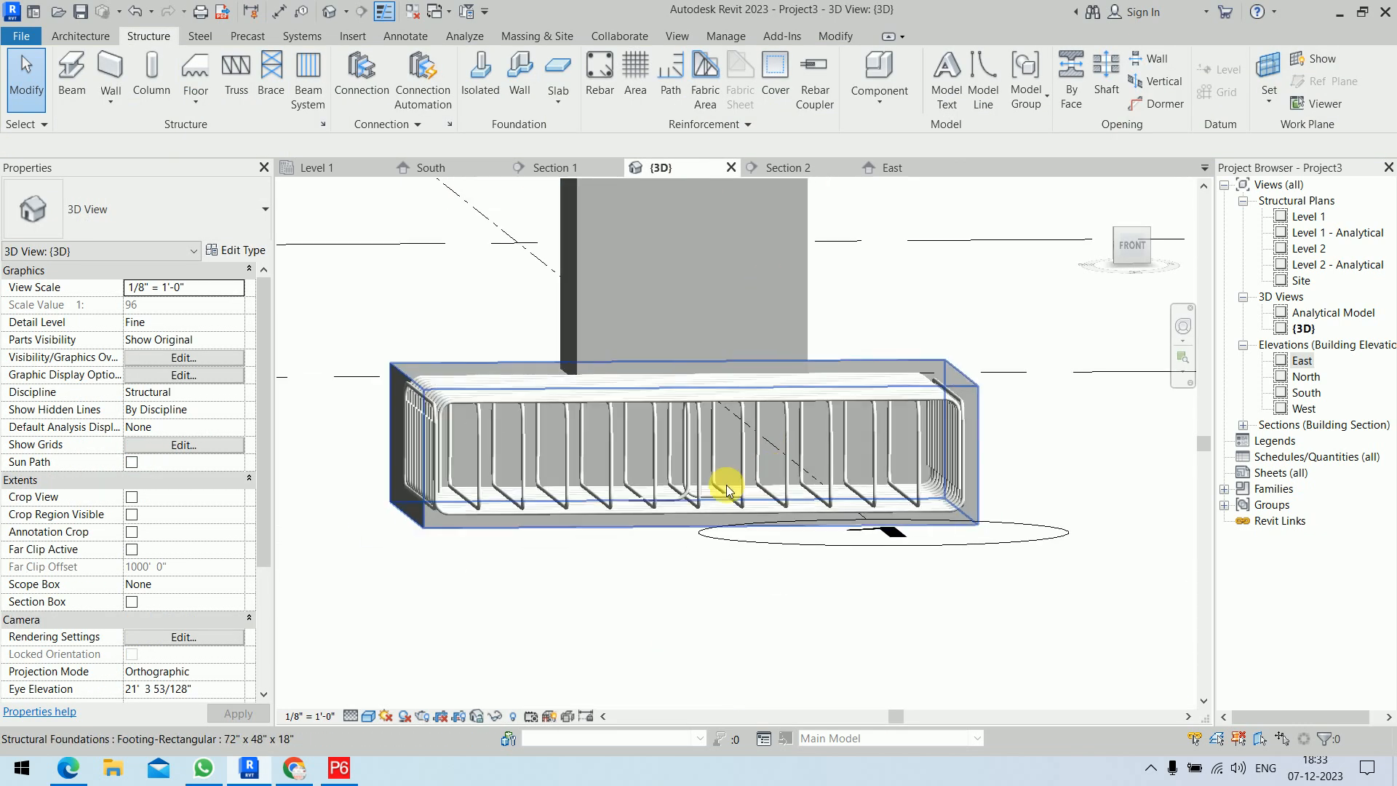
left_click(681, 470)
middle_click_drag(914, 461, 776, 649, "shift")
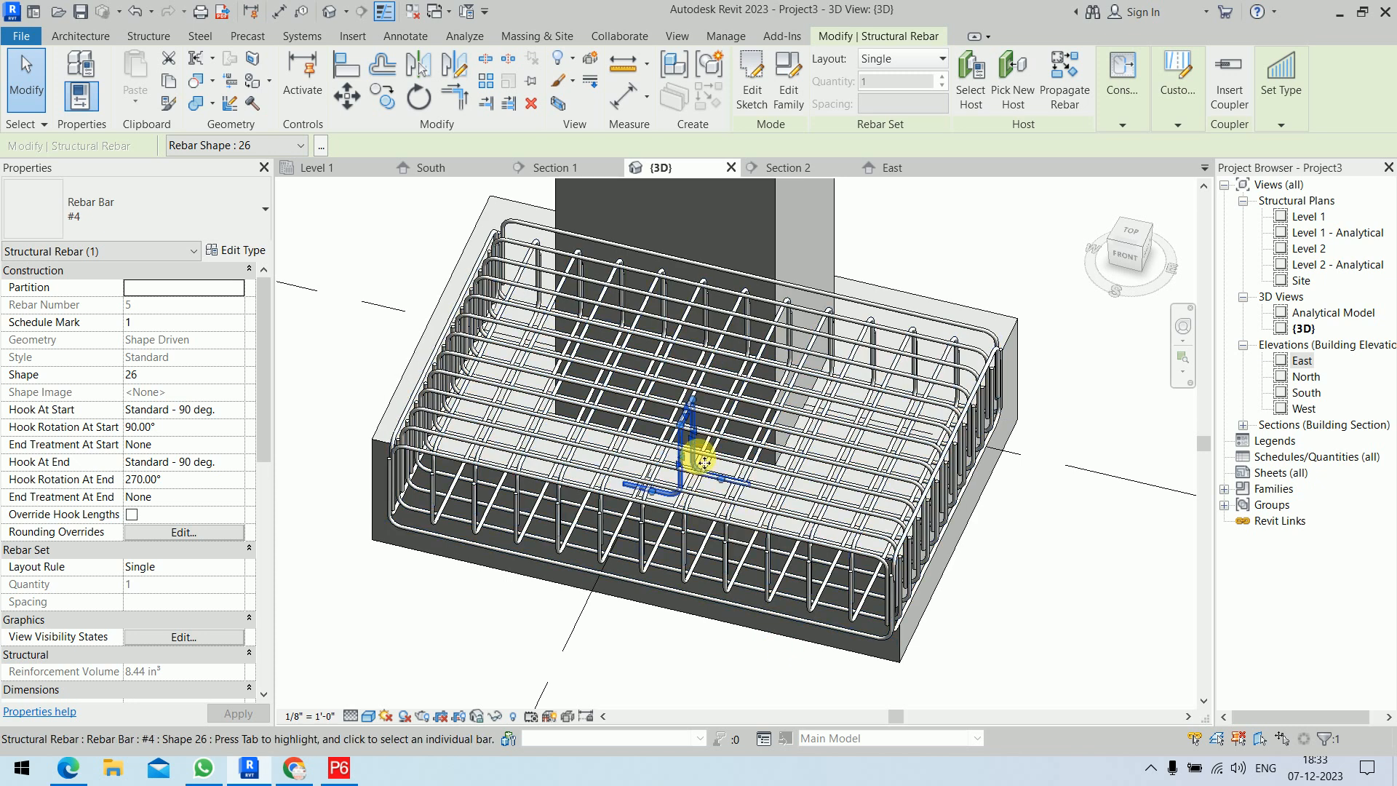
scroll(705, 462, "up", 3)
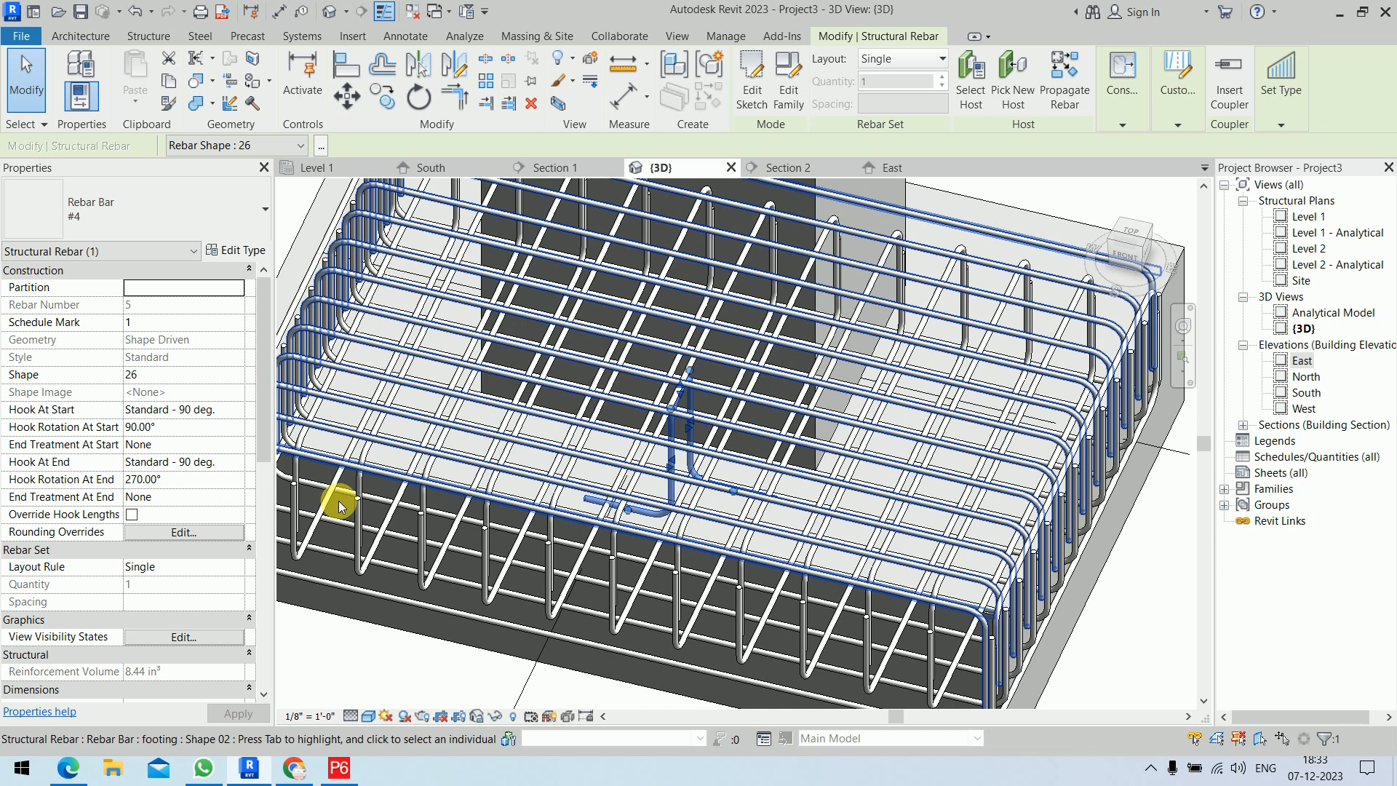
left_click(175, 637)
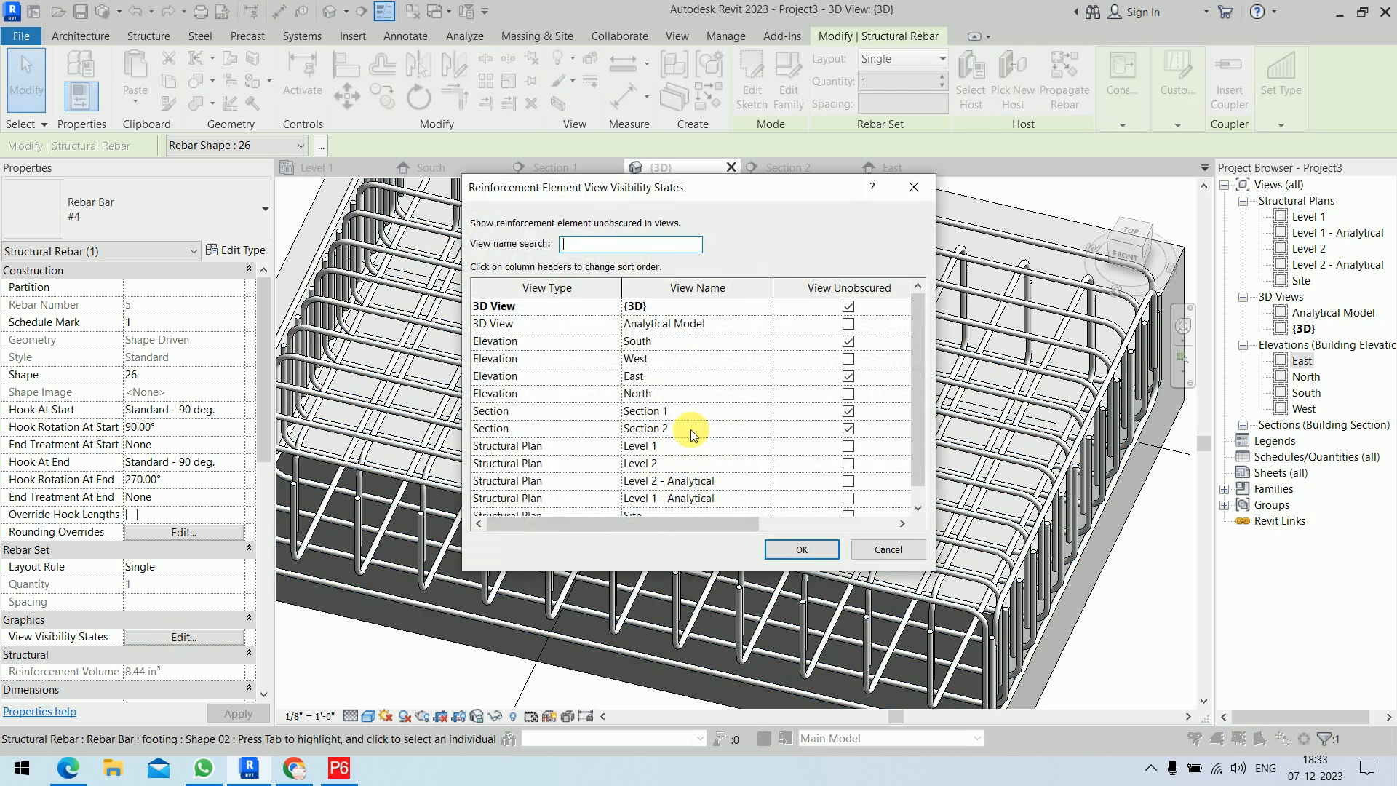
left_click(849, 448)
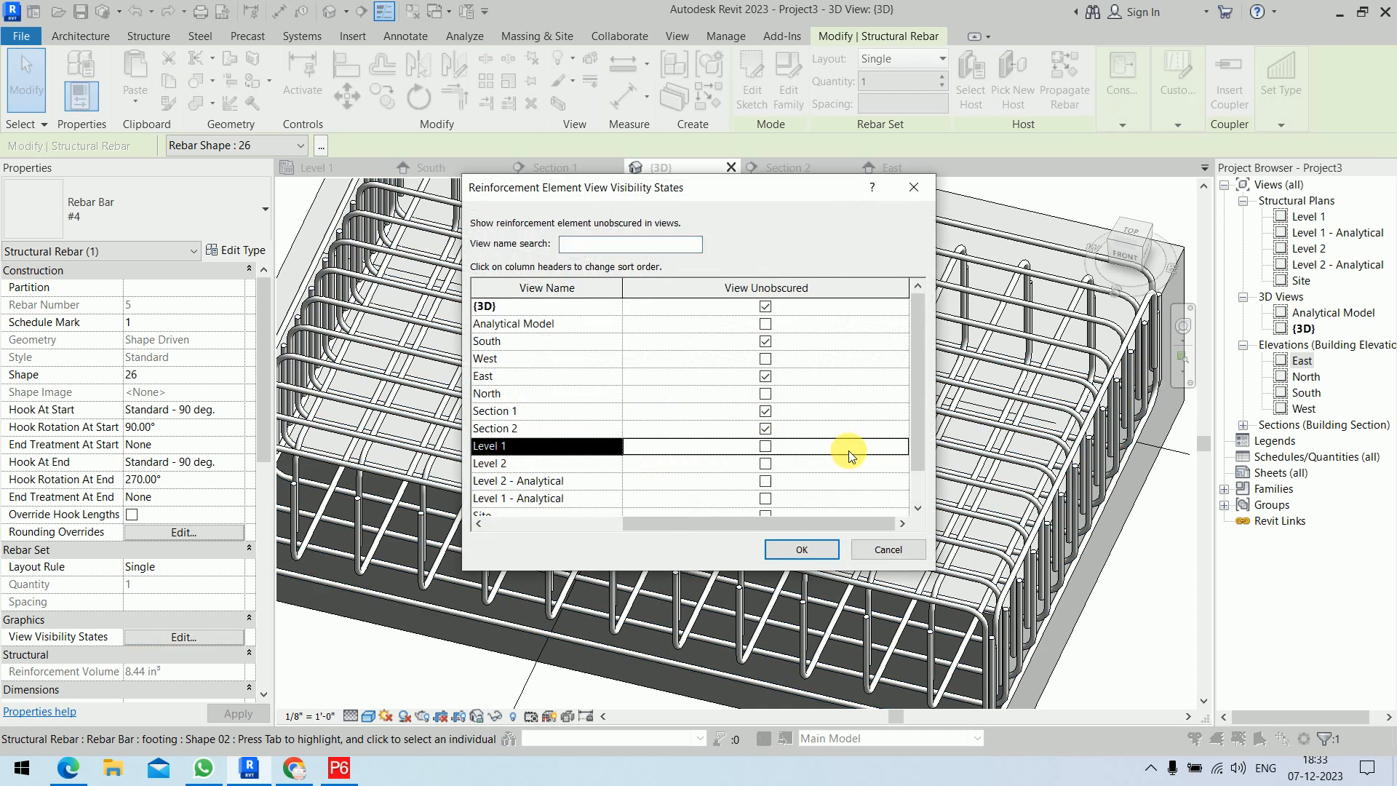
left_click(799, 549)
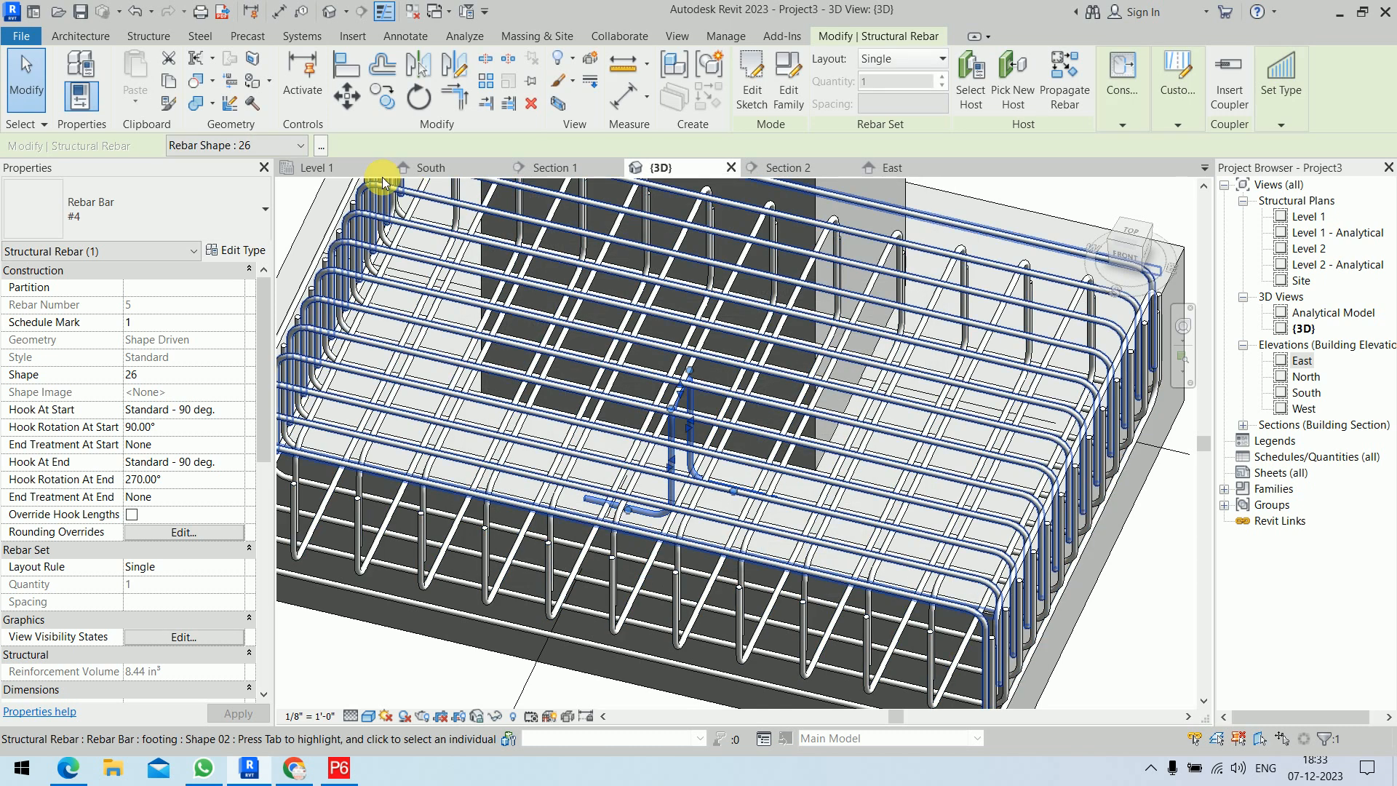
Open the Level 1 structural plan and set its detail level to Fine
left_click(329, 168)
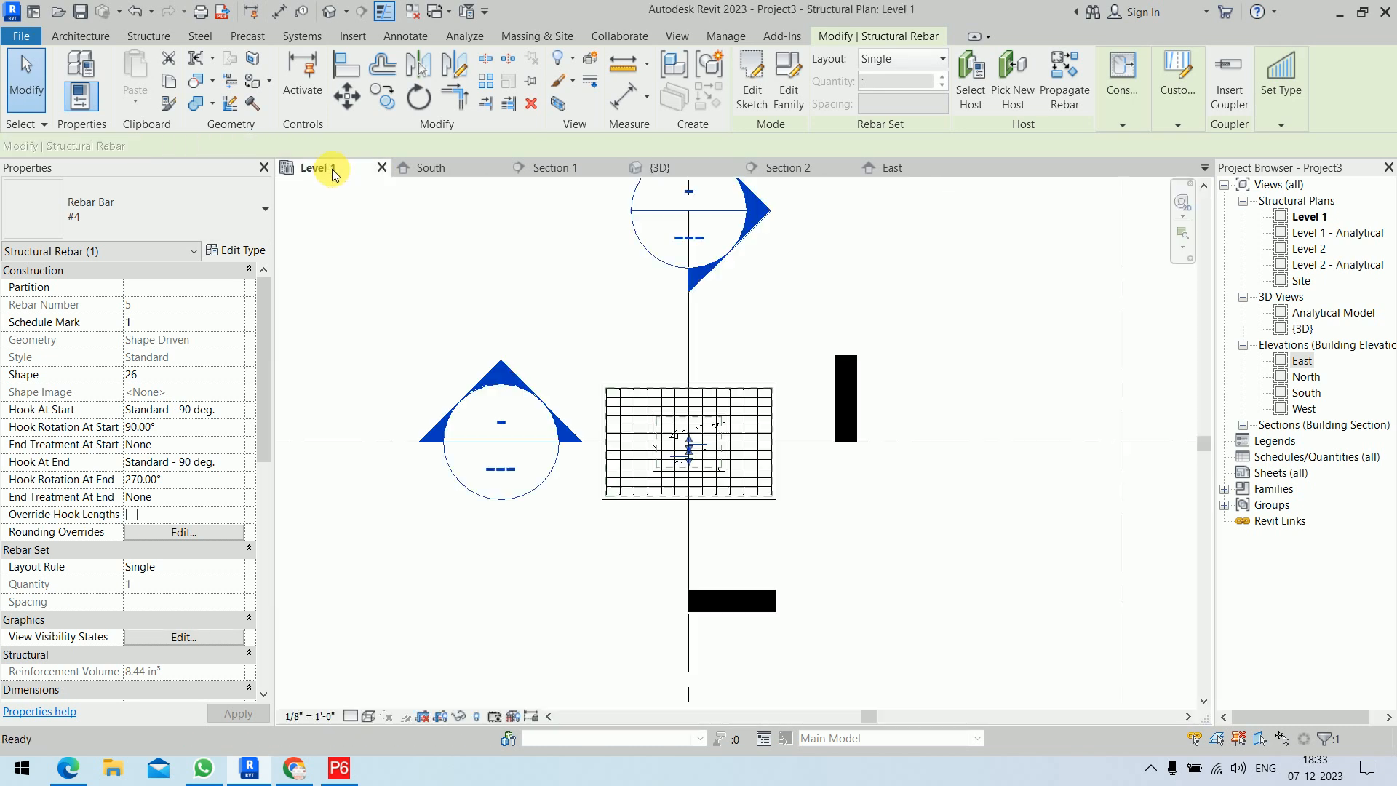
scroll(675, 445, "up", 5)
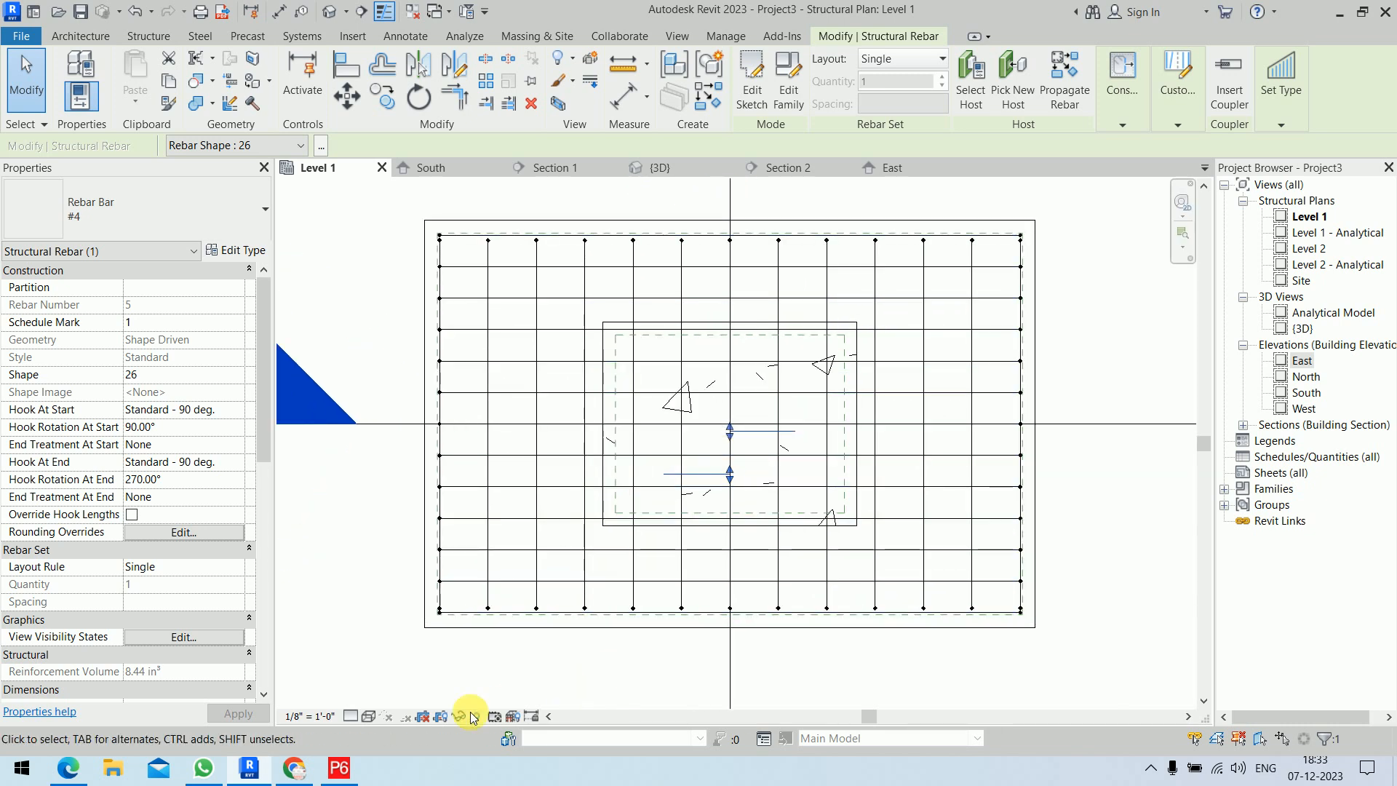
left_click(350, 716)
left_click(367, 697)
left_click(758, 461)
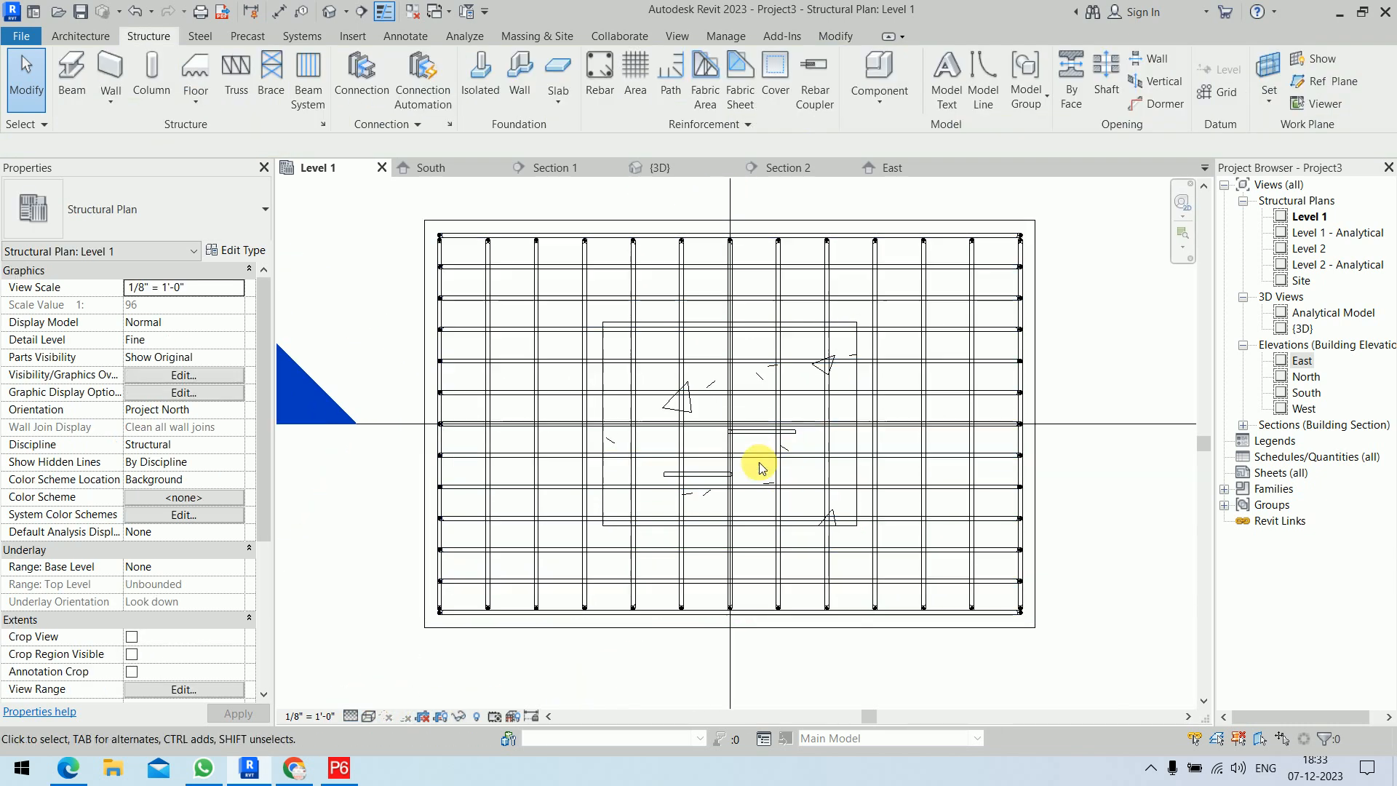
Copy the central #4 chair bar 18" horizontally toward the footing's left end, with multiple copies enabled
scroll(748, 435, "up", 2)
scroll(749, 436, "down", 2)
left_click(754, 423)
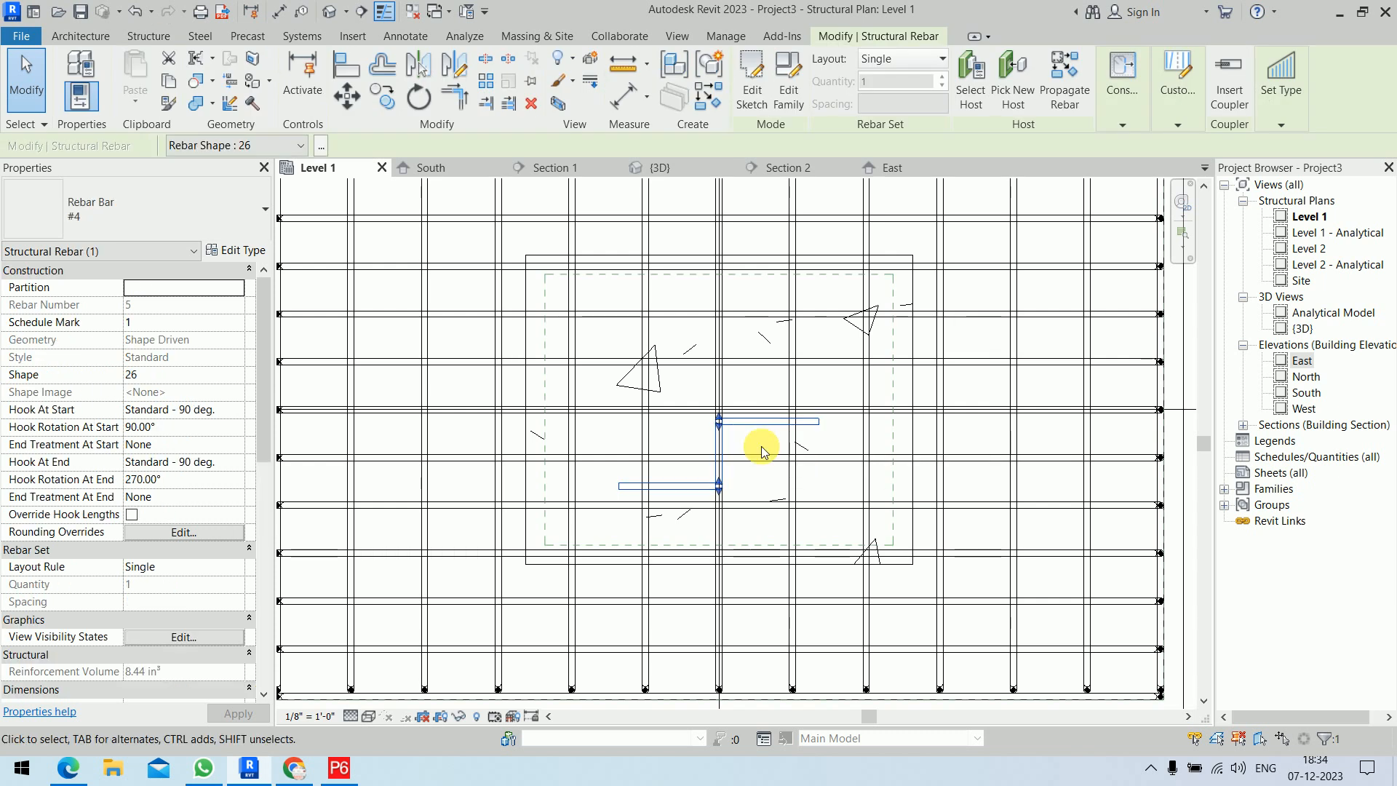
scroll(803, 482, "down", 1)
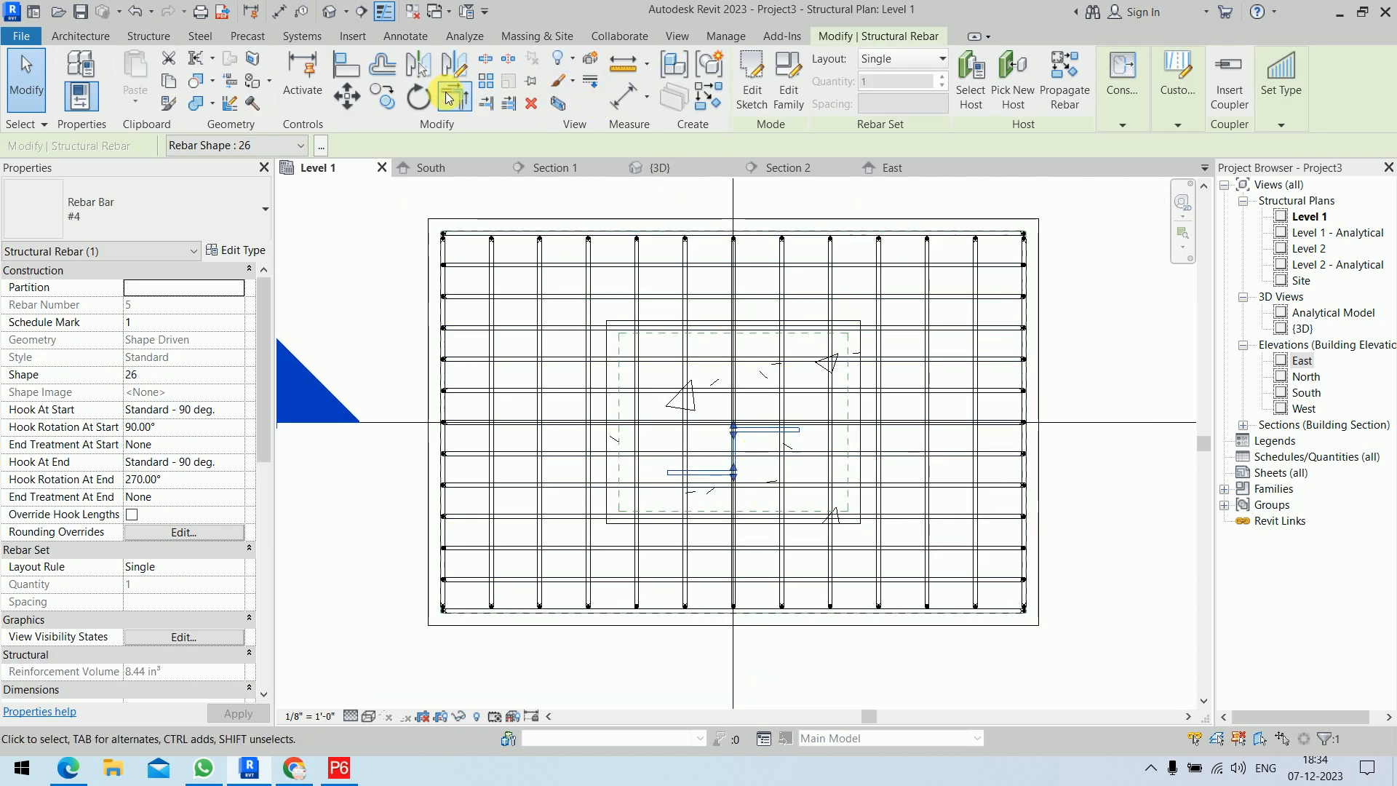
left_click(390, 102)
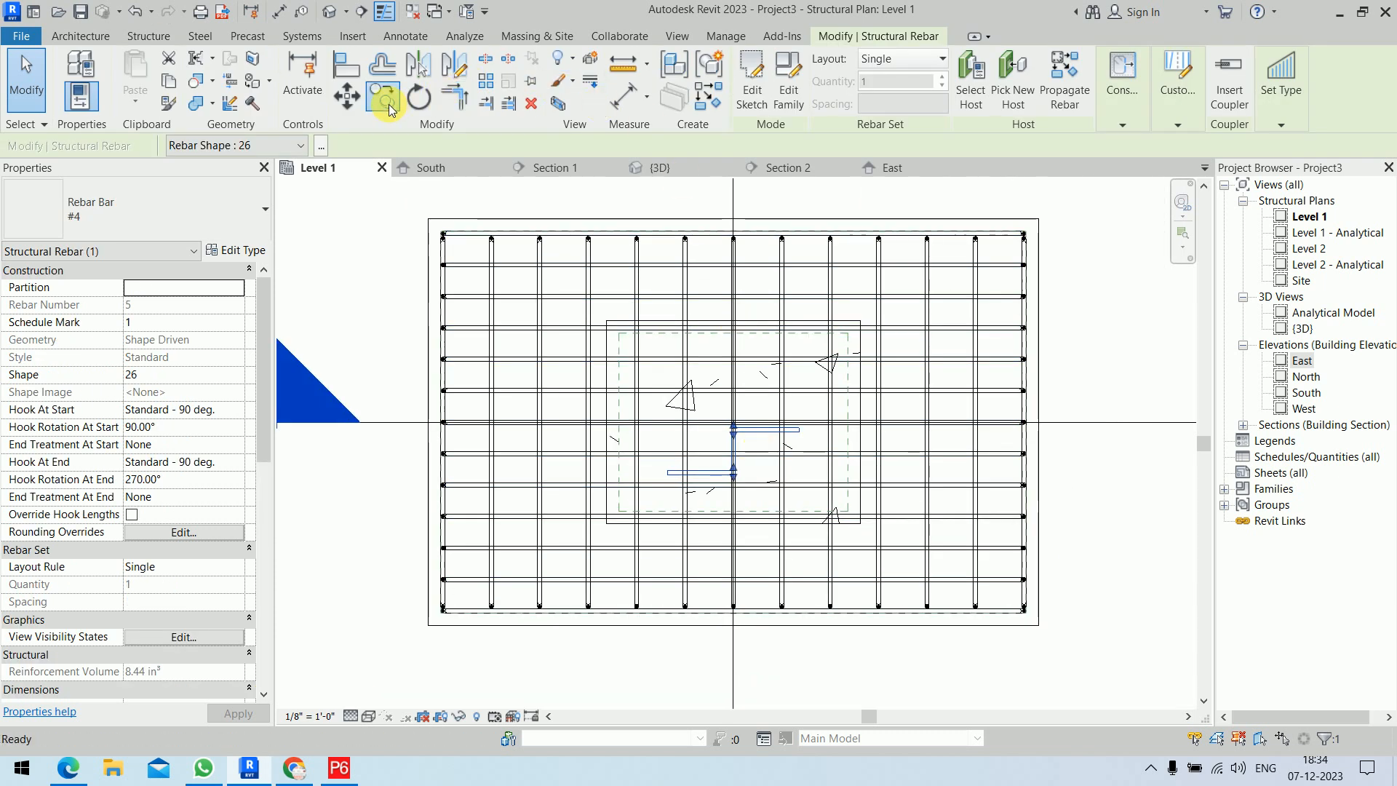
left_click(734, 457)
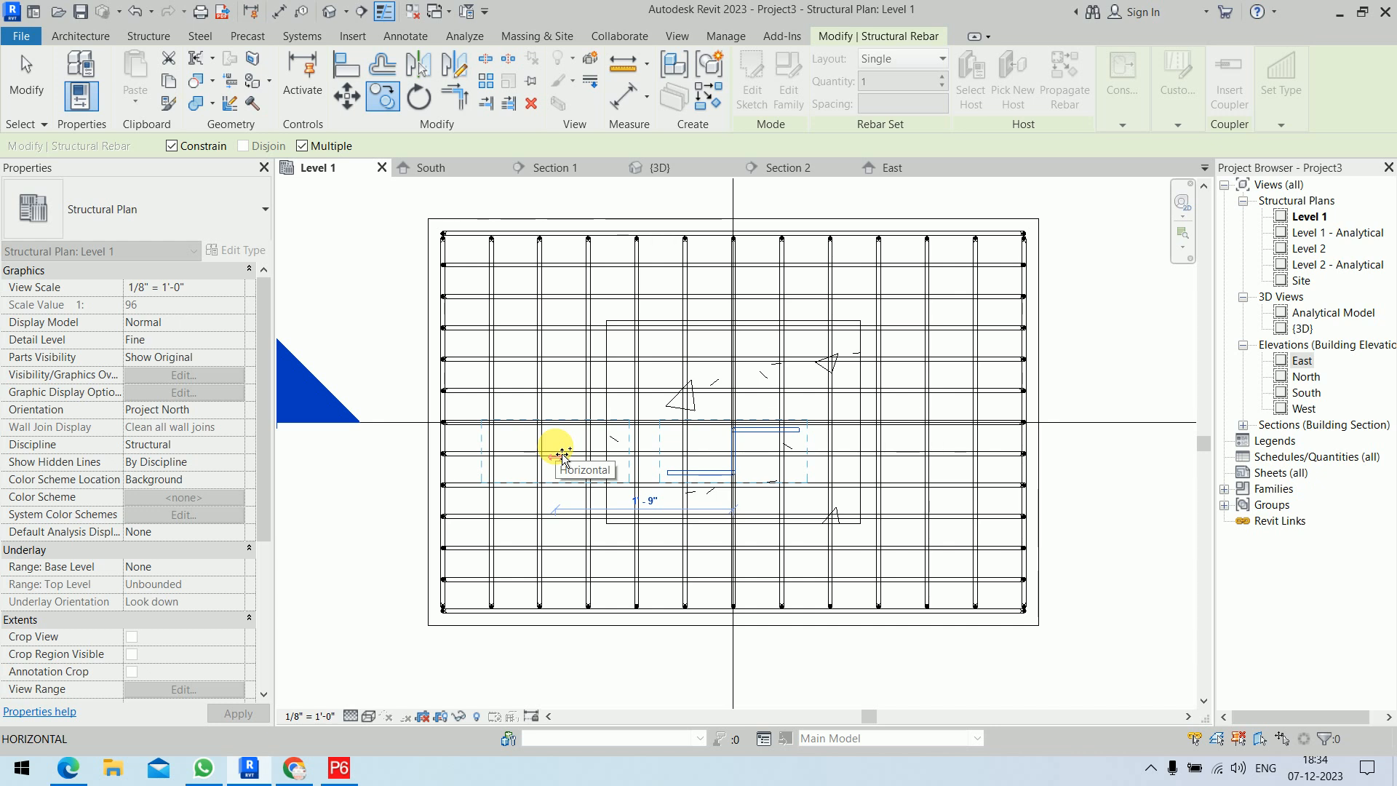
type("18\"")
key("Return")
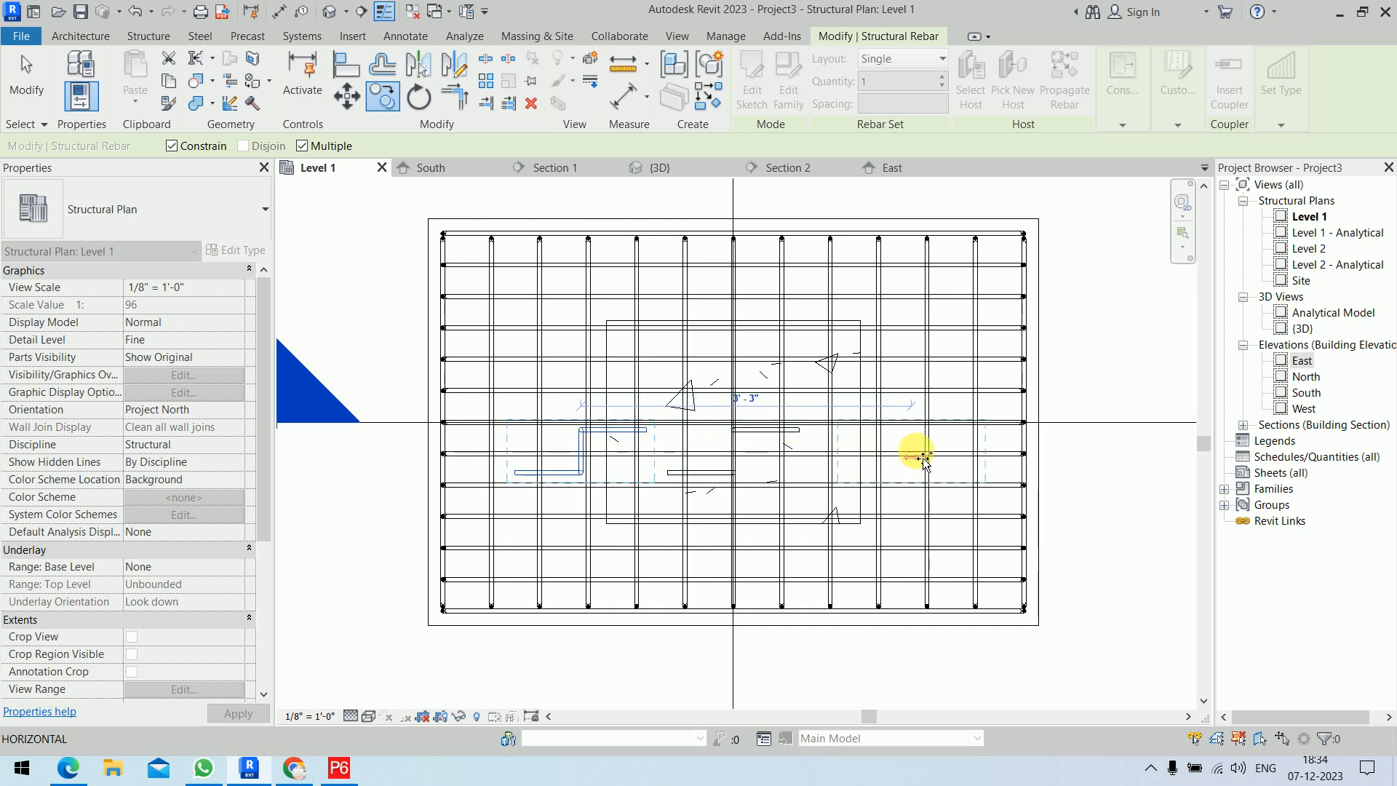
Place another chair bar copy 18" from the first copy toward the footing's right end and finish copying
type("18\"")
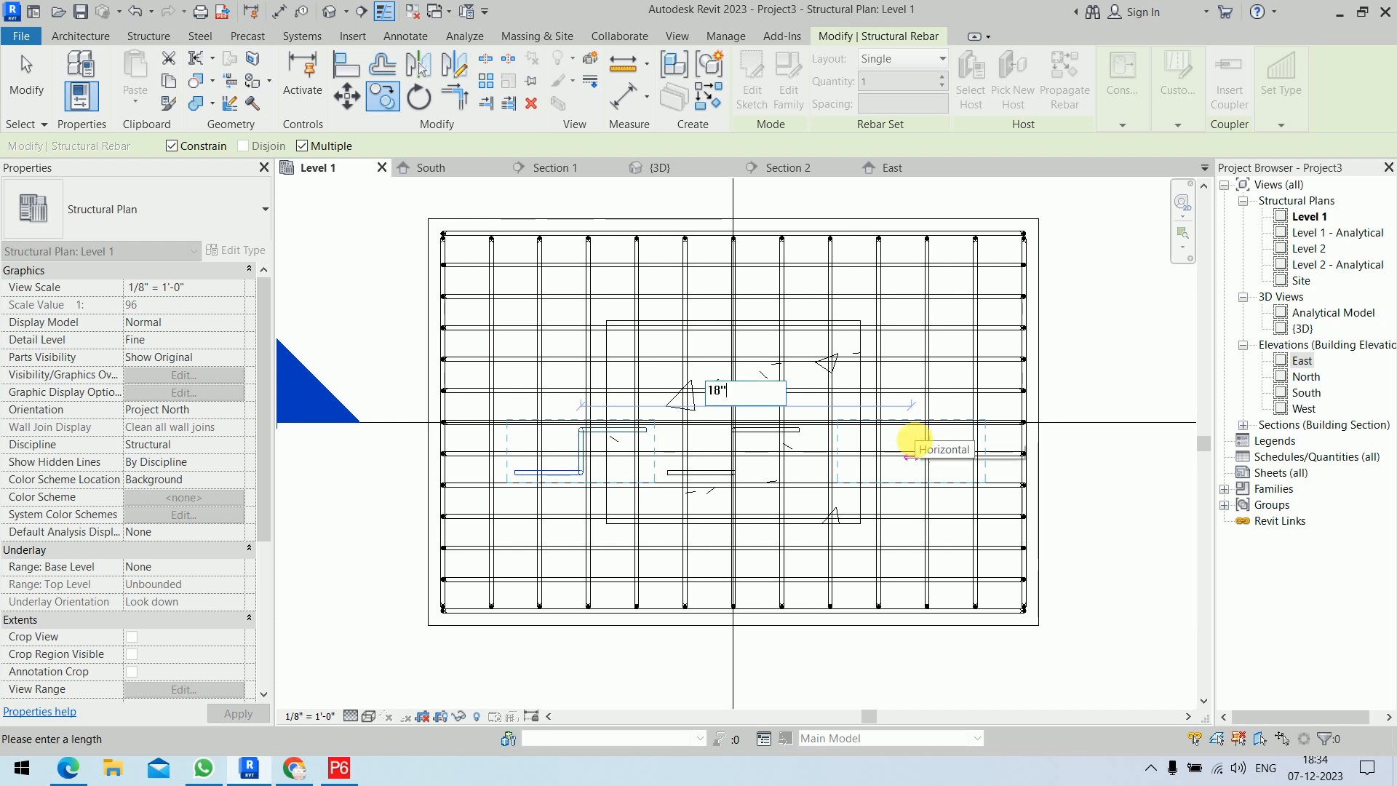
key("Return")
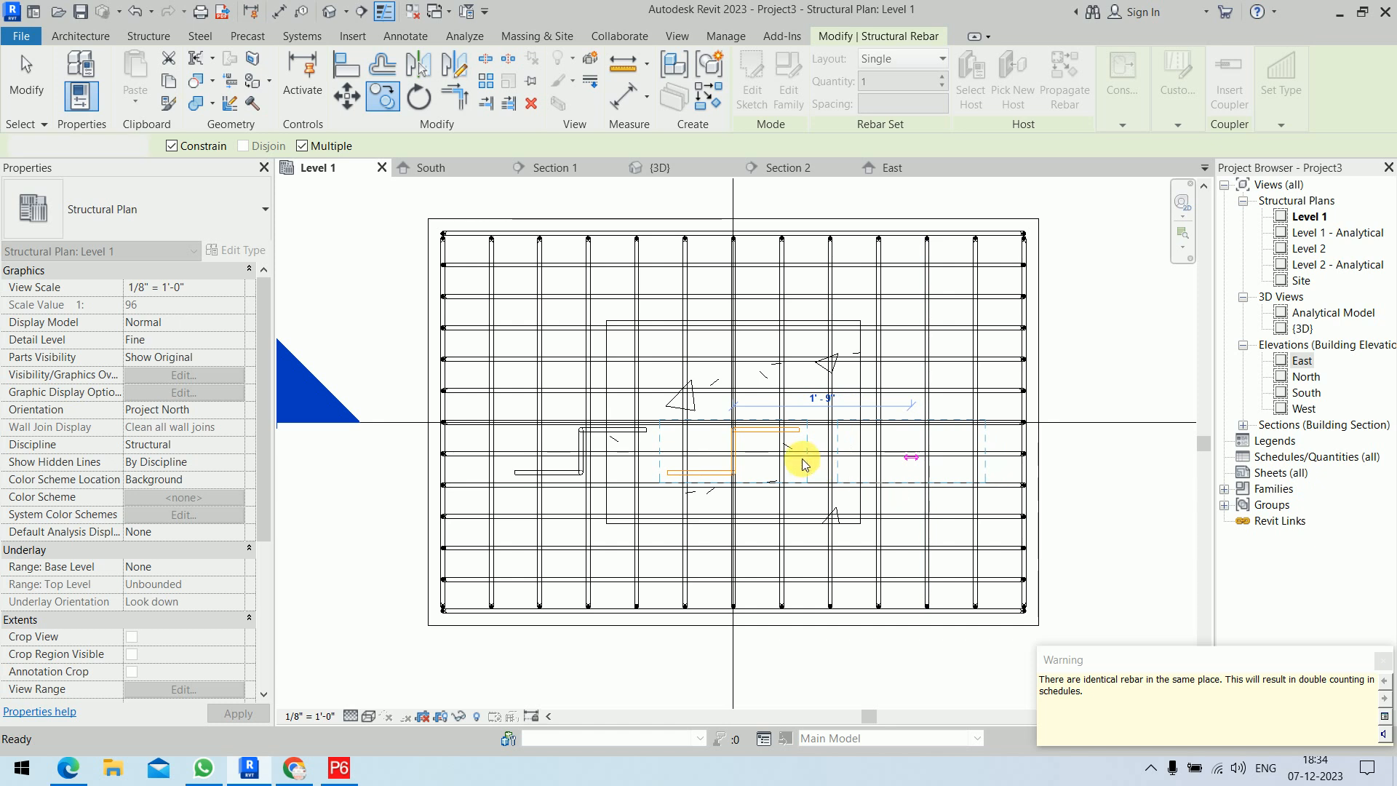
key("Escape")
key("Escape")
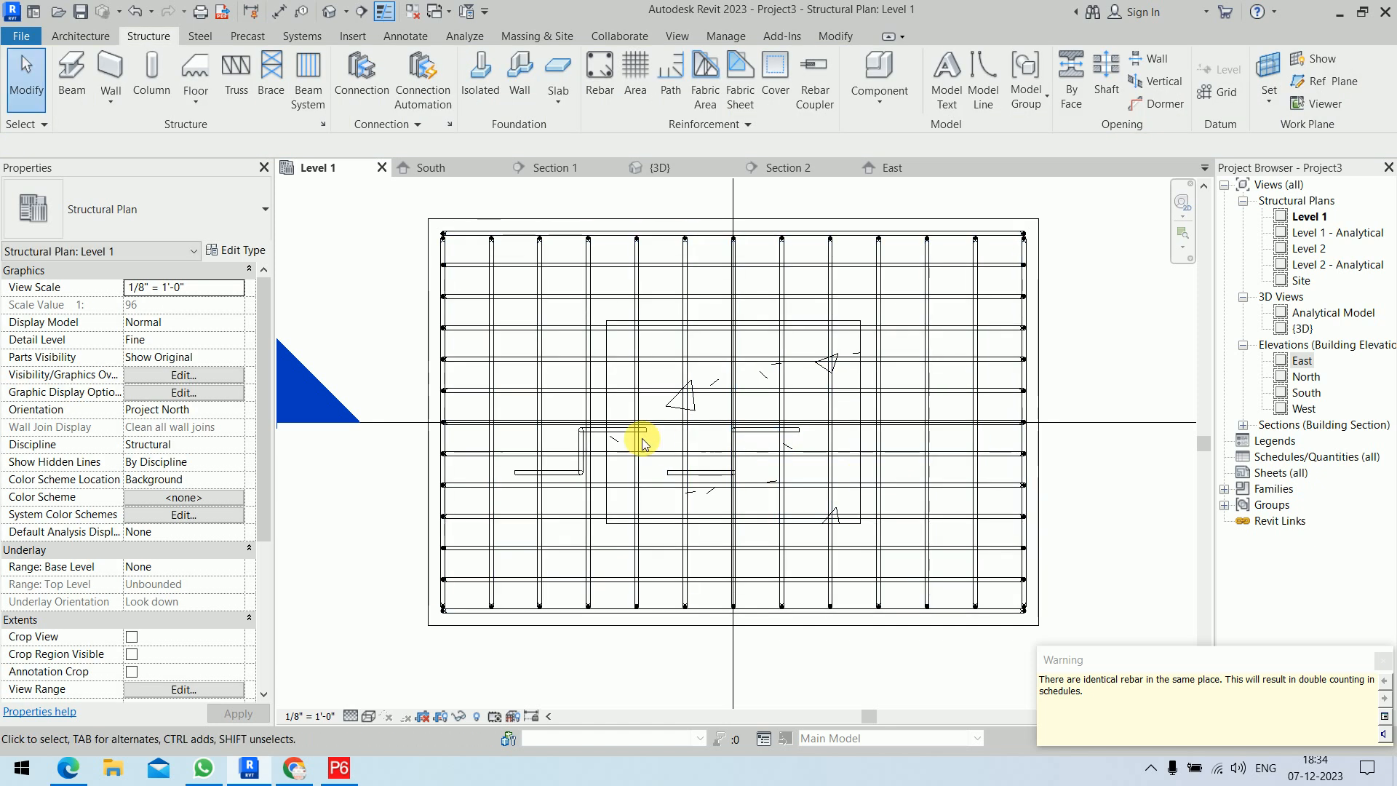
Move one of the overlapping central chair bars 18" horizontally toward the footing's right end
left_click(761, 444)
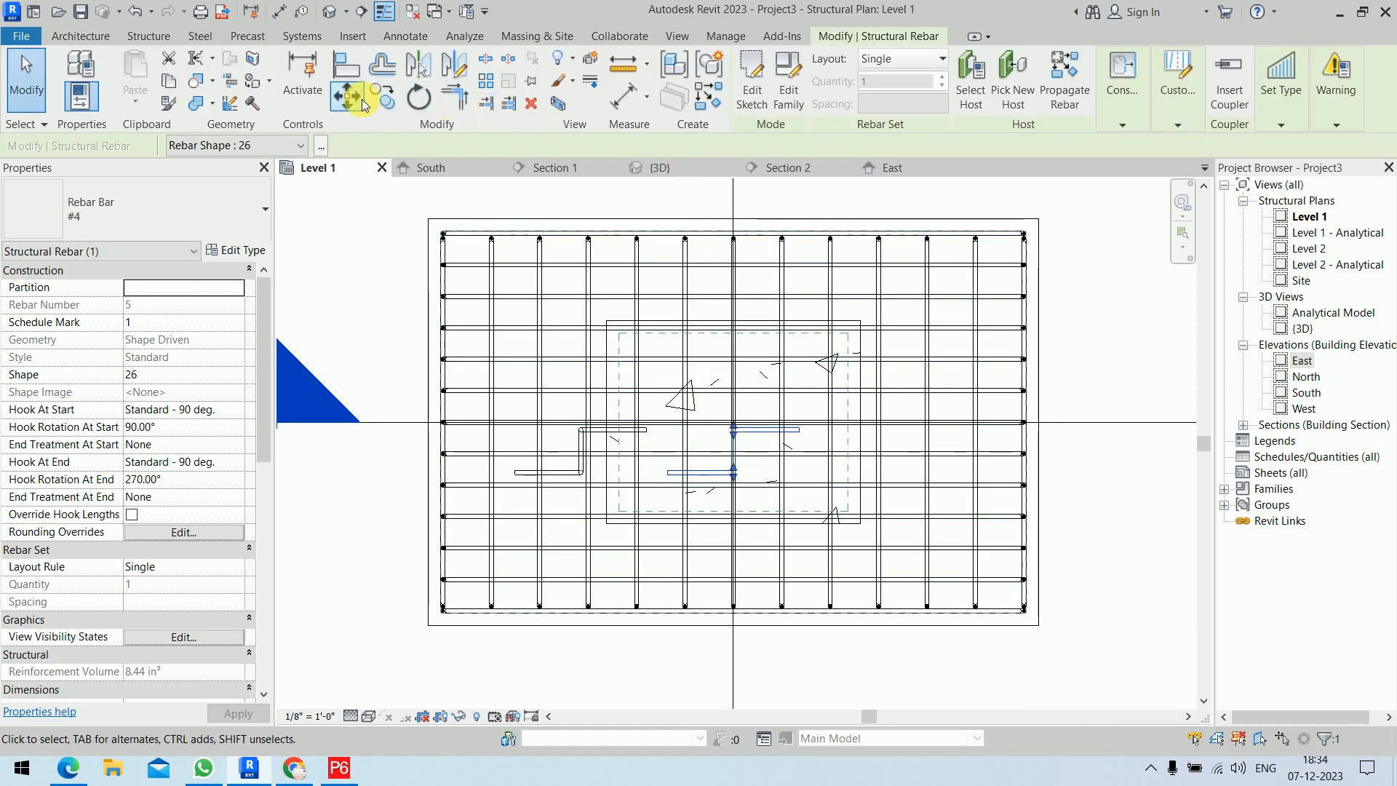
left_click(348, 97)
left_click(733, 443)
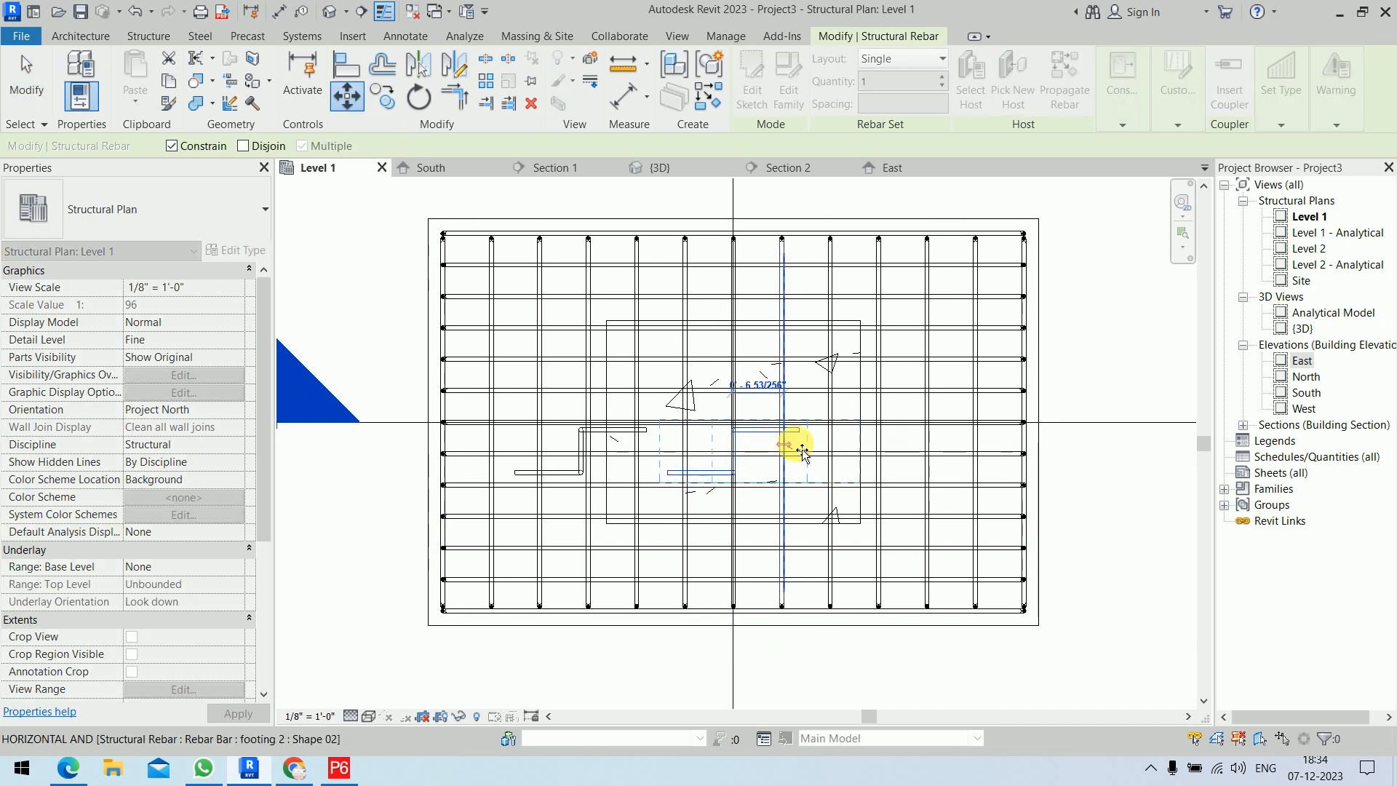
type("1")
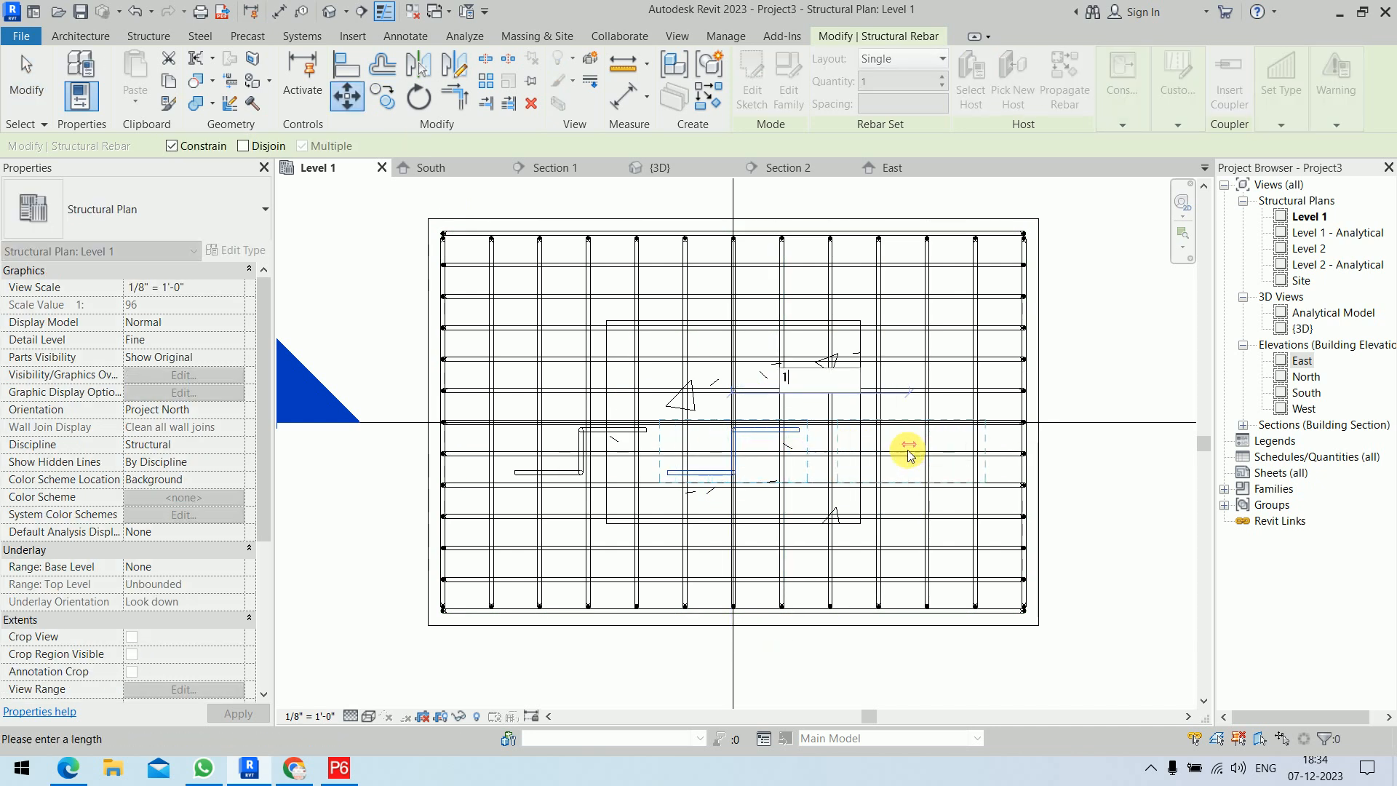
type("/8")
key("Return")
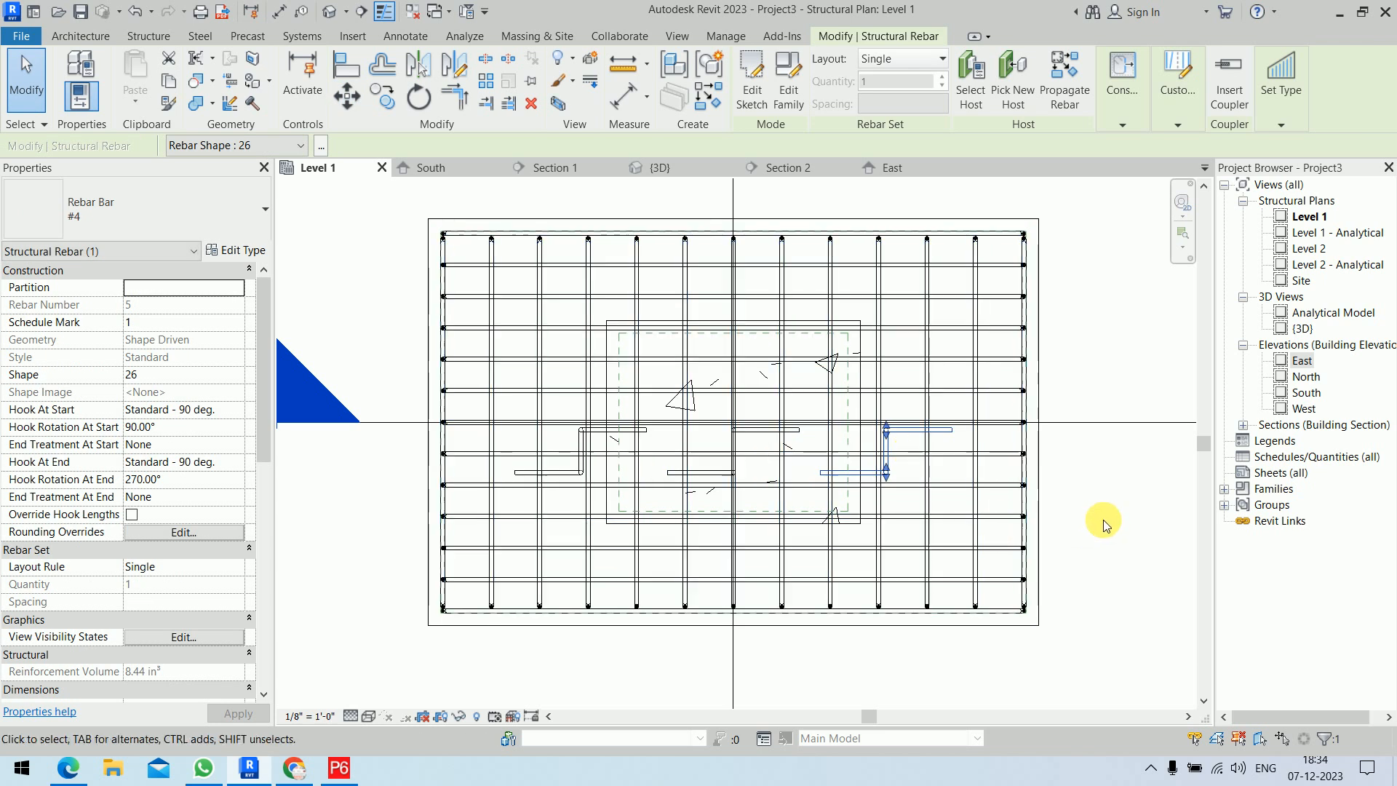
key("Escape")
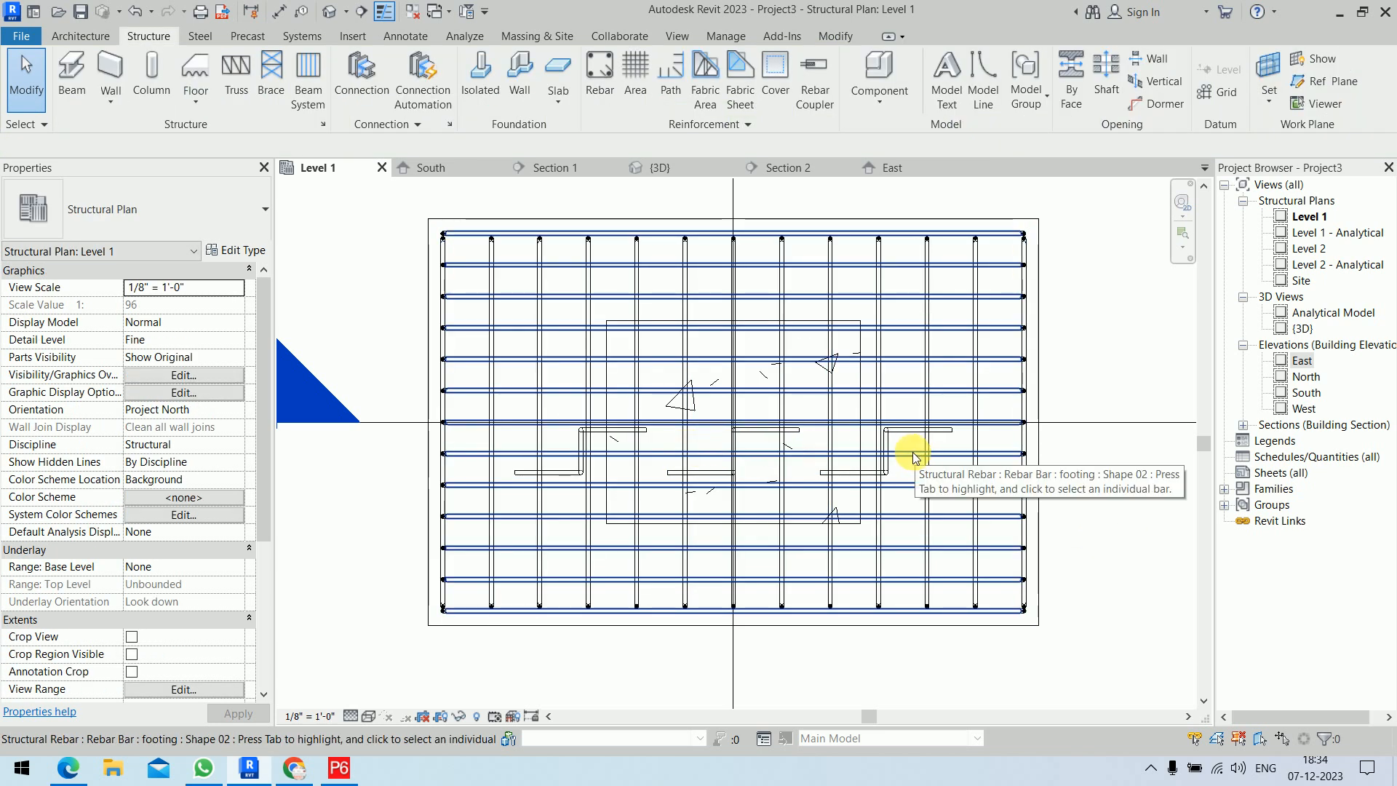
Shift the two outer chair bars farther outward, one toward each short end of the footing
left_click(575, 478)
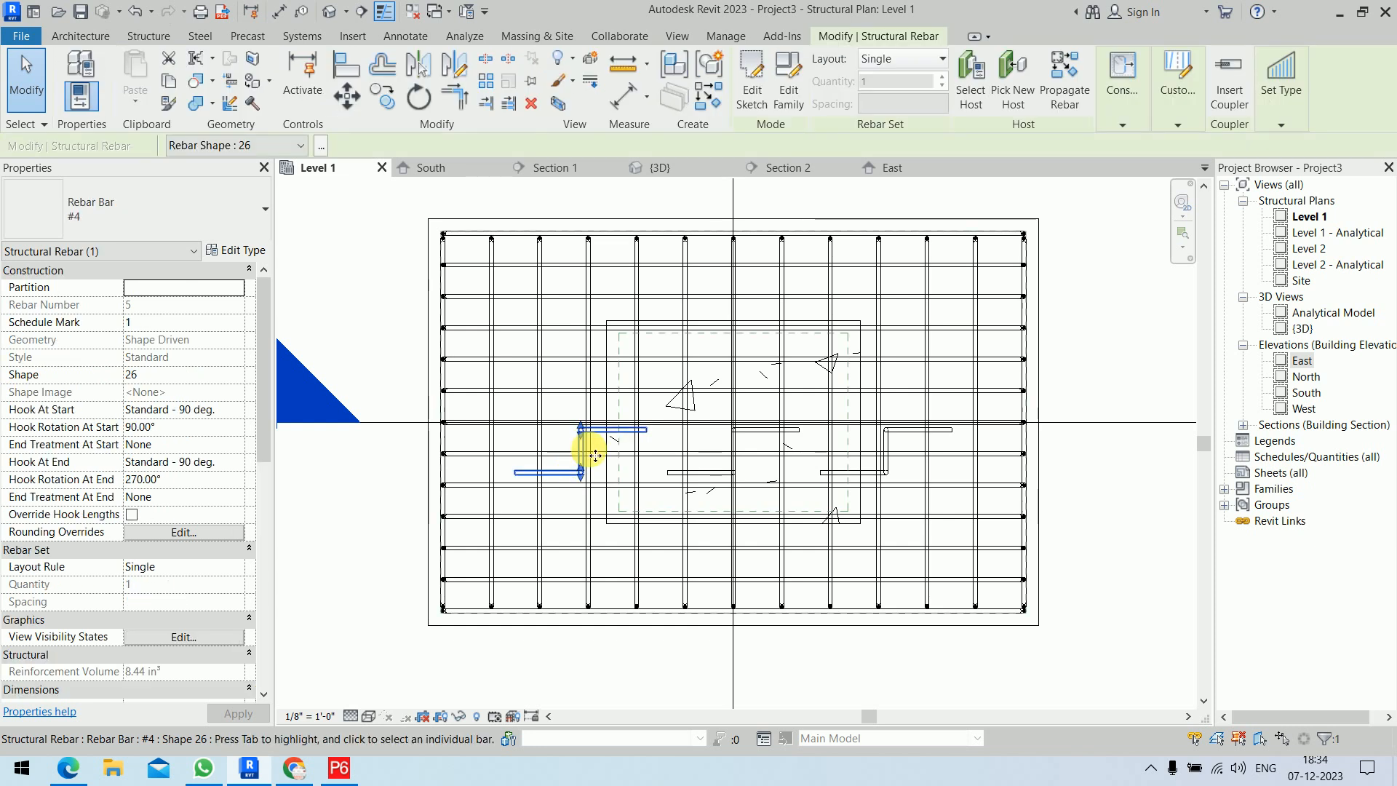
left_click_drag(558, 453, 581, 492)
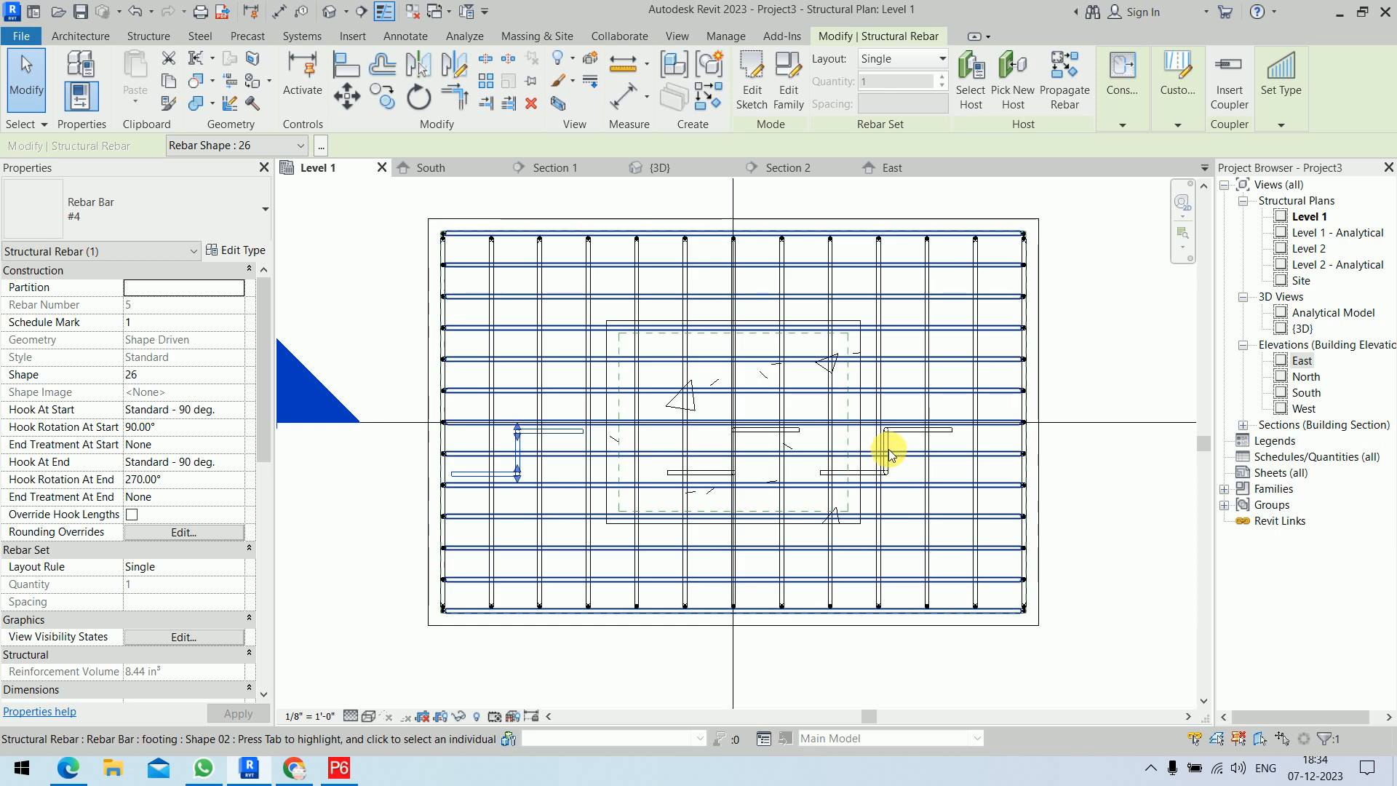
left_click(889, 440)
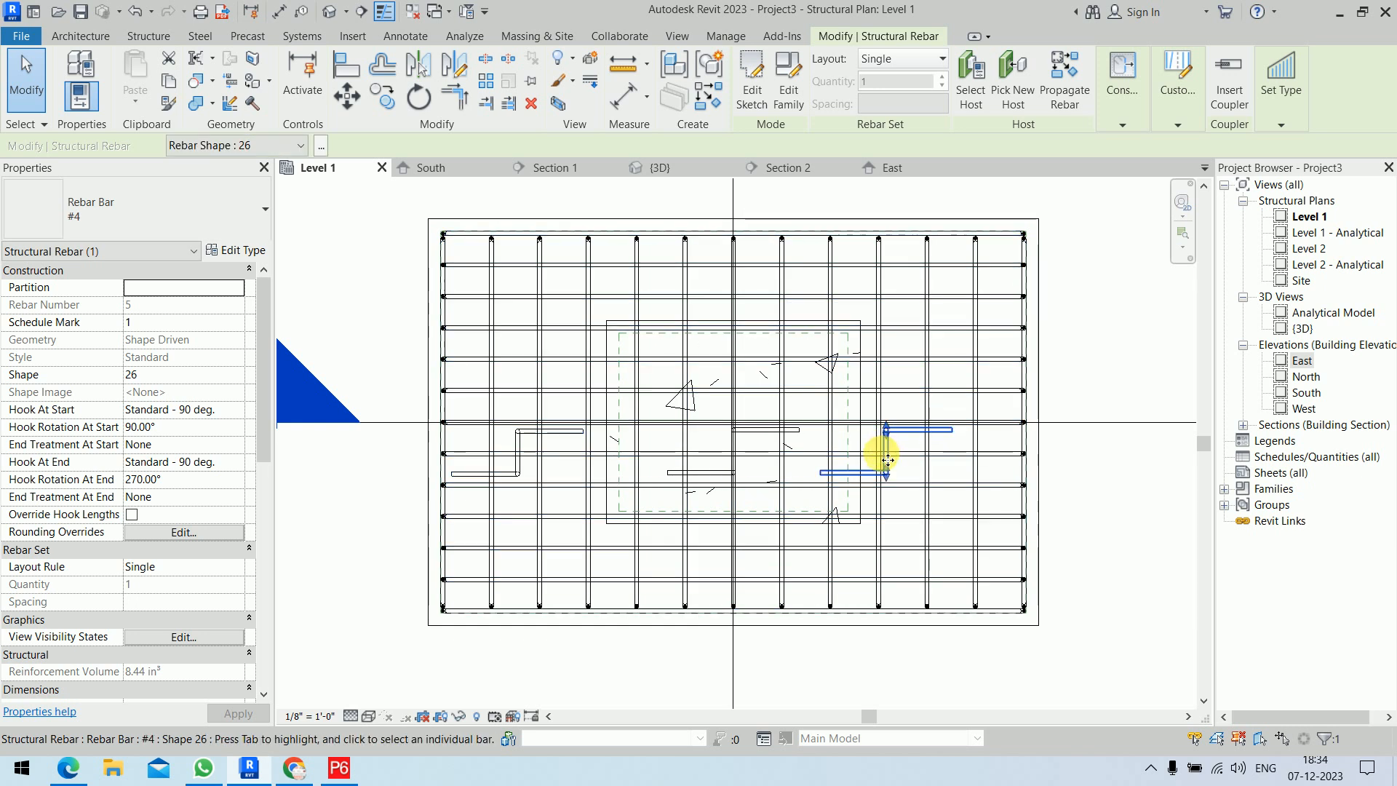
left_click_drag(910, 461, 936, 459)
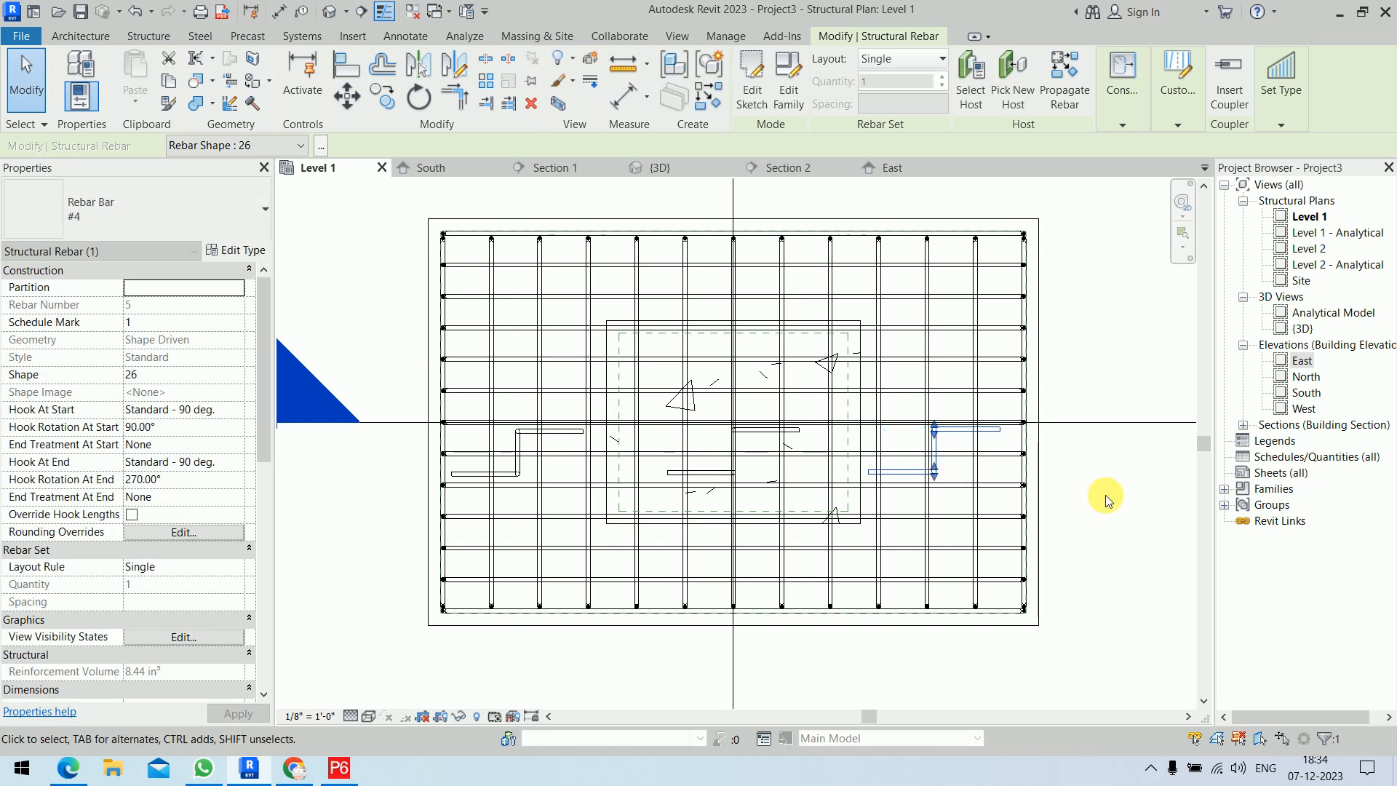
left_click(1106, 495)
Select all three chair bars and move them together toward the footing's lower long edge in plan
left_click_drag(396, 401, 1054, 499)
left_click(1053, 495)
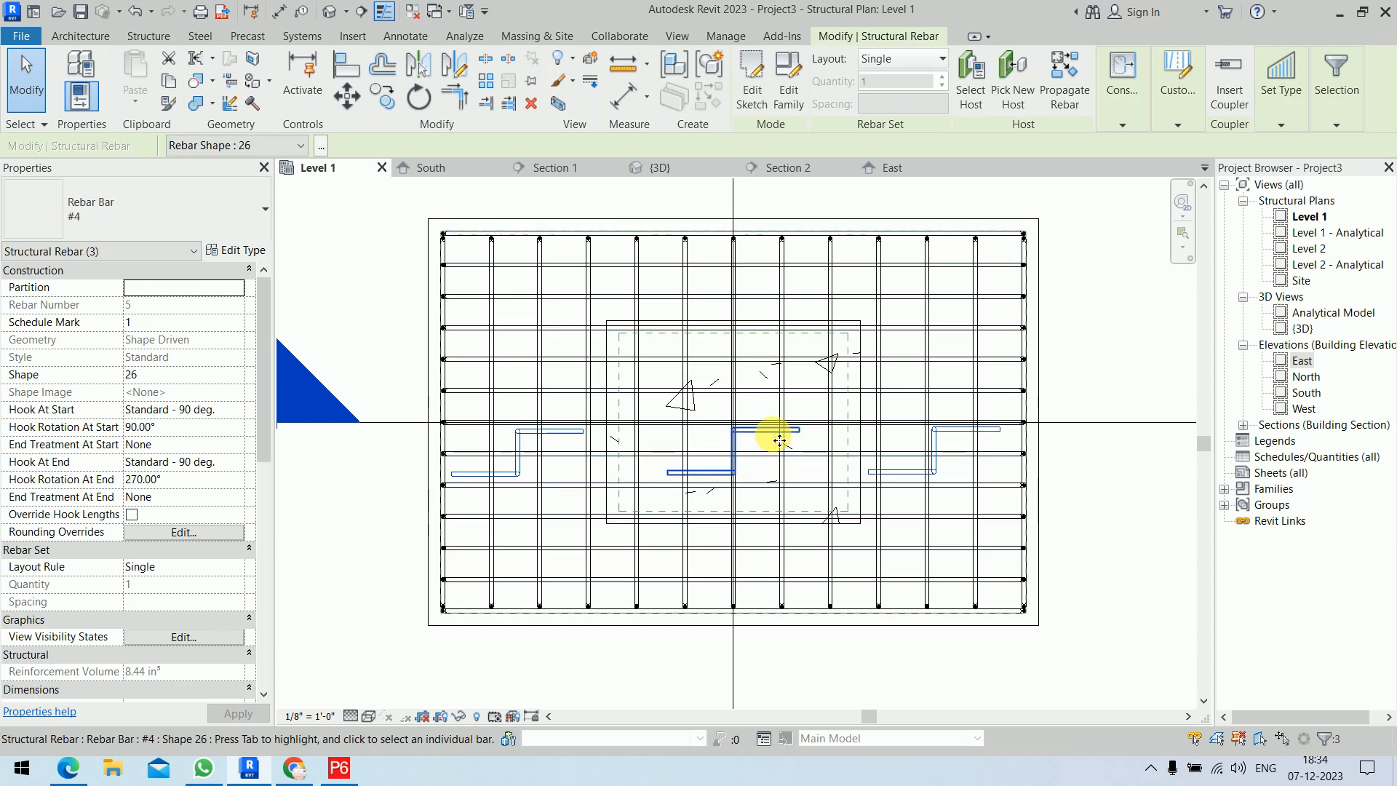
left_click_drag(779, 443, 780, 549)
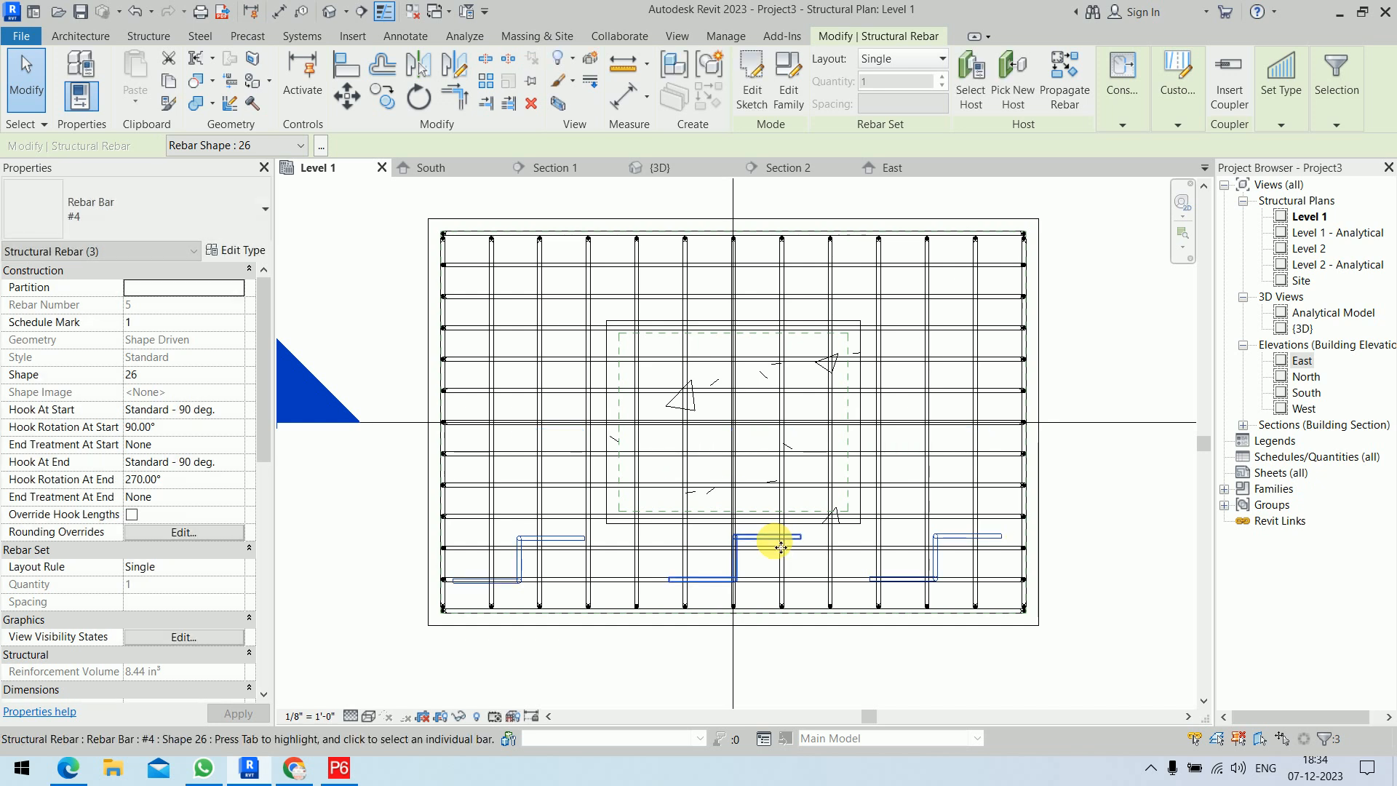
Copy the row of three chair bars twice toward the opposite long edge, placing the last row about 1'-2" beyond the middle row
left_click(391, 96)
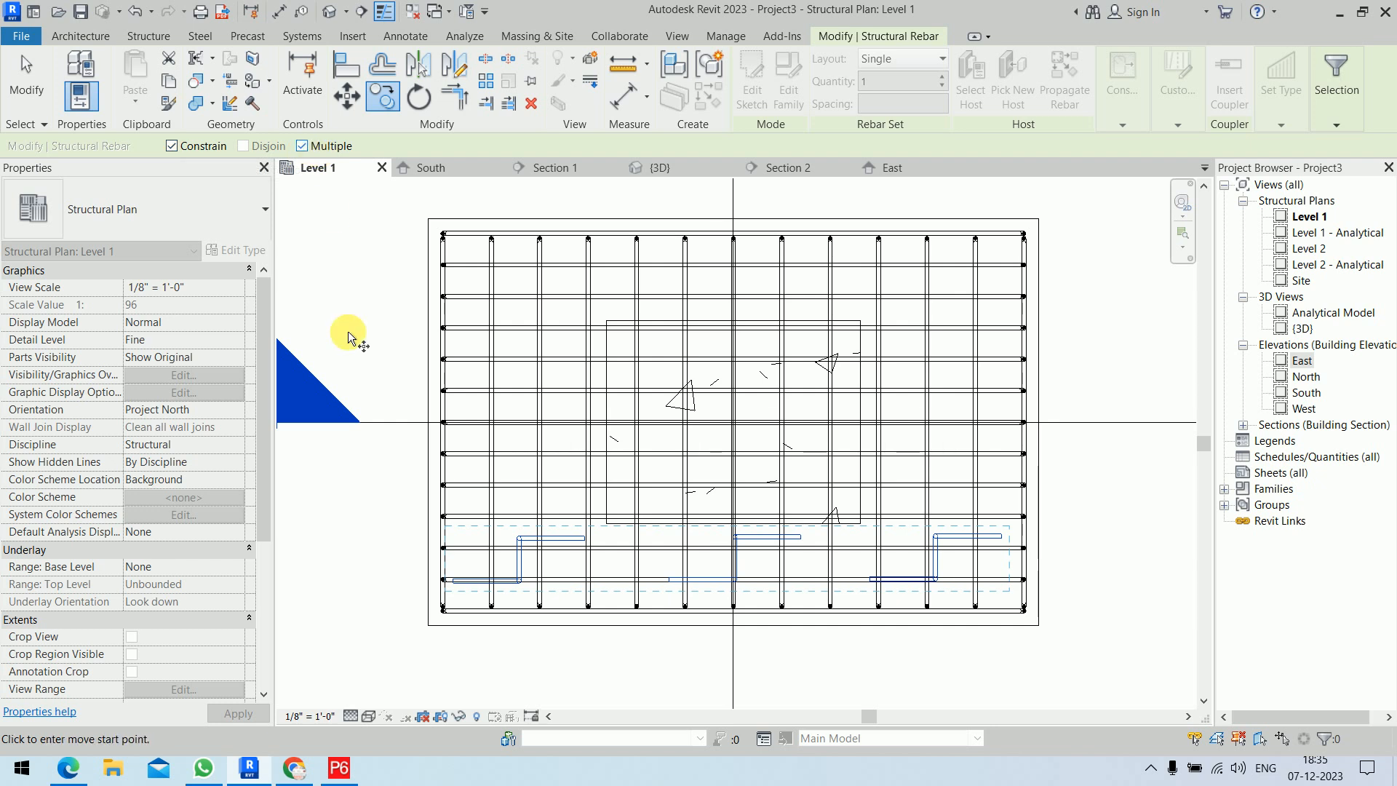
left_click(427, 582)
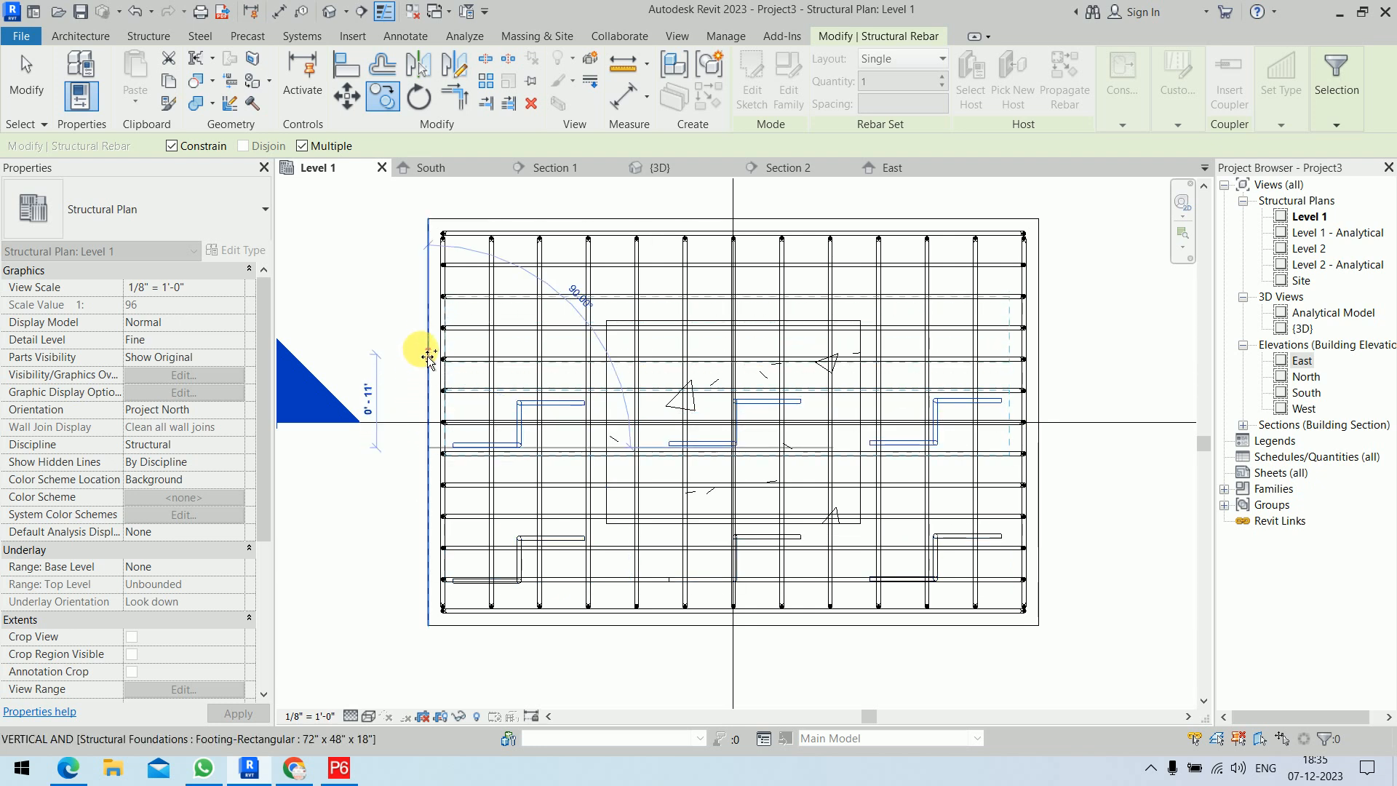
left_click(422, 334)
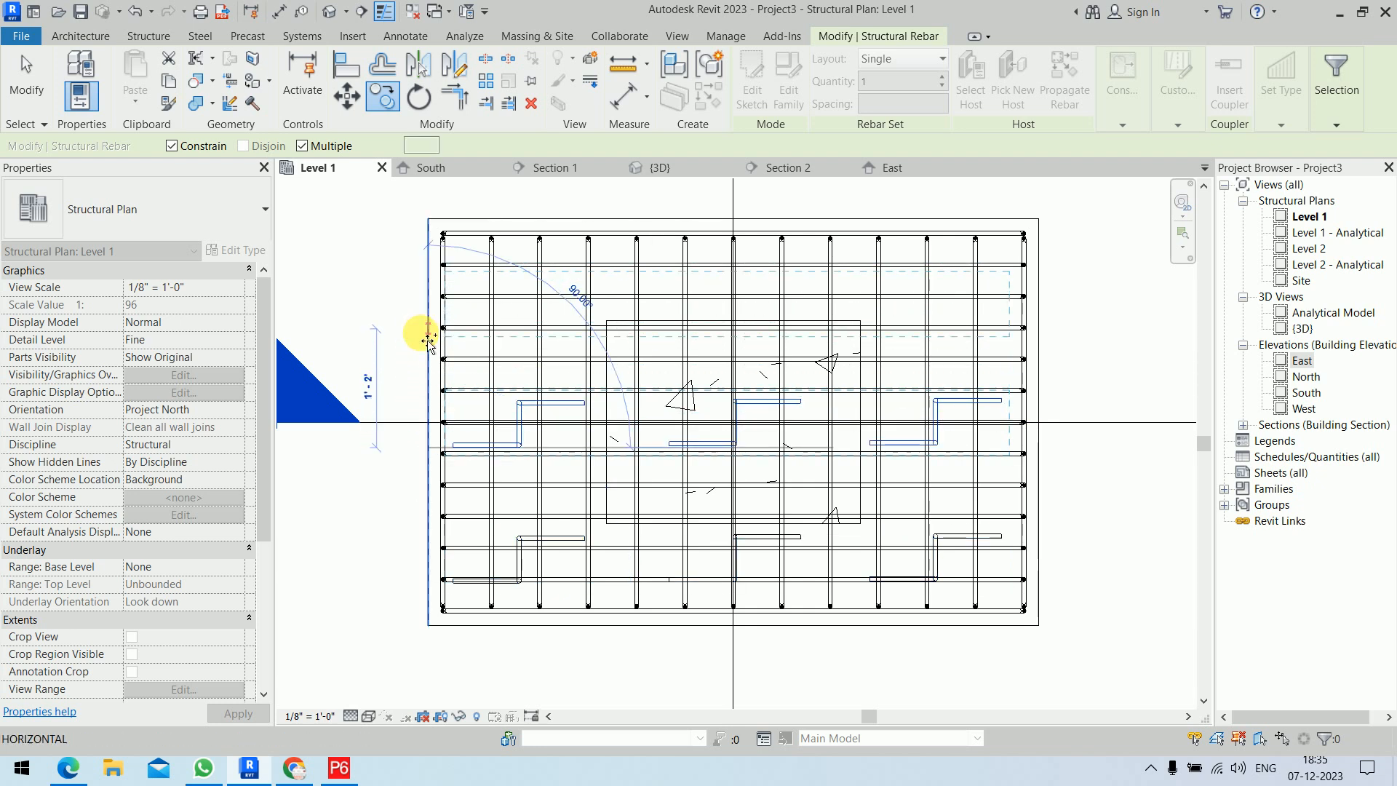
left_click(361, 283)
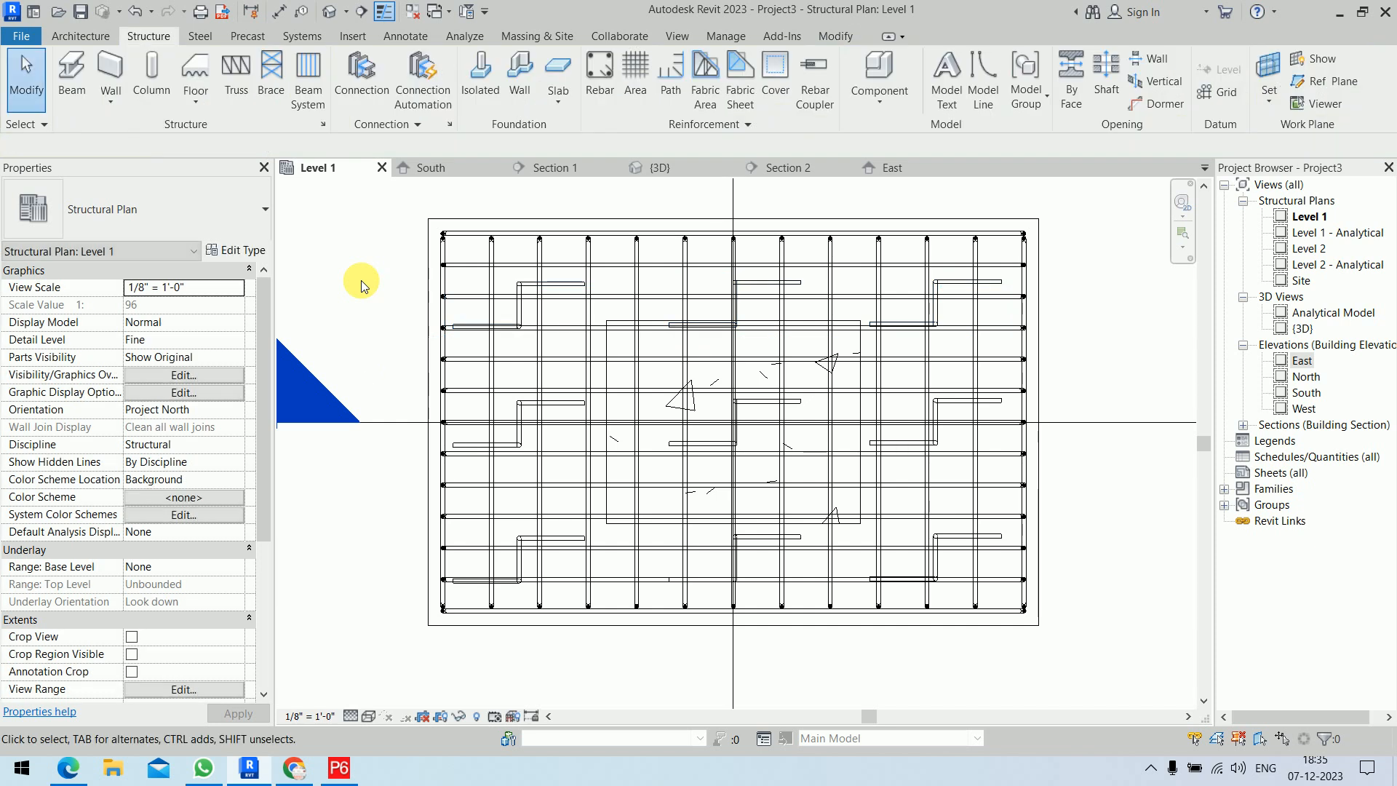
Examine the chair bar arrangement inside the footing in Section 1 and the {3D} view
left_click(561, 168)
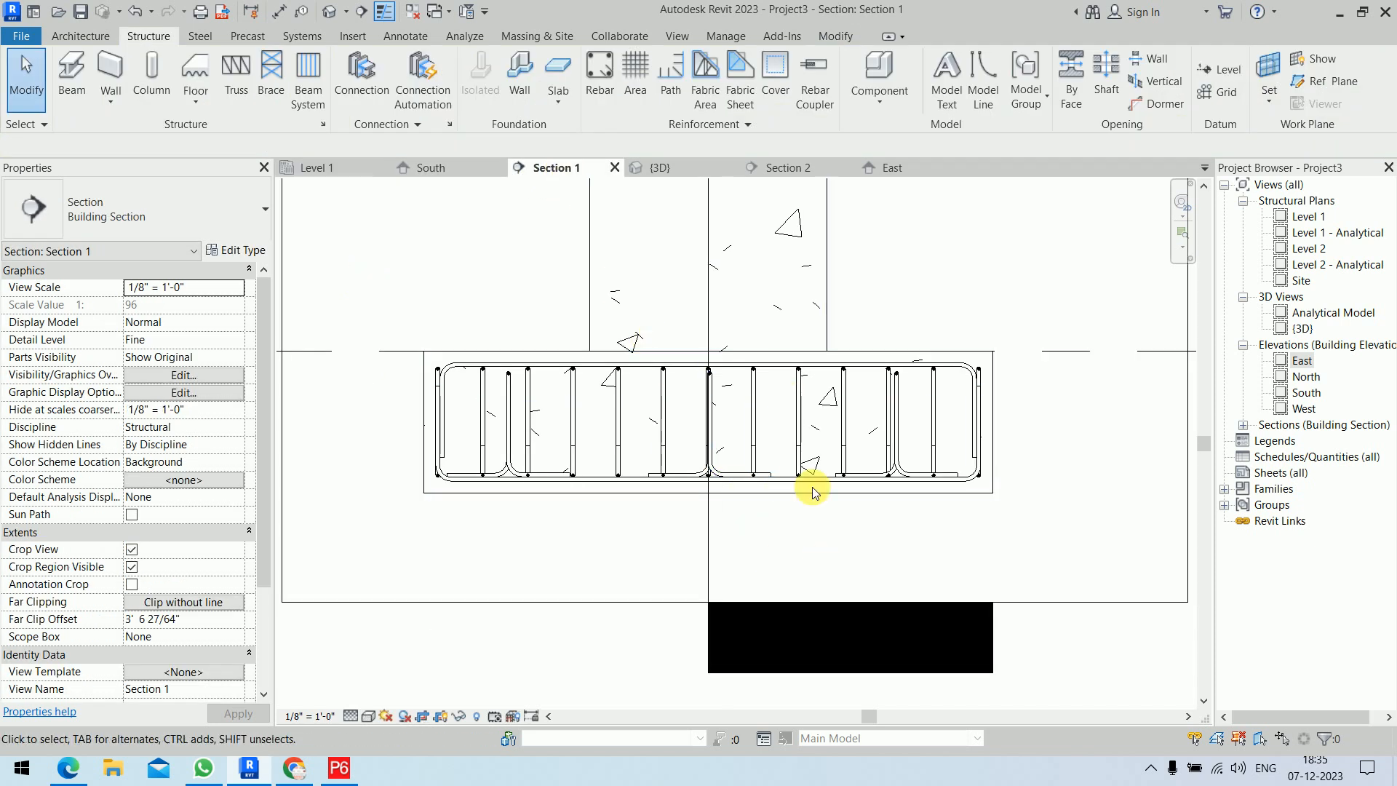
left_click(663, 167)
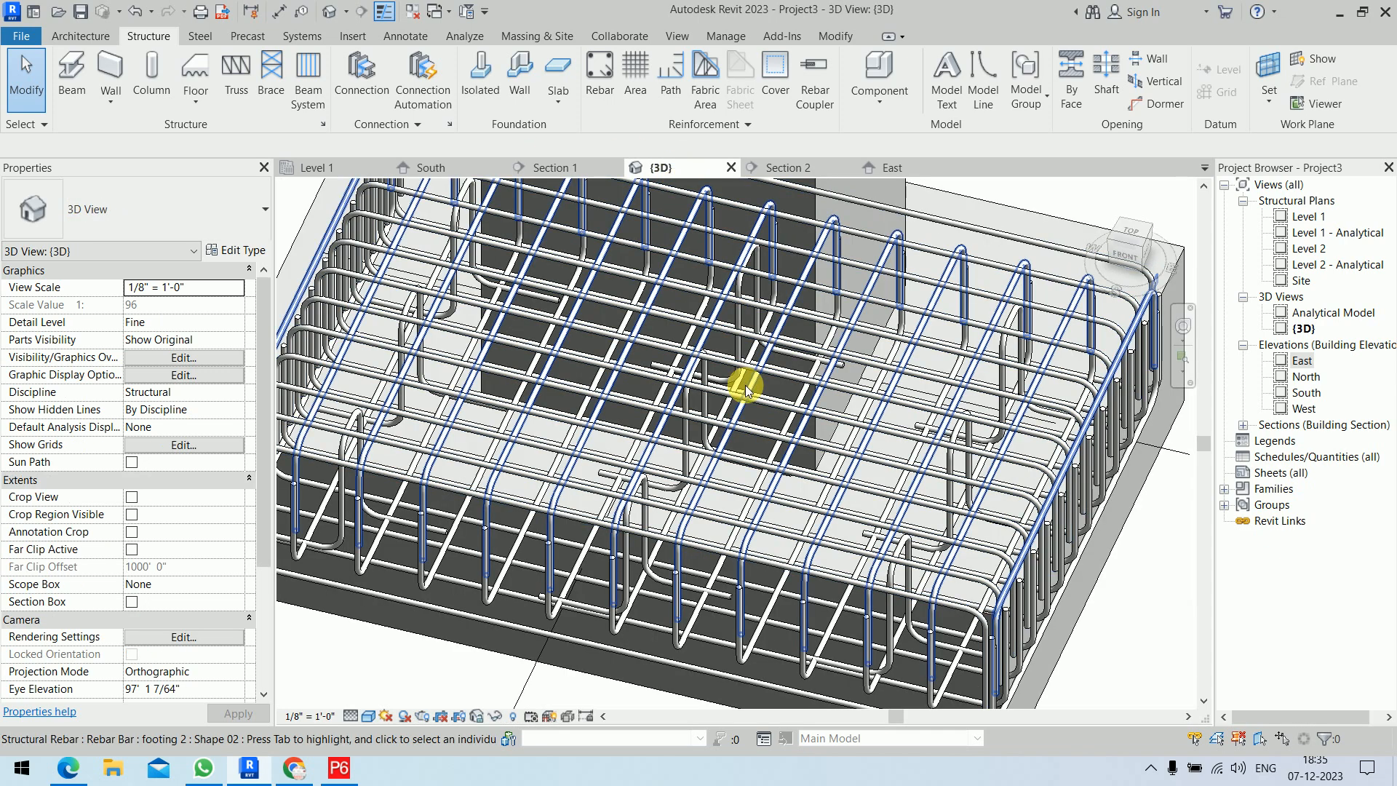
middle_click_drag(748, 435, 943, 364, "shift")
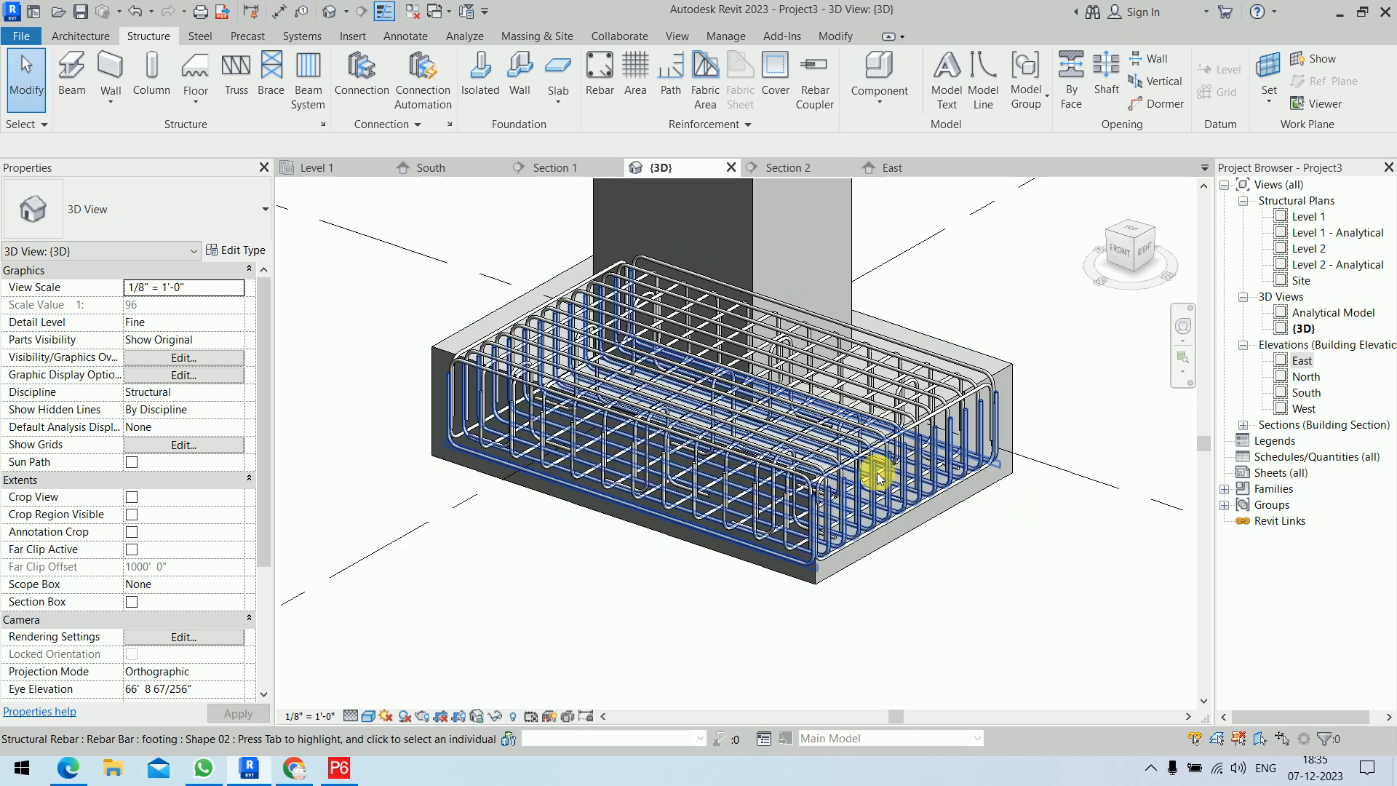
Inspect the rebar cage in the {3D} view and the column above the footing in Section 1
middle_click_drag(939, 601, 678, 589, "shift")
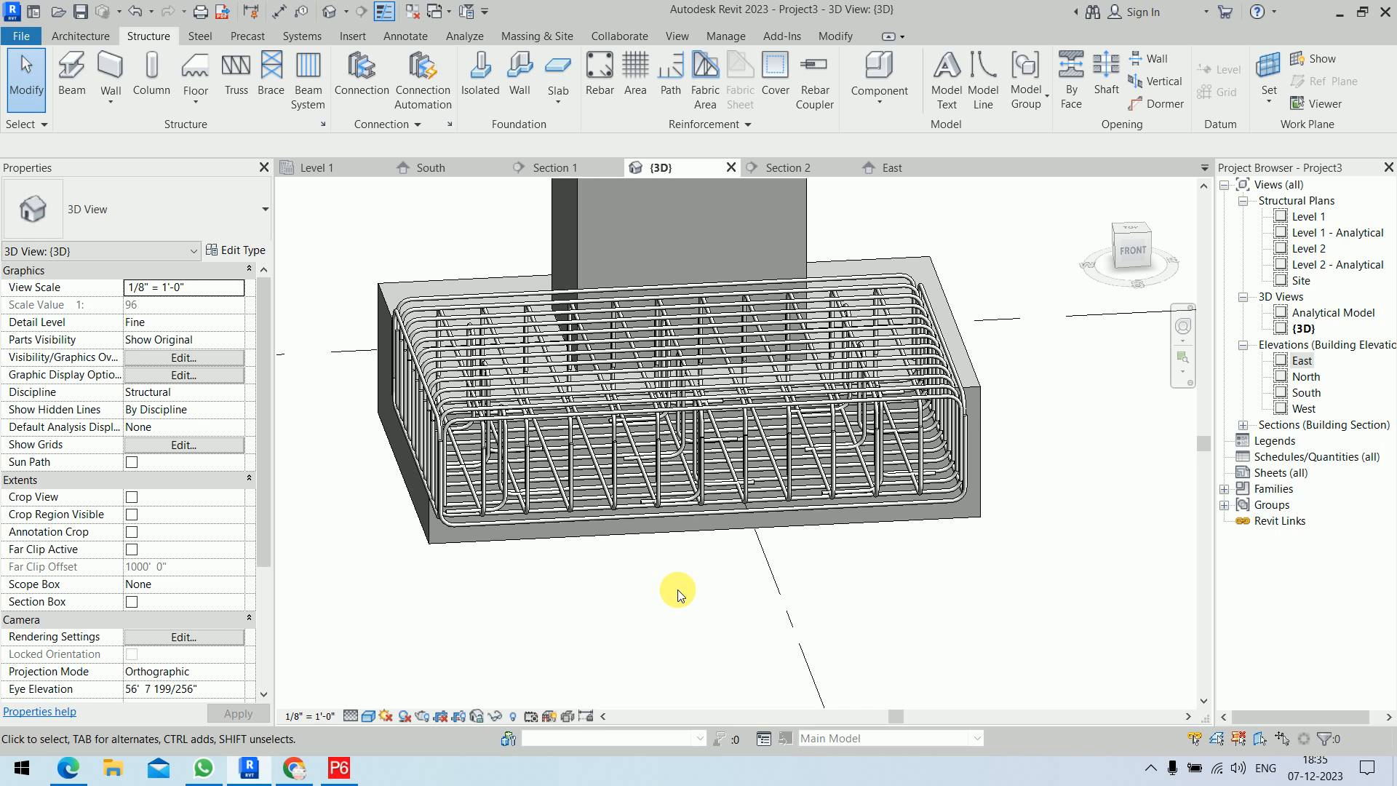
left_click(577, 169)
scroll(835, 343, "down", 2)
scroll(865, 437, "up", 2)
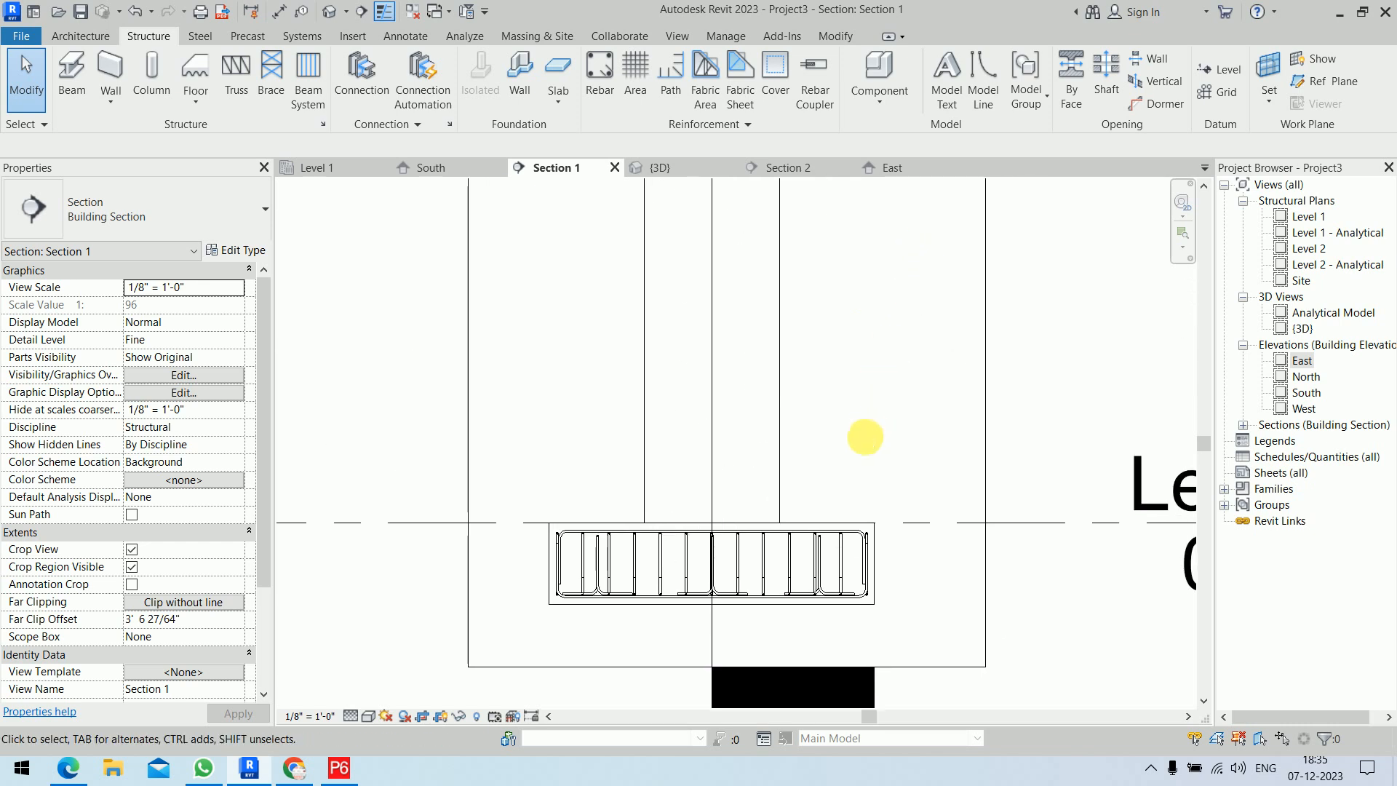
scroll(865, 437, "down", 4)
scroll(807, 390, "up", 2)
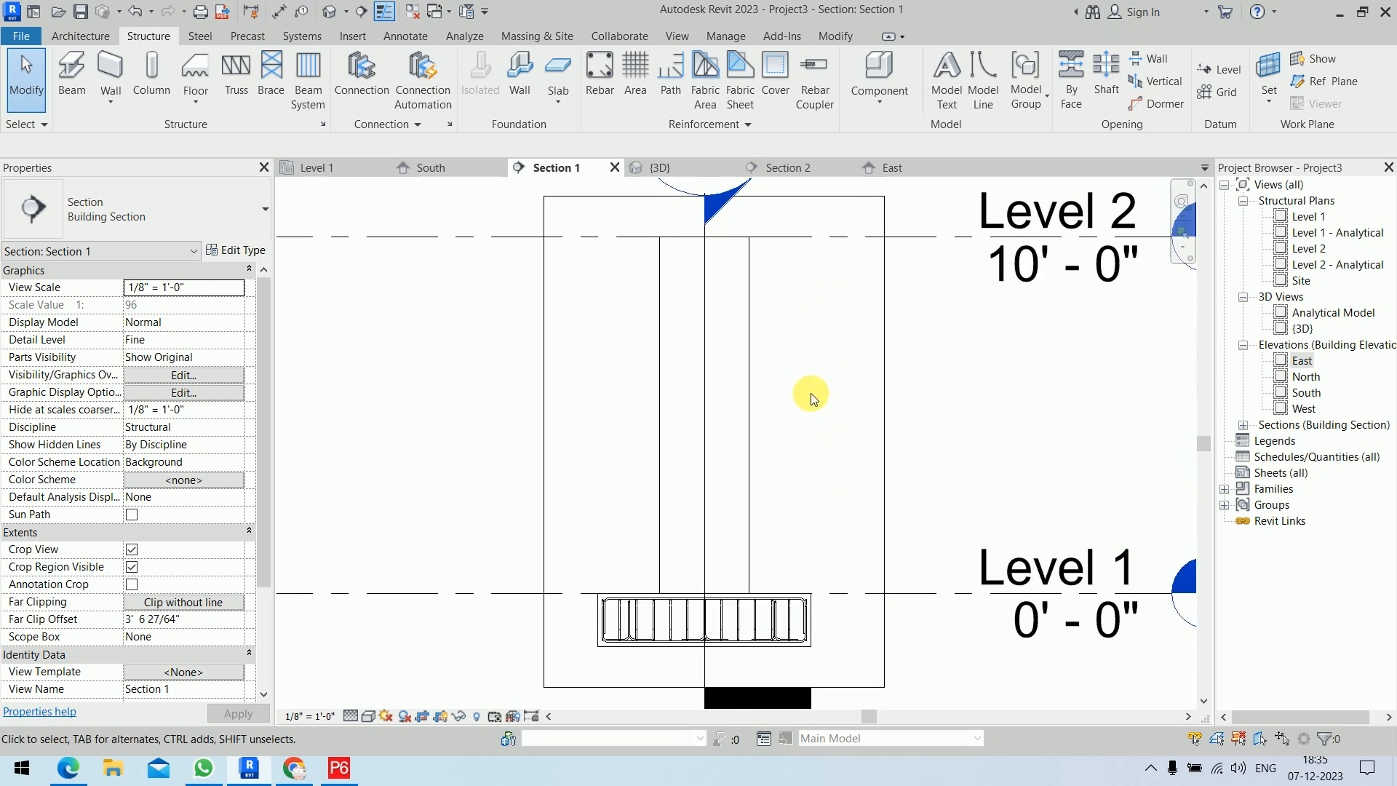
scroll(808, 393, "up", 2)
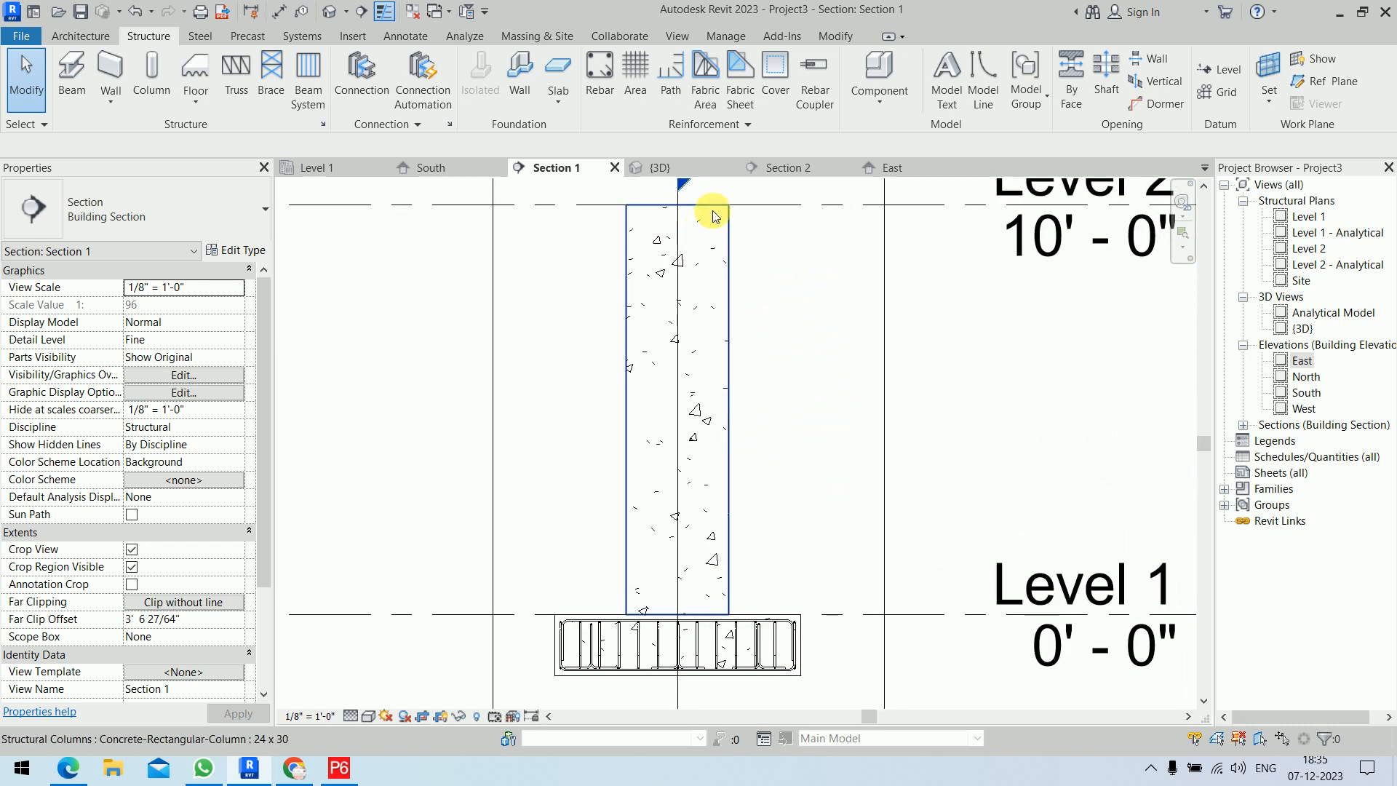
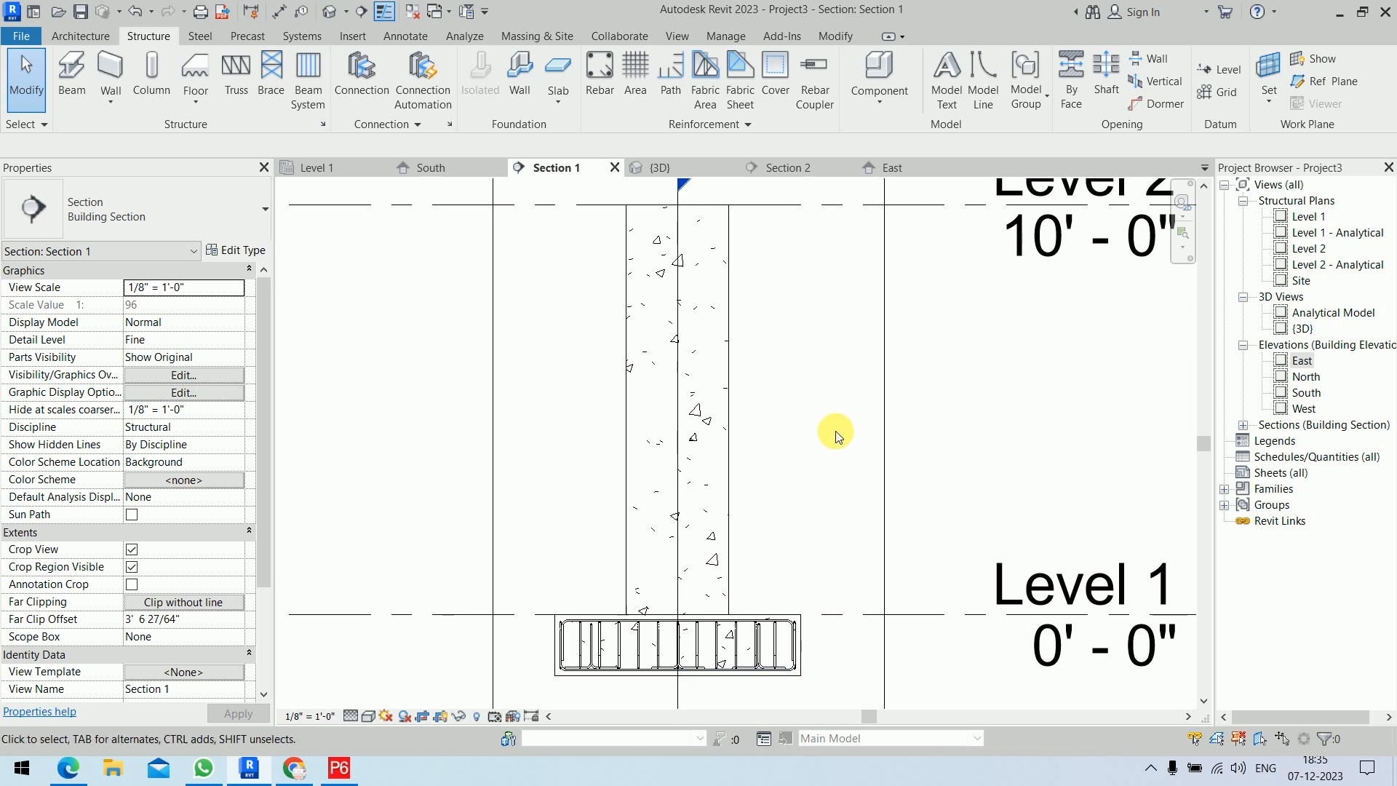
left_click(731, 342)
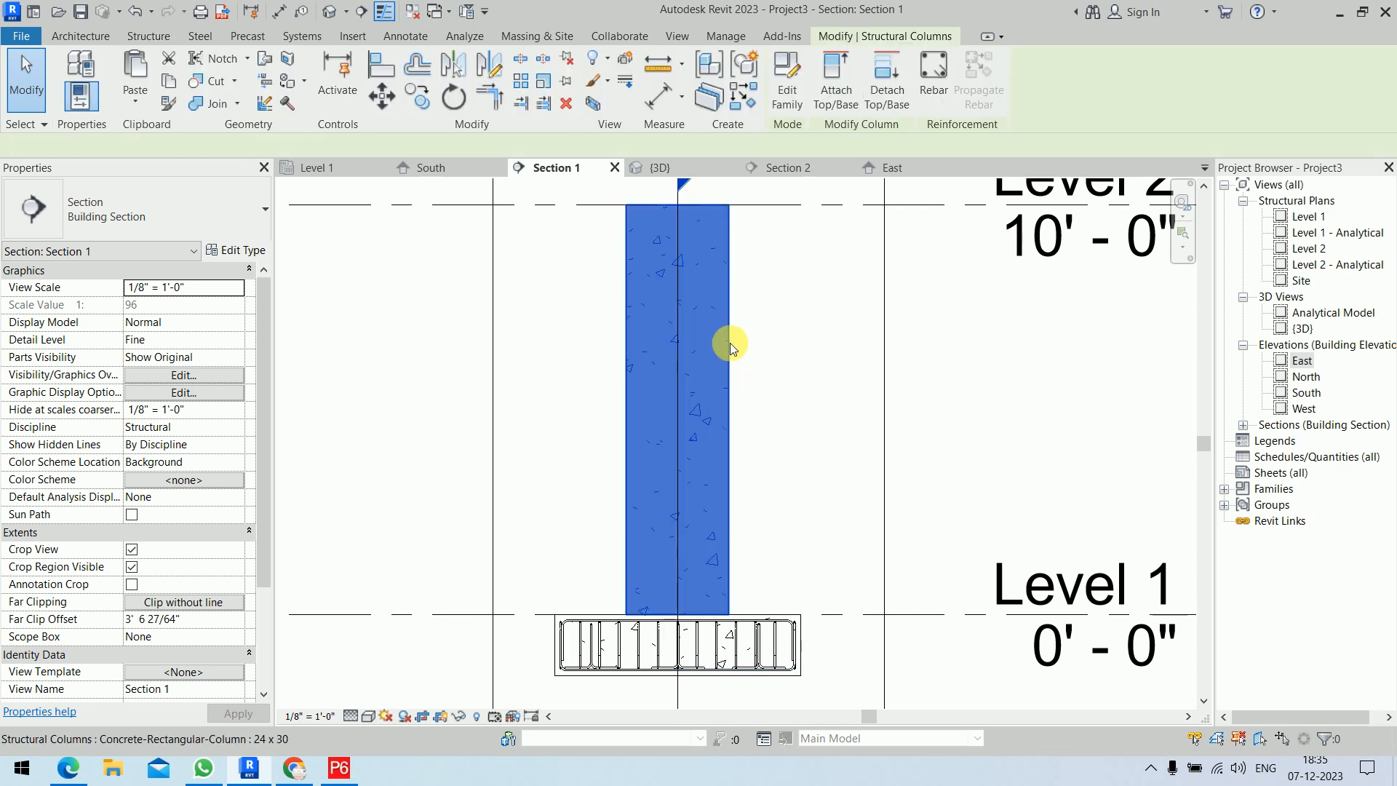
left_click(935, 76)
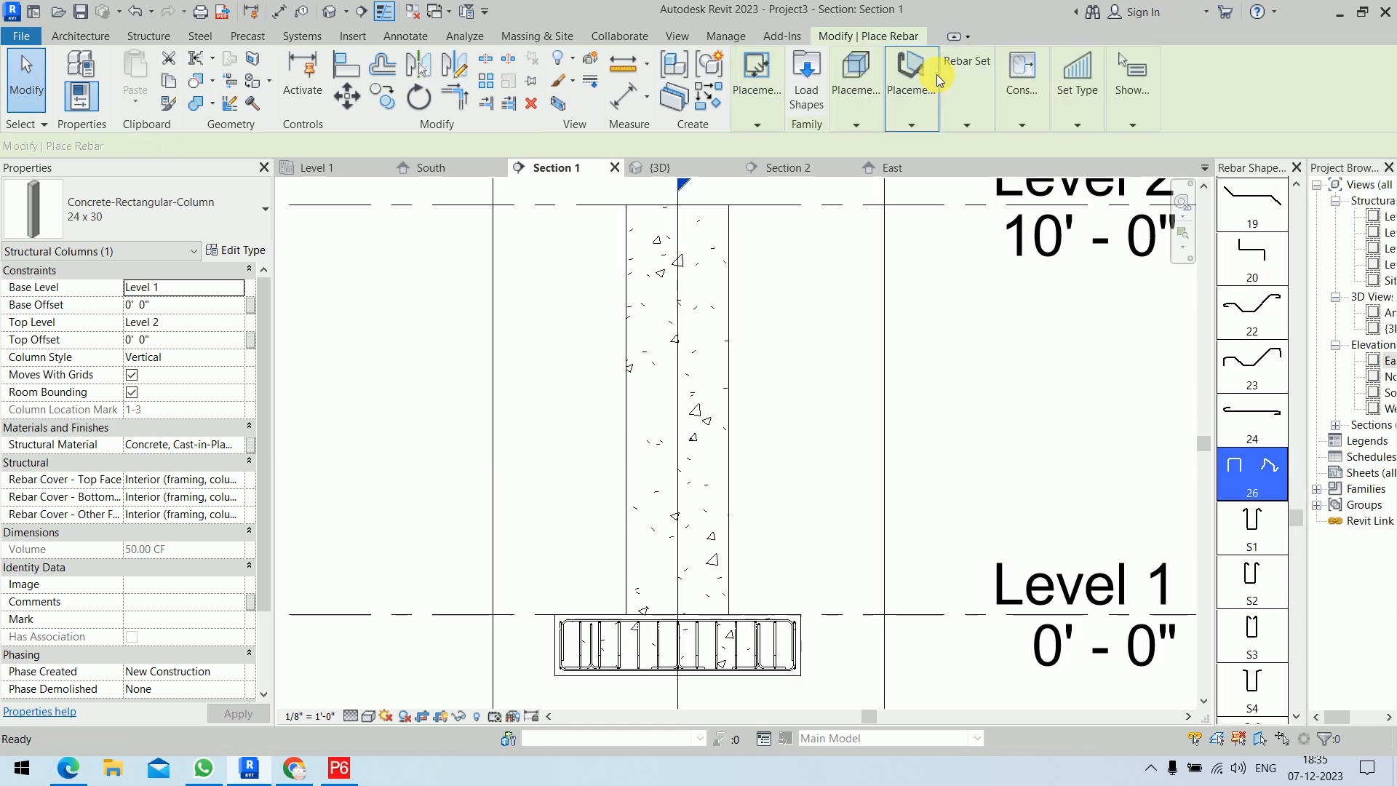
left_click_drag(1297, 509, 1315, 174)
left_click(1275, 209)
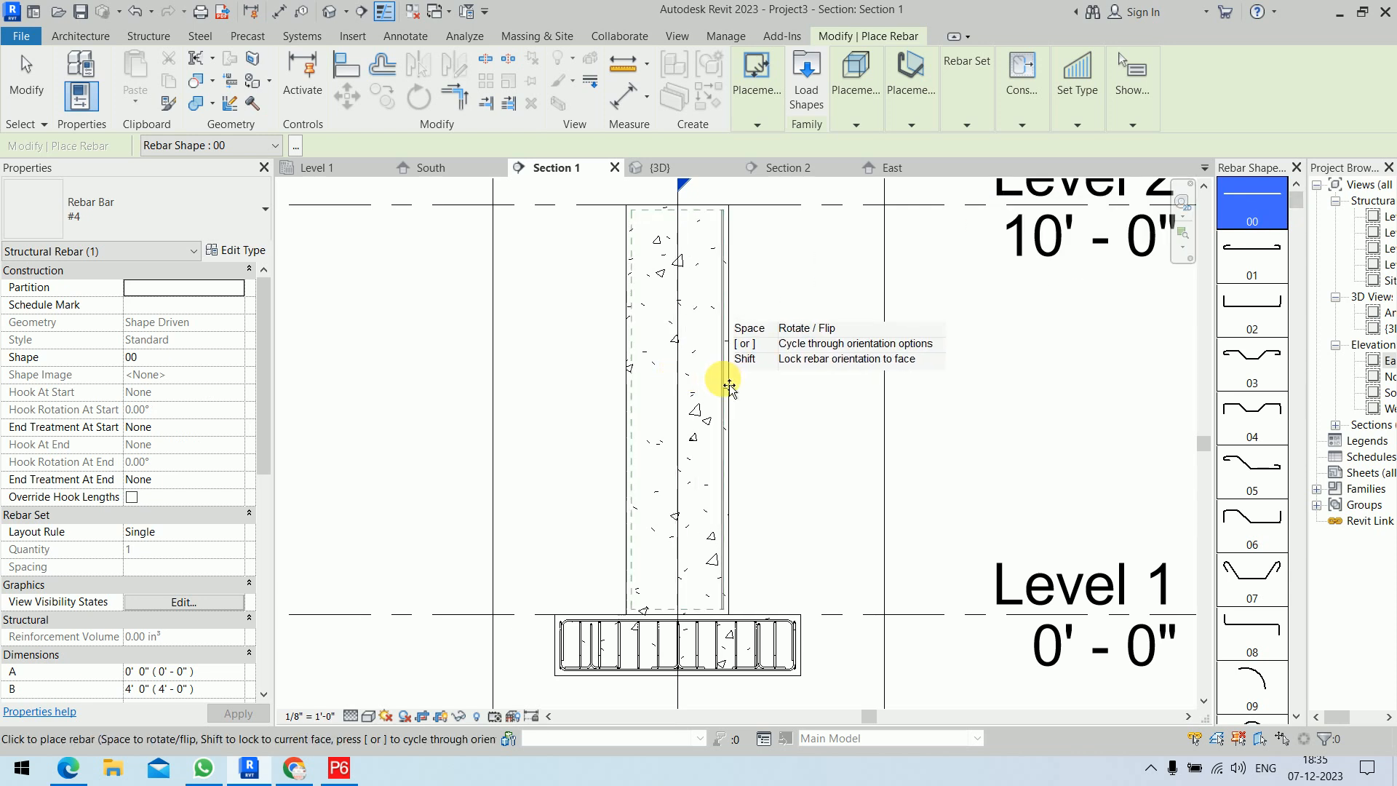
key("Escape")
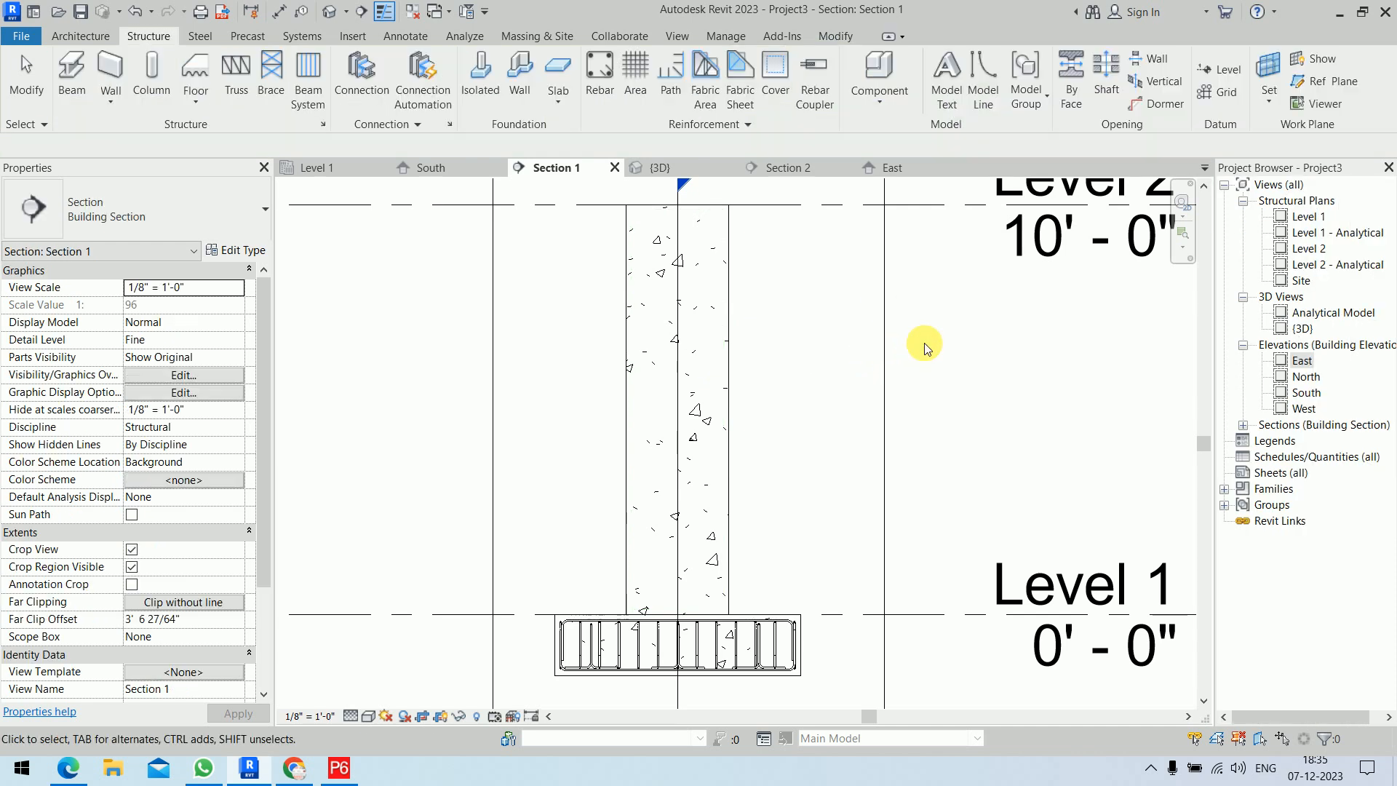
Sketch a vertical #4 bar hosted by the column, running along its right cover from the column top to just above the footing's bottom bars
left_click(728, 297)
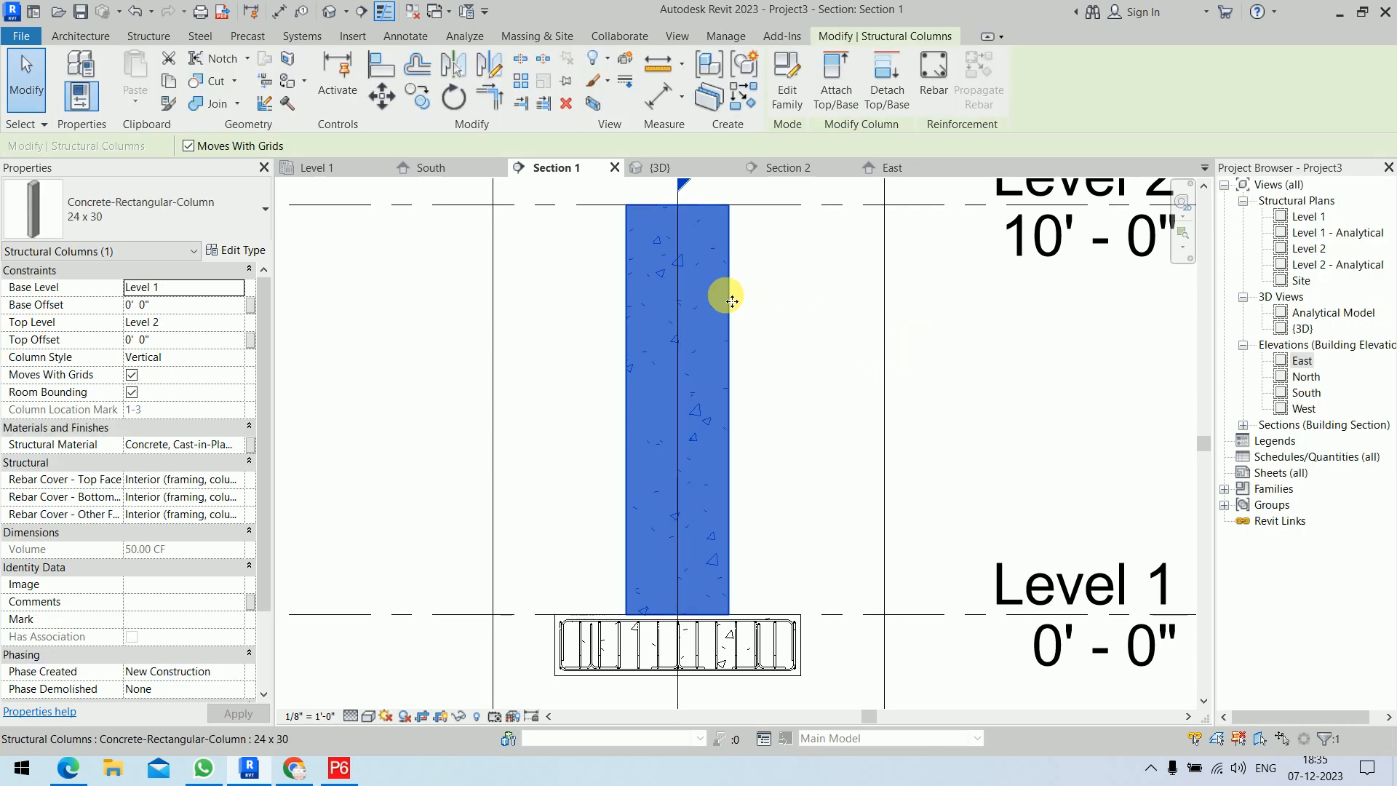
left_click(942, 79)
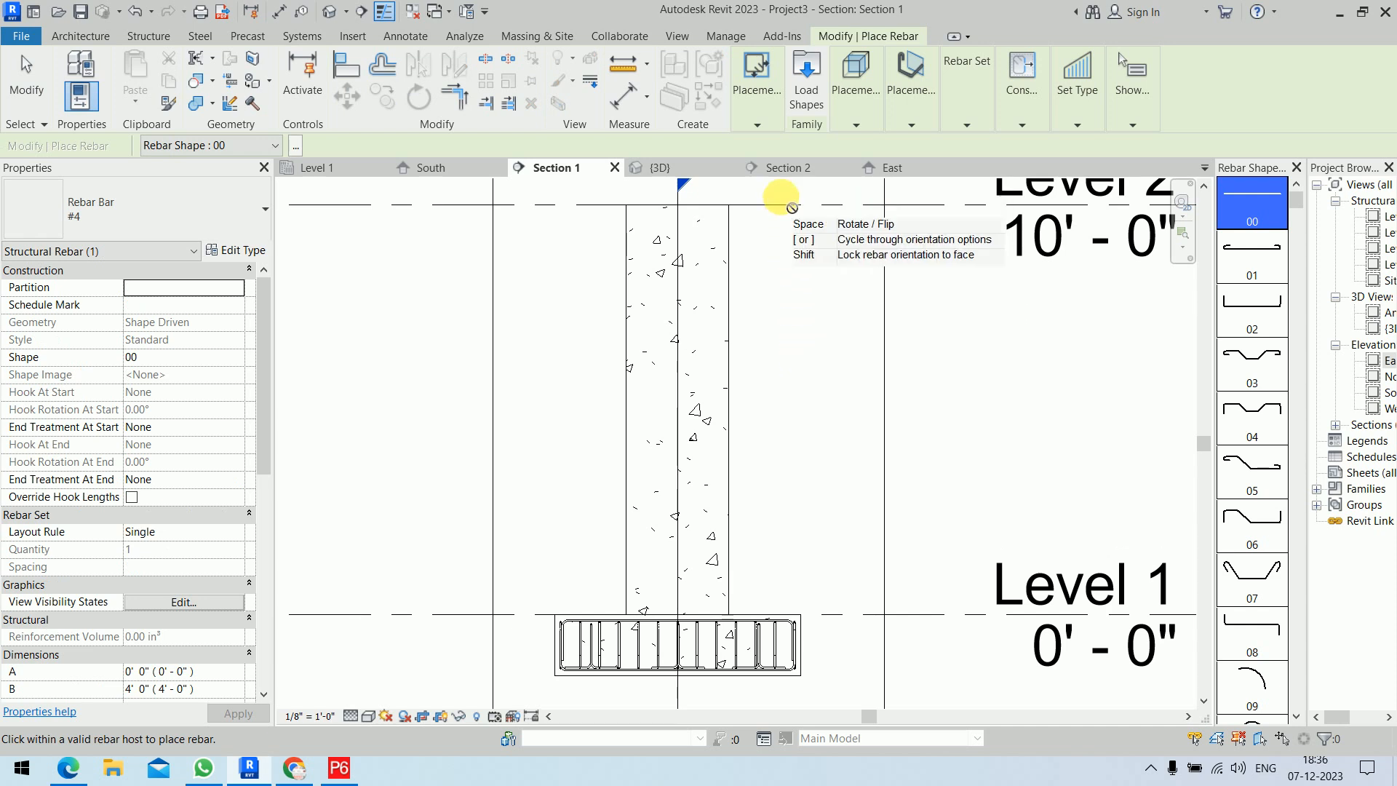
left_click(760, 121)
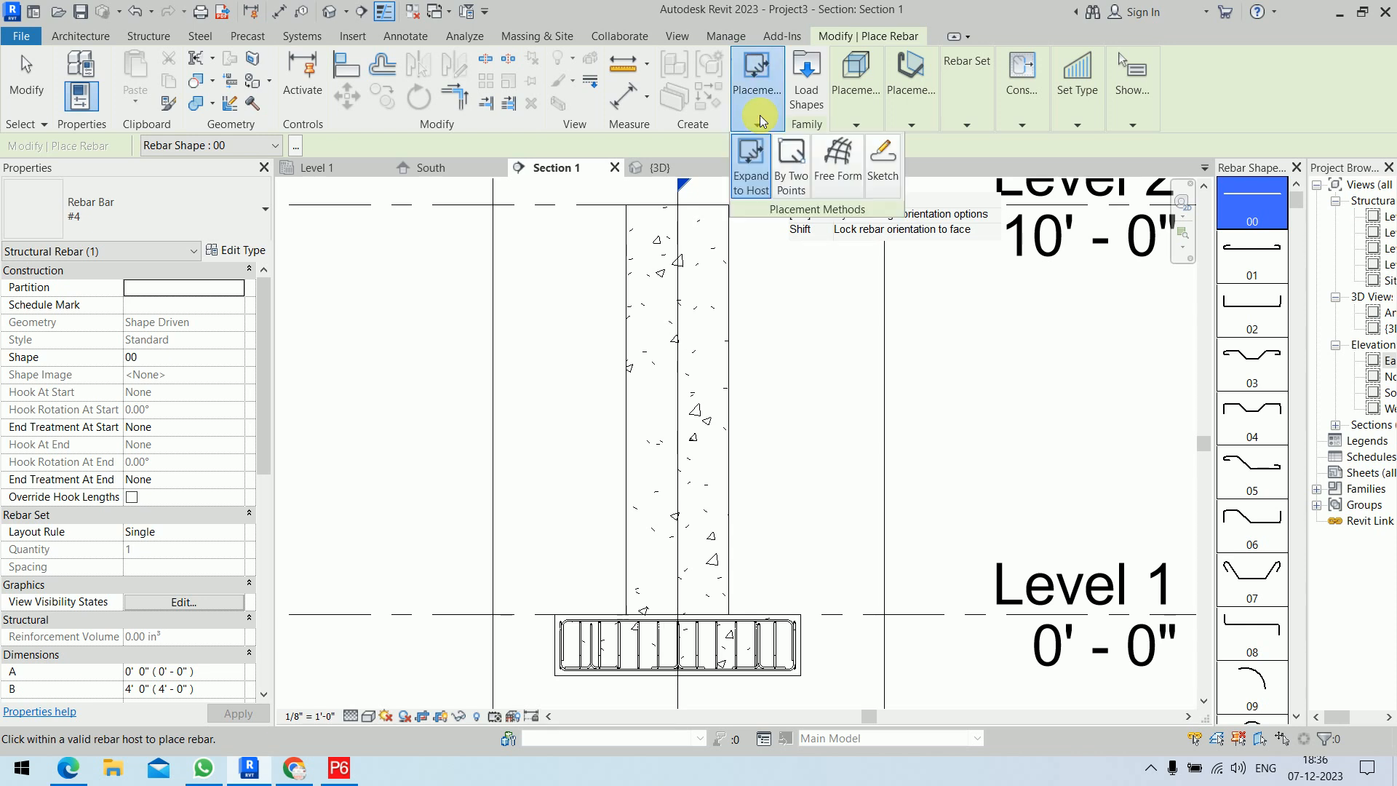
left_click(891, 180)
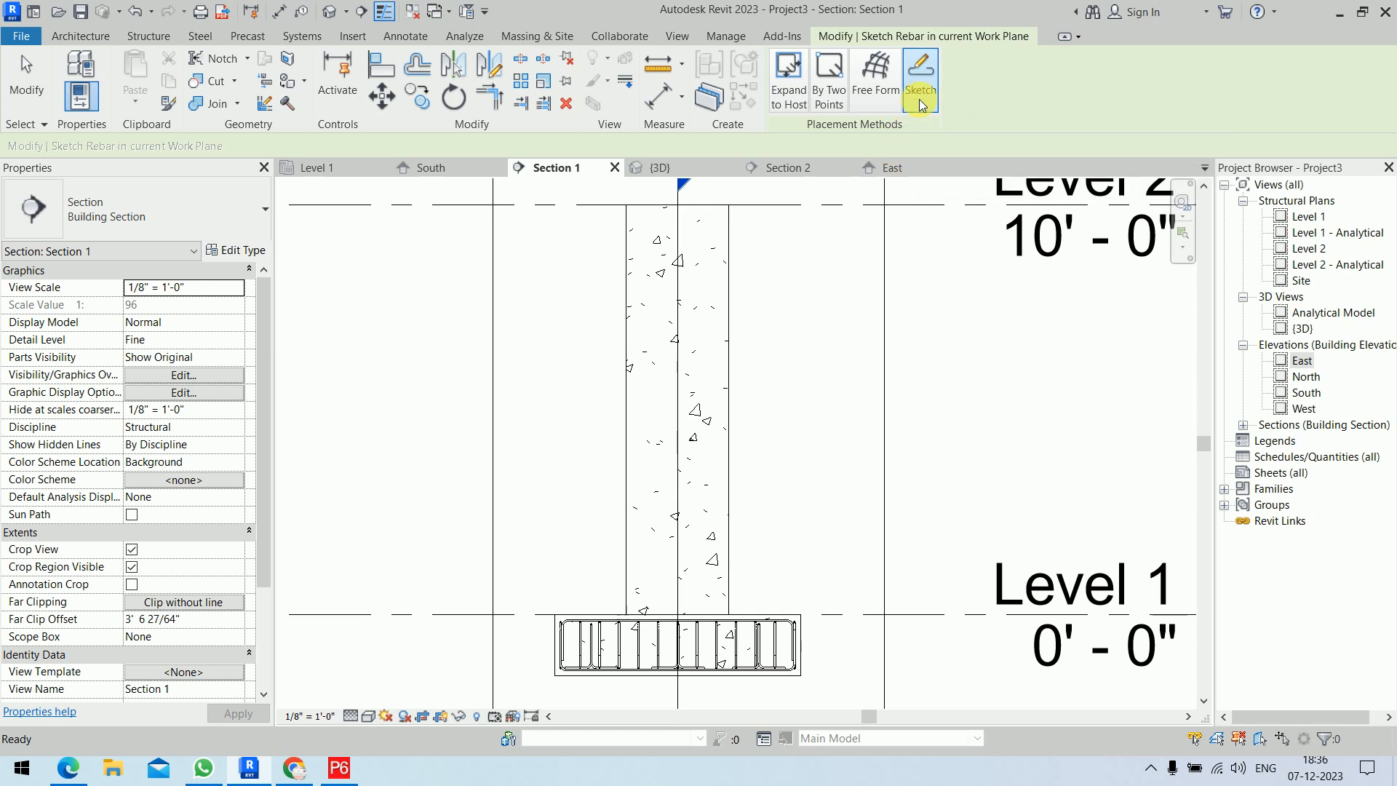
left_click(724, 266)
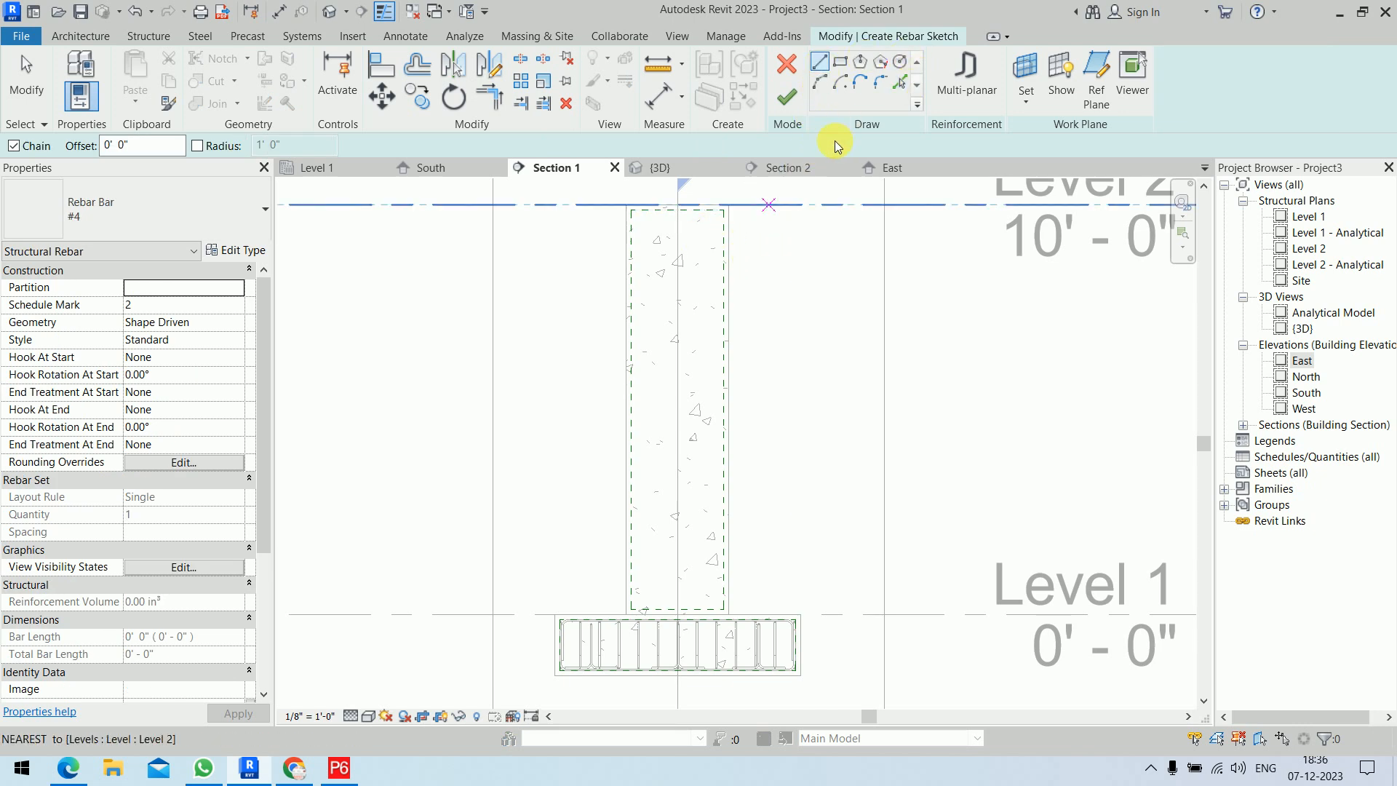
scroll(723, 211, "up", 5)
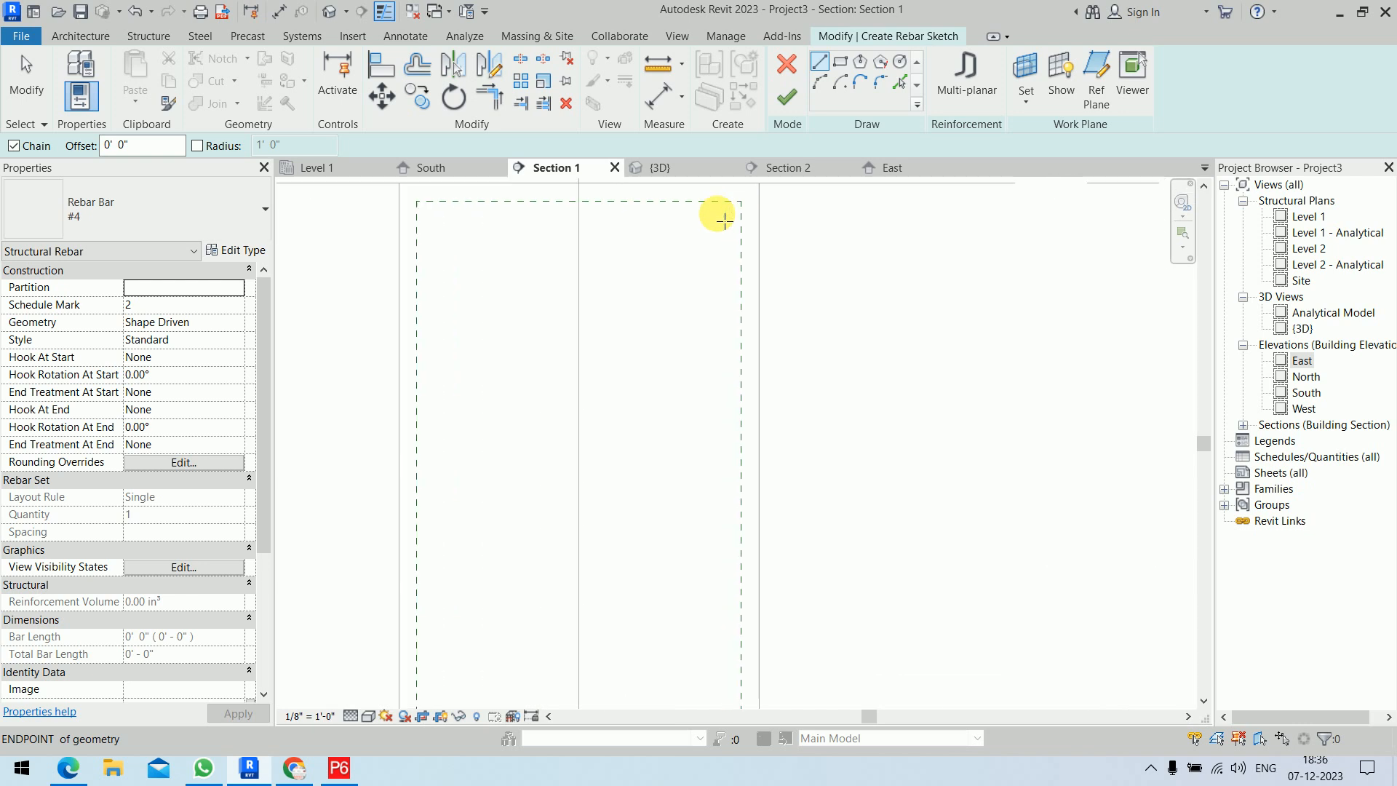
left_click(739, 204)
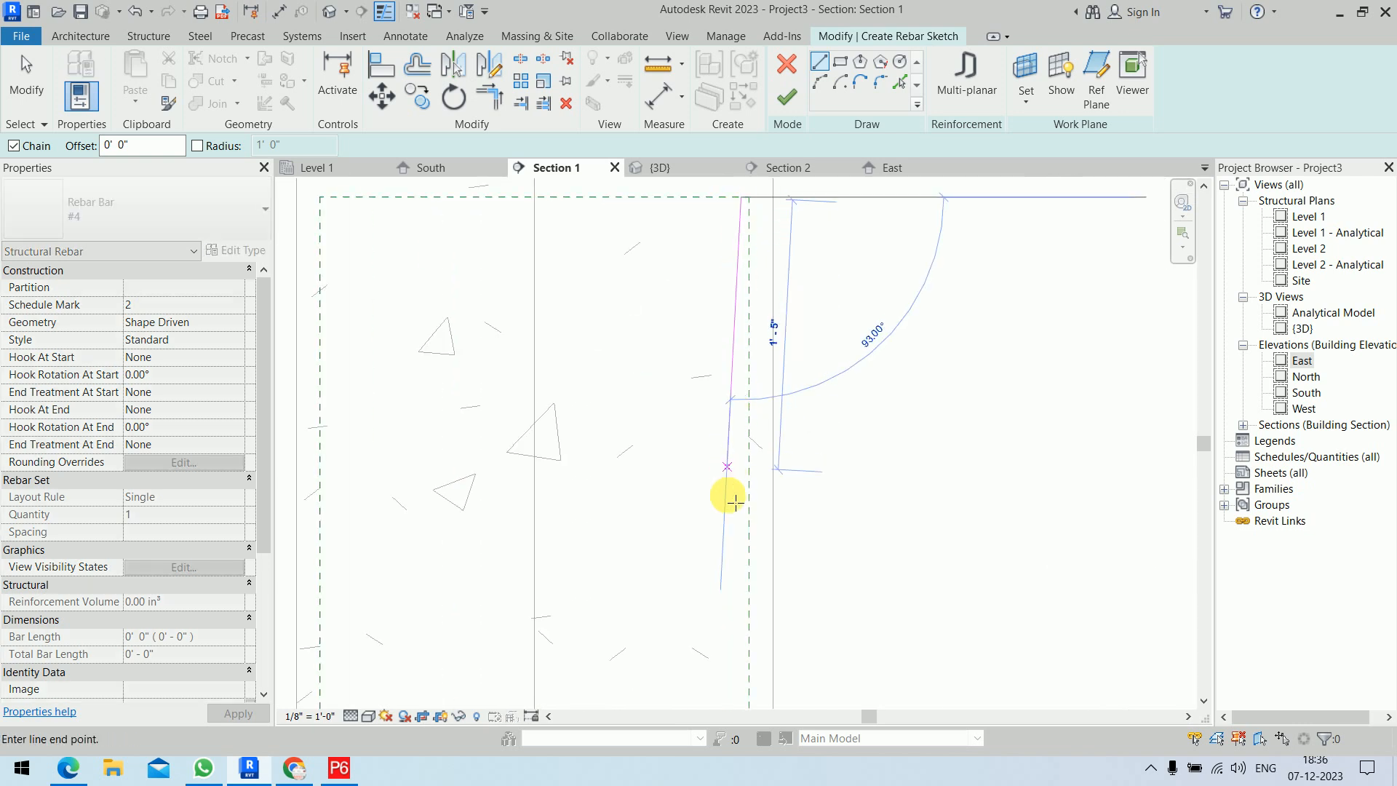
scroll(727, 553, "down", 4)
middle_click_drag(733, 647, 739, 250)
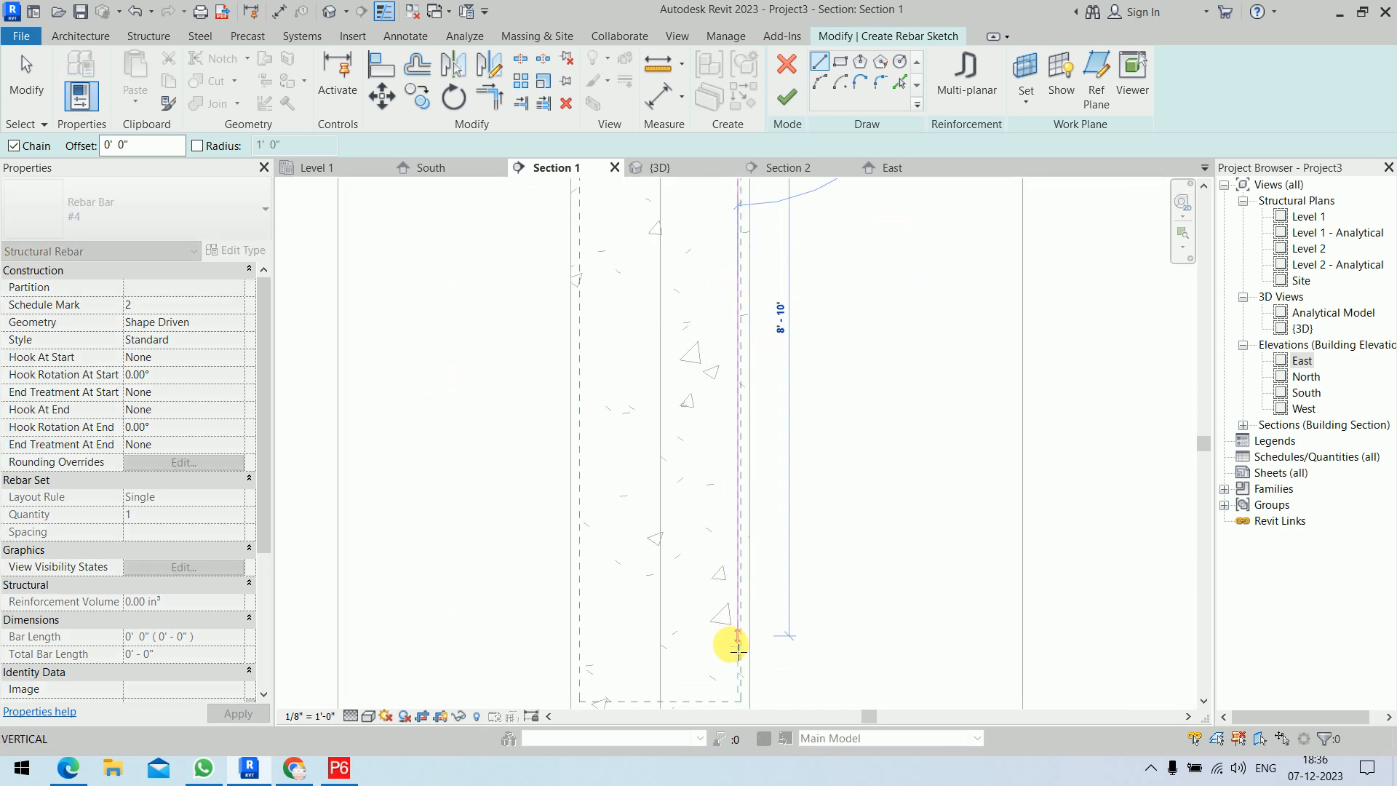
mouse_move(726, 643)
middle_mouse_down()
mouse_move(739, 393)
mouse_move(720, 318)
middle_mouse_up()
scroll(738, 355, "up", 5)
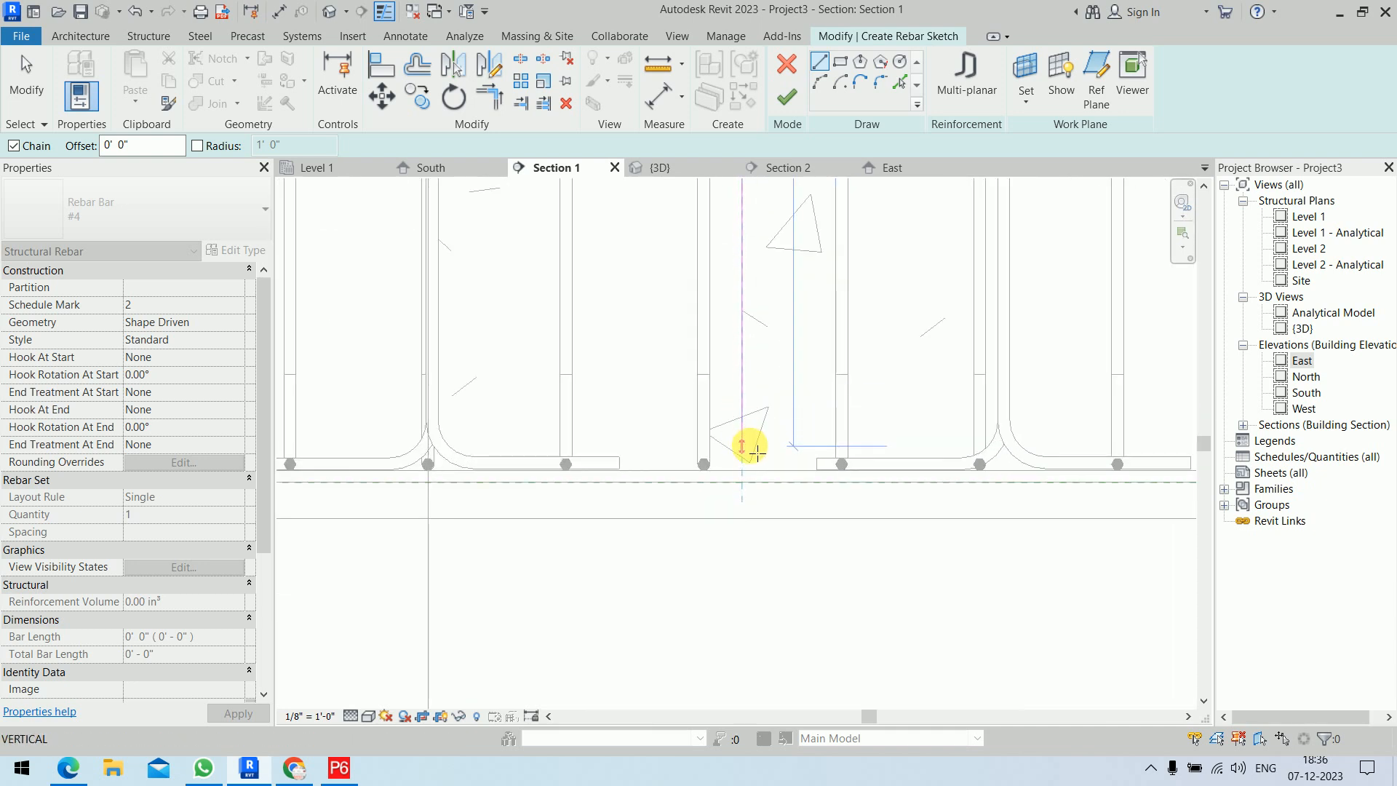
left_click(746, 453)
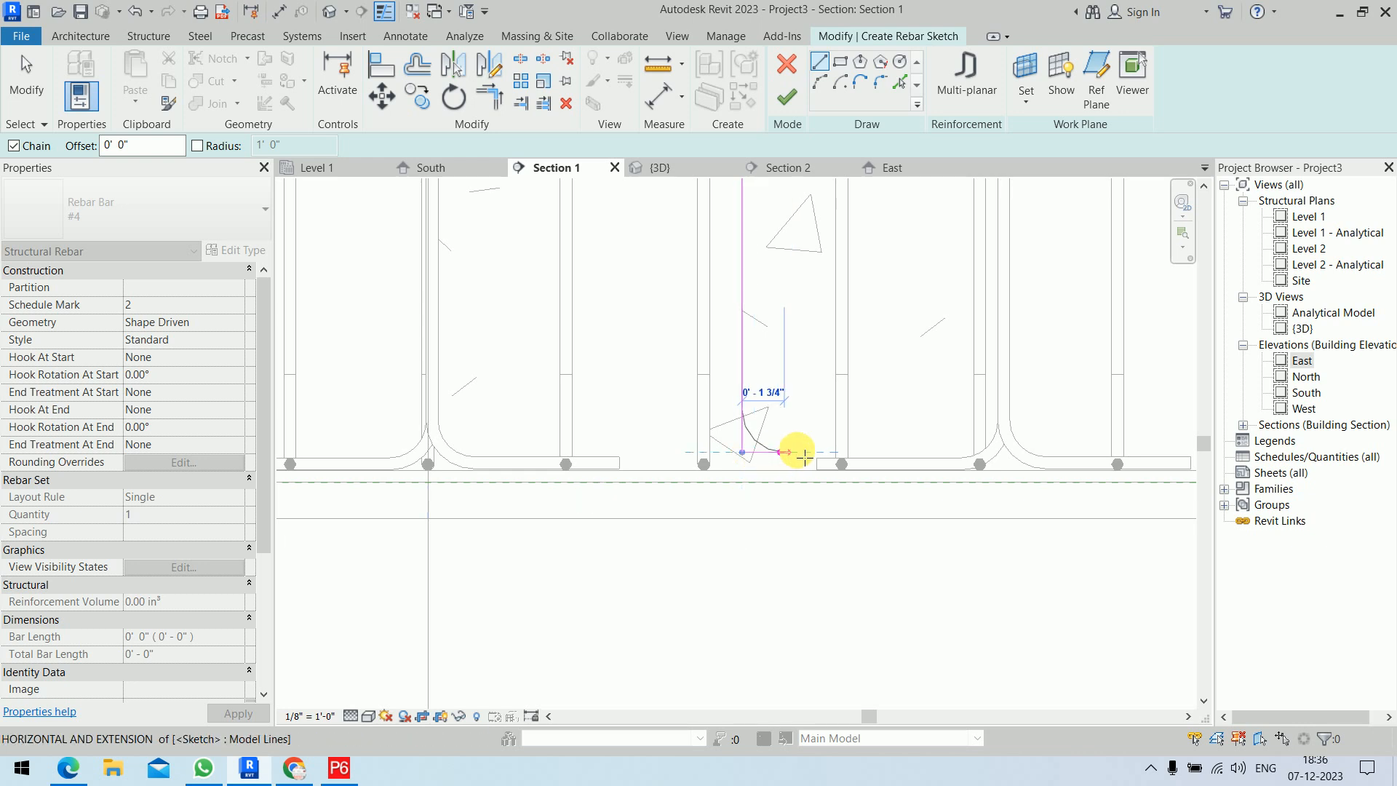
Add a horizontal leg from the bar's lower end toward the footing's right edge and finish the L-shaped bar sketch
scroll(953, 448, "down", 2)
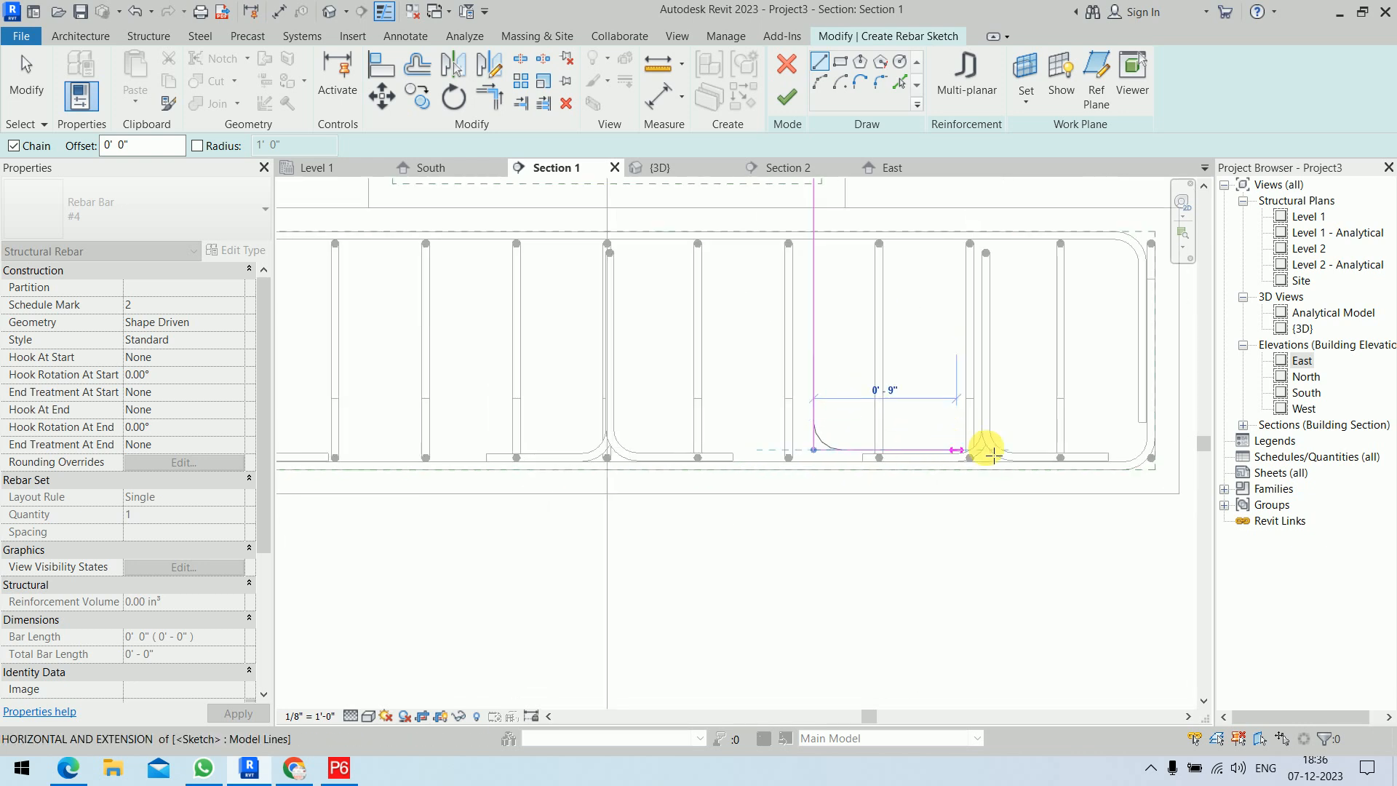
left_click(1099, 450)
key("Escape")
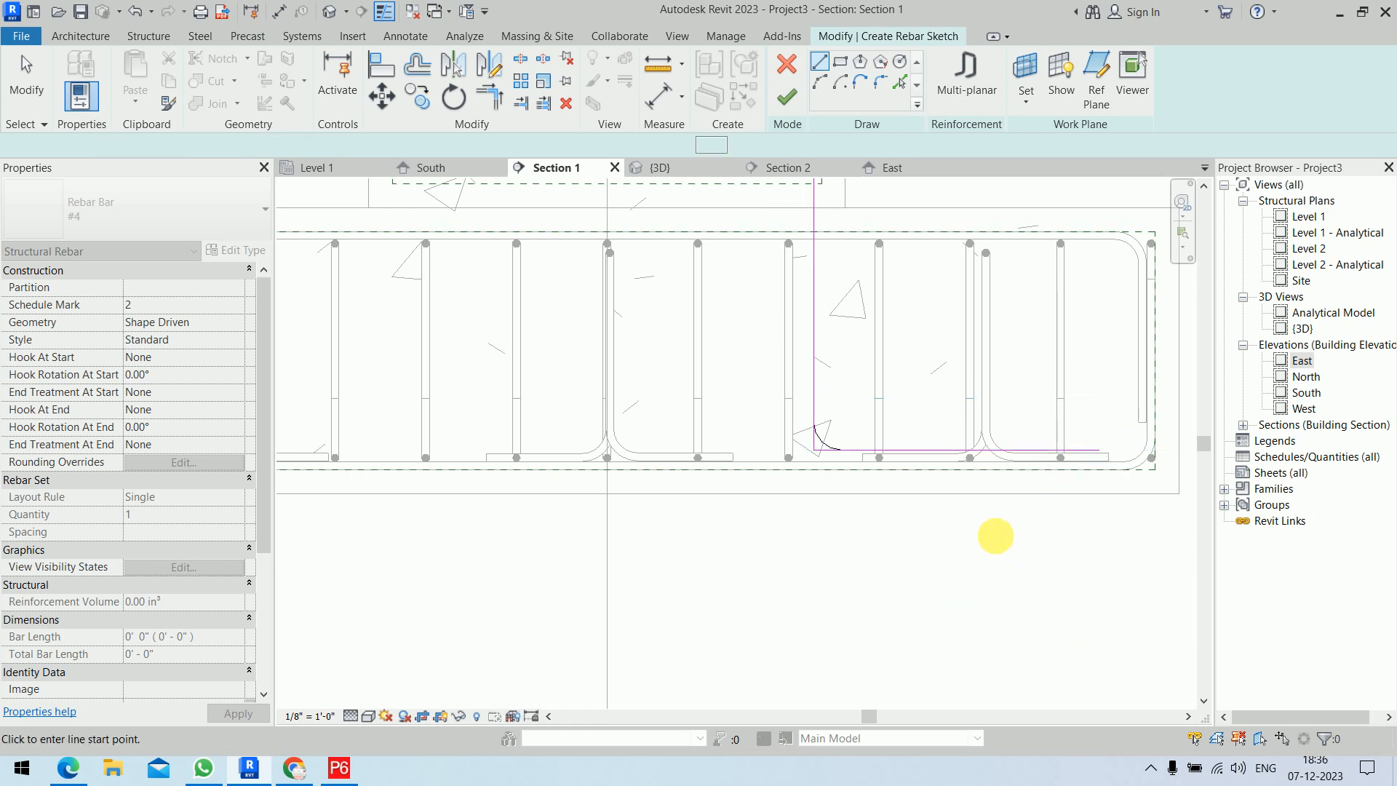
key("Escape")
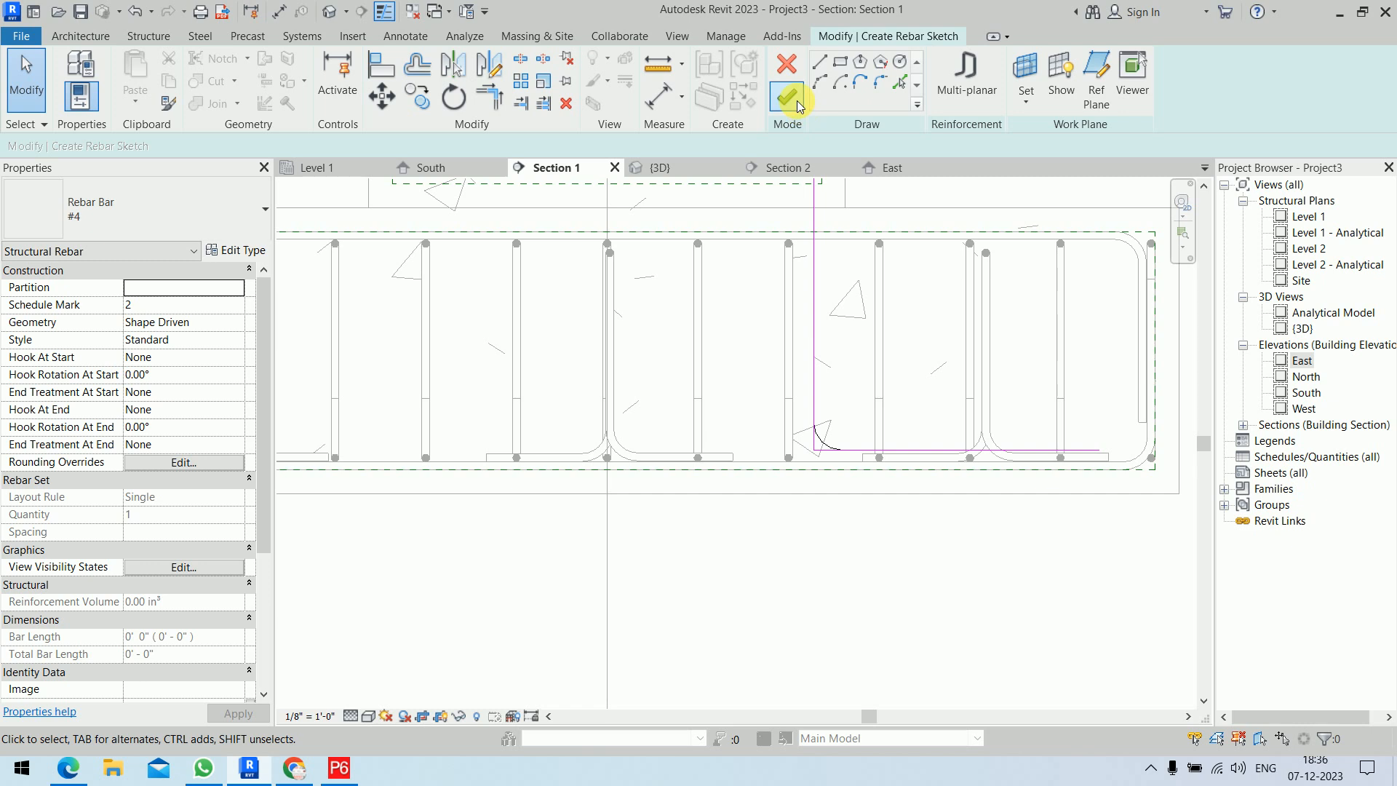
left_click(797, 100)
scroll(821, 555, "down", 5)
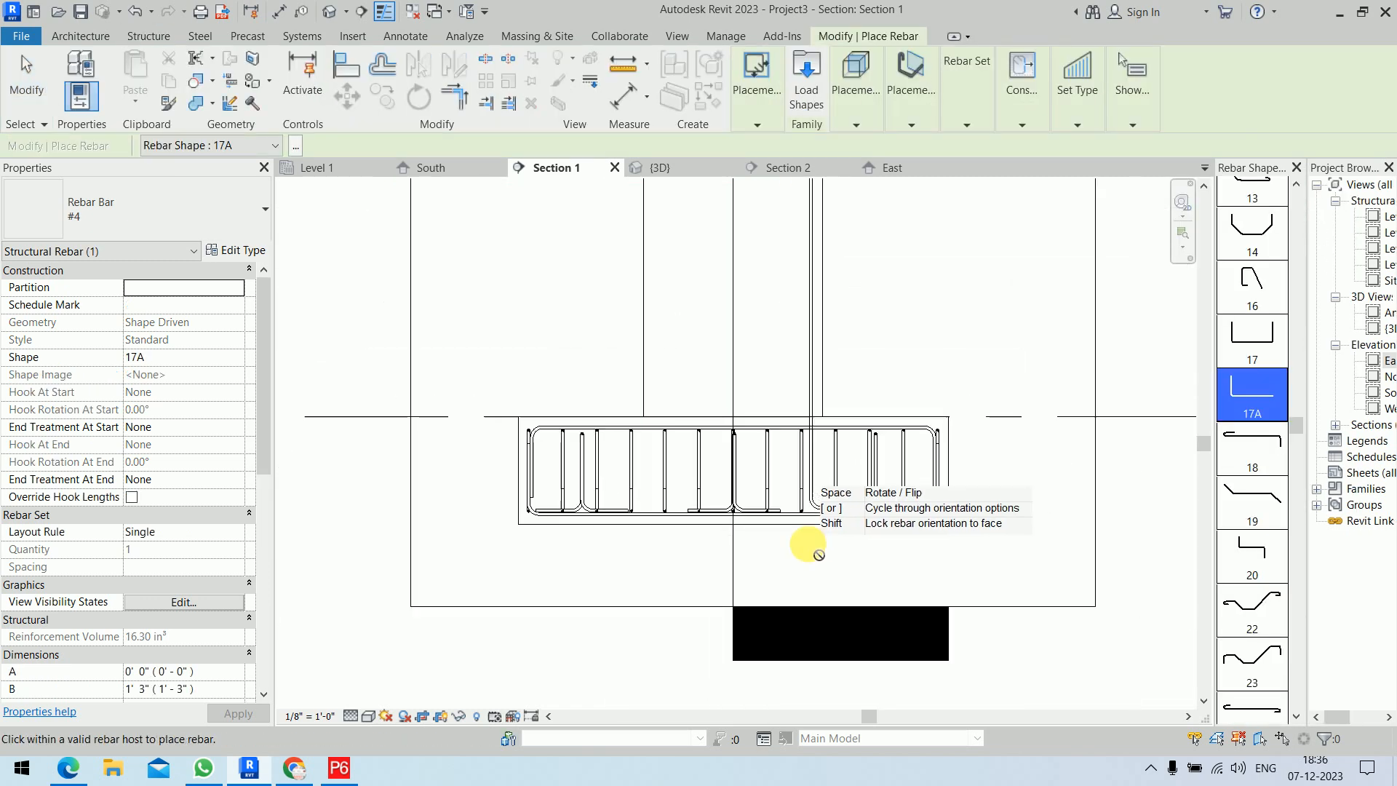
key("Escape")
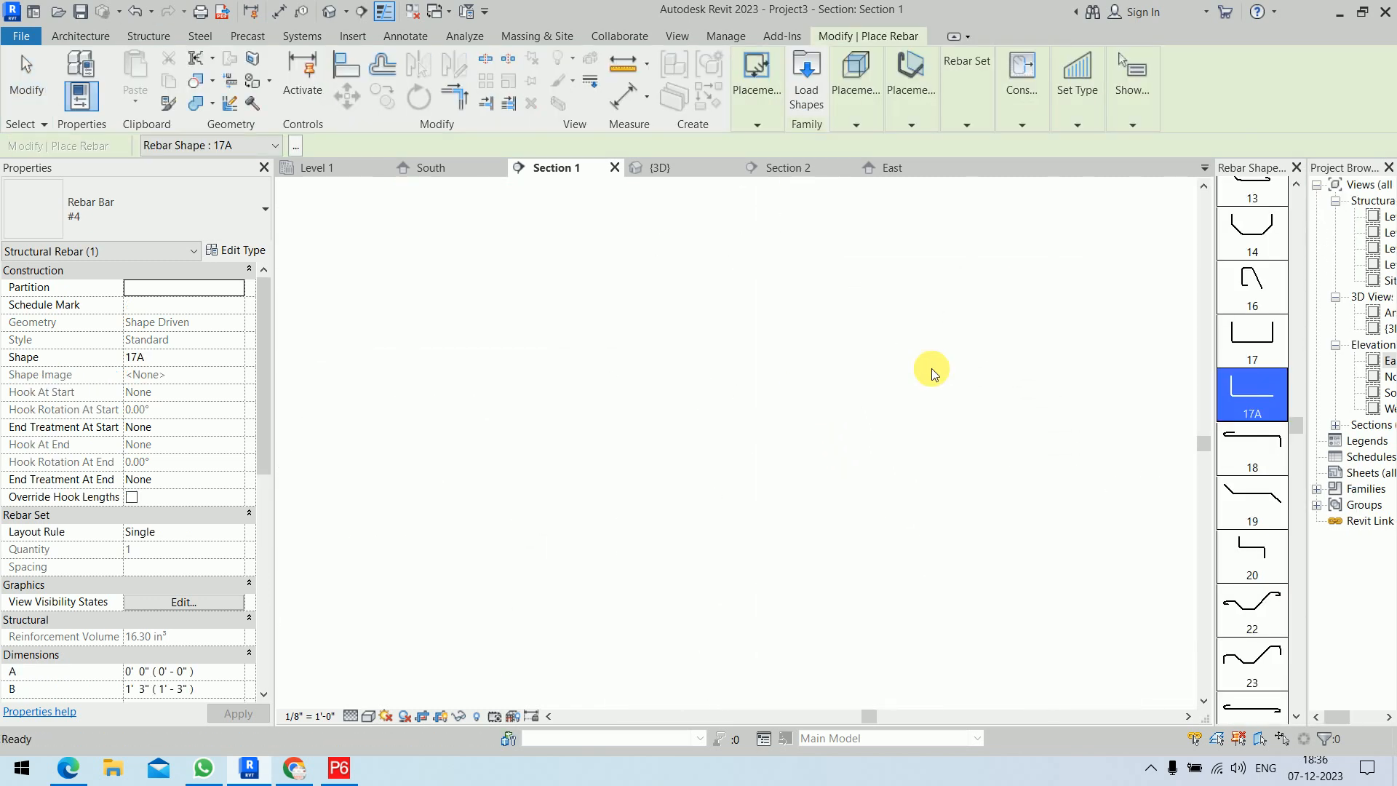
Stretch the upper end of the L-shaped column bar past the column top to above Level 2
middle_click_drag(894, 386, 836, 563)
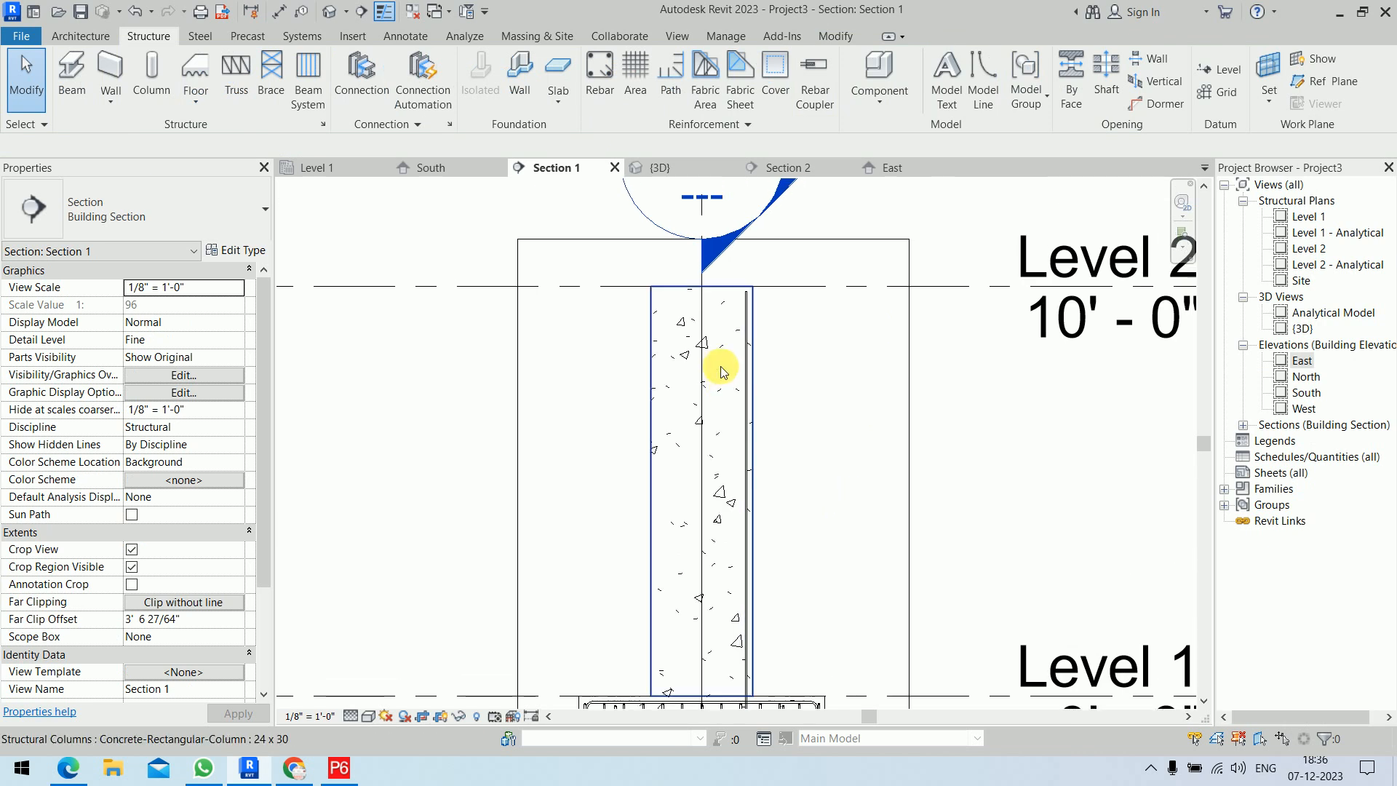
left_click(794, 318)
scroll(801, 437, "up", 3)
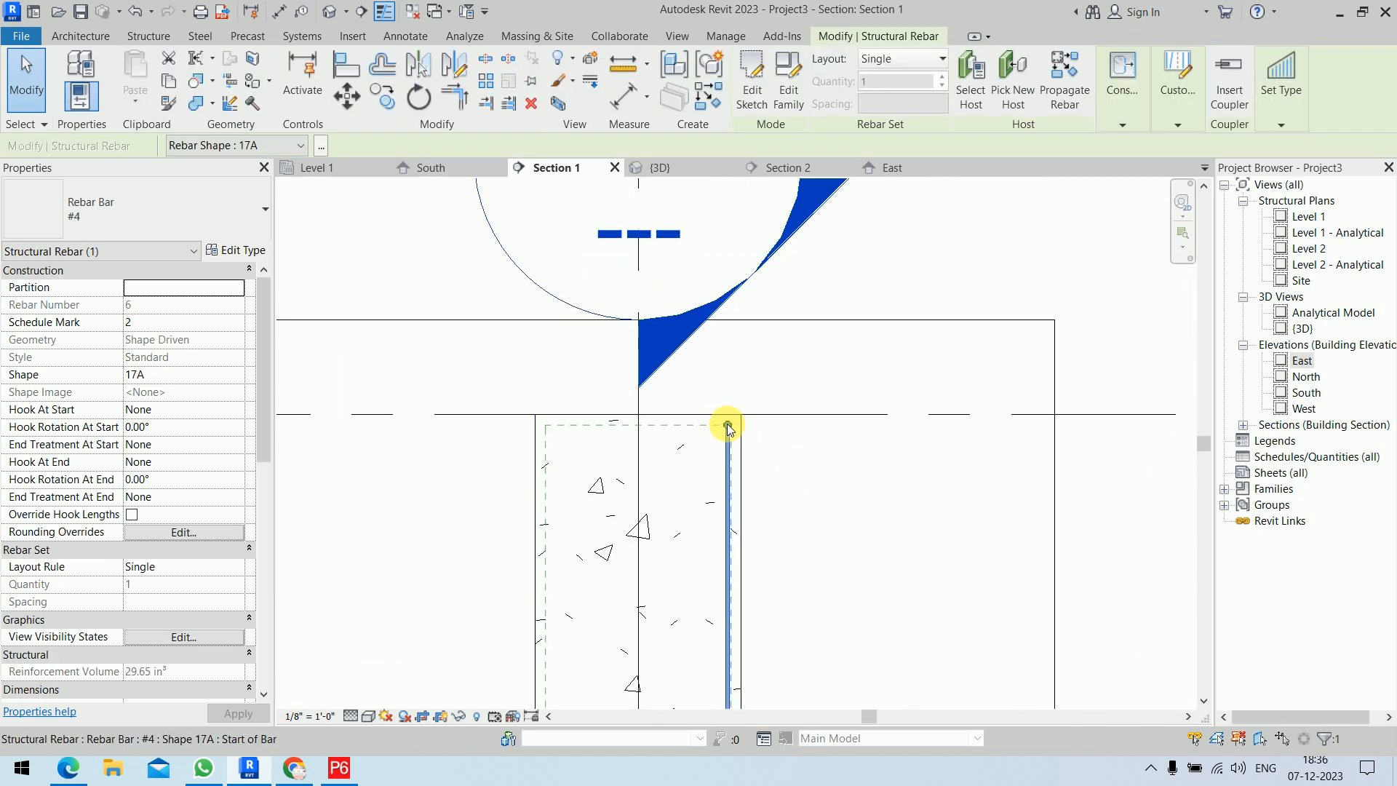
left_click_drag(728, 427, 726, 304)
scroll(821, 477, "down", 3)
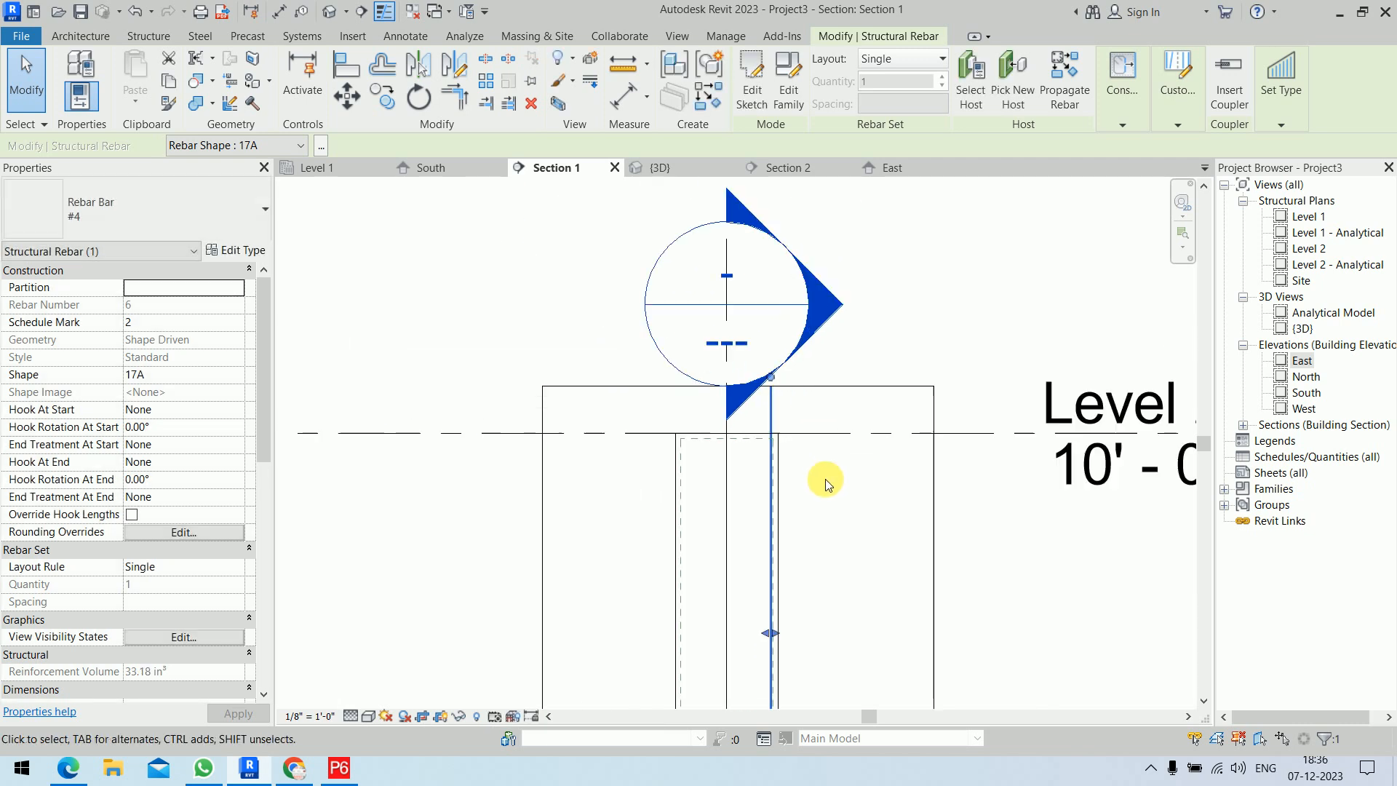
middle_click_drag(821, 478, 818, 655)
scroll(696, 421, "up", 4)
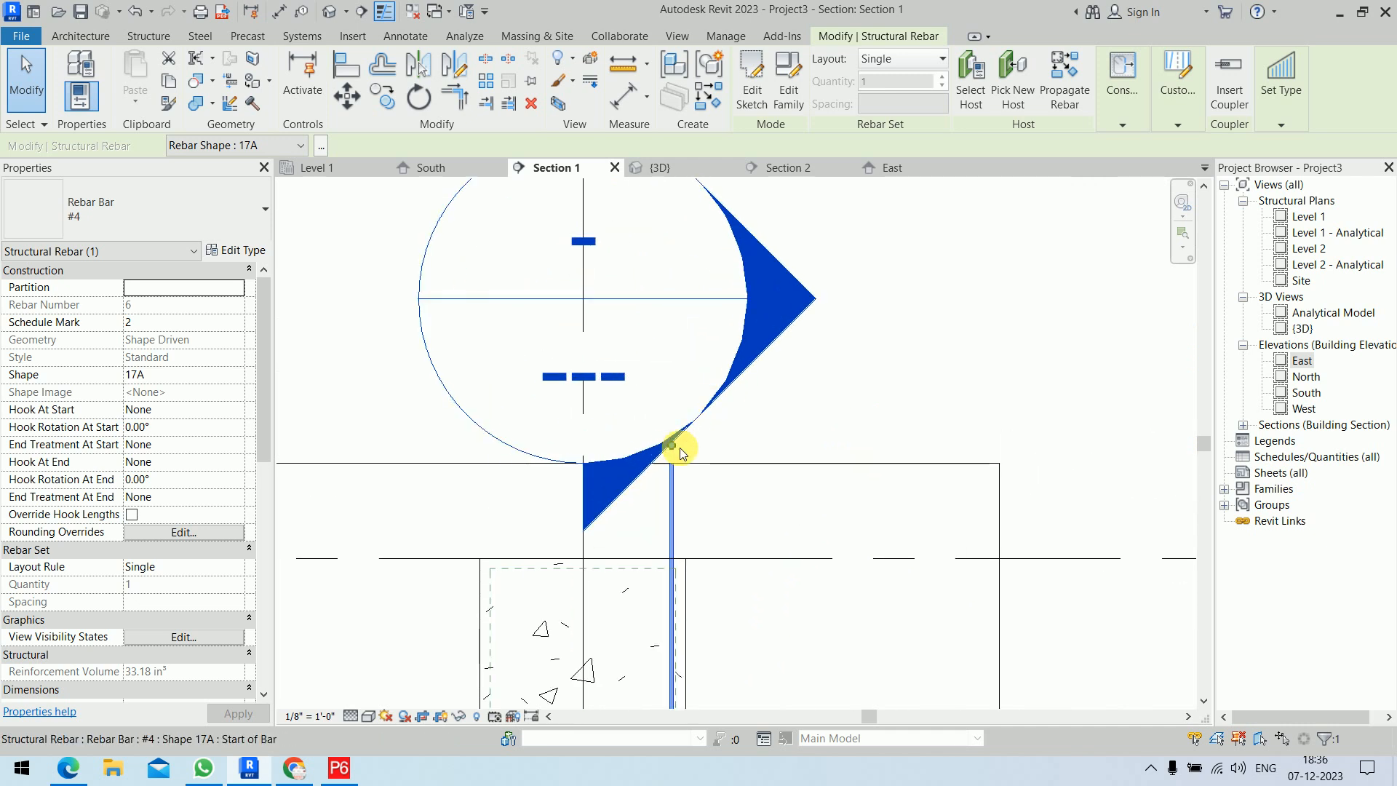
scroll(771, 473, "down", 5)
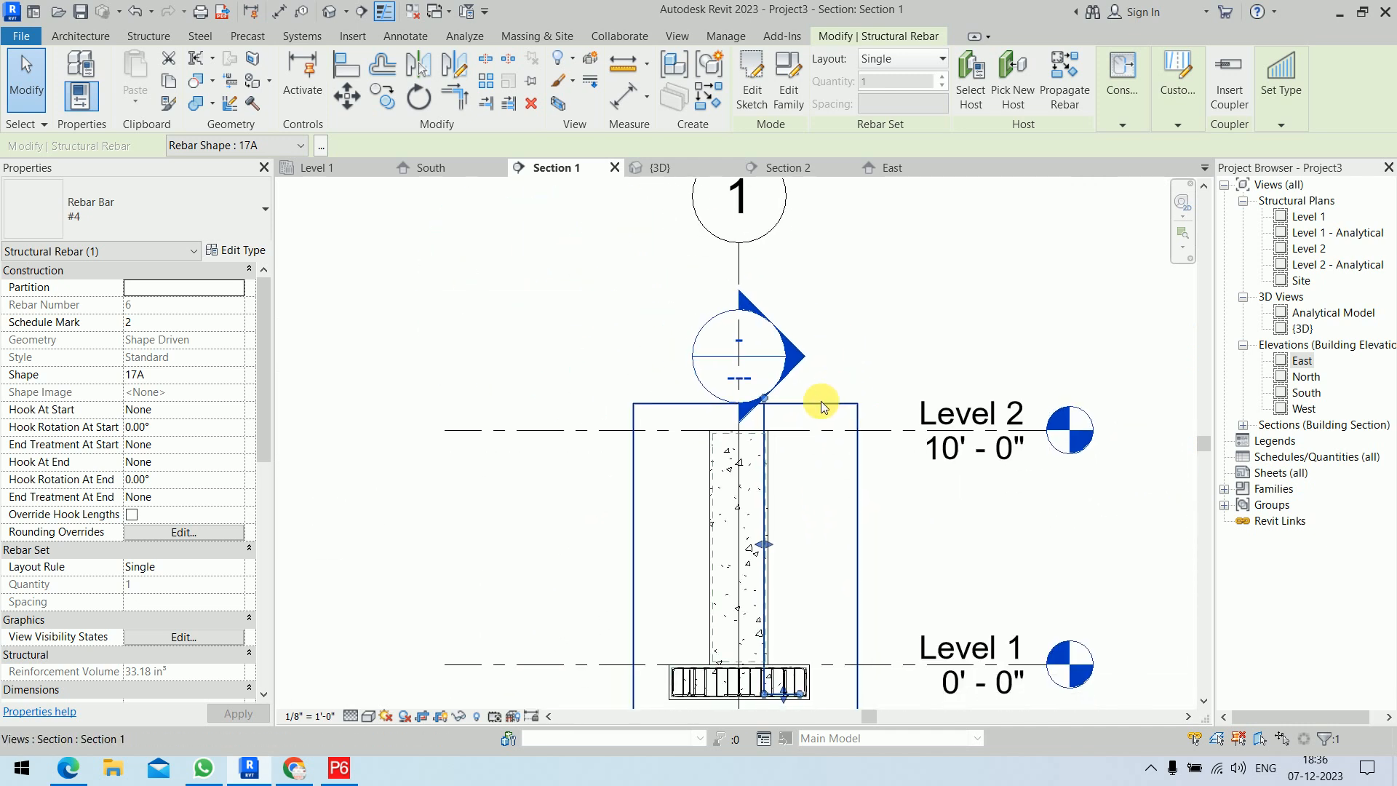
Extend the upper boundary of Section 1's crop region upward, beyond the section marker above the column
left_click(770, 401)
left_click_drag(743, 412, 750, 241)
left_click(899, 324)
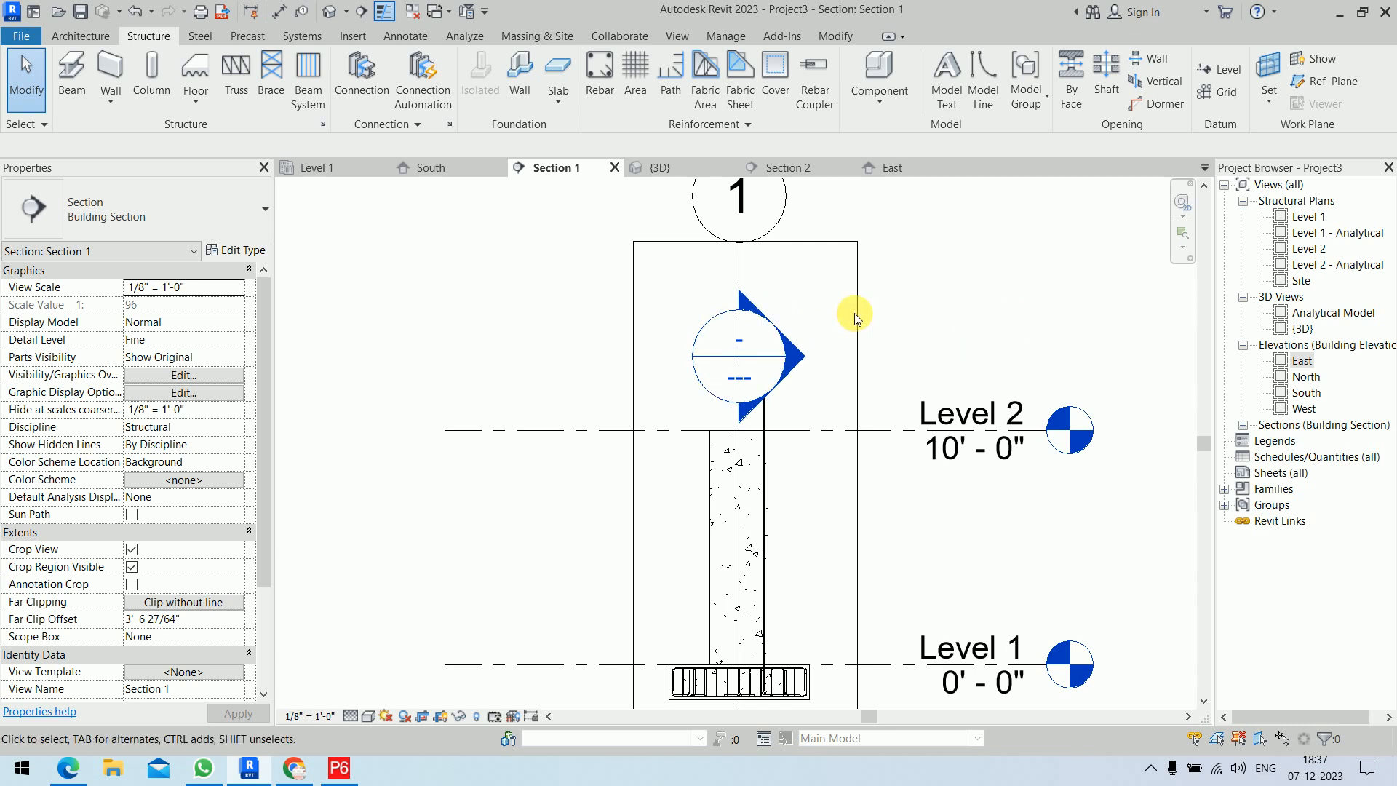
Temporarily hide the Section 2 marker that crosses the column in Section 1
middle_click_drag(739, 552, 801, 359)
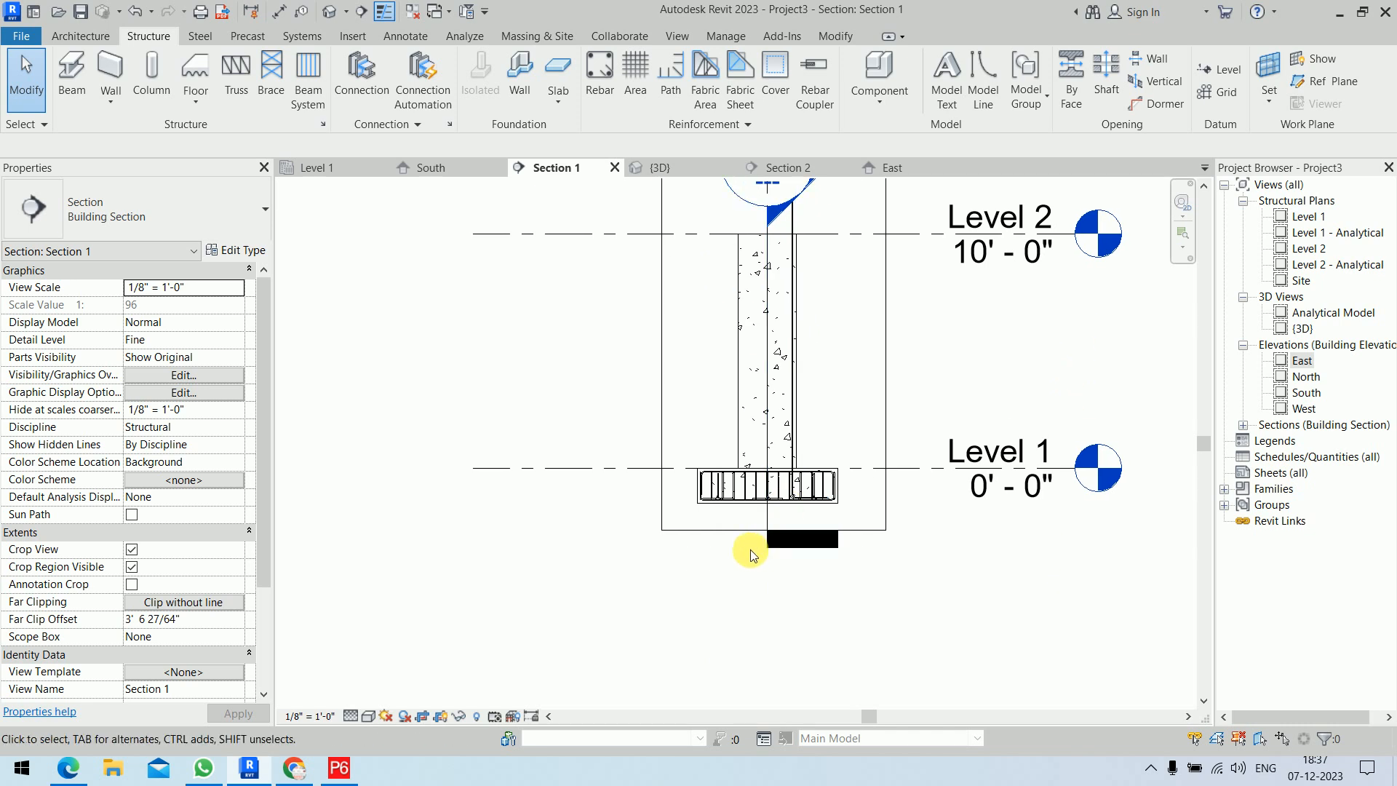
left_click(765, 520)
key("h")
key("h")
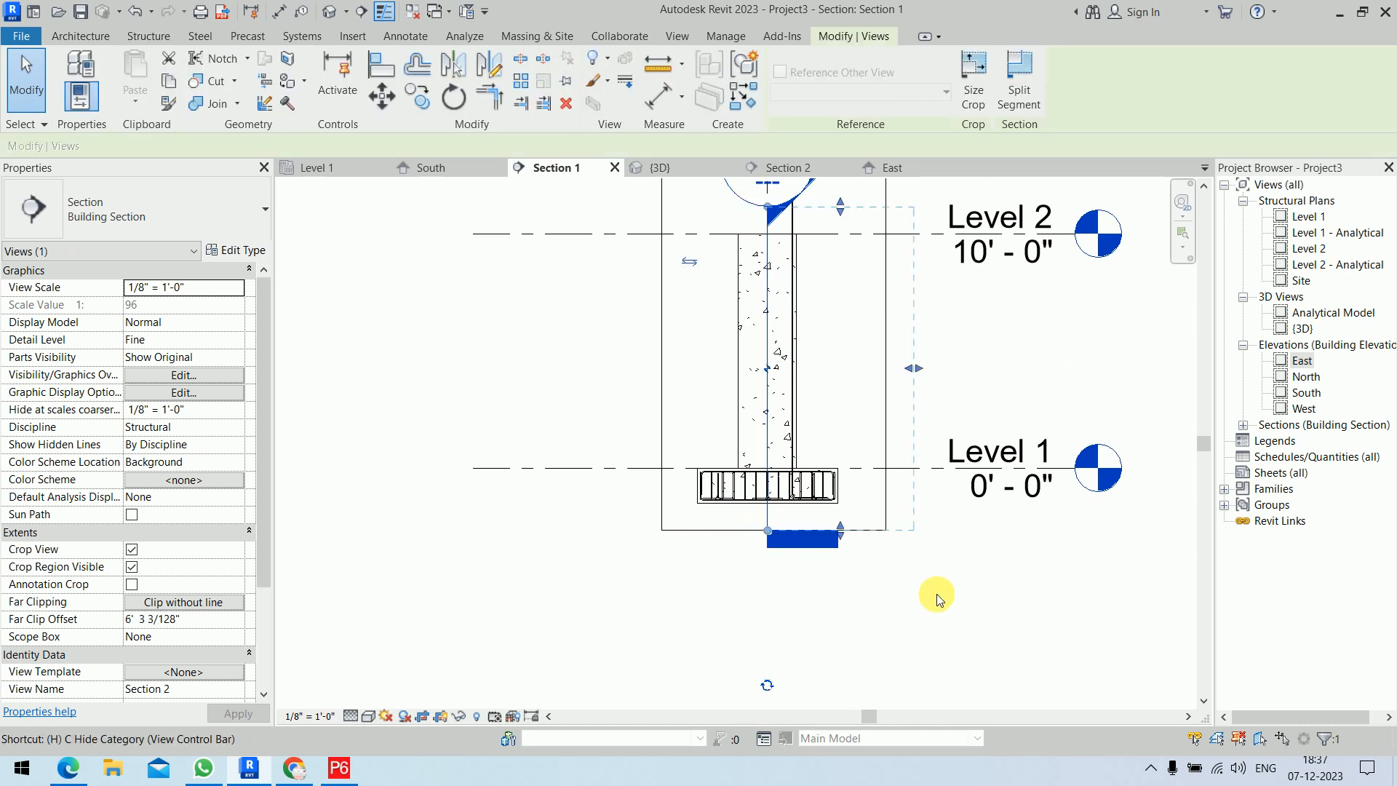
Stretch the upper end of the L-shaped column bar farther above Level 2 within the enlarged crop region
scroll(889, 428, "up", 5)
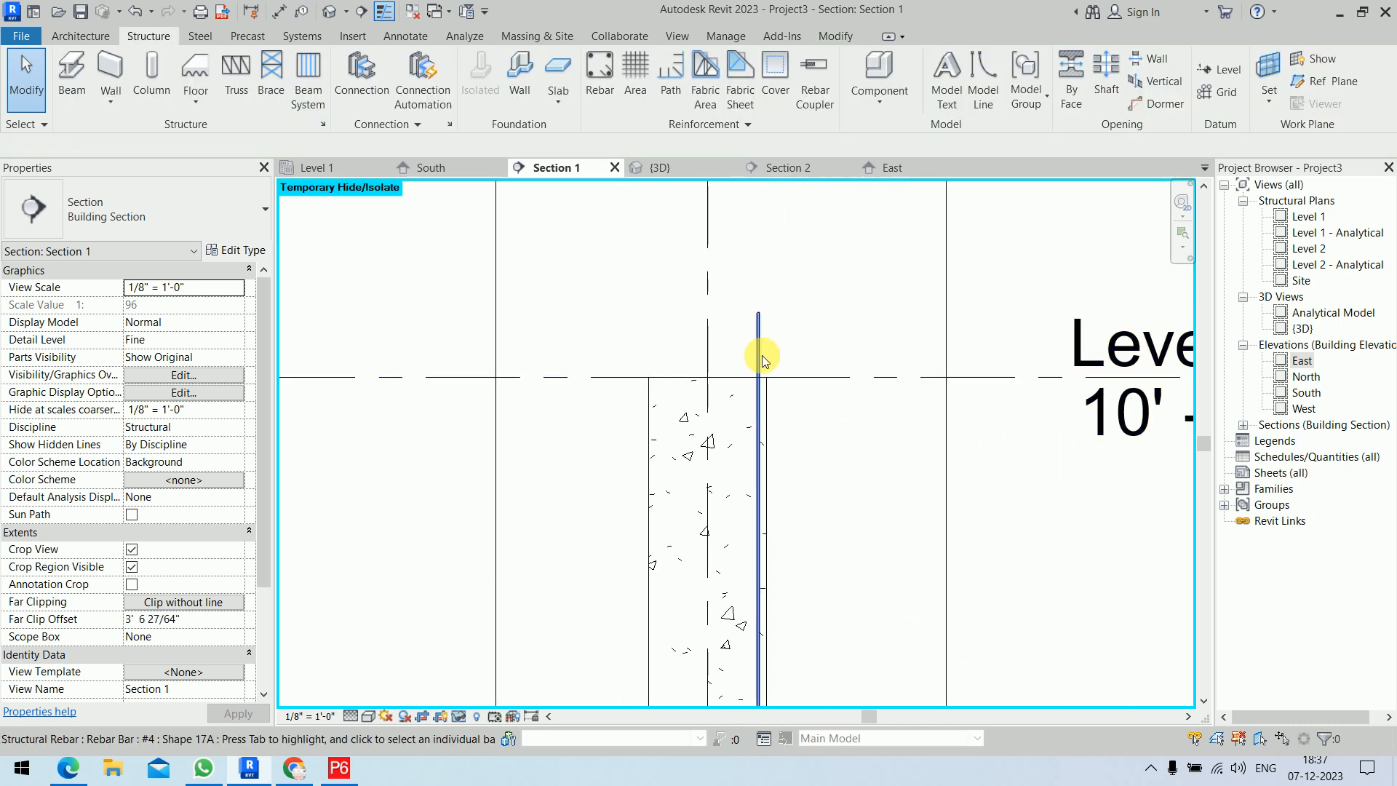
left_click(801, 313)
scroll(796, 467, "down", 2)
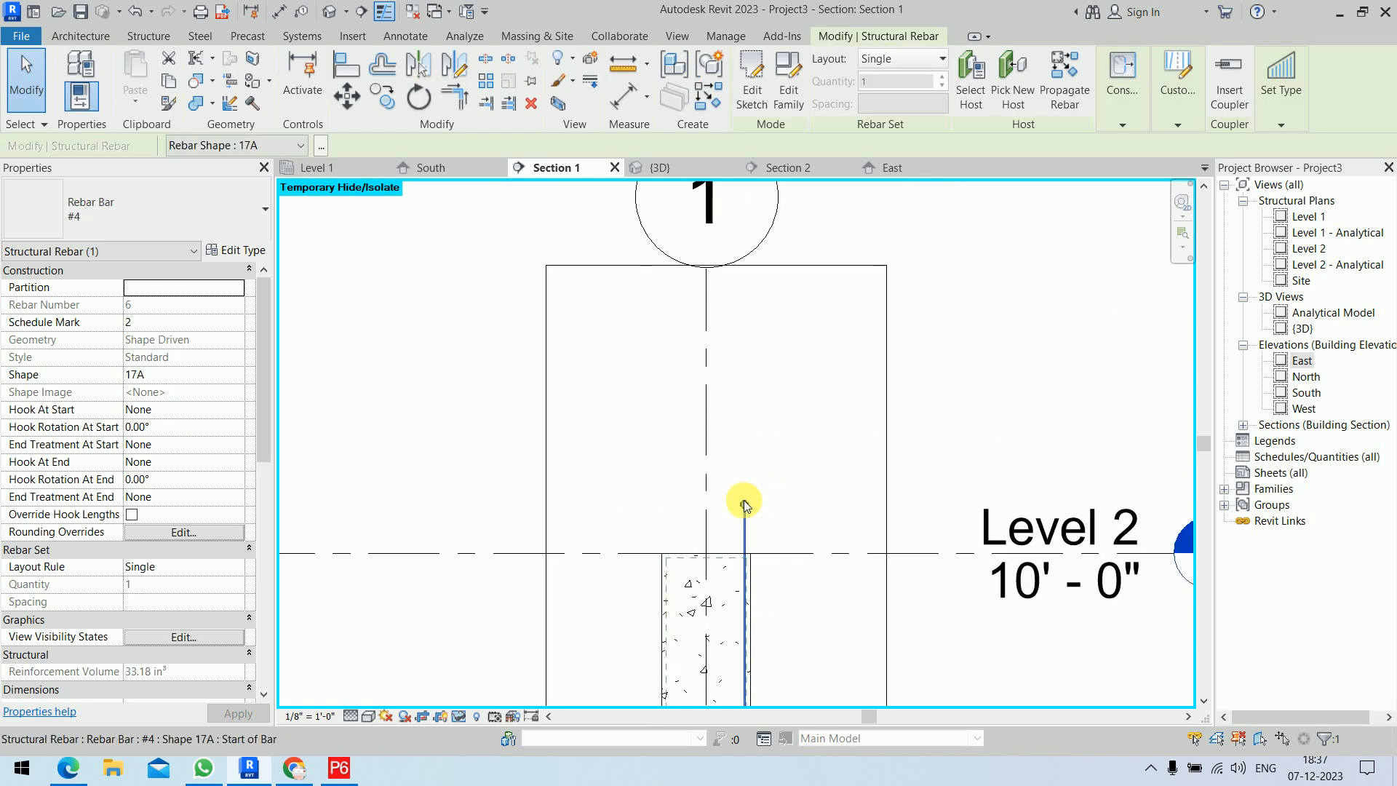
left_click_drag(750, 435, 745, 398)
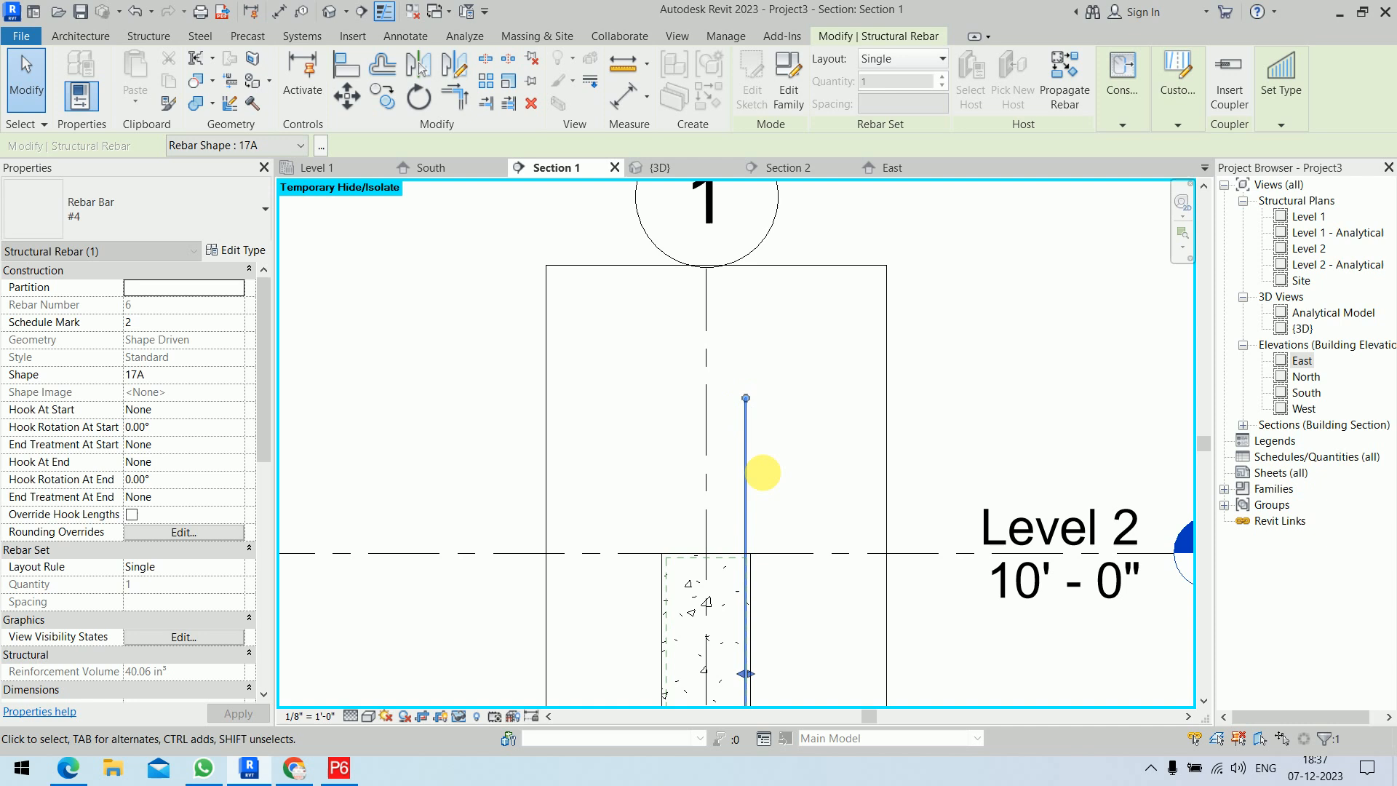
Switch to the Section 2 view and temporarily hide the Section 1 marker that crosses the column
left_click(793, 580)
scroll(793, 449, "down", 2)
middle_click_drag(789, 480, 775, 321)
scroll(771, 408, "up", 2)
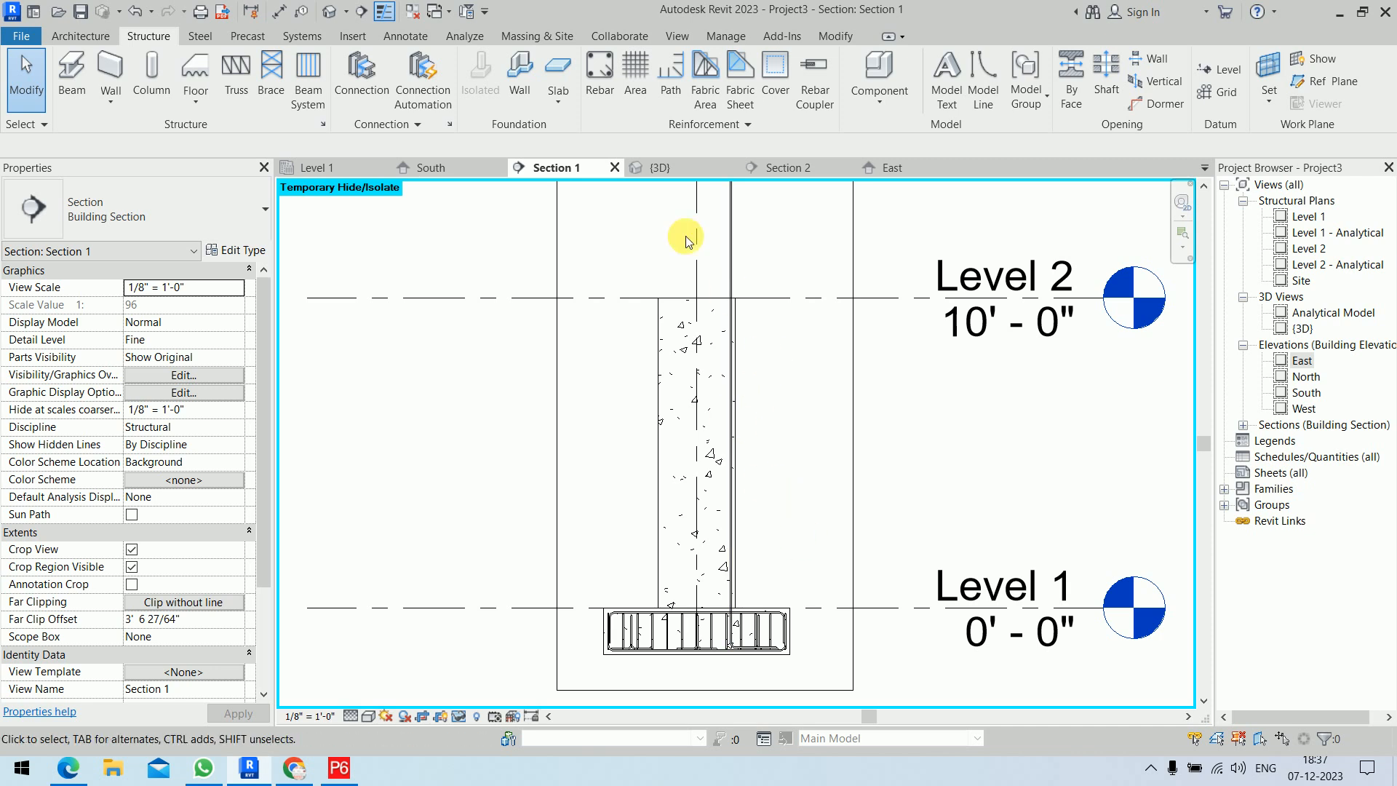
left_click(790, 170)
scroll(836, 468, "down", 5)
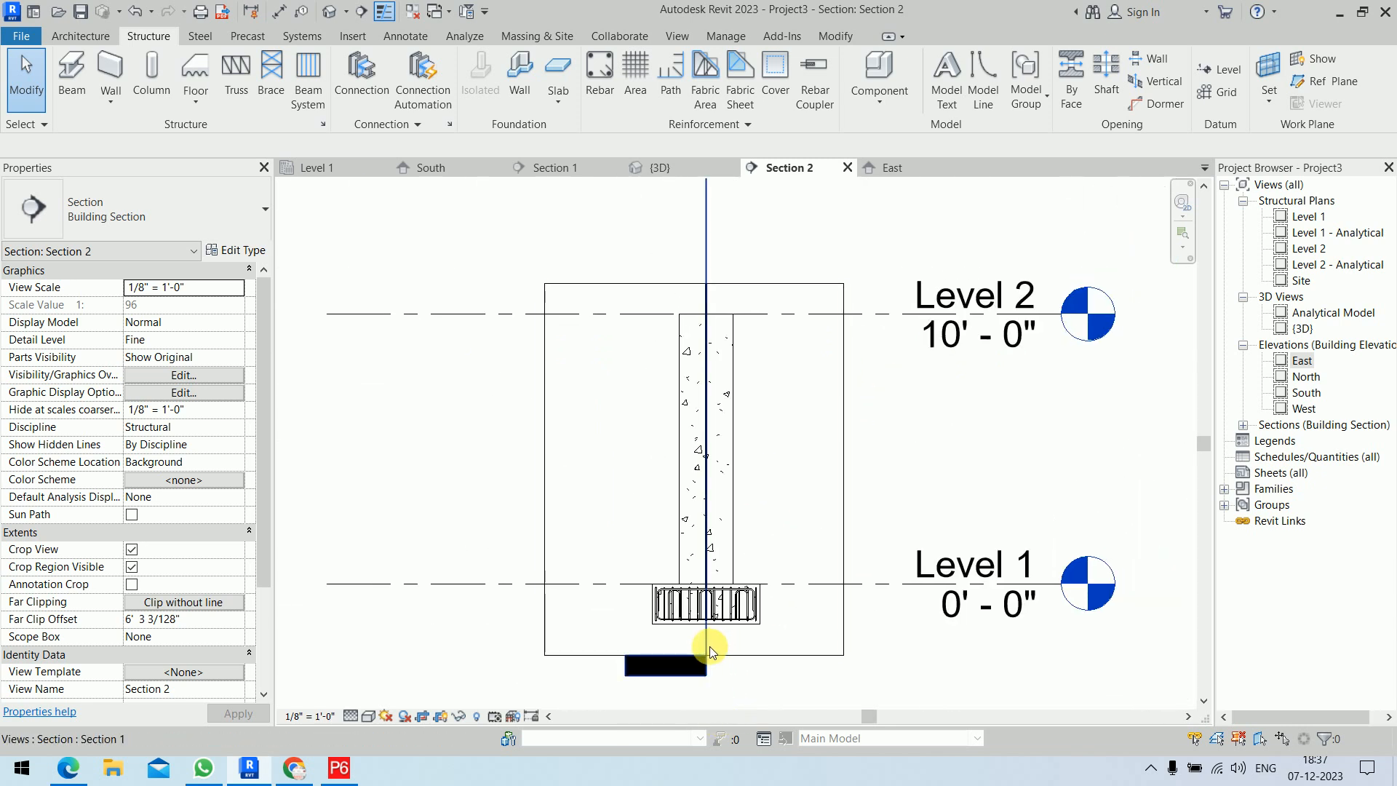
left_click(715, 626)
key("h")
key("h")
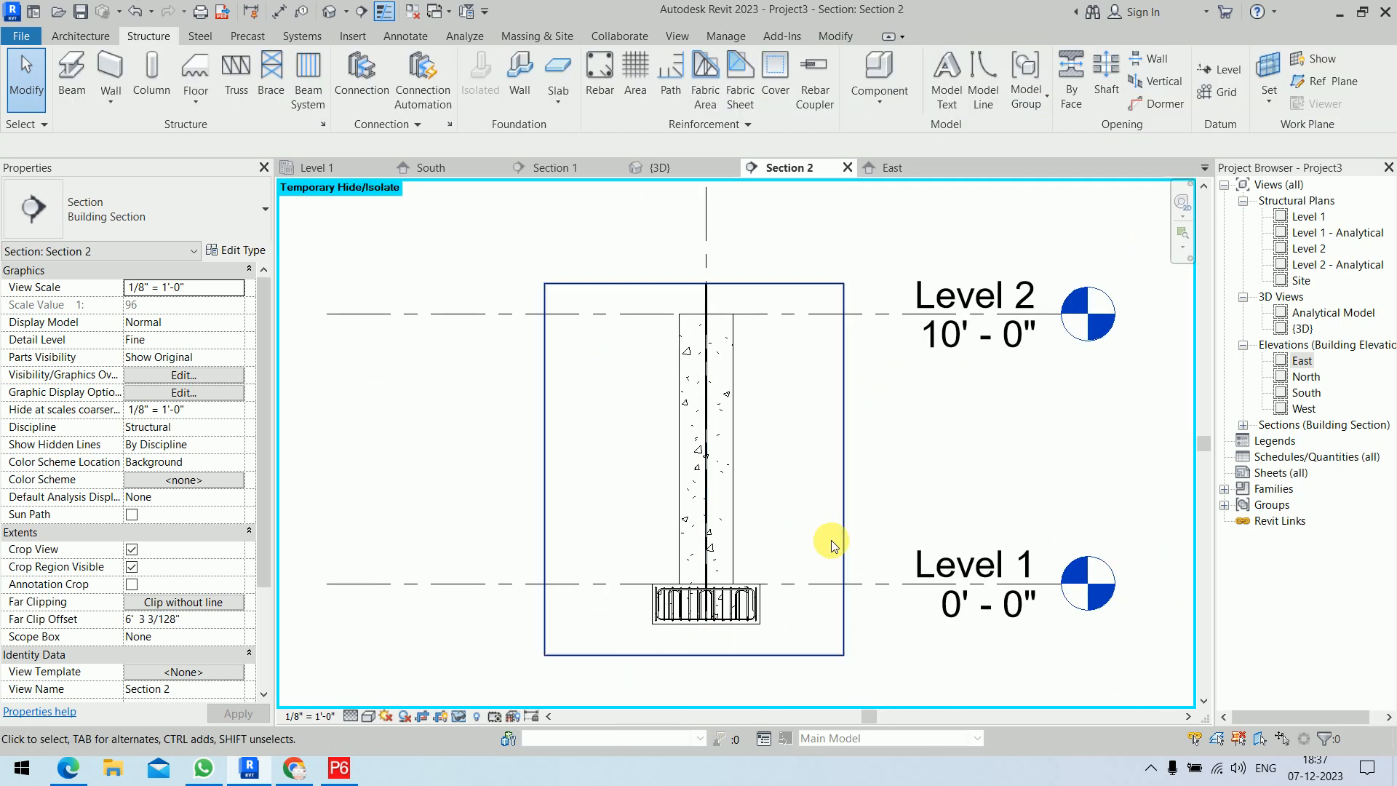
Sketch a #4 rebar hosted by the concrete column, drawing its vertical leg inside the column cover from above Level 2 down to the footing's bottom bars
left_click(728, 377)
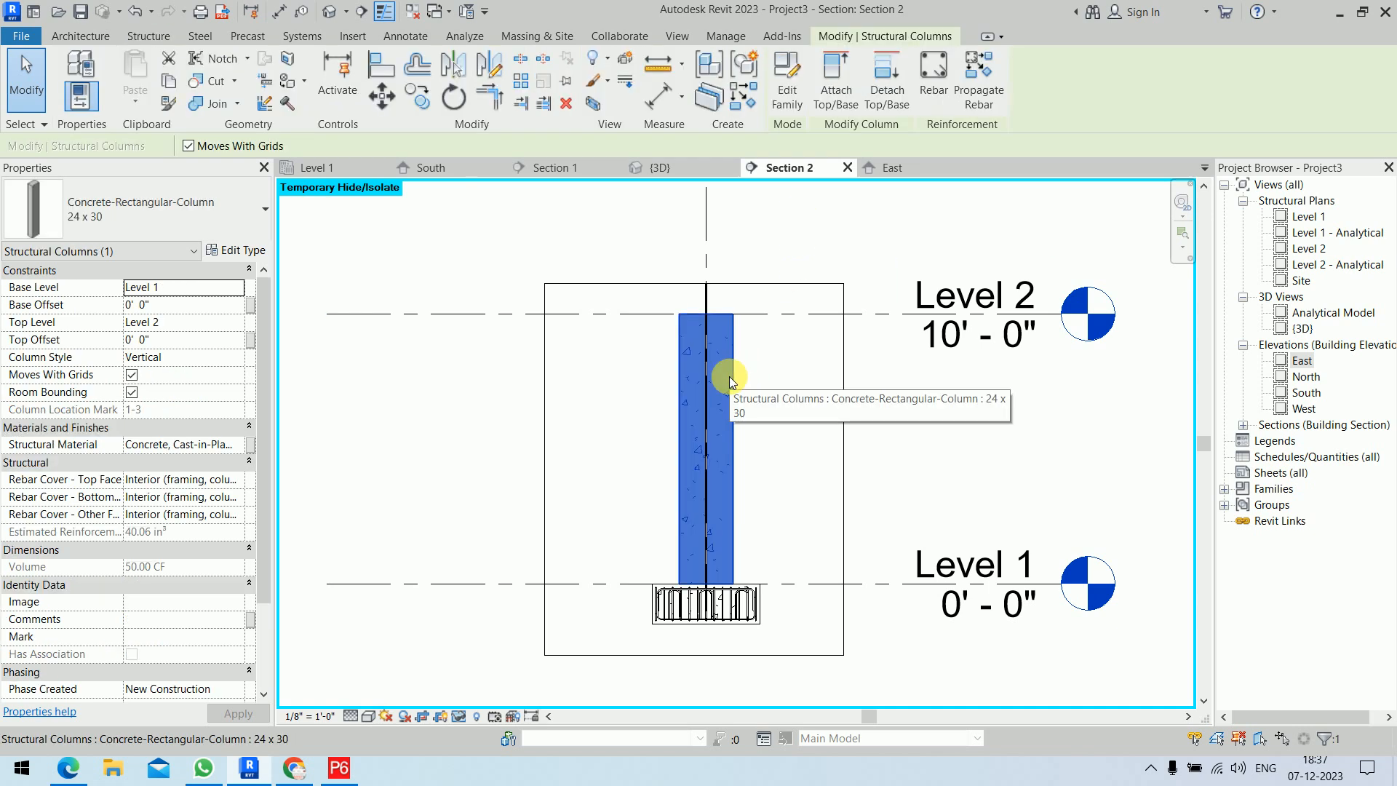
left_click(932, 98)
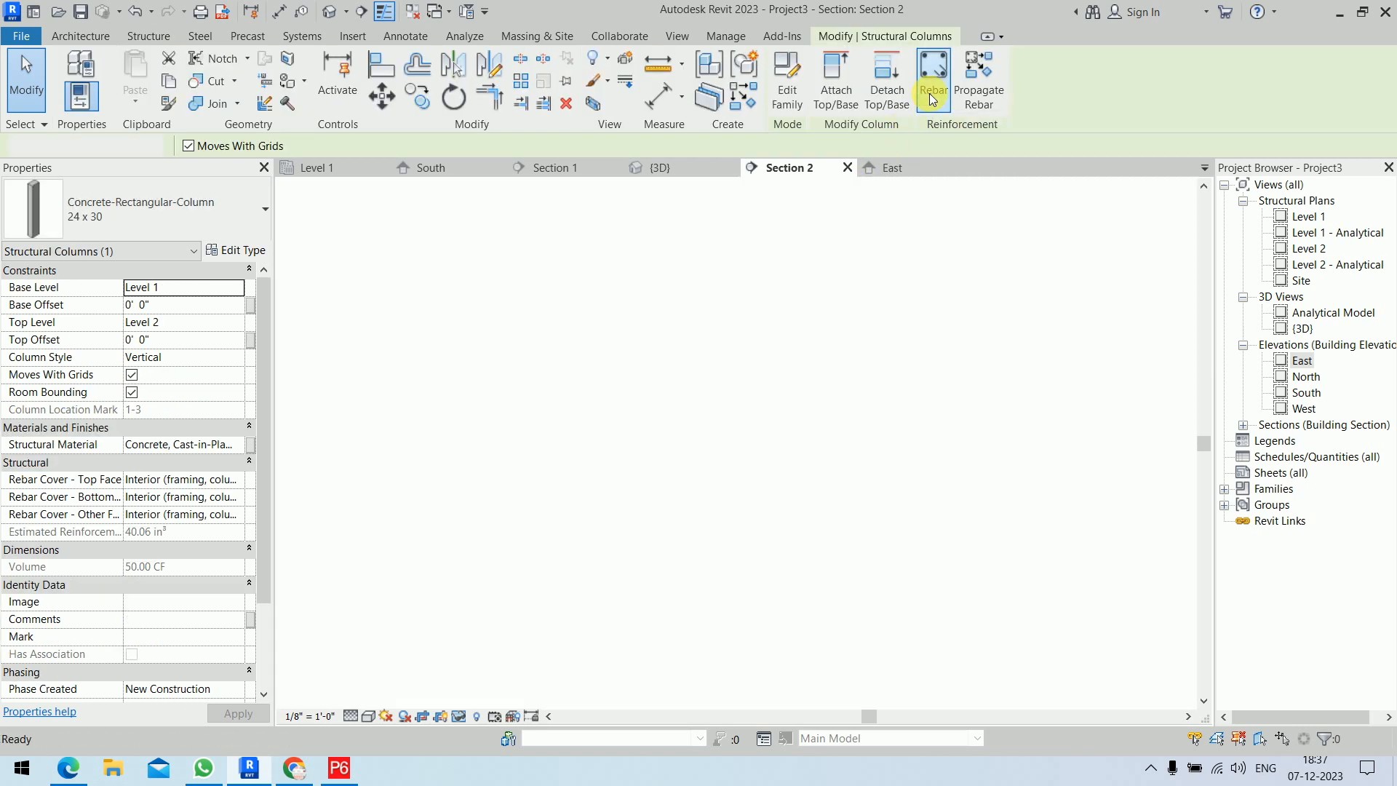
left_click(757, 99)
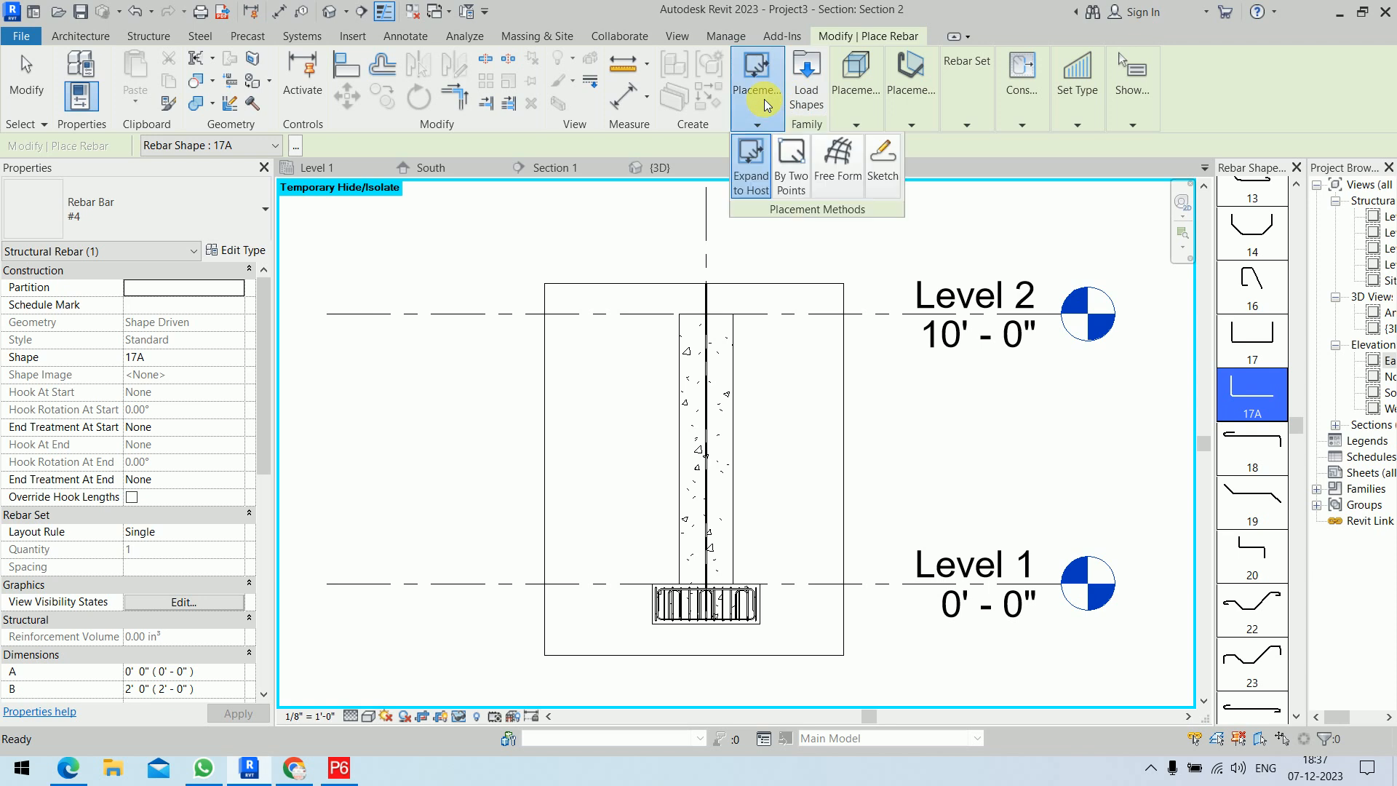
left_click(884, 168)
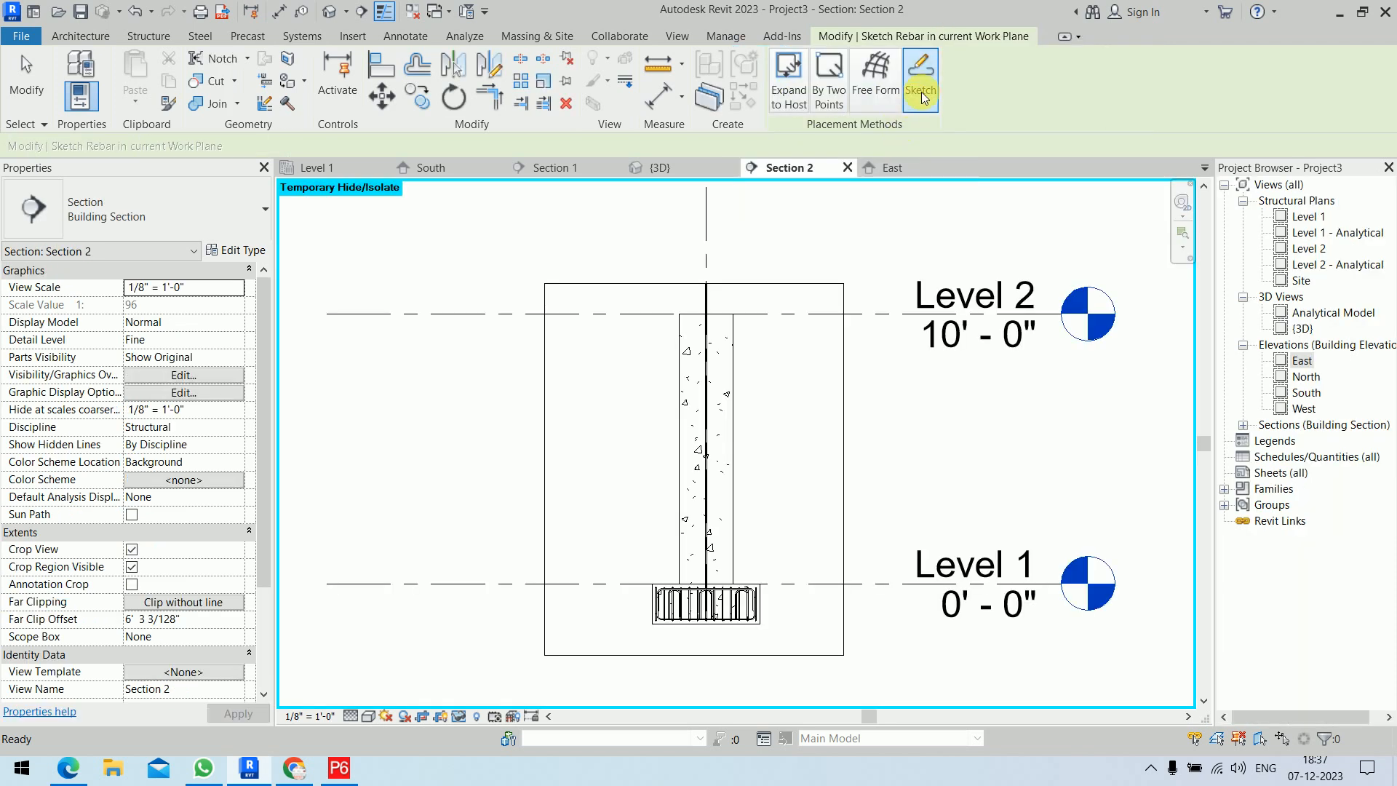
left_click(734, 352)
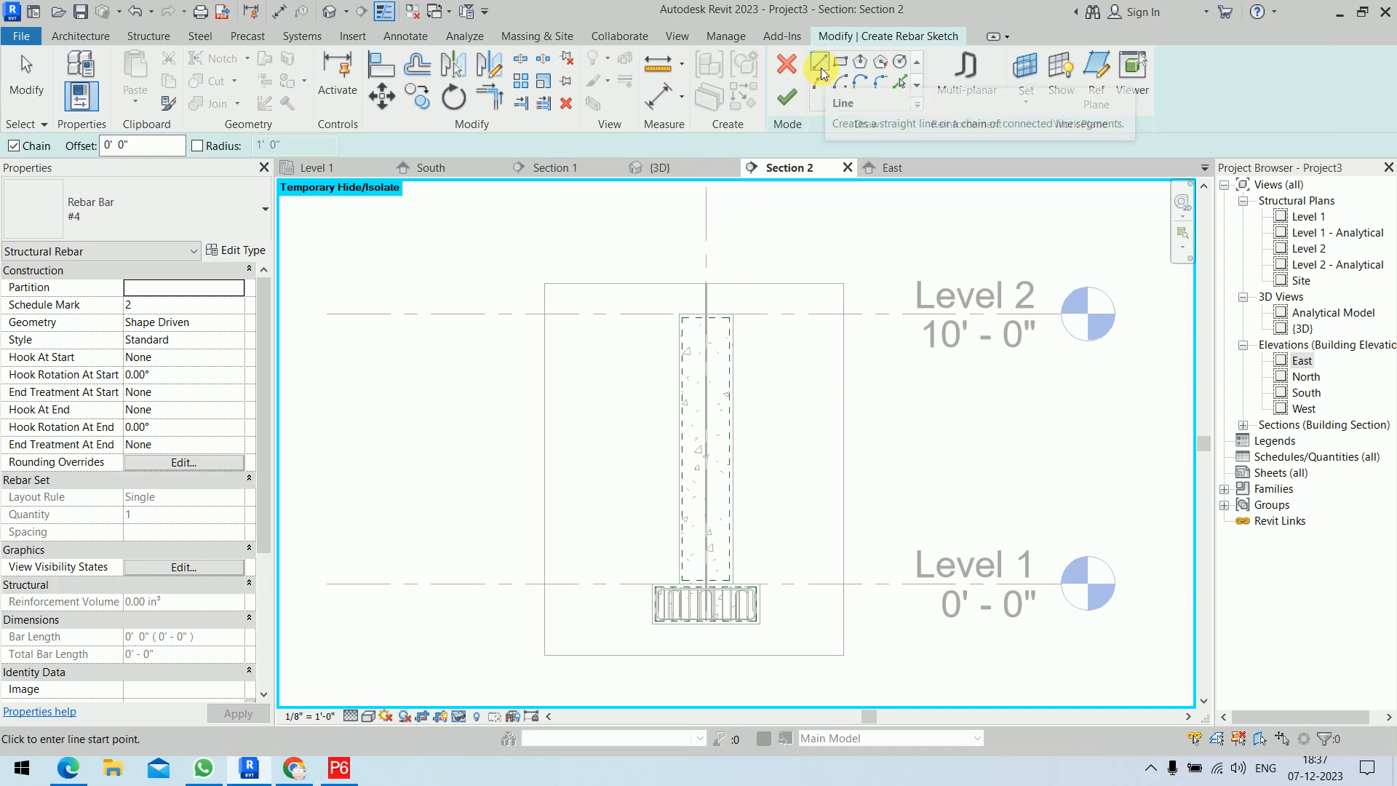
scroll(720, 327, "up", 2)
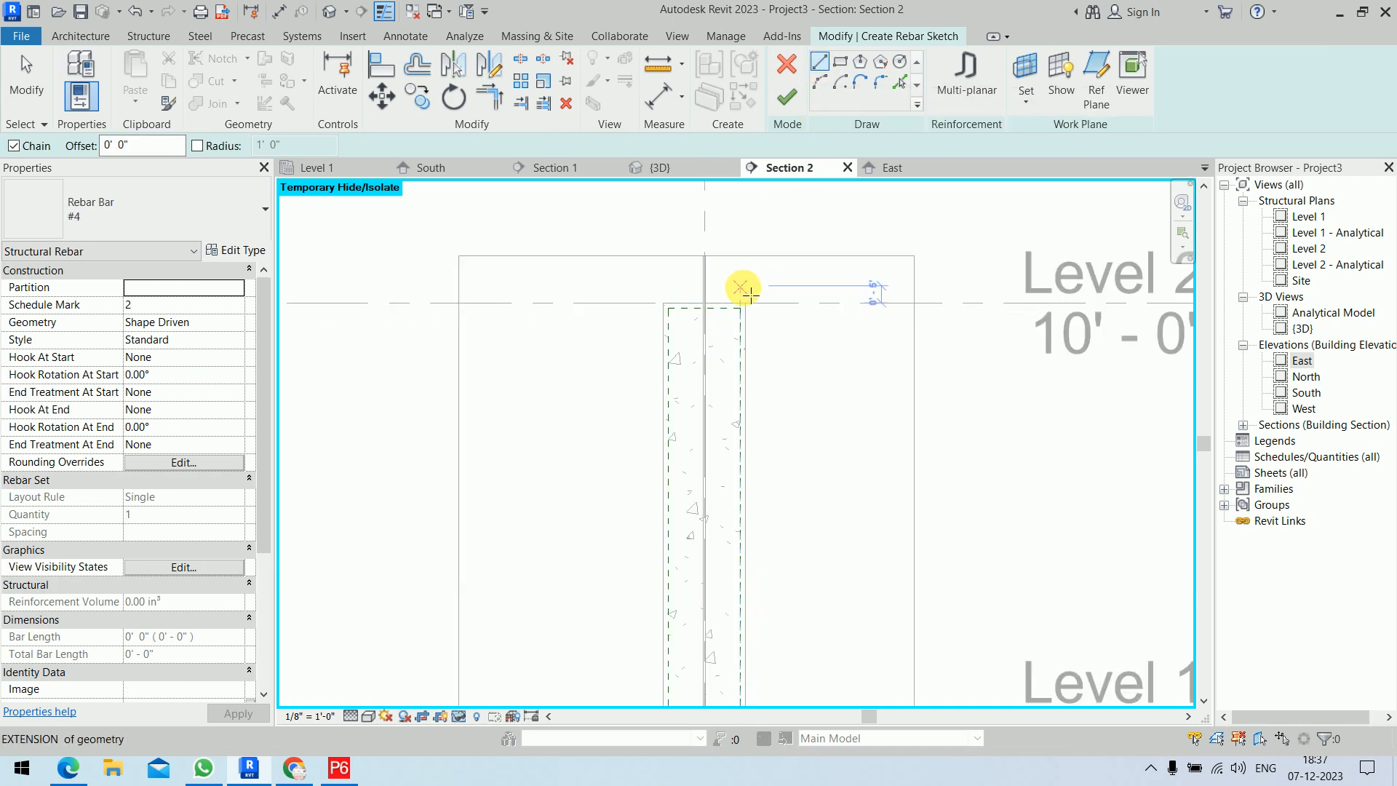
scroll(741, 284, "up", 4)
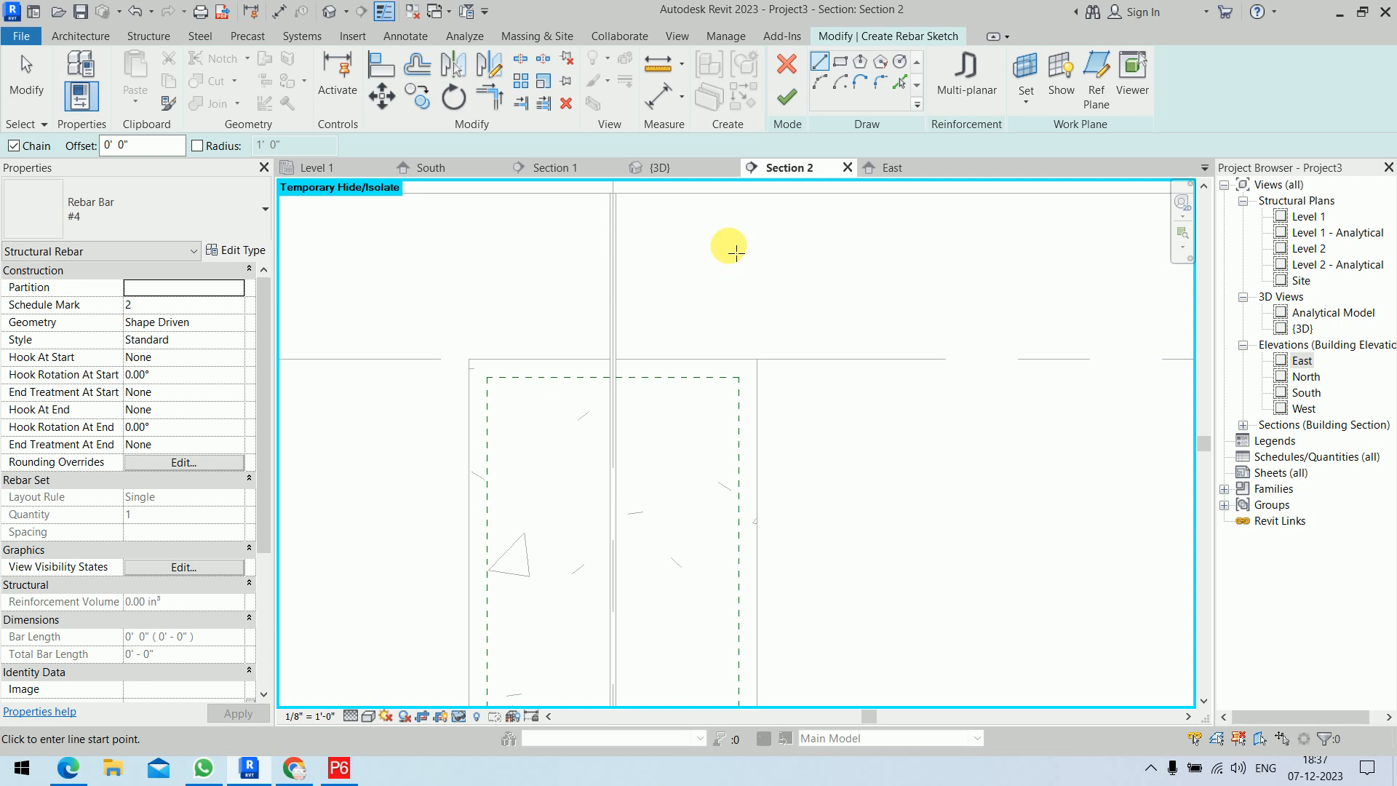
left_click(734, 211)
scroll(727, 582, "down", 2)
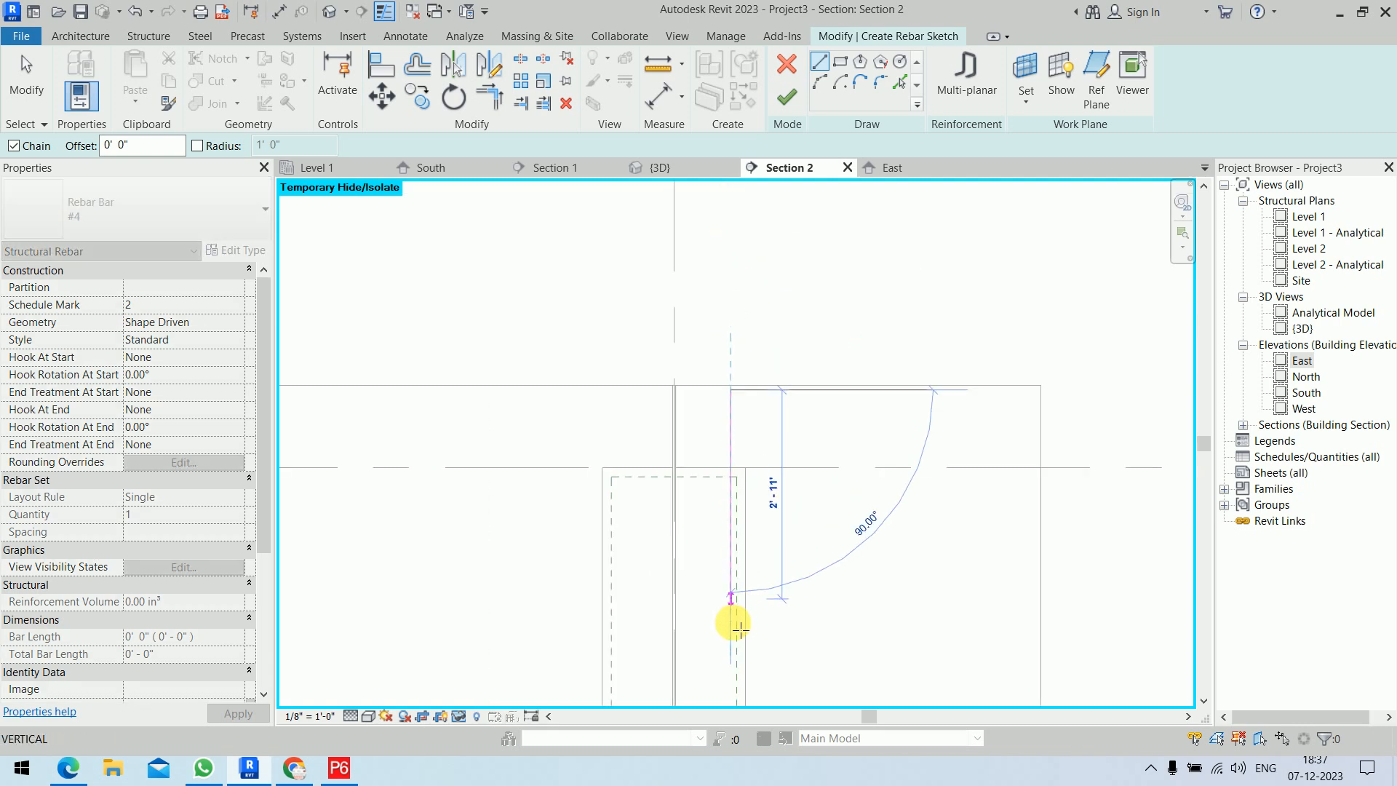
middle_click_drag(692, 640, 732, 269)
scroll(731, 269, "up", 4)
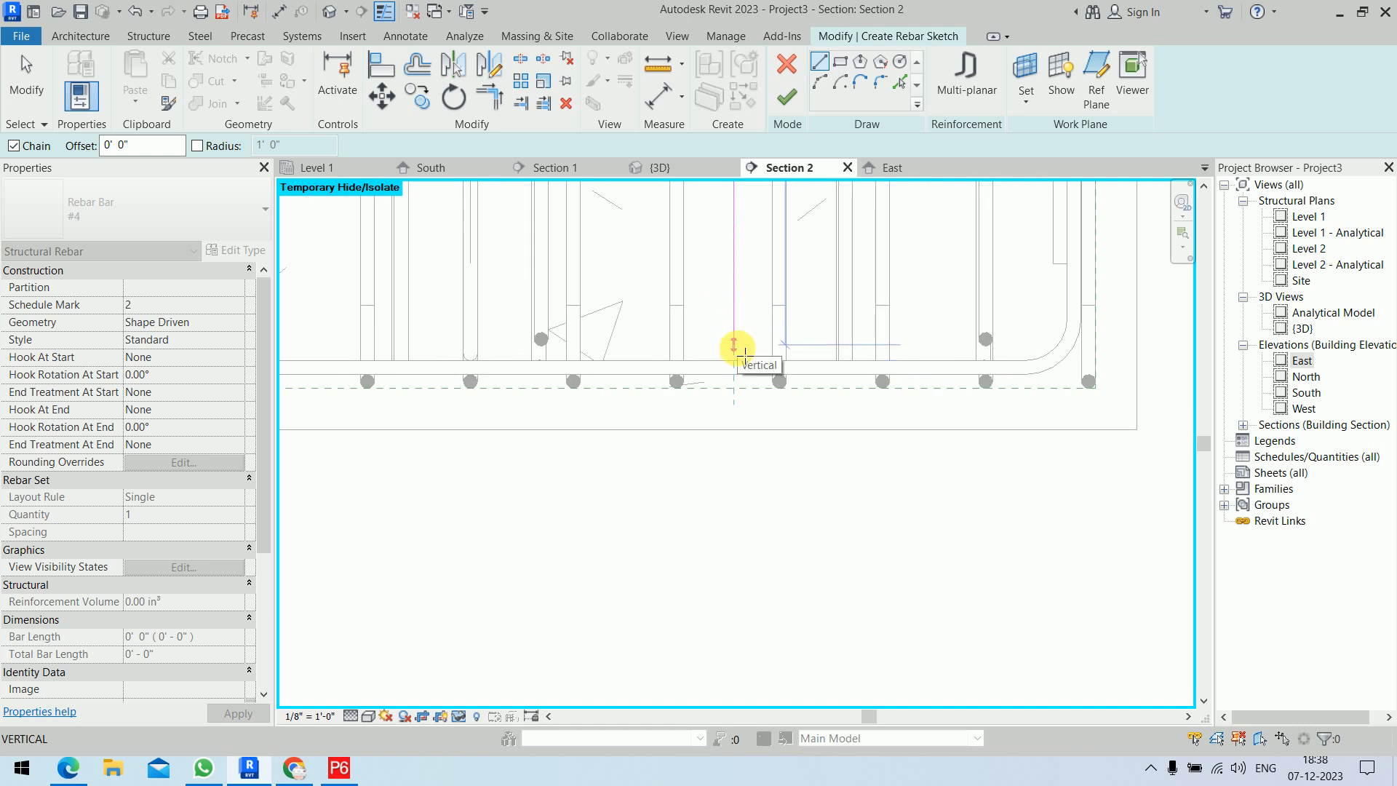
left_click(733, 346)
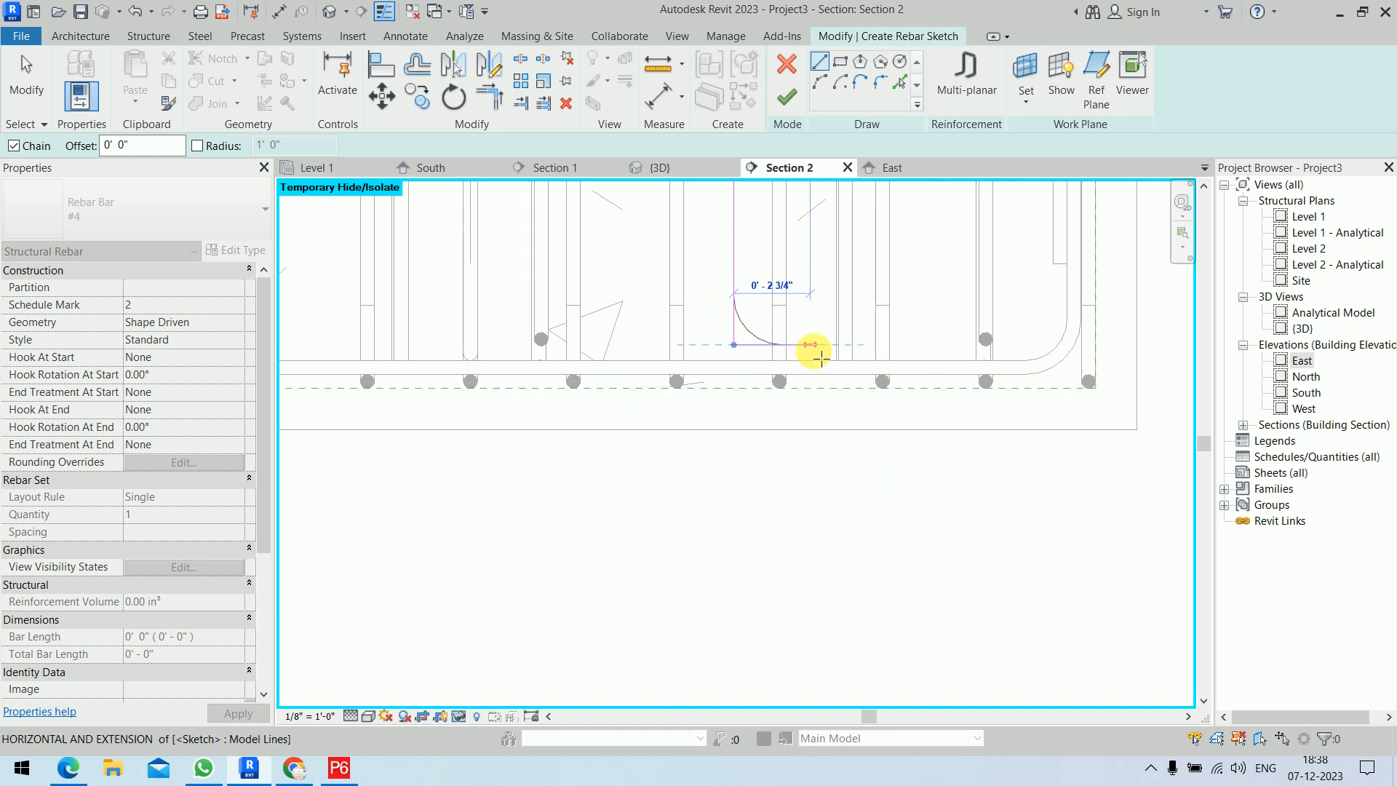
Draw the bar's horizontal leg outward above the footing's bottom reinforcement and finish the L-shaped rebar sketch
left_click(1021, 351)
key("Escape")
key("Escape")
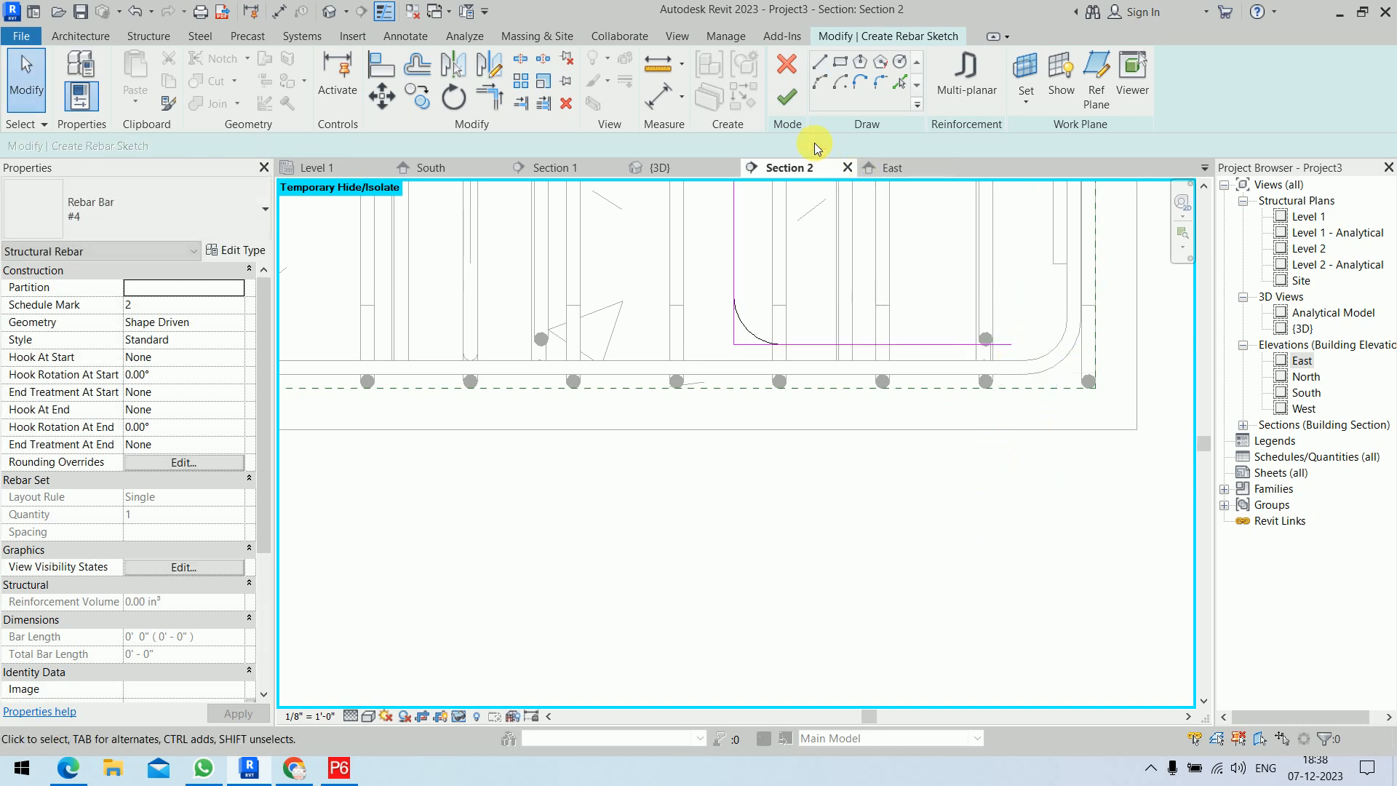
left_click(787, 97)
scroll(818, 468, "up", 3)
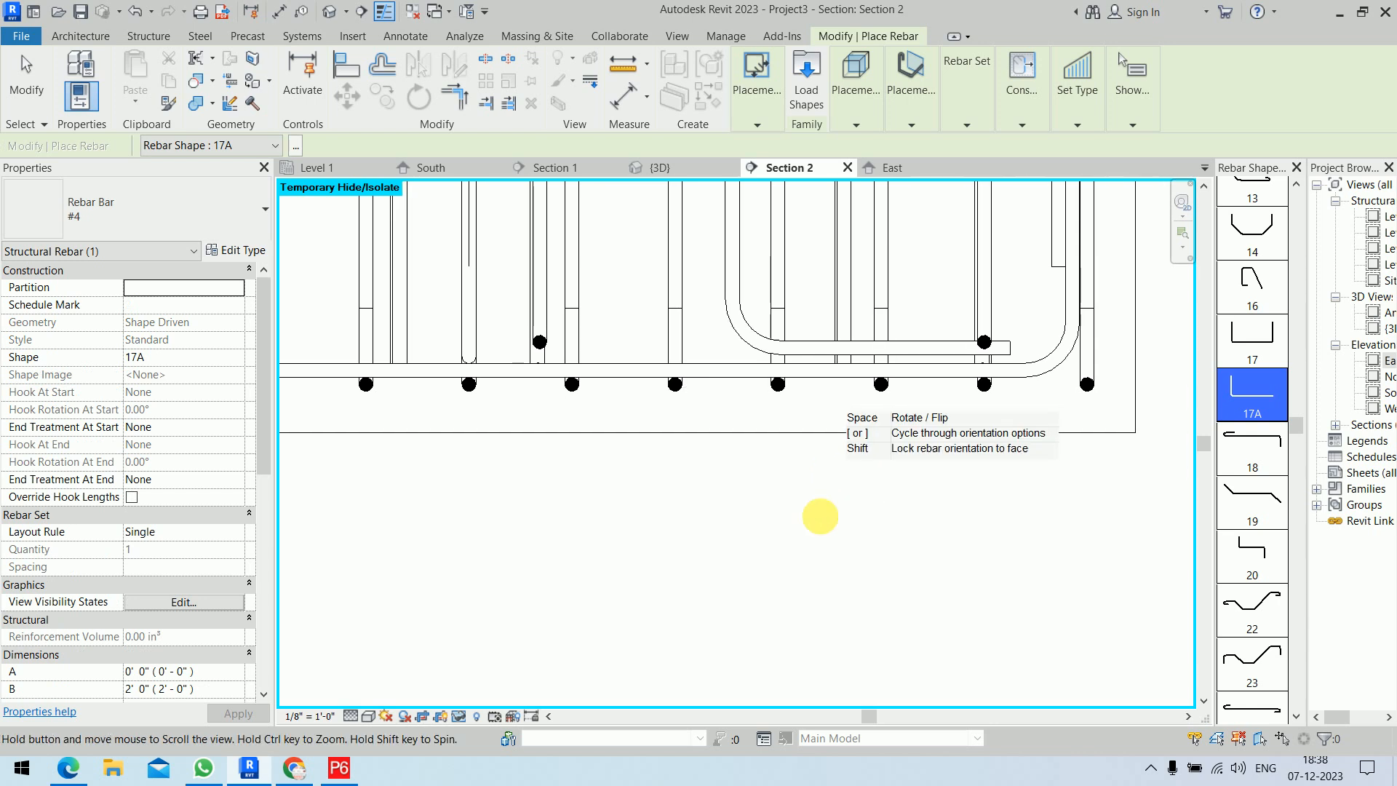
key("Escape")
Lower the horizontal leg of the new L-shaped bar so it rests on the footing's bottom reinforcement
scroll(835, 469, "up", 2)
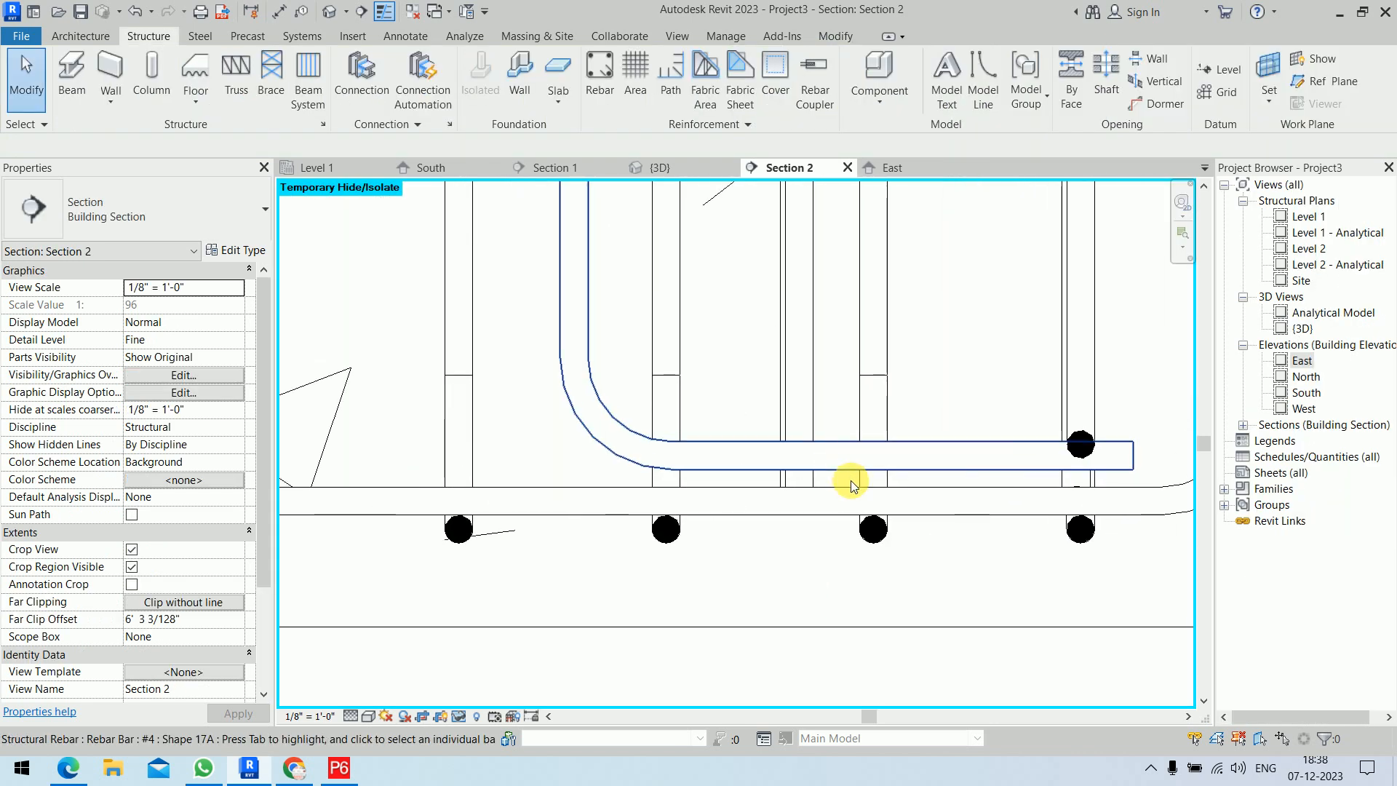
left_click(837, 467)
left_click_drag(902, 457, 908, 636)
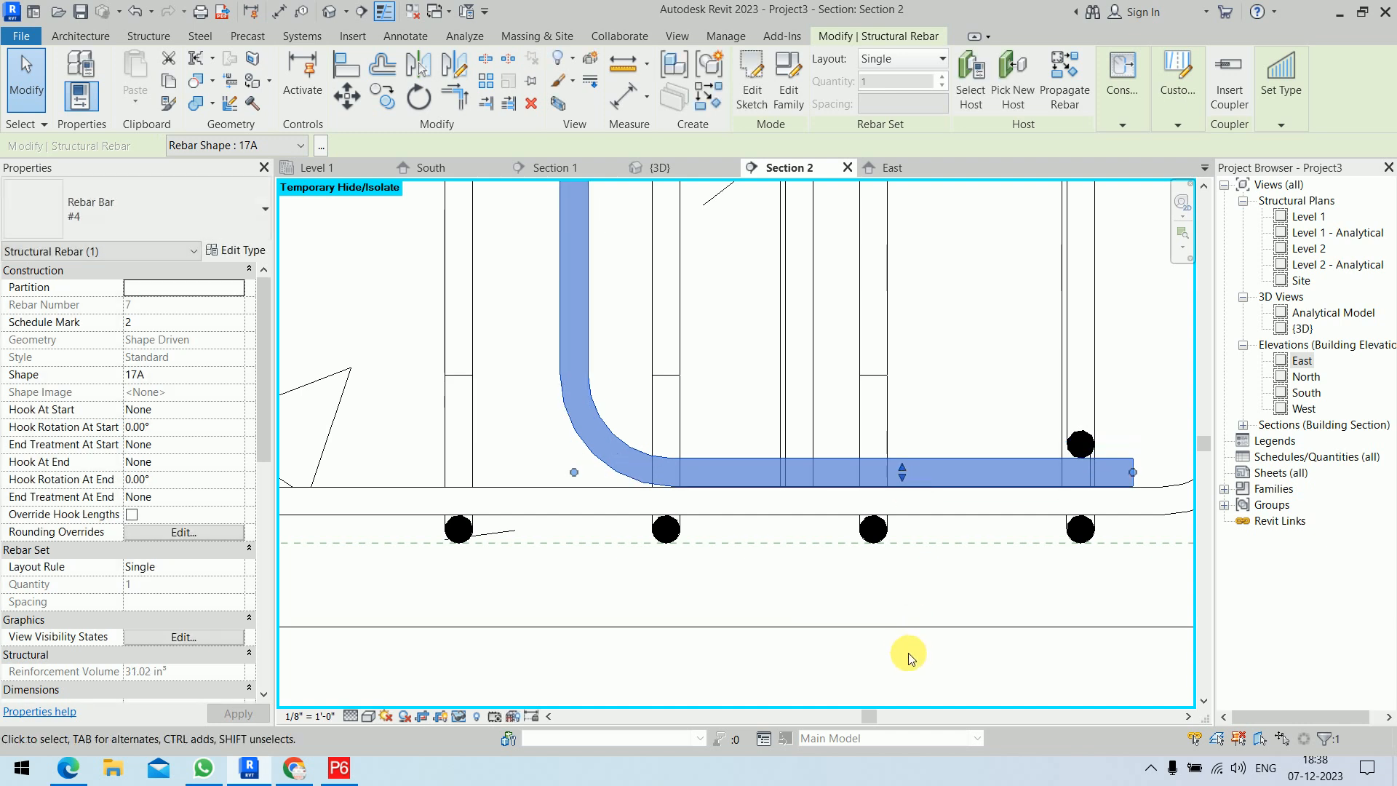
key("Escape")
Extend the upper boundary of Section 2's crop region upward, well above Level 2
scroll(893, 497, "down", 5)
middle_click_drag(939, 300, 848, 561)
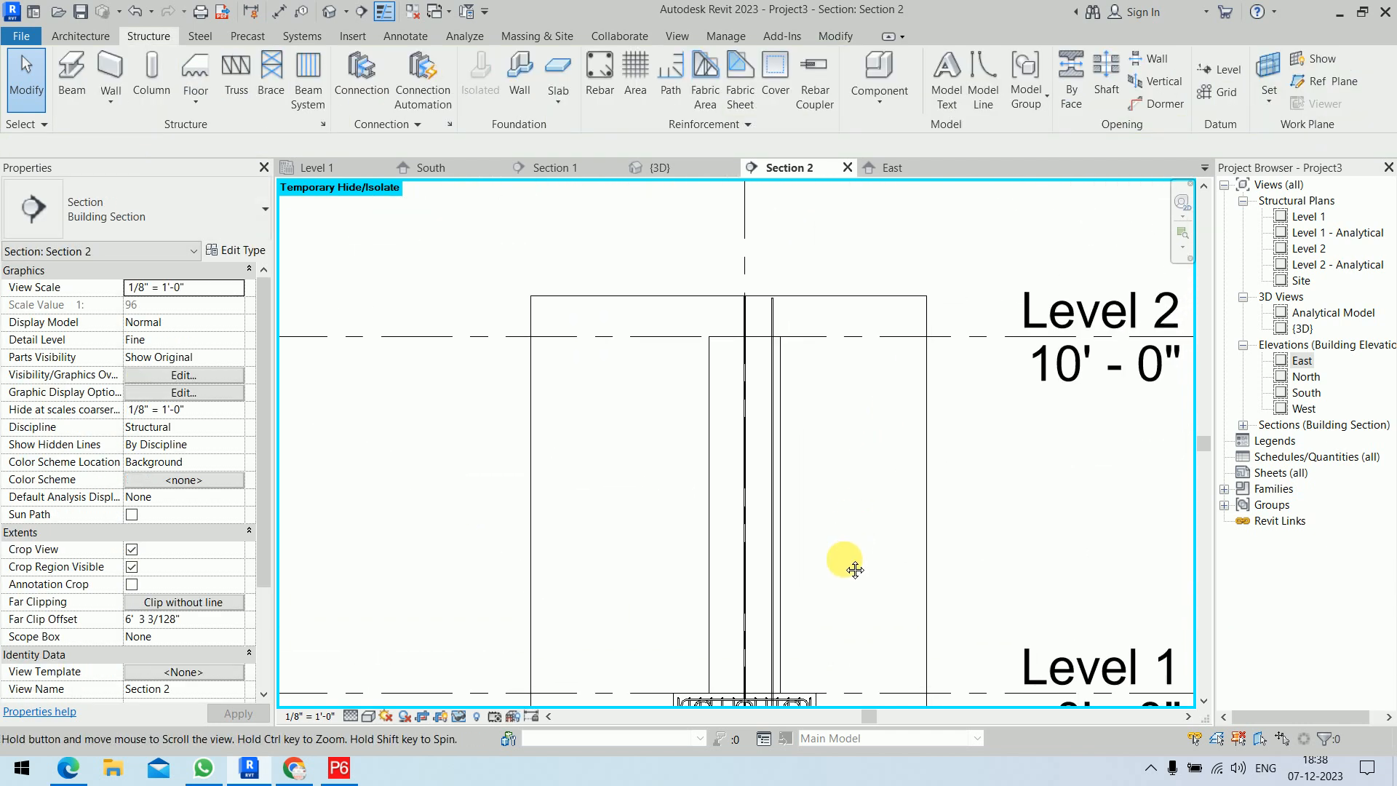
left_click(736, 304)
left_click_drag(728, 304, 728, 209)
left_click(970, 274)
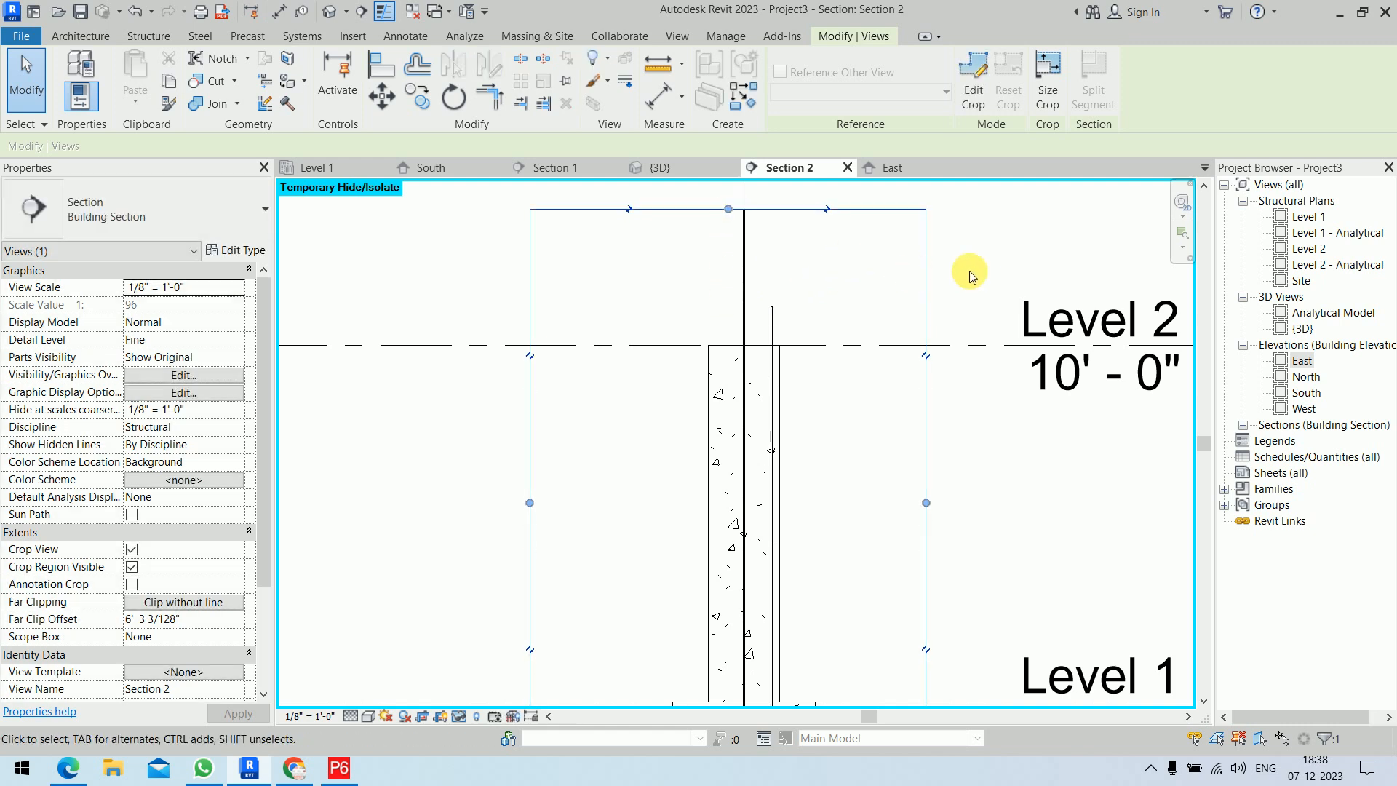
Stretch the upper end of the new L-shaped column bar farther above Level 2 in Section 2
left_click(770, 307)
left_click_drag(767, 303, 778, 263)
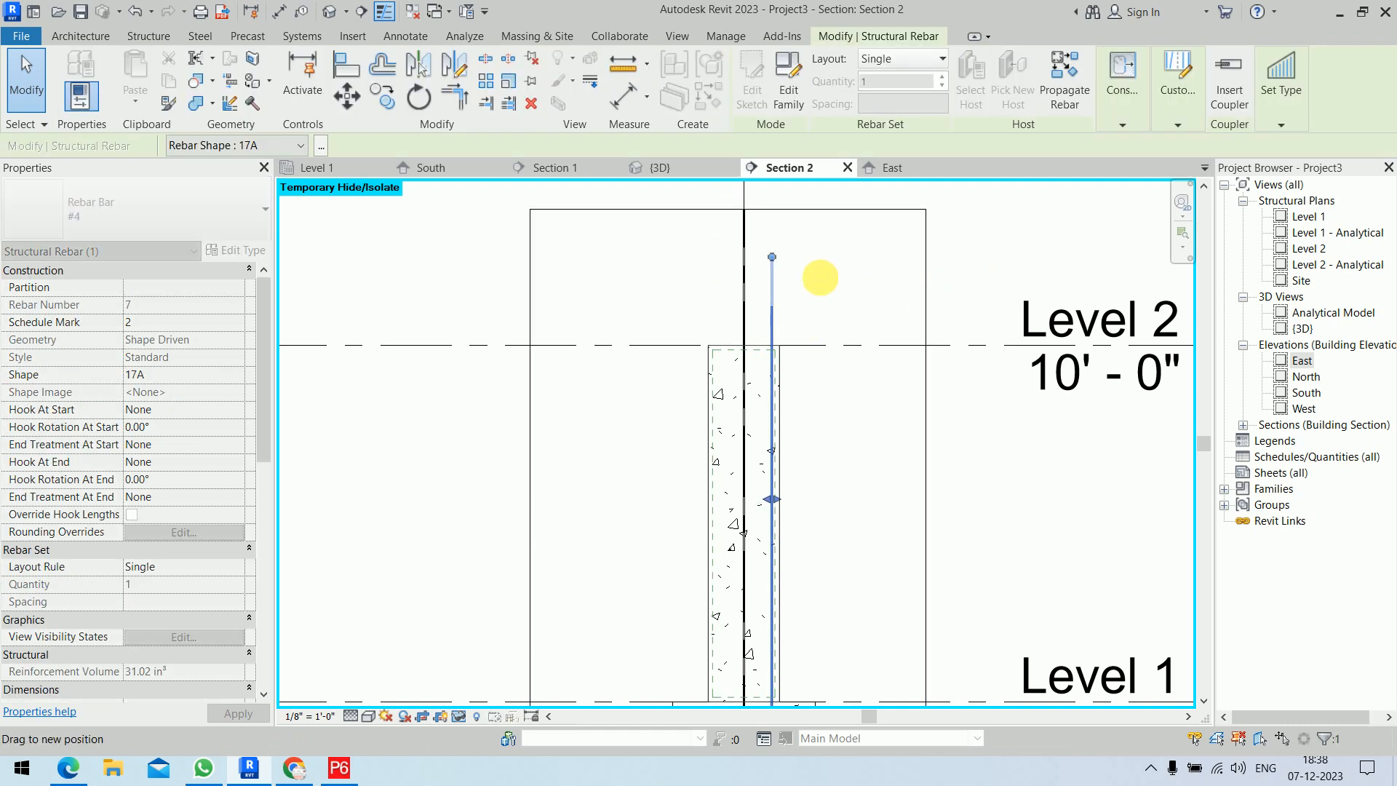
left_click(822, 291)
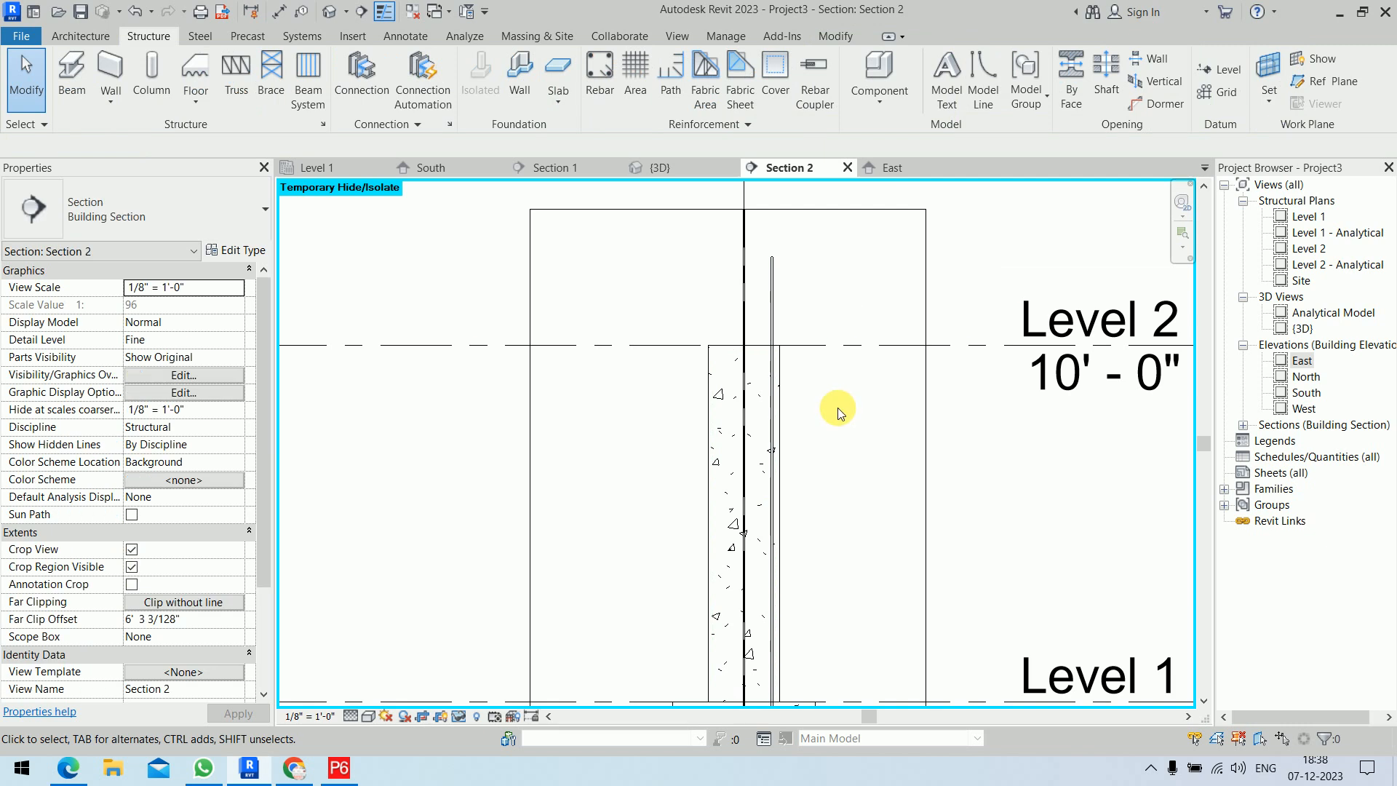
Set the new L-shaped bar in Section 2 to display unobscured in the {3D}, South, and East views
left_click(778, 278)
left_click(183, 636)
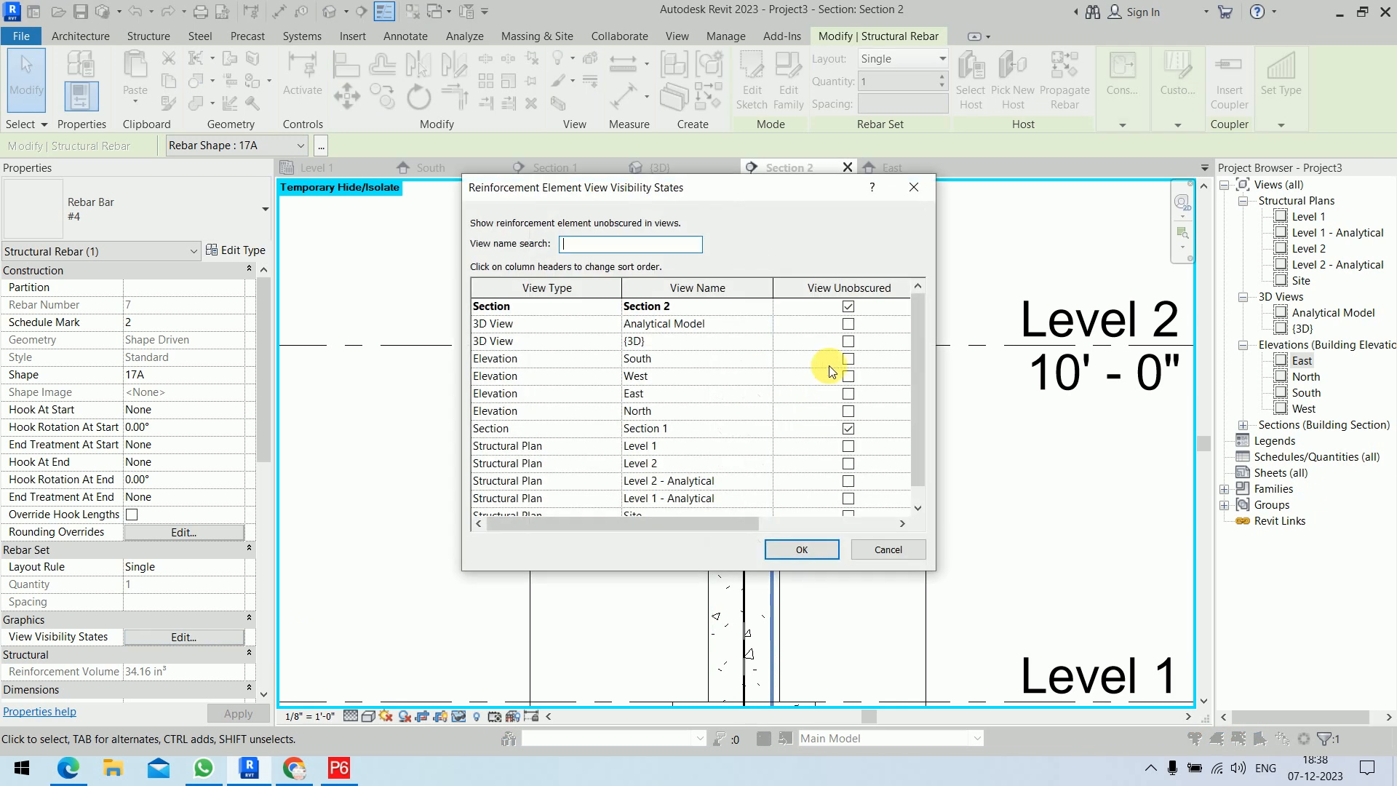
left_click(848, 341)
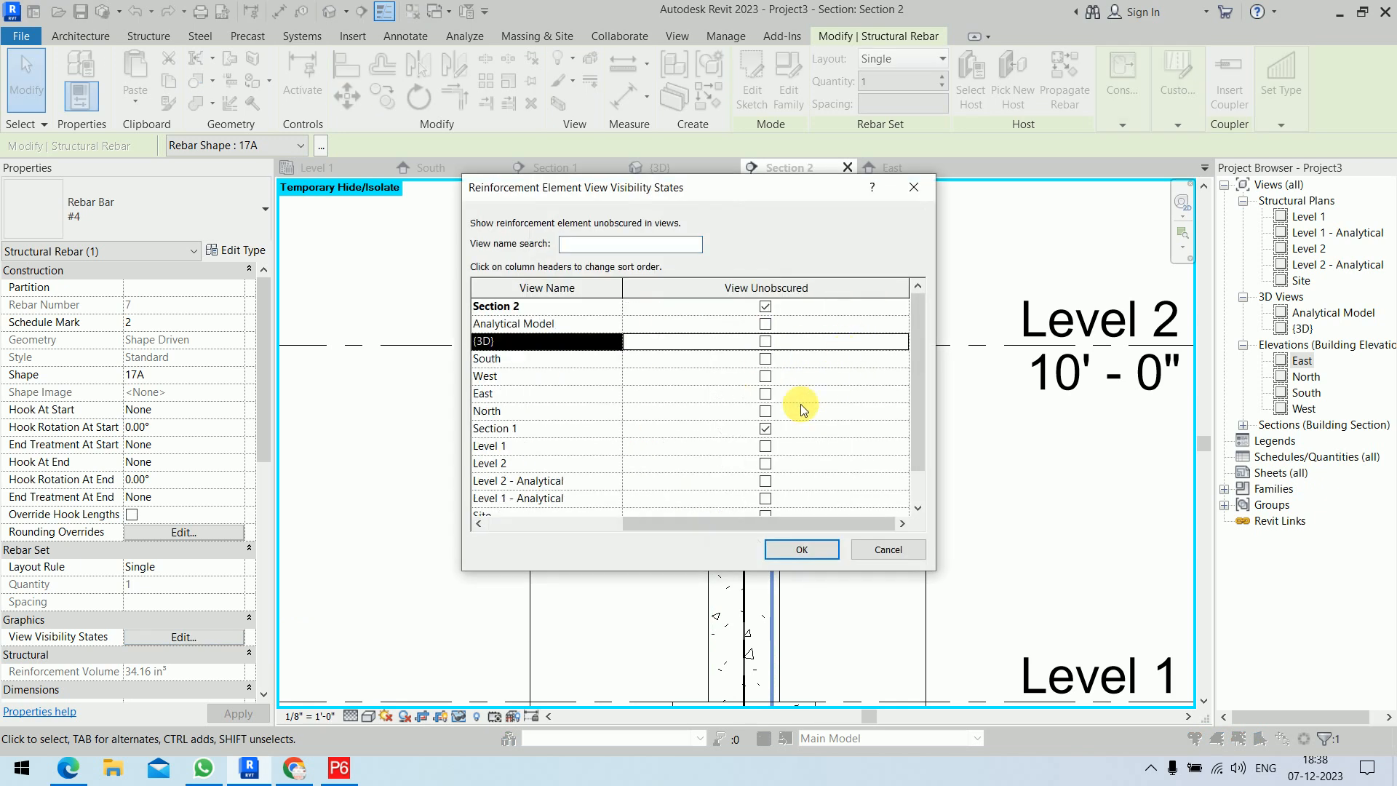
left_click(765, 342)
left_click_drag(822, 522, 775, 526)
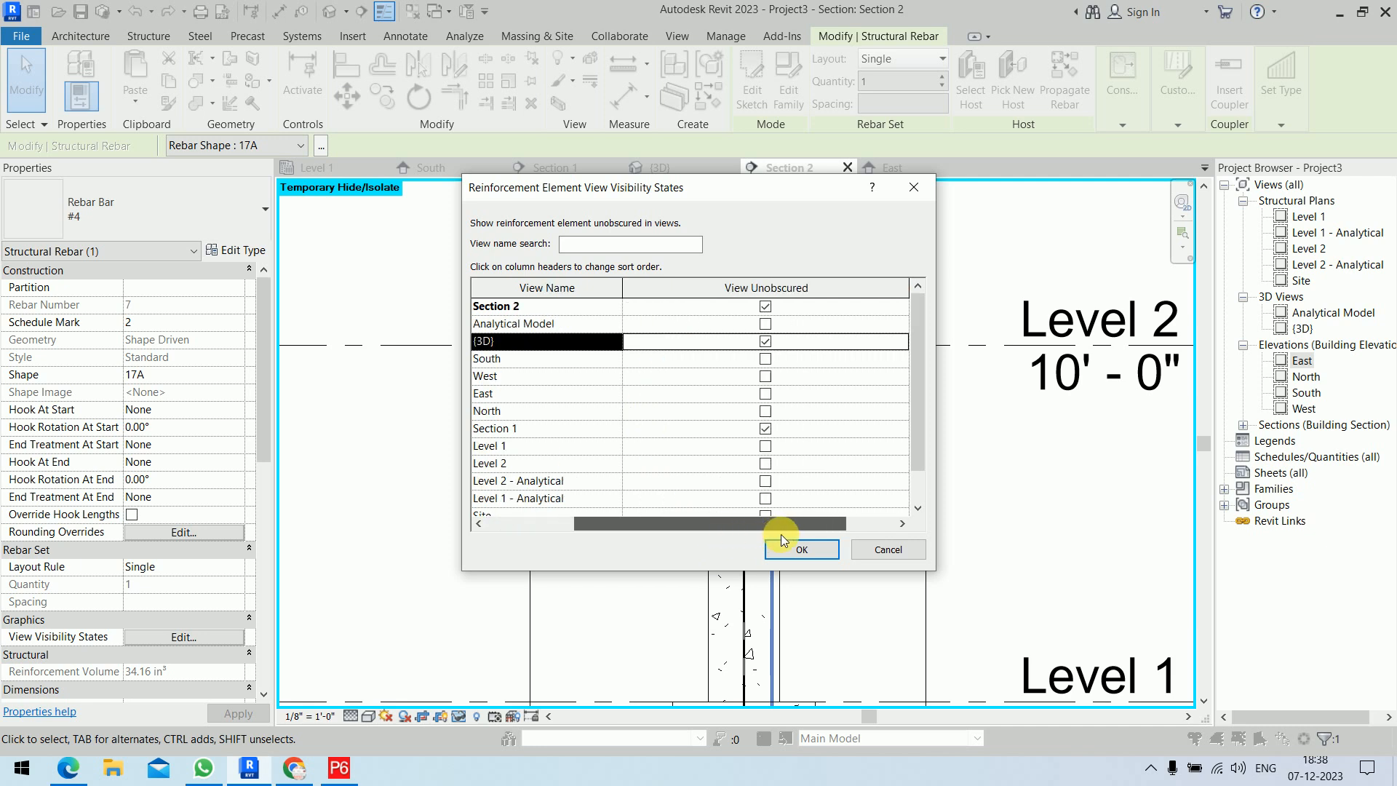
left_click(766, 359)
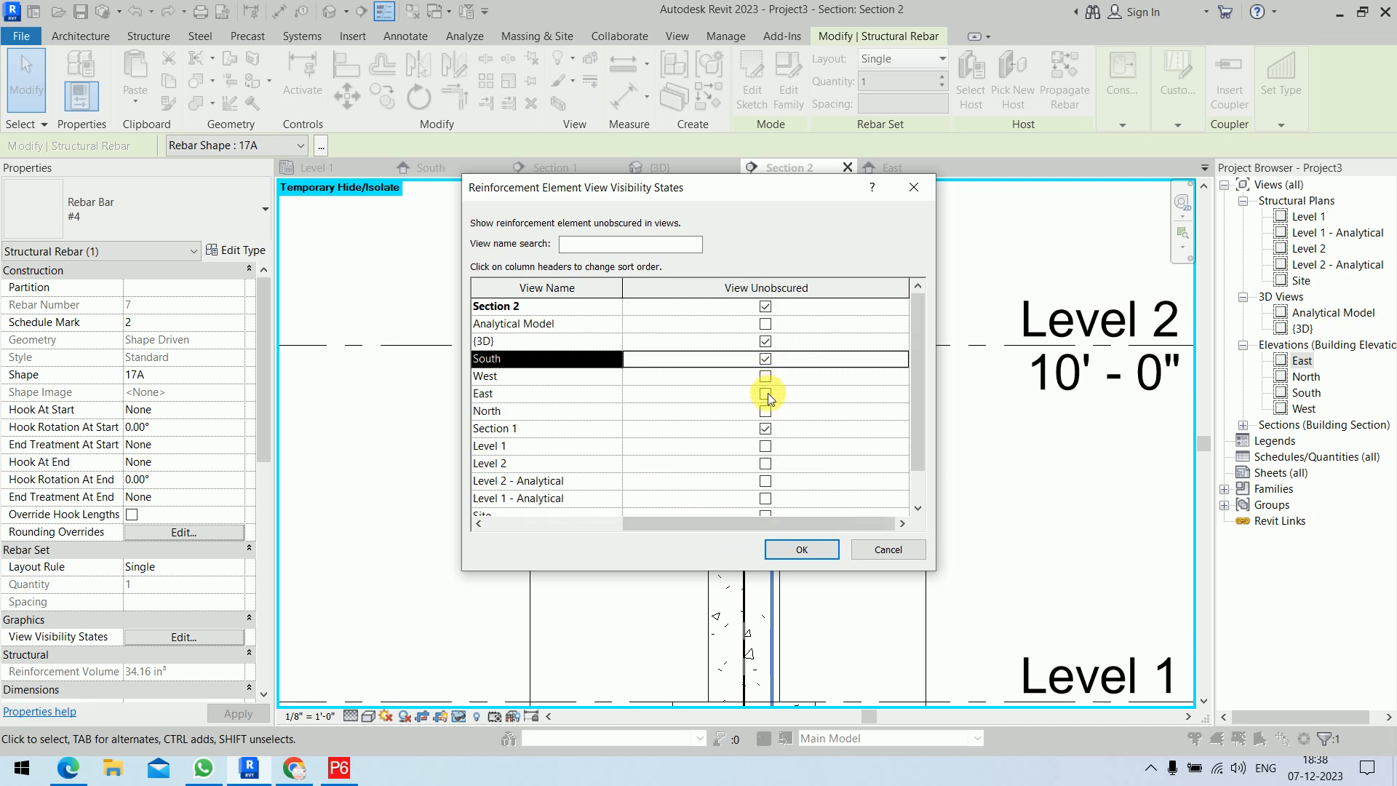
left_click(765, 393)
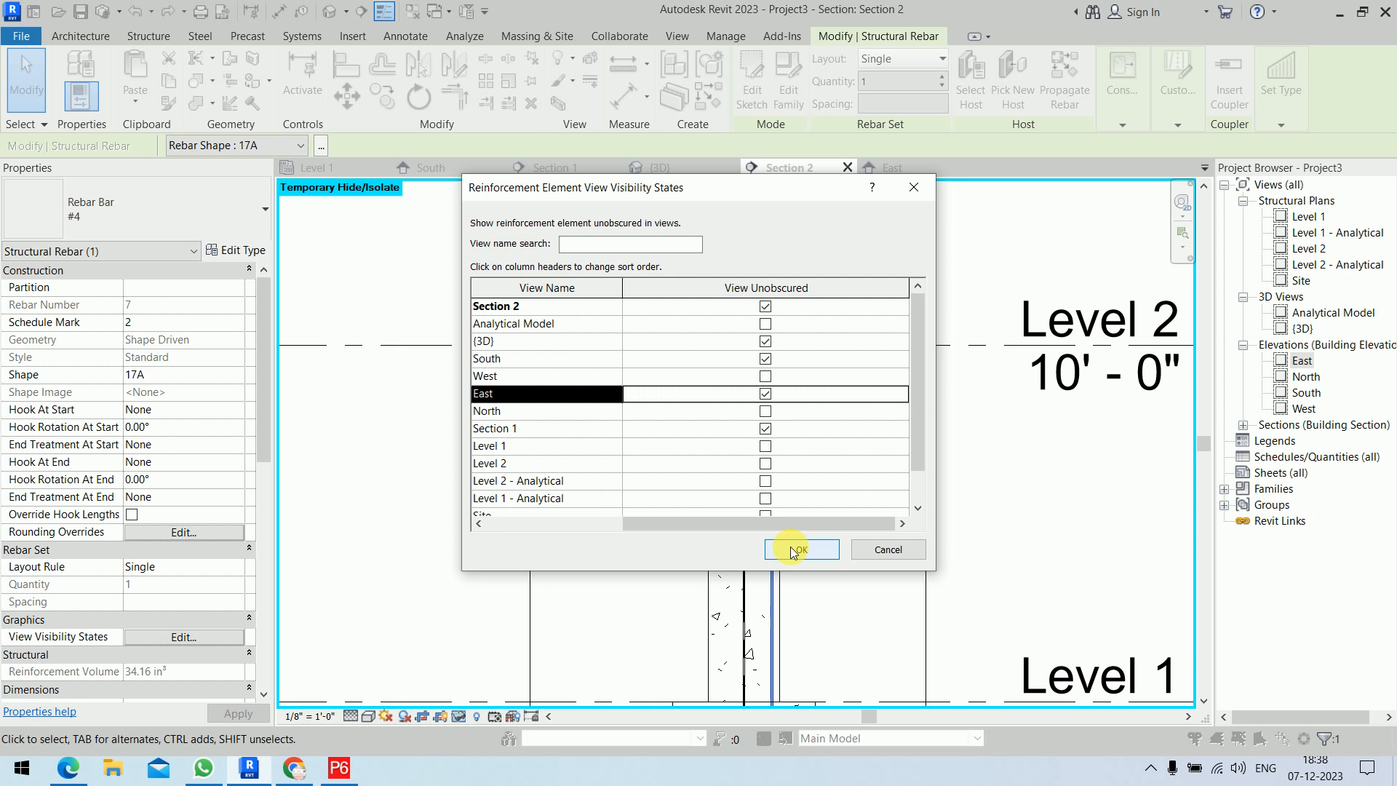
left_click(793, 551)
left_click(976, 482)
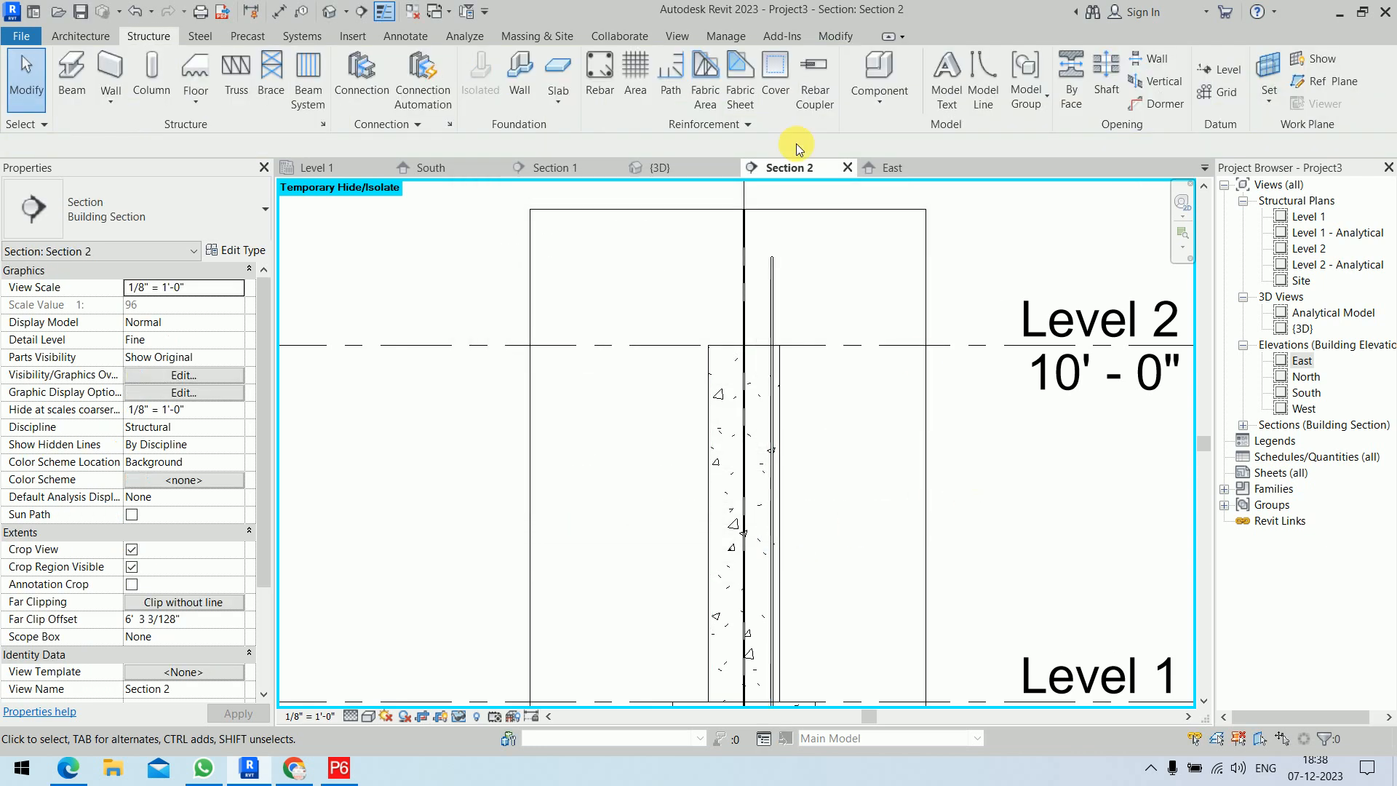
In Section 1, set the other L-shaped column bar to show unobscured in the {3D}, South, and East views
left_click(579, 169)
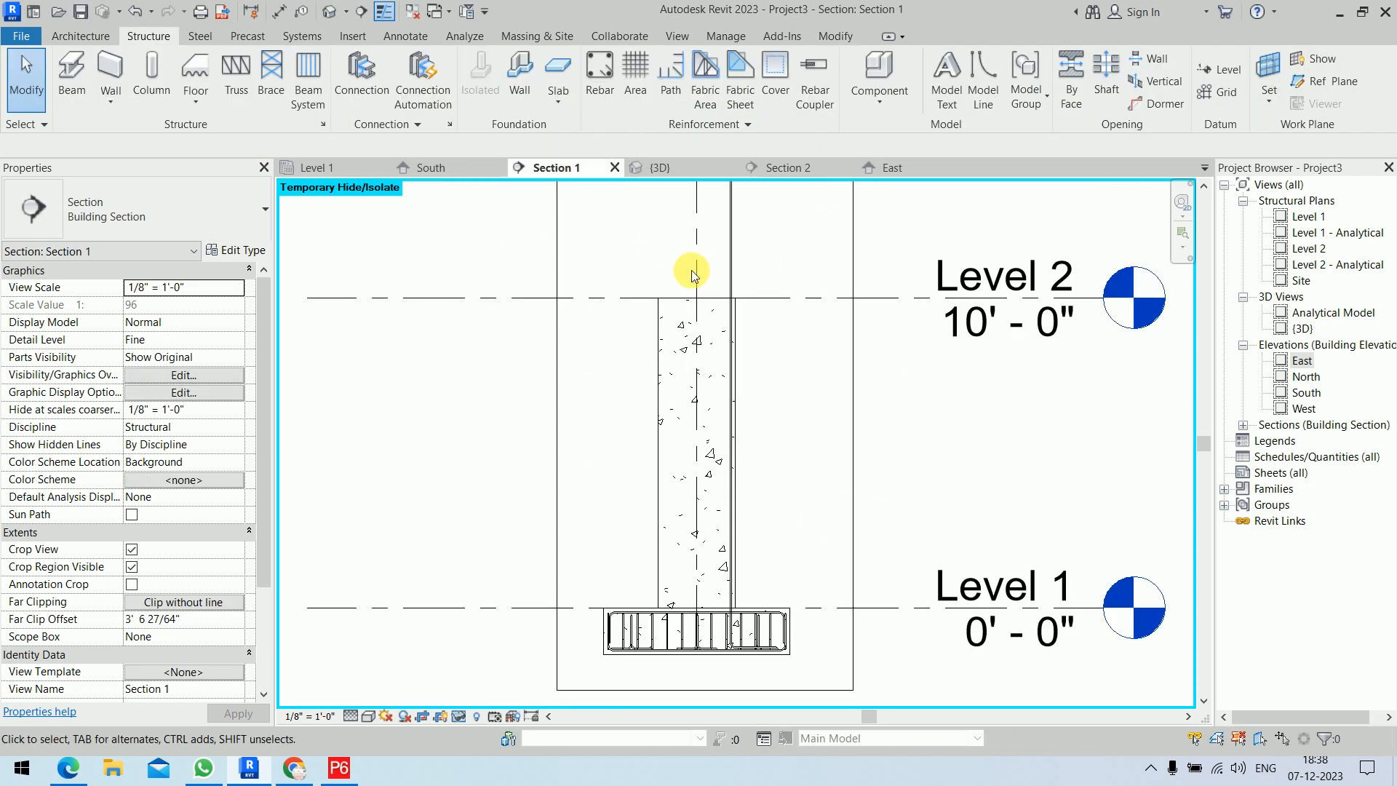
left_click(732, 234)
left_click(208, 638)
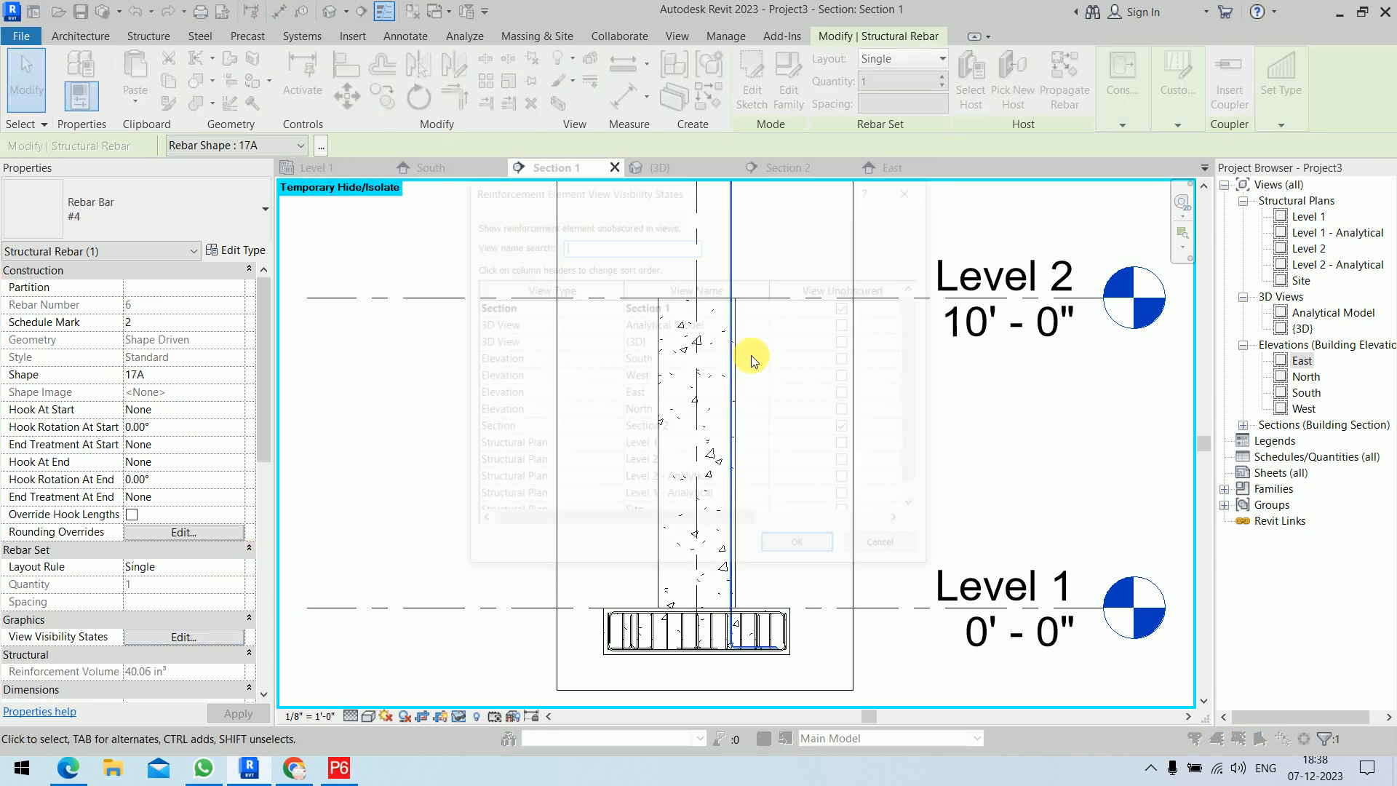
left_click(850, 342)
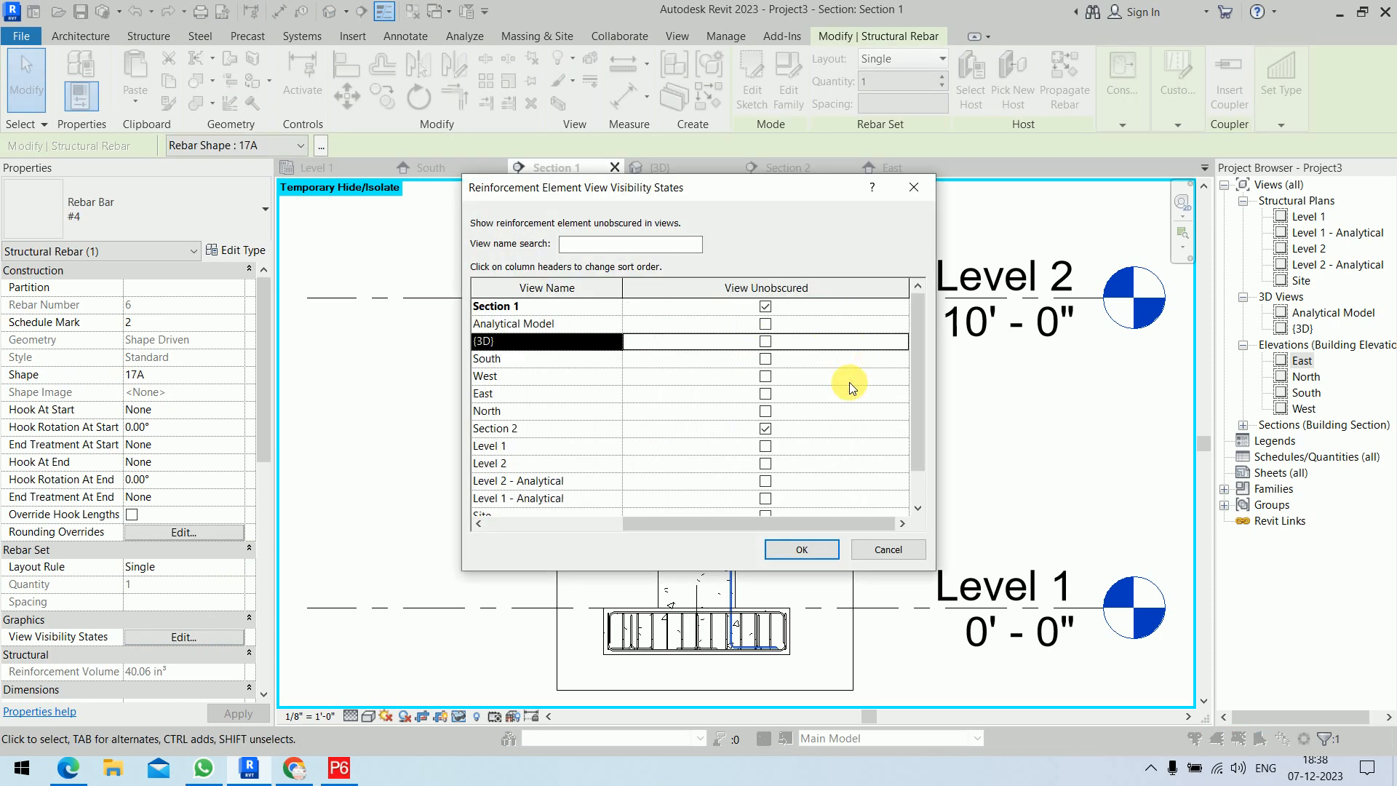
left_click(769, 342)
left_click(765, 360)
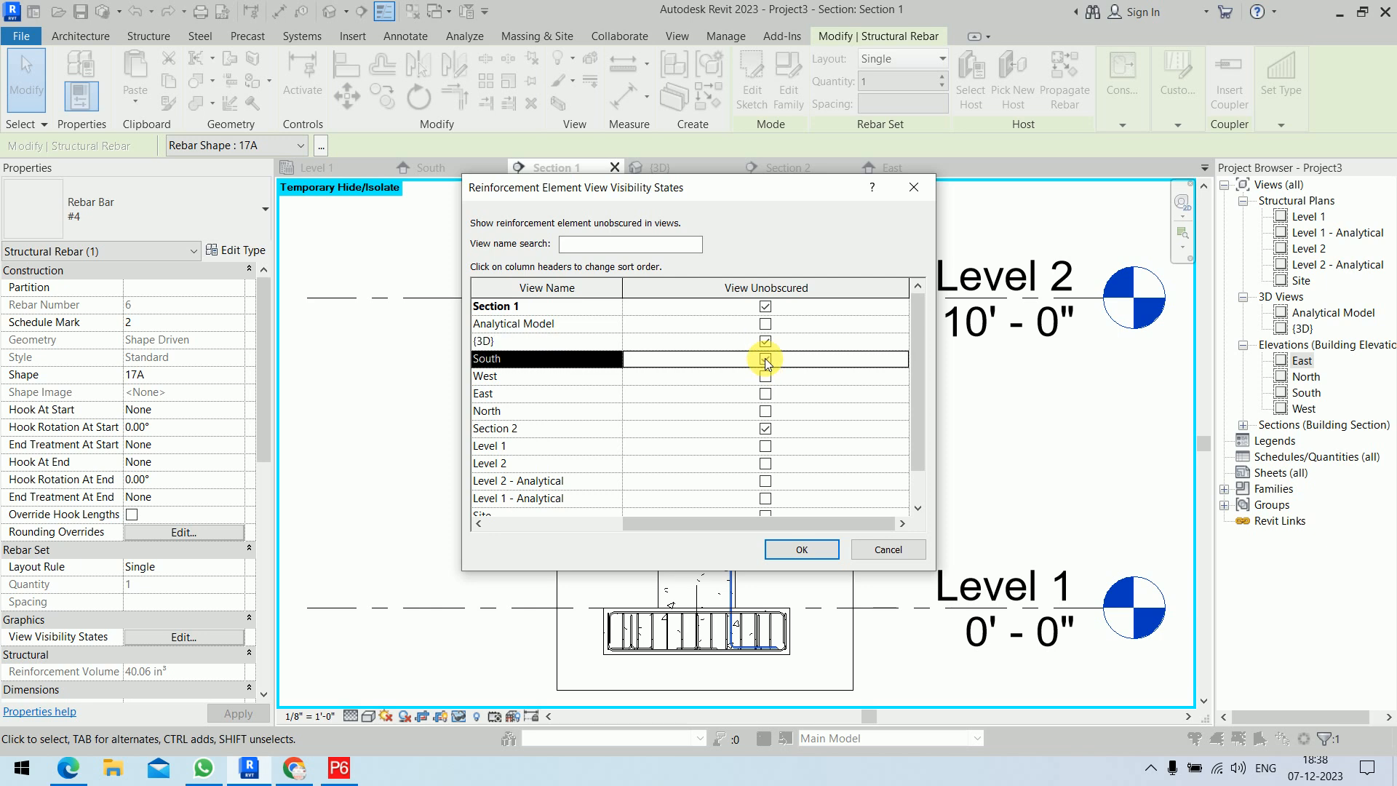
left_click(767, 393)
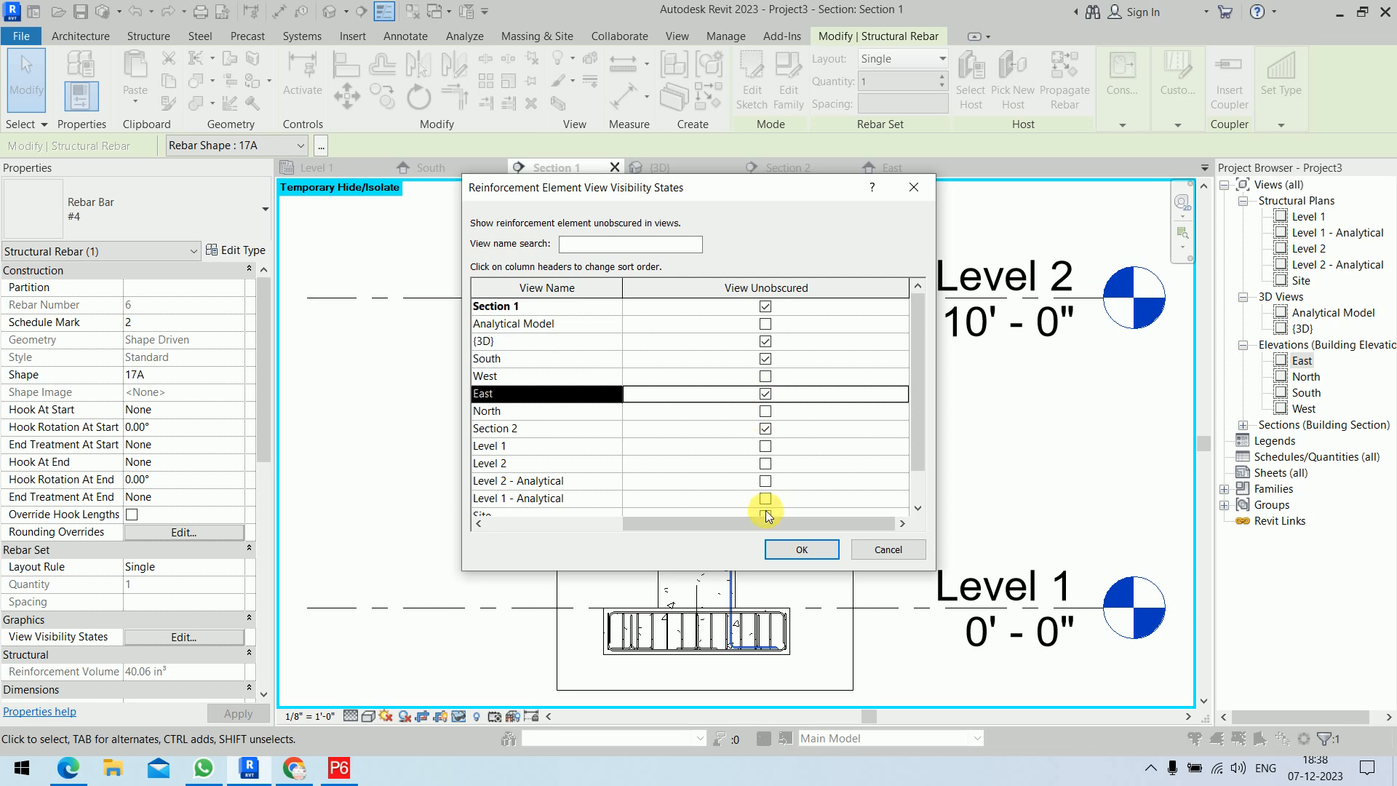
left_click(802, 550)
Review the view visibility states of the off-center L-shaped bar in Section 2
left_click(811, 174)
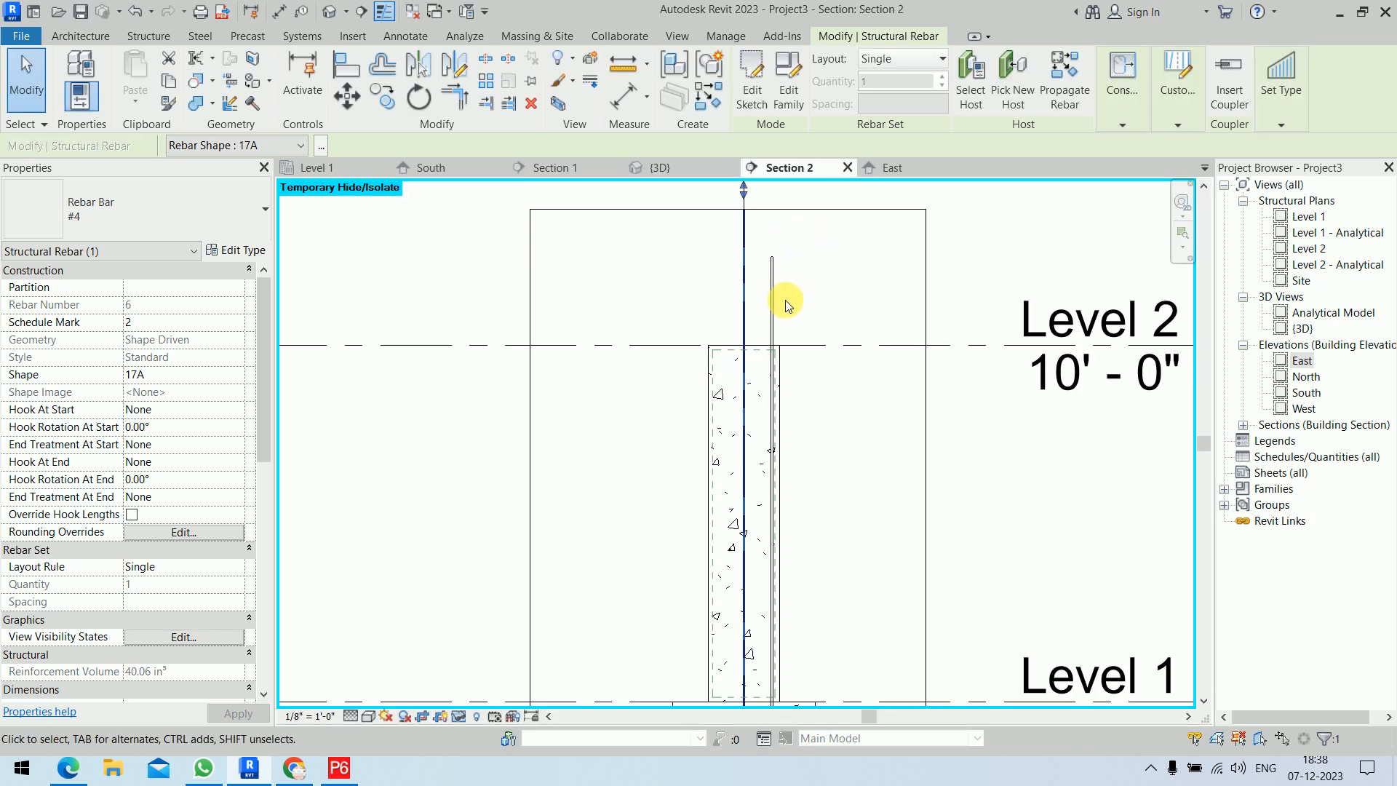
left_click(770, 400)
left_click(183, 637)
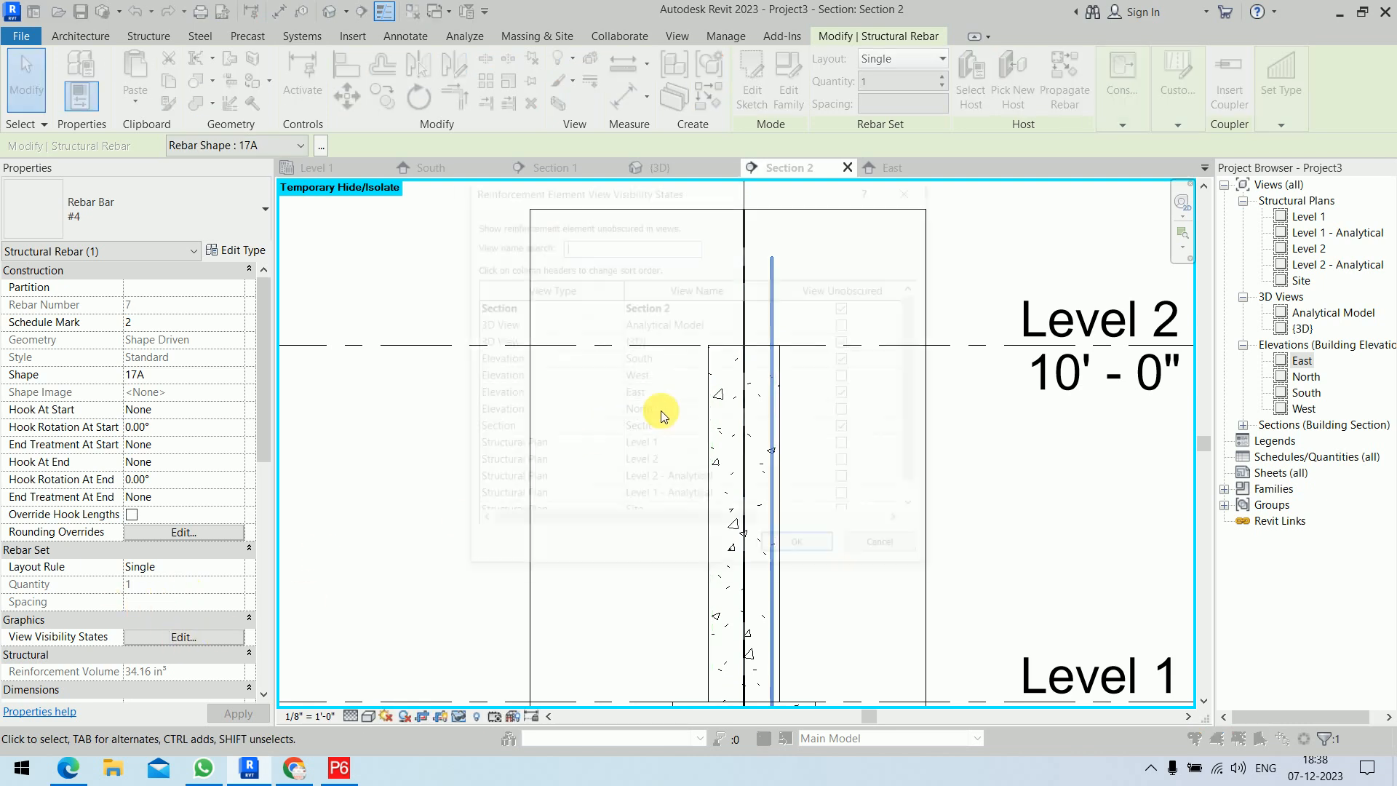
left_click(804, 548)
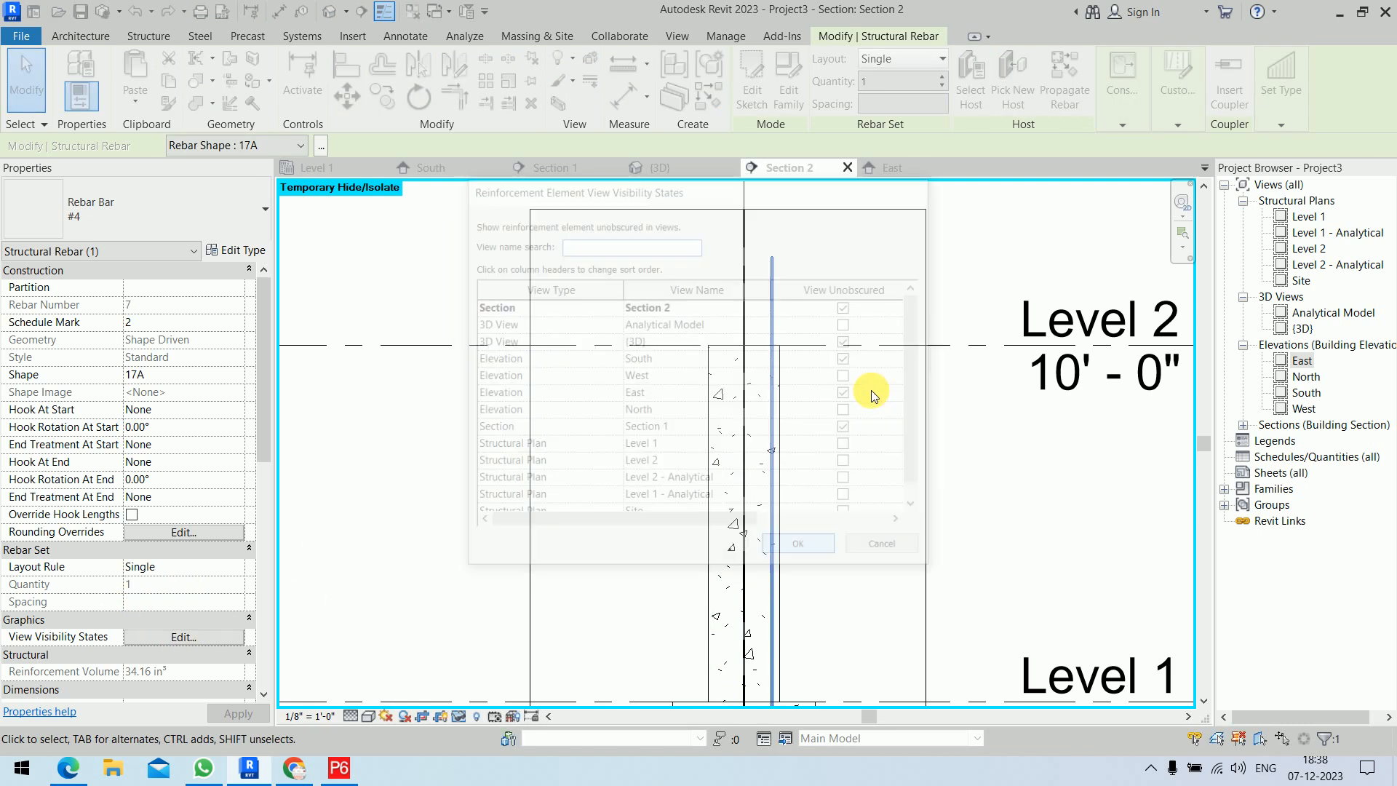
In the {3D} view, set the rebar set layout of the taller L-shaped column bar to Maximum Spacing
left_click(943, 249)
left_click(691, 167)
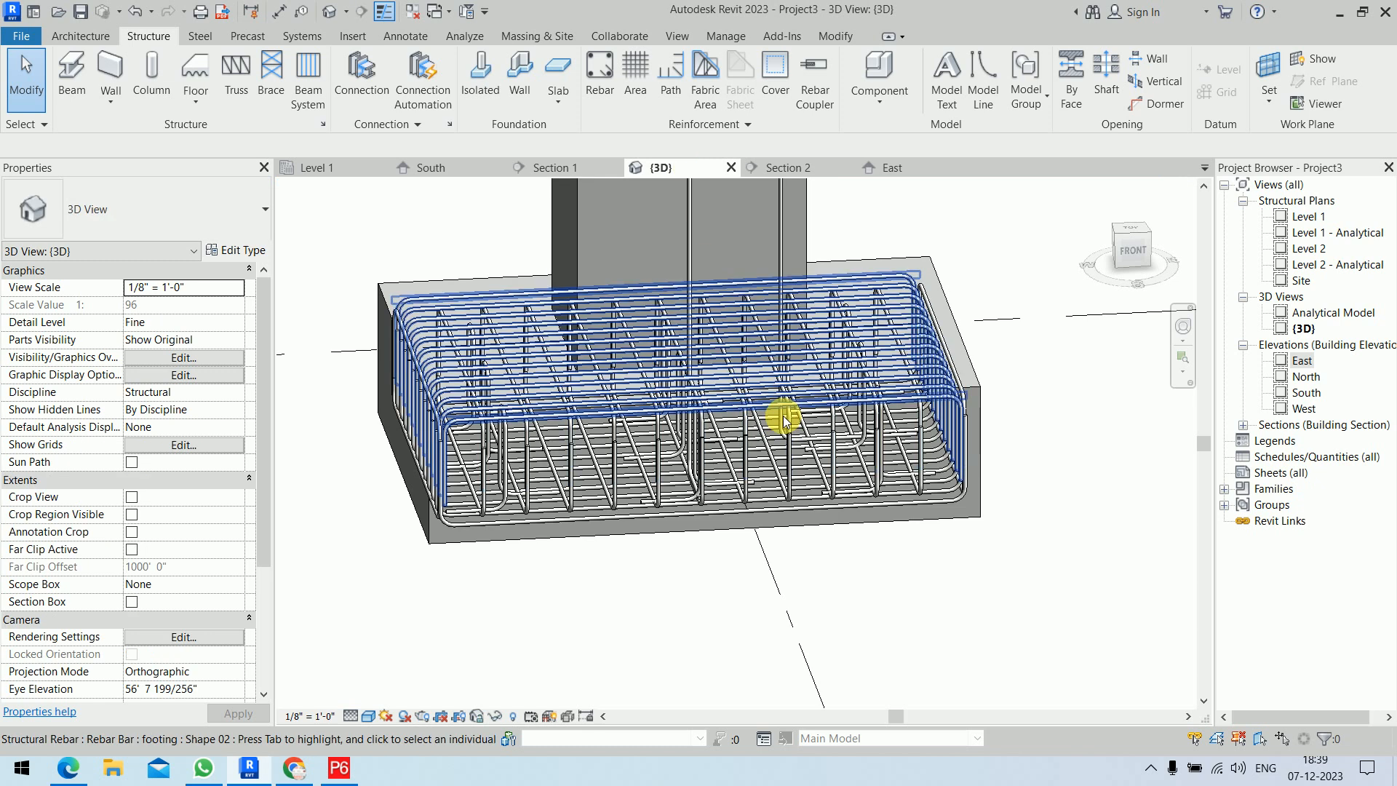
scroll(783, 416, "down", 5)
middle_click_drag(858, 303, 711, 456)
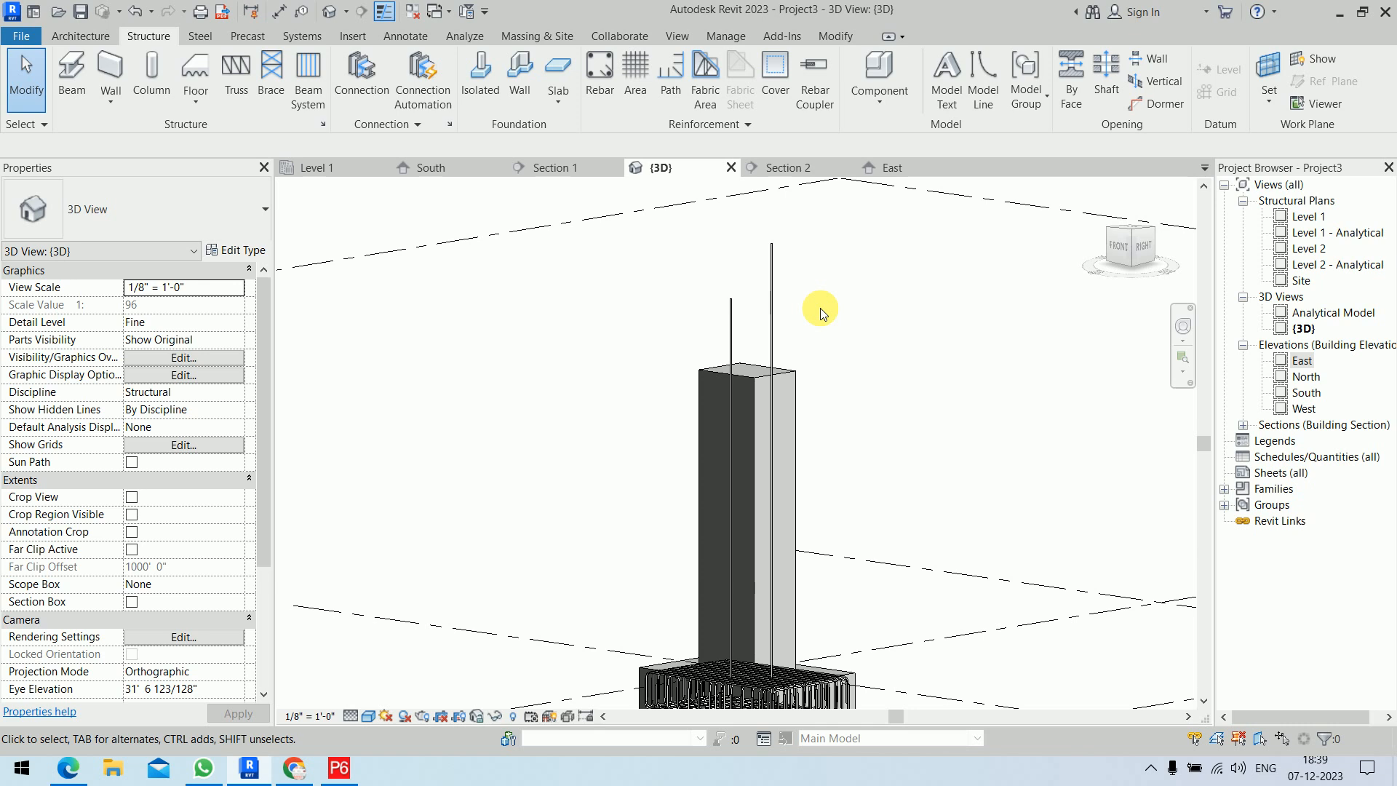
left_click(771, 278)
scroll(919, 374, "down", 2)
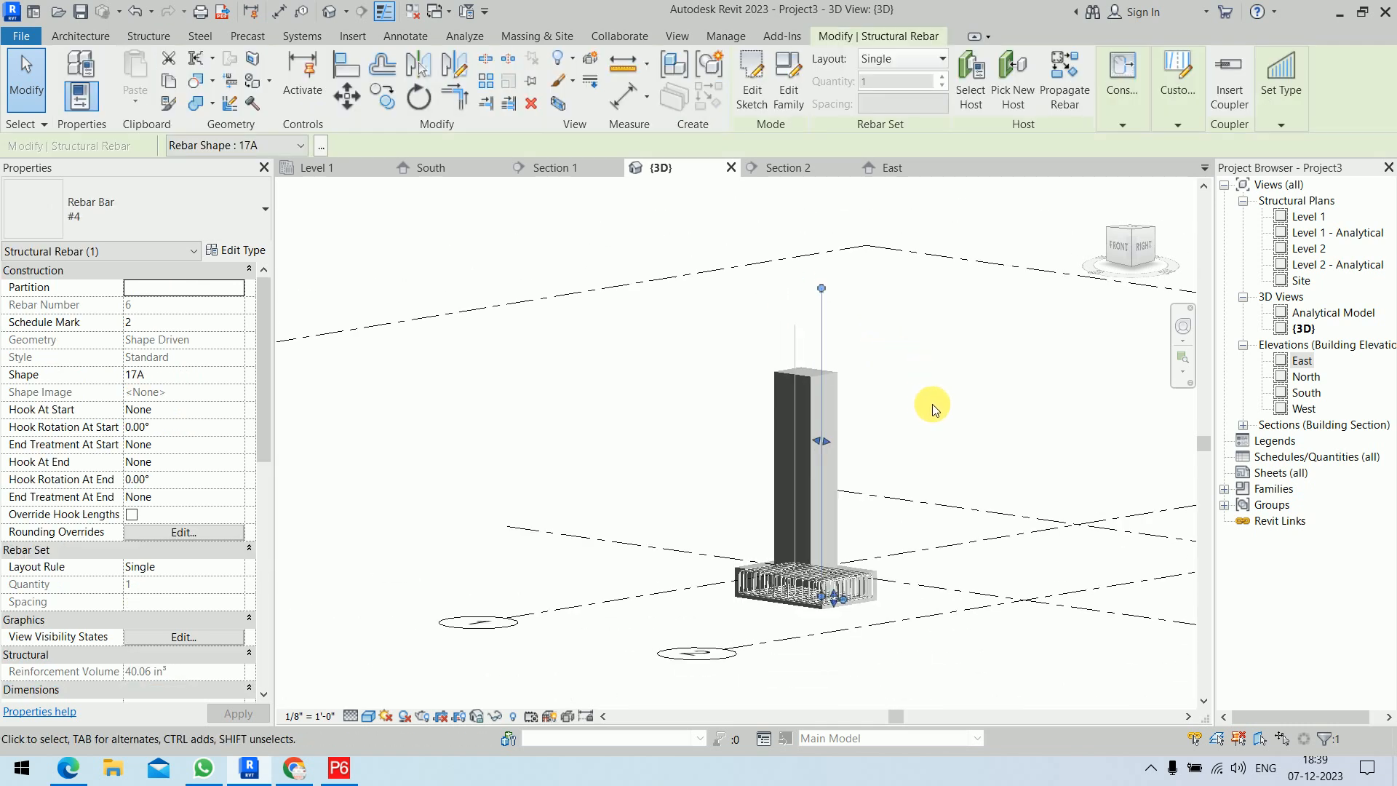
middle_click_drag(929, 400, 909, 305, "shift")
left_click(902, 58)
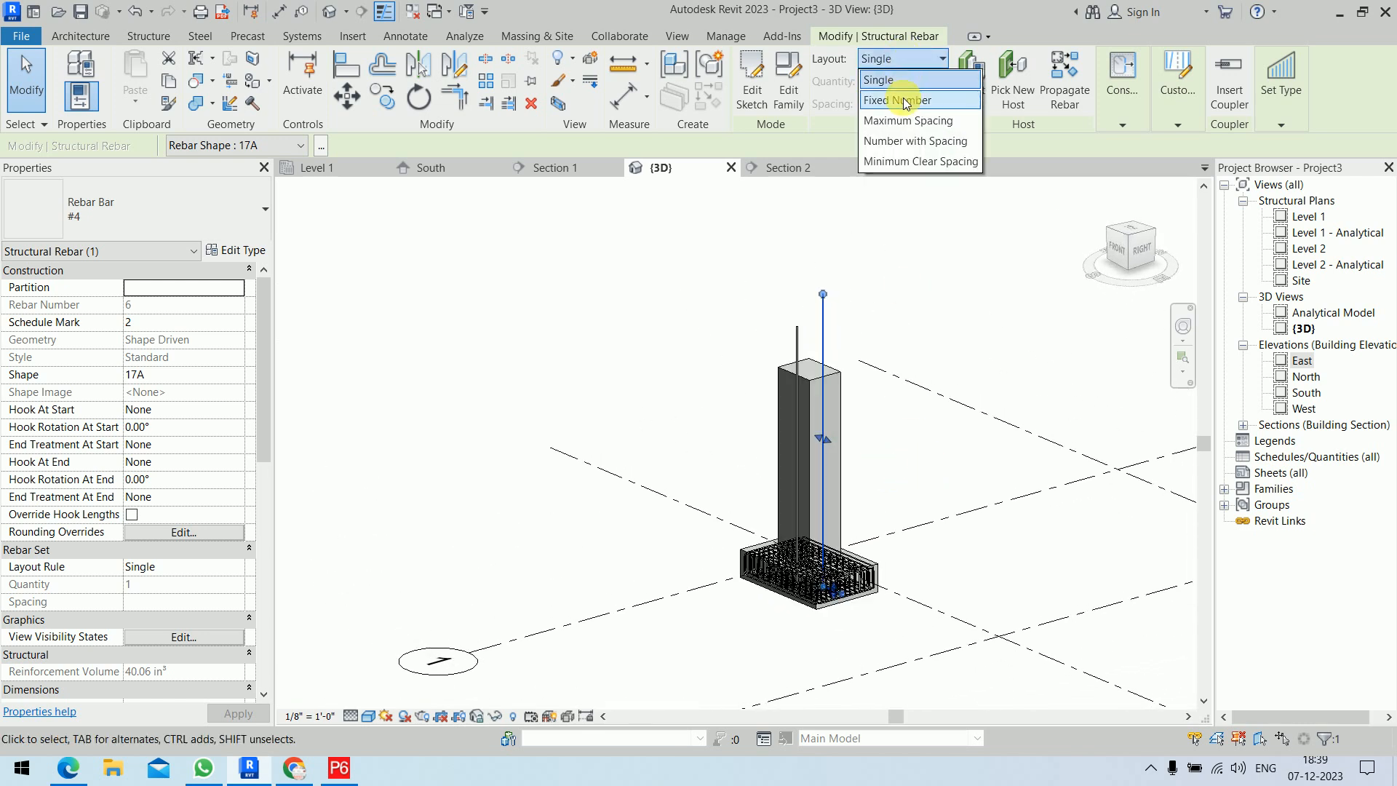
left_click(910, 121)
middle_click_drag(993, 336, 922, 335, "shift")
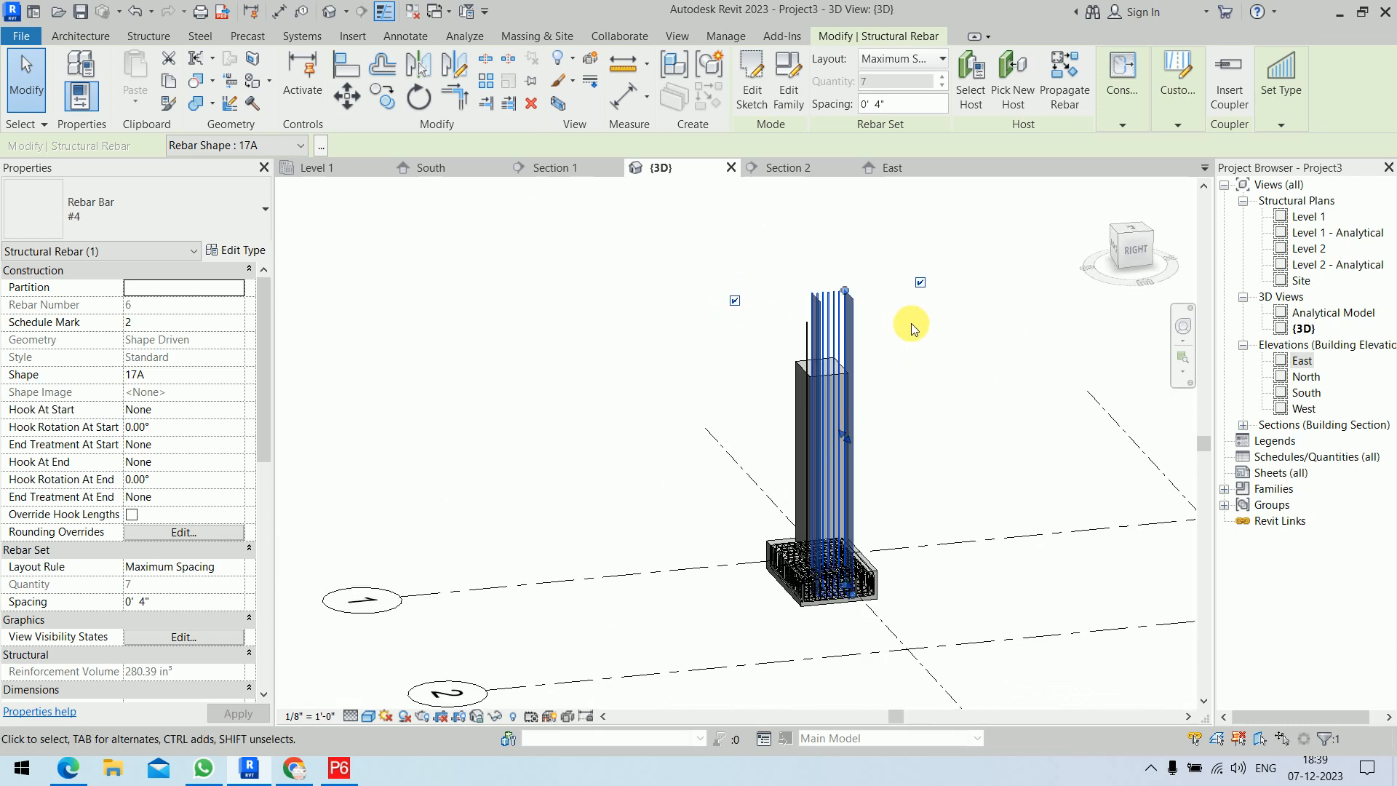
left_click(922, 399)
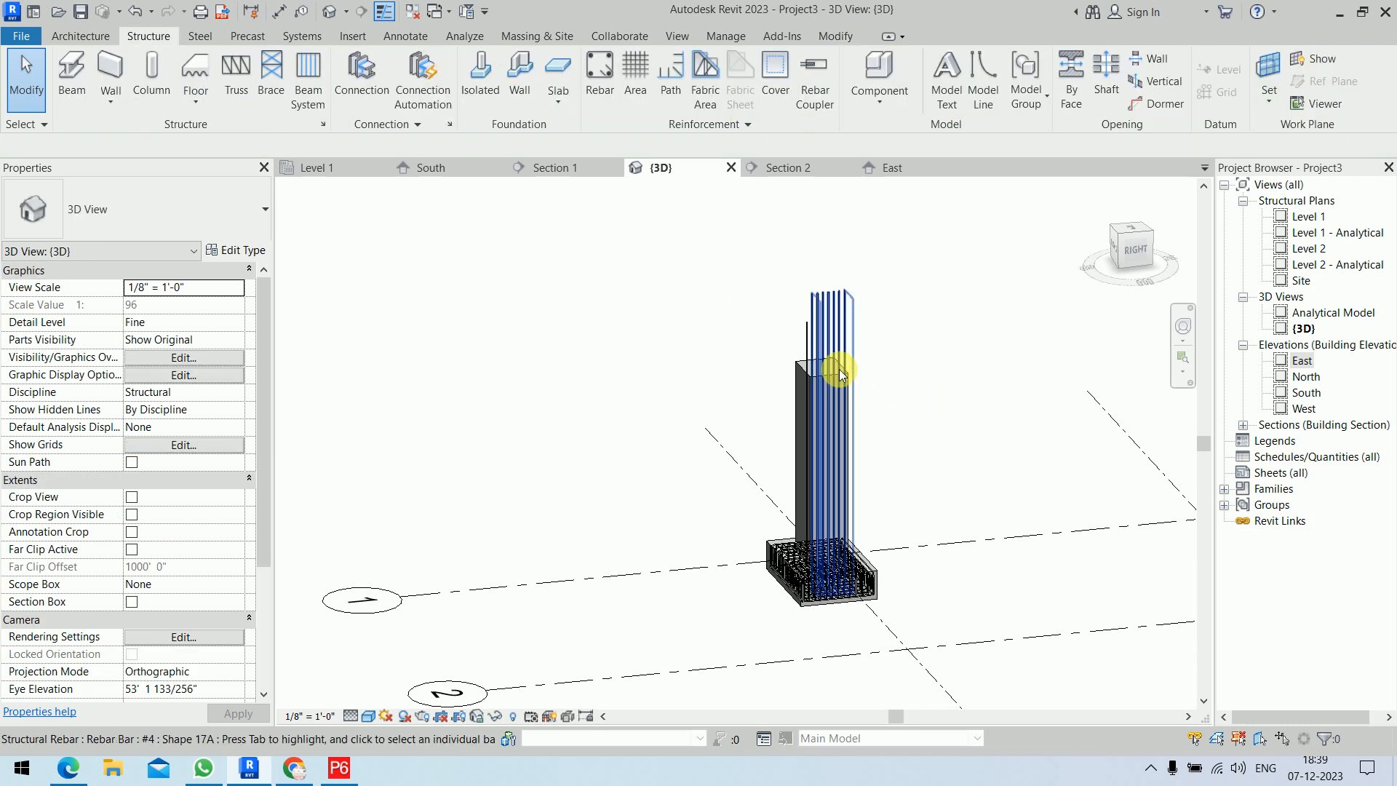
Select the shorter L-shaped column bar in the {3D} view to edit its rebar set layout
left_click(803, 345)
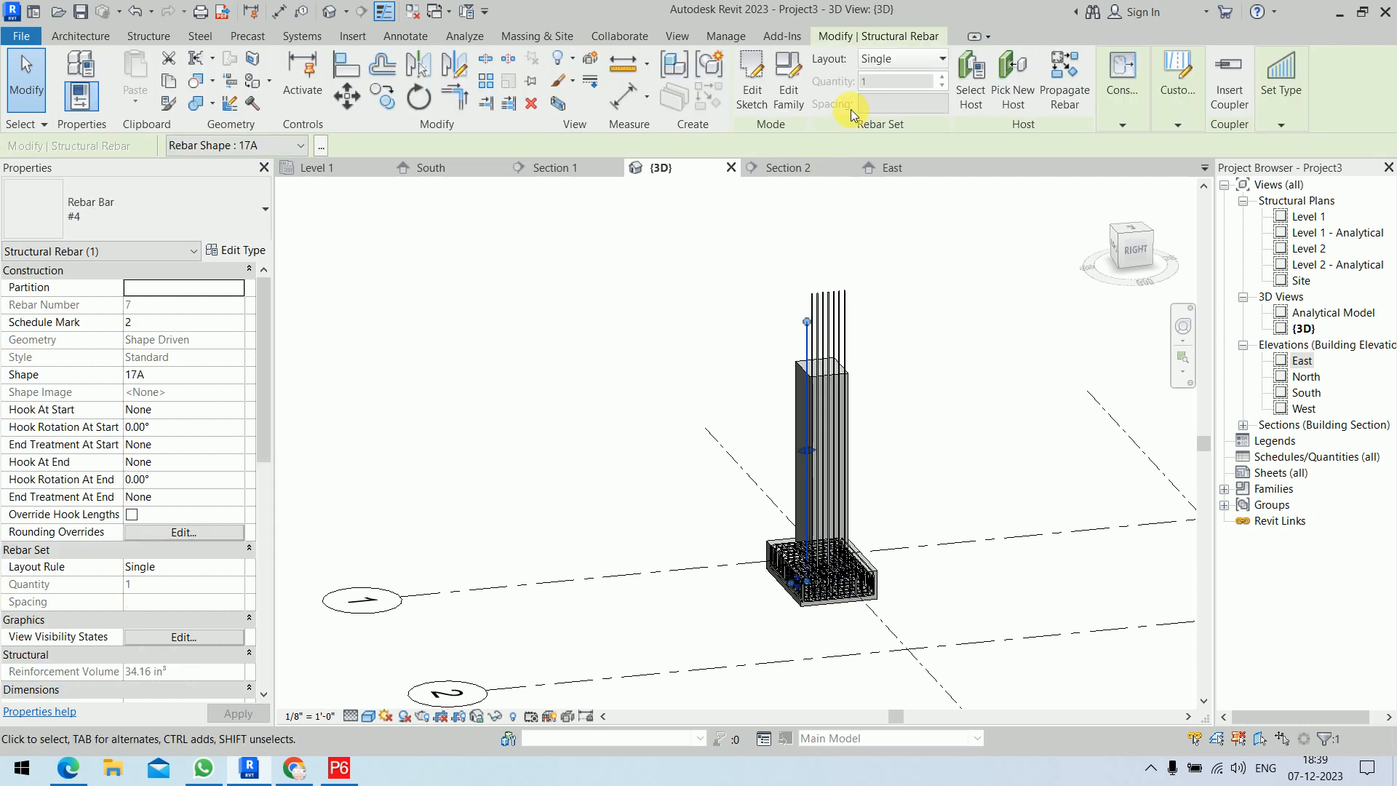
Set the selected column rebar's layout to Maximum Spacing with a spacing of 6 inches
left_click(903, 60)
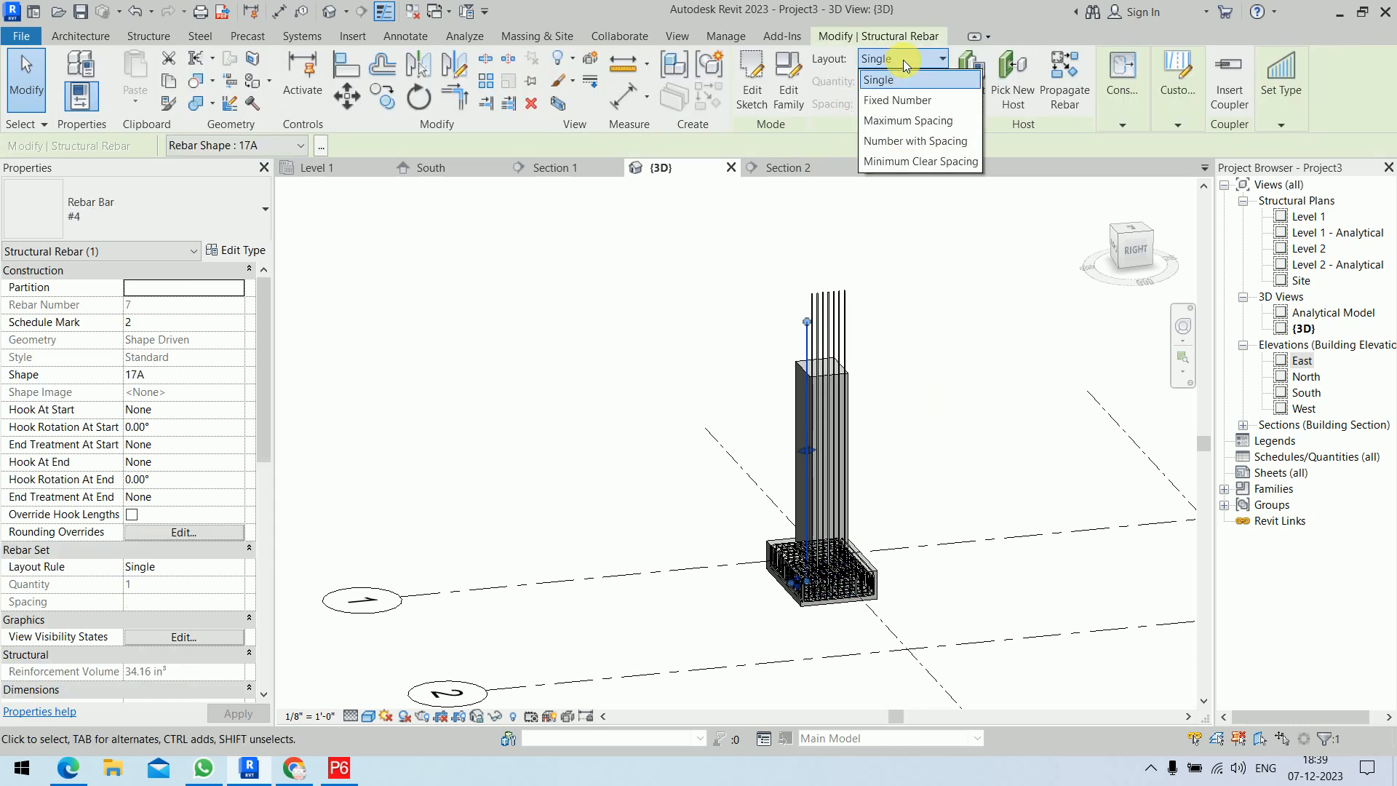
left_click(914, 125)
left_click_drag(919, 107, 844, 117)
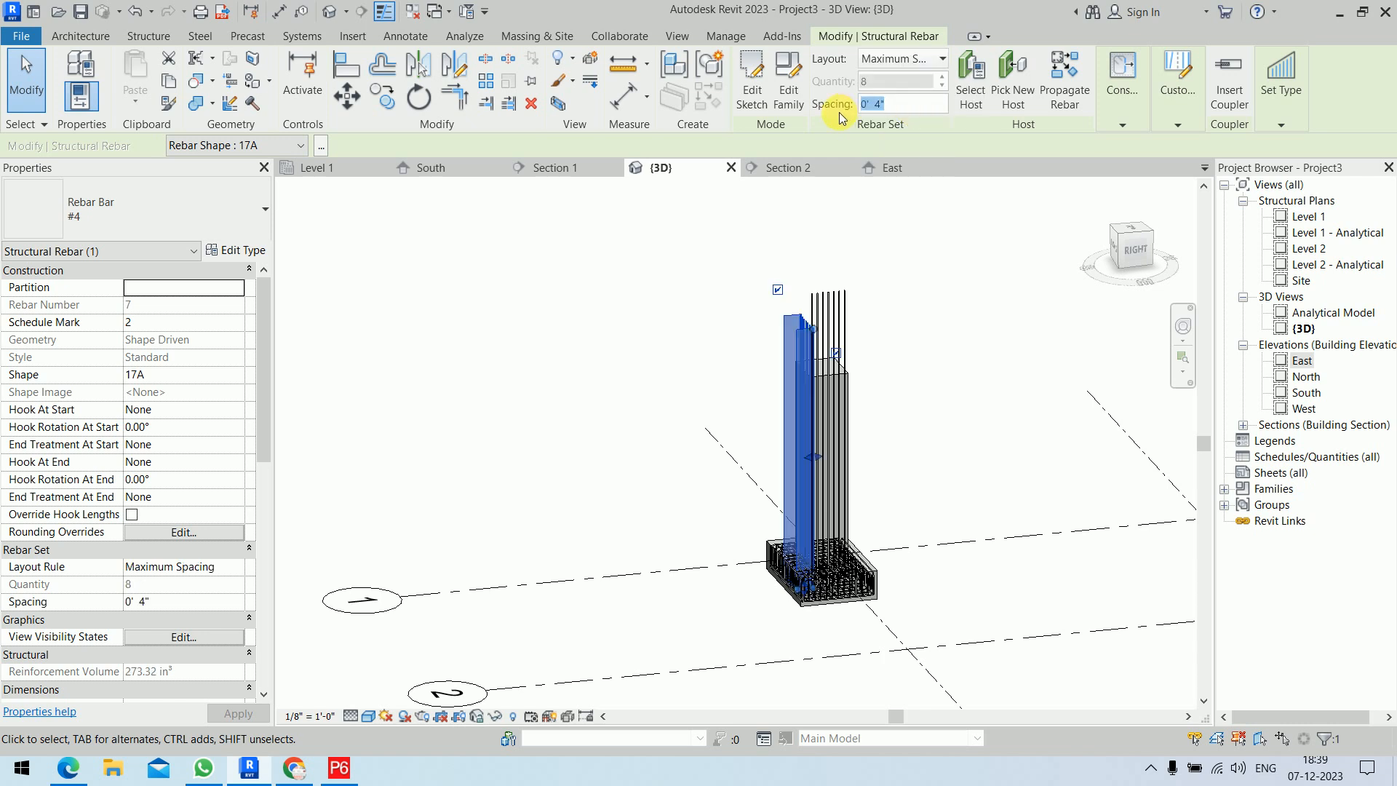
type("6")
key("Return")
left_click(902, 438)
middle_click_drag(903, 438, 982, 397, "shift")
scroll(886, 455, "up", 4)
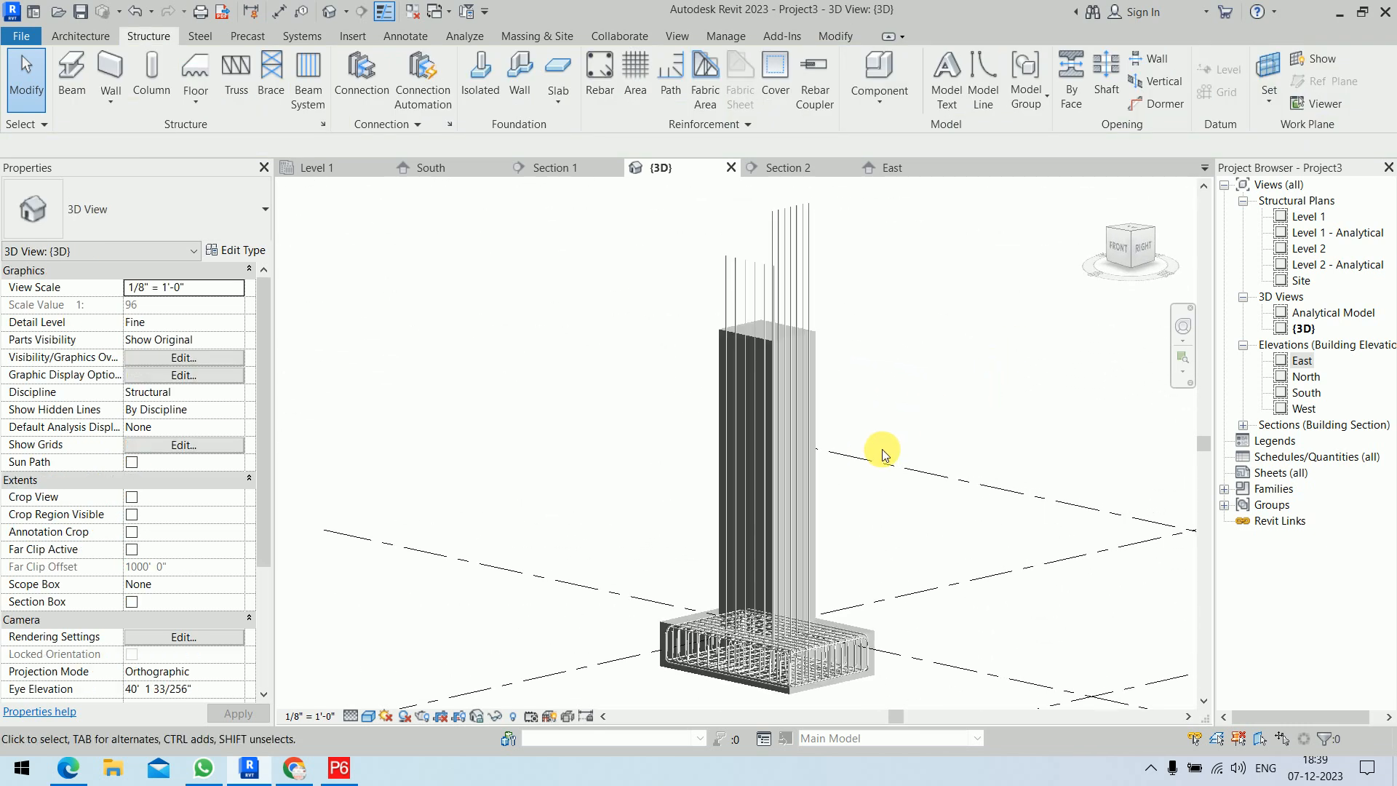
In Section 1, mirror a copy of the column's vertical L-shaped rebar set about the column's centre gridline
left_click(567, 171)
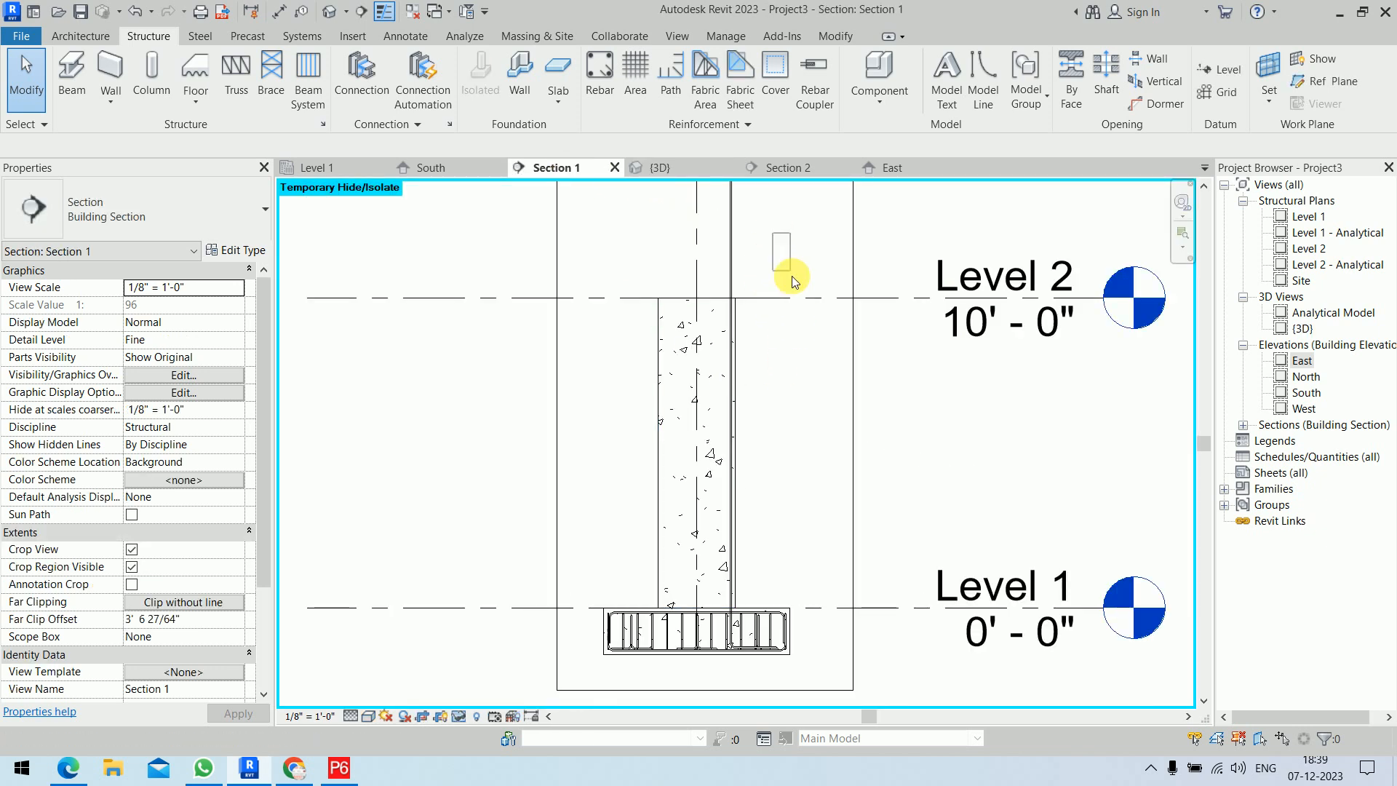
left_click(753, 232)
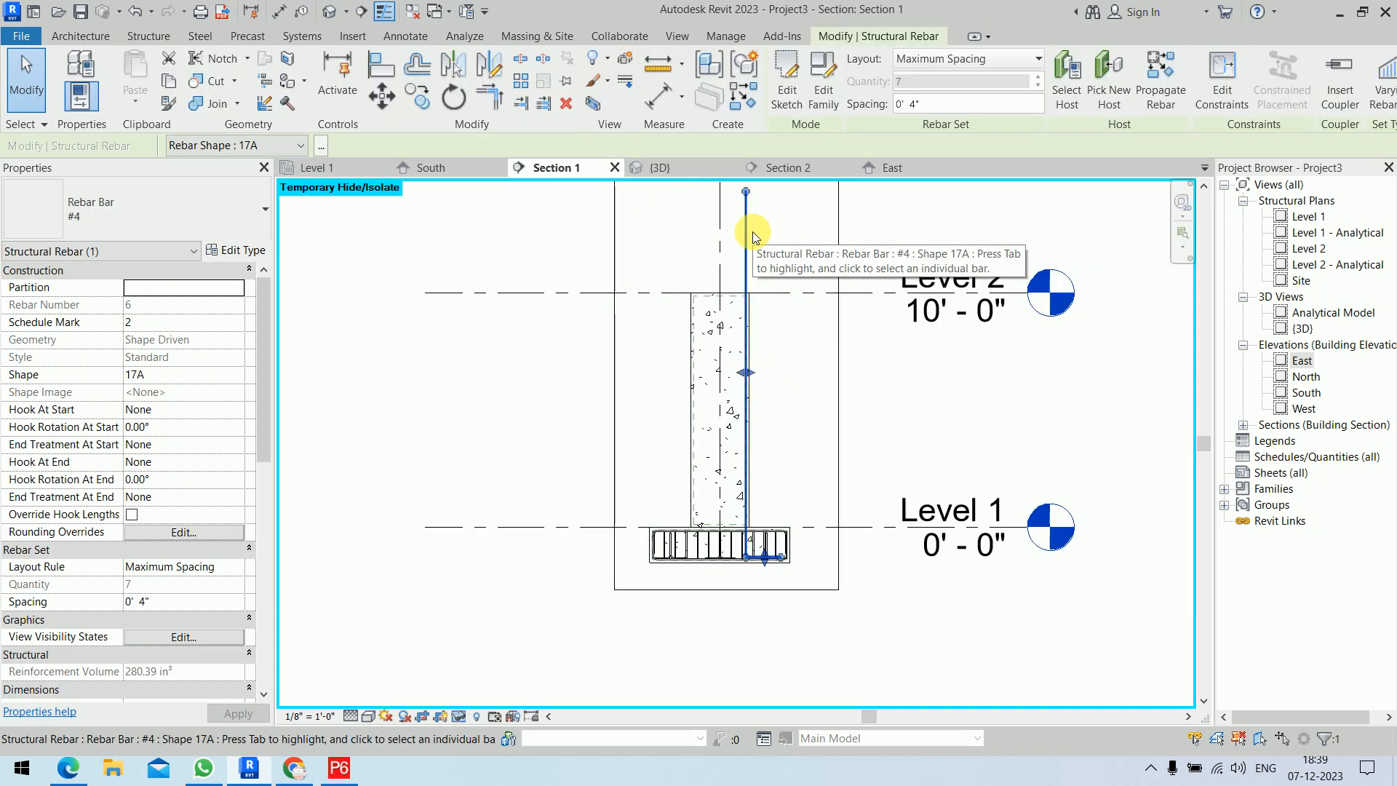
left_click(687, 167)
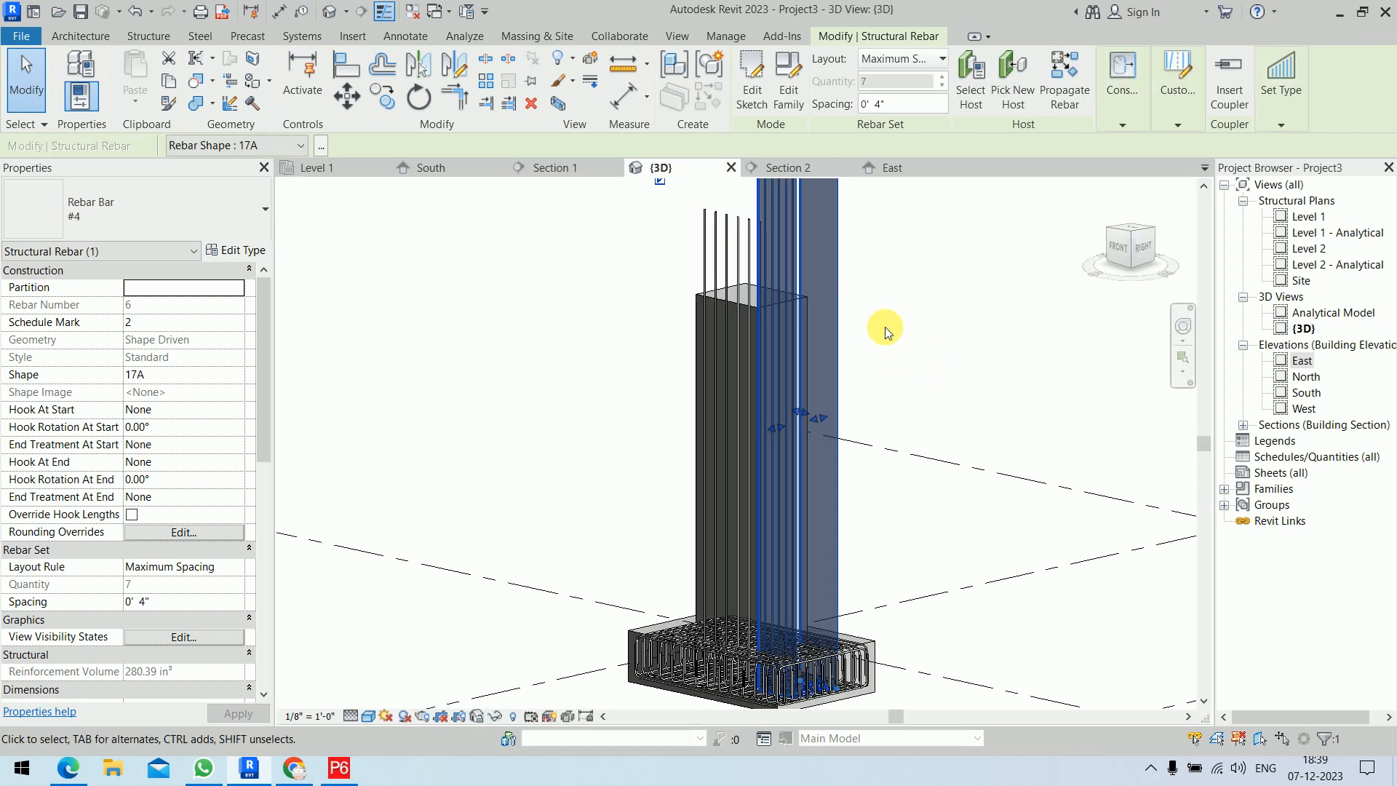
left_click(570, 168)
scroll(849, 365, "down", 1)
middle_click_drag(849, 368, 846, 413)
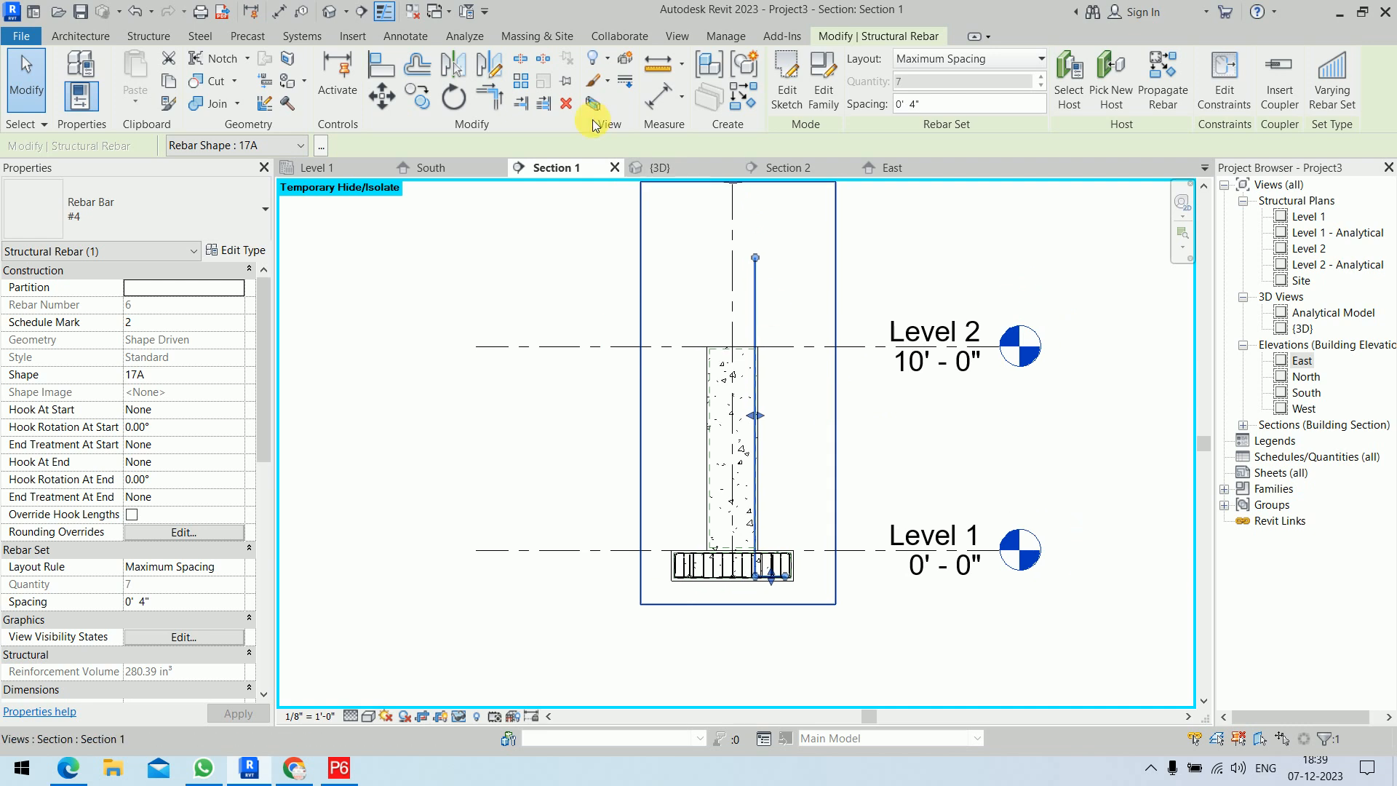
left_click(456, 67)
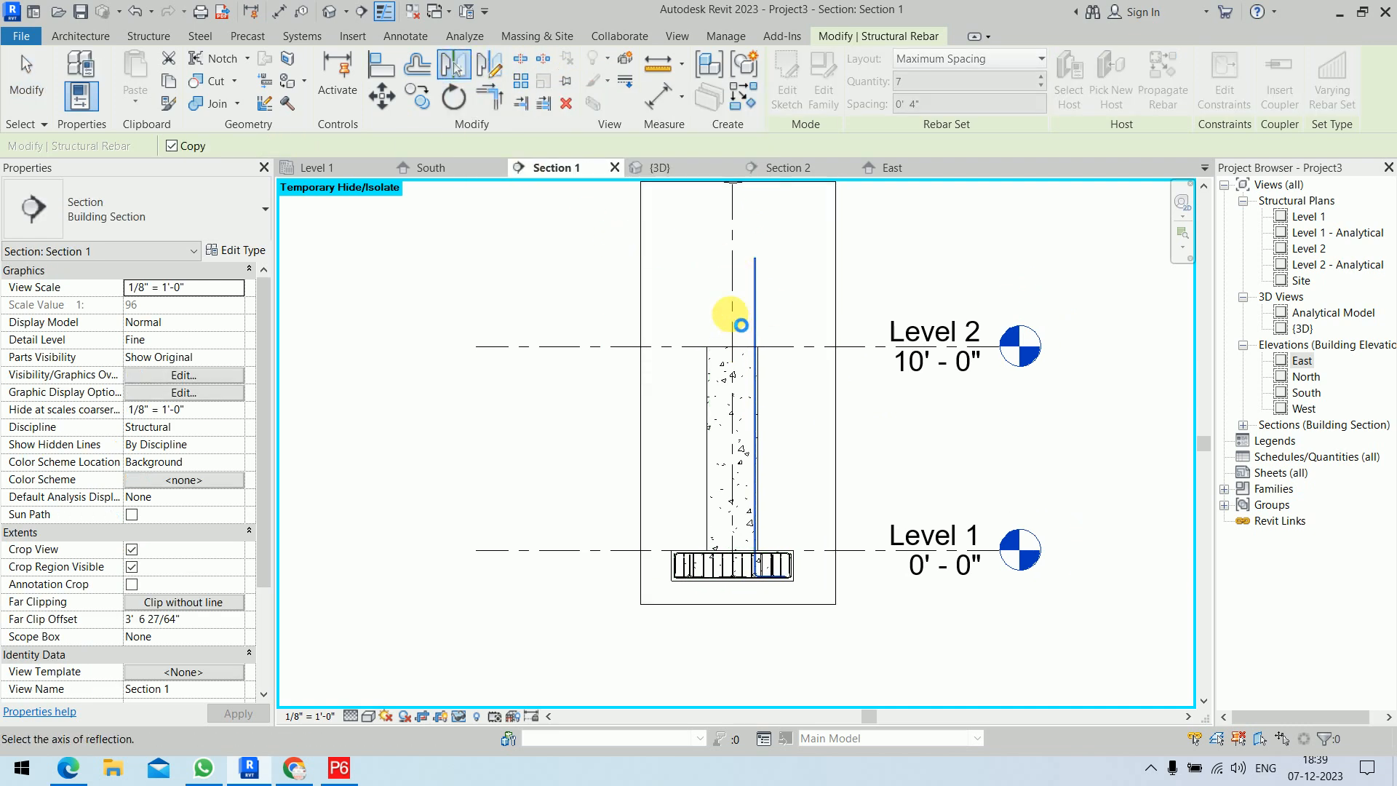
left_click(732, 288)
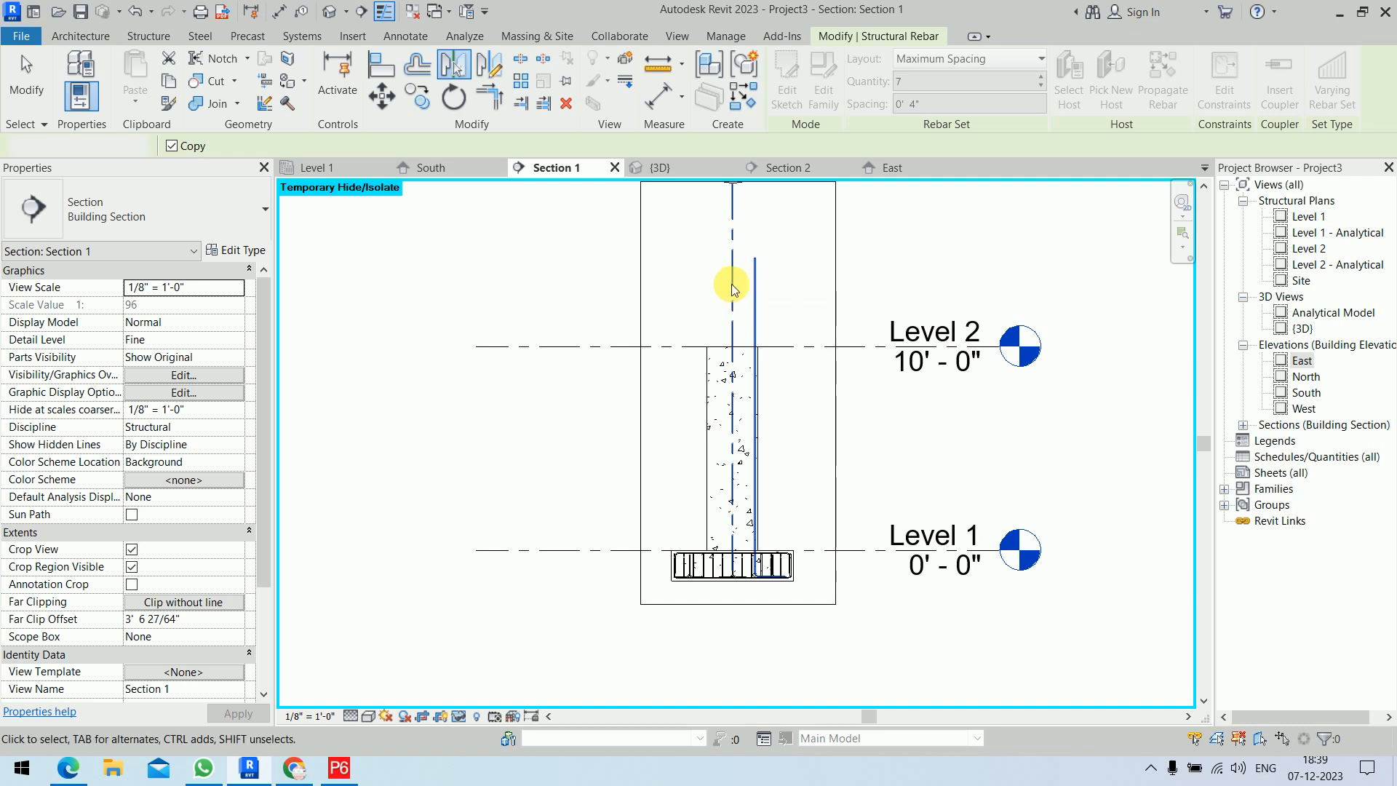
left_click(974, 271)
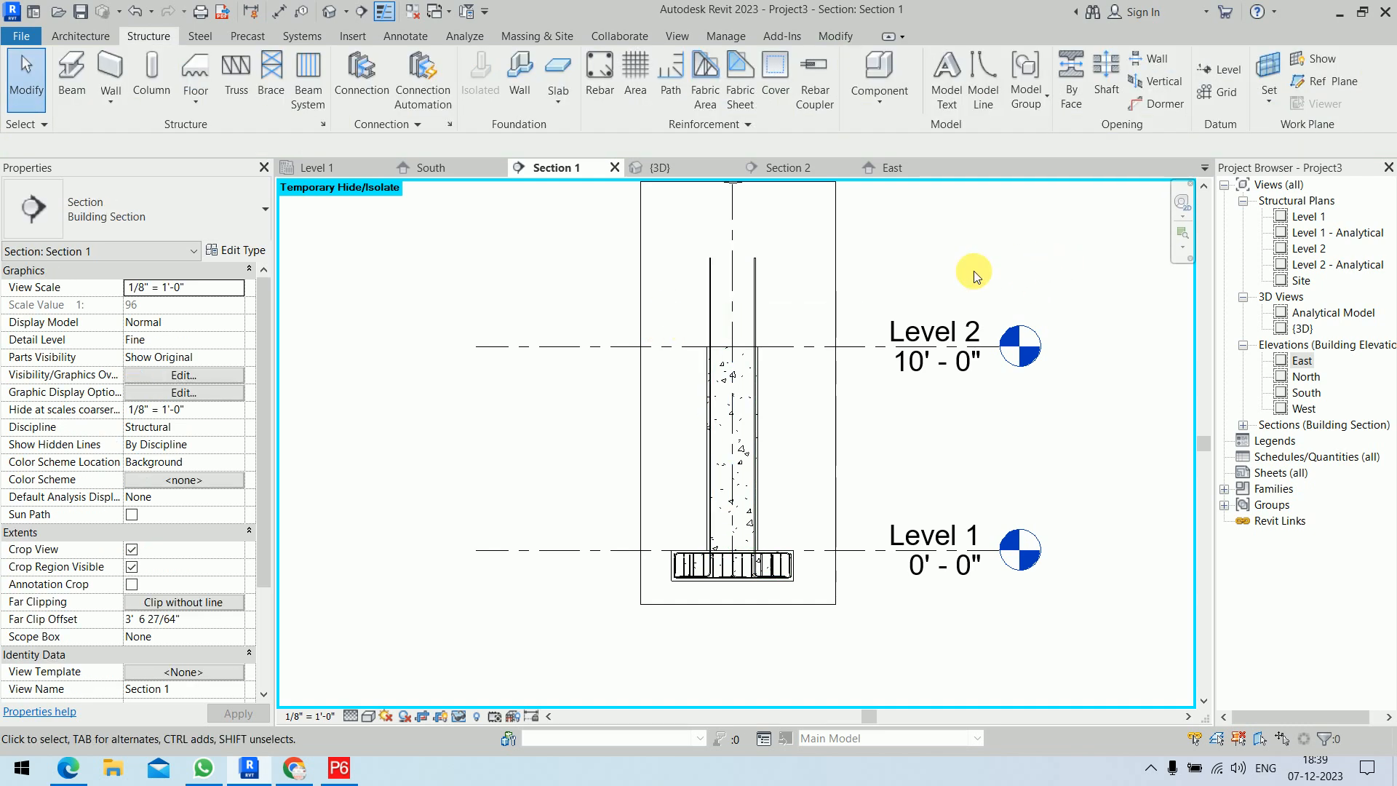
In Section 2, mirror a copy of the 6-inch-spaced column rebar set about the column's centreline, and check the bars in 3D
left_click(809, 163)
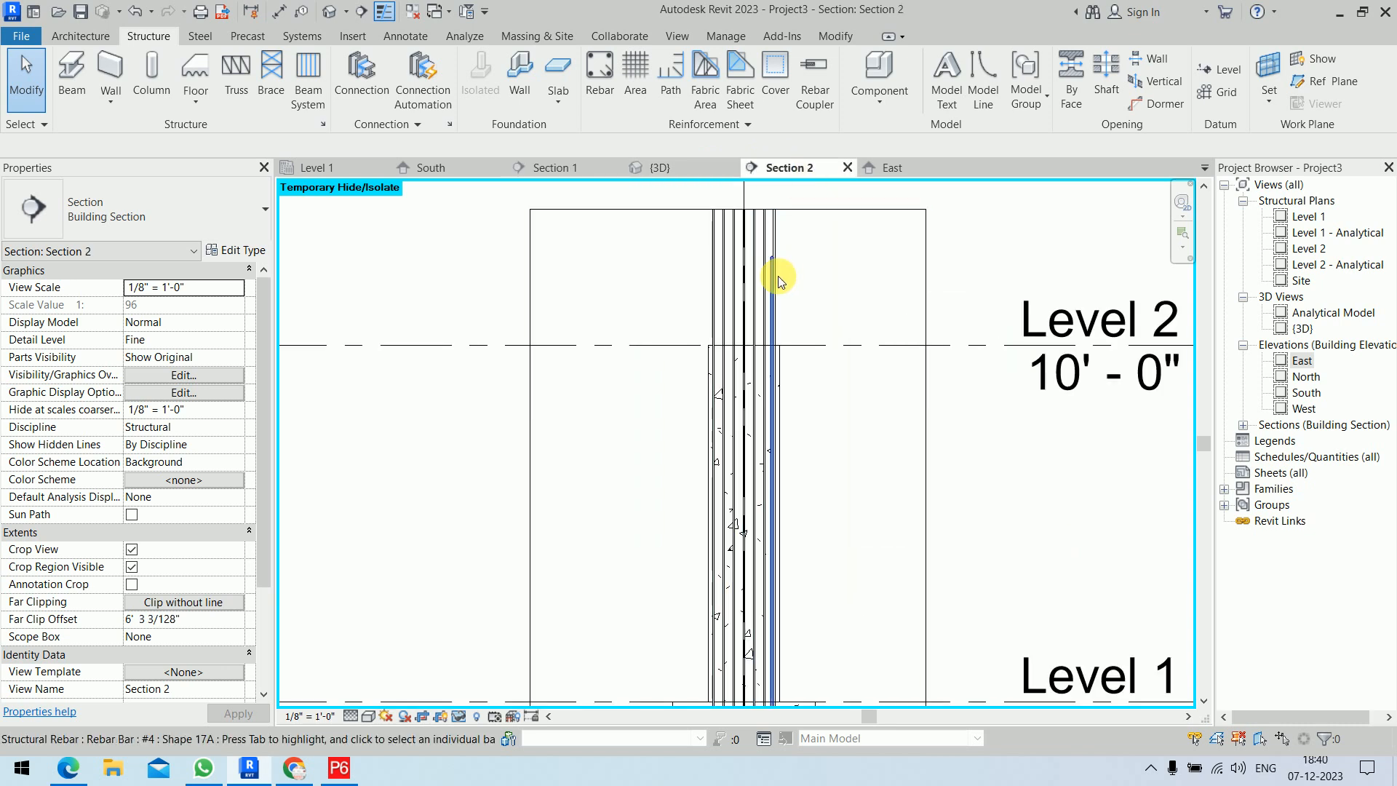
scroll(766, 253, "up", 4)
left_click(873, 309)
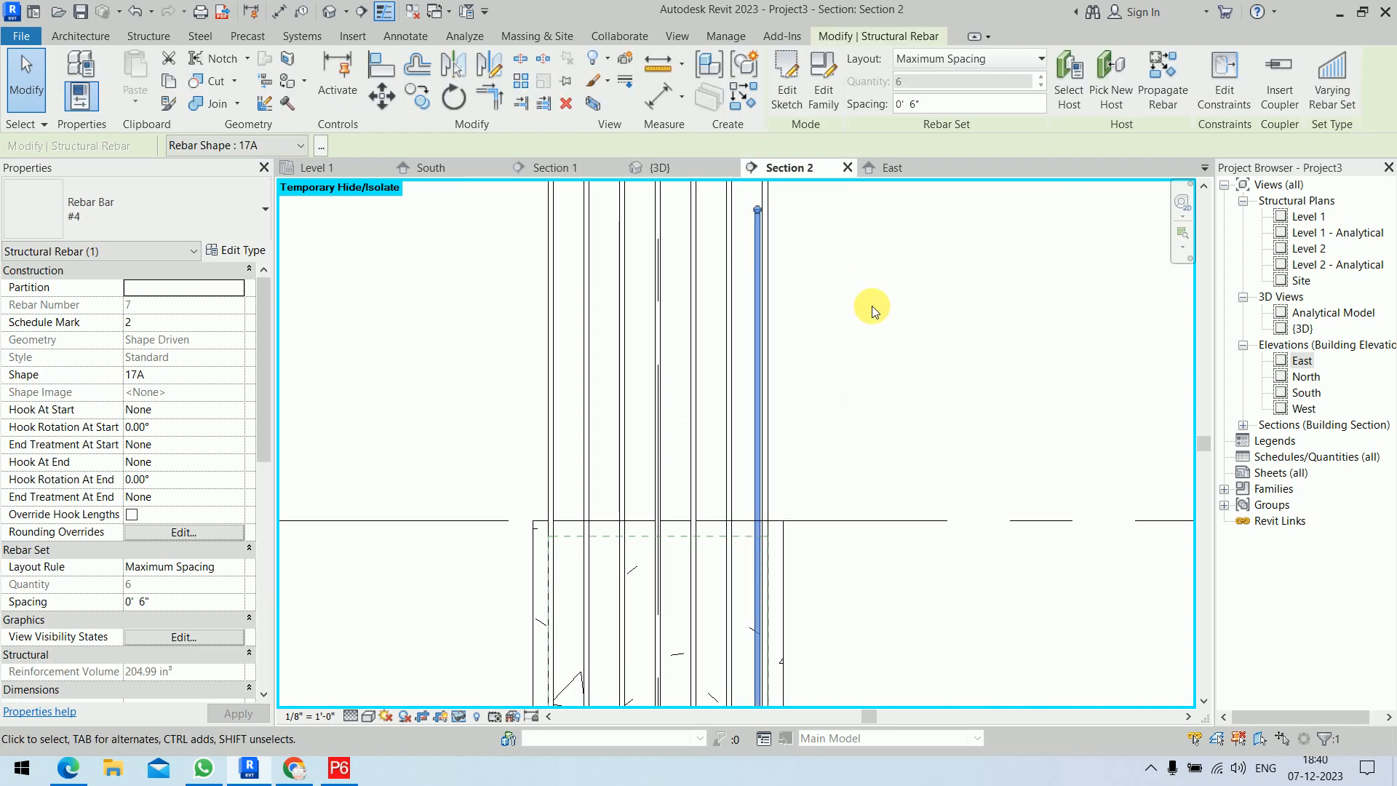
scroll(872, 306, "down", 4)
middle_click_drag(910, 312, 806, 254)
scroll(805, 256, "down", 2)
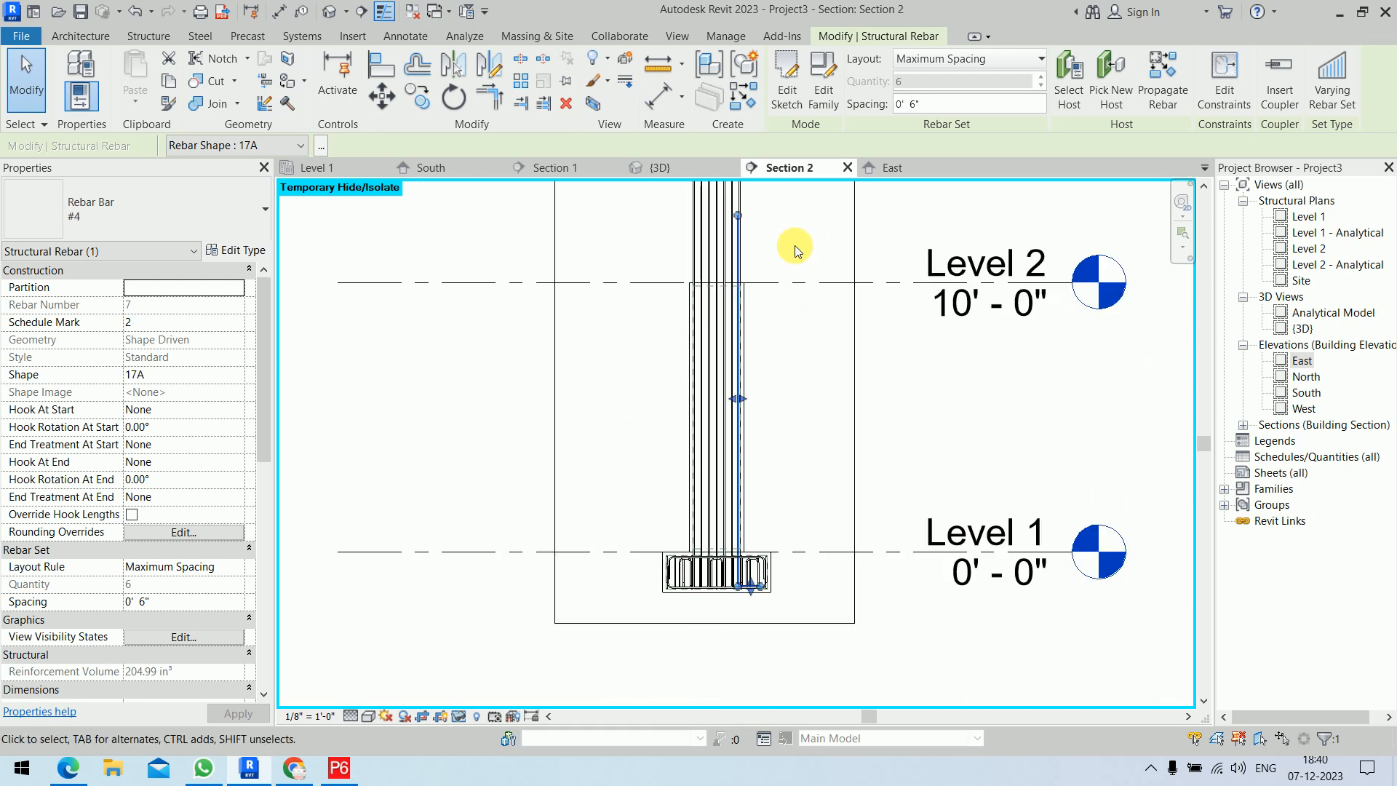
left_click(460, 64)
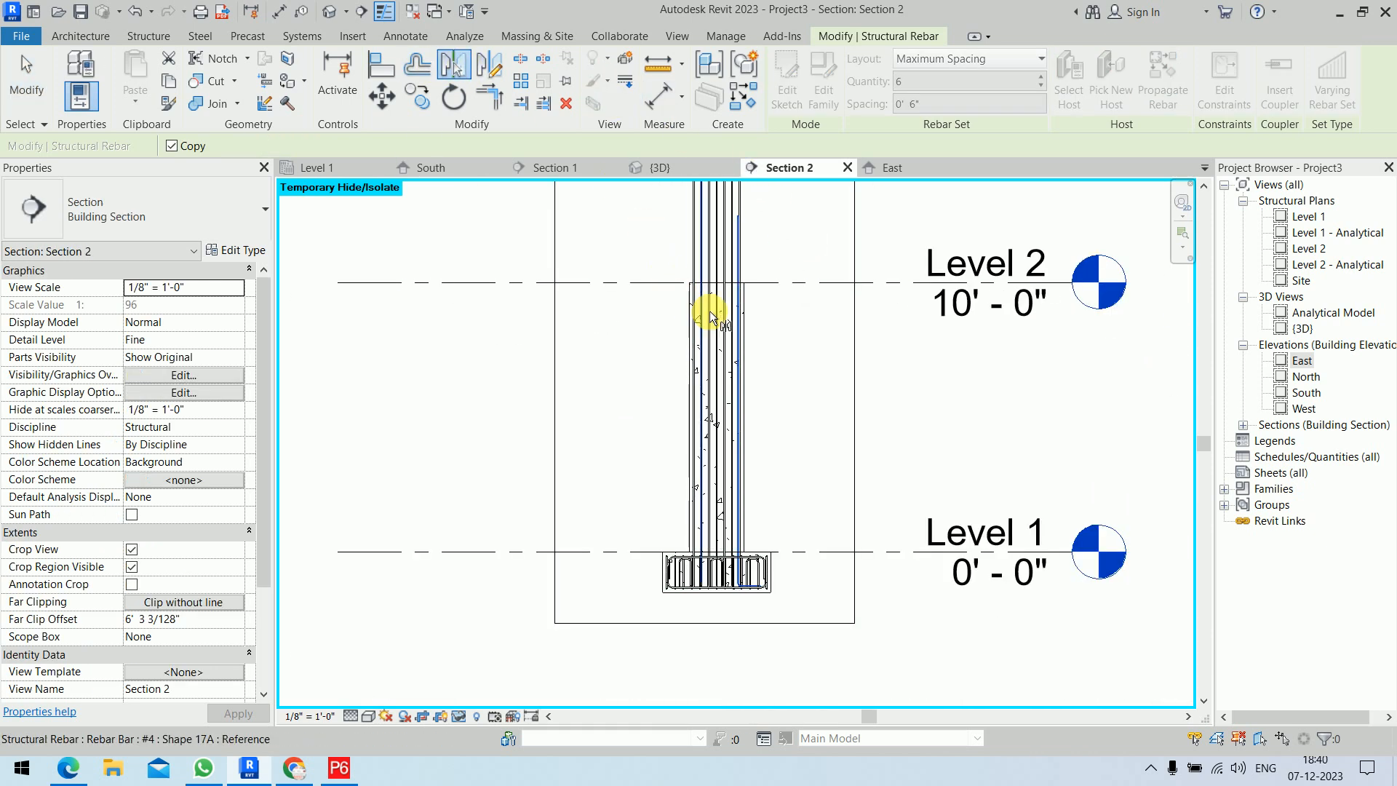
left_click(728, 329)
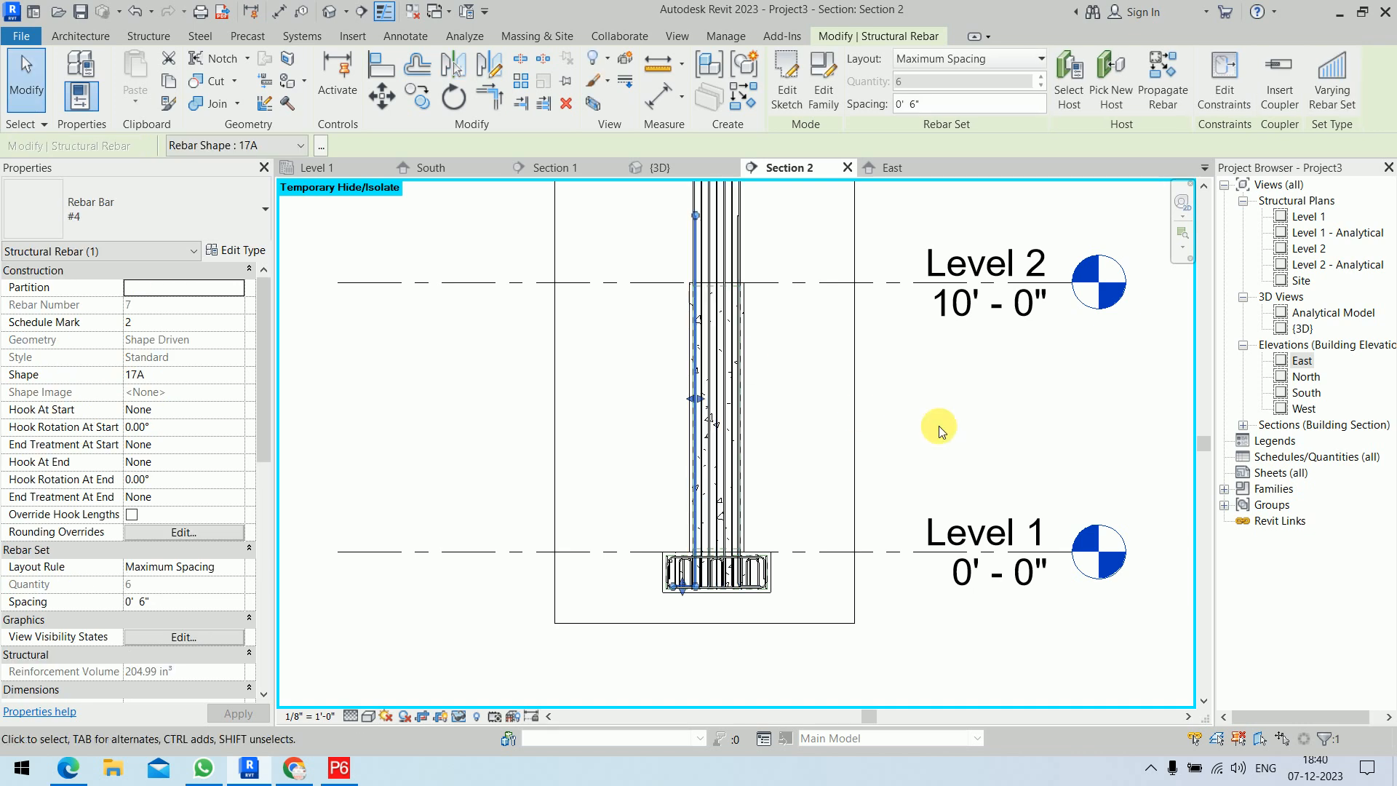
left_click(965, 395)
left_click(659, 169)
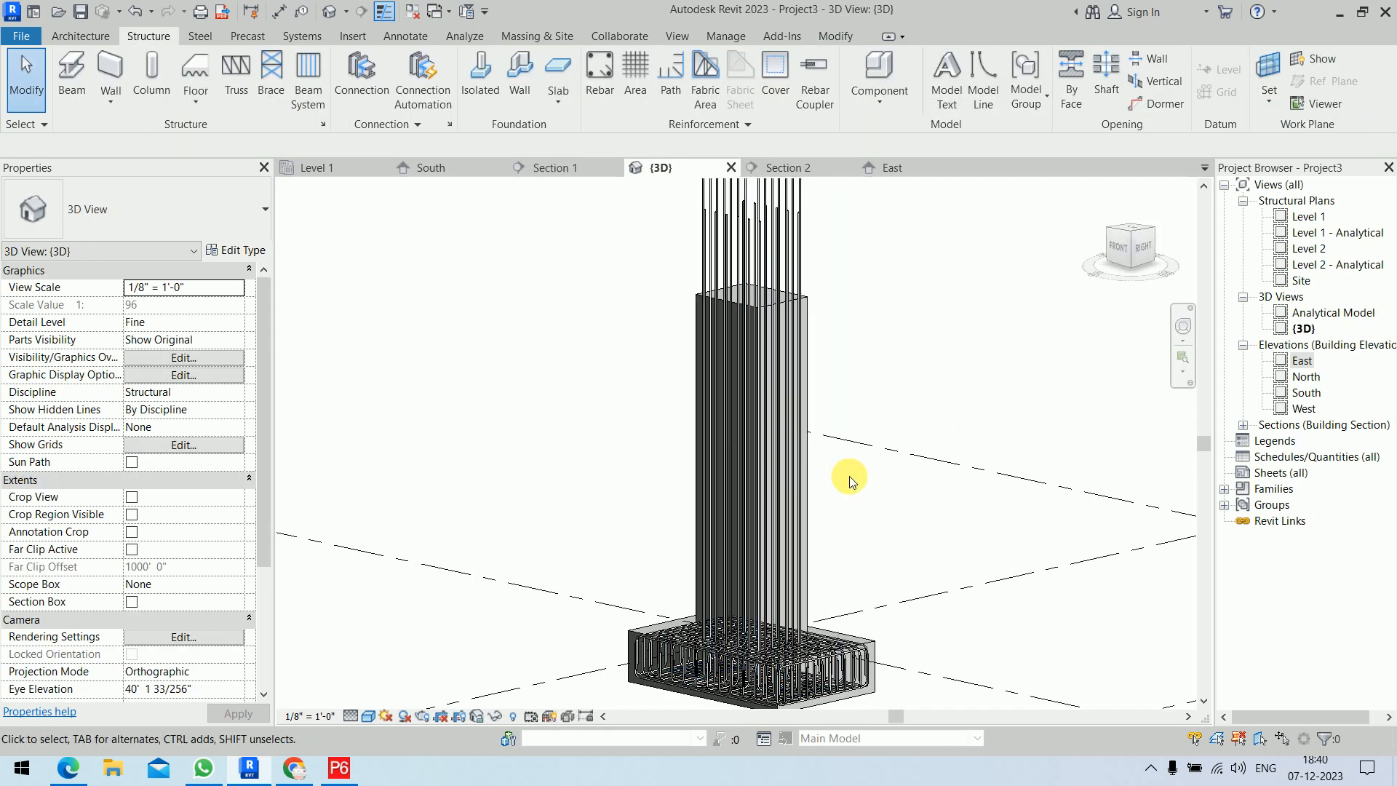
middle_click_drag(889, 525, 917, 577, "shift")
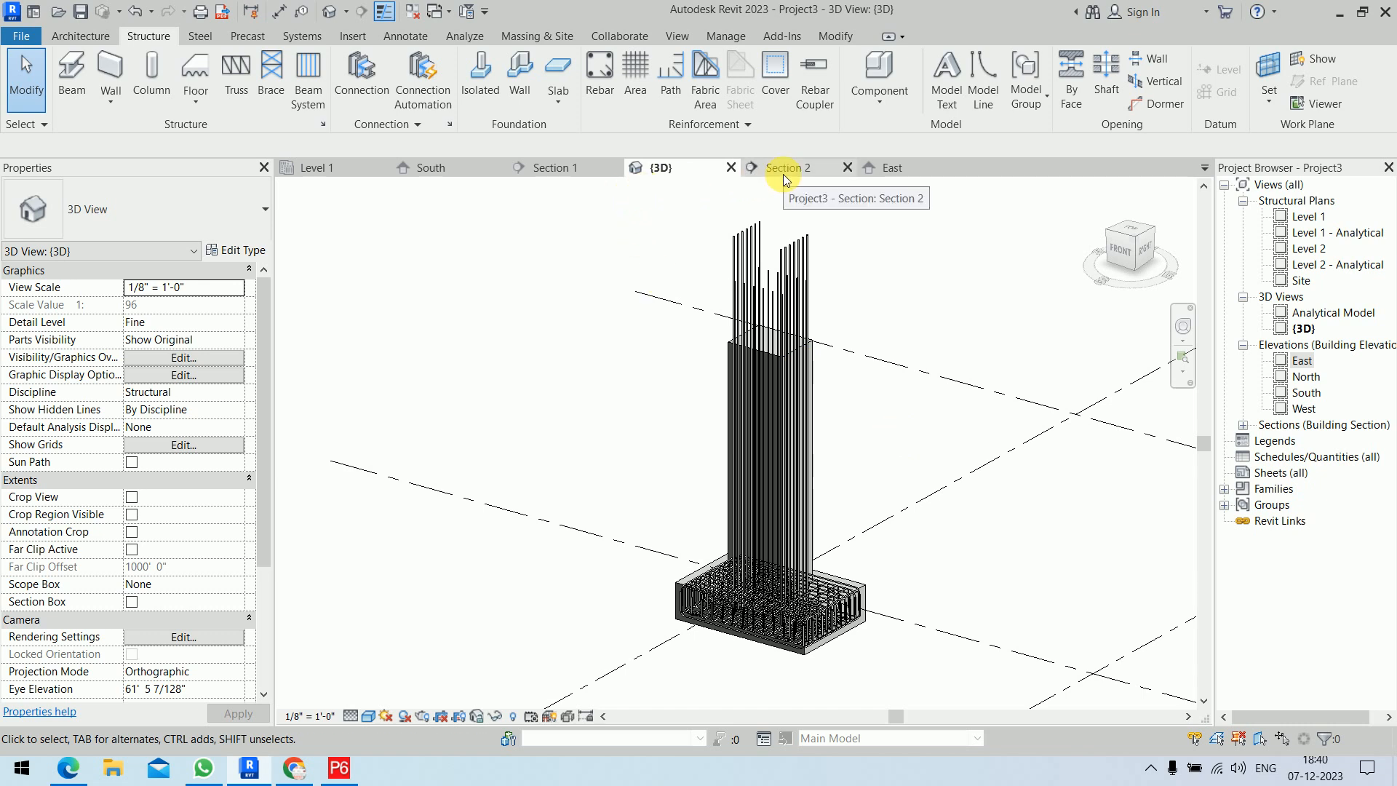
In the South elevation, draw a horizontal reference plane across the column about 5'-5" above Level 1
left_click(440, 166)
scroll(728, 580, "down", 6)
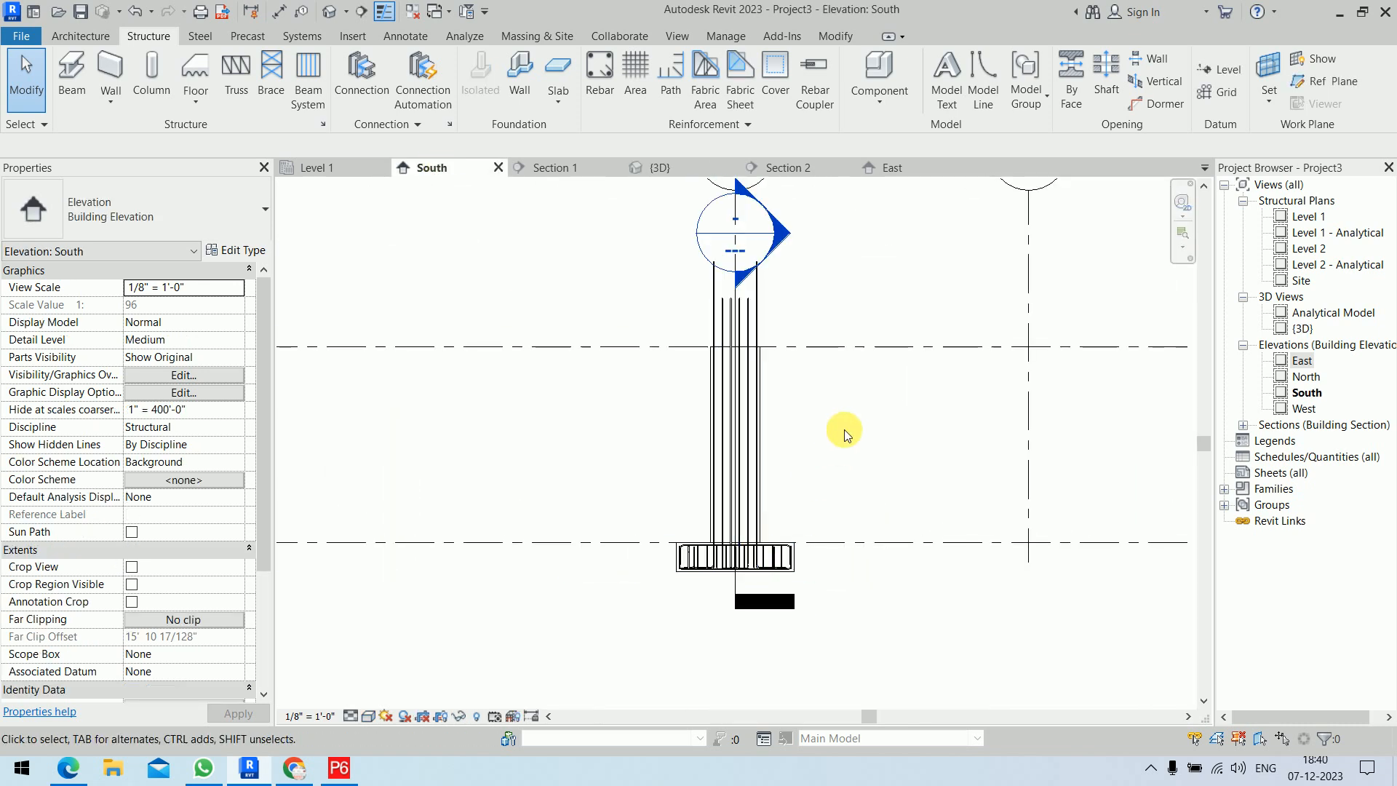
middle_click_drag(842, 427, 822, 466)
scroll(819, 463, "up", 1)
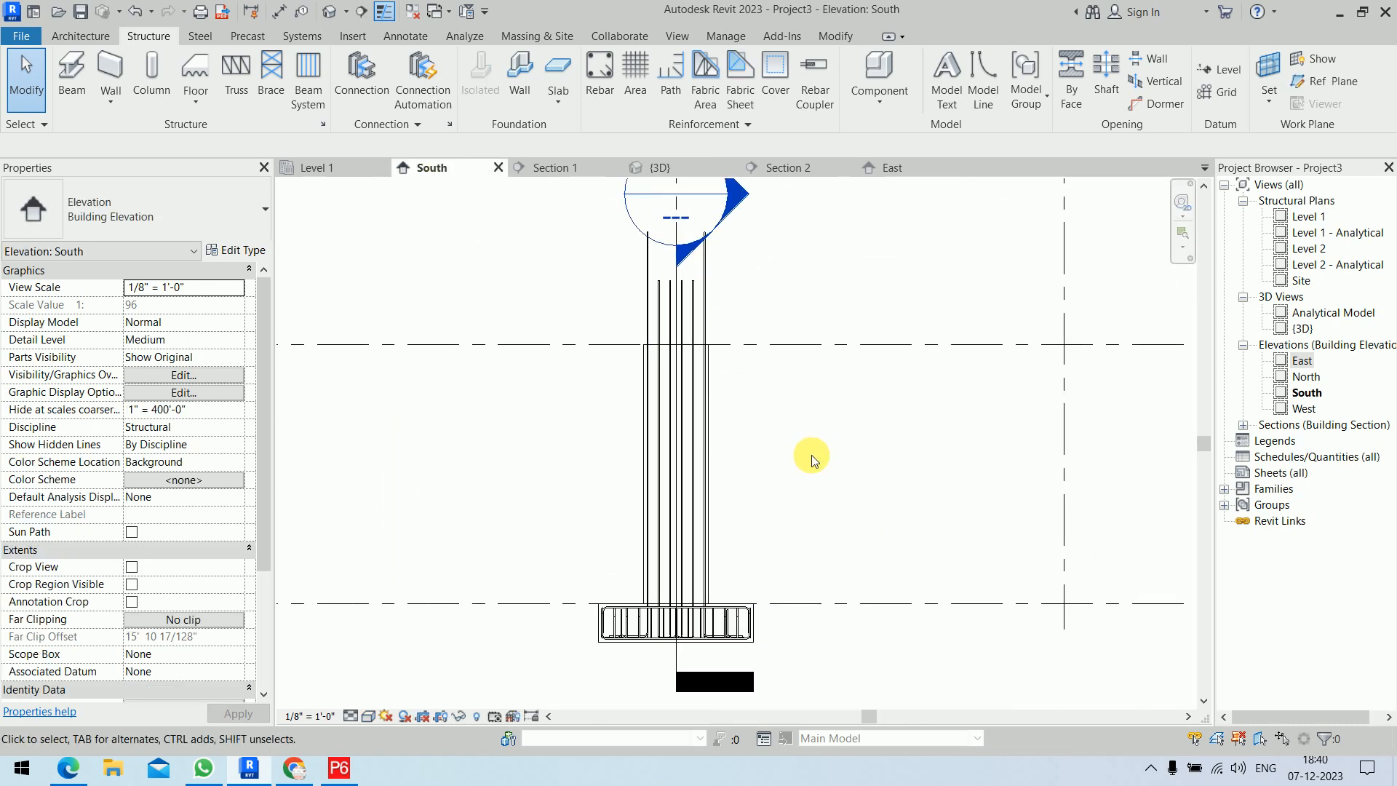
key("r")
key("p")
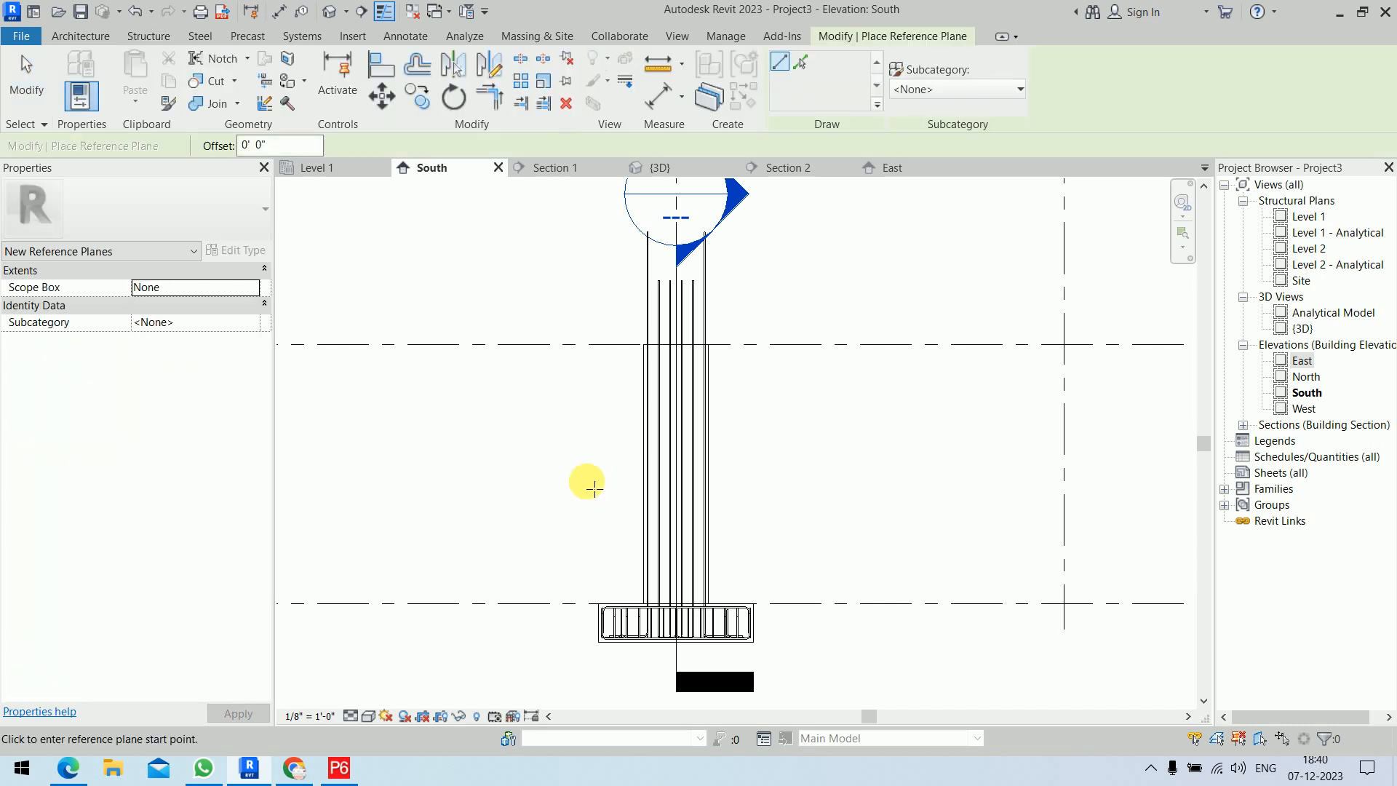
left_click(555, 462)
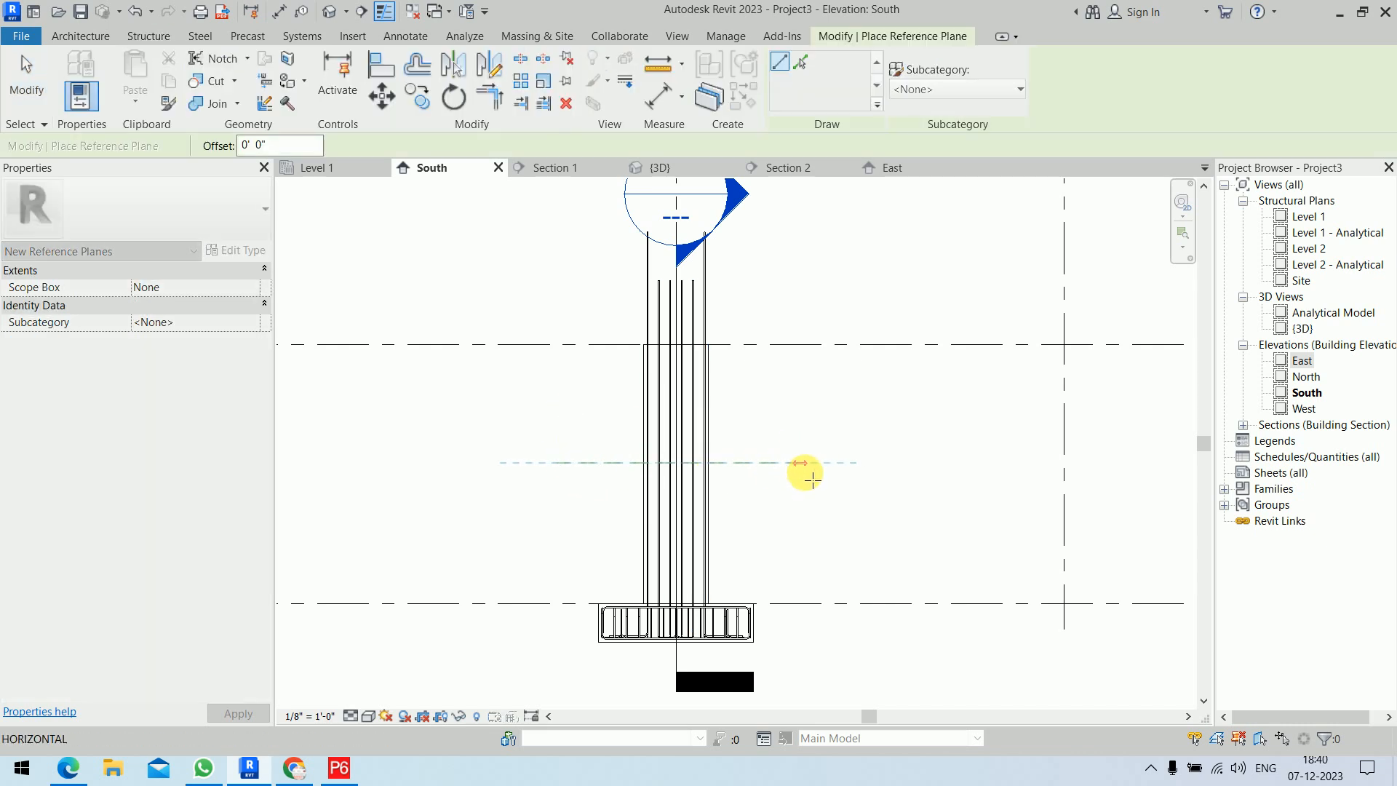
left_click(816, 470)
key("Escape")
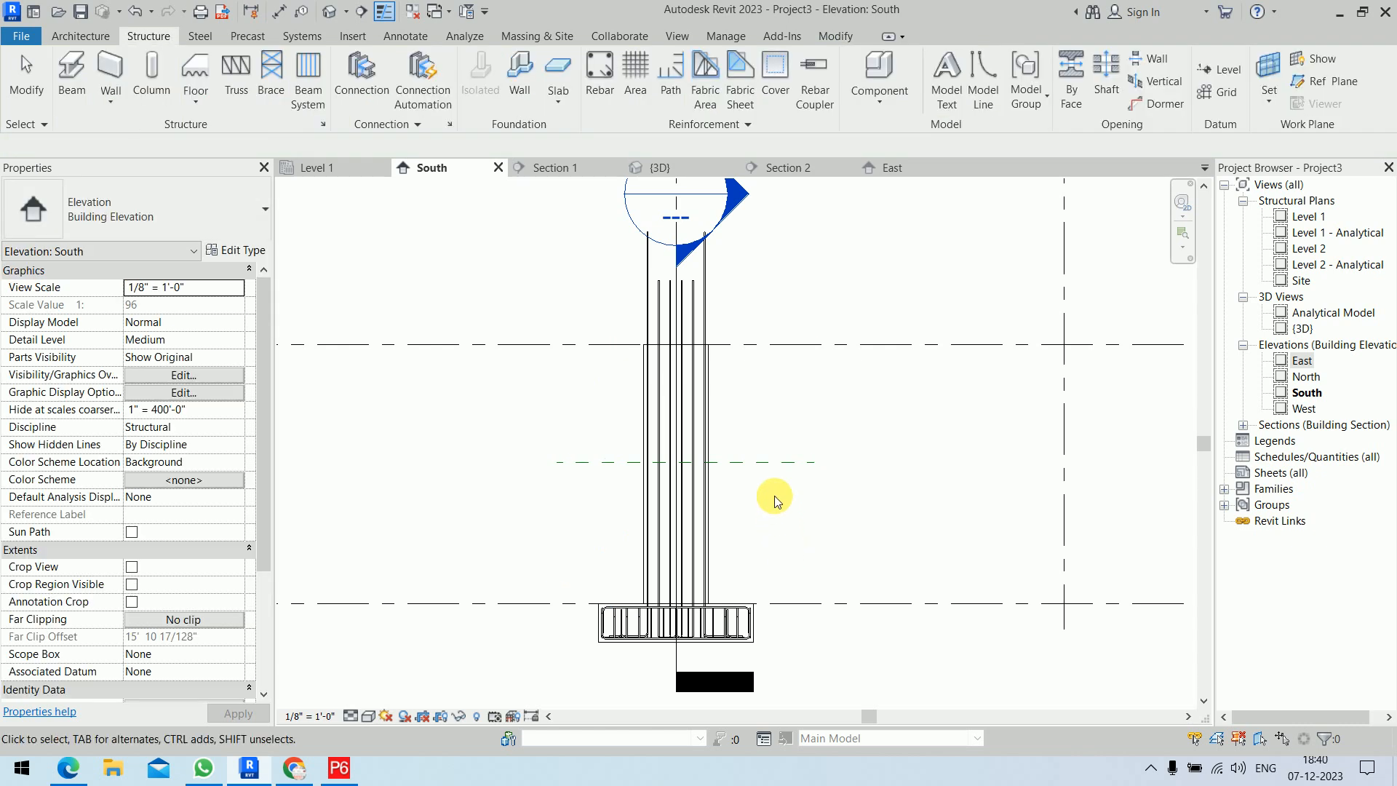
Name the new horizontal reference plane cl
left_click(767, 463)
left_click(775, 473)
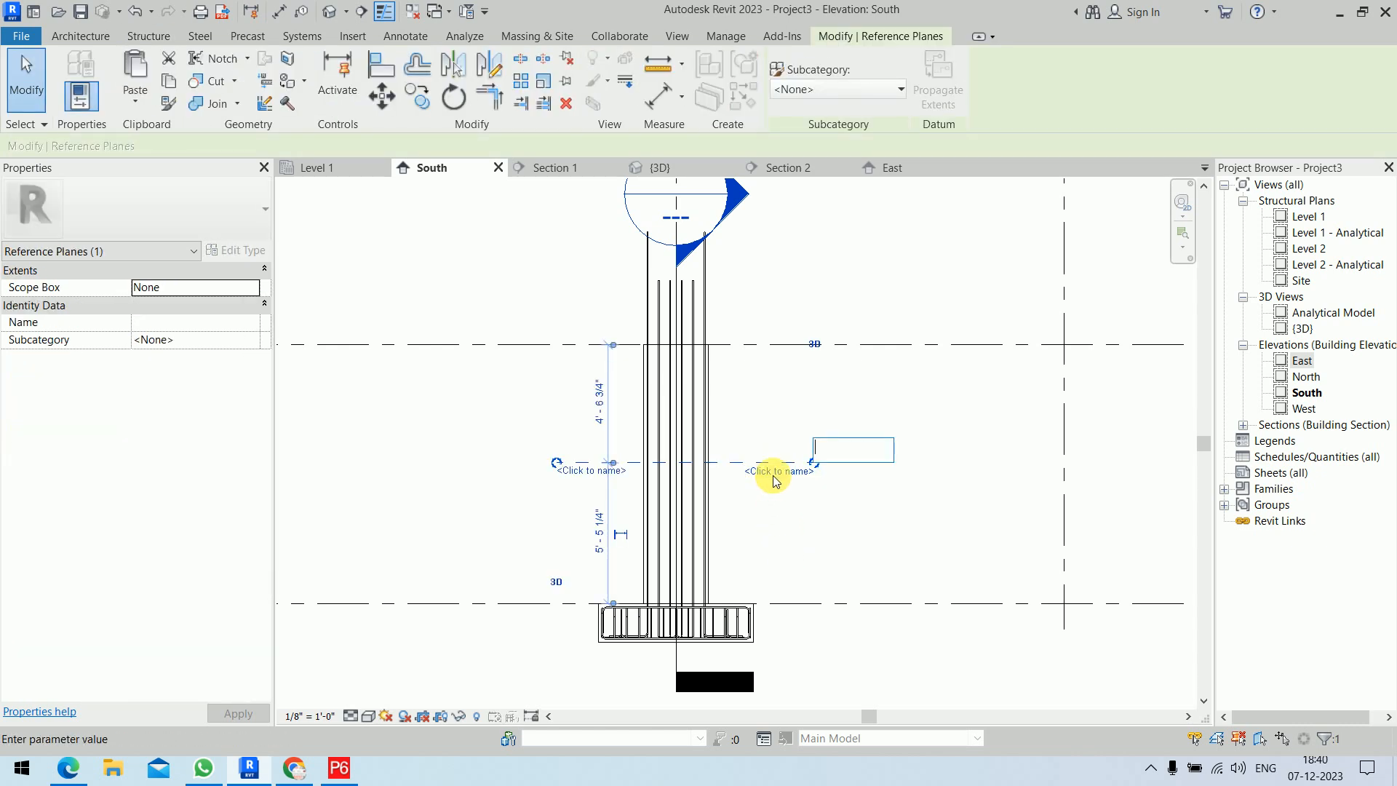
type("cl")
key("Return")
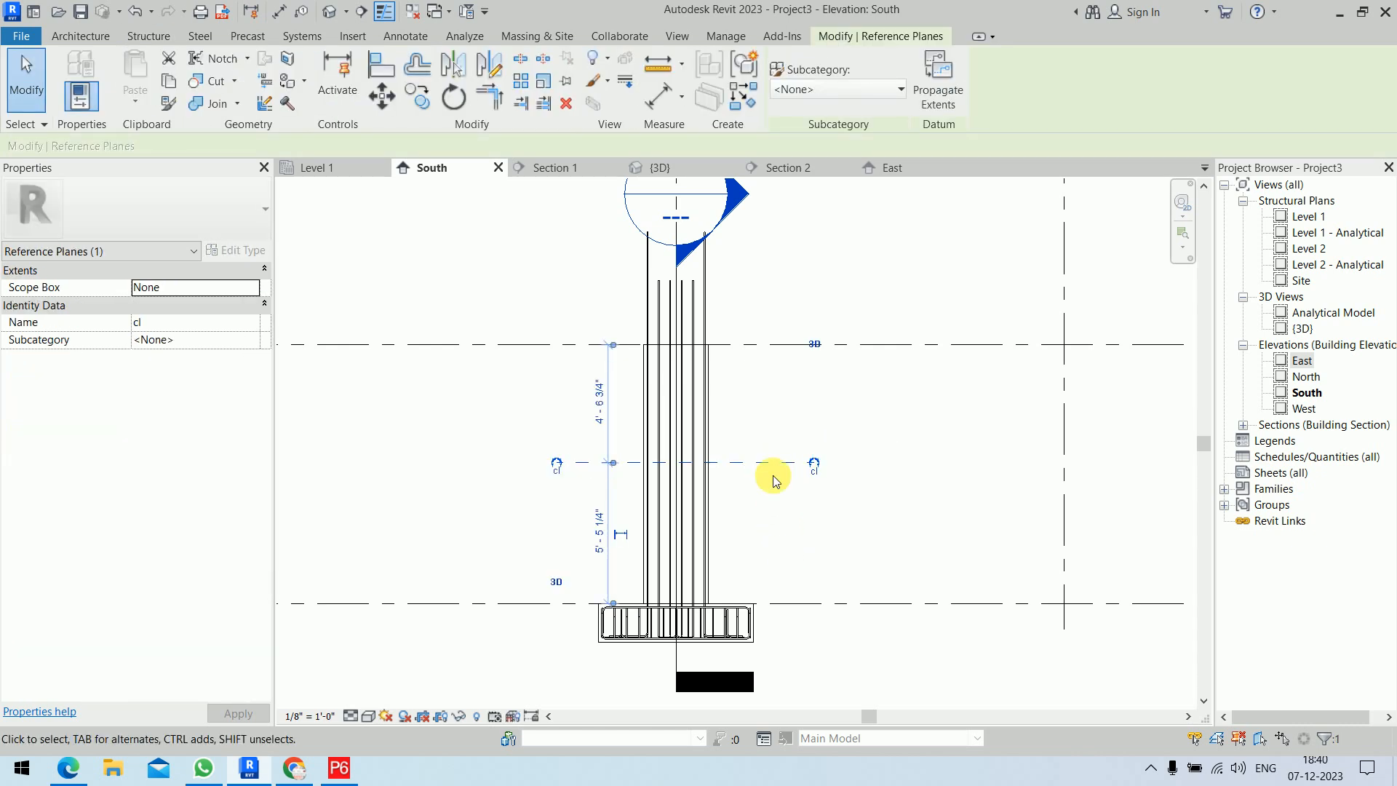
left_click(879, 521)
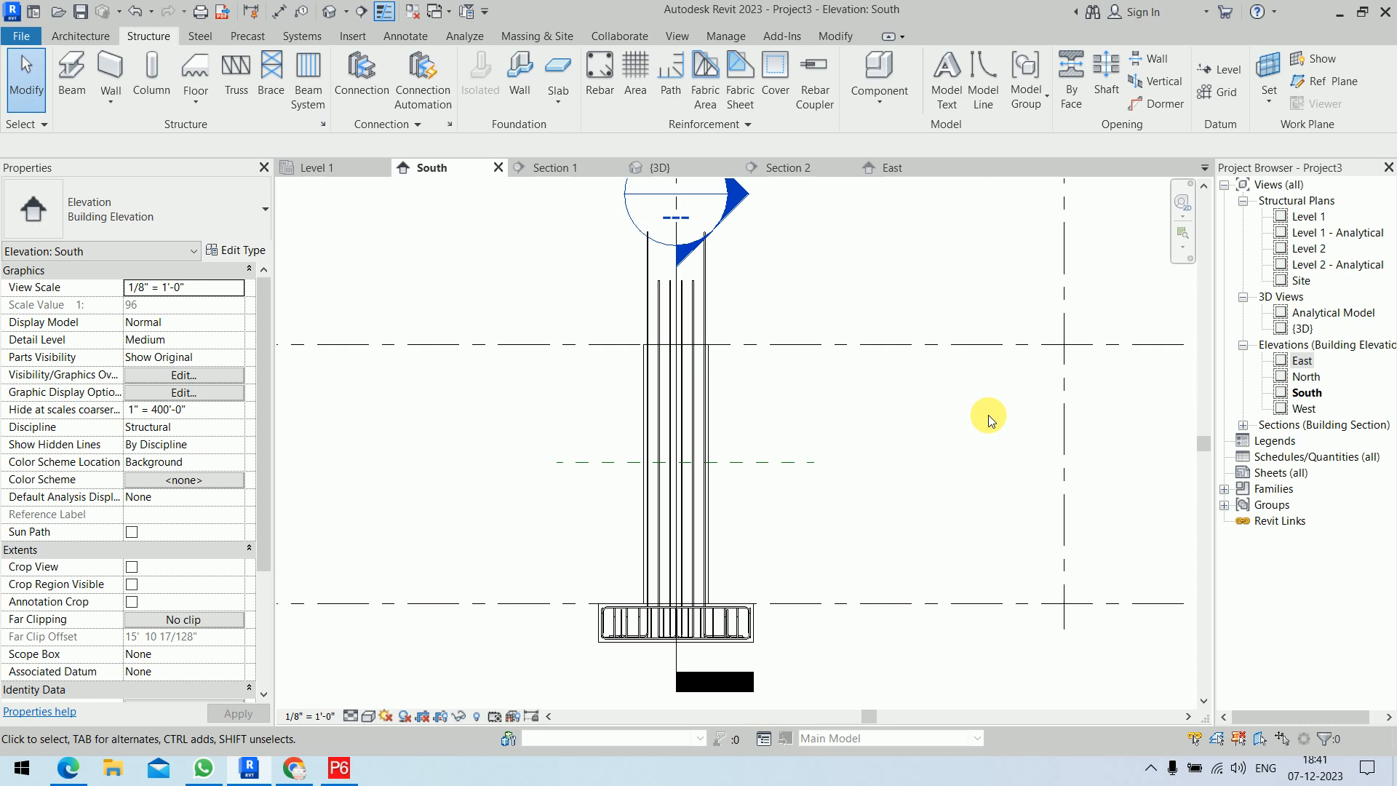
Set the cl reference plane as the work plane and open the Level 1 structural plan for it
key("p")
key("p")
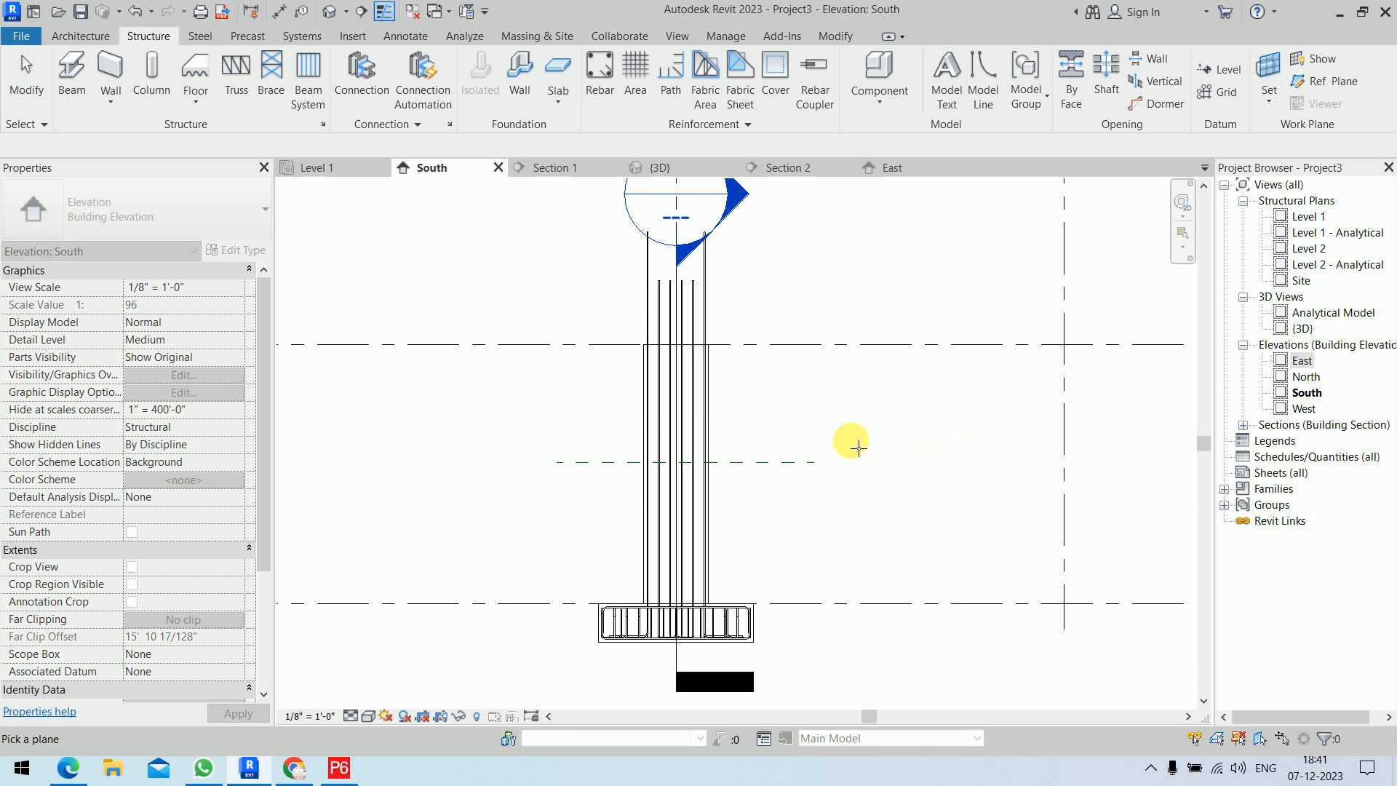
left_click(777, 462)
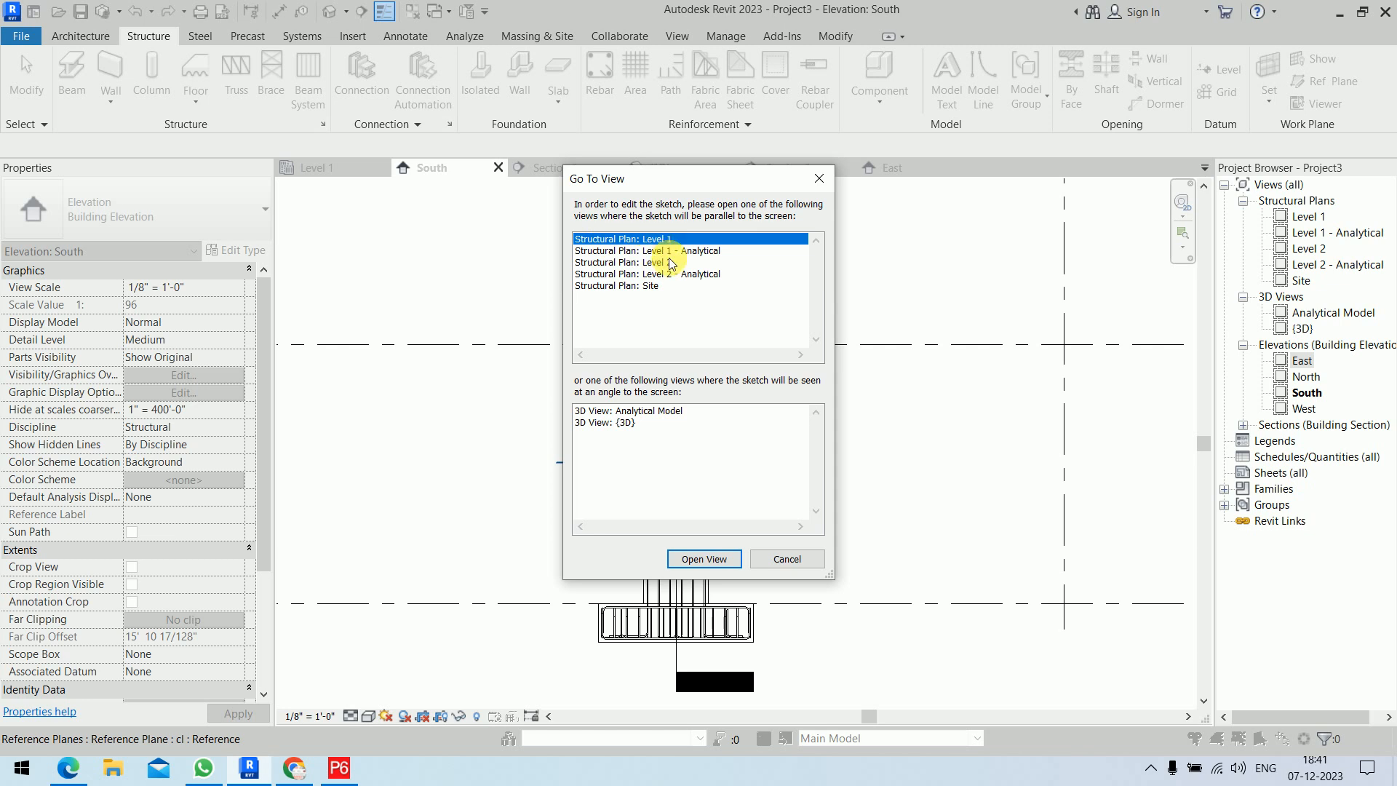
left_click(705, 558)
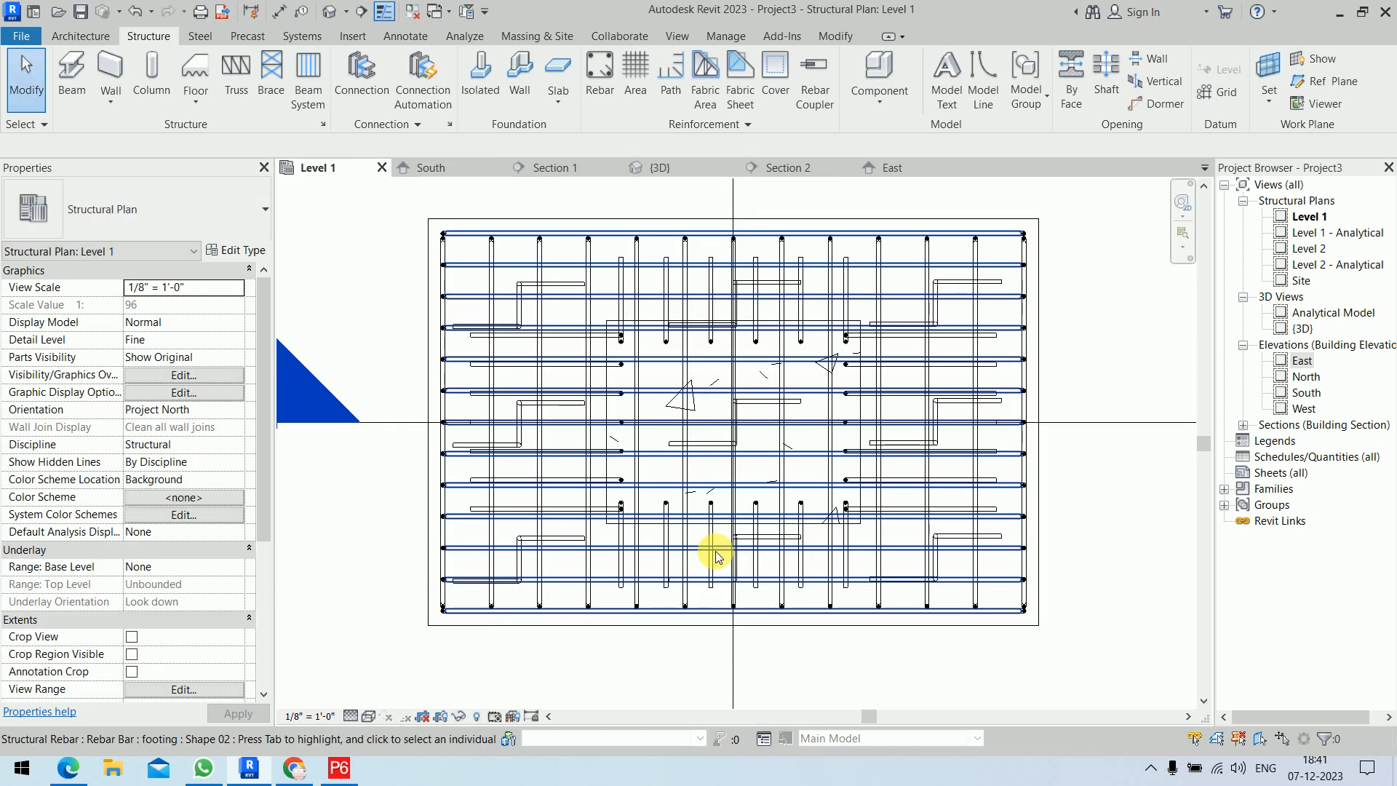
Set the bottom offset of the Level 1 plan's view range to 0' 0"
scroll(1045, 509, "up", 1)
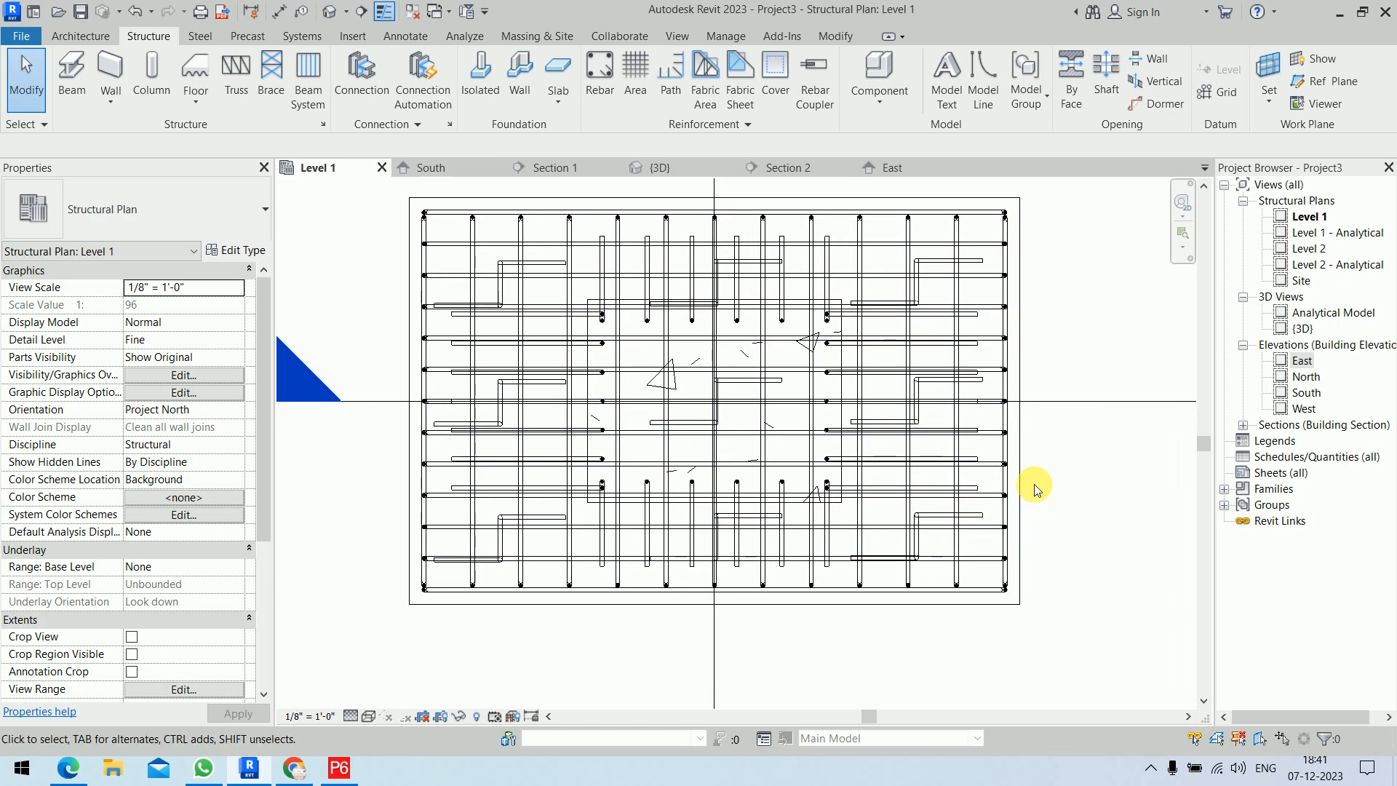
scroll(735, 362, "up", 3)
middle_click_drag(743, 361, 688, 348)
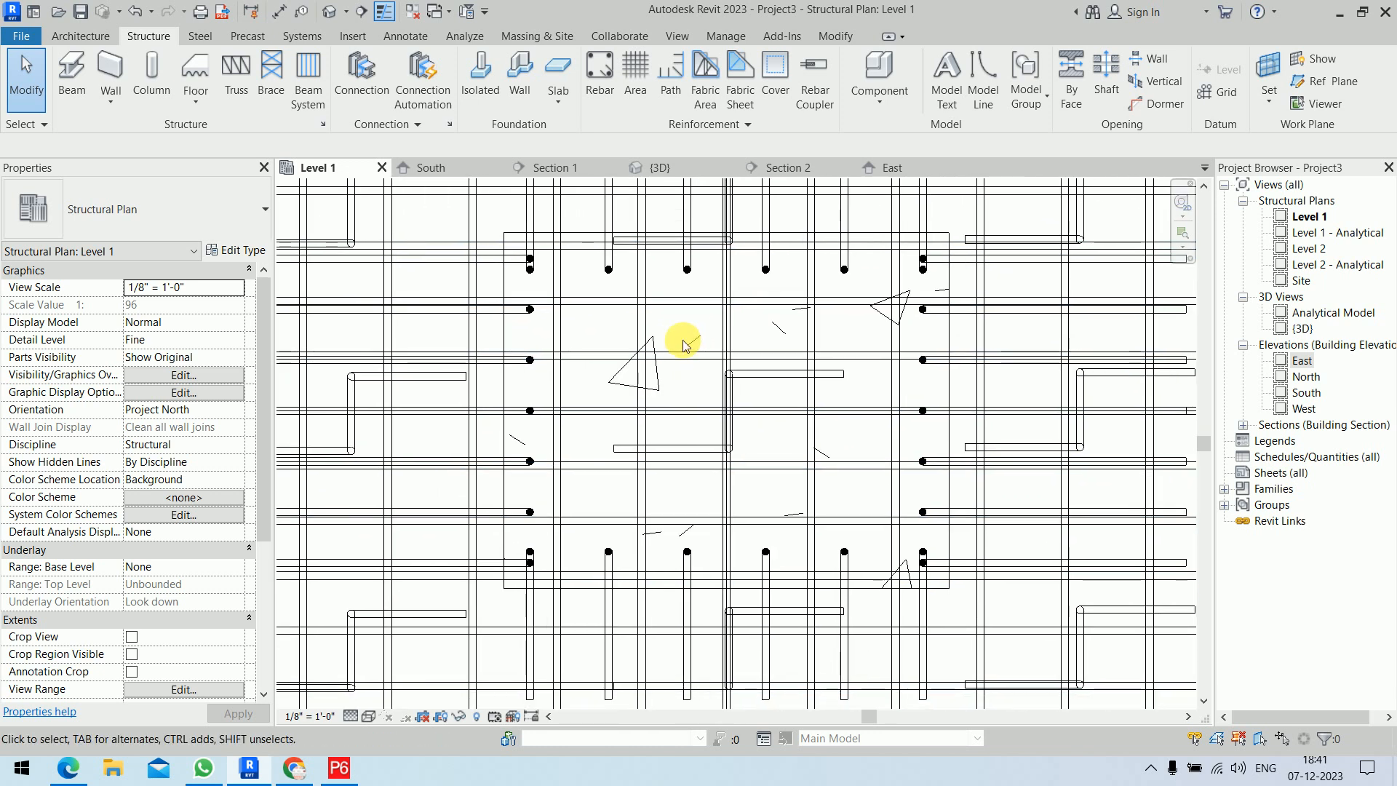
scroll(684, 346, "down", 2)
scroll(543, 428, "down", 2)
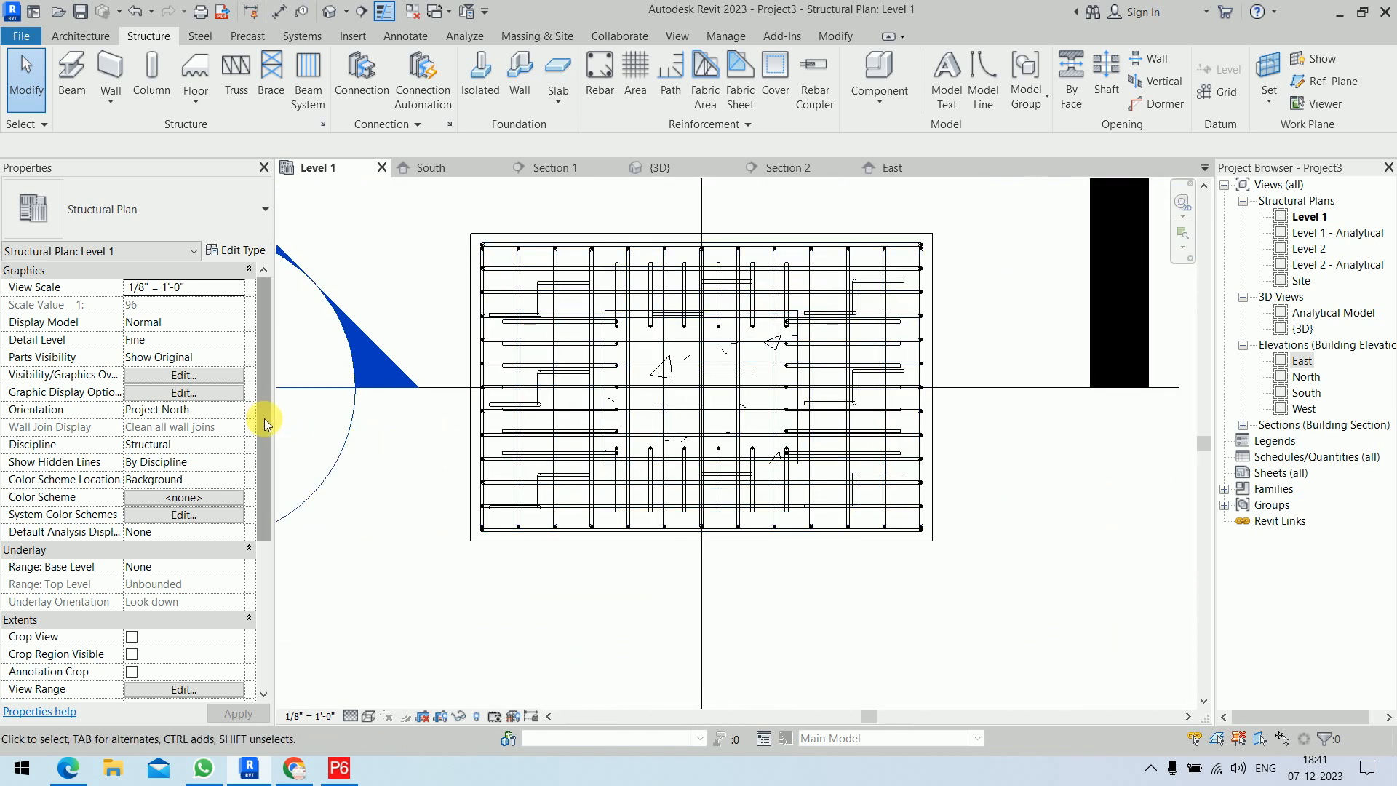
left_click_drag(265, 418, 268, 530)
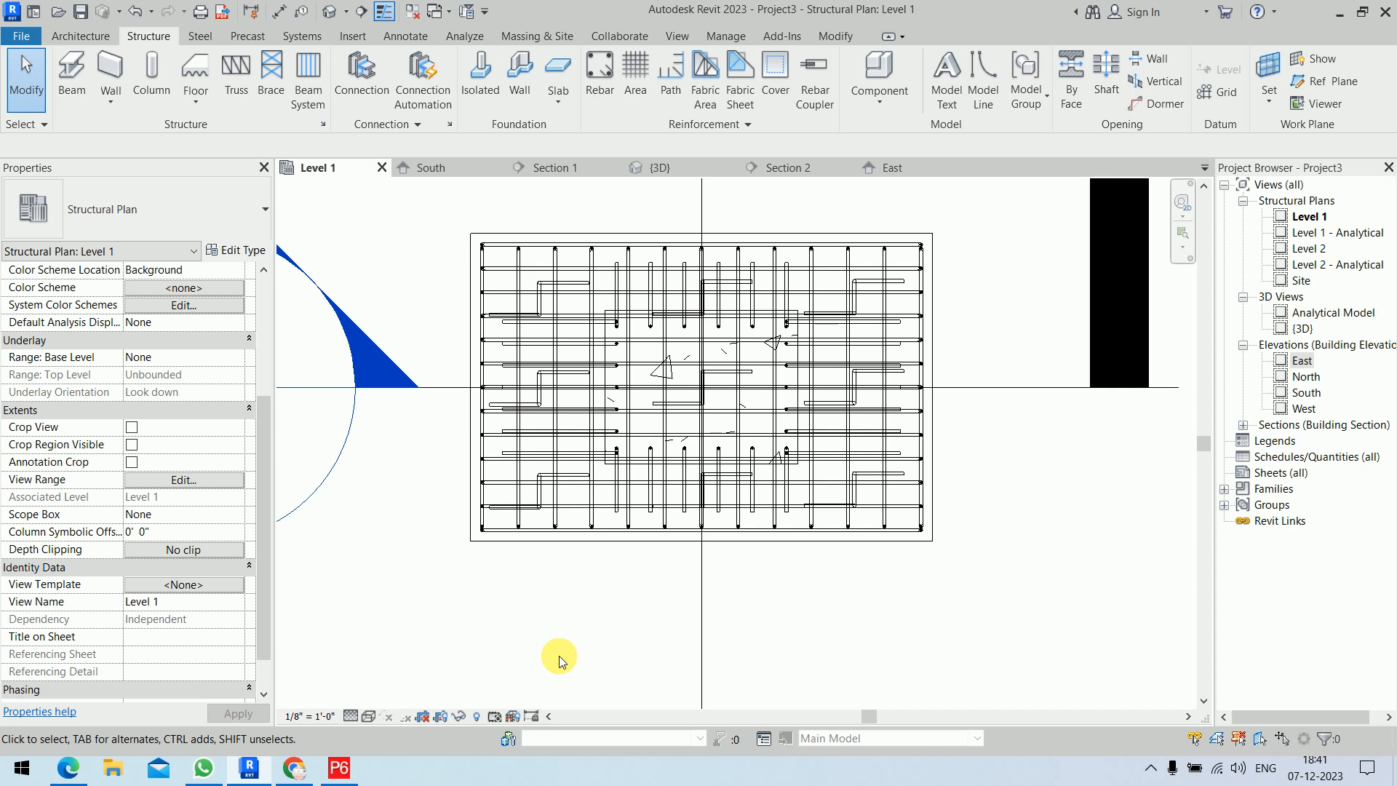
left_click(182, 480)
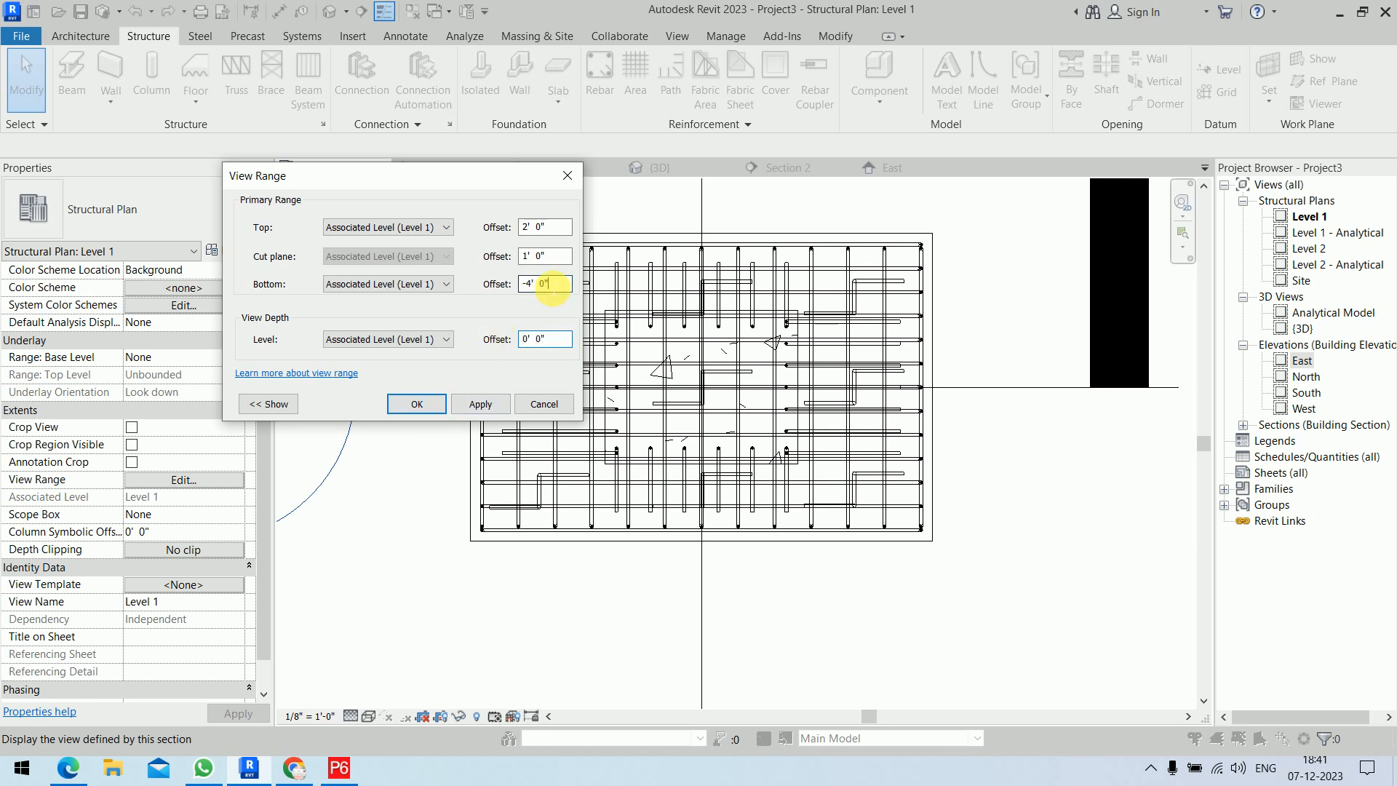
left_click(486, 402)
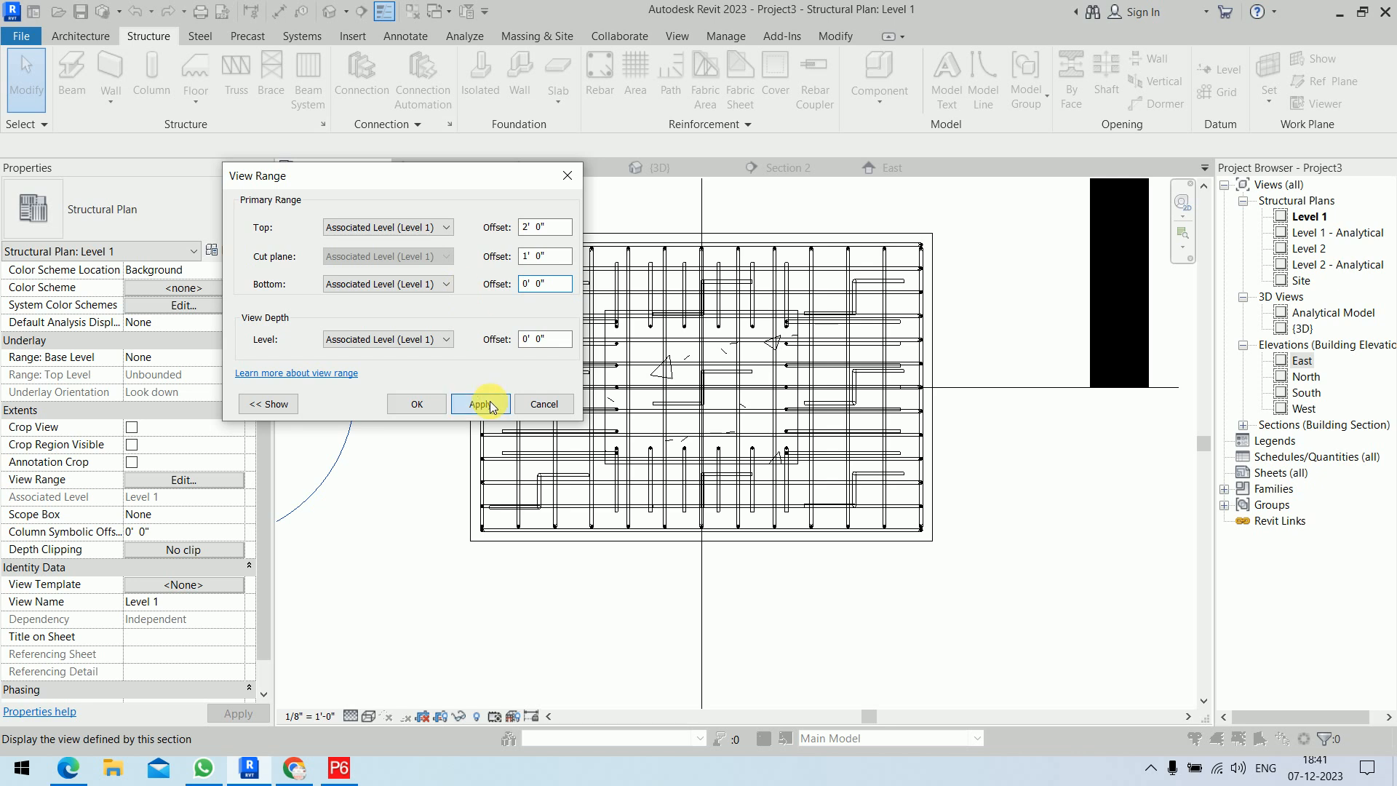
left_click(416, 403)
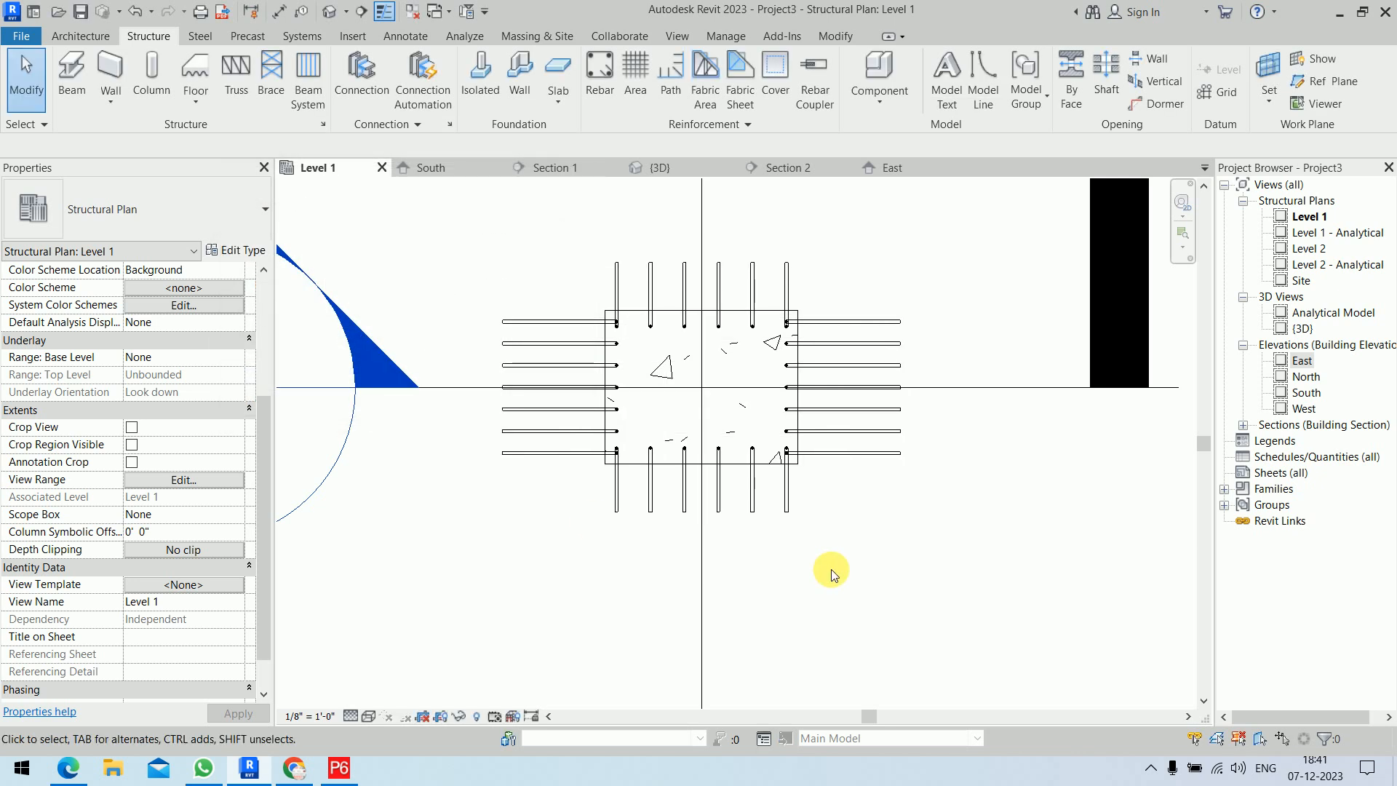
Place a single #4 closed tie of shape T1 in the column plan, using the far cover reference as placement plane
scroll(764, 371, "up", 3)
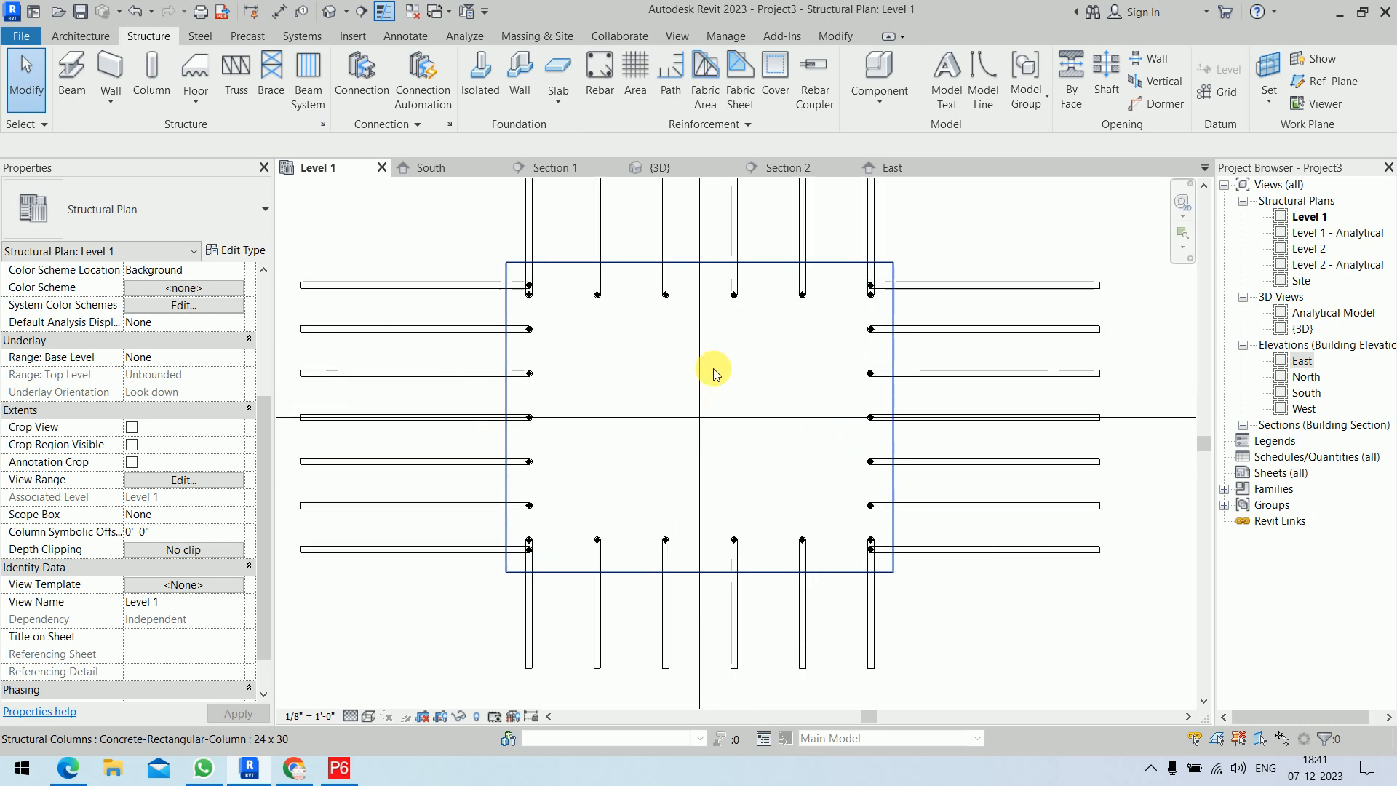
left_click(770, 263)
left_click(923, 102)
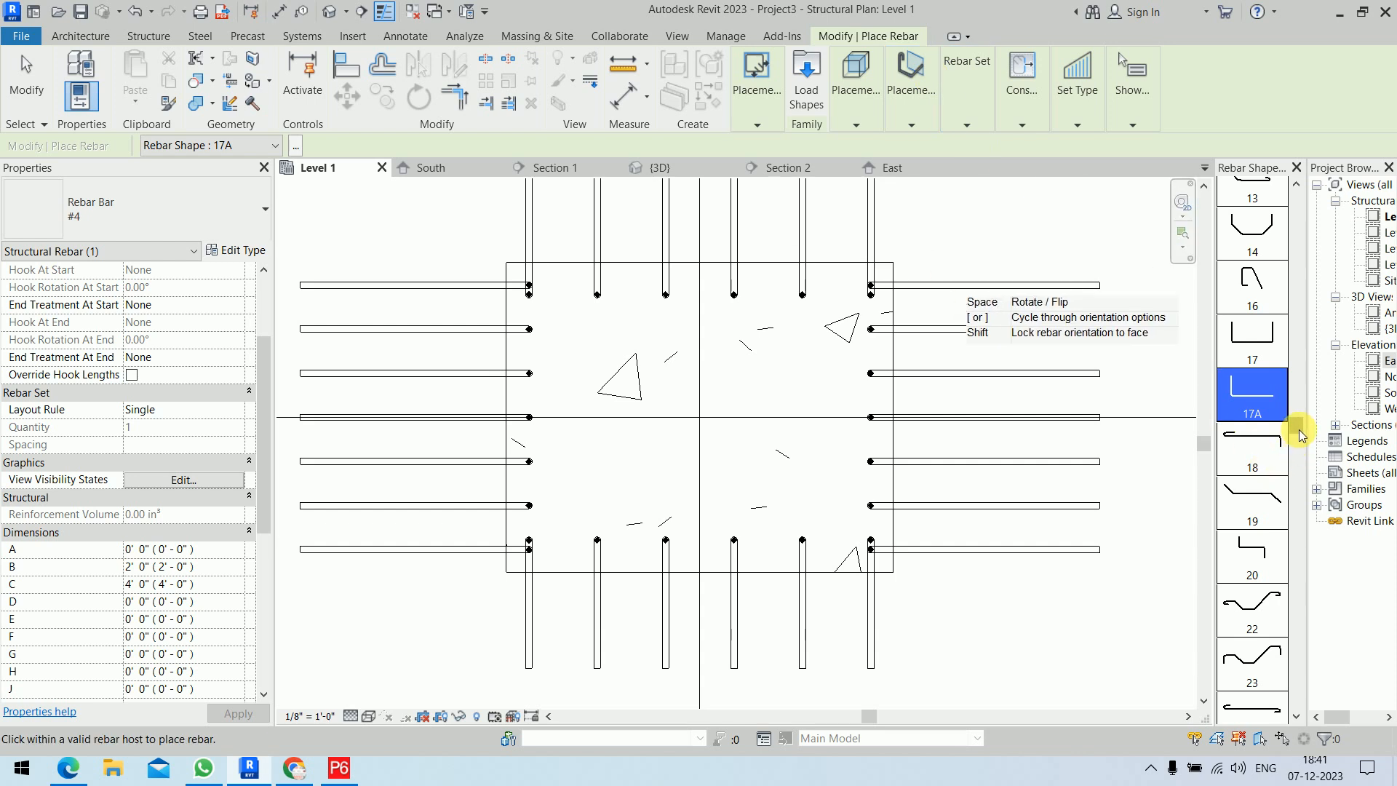
left_click_drag(1296, 425, 1292, 649)
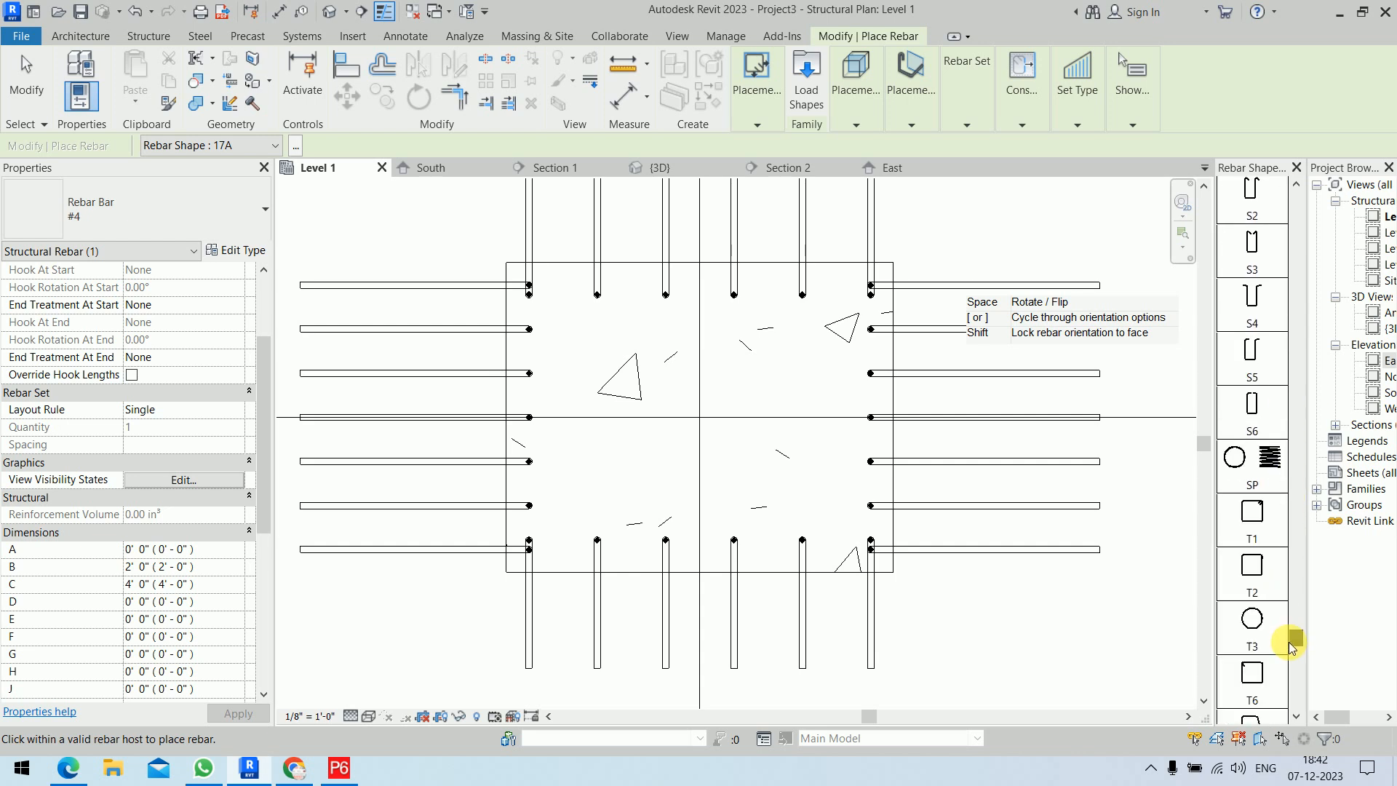
left_click(1254, 513)
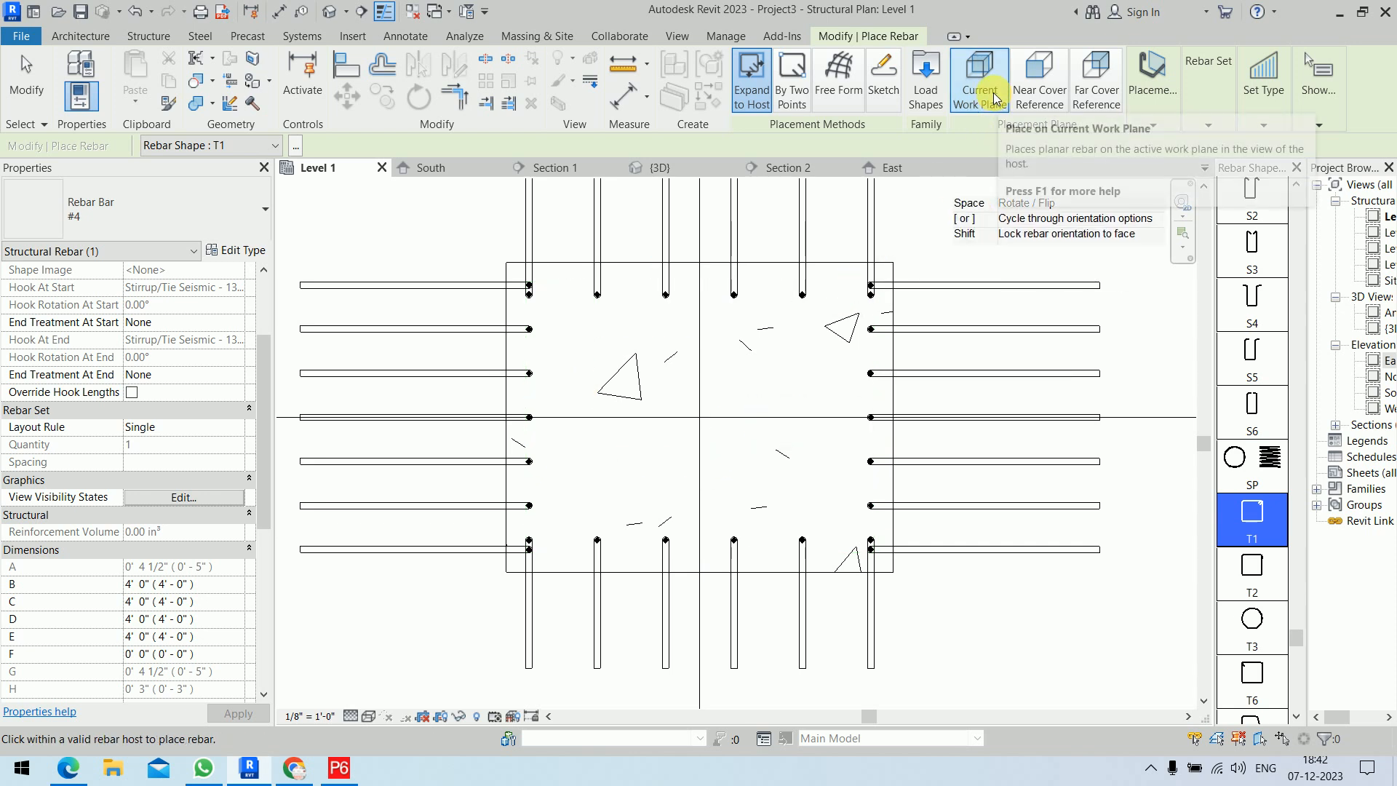
left_click(1168, 100)
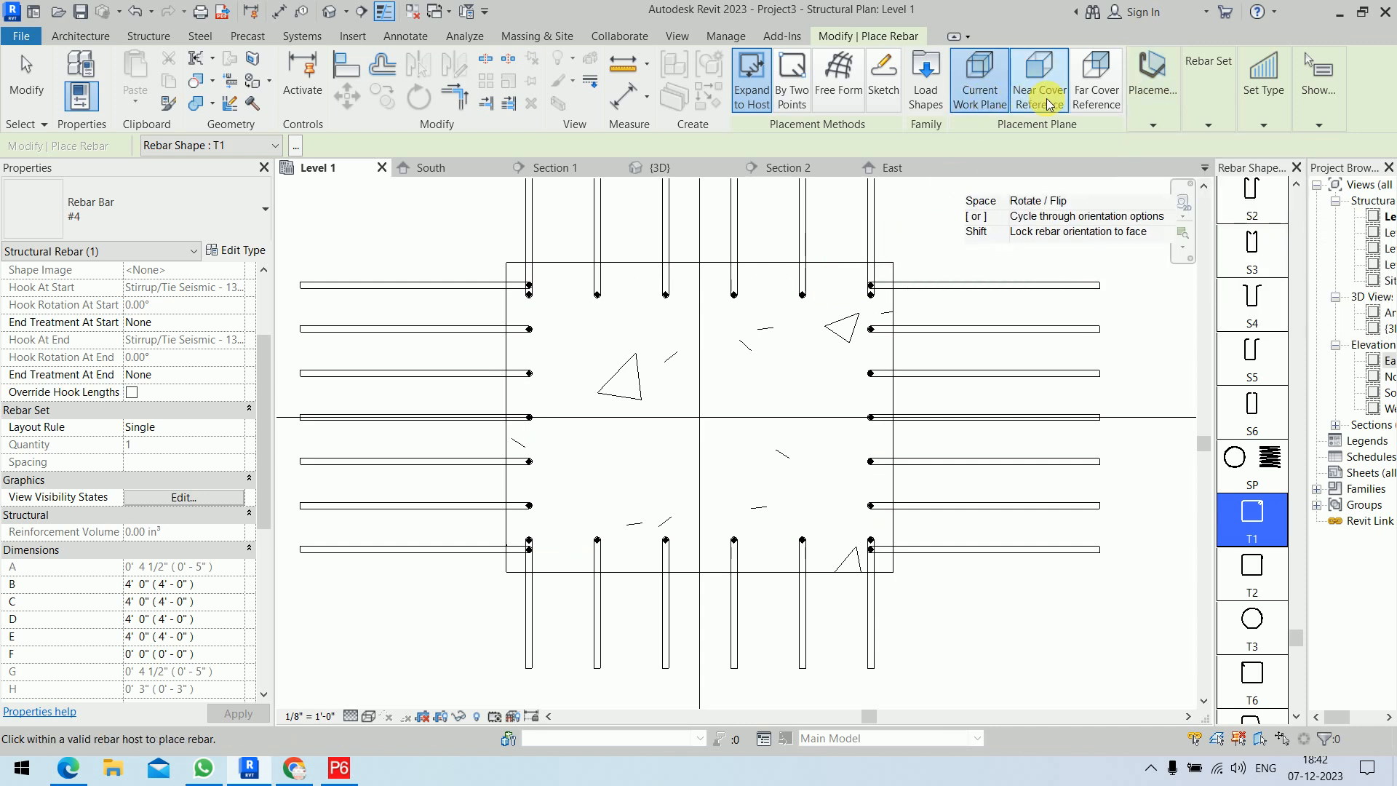
left_click(1097, 83)
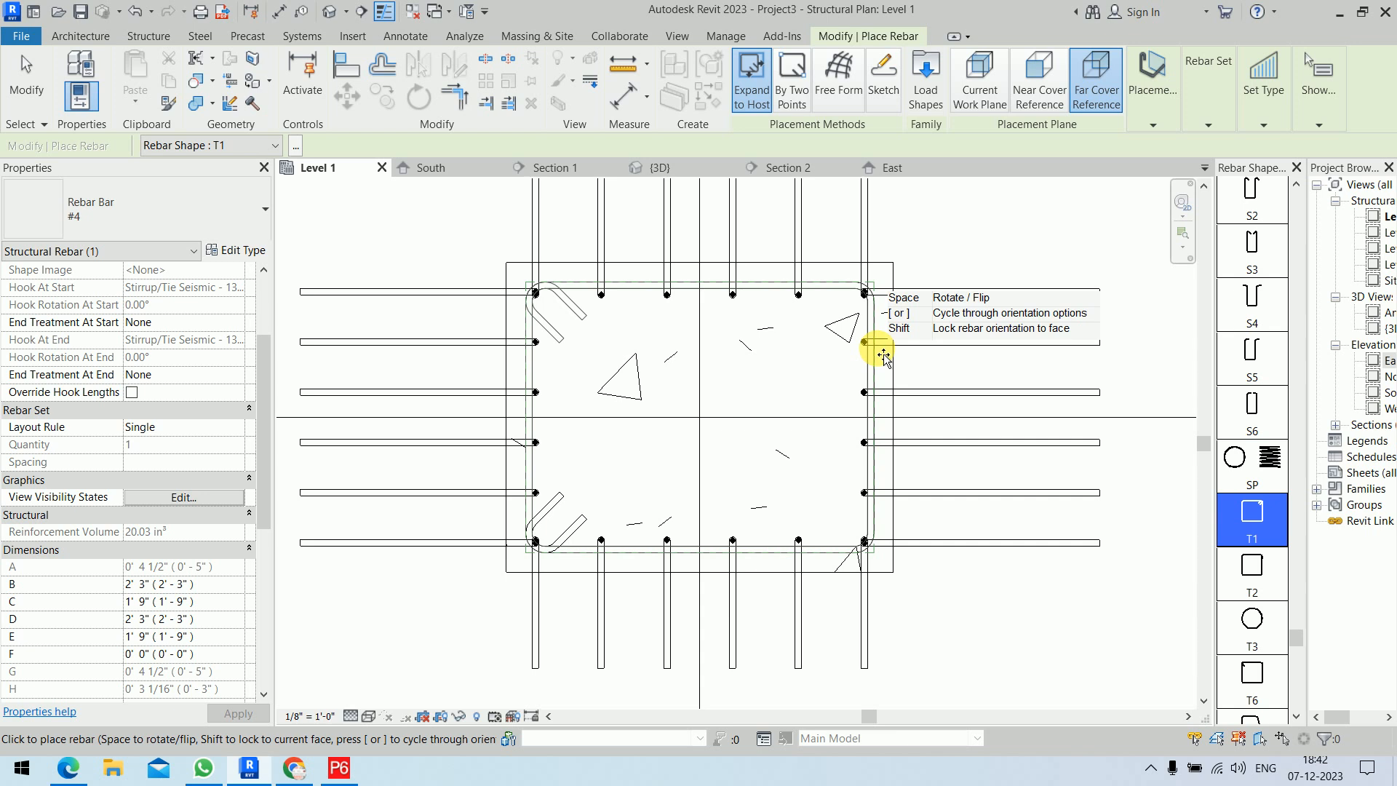
right_click(438, 234)
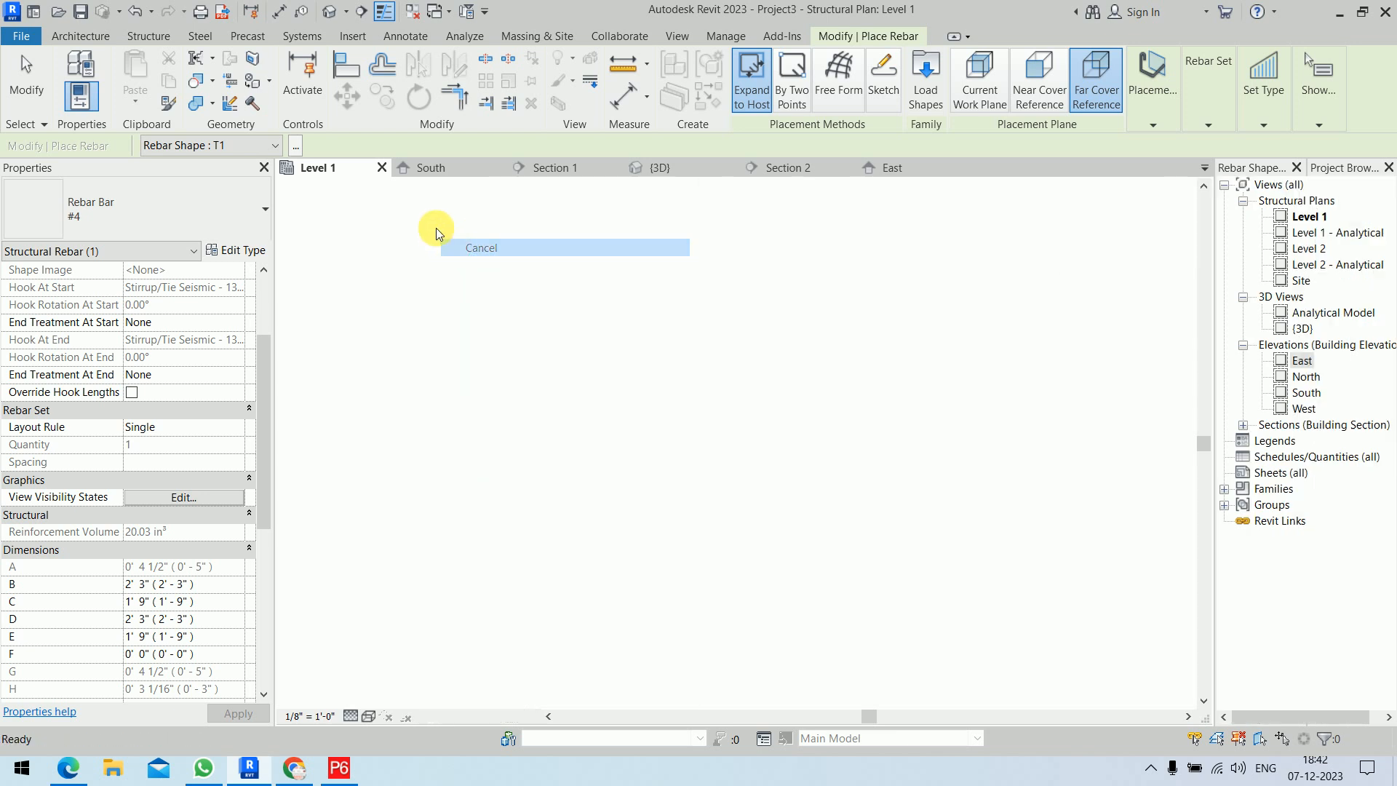
left_click(457, 247)
Move the overlapping vertical bar sets apart at the column's upper-left corner so both sit inside the tie bend
scroll(535, 281, "up", 5)
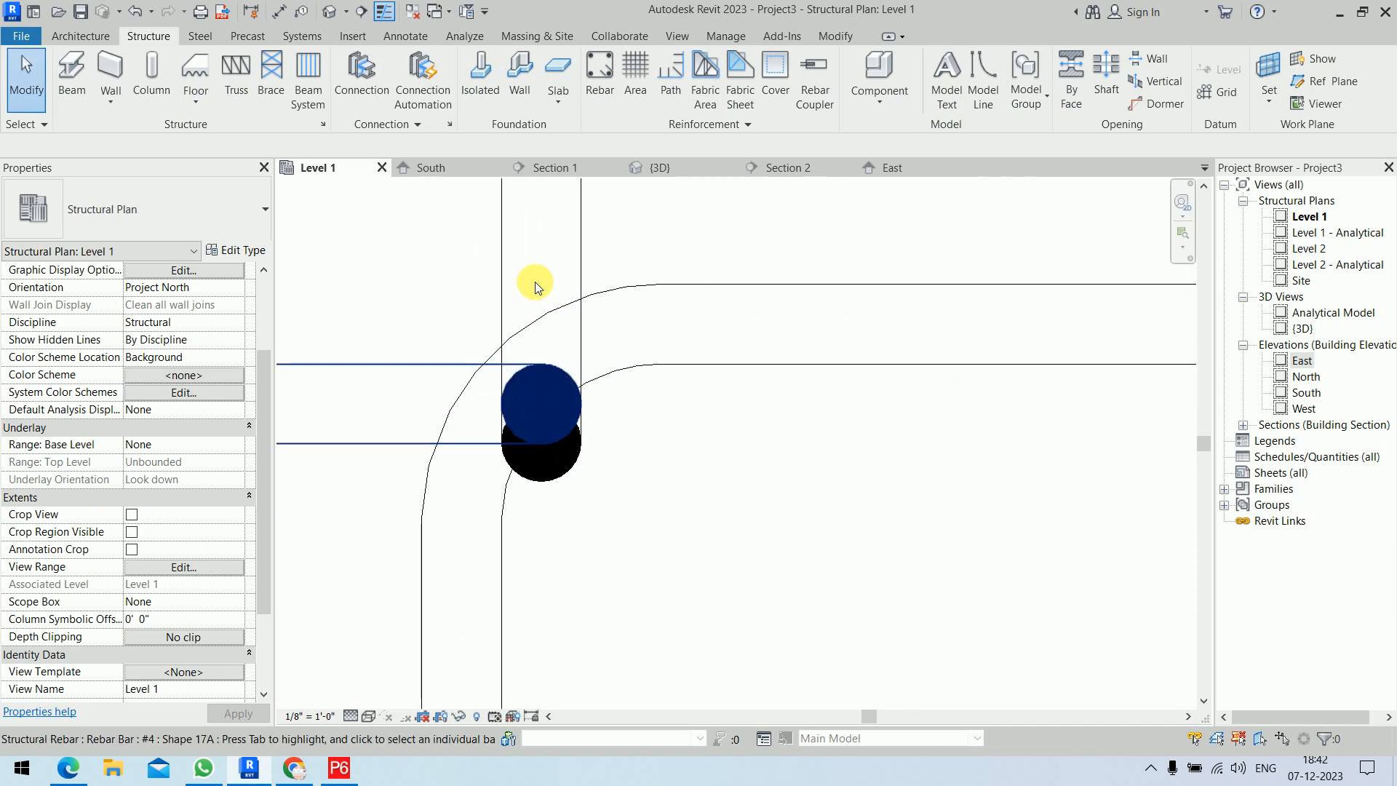
left_click(580, 244)
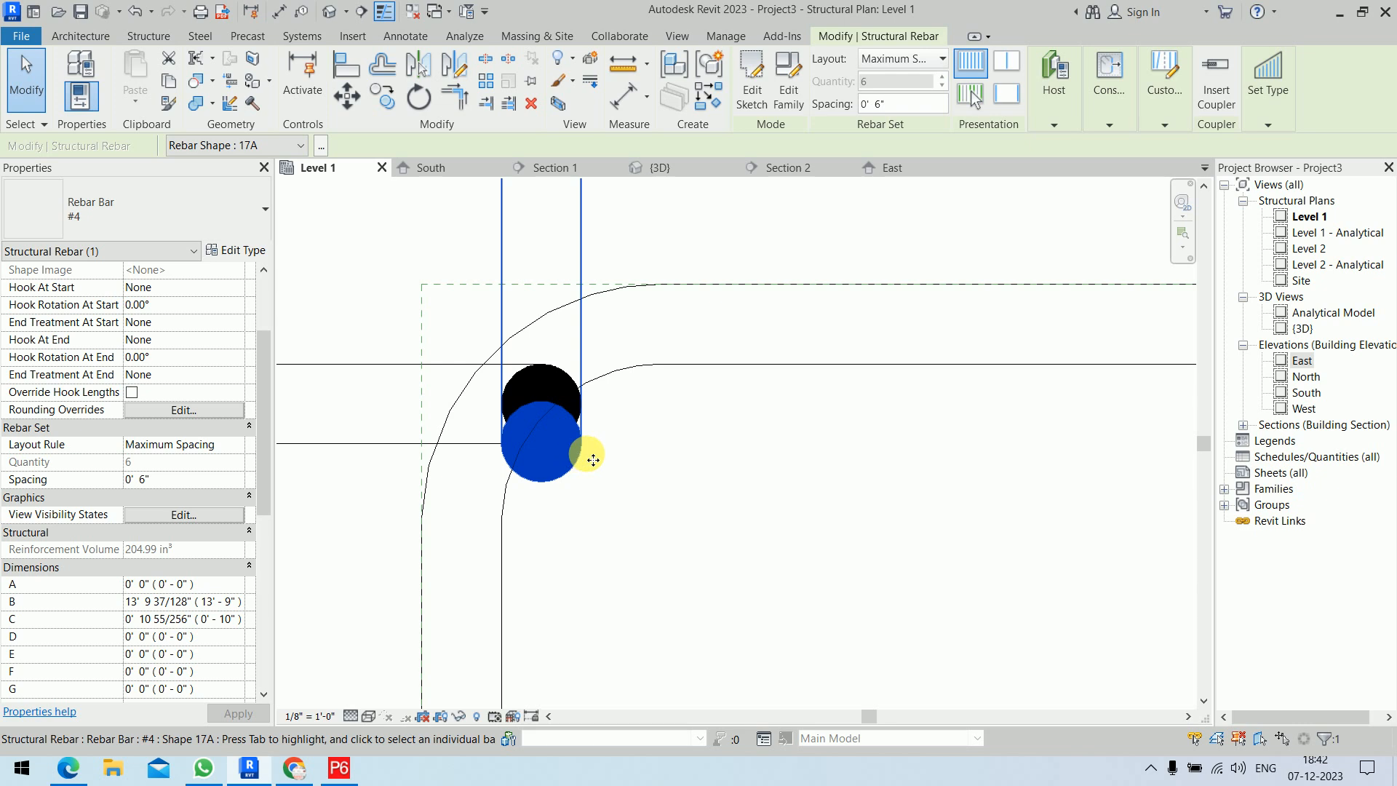
left_click_drag(593, 459, 660, 430)
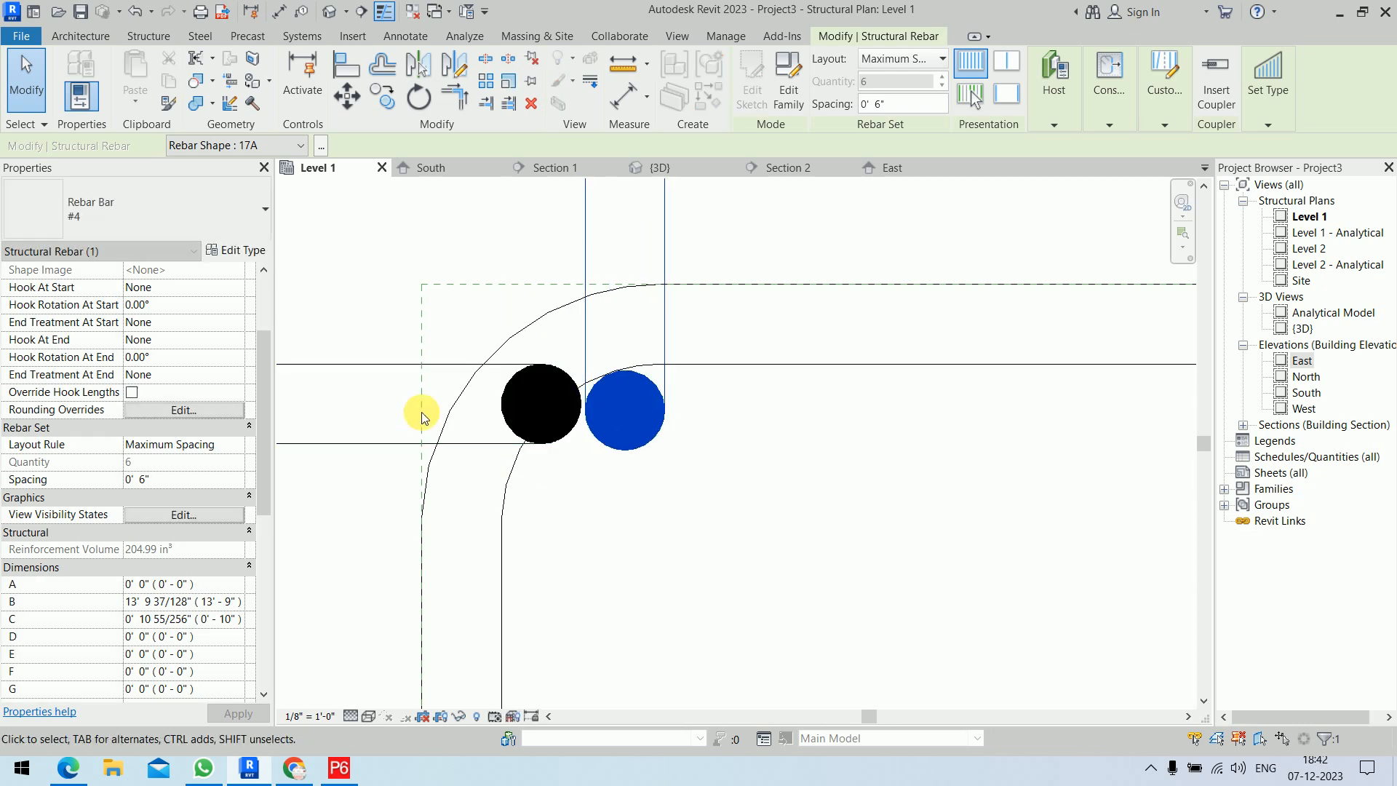
left_click(512, 374)
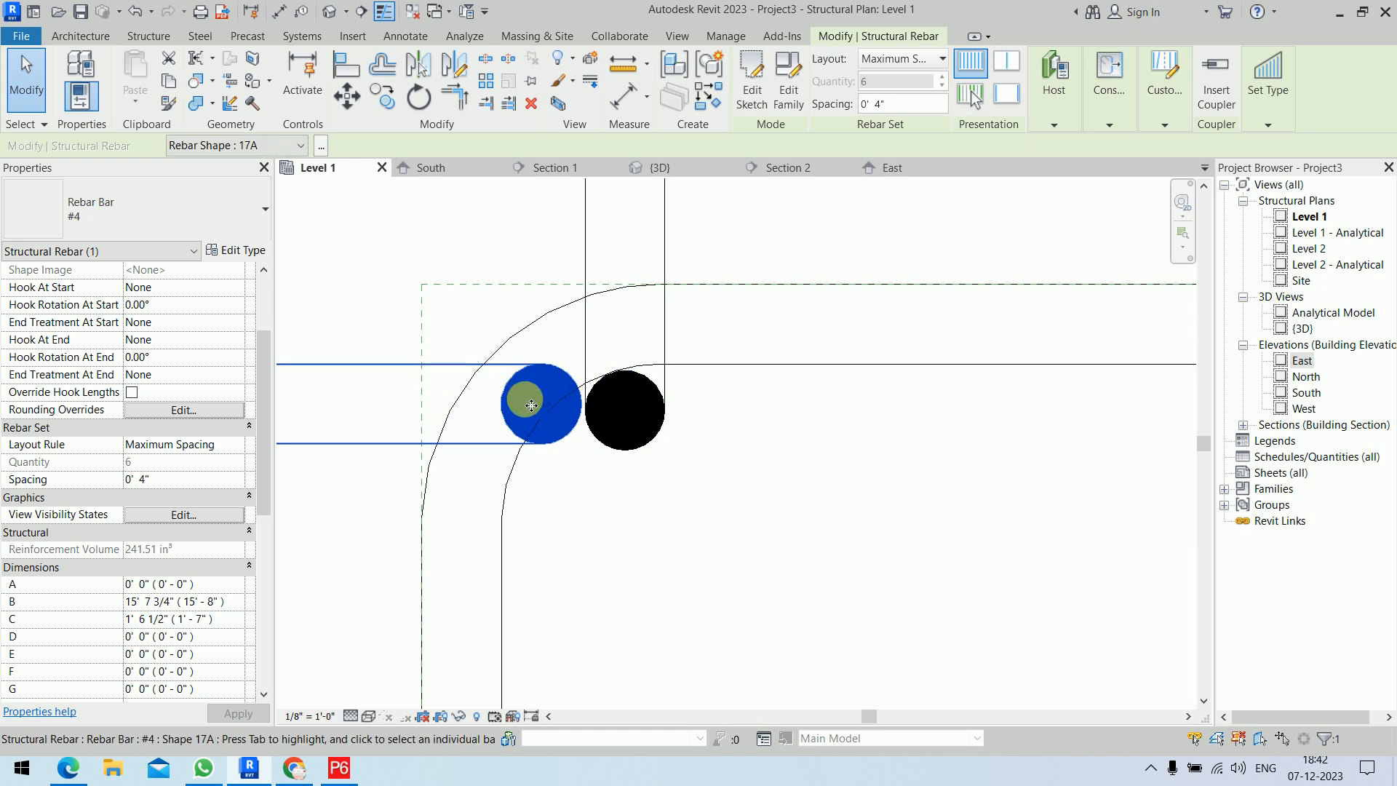
left_click_drag(531, 405, 537, 456)
left_click(451, 269)
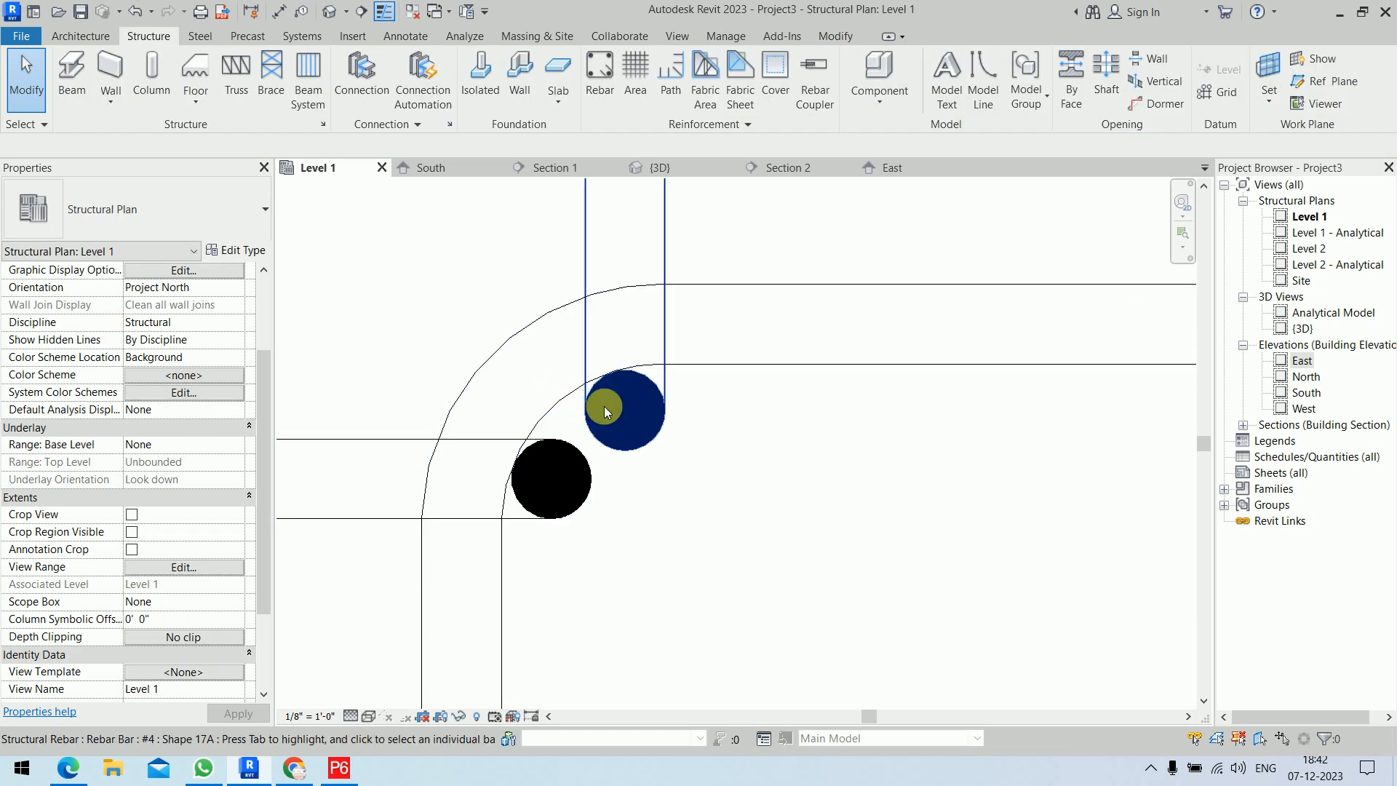
Separate the overlapping bar sets at the column's upper-right corner by shifting the right-side set down and the top set left
scroll(594, 428, "down", 5)
middle_click_drag(639, 457, 411, 349)
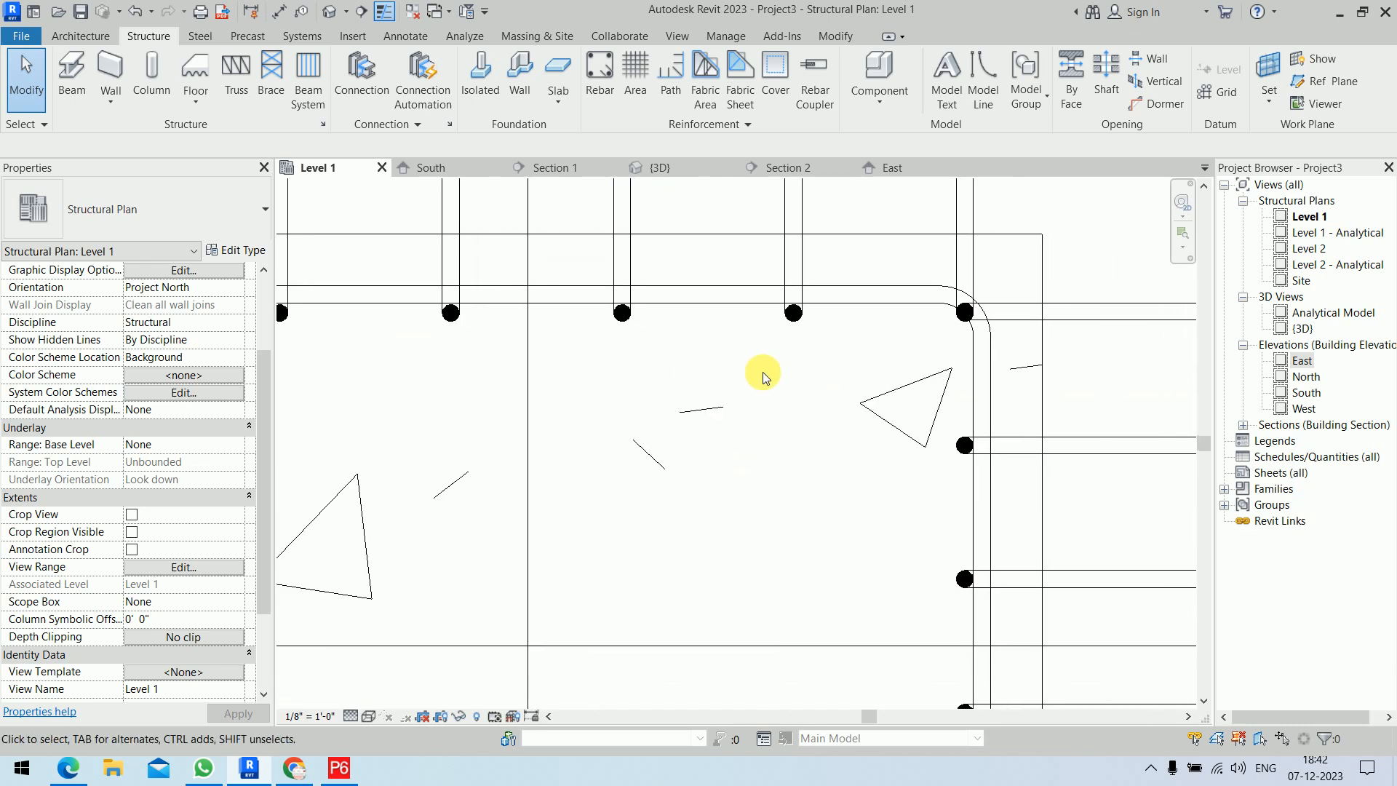
middle_click_drag(820, 362, 592, 433)
scroll(774, 393, "up", 5)
left_click(773, 396)
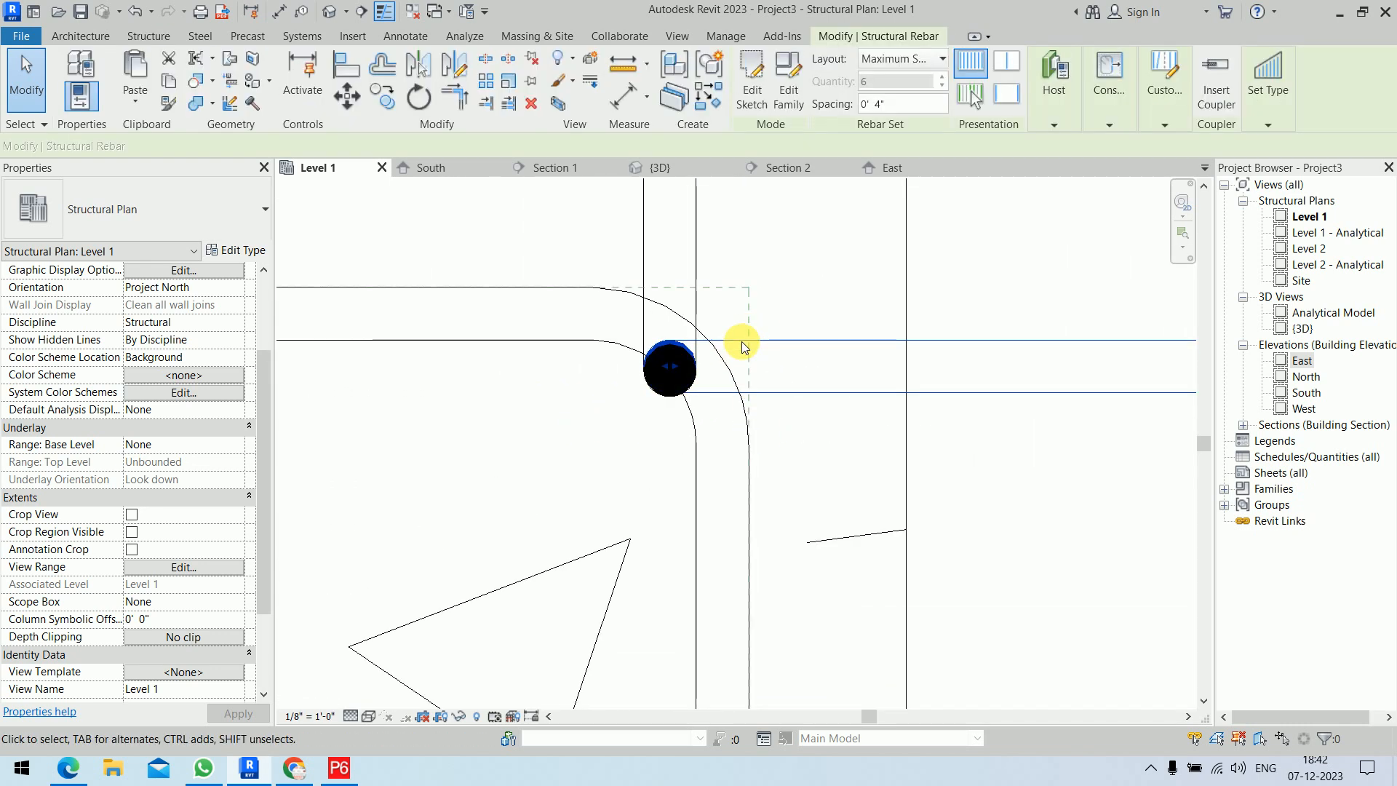
left_click_drag(746, 352, 745, 408)
left_click(989, 277)
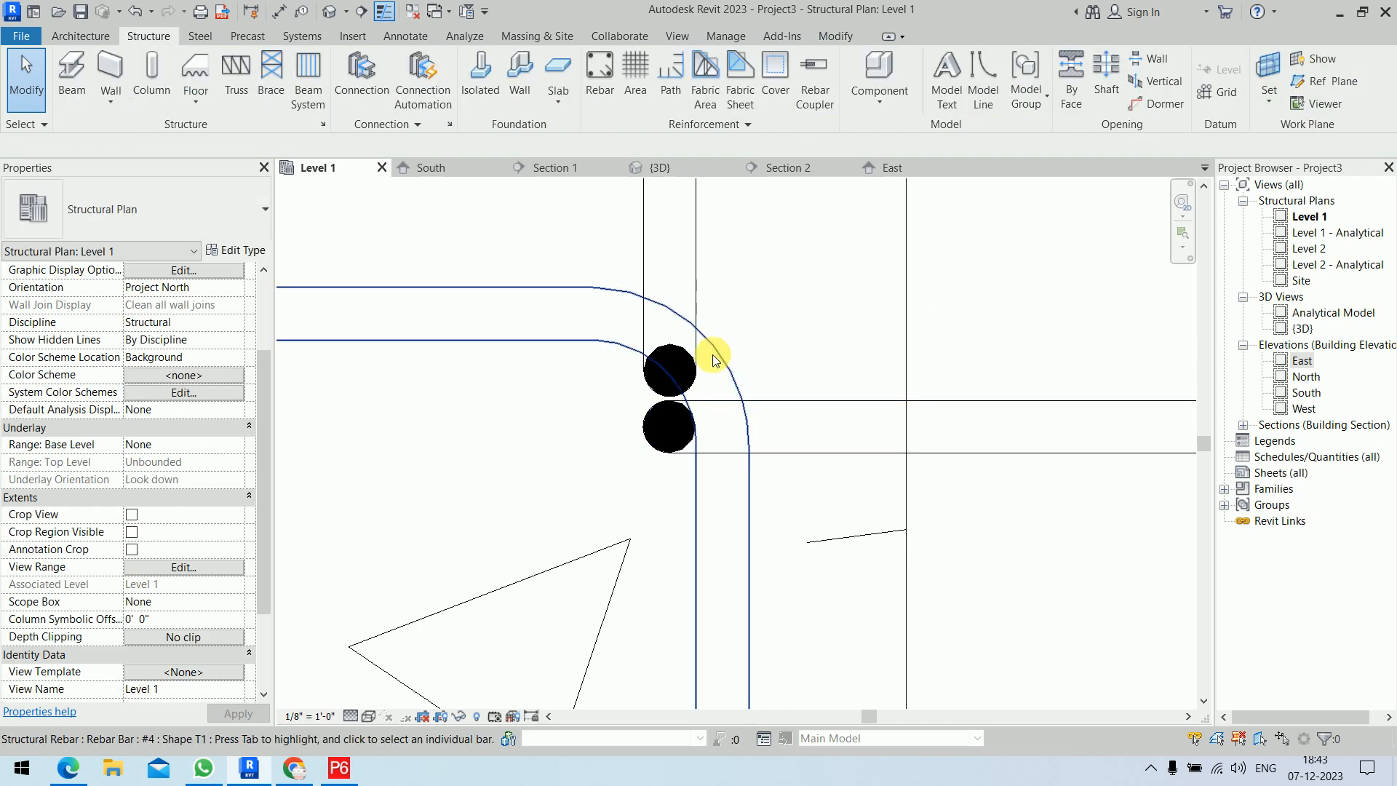
left_click(700, 302)
left_click_drag(680, 299, 655, 303)
Separate the overlapping bar sets at the column's lower-right corner, keeping both inside the tie
scroll(911, 312, "down", 6)
scroll(928, 422, "down", 2)
scroll(936, 405, "up", 8)
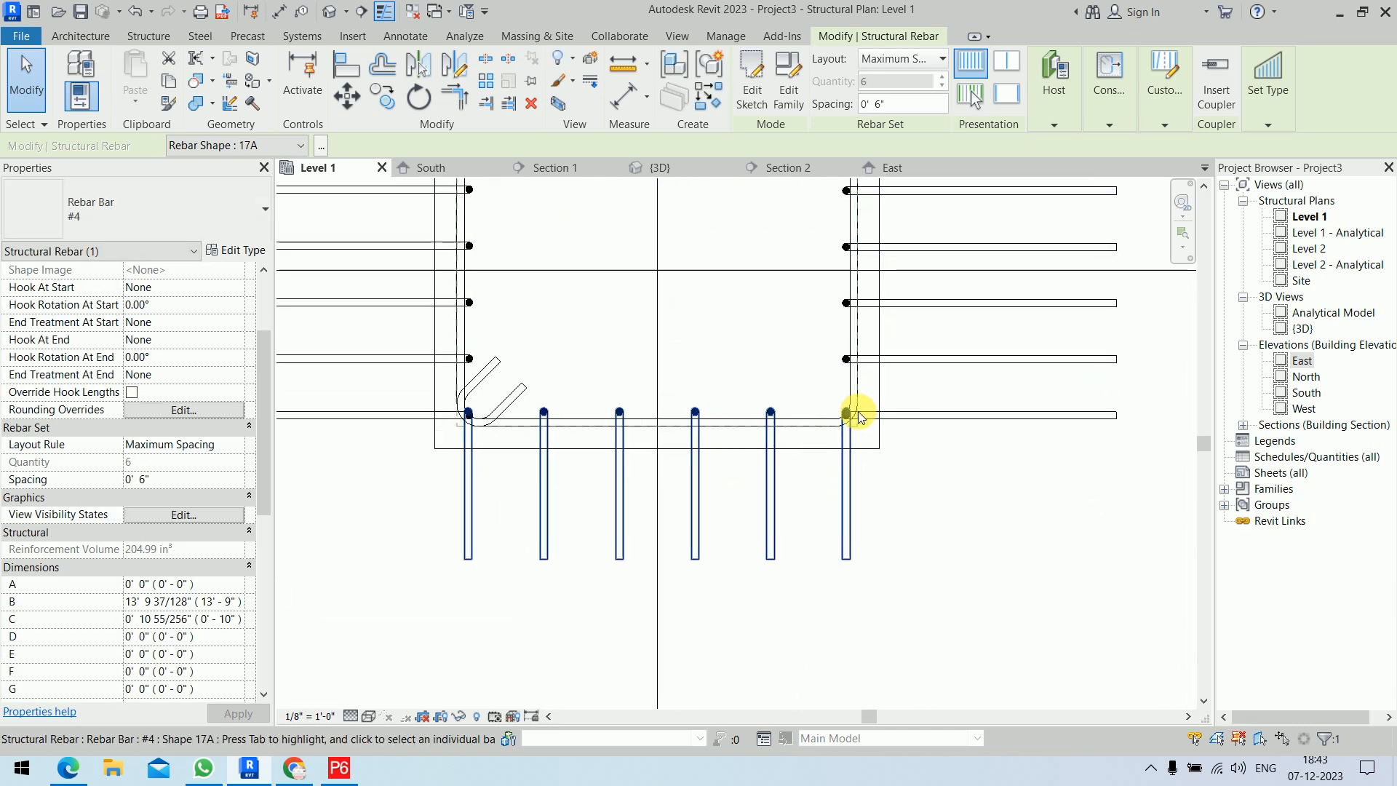
left_click_drag(1034, 438, 923, 345)
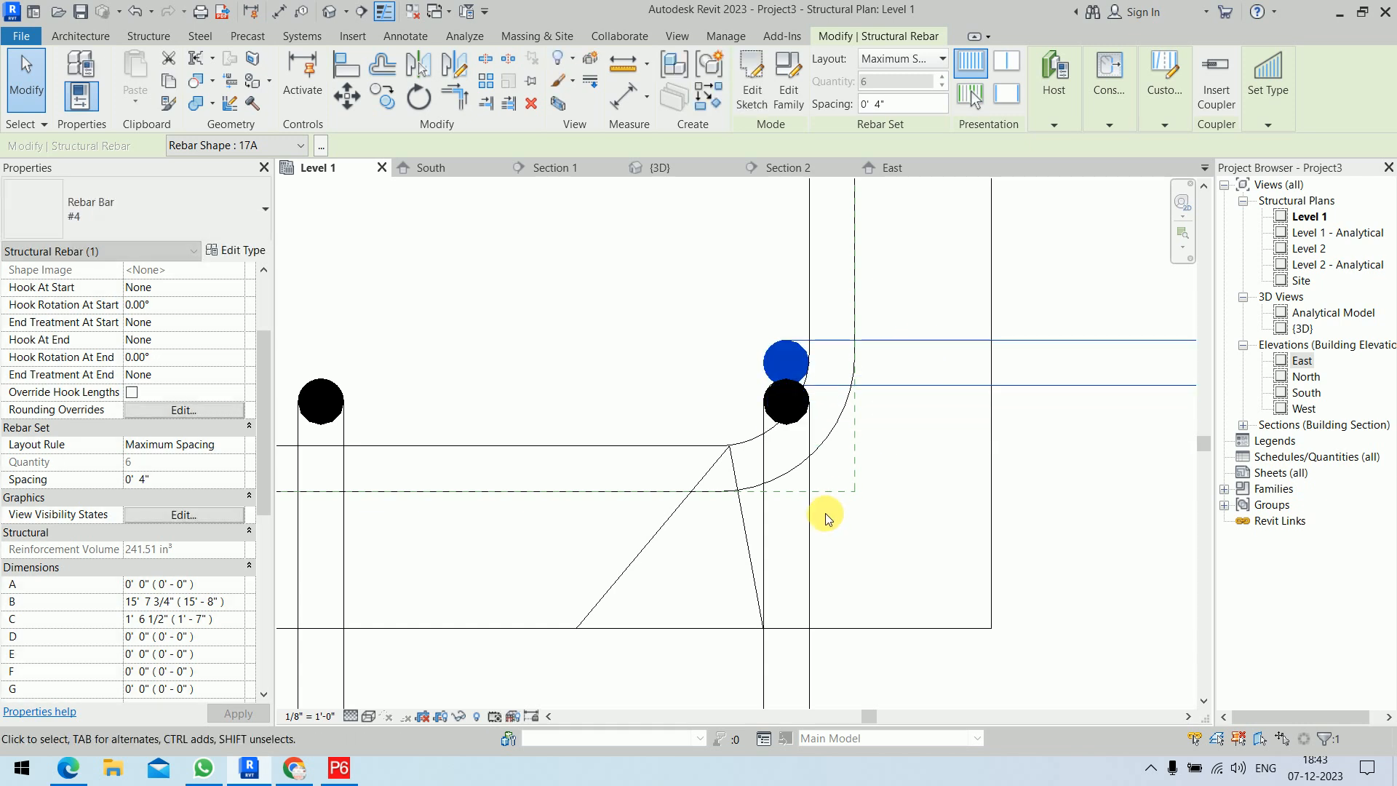
left_click_drag(808, 513, 789, 535)
scroll(876, 446, "down", 5)
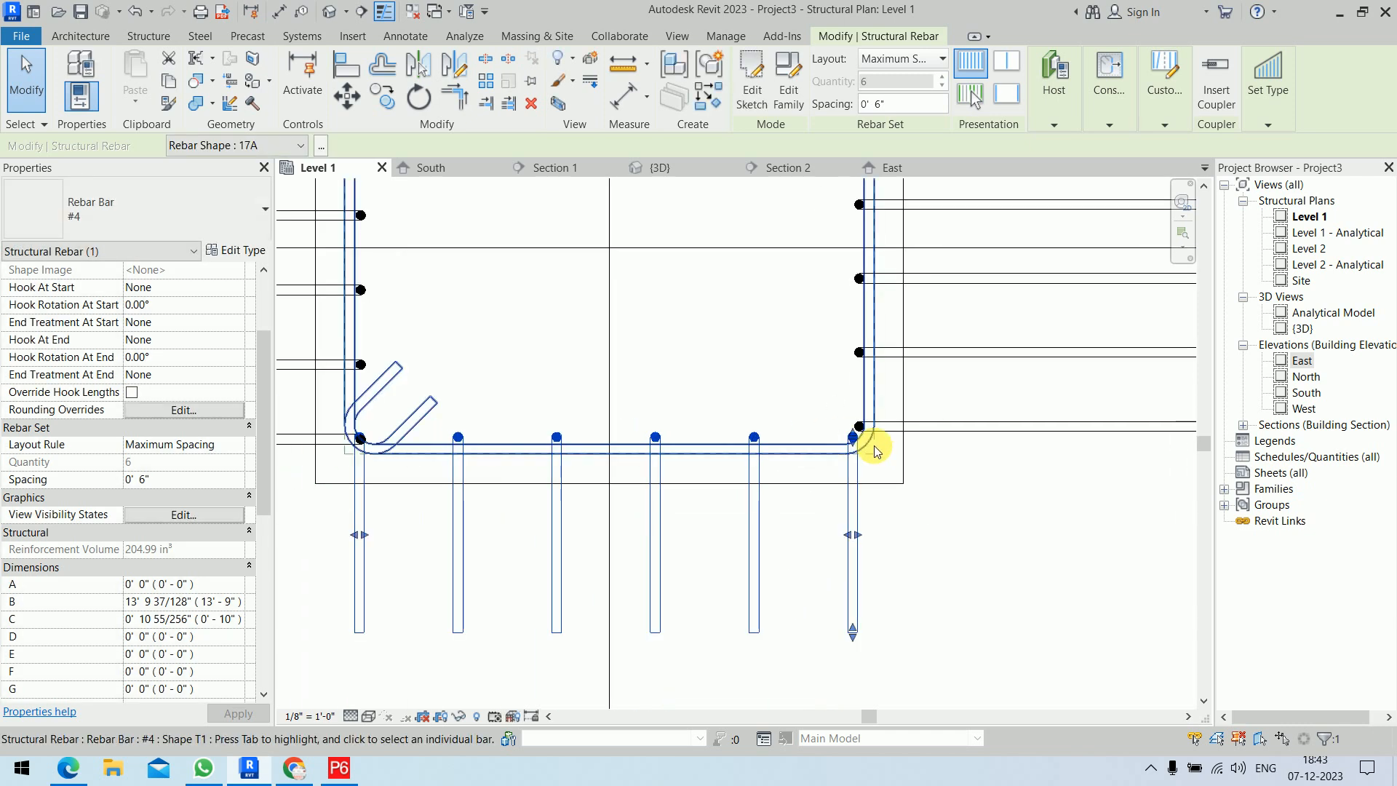
Adjust the bottom bar set at the column's lower-left corner to fit inside the tie's hooked bend
scroll(561, 430, "up", 2)
scroll(446, 477, "up", 5)
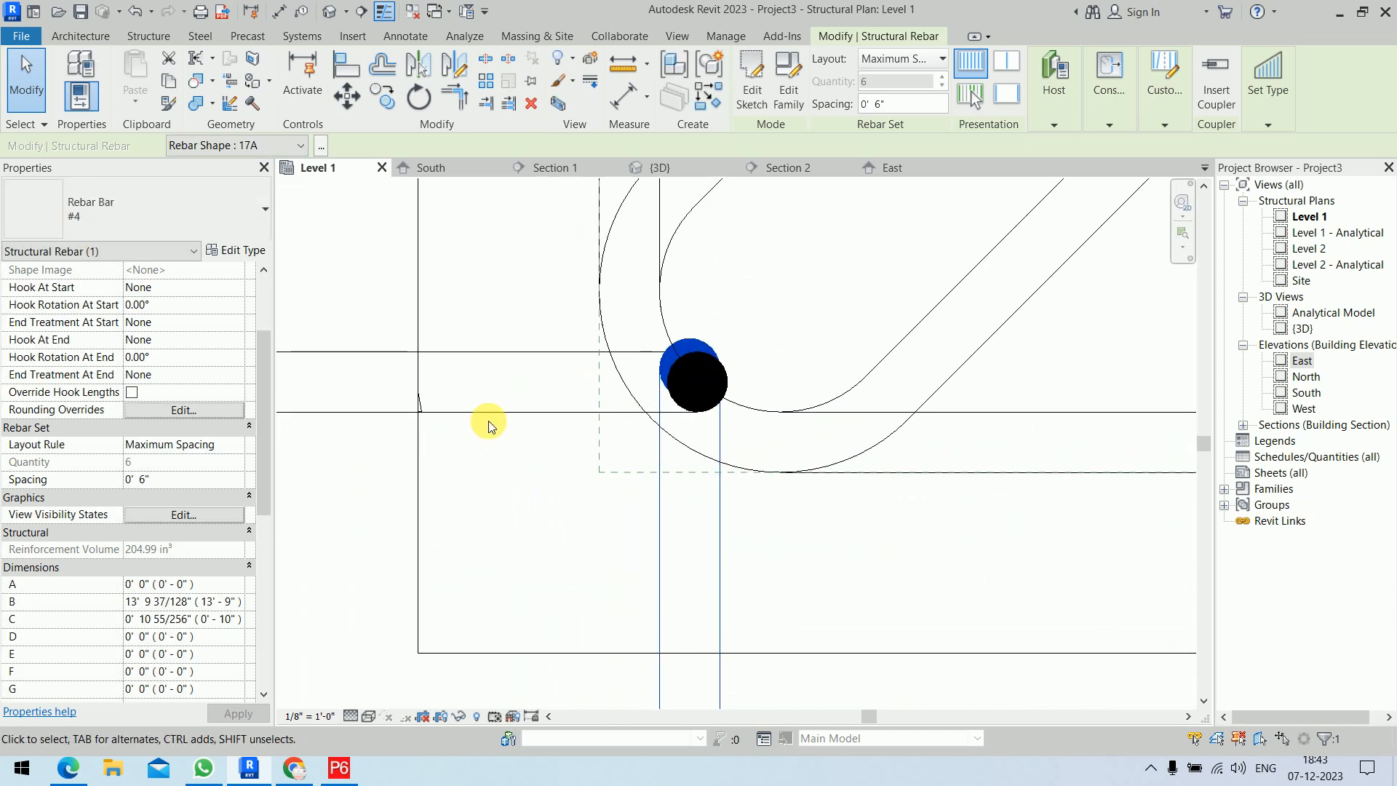
left_click_drag(504, 405, 727, 540)
scroll(604, 542, "down", 5)
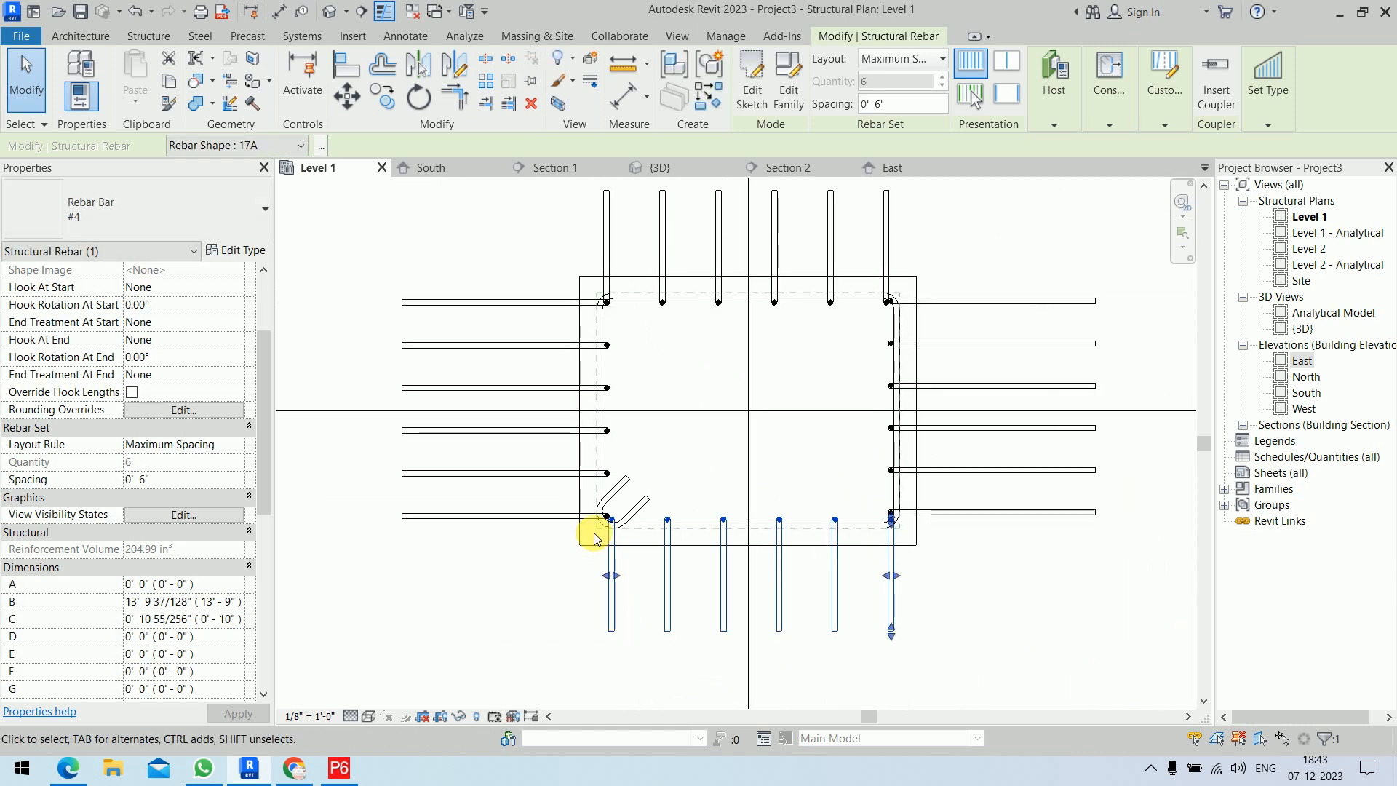
left_click(1019, 602)
scroll(1008, 598, "down", 3)
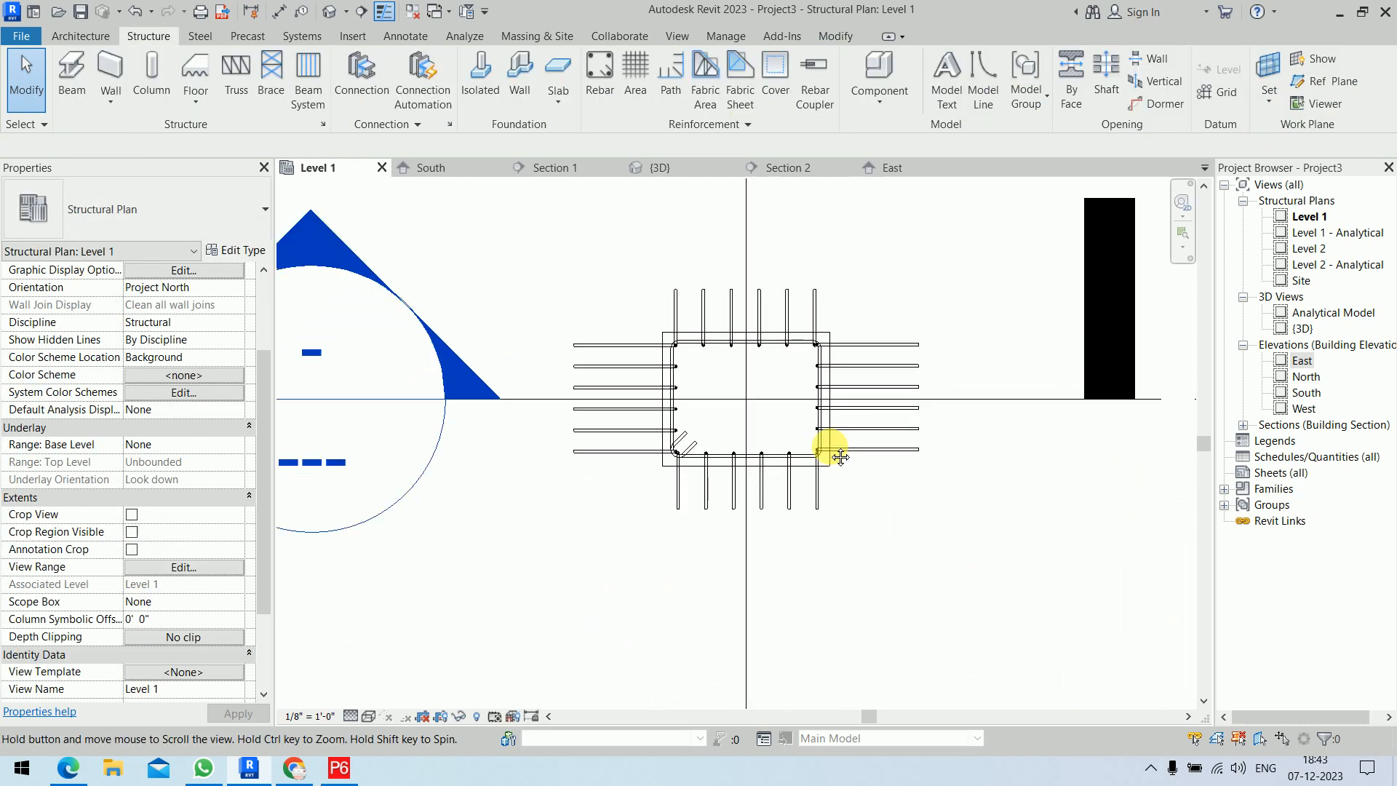
Make the T1 column tie show unobscured in the {3D}, South and East views
left_click(662, 168)
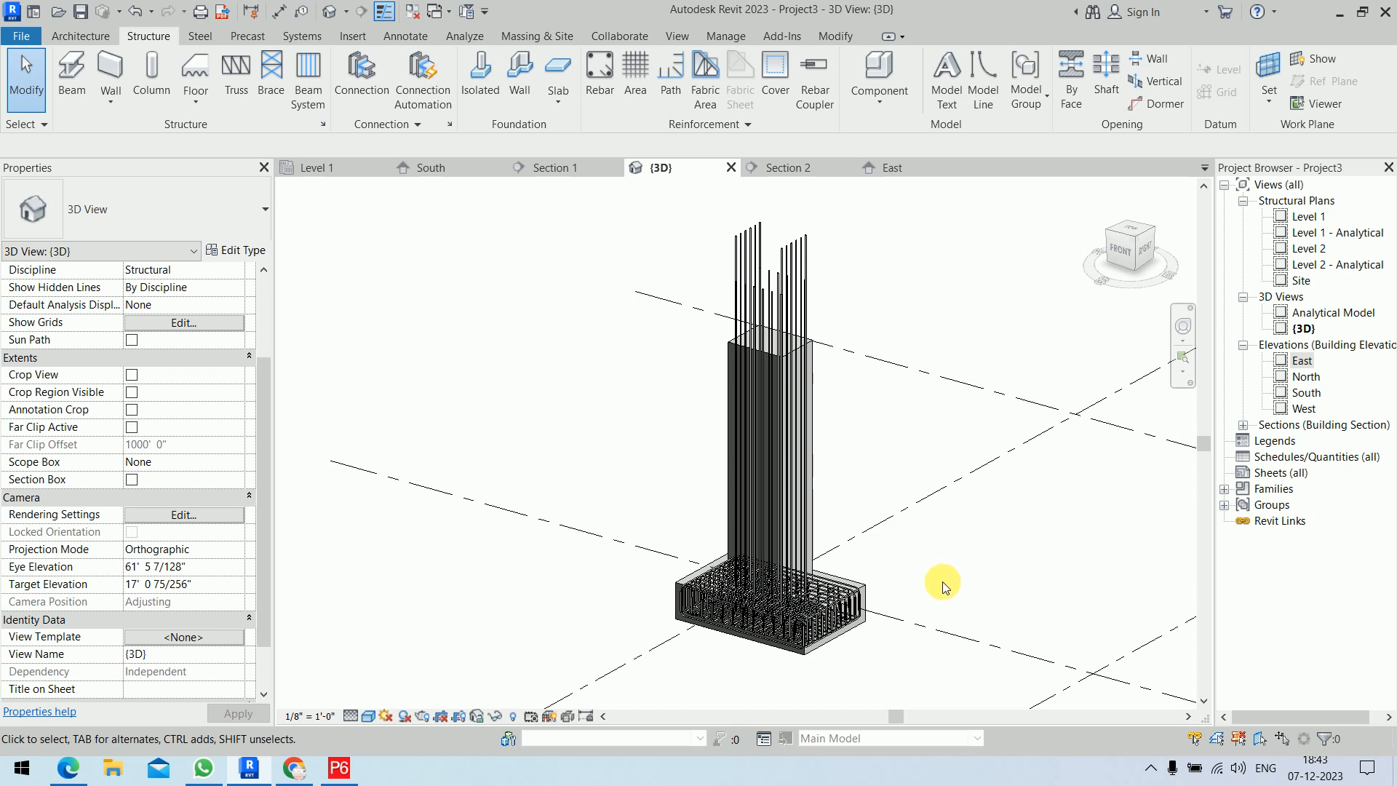
middle_click_drag(943, 587, 1022, 514, "shift")
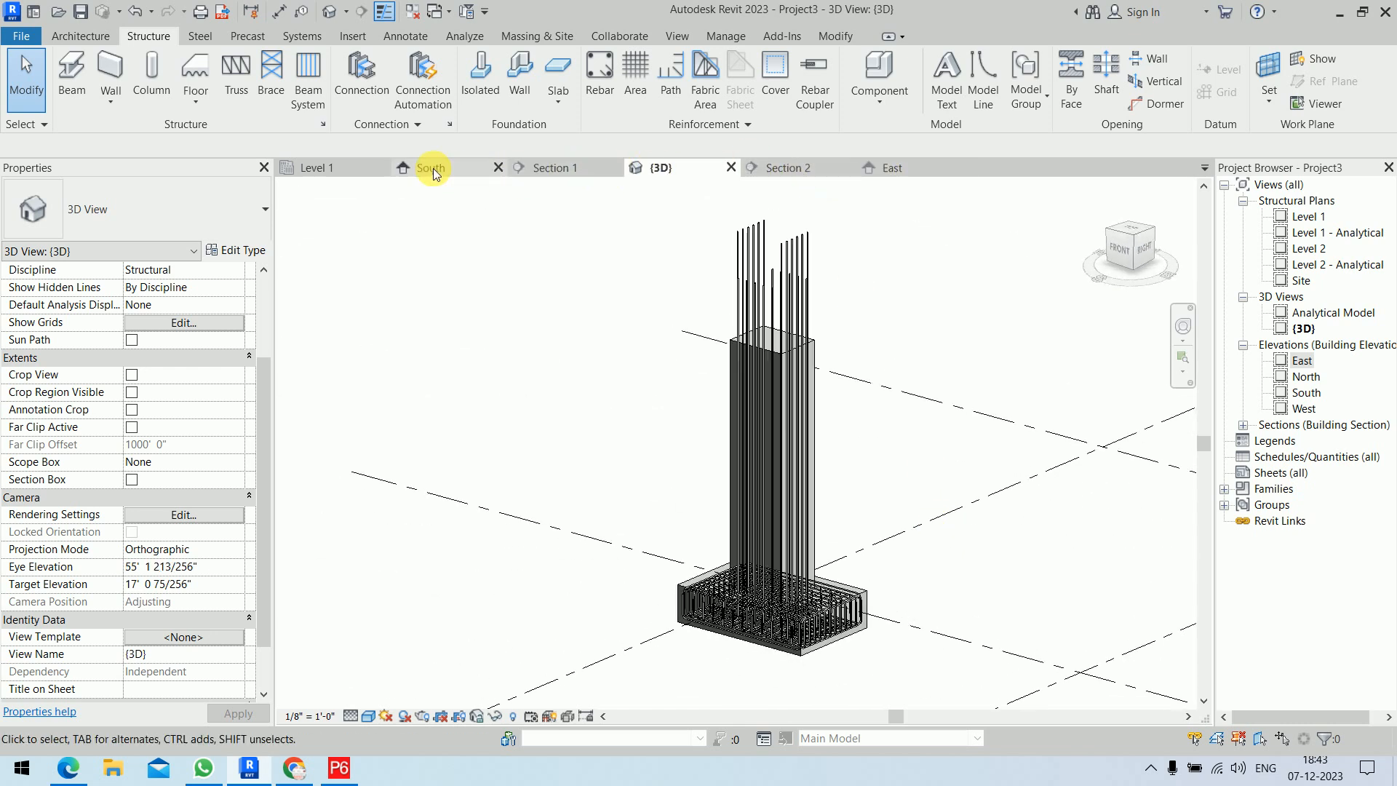
left_click(361, 170)
scroll(701, 287, "up", 3)
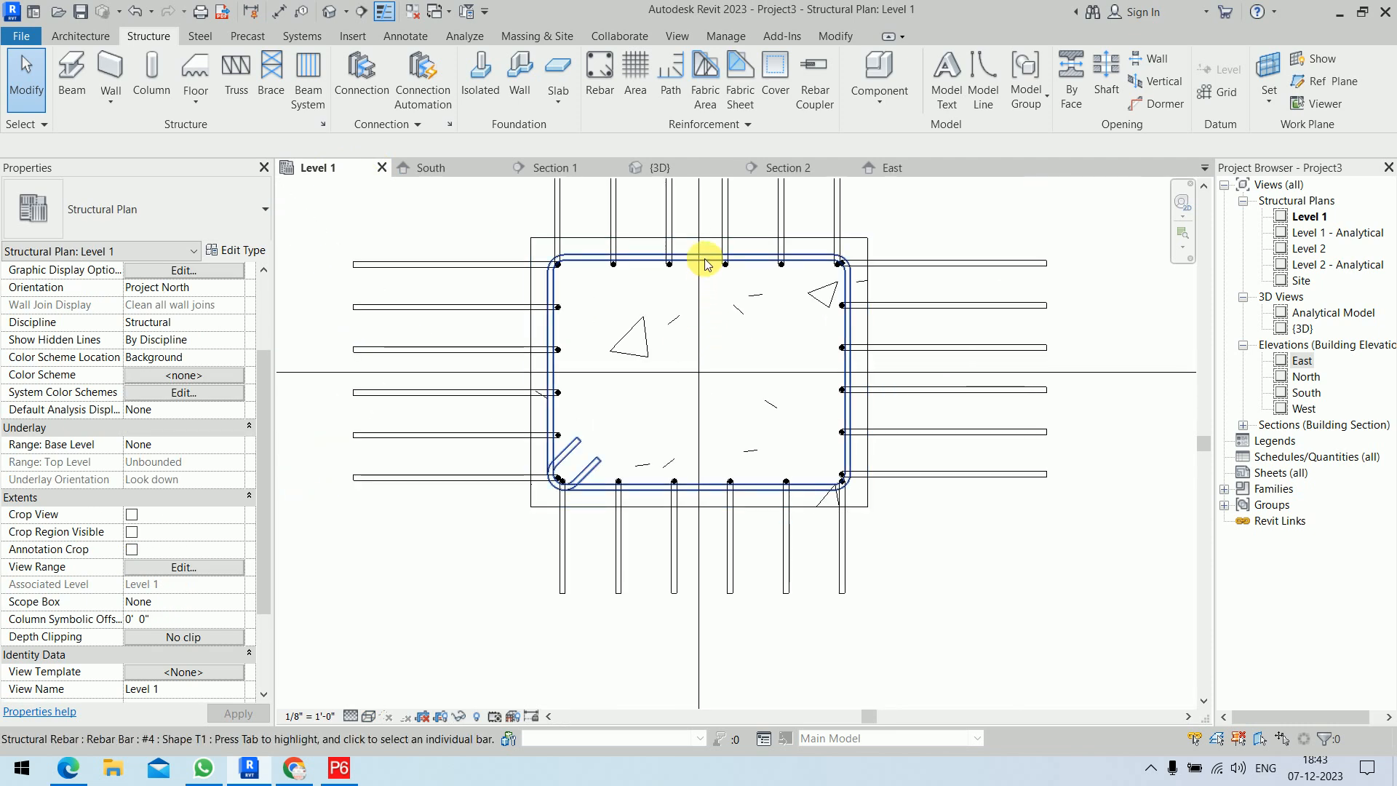
left_click(704, 264)
left_click(206, 536)
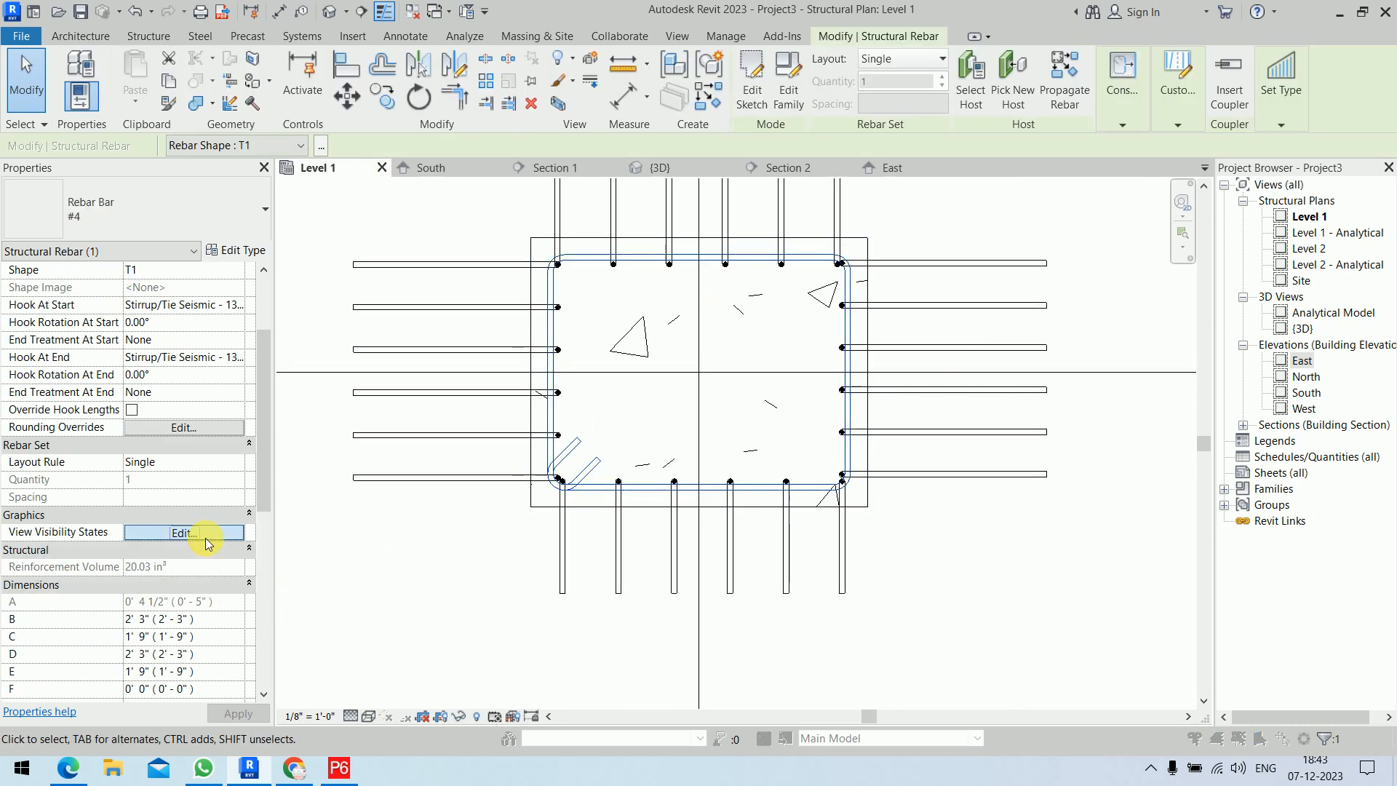
left_click(848, 342)
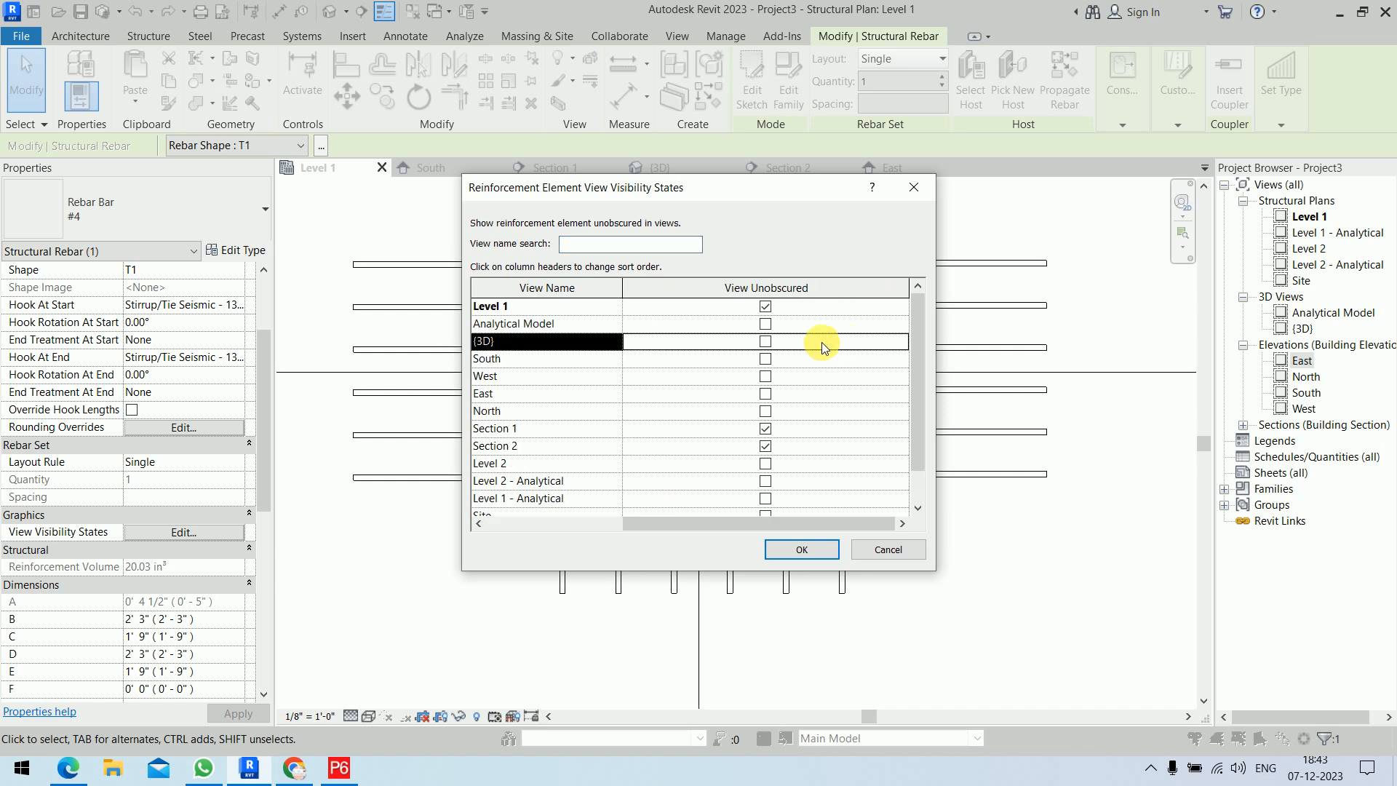
left_click(766, 359)
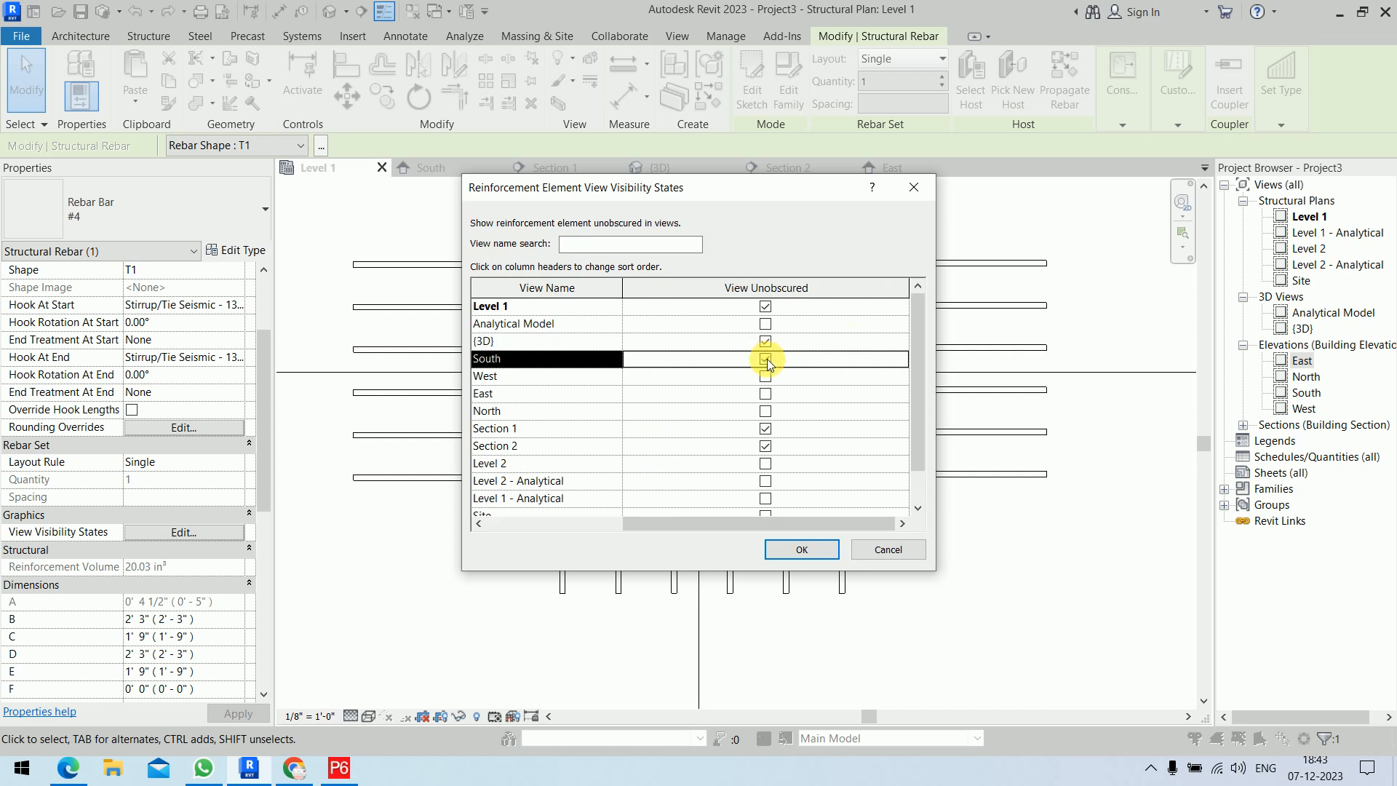
left_click(765, 394)
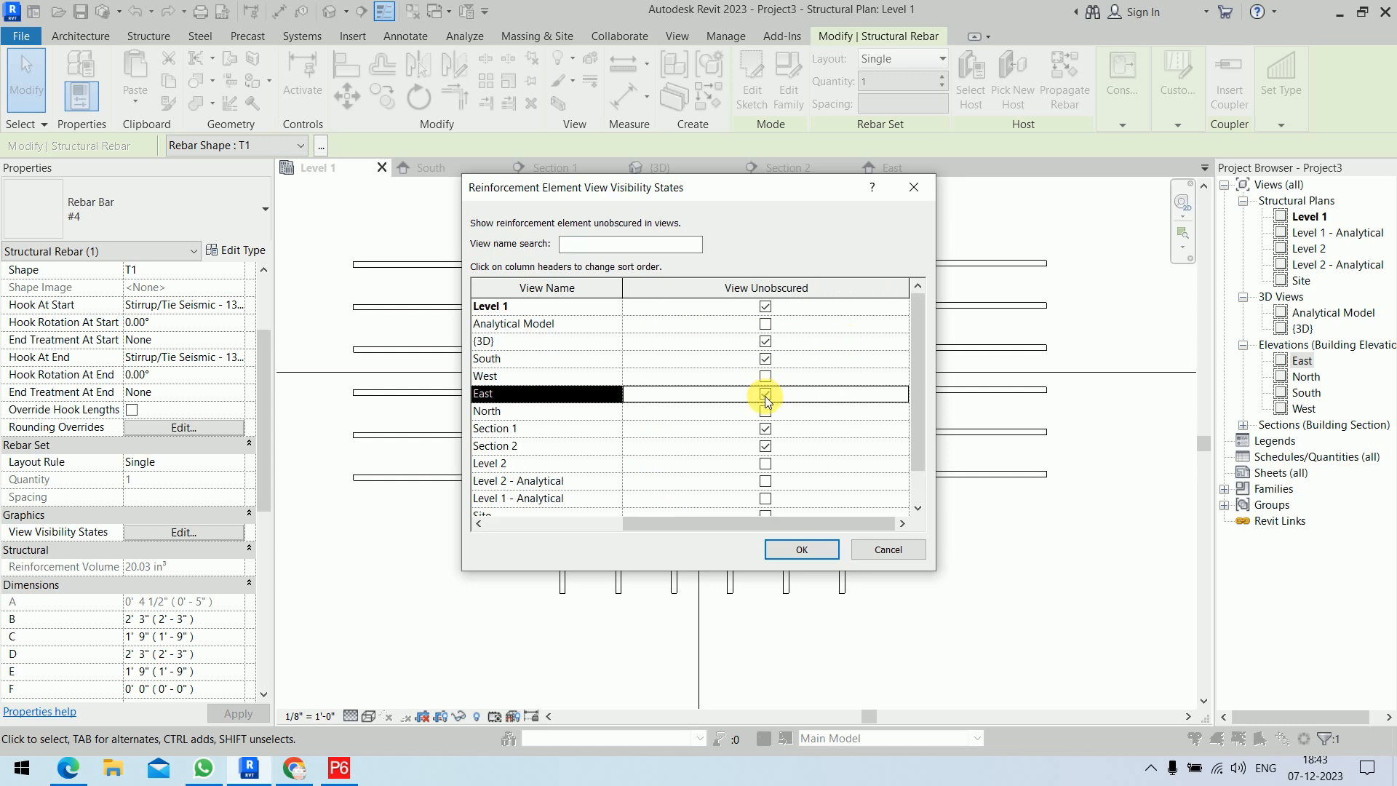
left_click(803, 550)
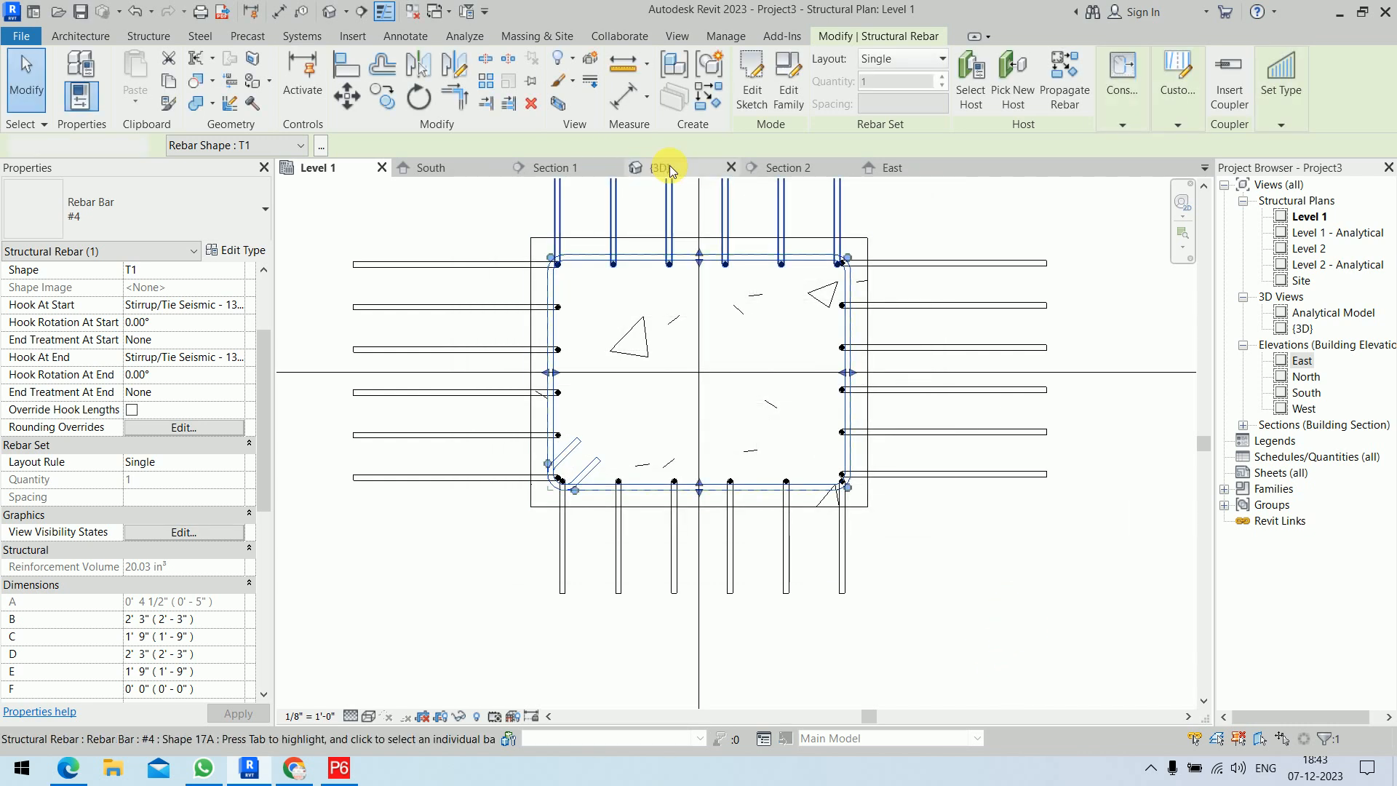
In the 3D view, distribute the T1 tie along the column with the Maximum Spacing layout at 6" spacing
left_click(666, 166)
scroll(845, 583, "up", 5)
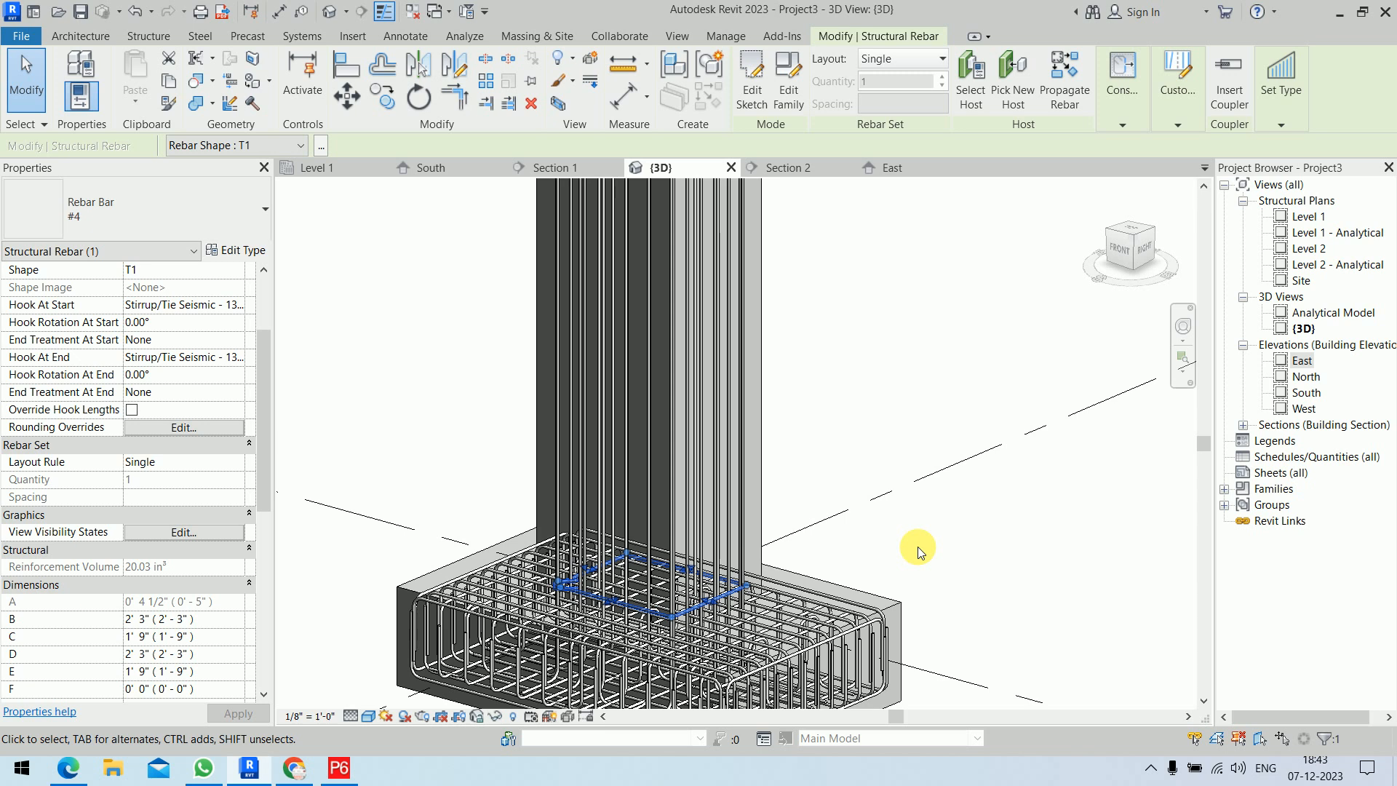
left_click(931, 62)
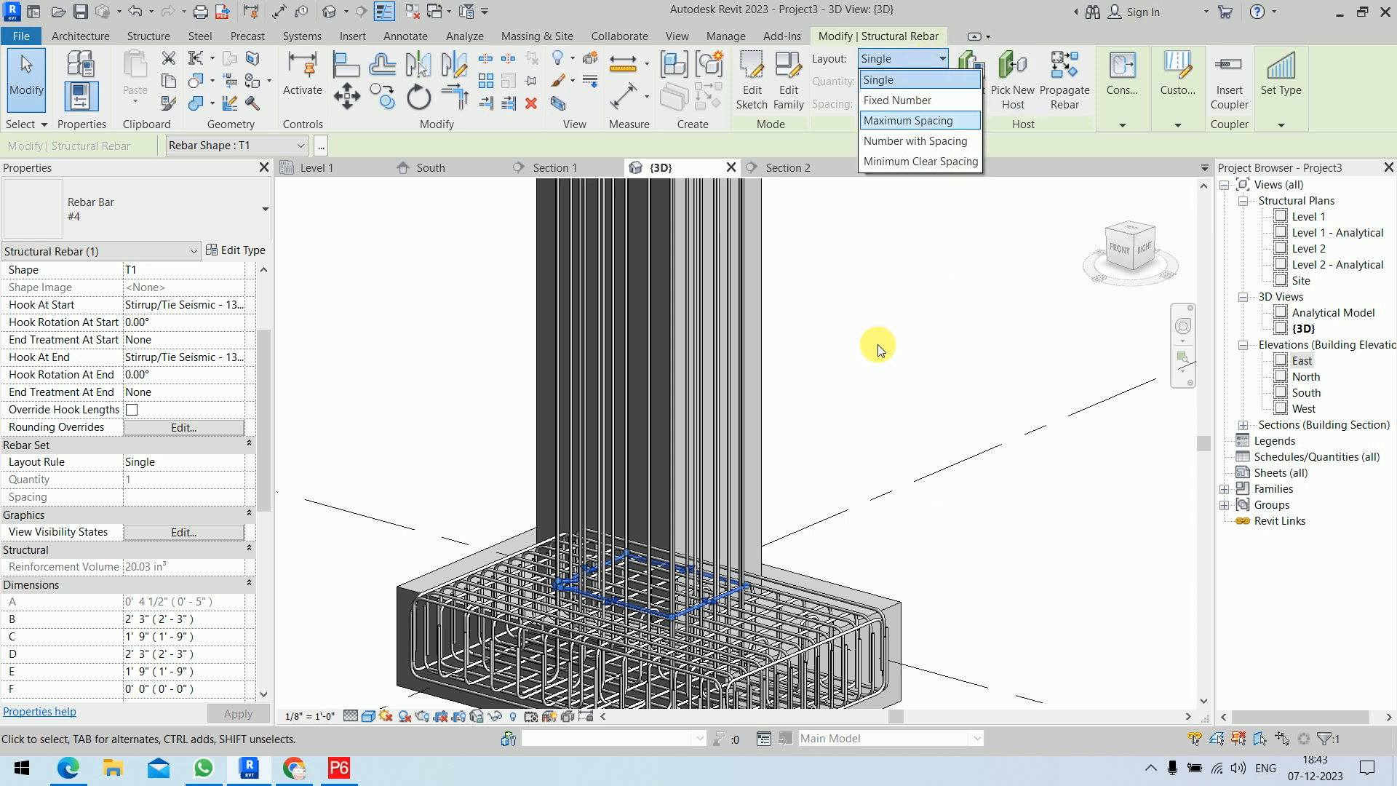
key("Return")
scroll(883, 437, "down", 3)
mouse_move(883, 427)
middle_mouse_down()
mouse_move(921, 378)
mouse_move(901, 433)
mouse_move(889, 422)
middle_mouse_up()
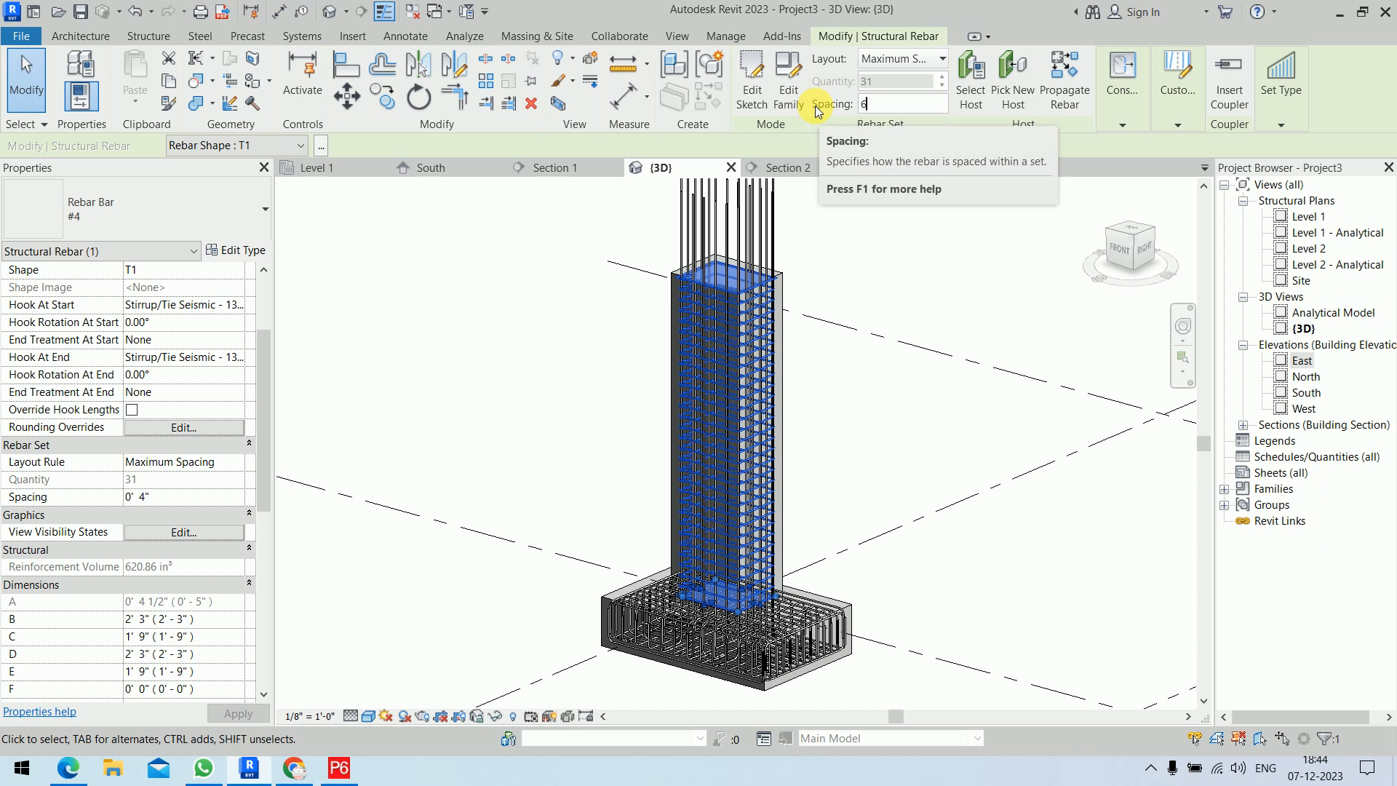
type("6\"")
key("Return")
left_click(926, 493)
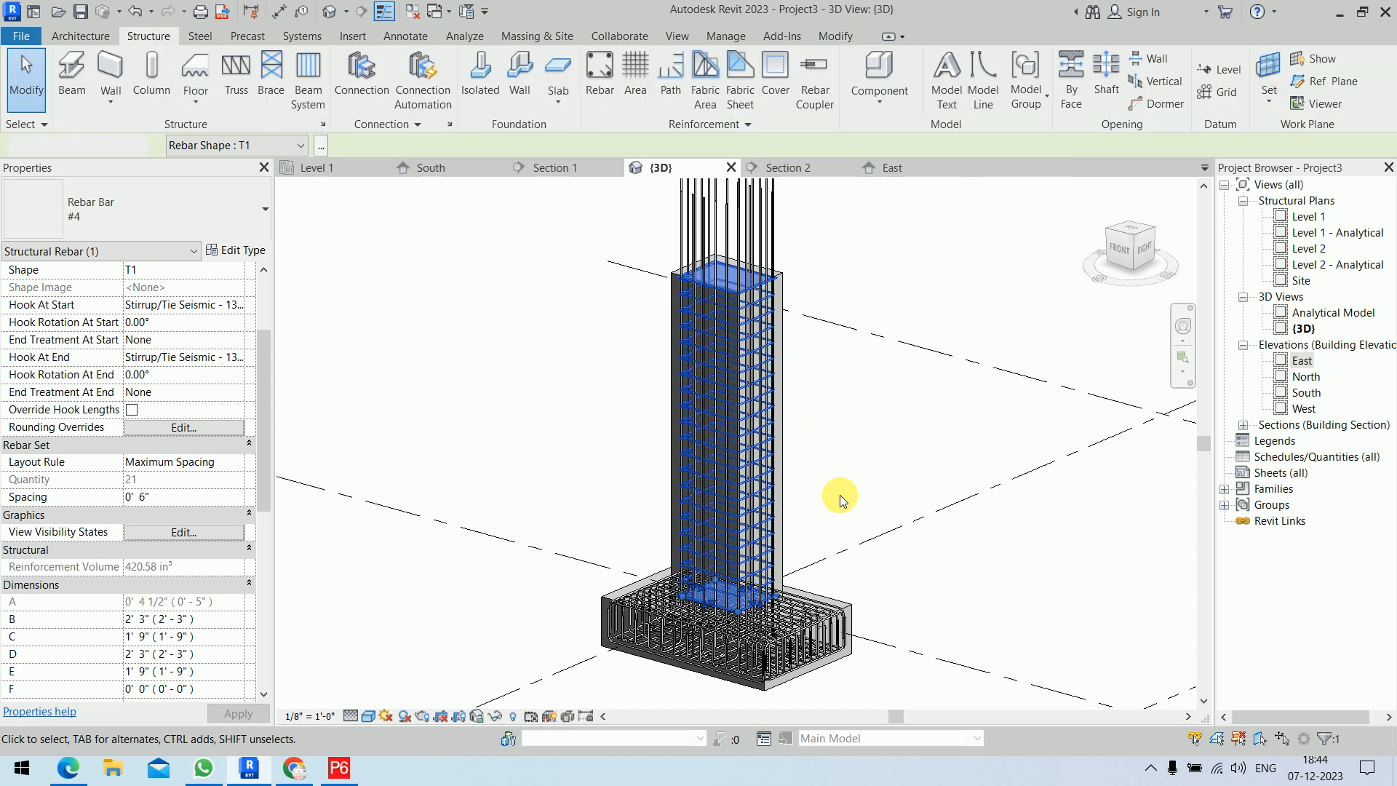
middle_click_drag(970, 533, 926, 524, "shift")
scroll(778, 337, "up", 6)
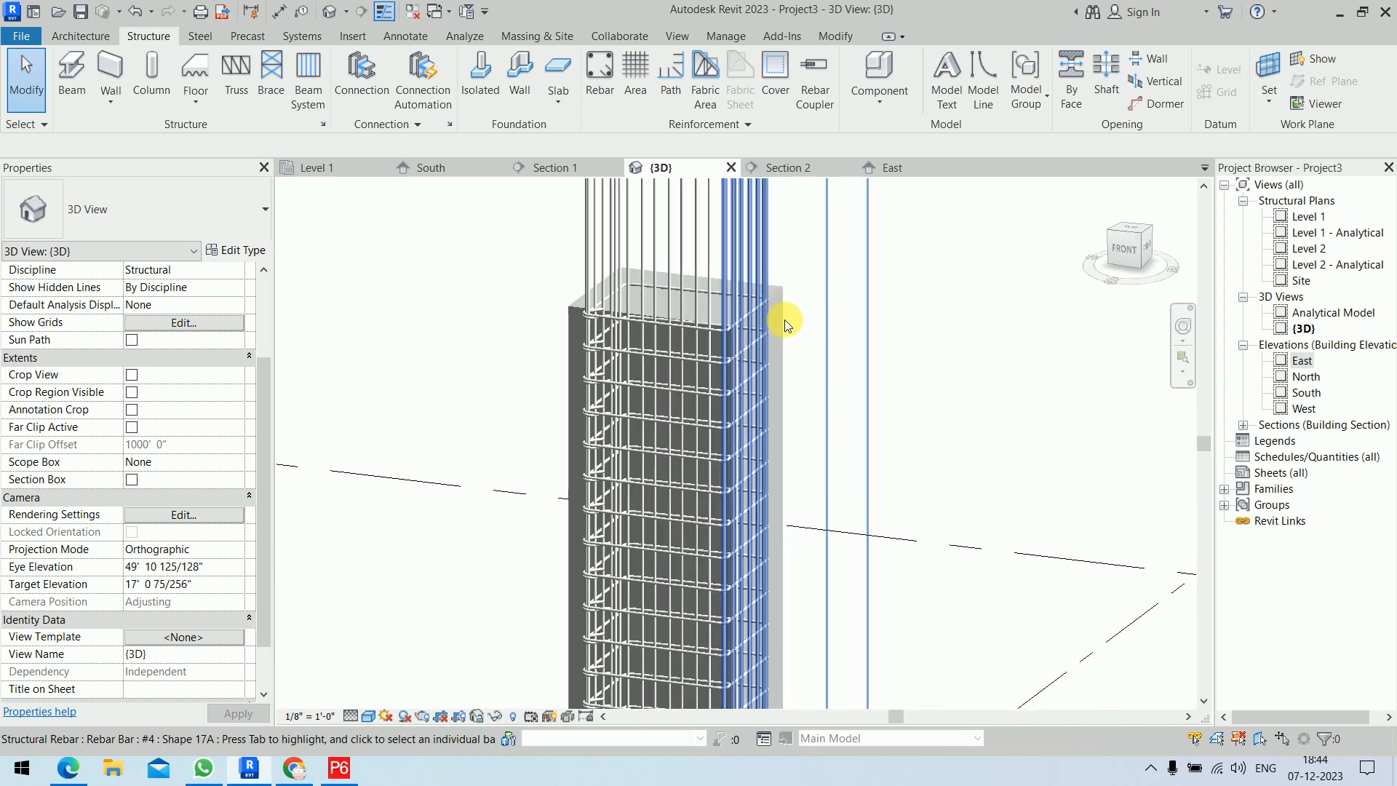
middle_click_drag(793, 407, 634, 283, "shift")
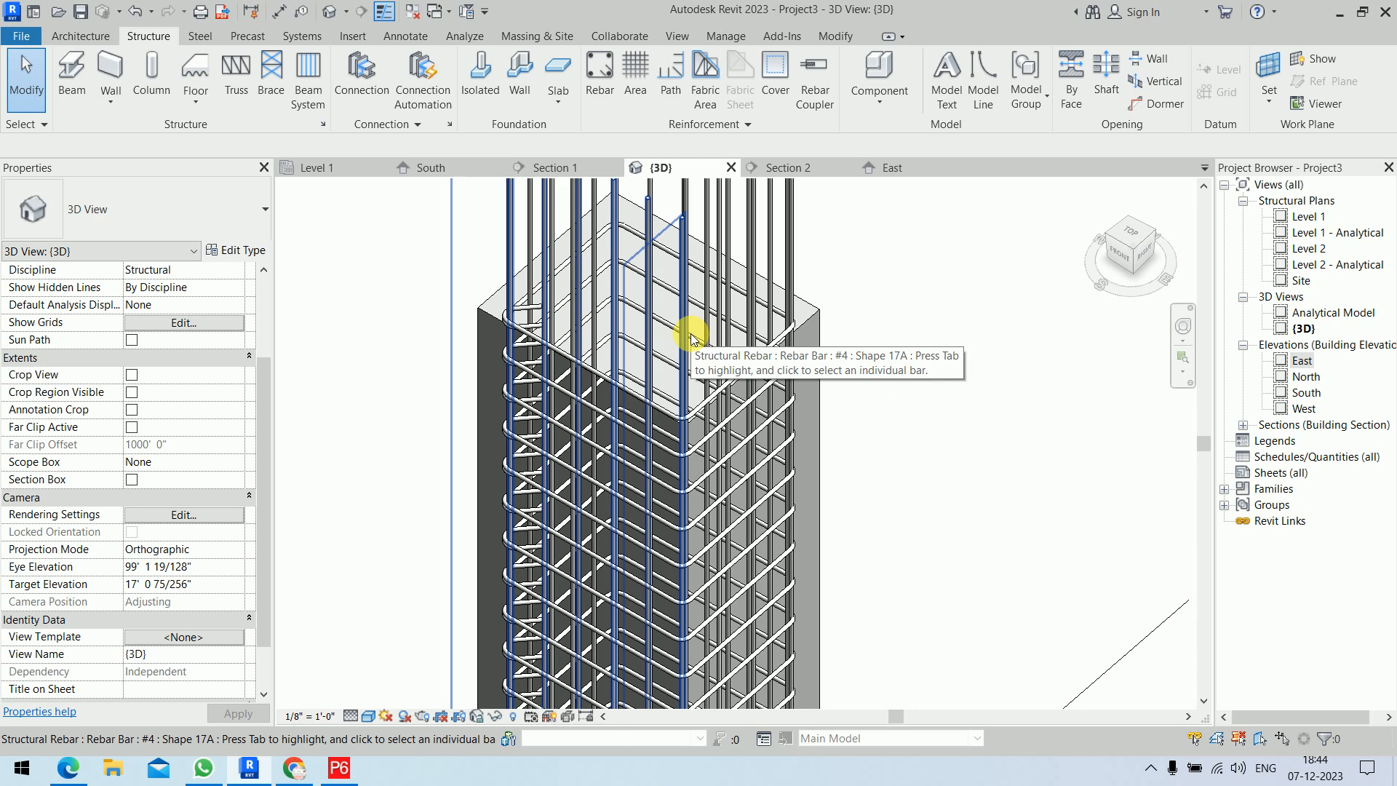
scroll(885, 430, "down", 6)
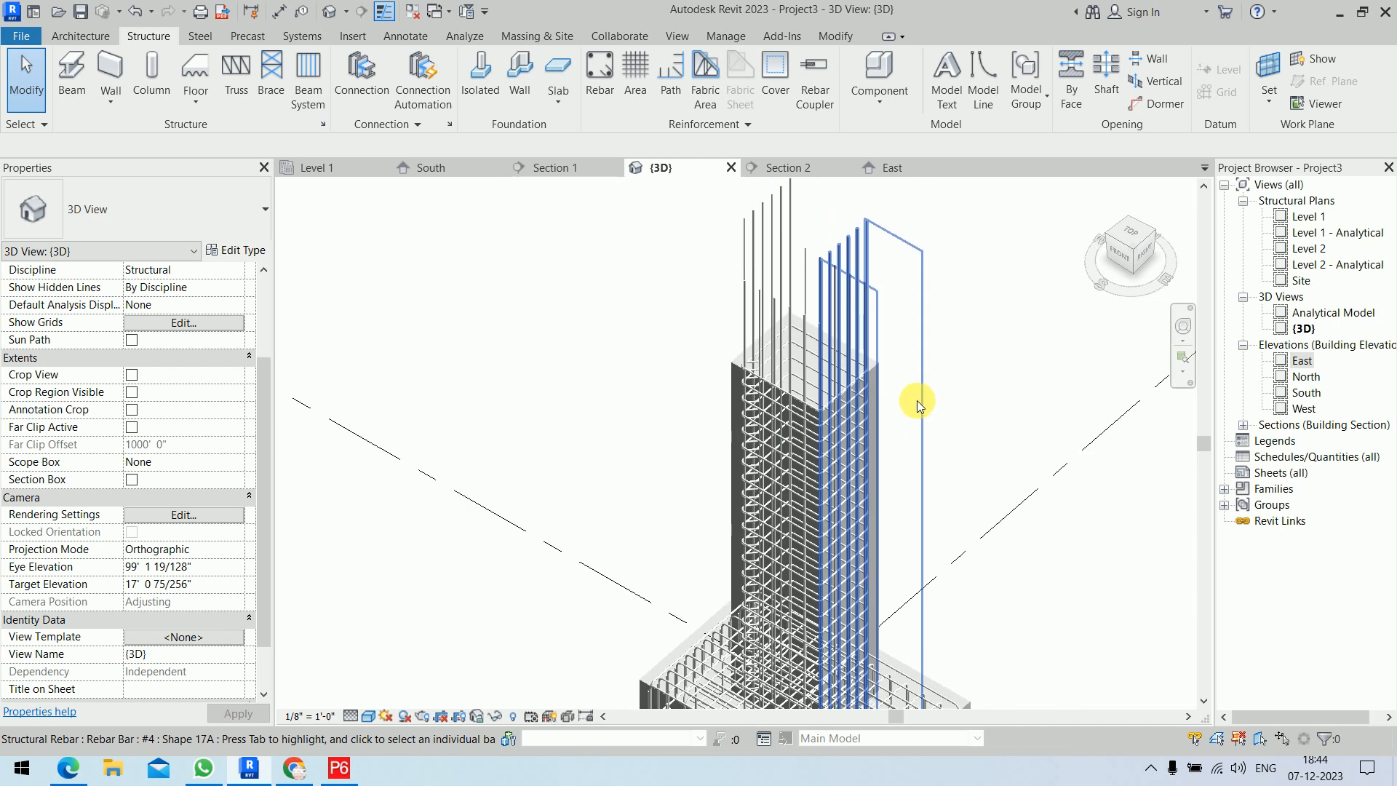
scroll(635, 386, "down", 2)
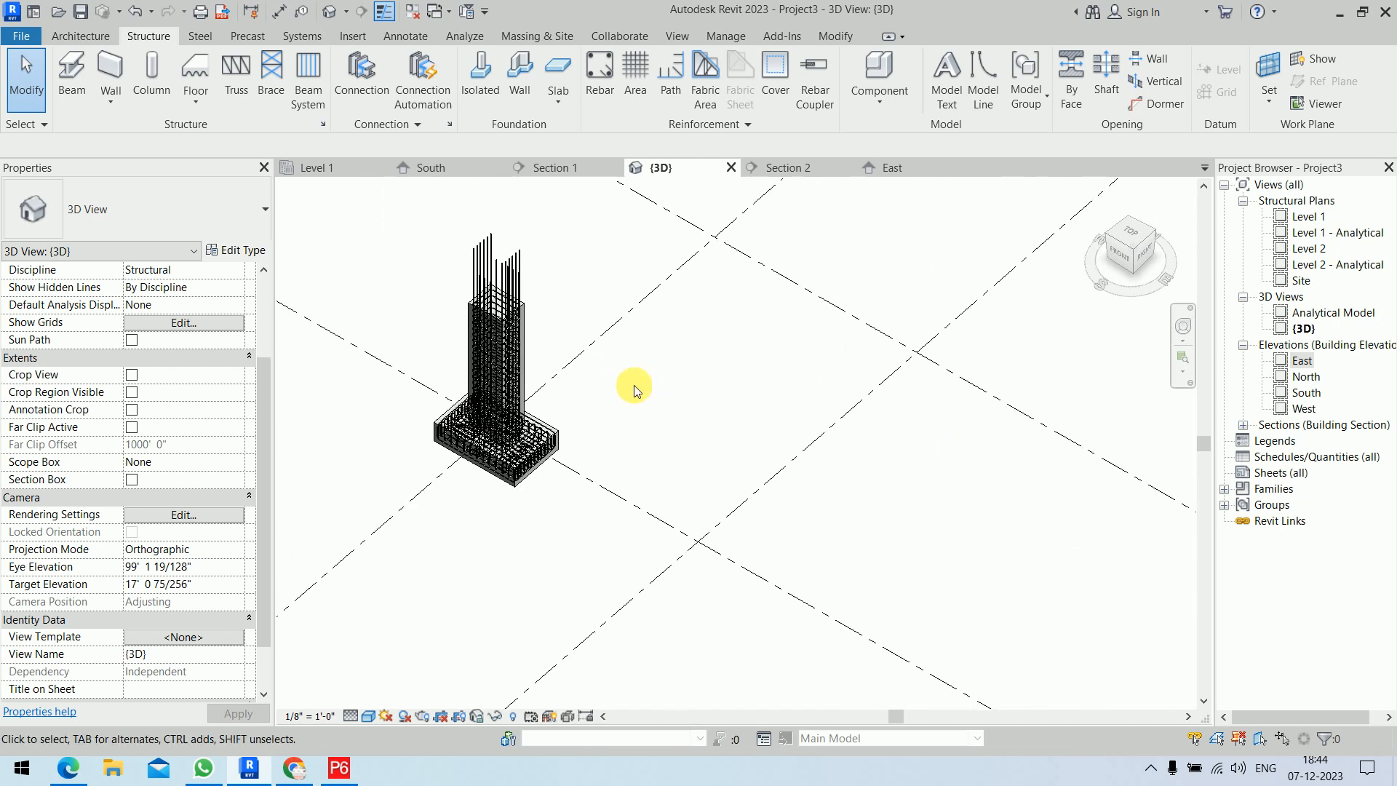
scroll(534, 308, "up", 5)
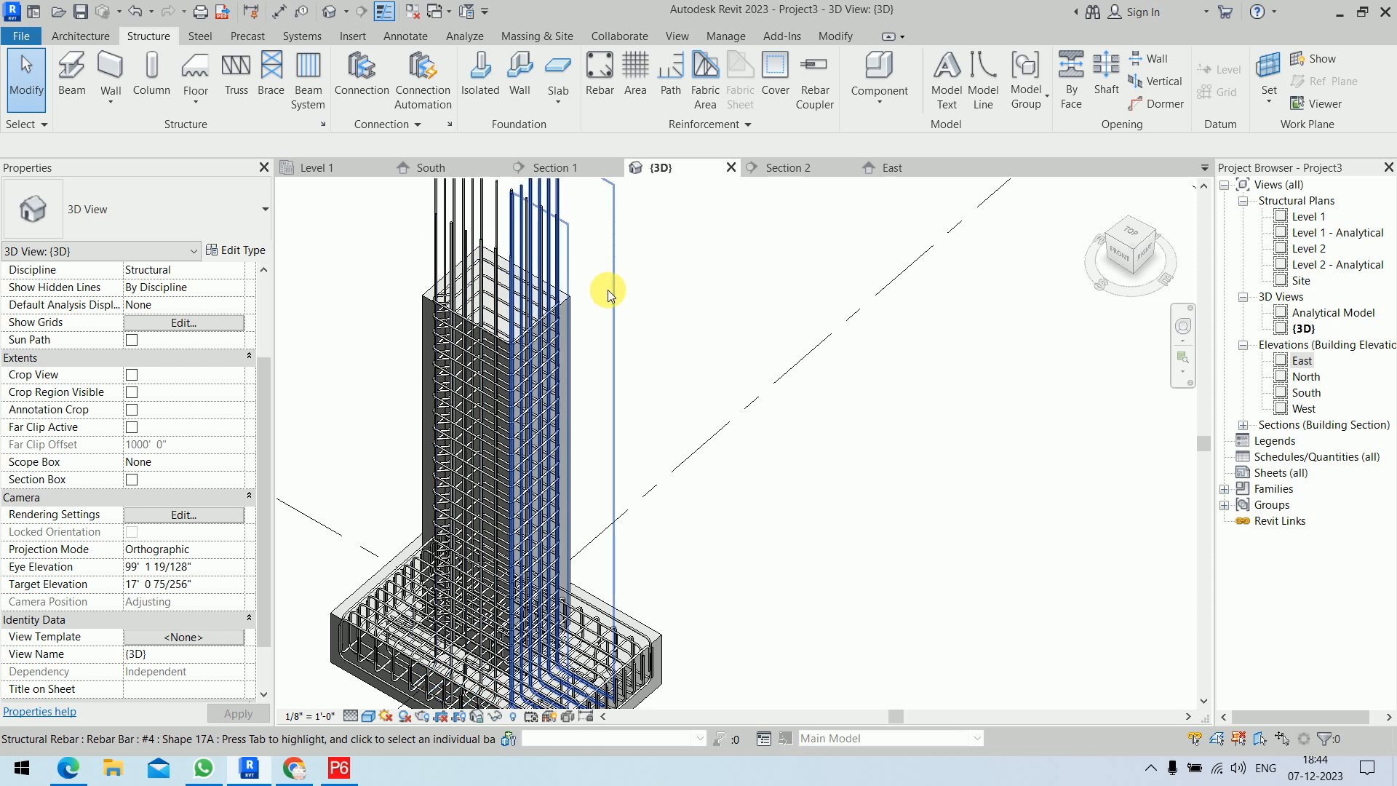
scroll(566, 298, "up", 5)
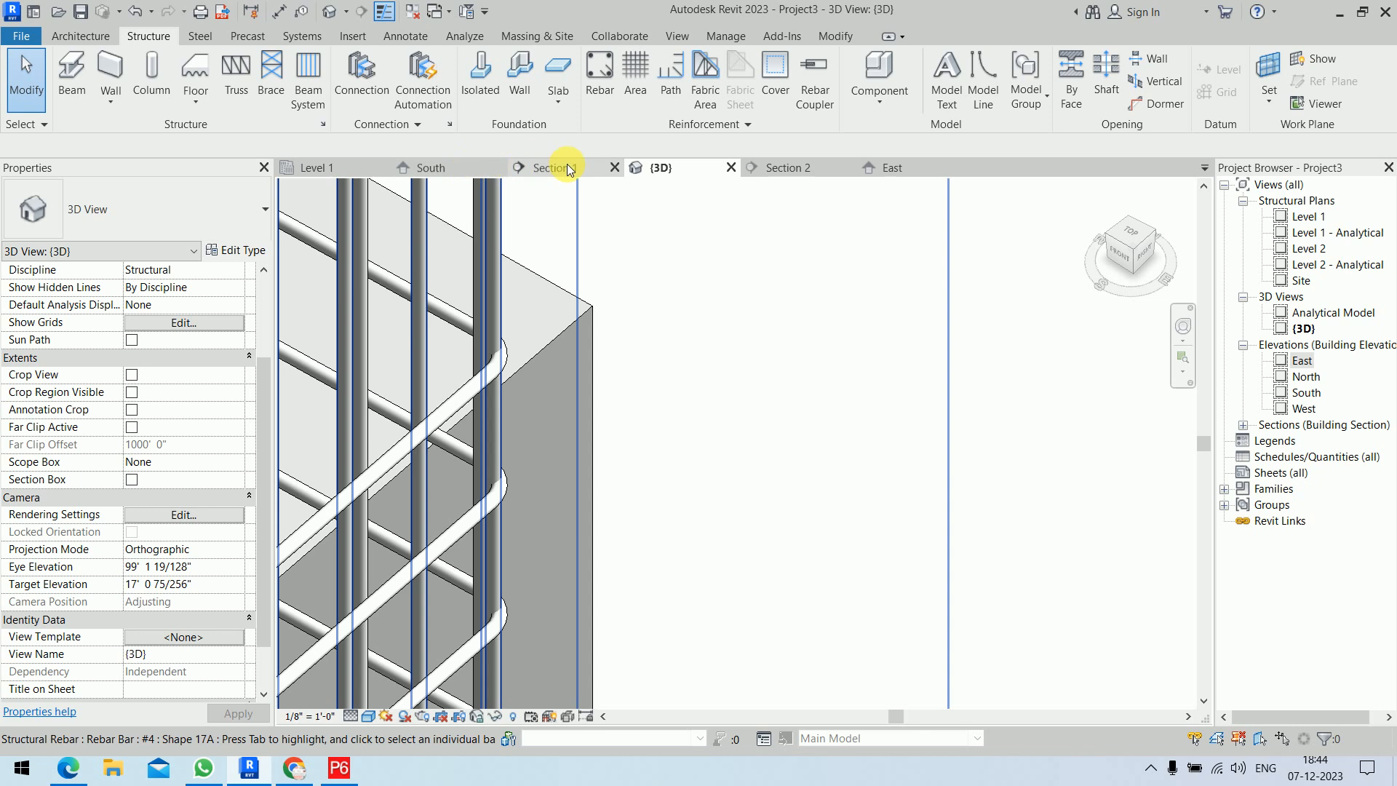
Select the column and its footing in Section 2 and copy them in the Level 1 plan from grid 1 to grid 2
left_click(788, 169)
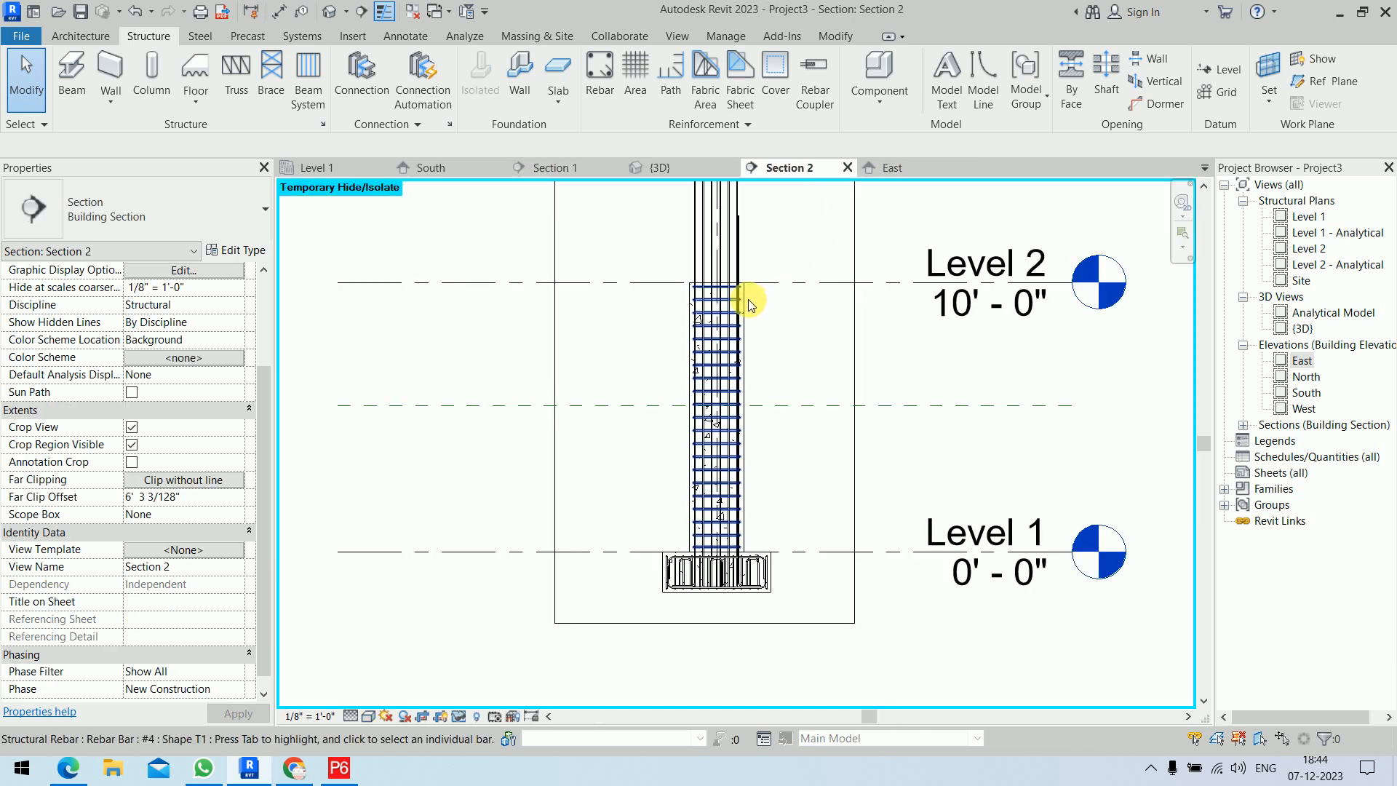
left_click(749, 304)
scroll(780, 311, "up", 3)
key("Escape")
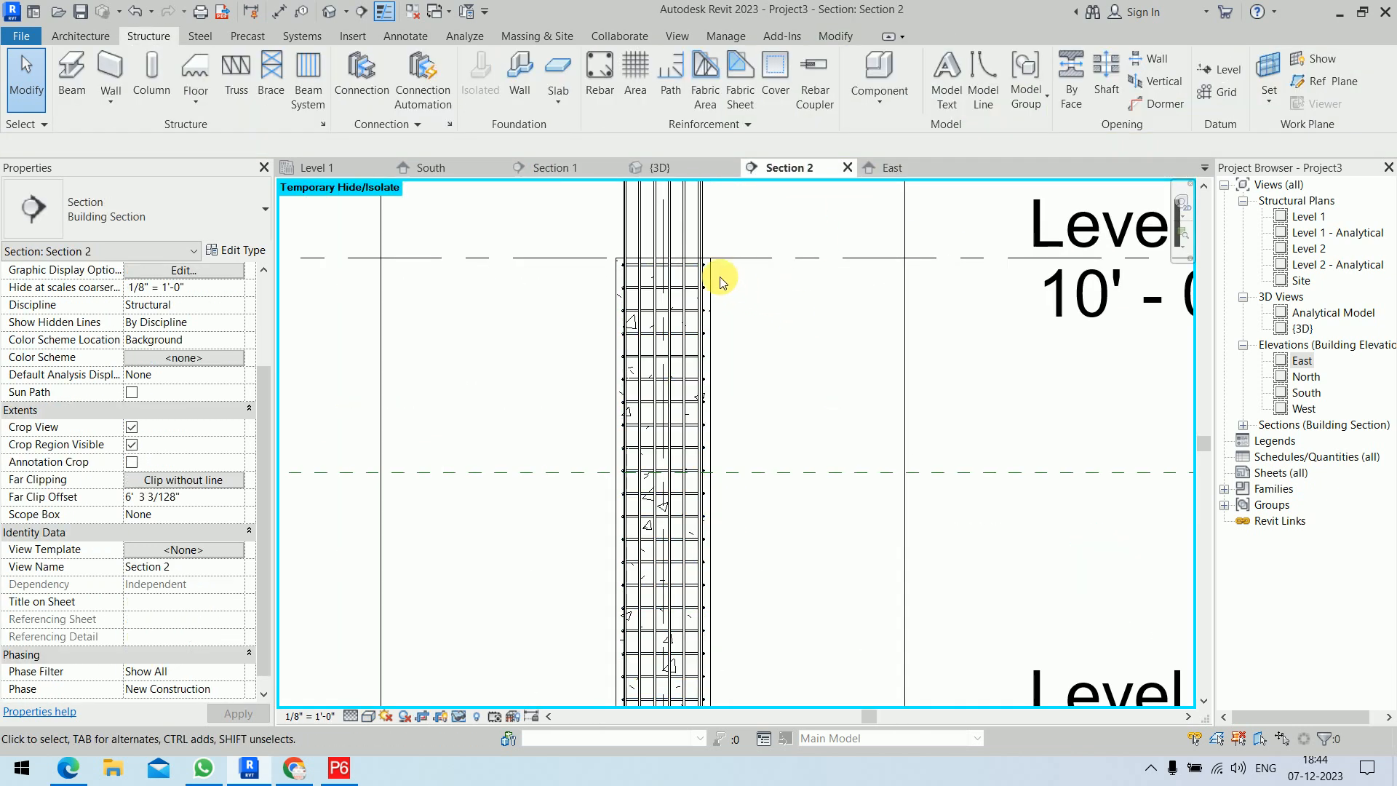
middle_click_drag(822, 560, 798, 277)
scroll(760, 451, "up", 2)
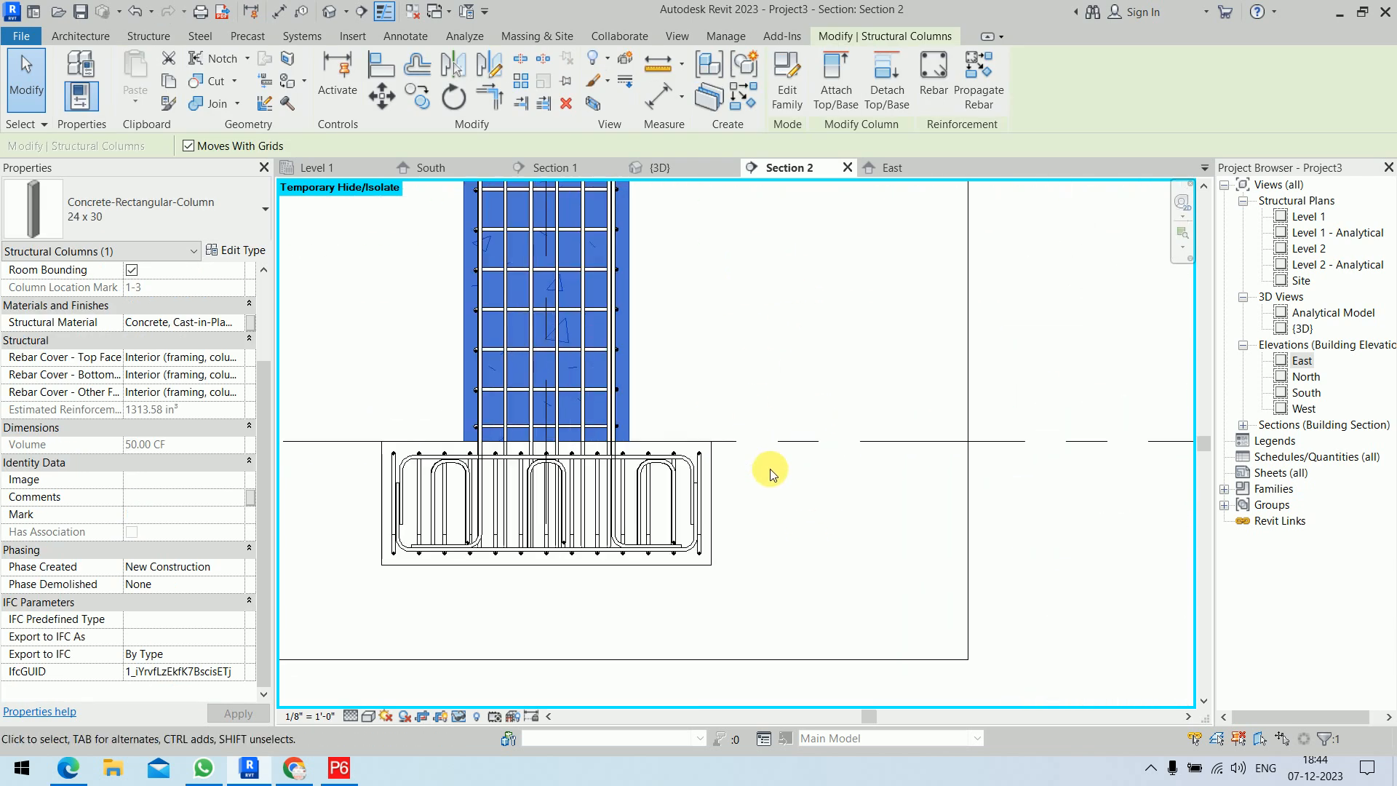
left_click(717, 460, "ctrl")
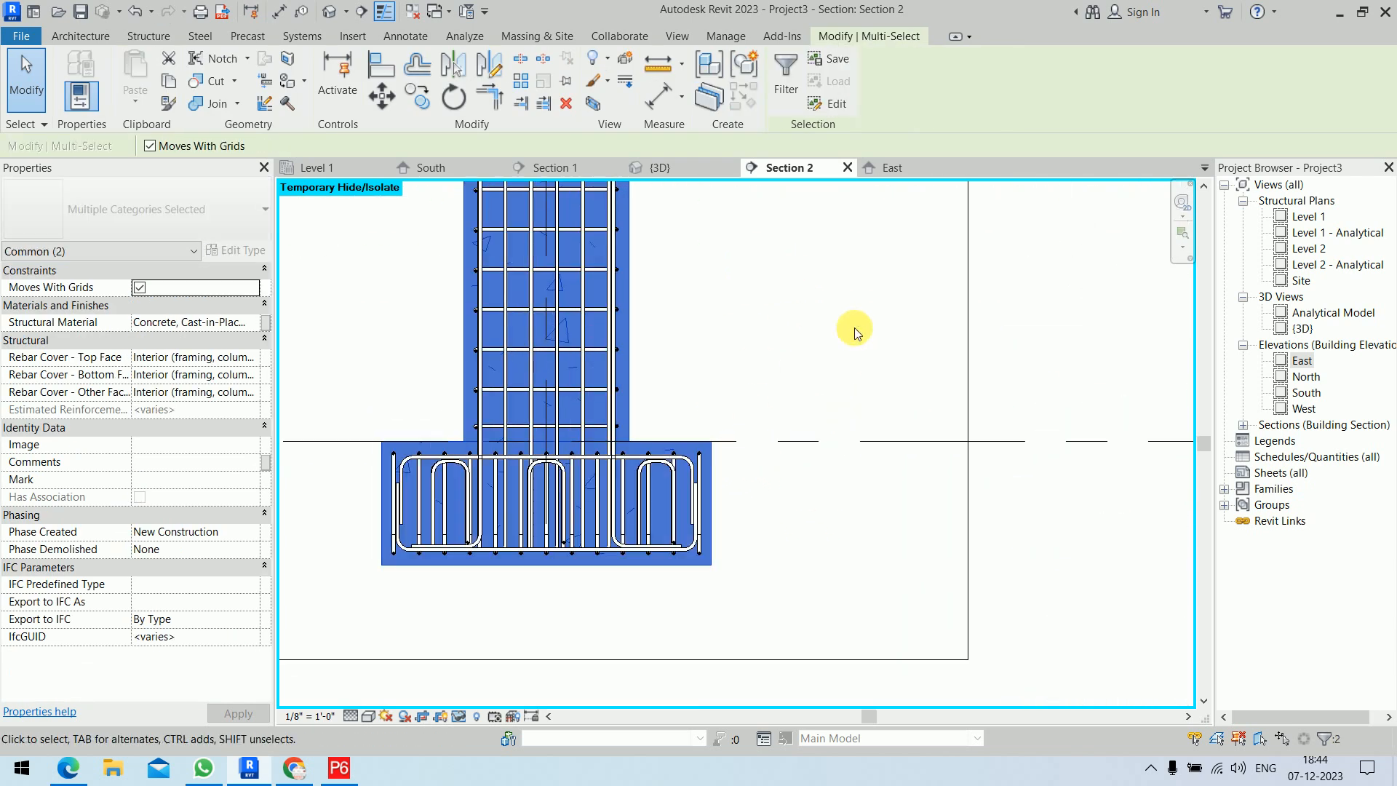
left_click(343, 168)
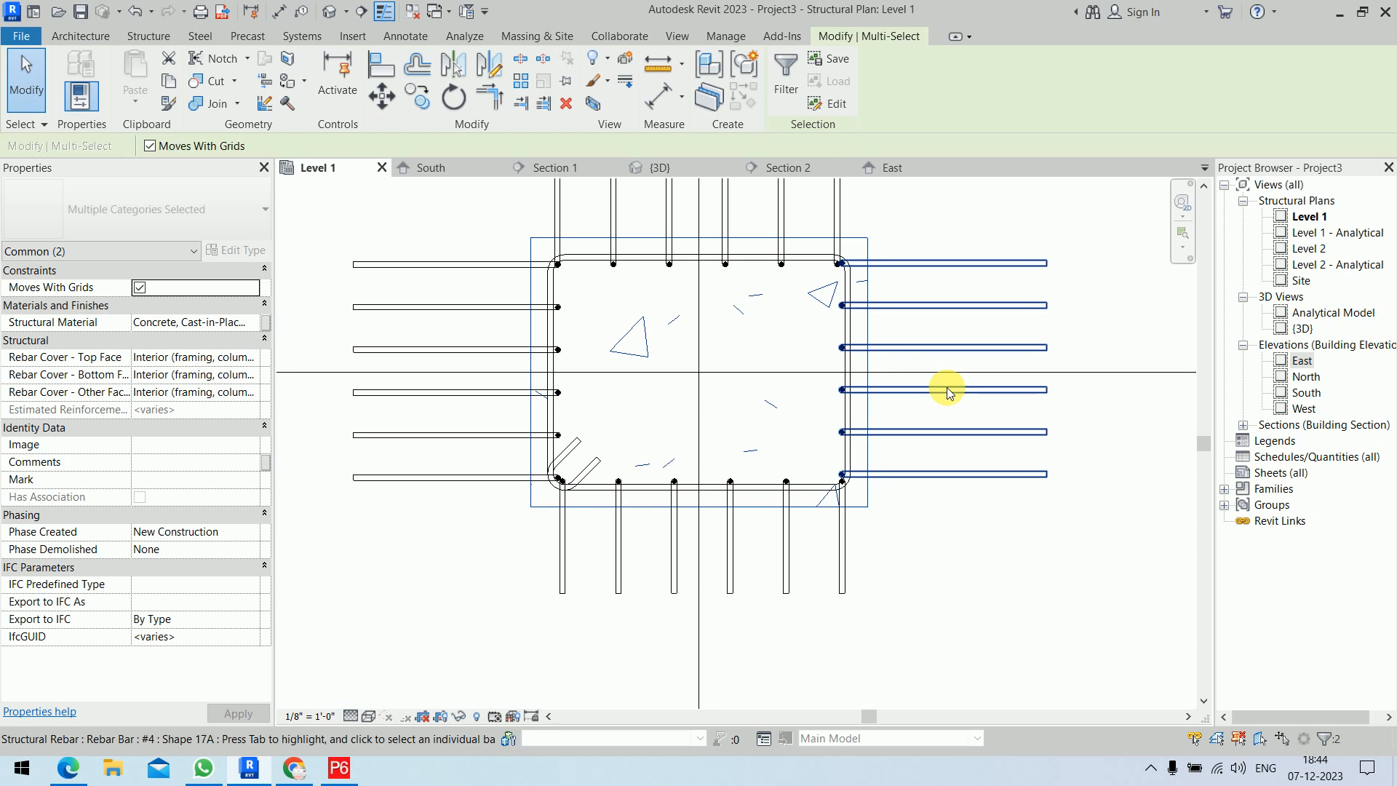
scroll(946, 579, "down", 3)
middle_click_drag(1012, 598, 614, 547)
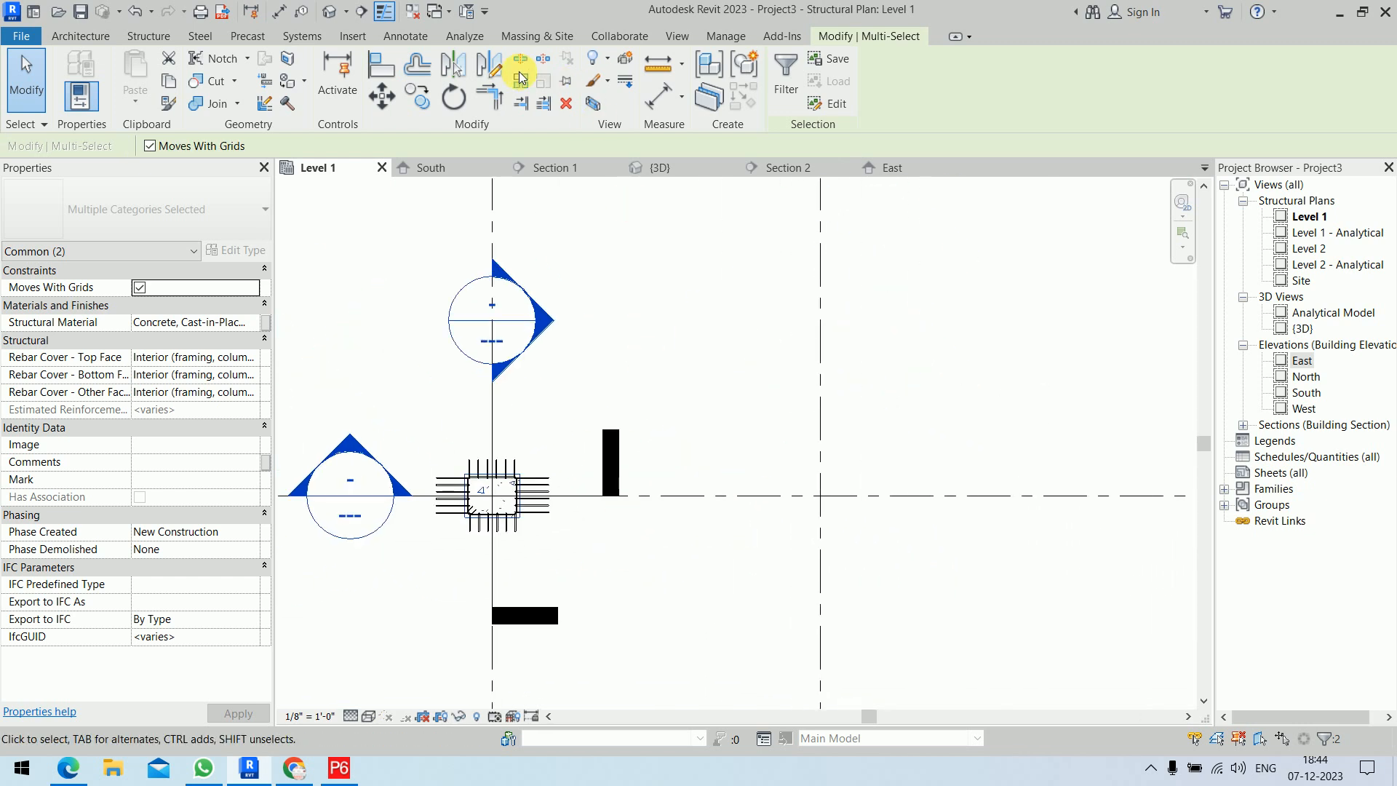
left_click(422, 98)
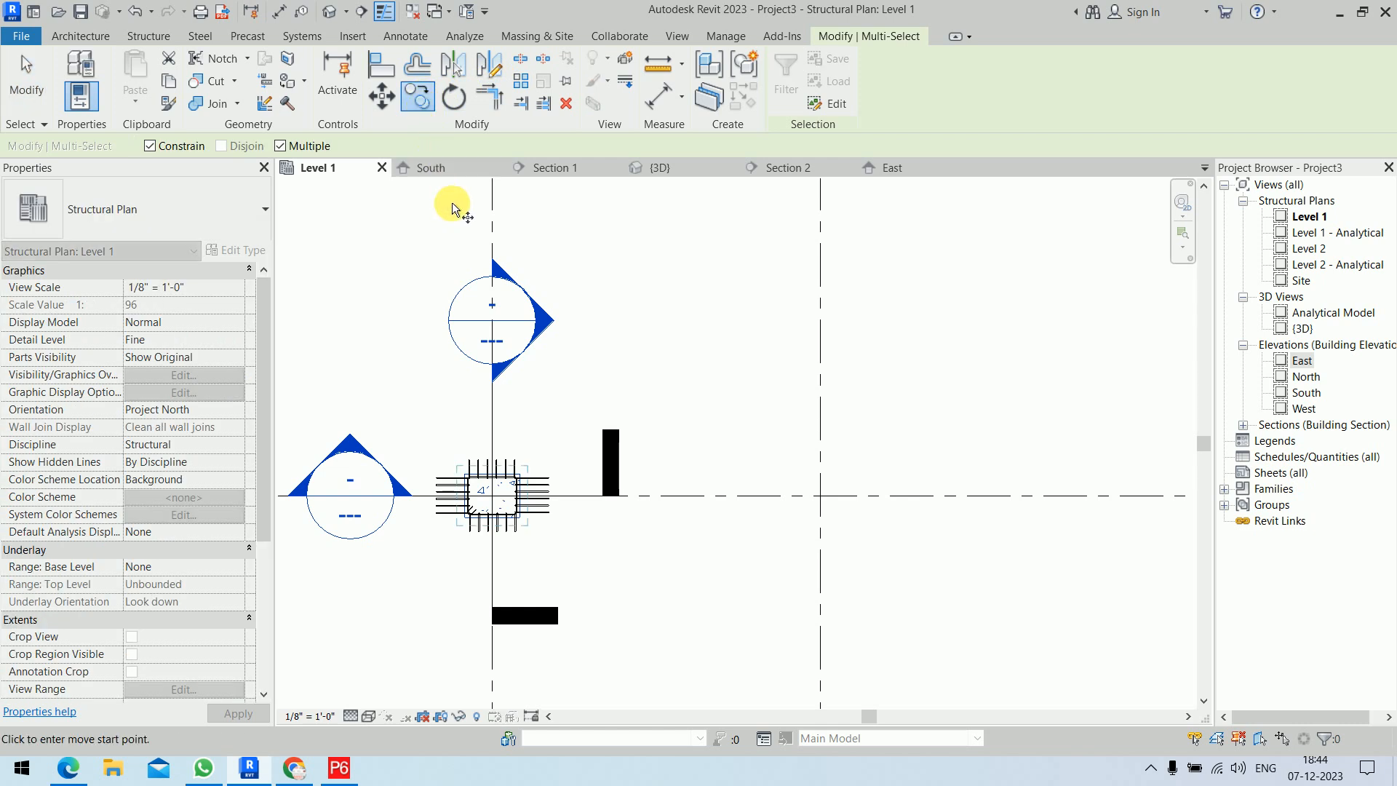
left_click(492, 211)
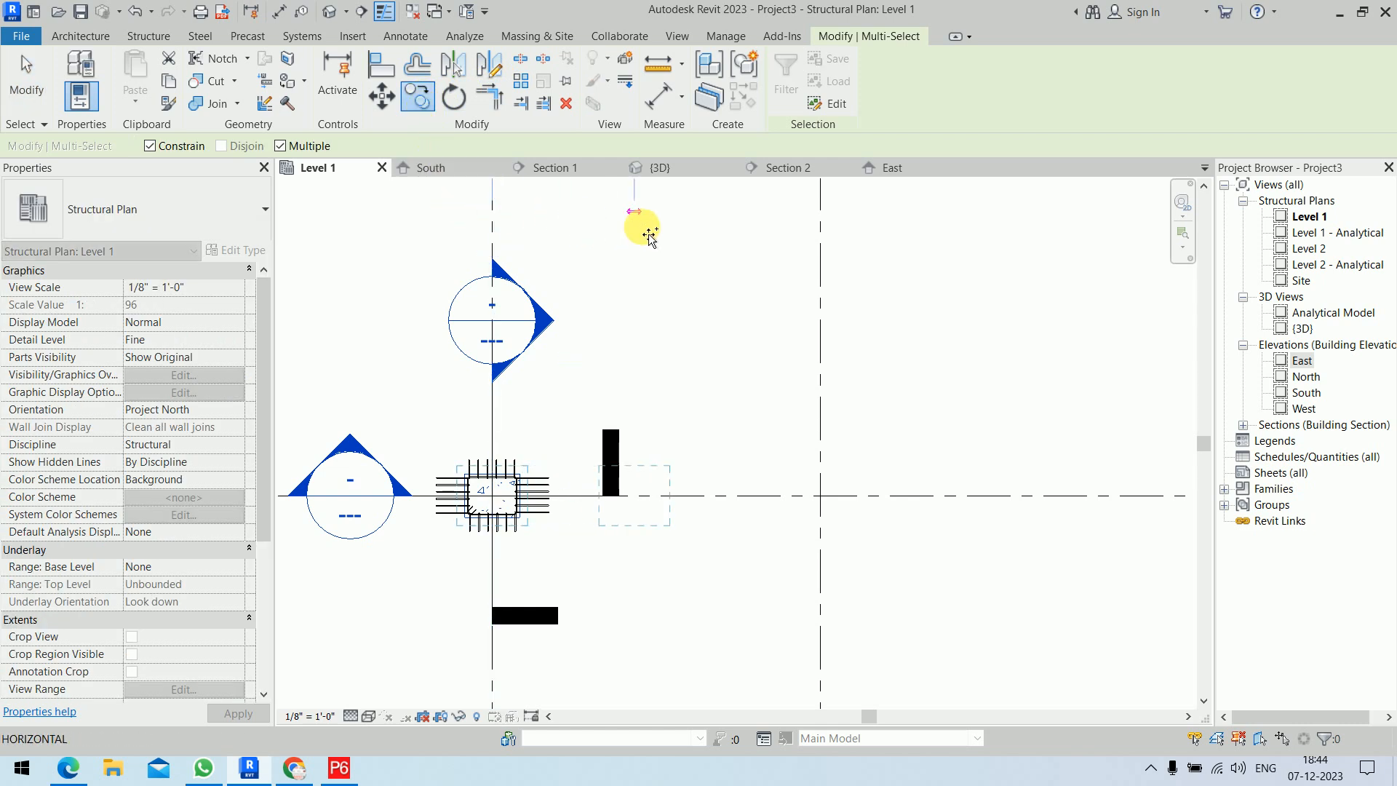
left_click(831, 213)
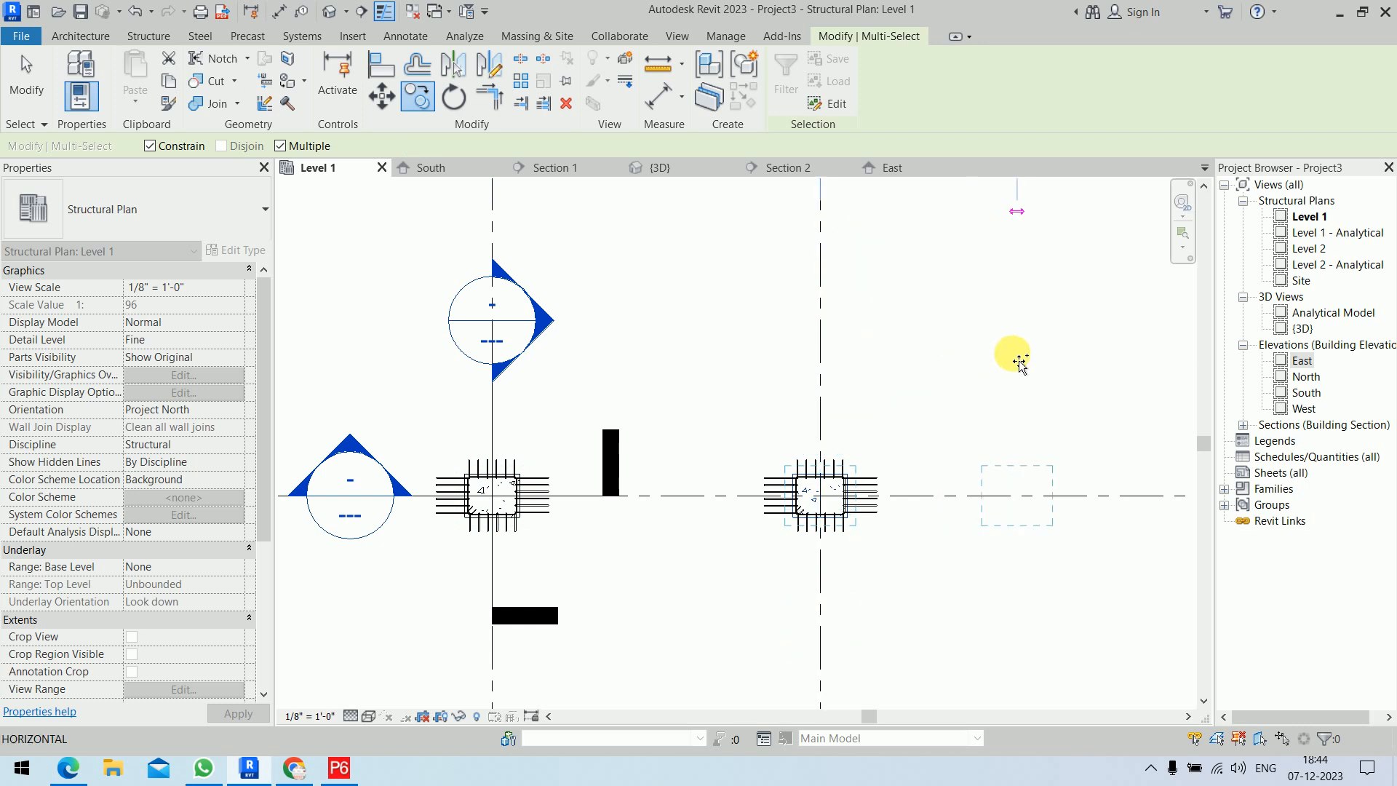
key("Escape")
key("Escape")
Examine both reinforced columns in the 3D view, and open the Level 2 structural plan to check the original column's type
left_click(694, 169)
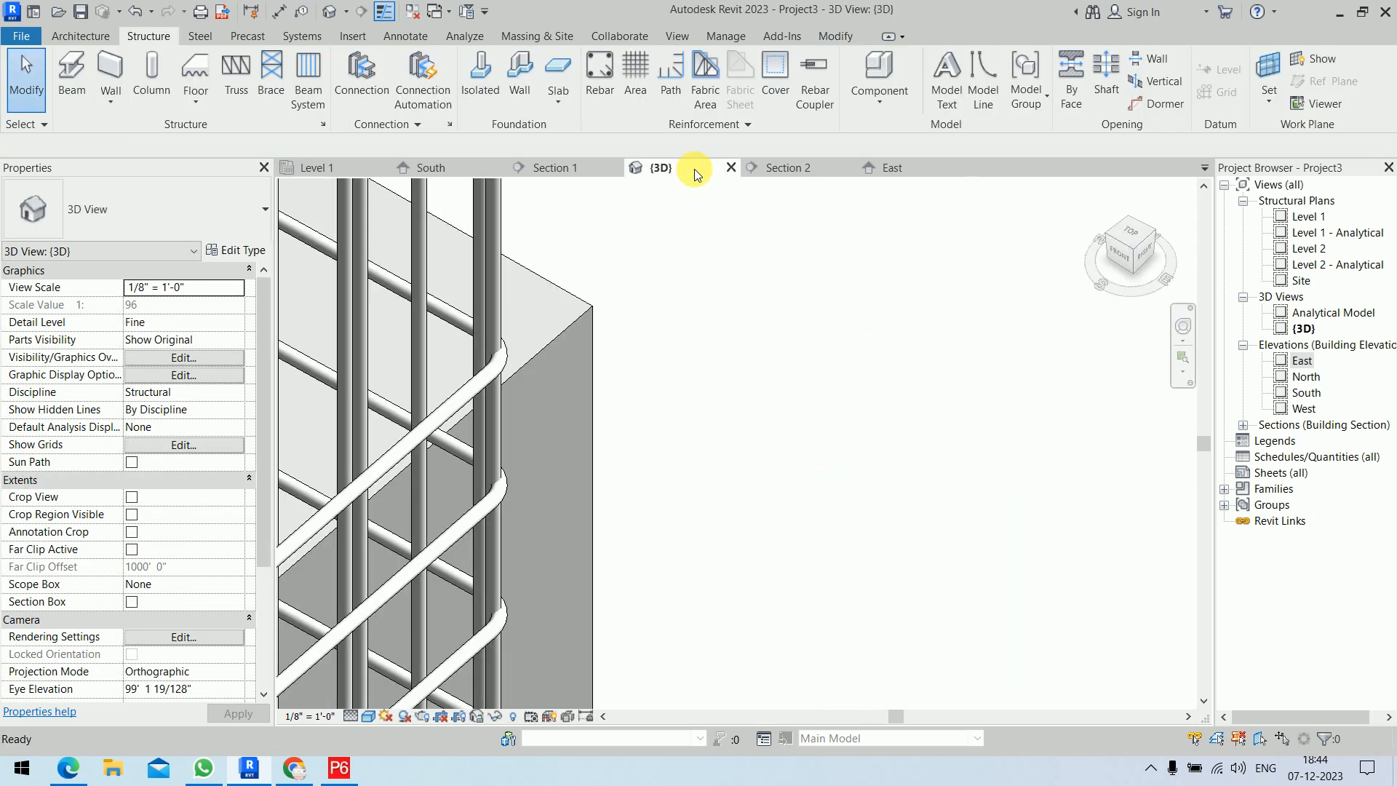
scroll(790, 364, "down", 3)
scroll(790, 362, "down", 5)
middle_click_drag(848, 446, 935, 368, "shift")
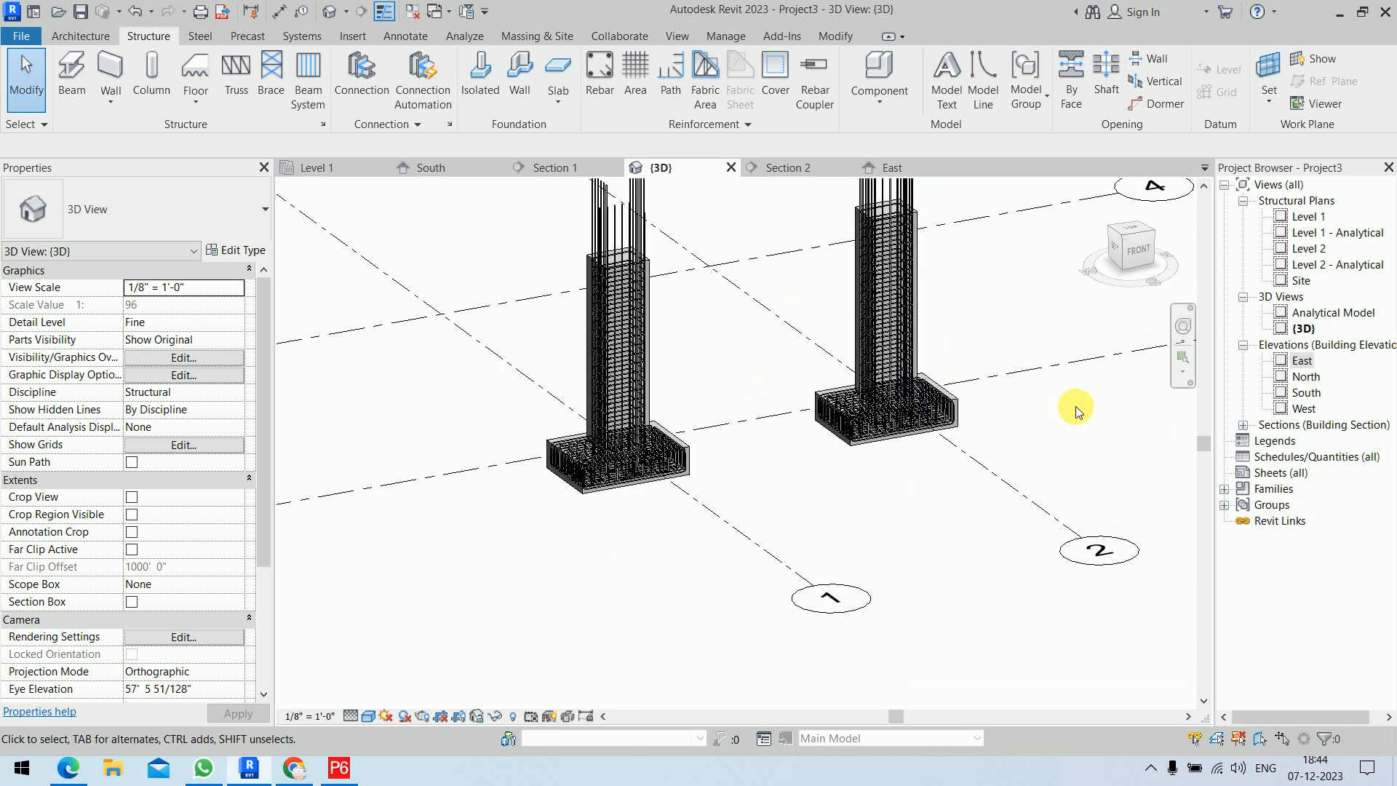
middle_click_drag(1070, 400, 1034, 470, "shift")
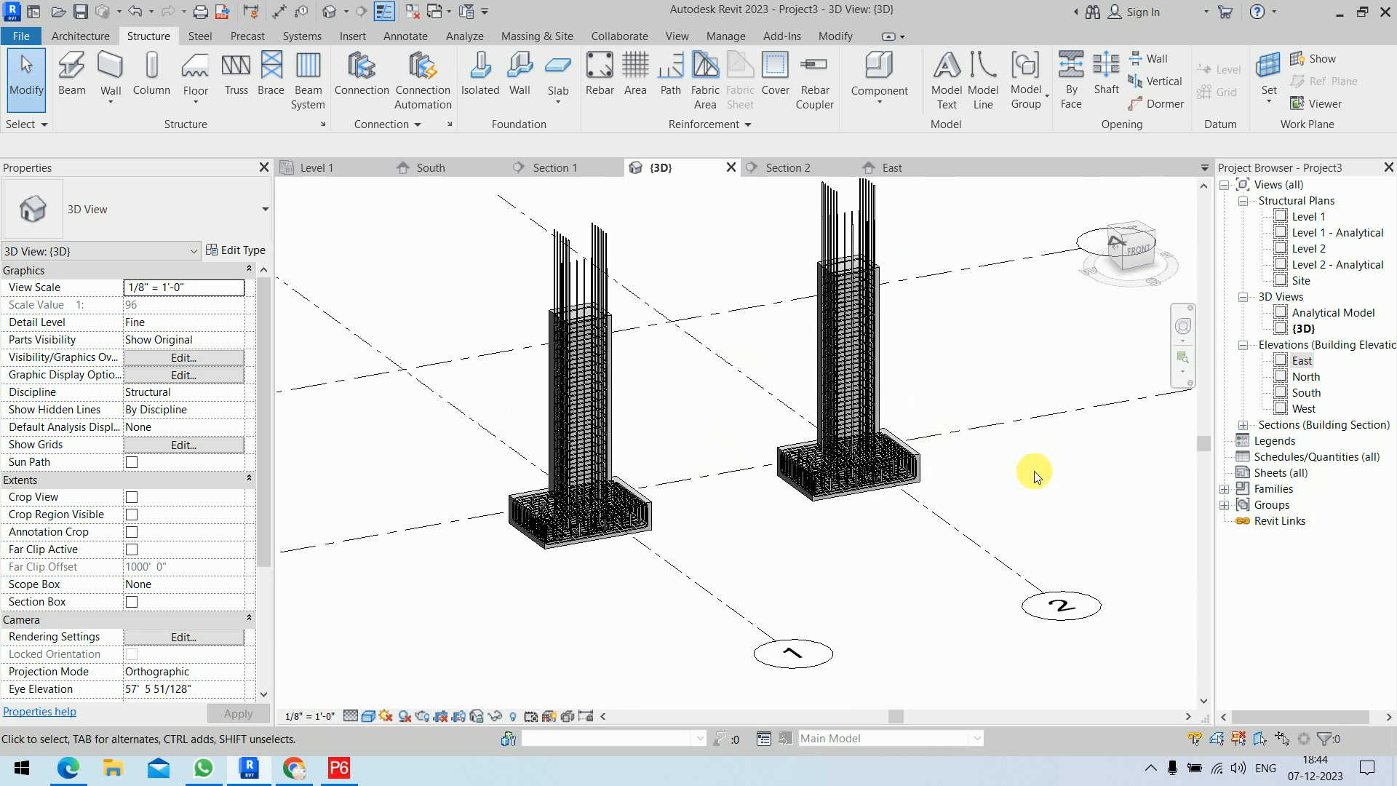
double_click(1310, 249)
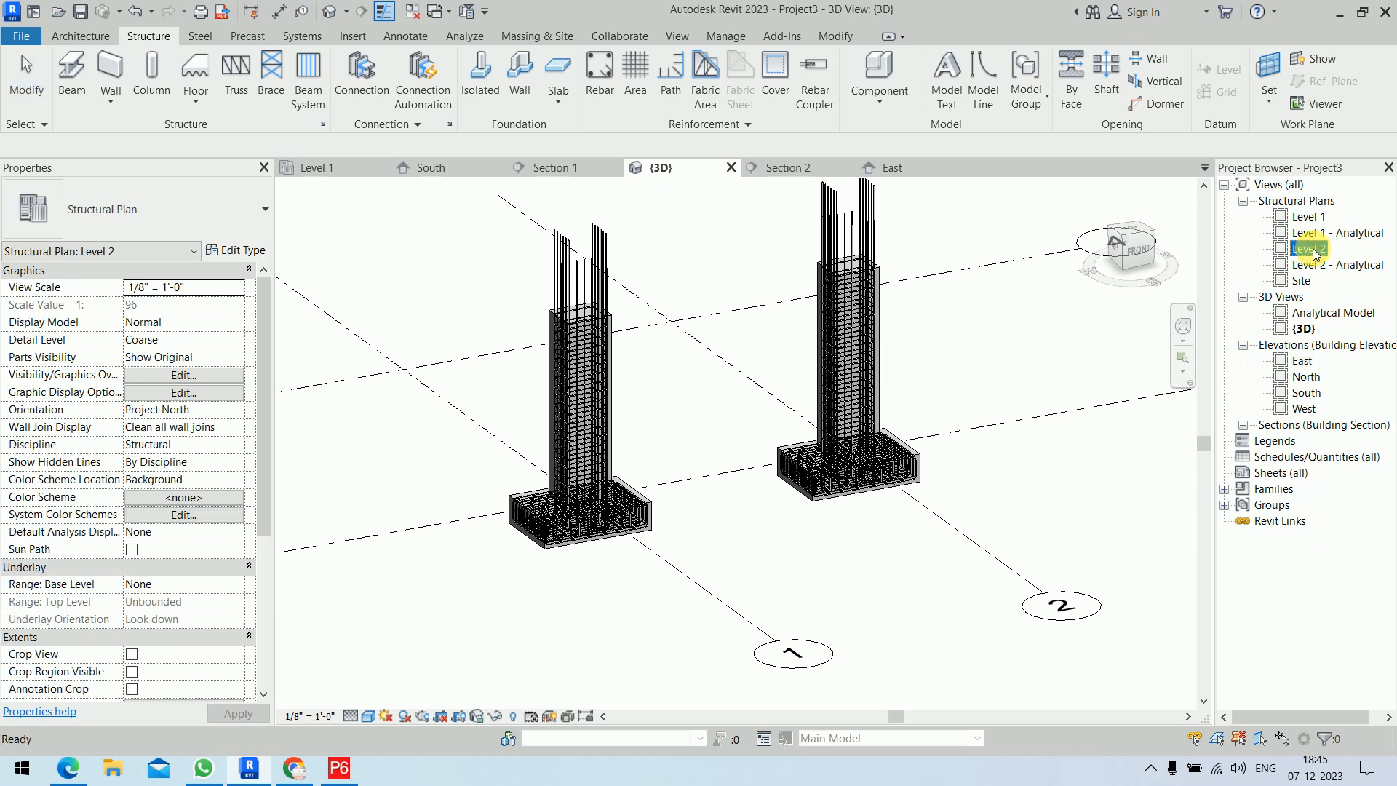
scroll(740, 490, "up", 6)
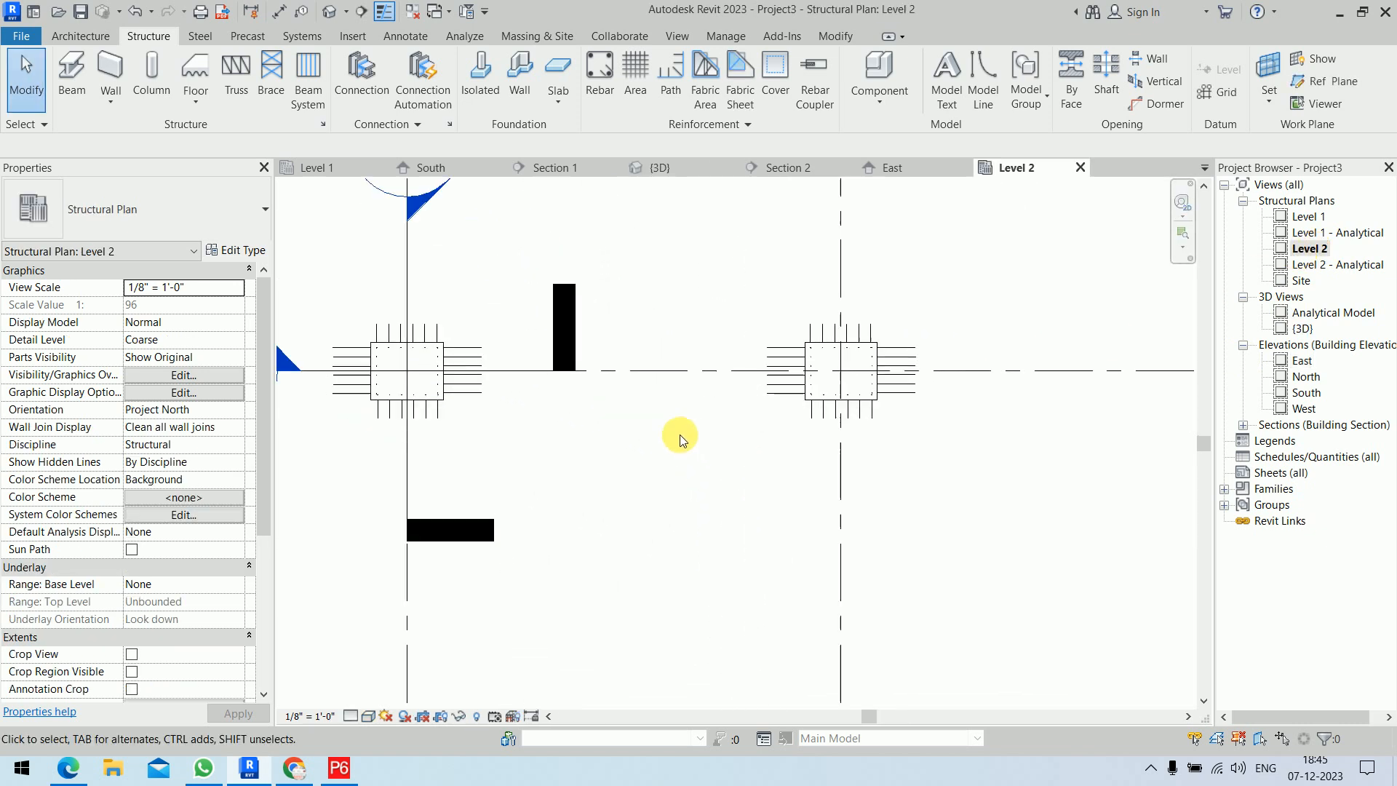
middle_click_drag(654, 412, 732, 437)
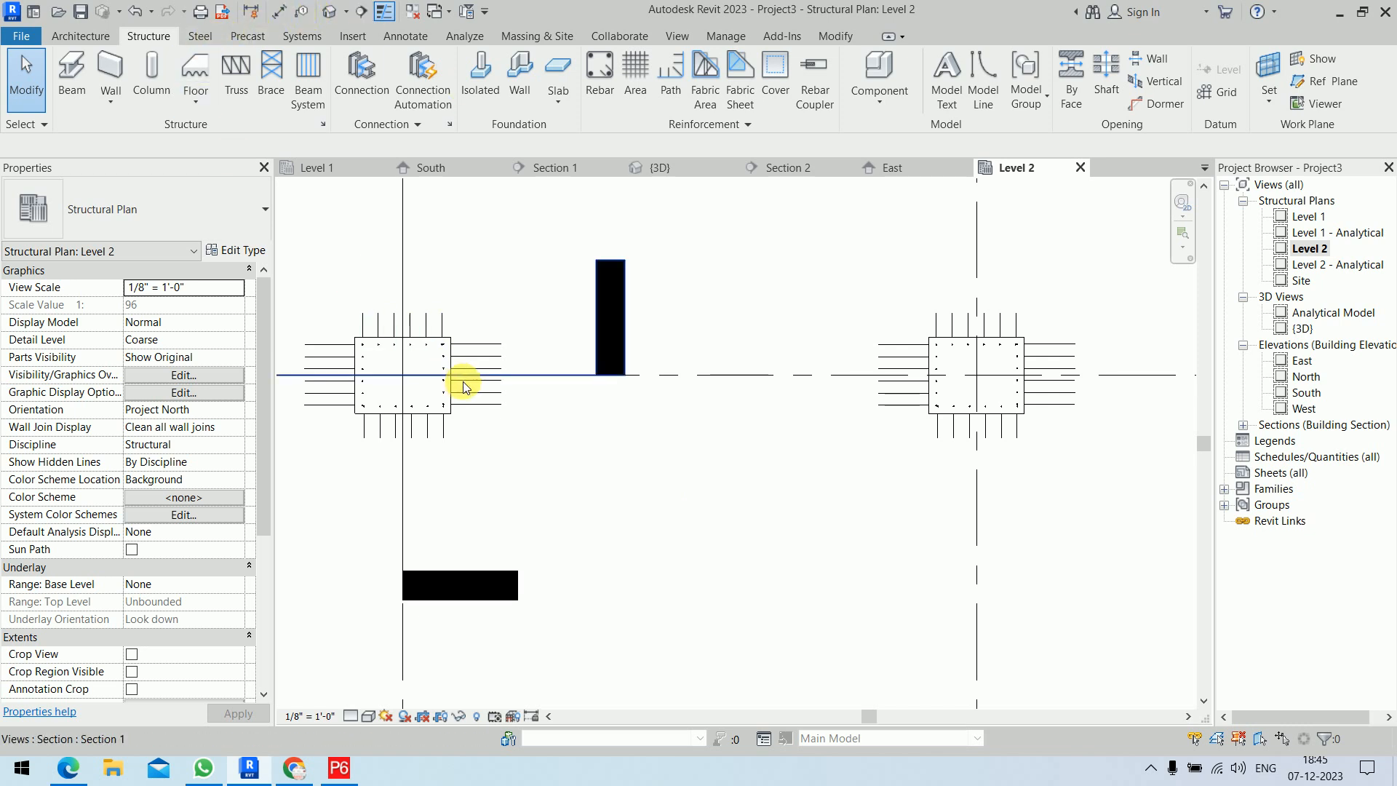
scroll(450, 335, "up", 3)
scroll(450, 335, "up", 2)
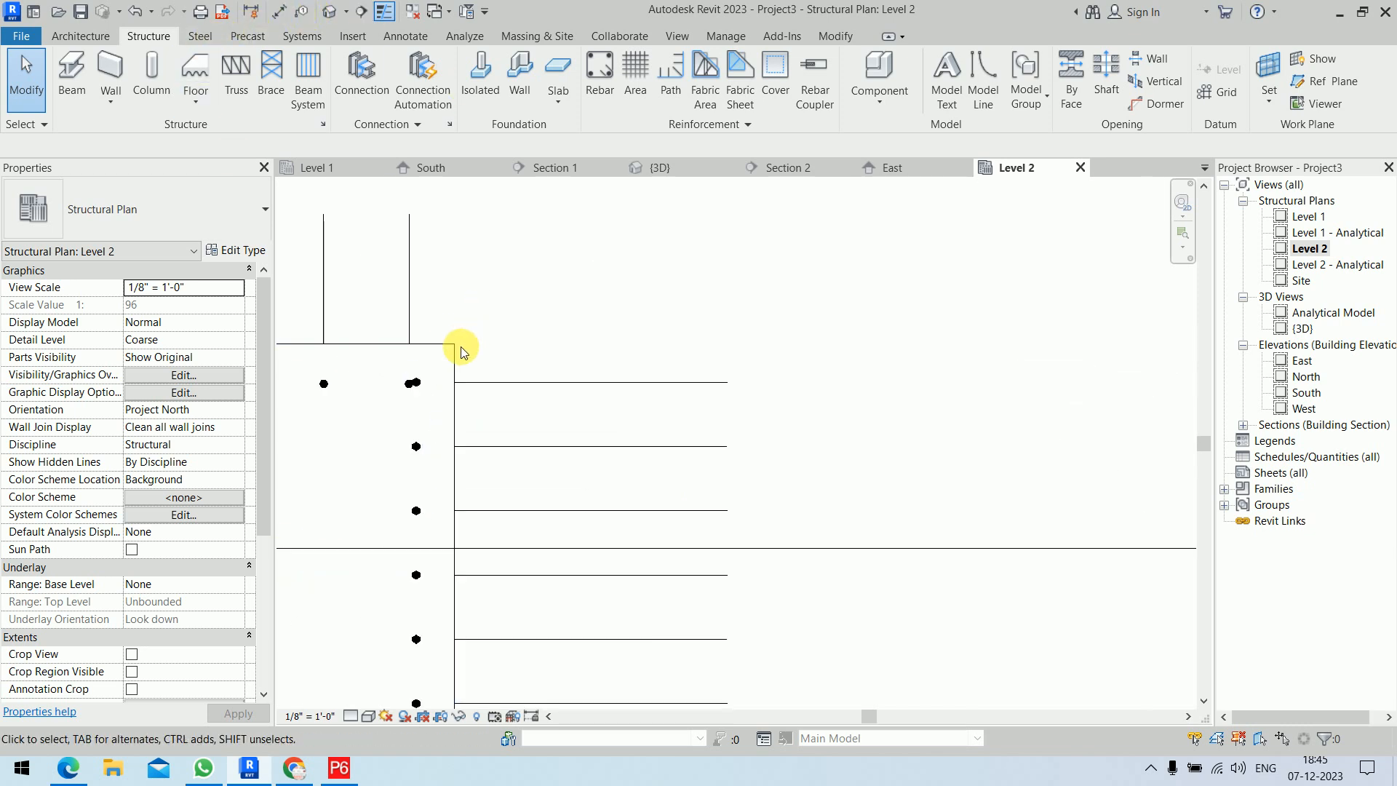
left_click(456, 351)
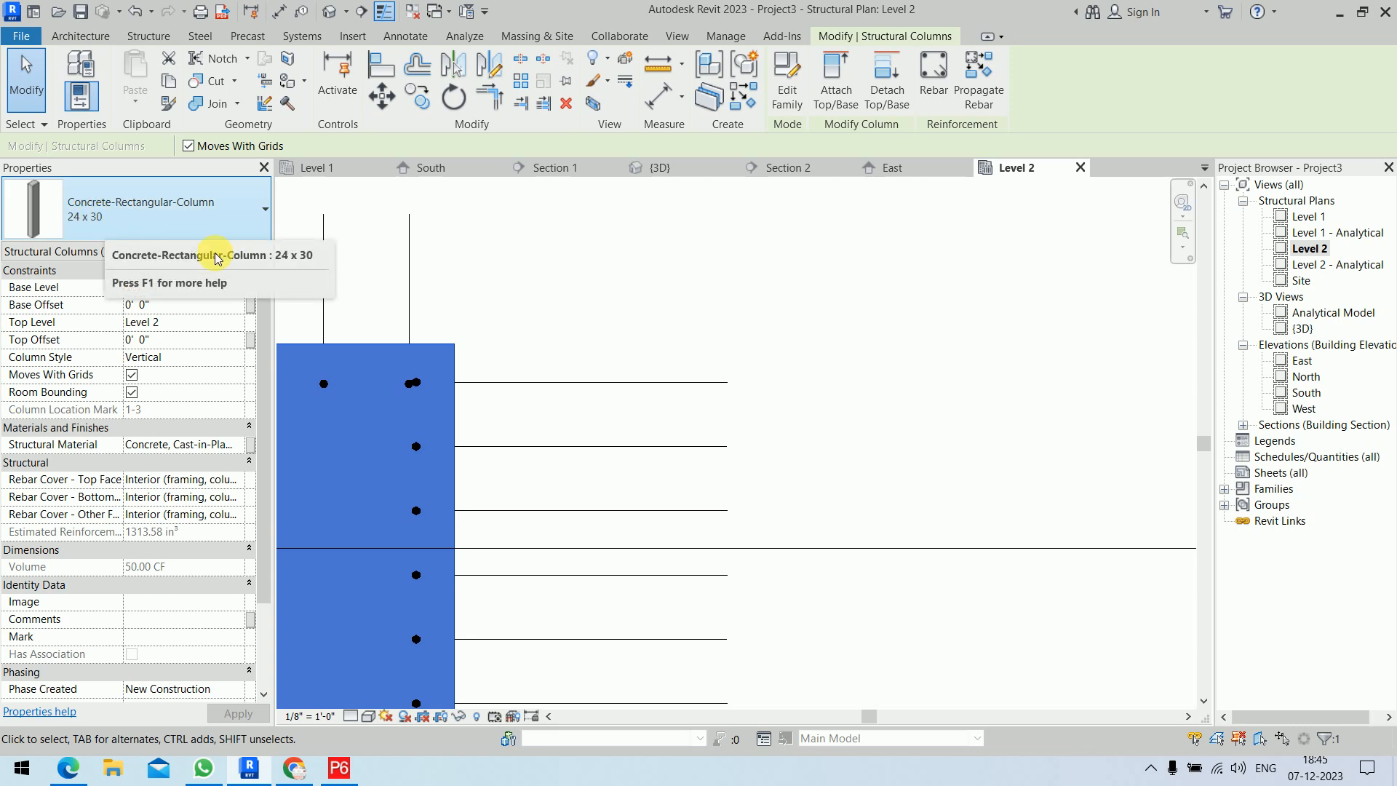
scroll(666, 334, "down", 4)
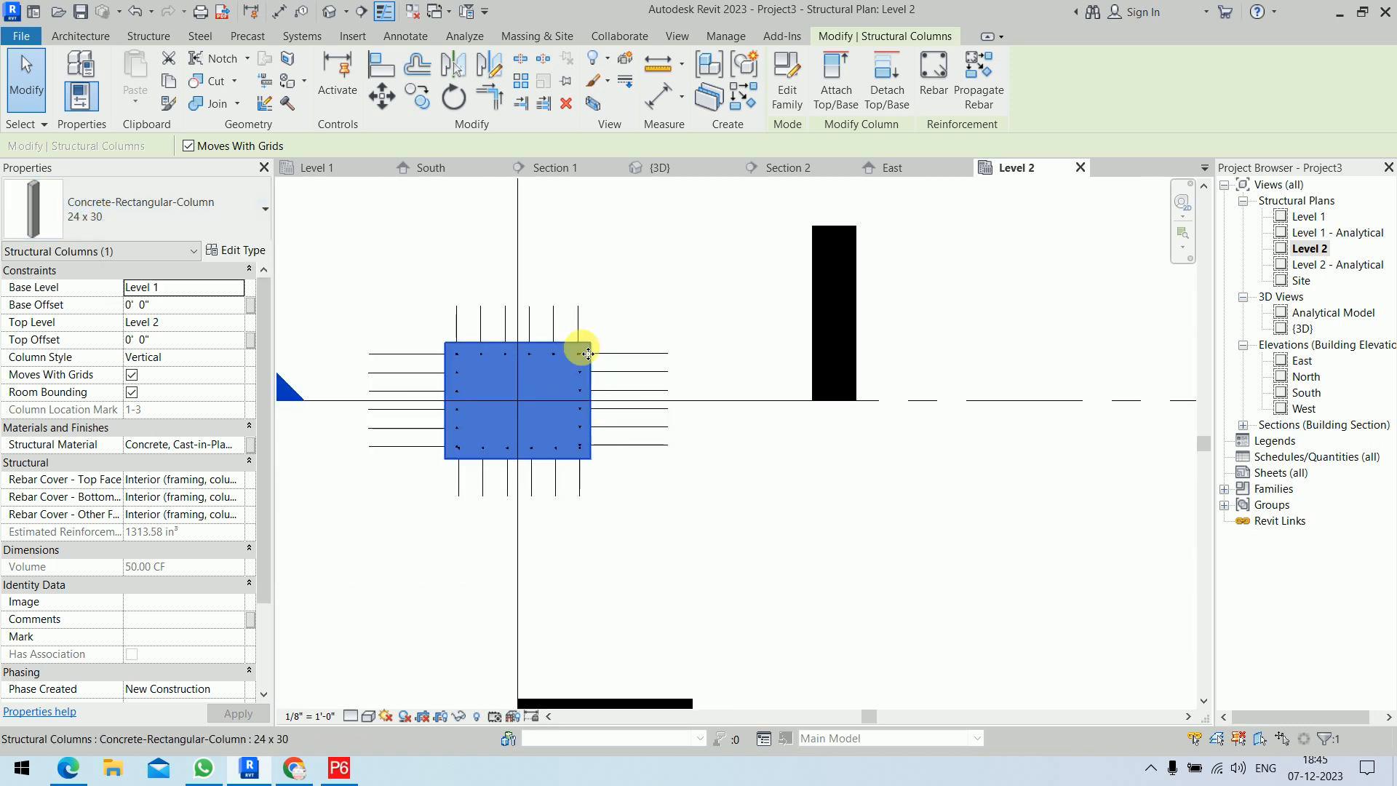
left_click(611, 225)
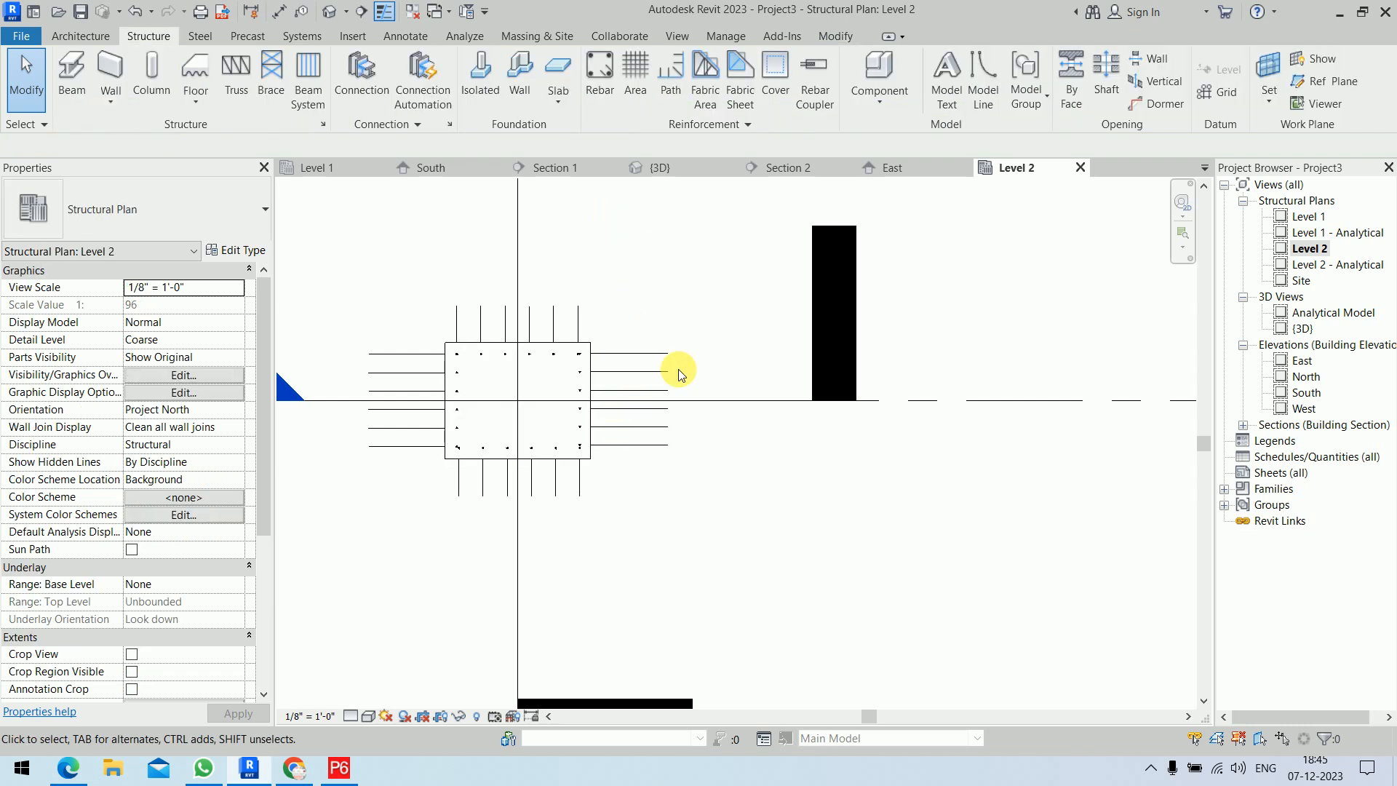
scroll(711, 371, "down", 4)
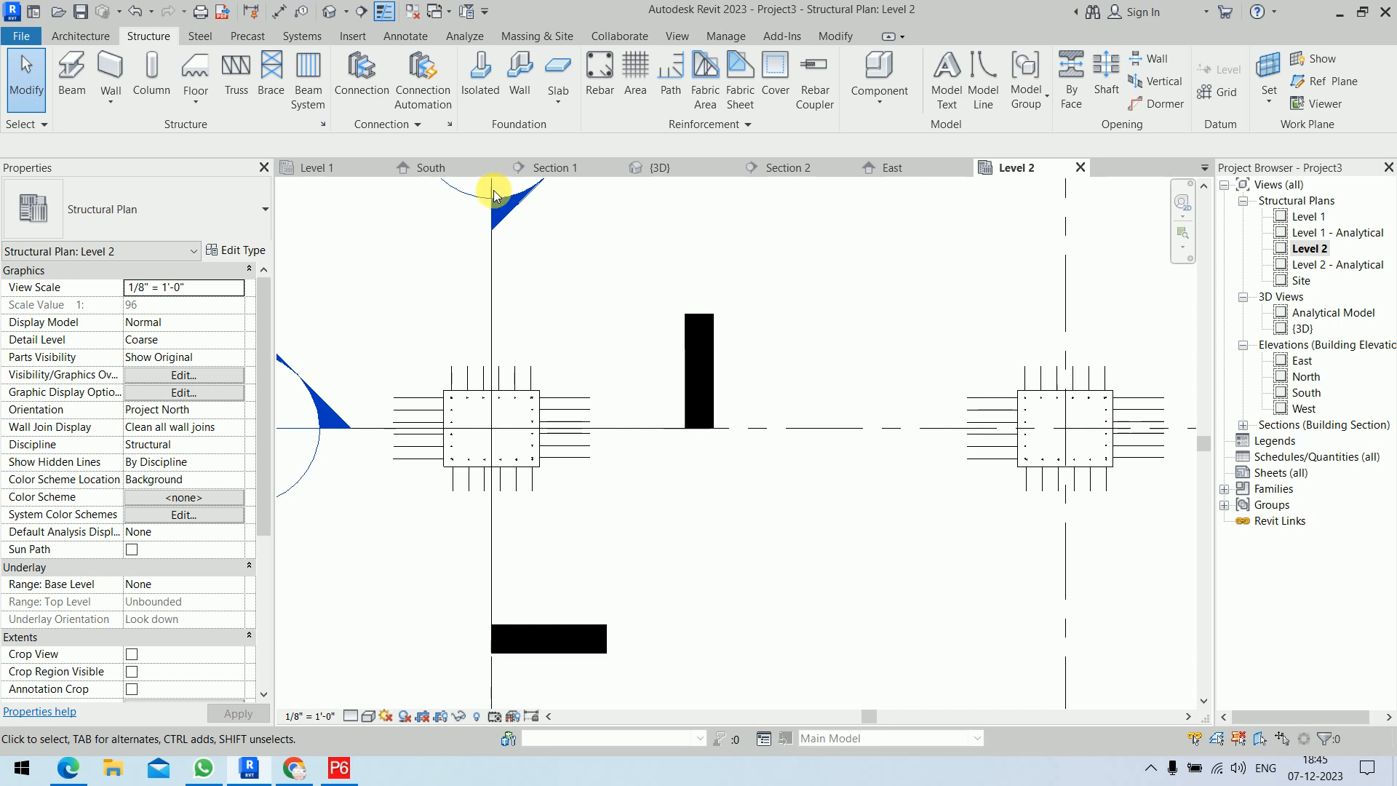
Place a 12 x 24 Concrete-Rectangular Beam on Level 2 between the centres of the two columns, dismissing the save reminder
left_click(82, 71)
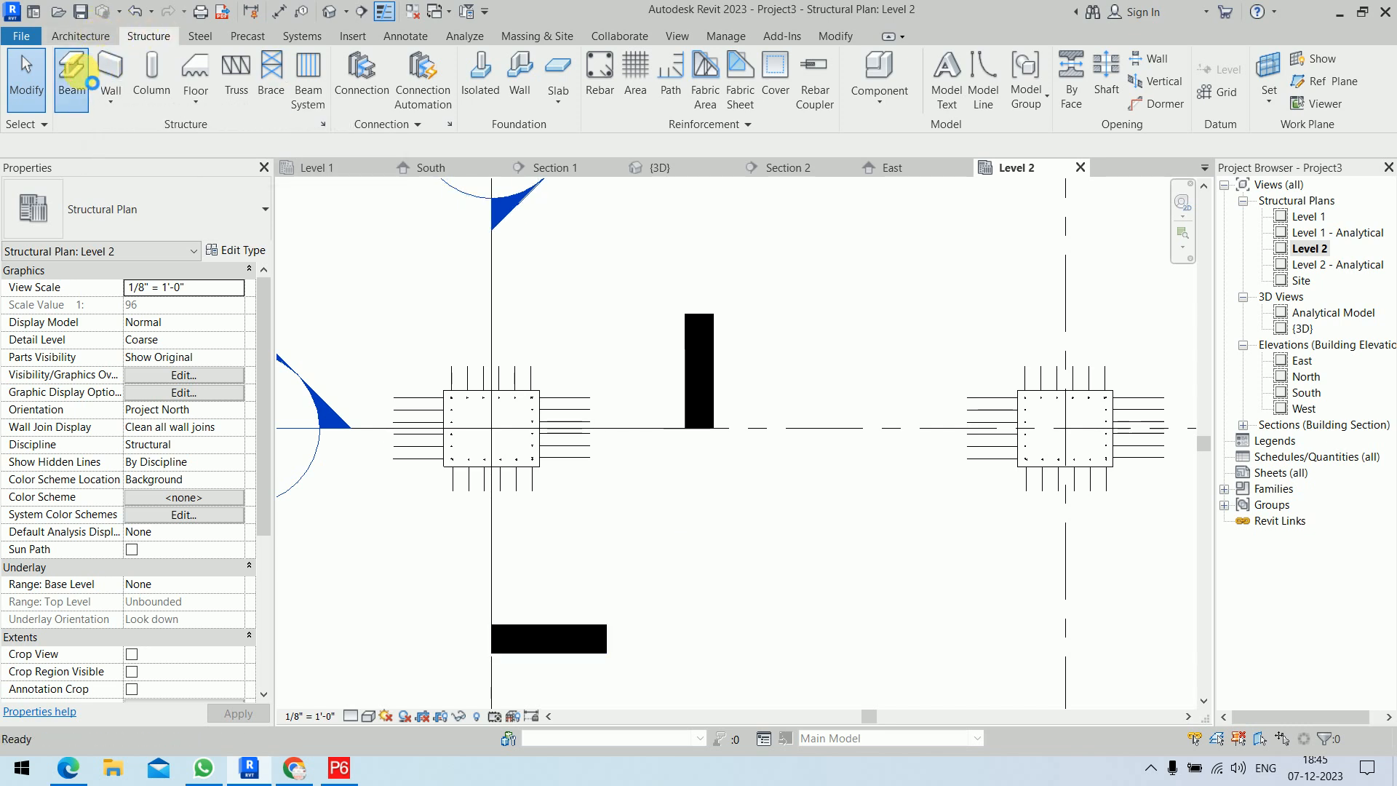
left_click(193, 210)
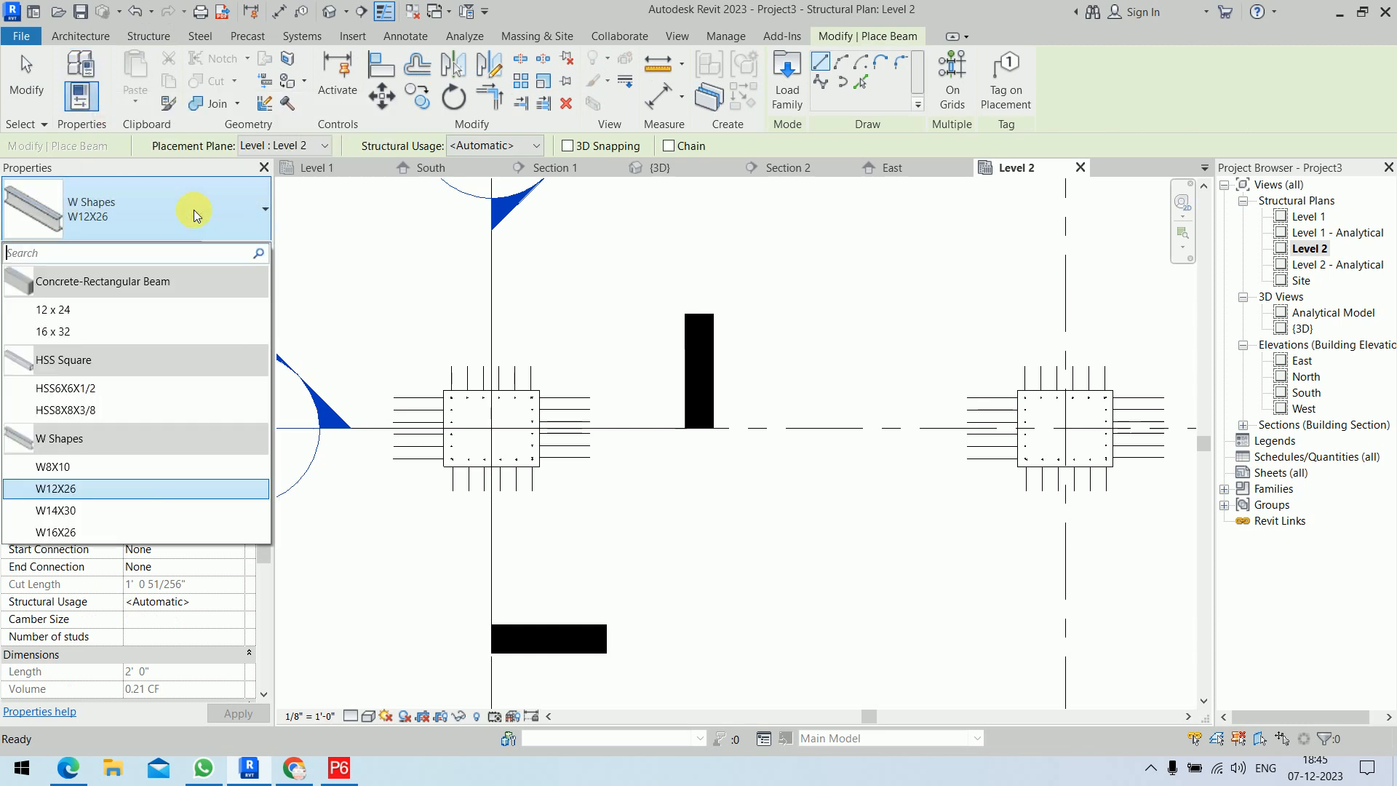
left_click(124, 312)
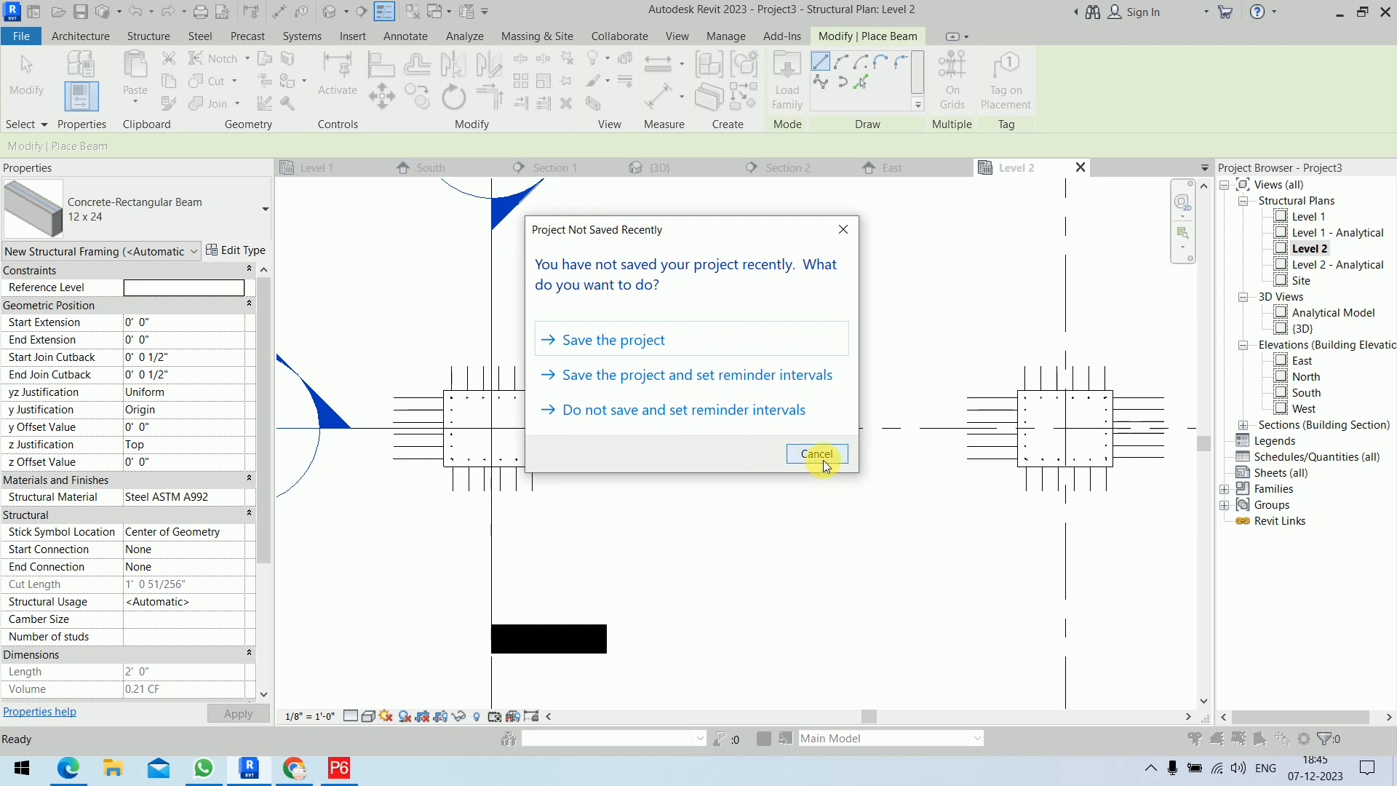
left_click(816, 454)
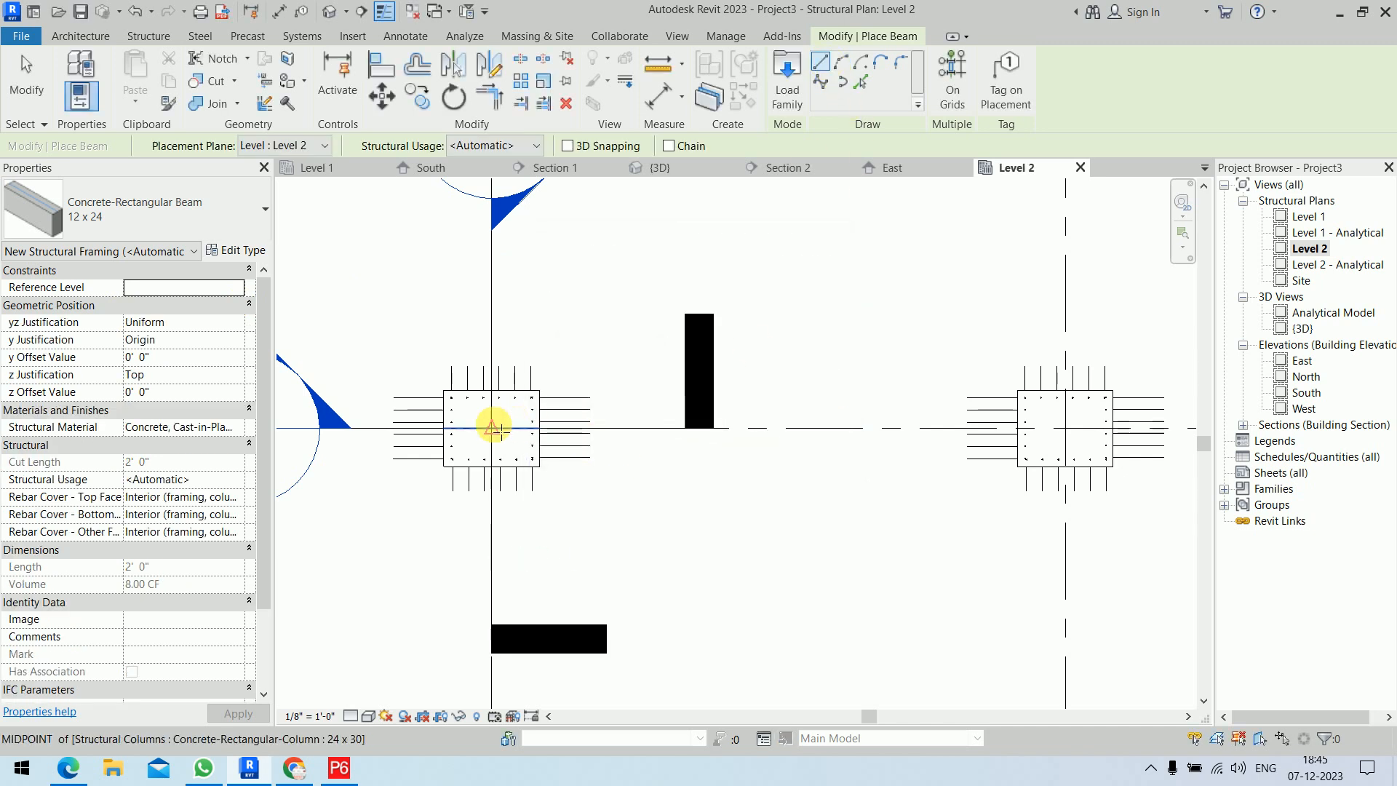
left_click(492, 427)
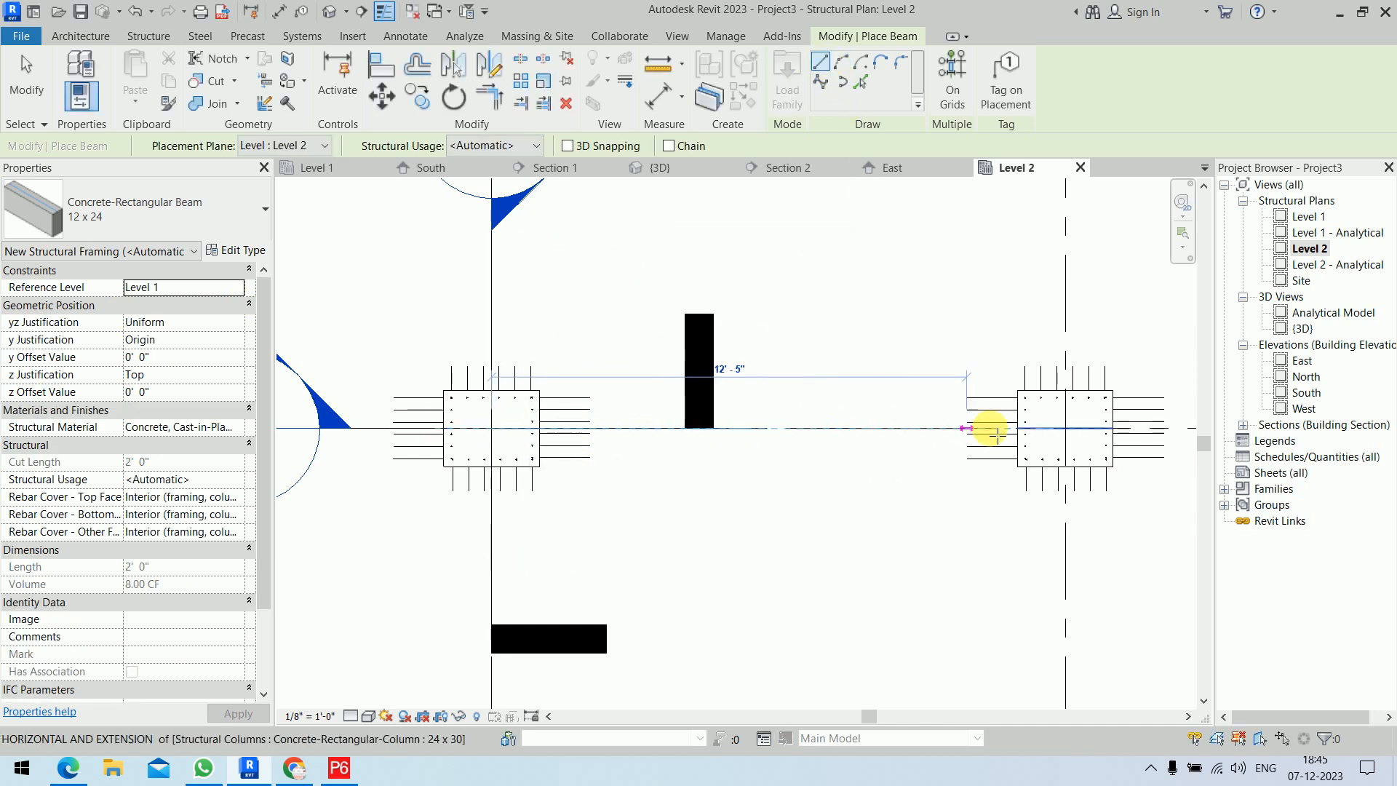
left_click(1067, 429)
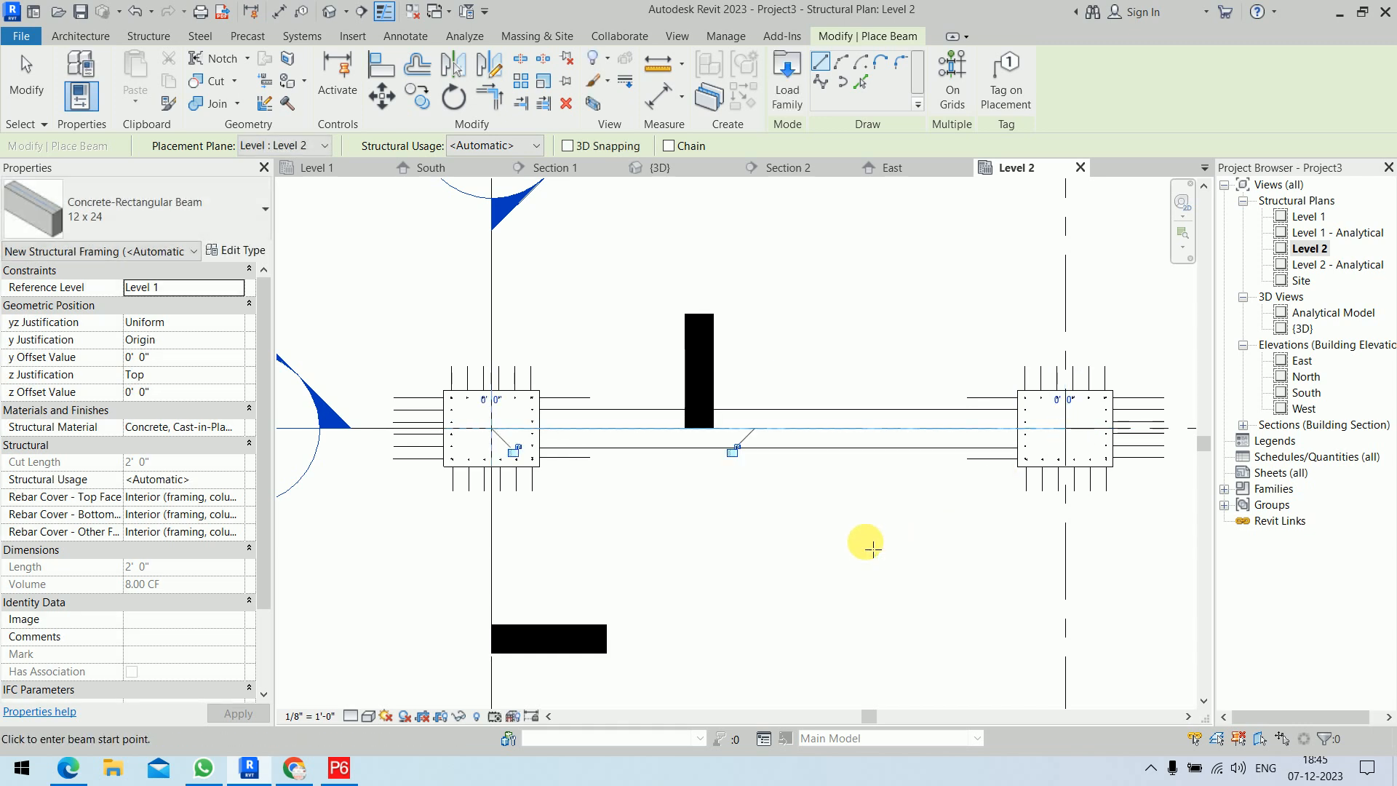
scroll(857, 527, "up", 1)
key("Escape")
key("Escape")
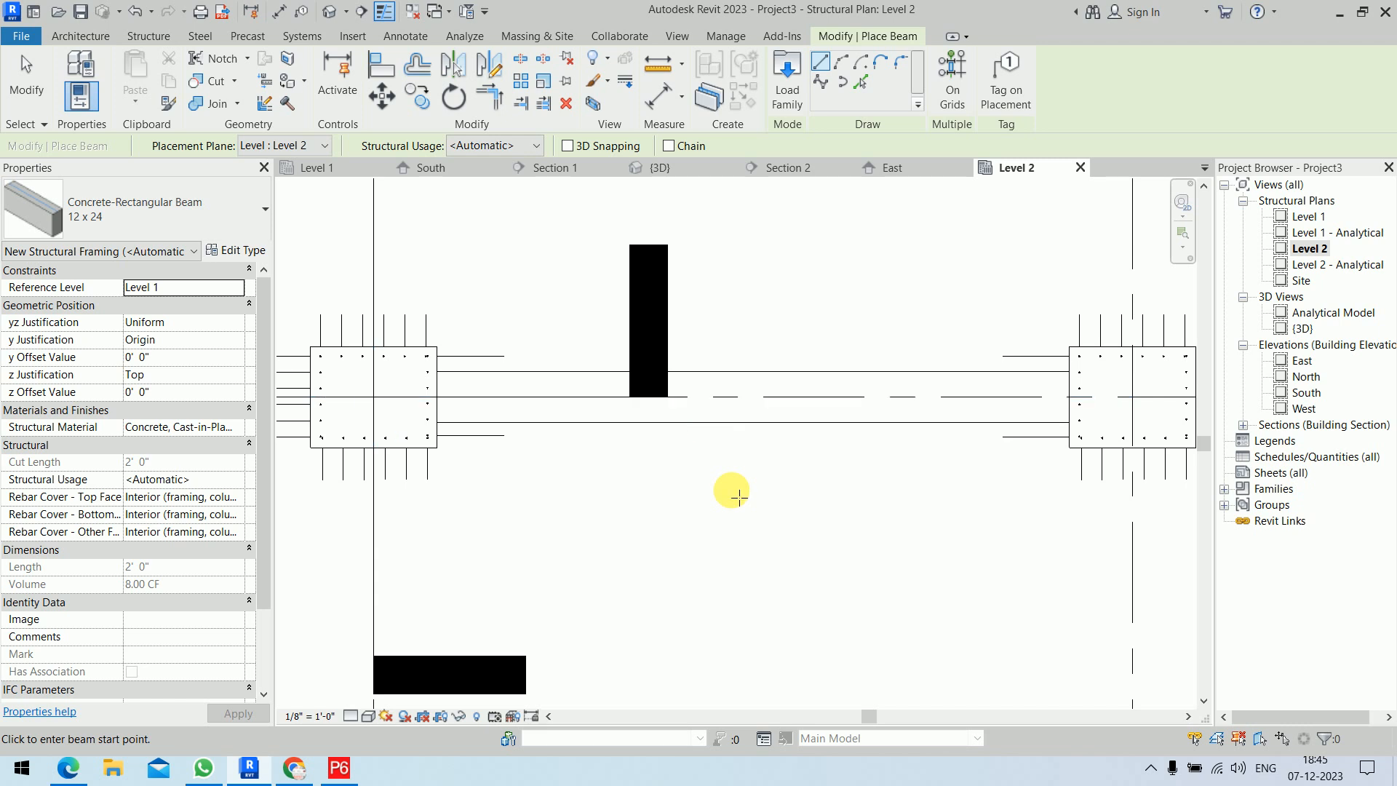
Duplicate the selected beam's 12 x 24 type as 18" x 24" and apply it to the beam
left_click(728, 411)
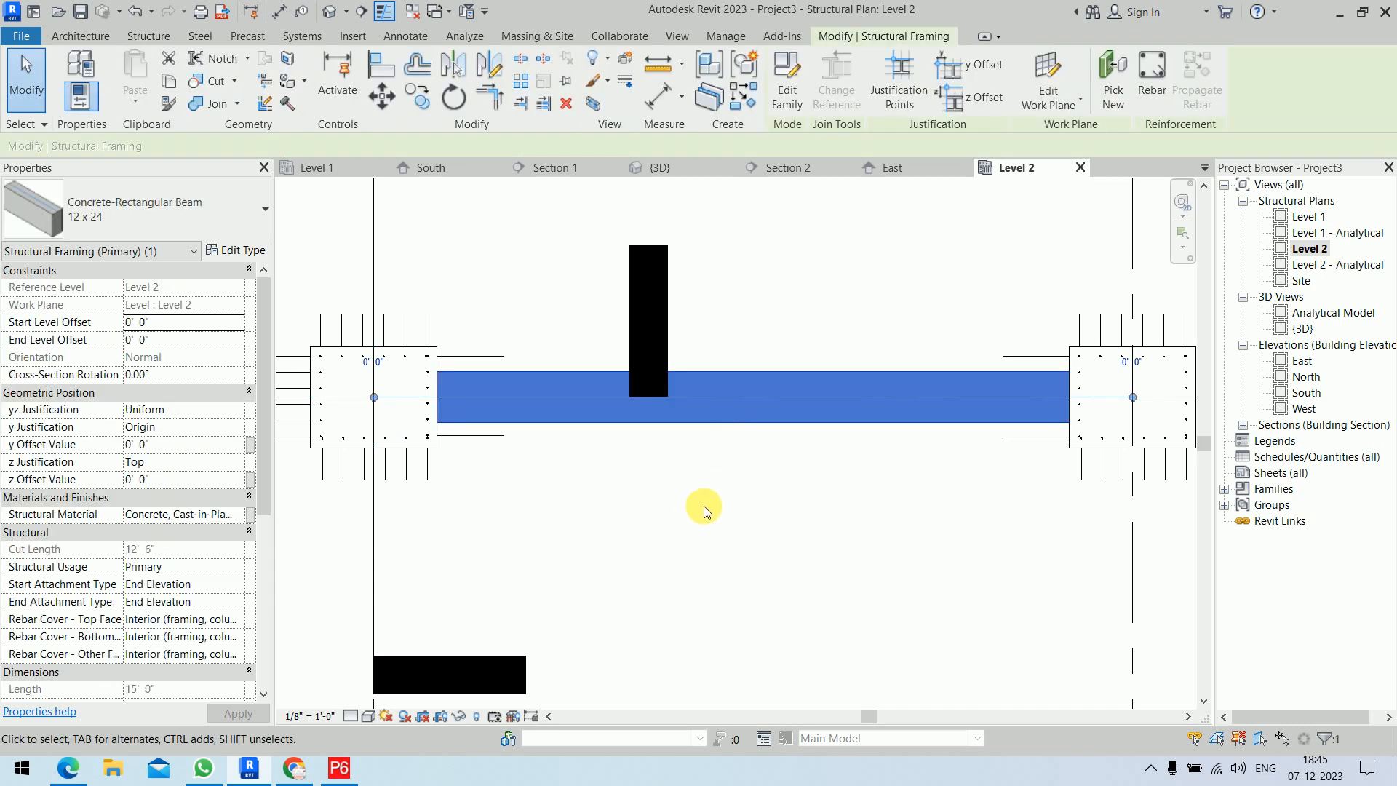
left_click(233, 255)
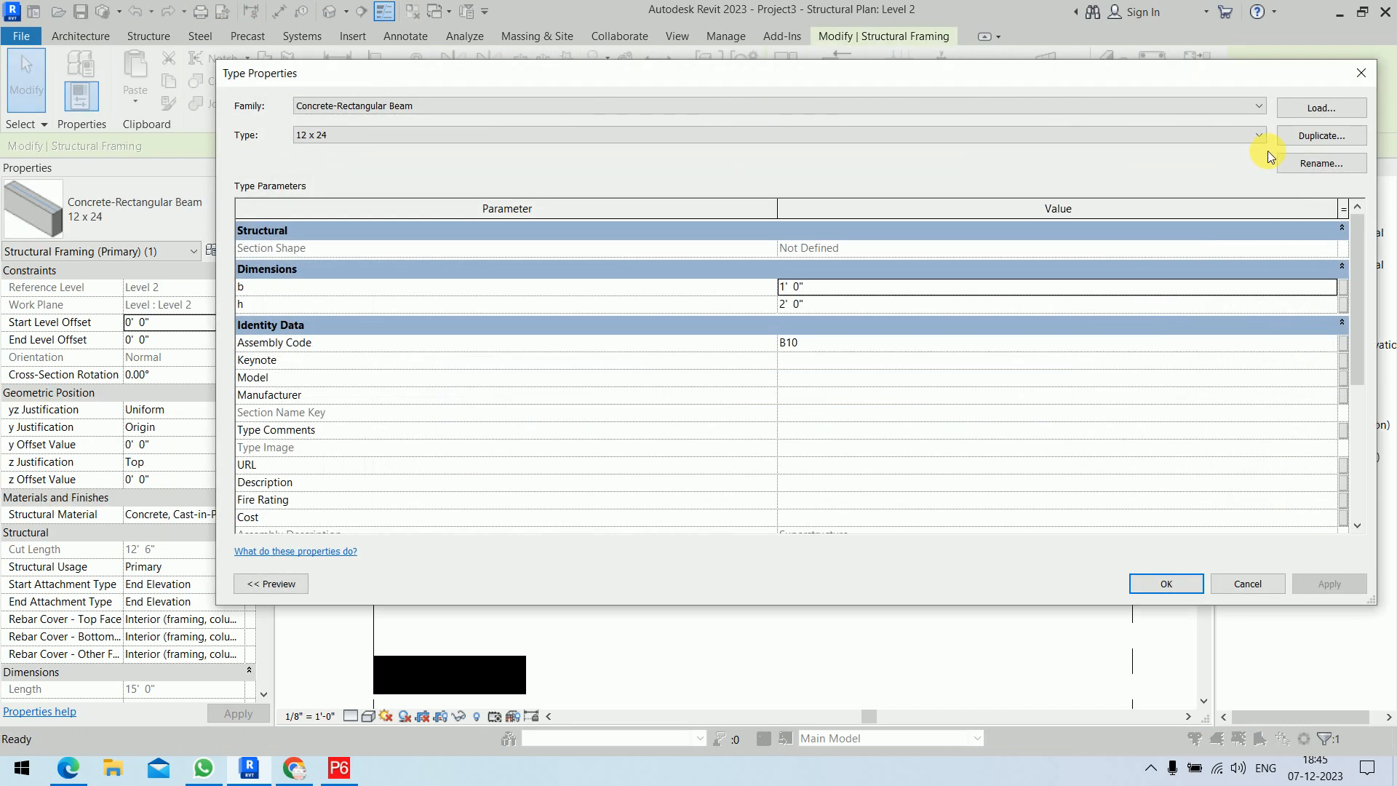
left_click(1307, 137)
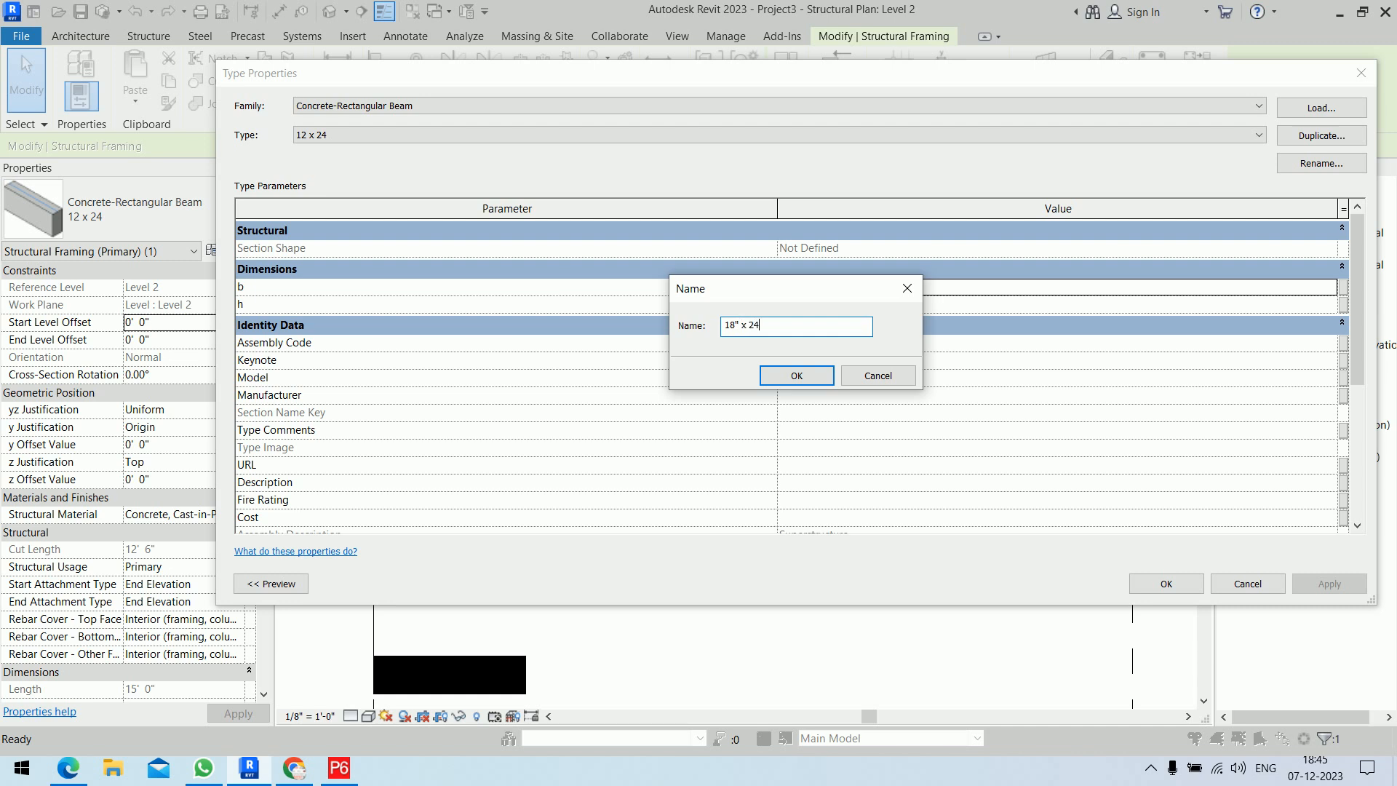
key("Return")
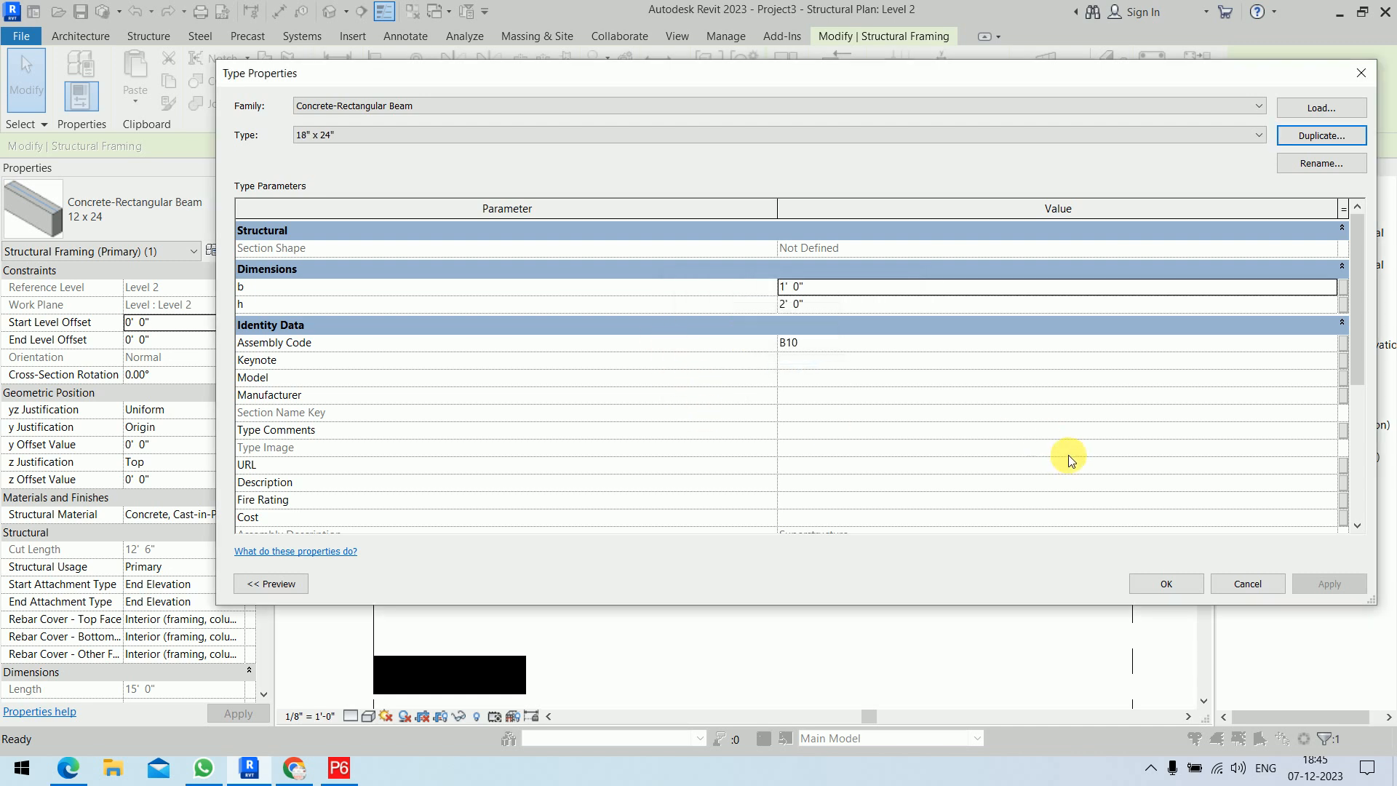
left_click(1149, 586)
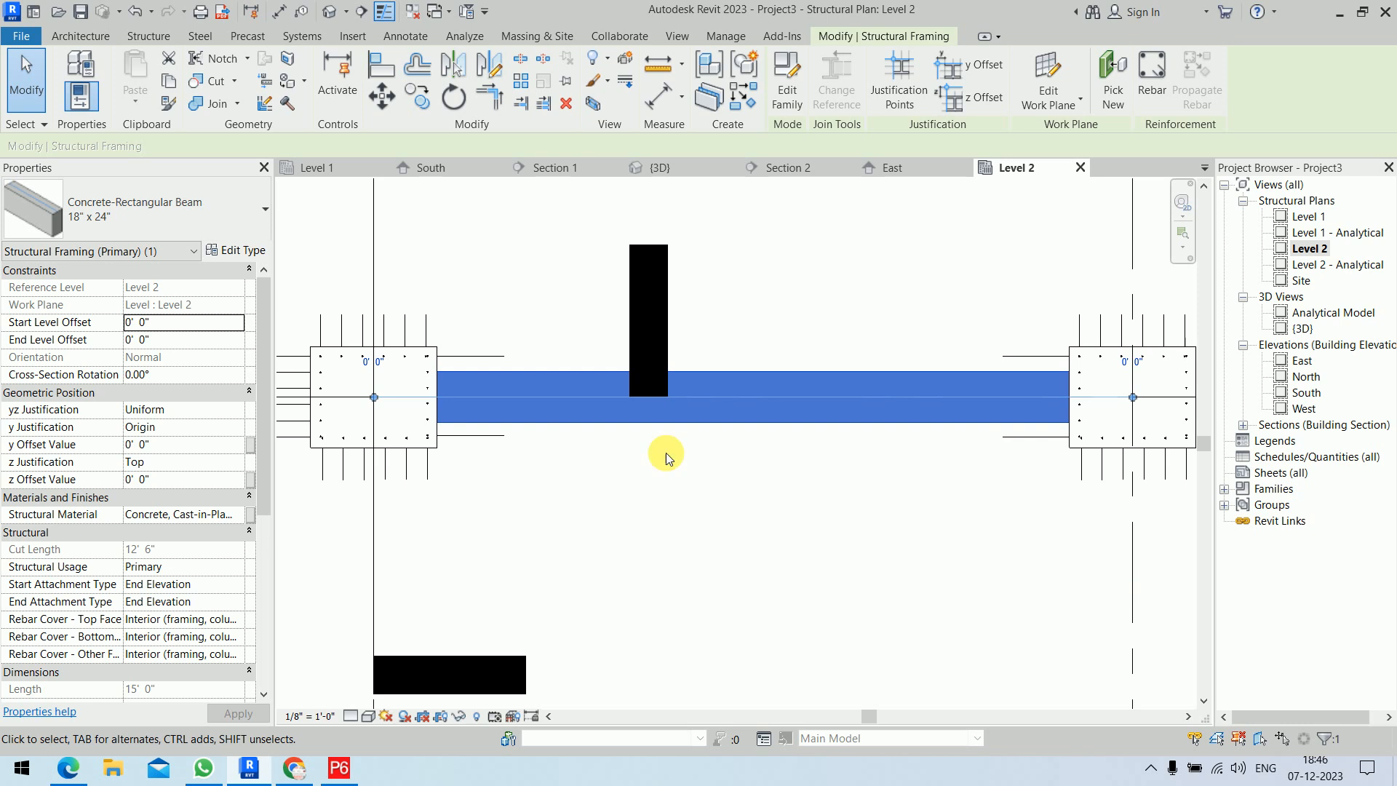
Set the 18" x 24" beam type's width b to 18"
left_click(231, 251)
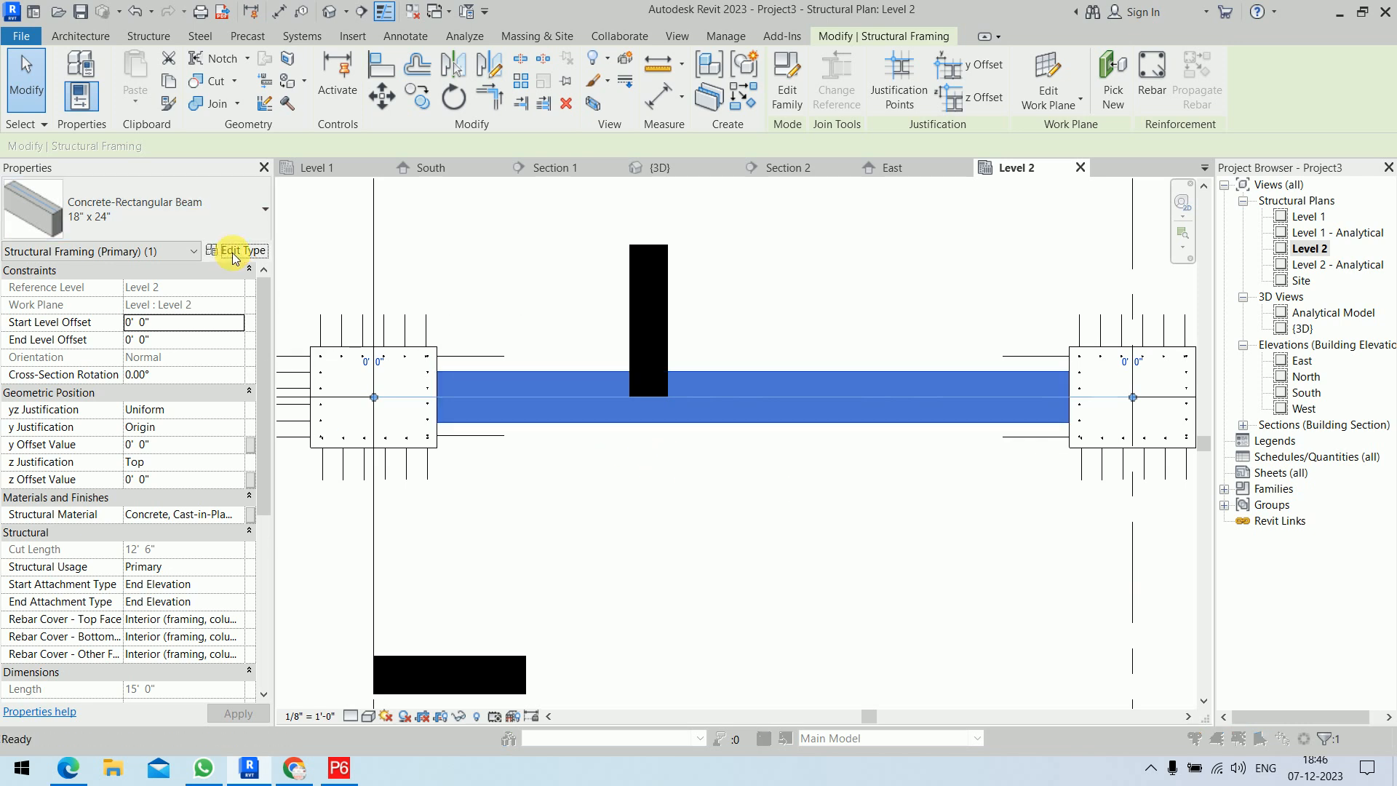
left_click(853, 288)
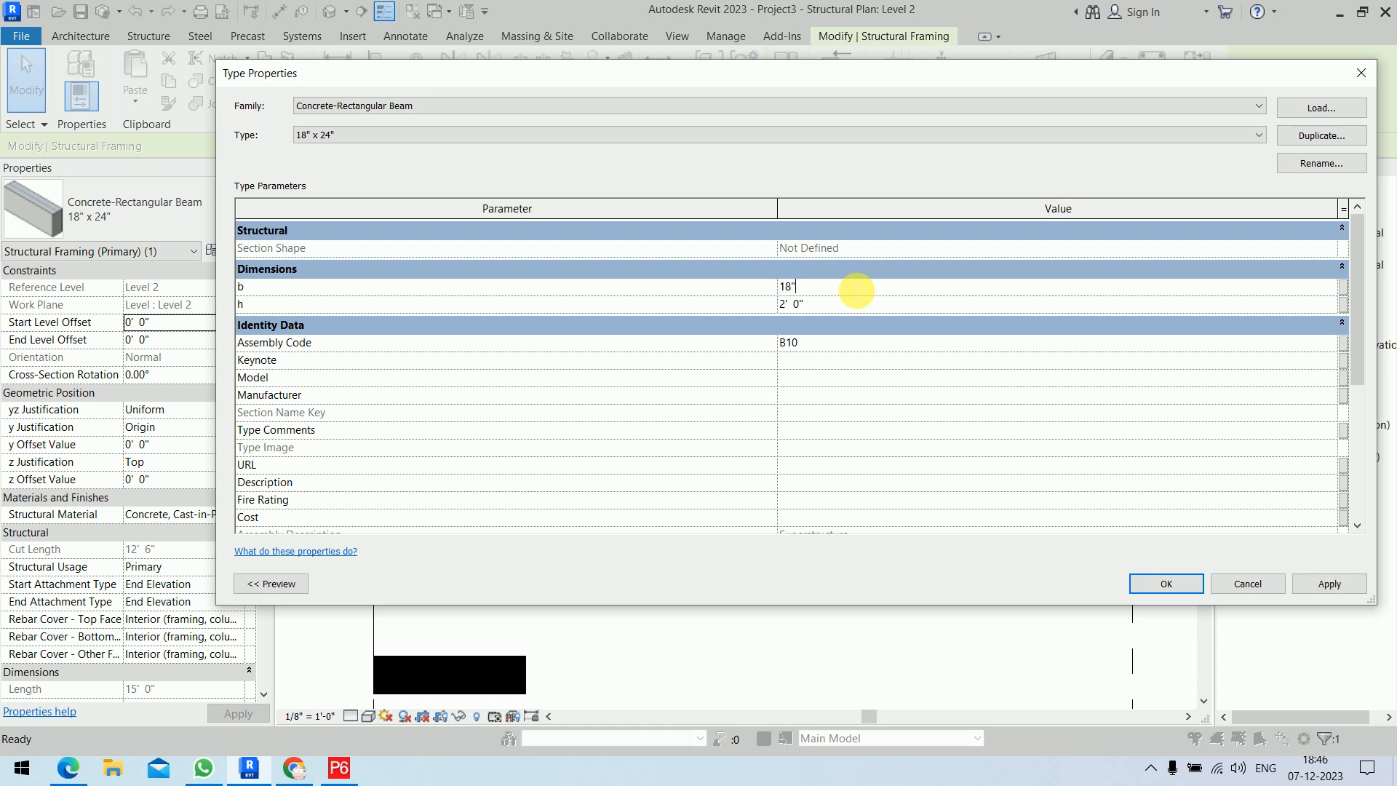
left_click(859, 308)
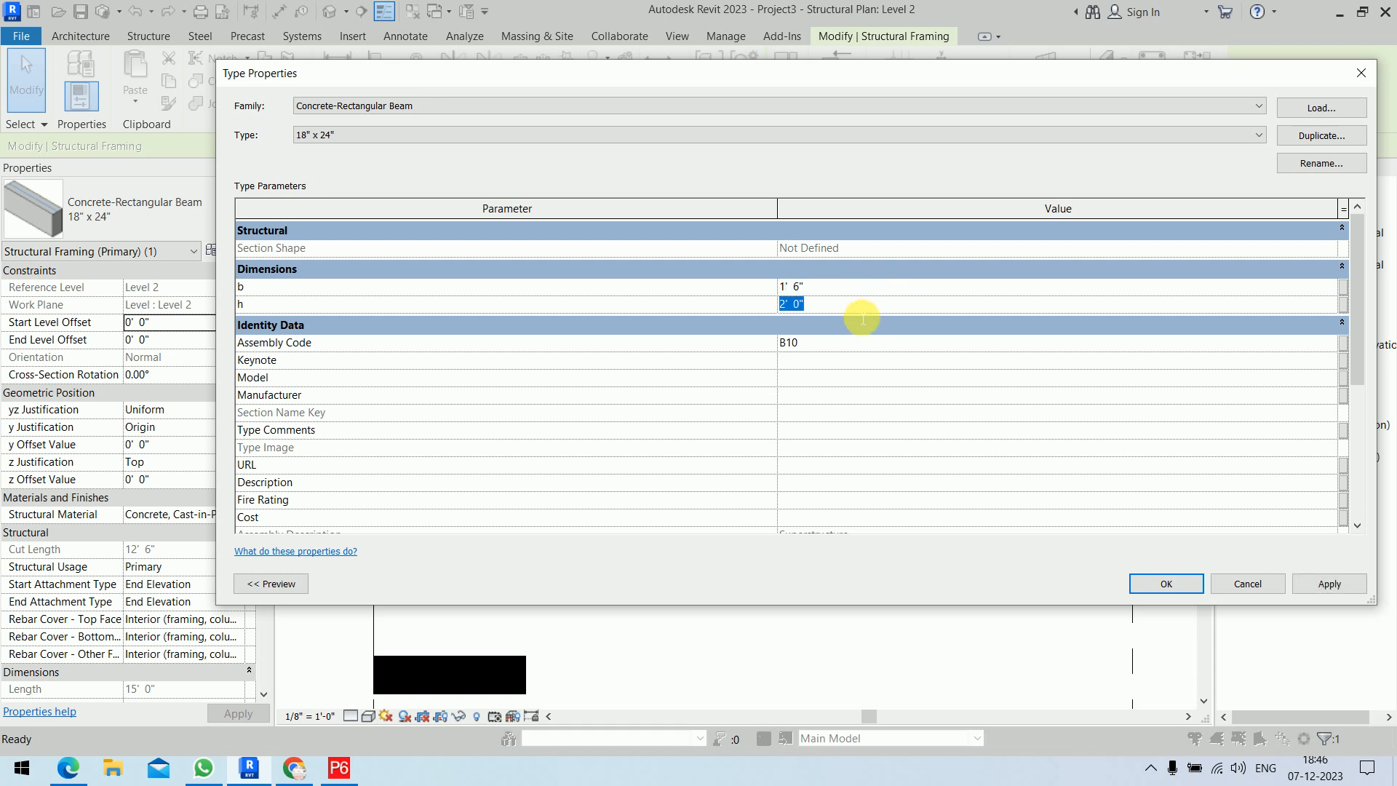
left_click(1167, 581)
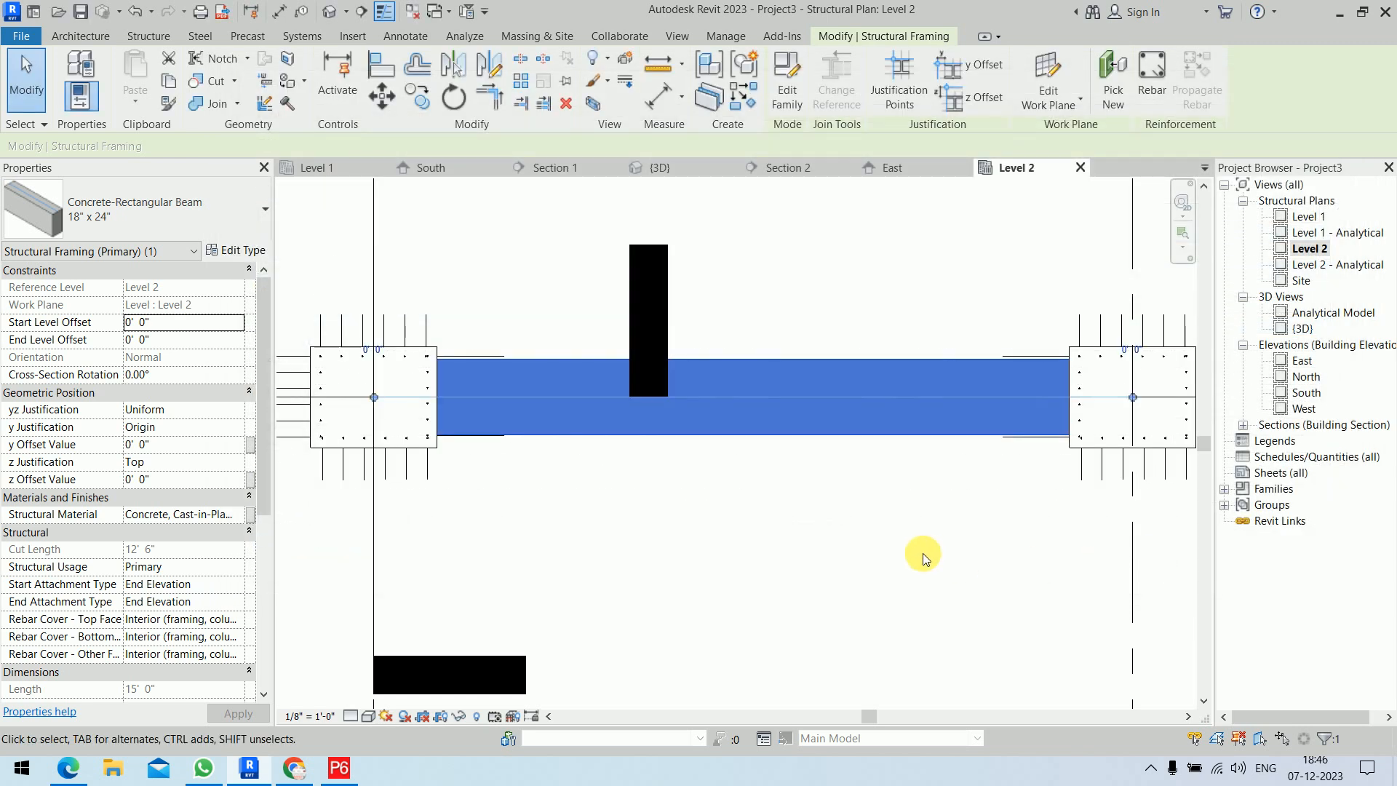
left_click(879, 545)
Examine the concrete beam and how it meets the two reinforced columns in the 3D view
left_click(662, 168)
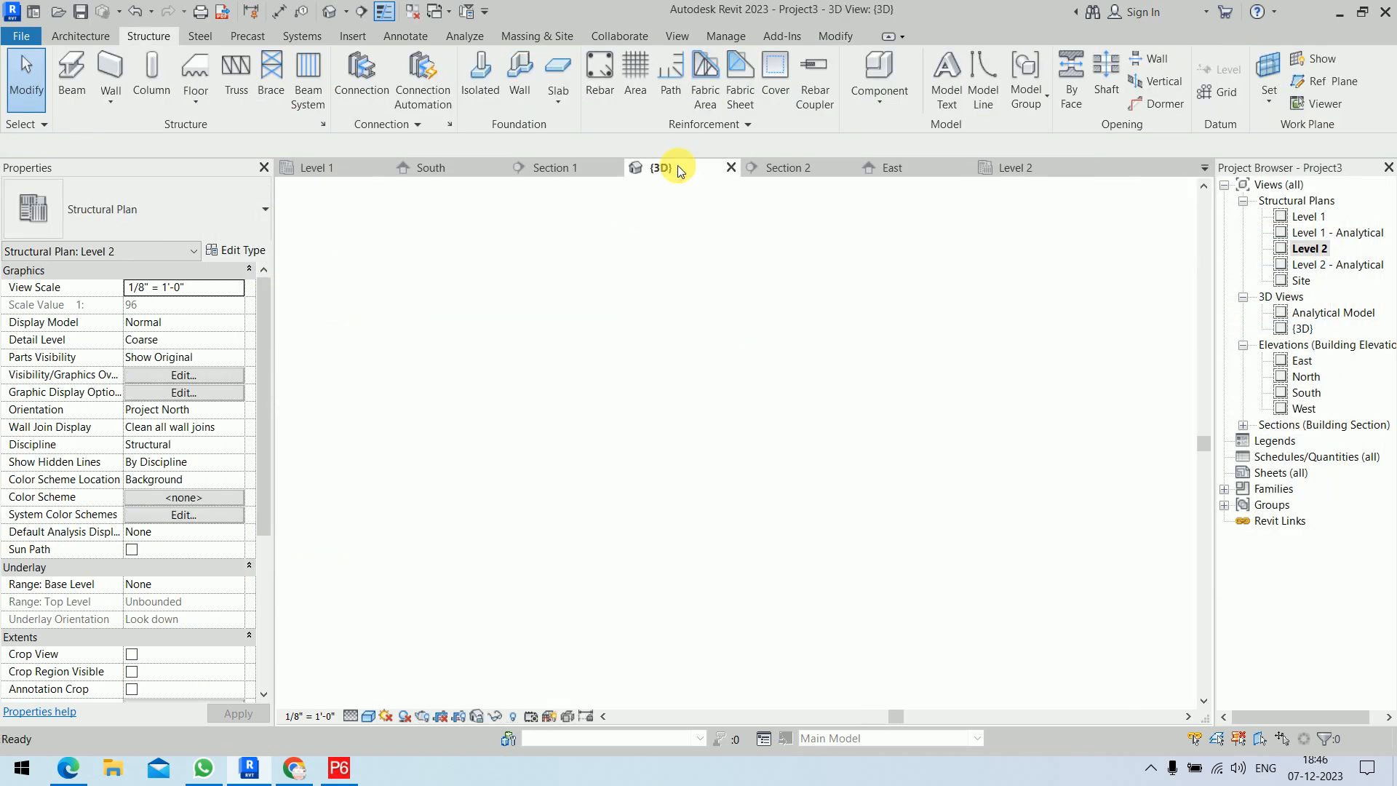
middle_click_drag(699, 381, 769, 281, "shift")
scroll(772, 278, "up", 4)
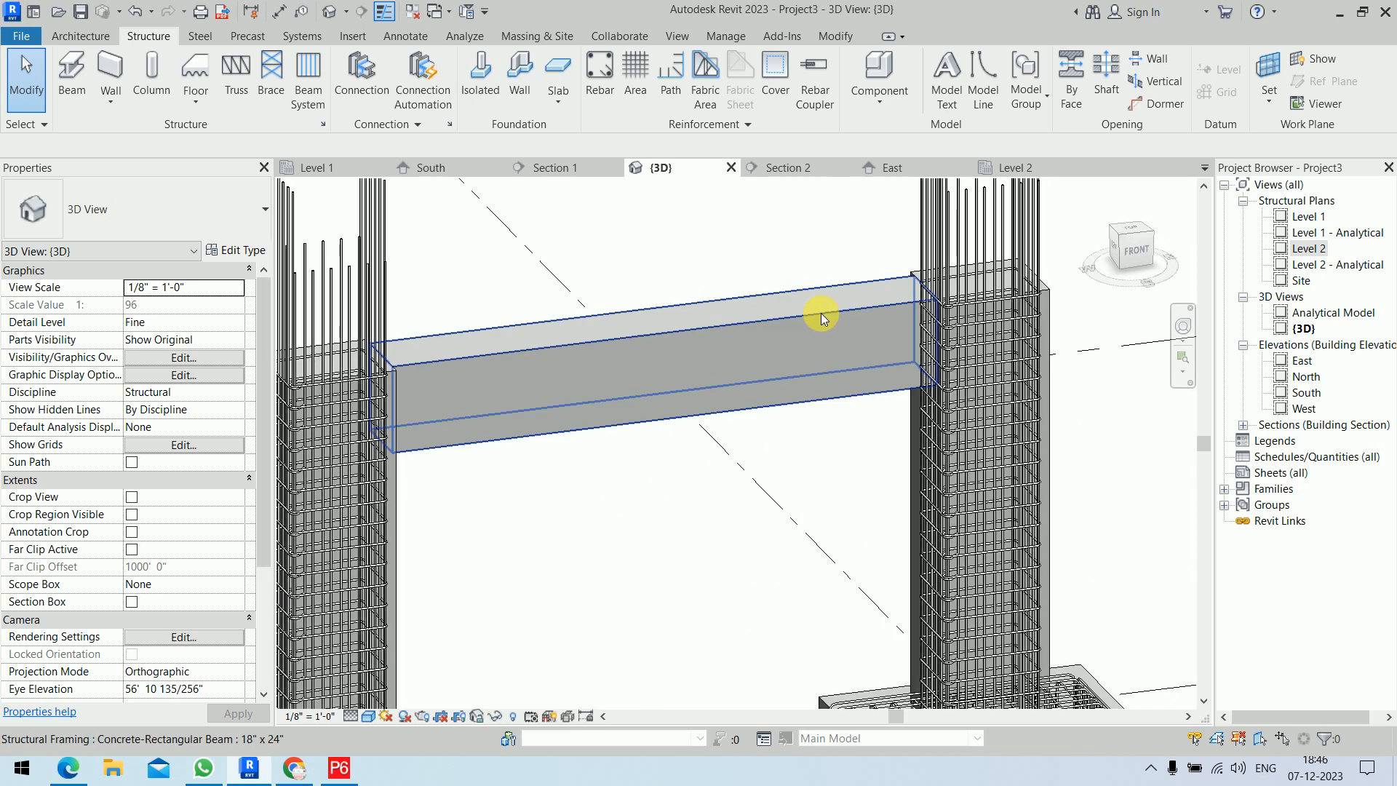
left_click(819, 313)
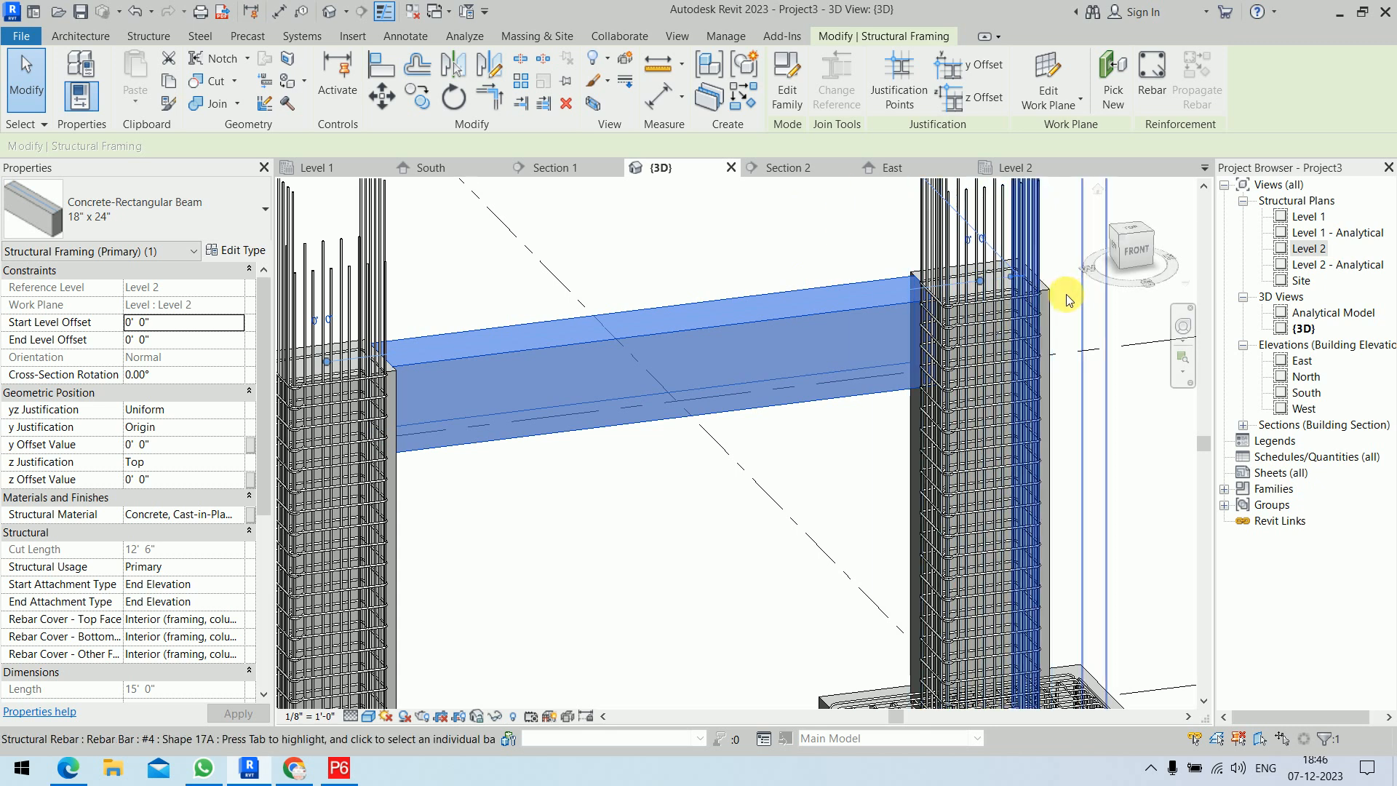
scroll(741, 272, "down", 1)
middle_click_drag(739, 274, 721, 290)
left_click(662, 238)
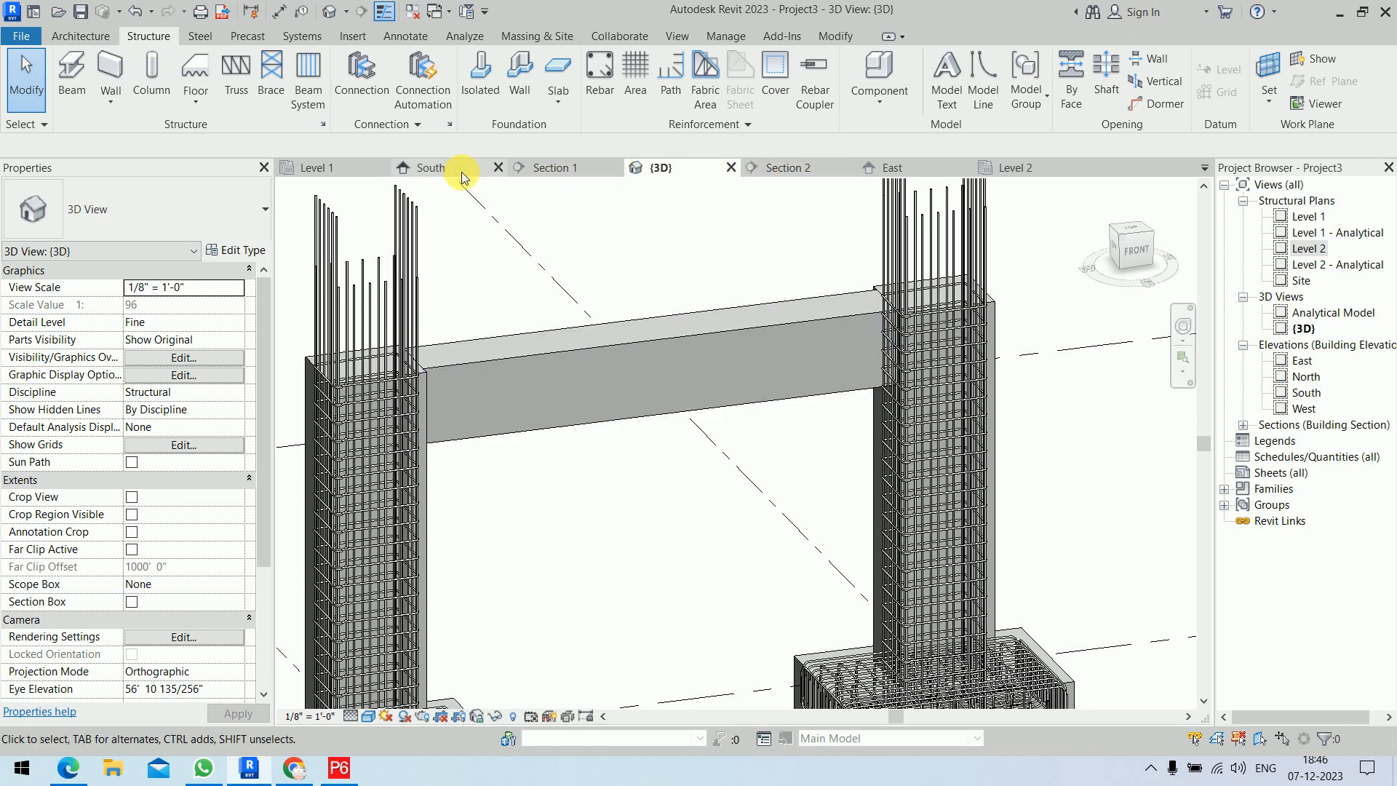
Close the Level 1 view and return to the Level 2 structural plan
left_click(380, 169)
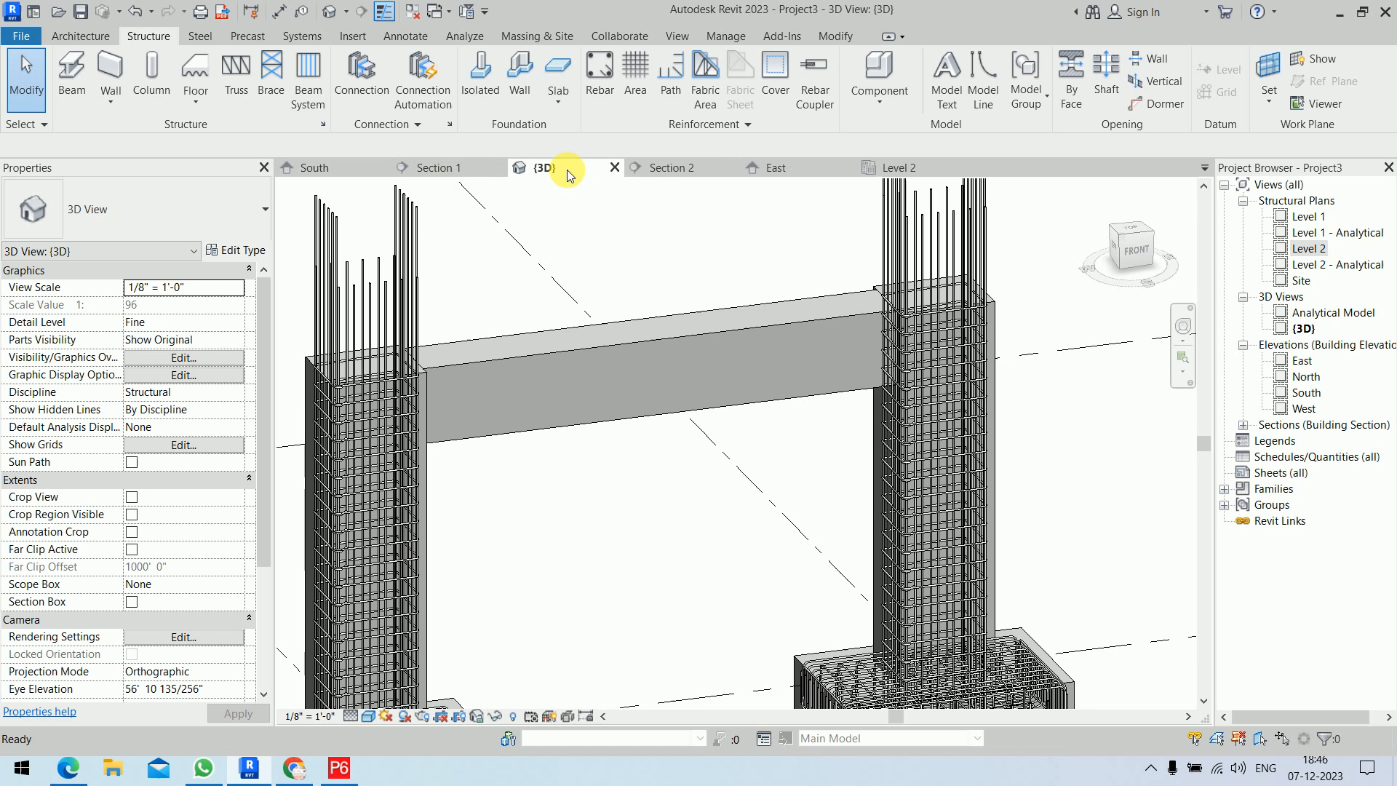
left_click(906, 167)
scroll(826, 265, "down", 3)
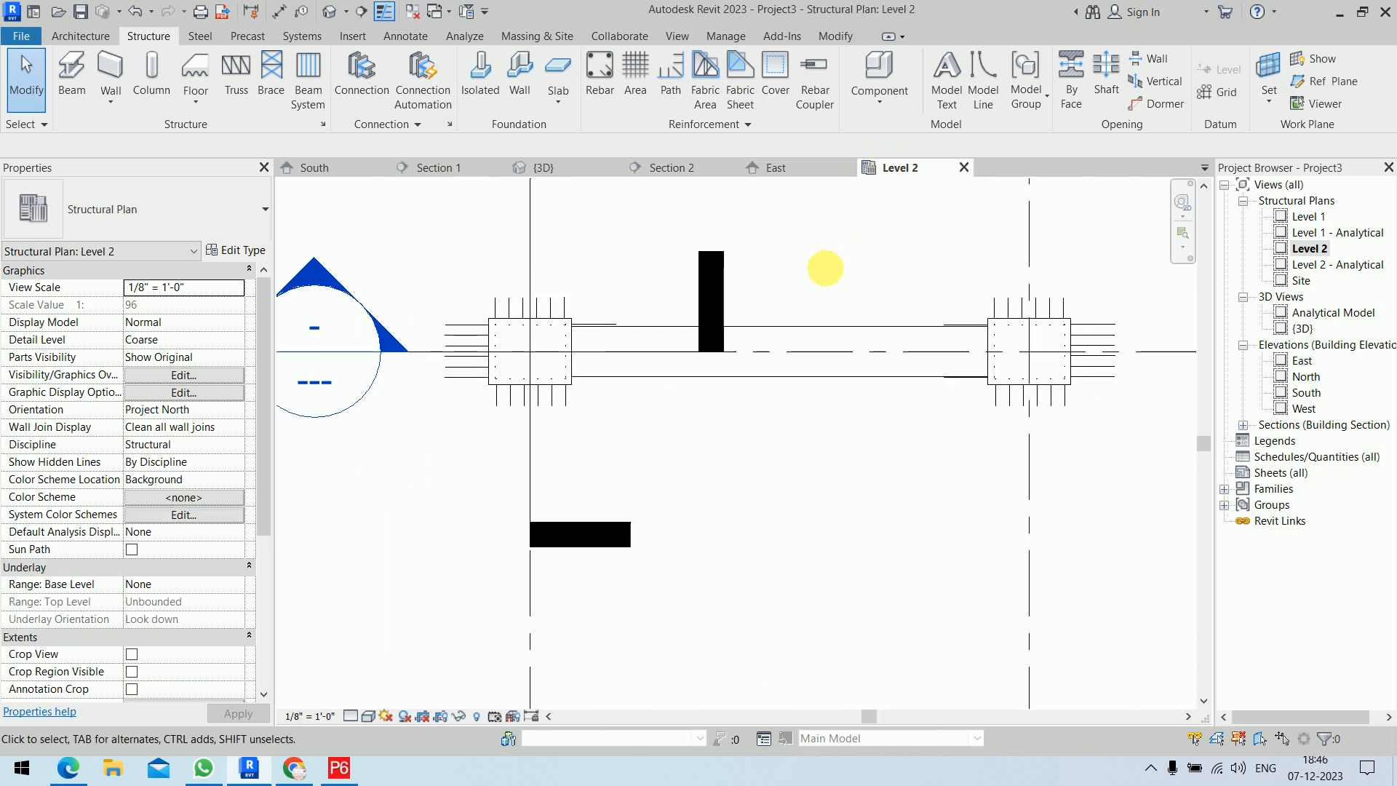
left_click(360, 12)
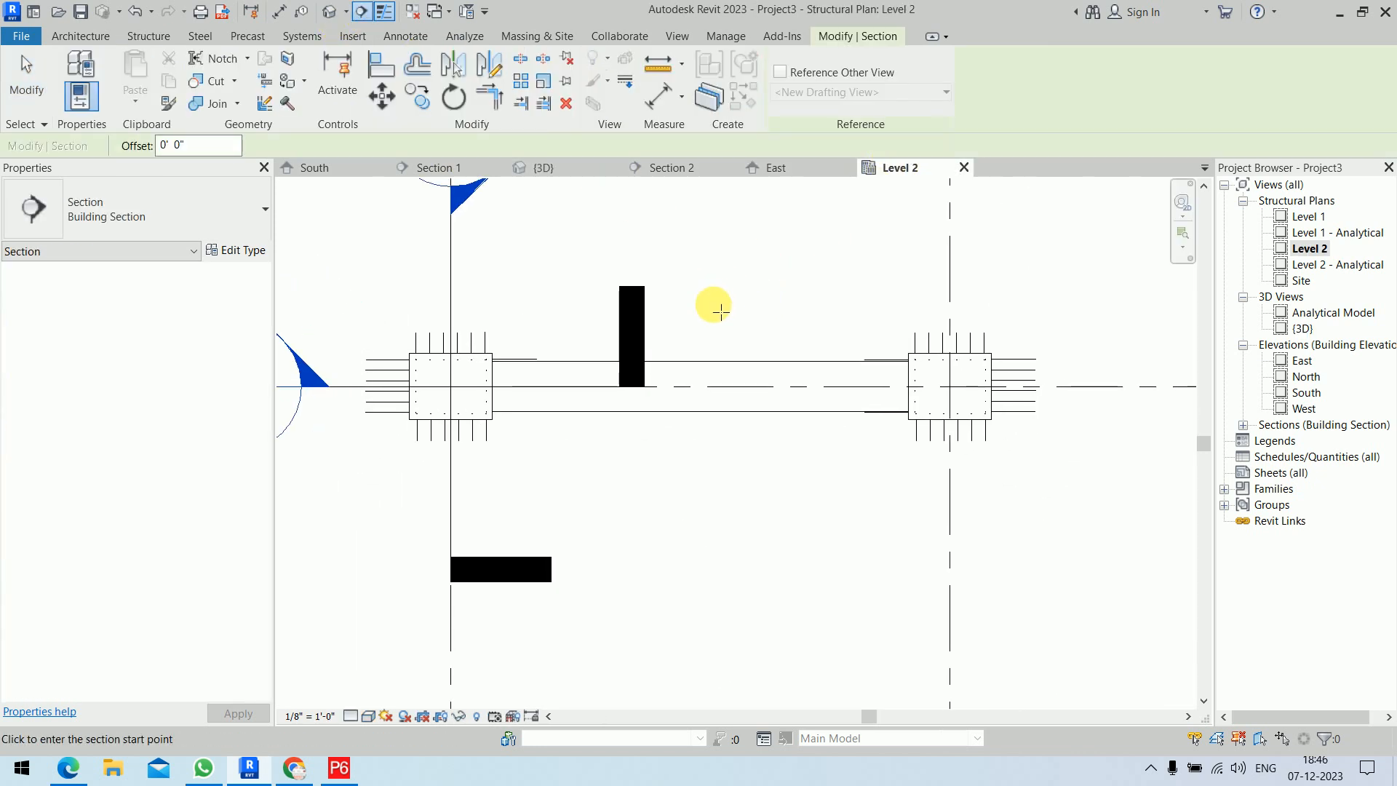
scroll(718, 277, "down", 2)
middle_click_drag(718, 277, 711, 359)
key("Escape")
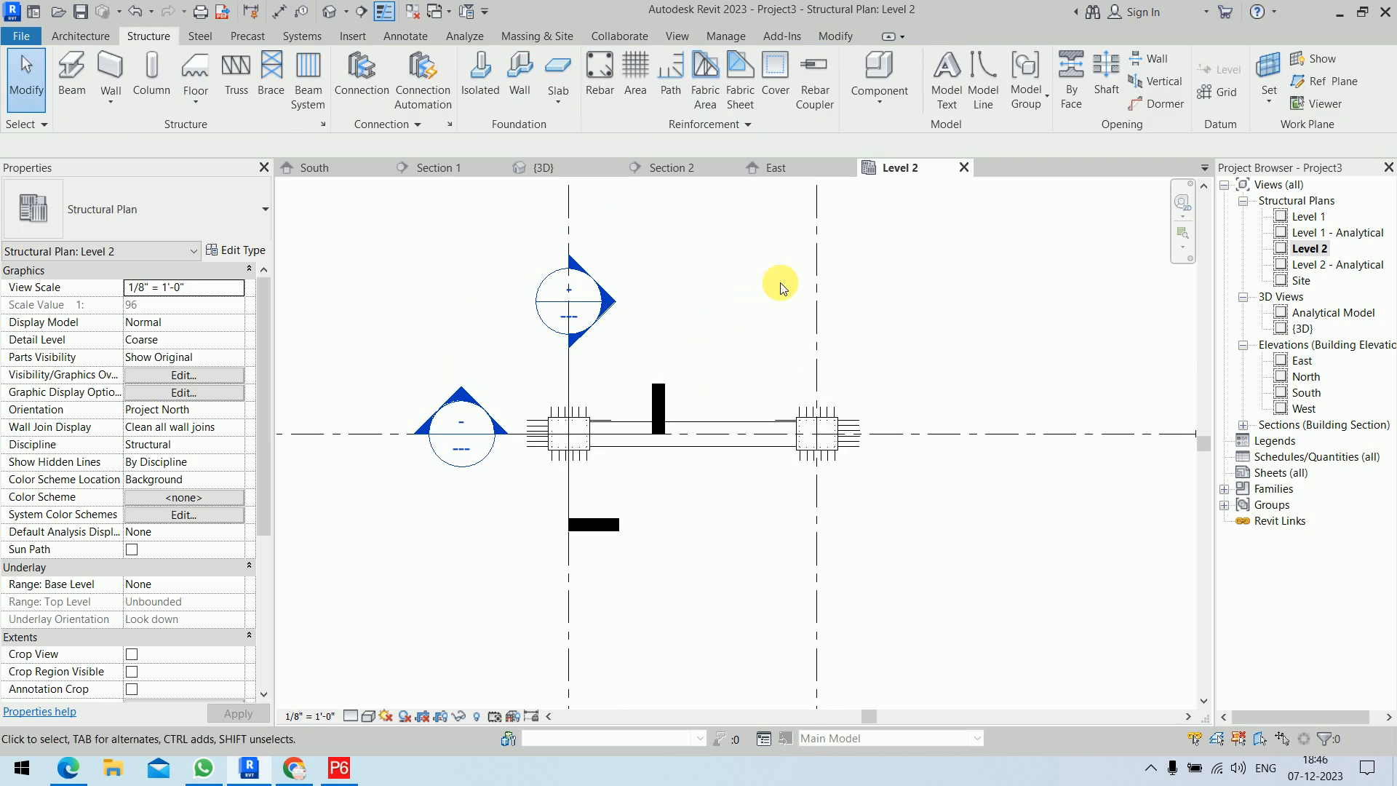
Draw a vertical grid line across the beam between the two column grids on Level 2
key("g")
key("r")
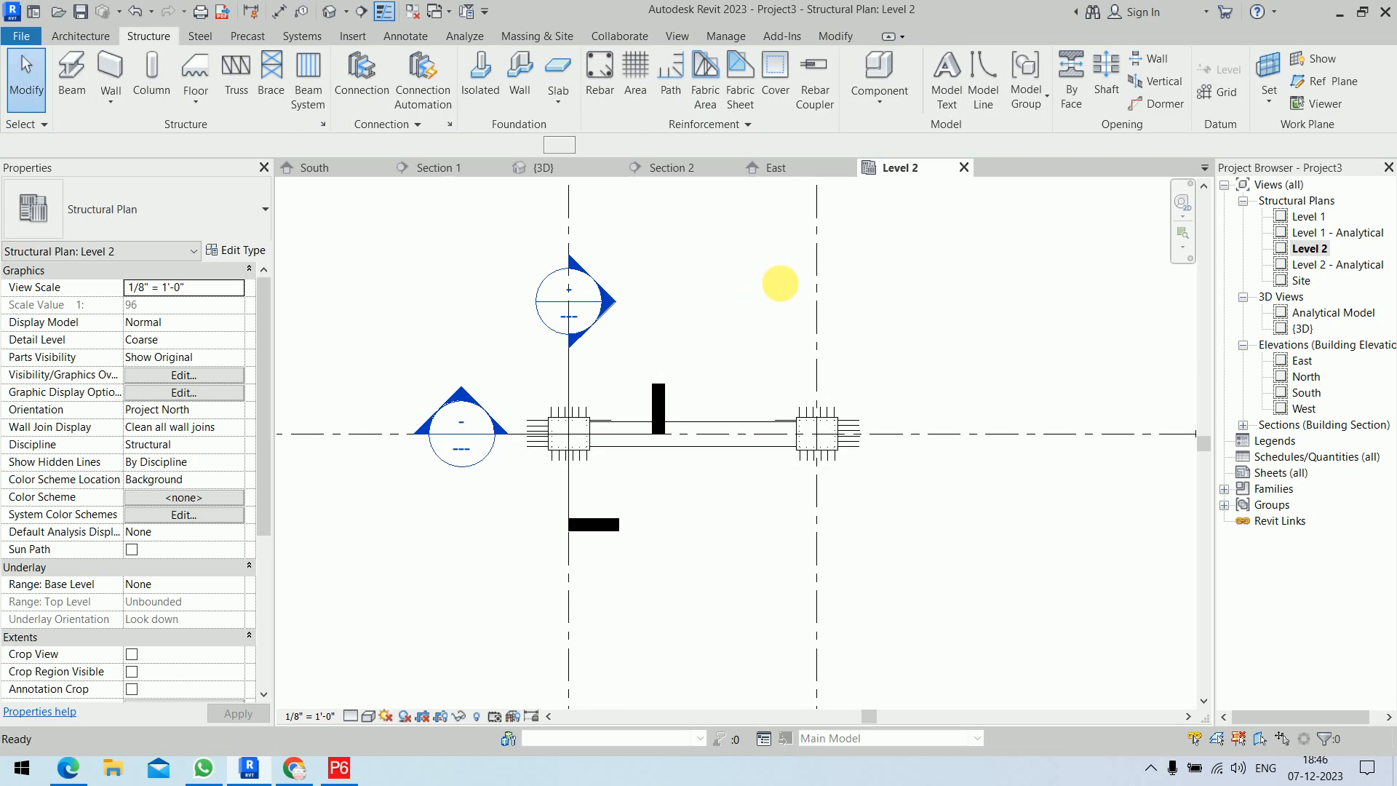
left_click(678, 234)
left_click(679, 646)
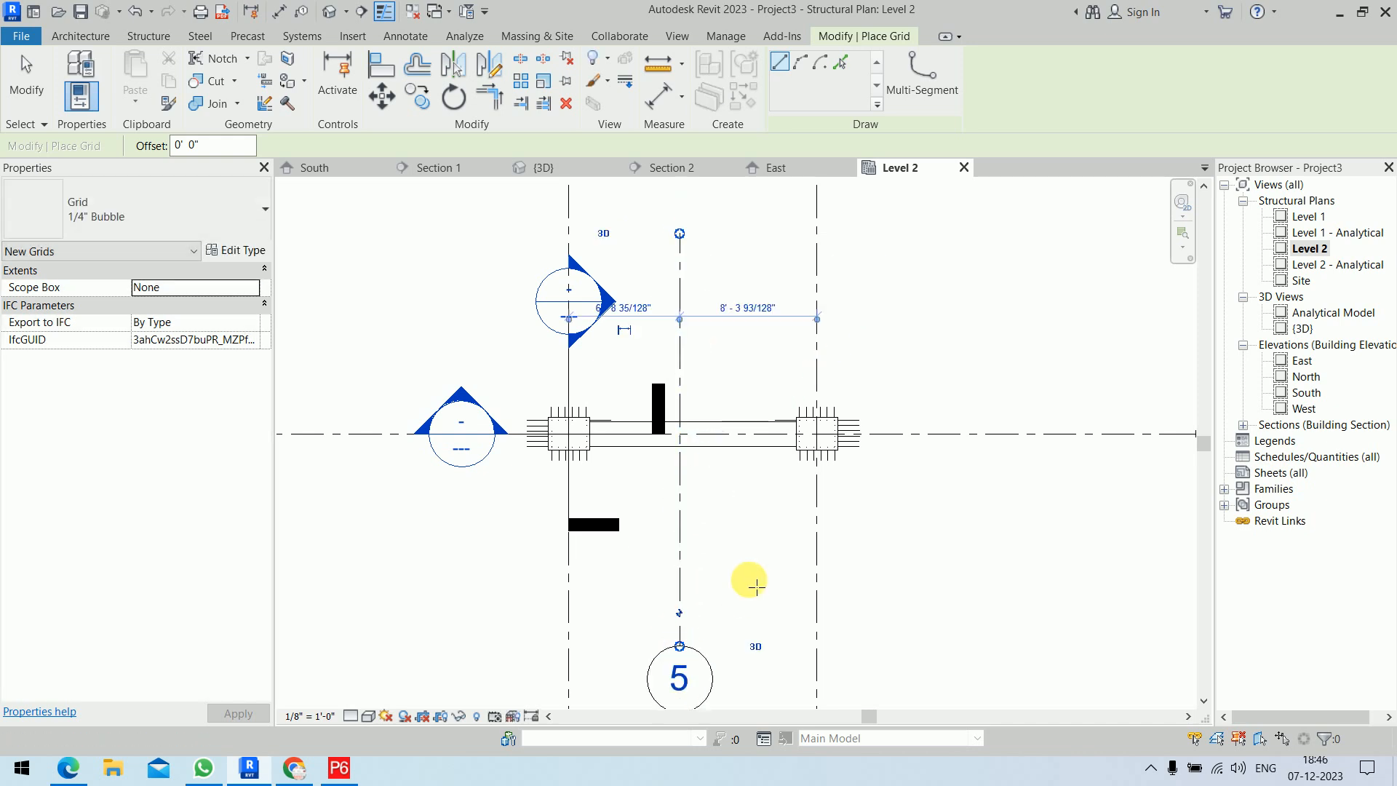
key("Escape")
key("Escape")
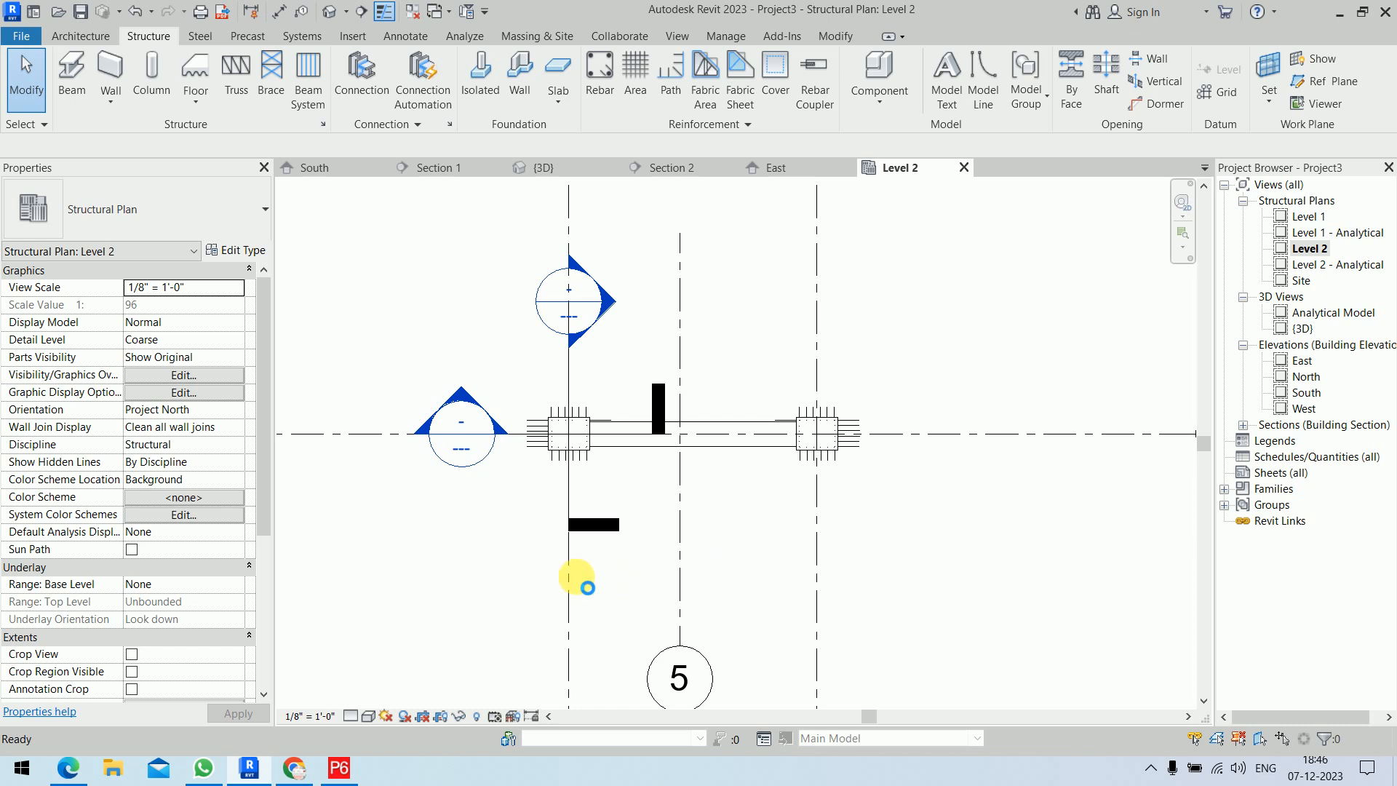
Add an aligned dimension across the two column grids and grid 5, and make its segments equal to centre grid 5
key("d")
key("i")
left_click(569, 574)
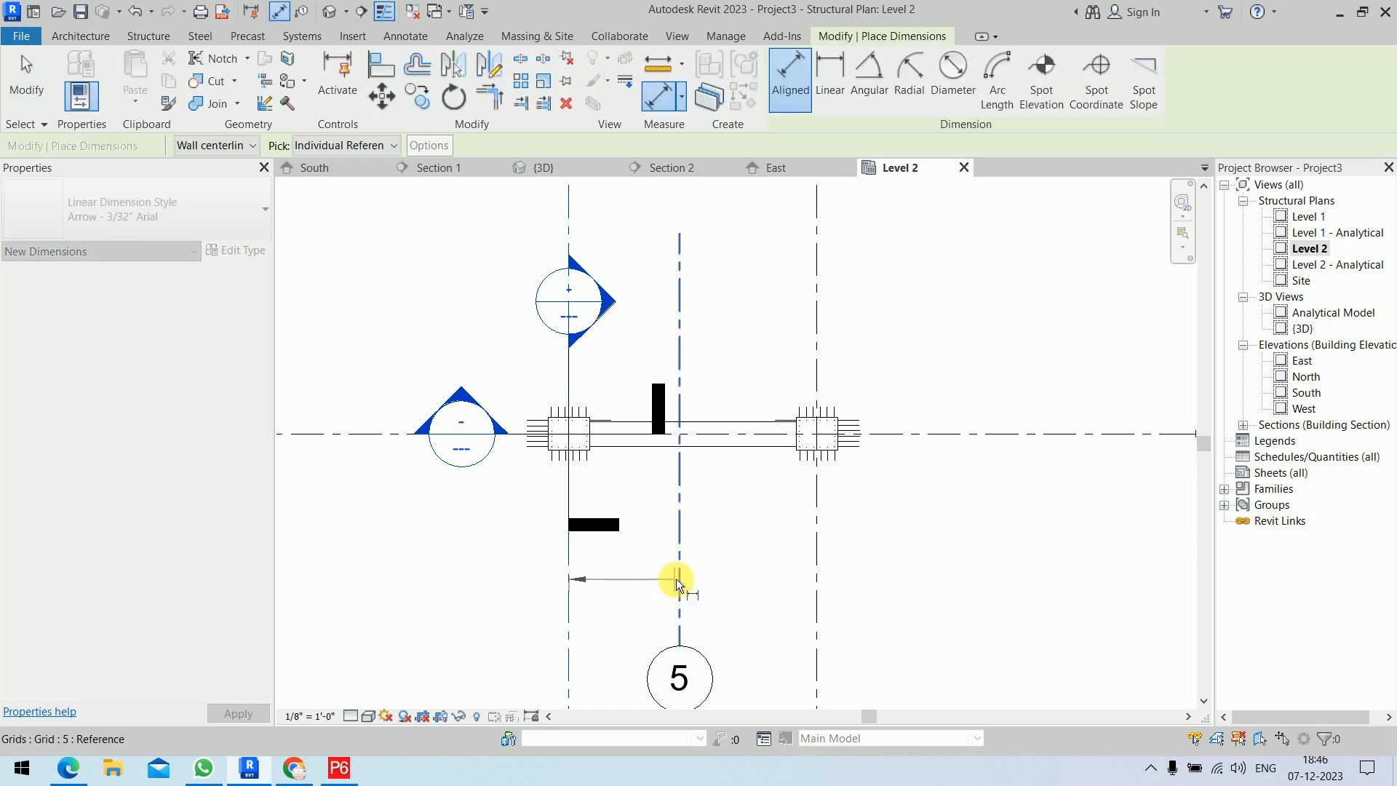
left_click(679, 579)
left_click(815, 581)
left_click(783, 617)
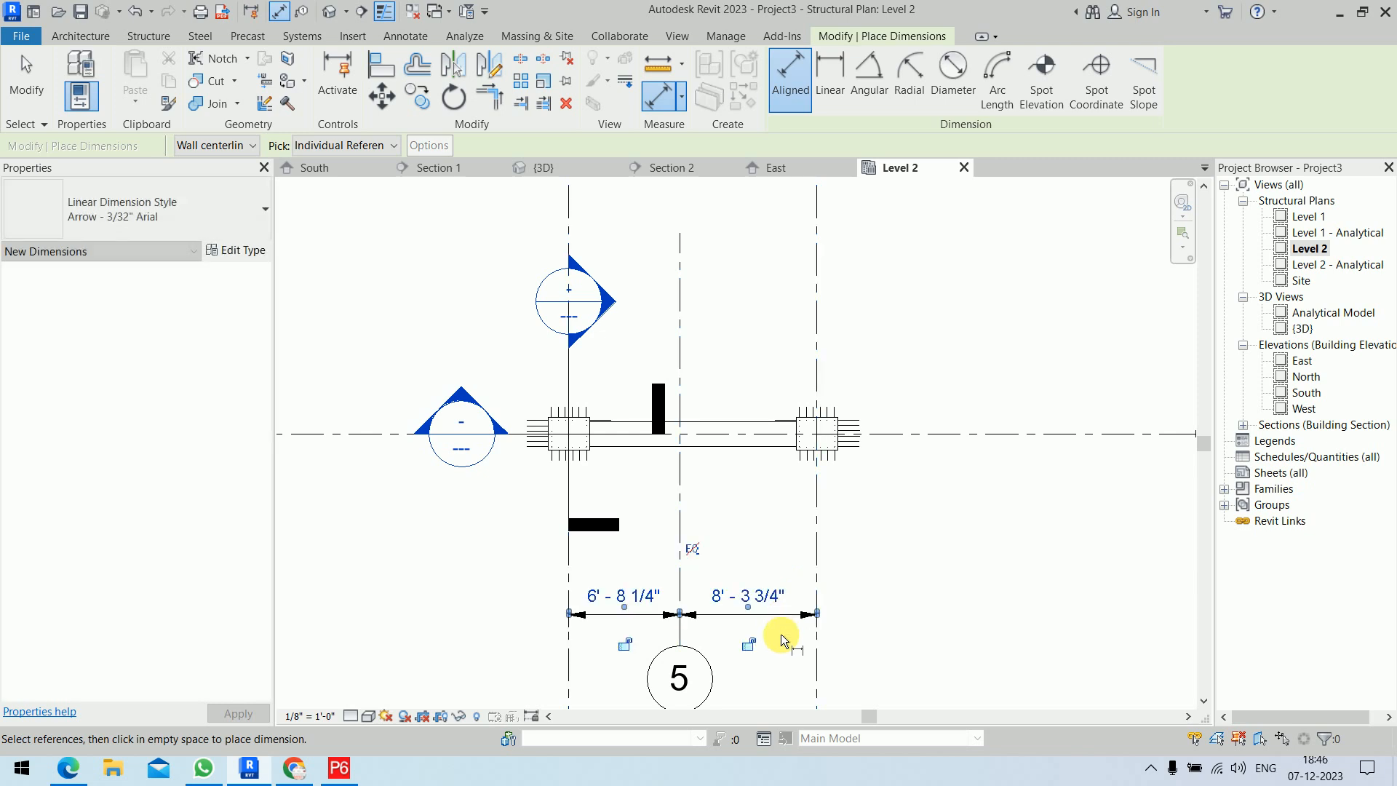
left_click(693, 549)
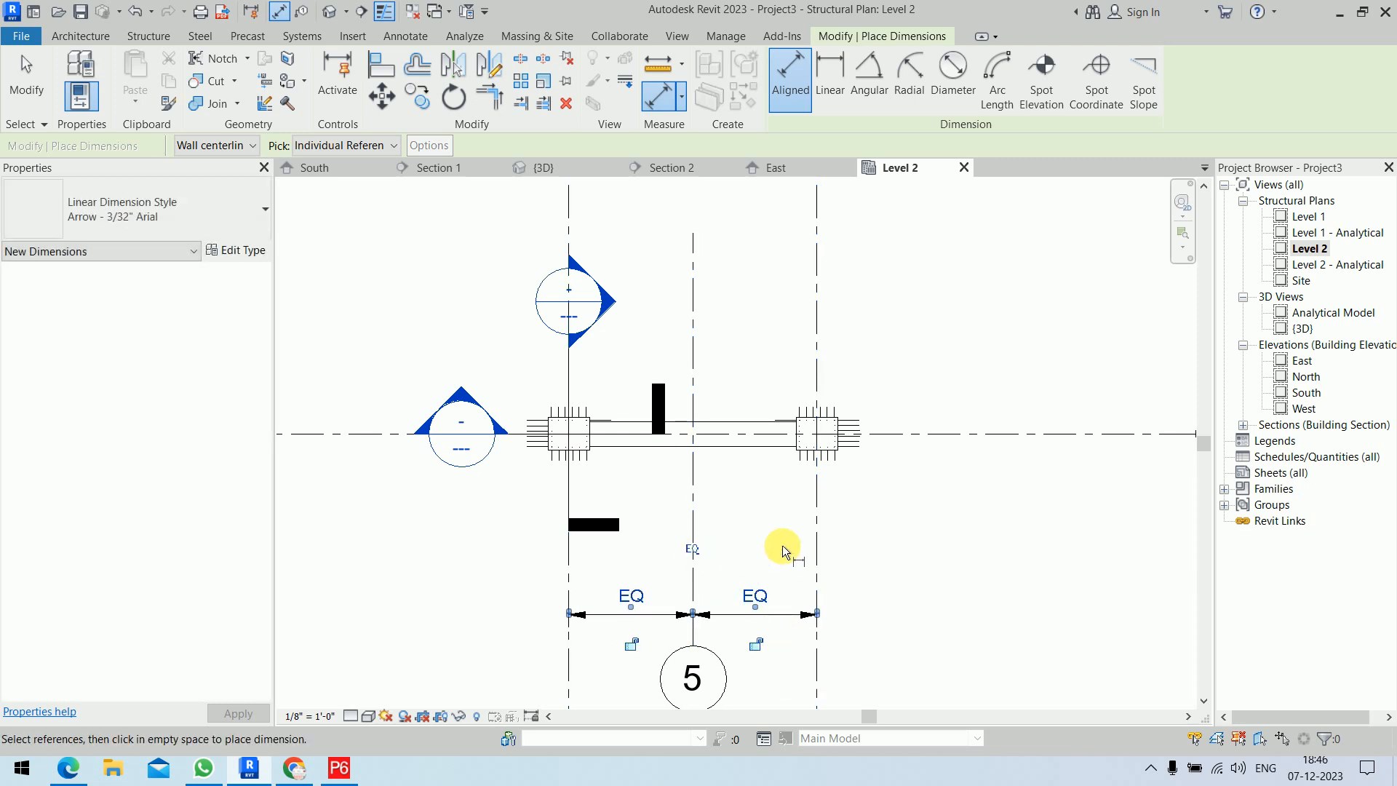
key("Escape")
key("Escape")
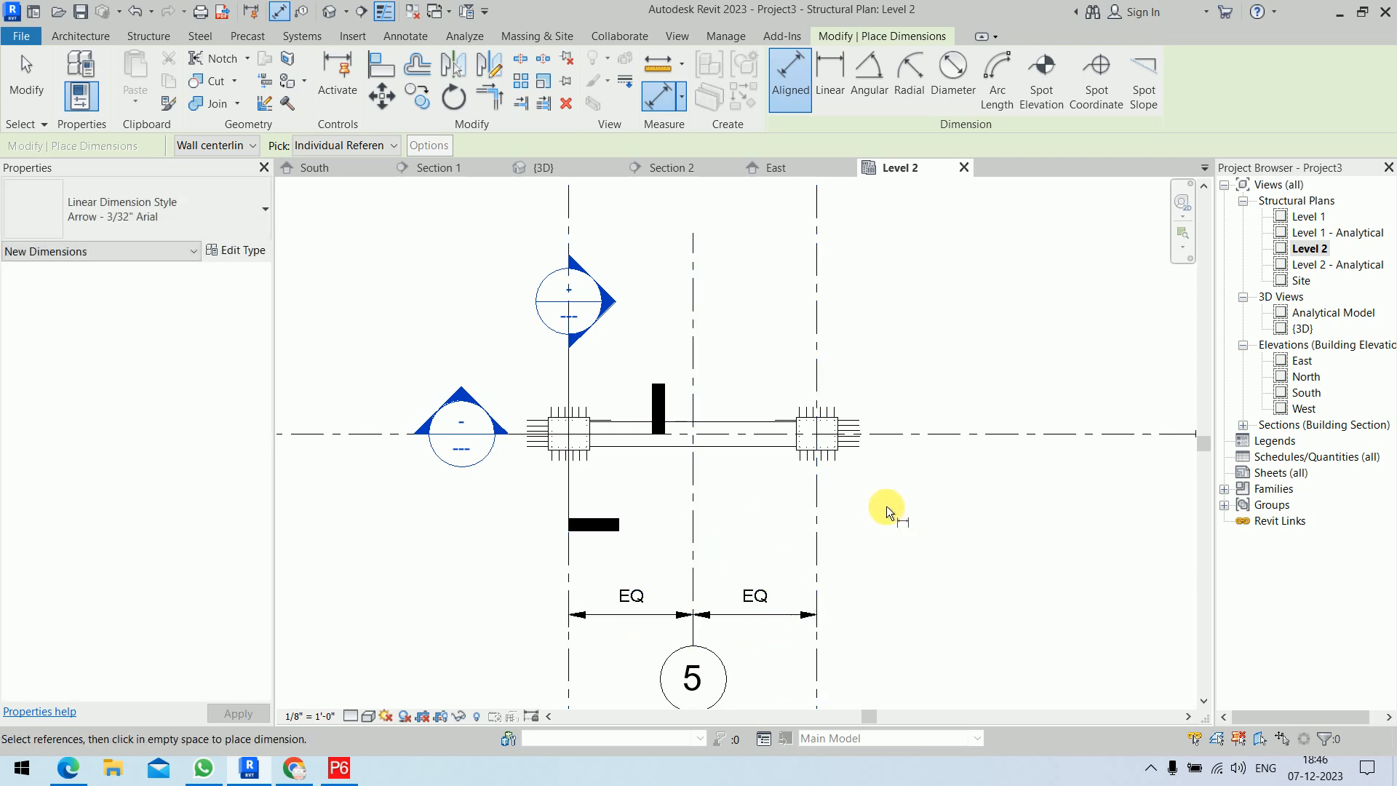
Draw a building section along grid 5 across the beam, and shorten its far clip offset to about 2' 5"
scroll(732, 483, "up", 3)
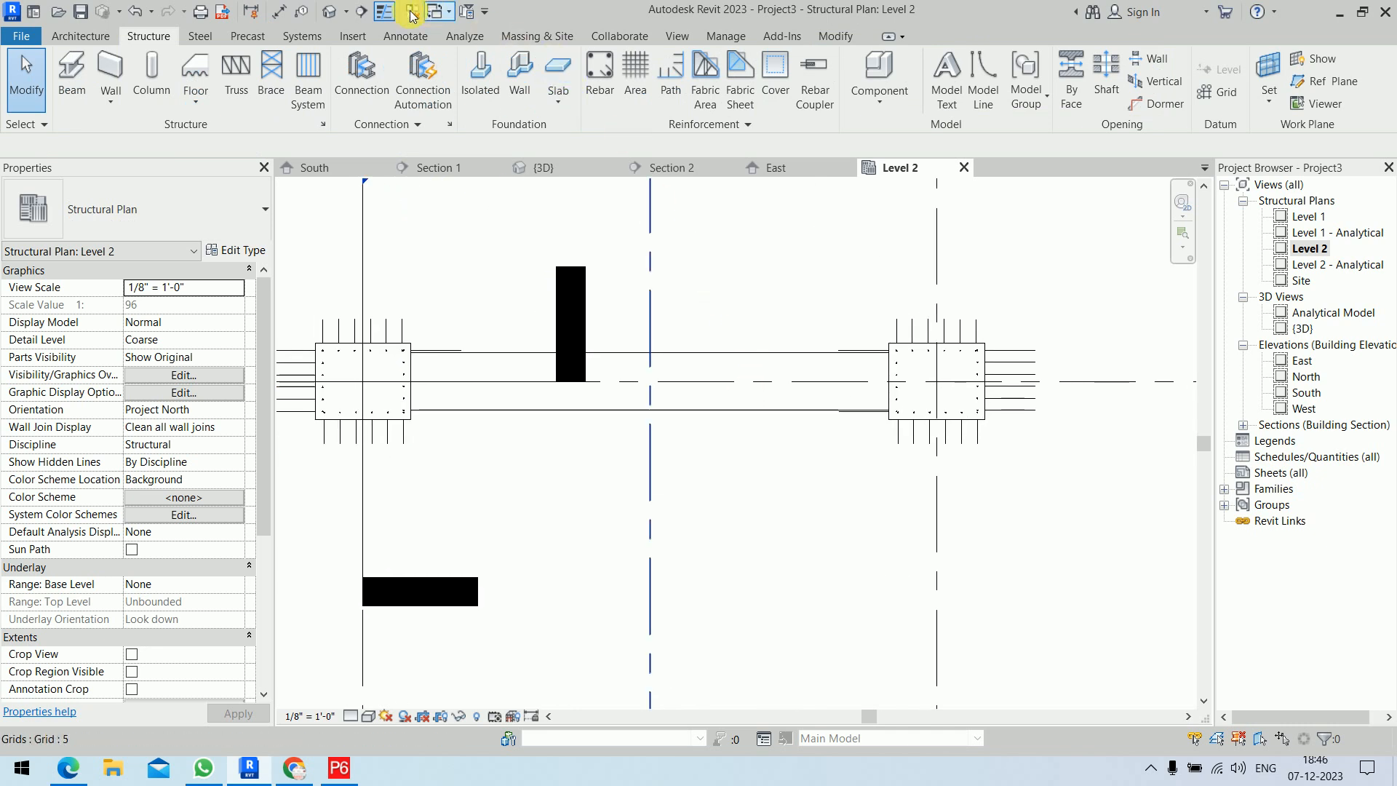
left_click(364, 13)
left_click(650, 218)
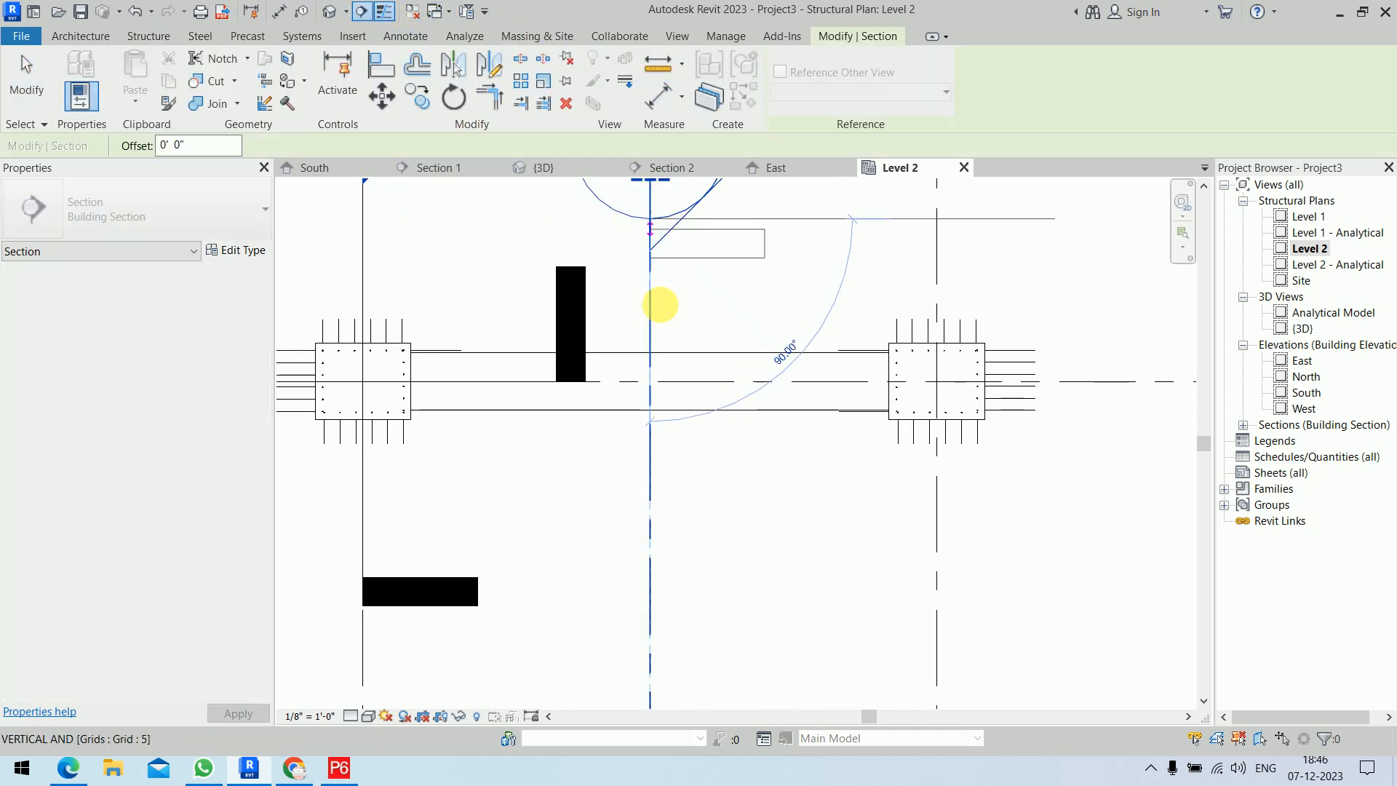
left_click(650, 516)
key("Escape")
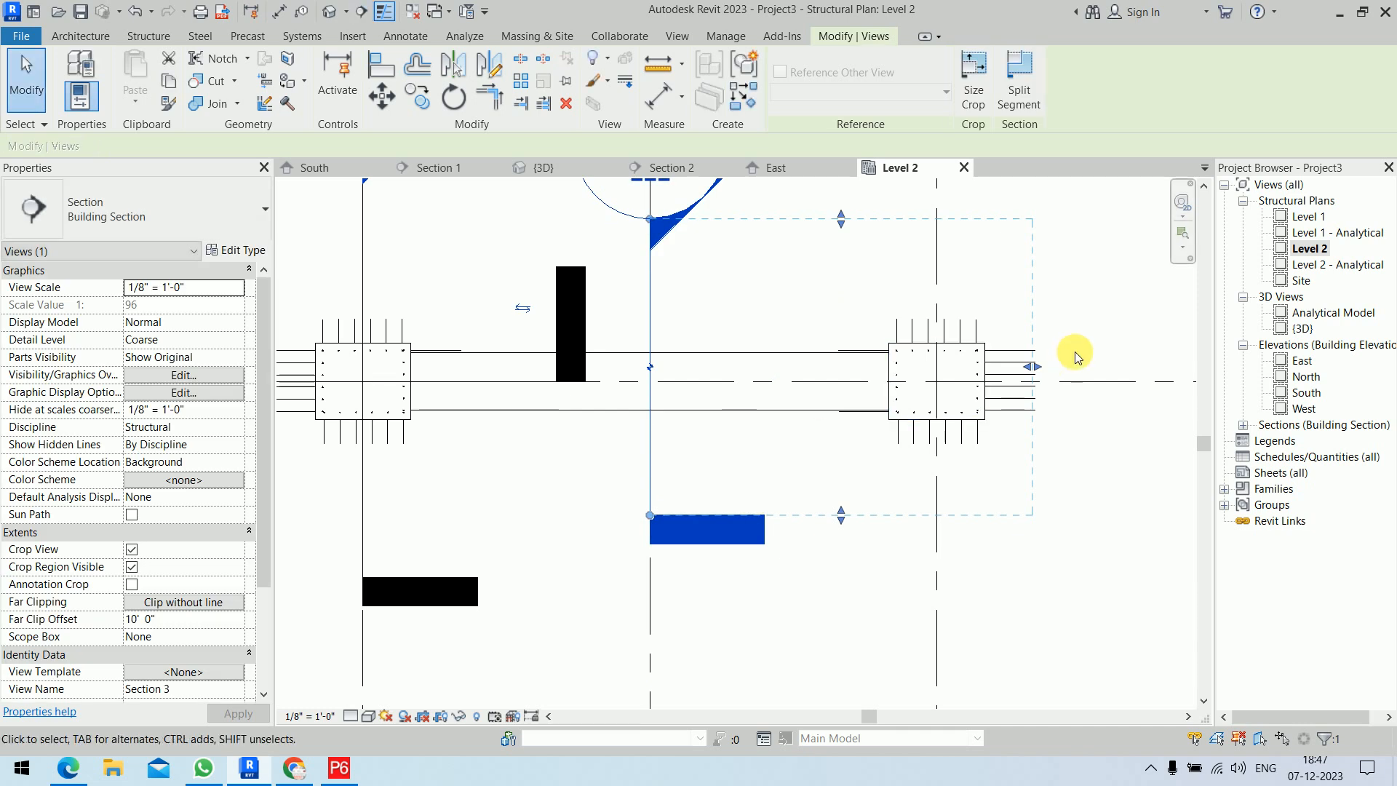
left_click(836, 276)
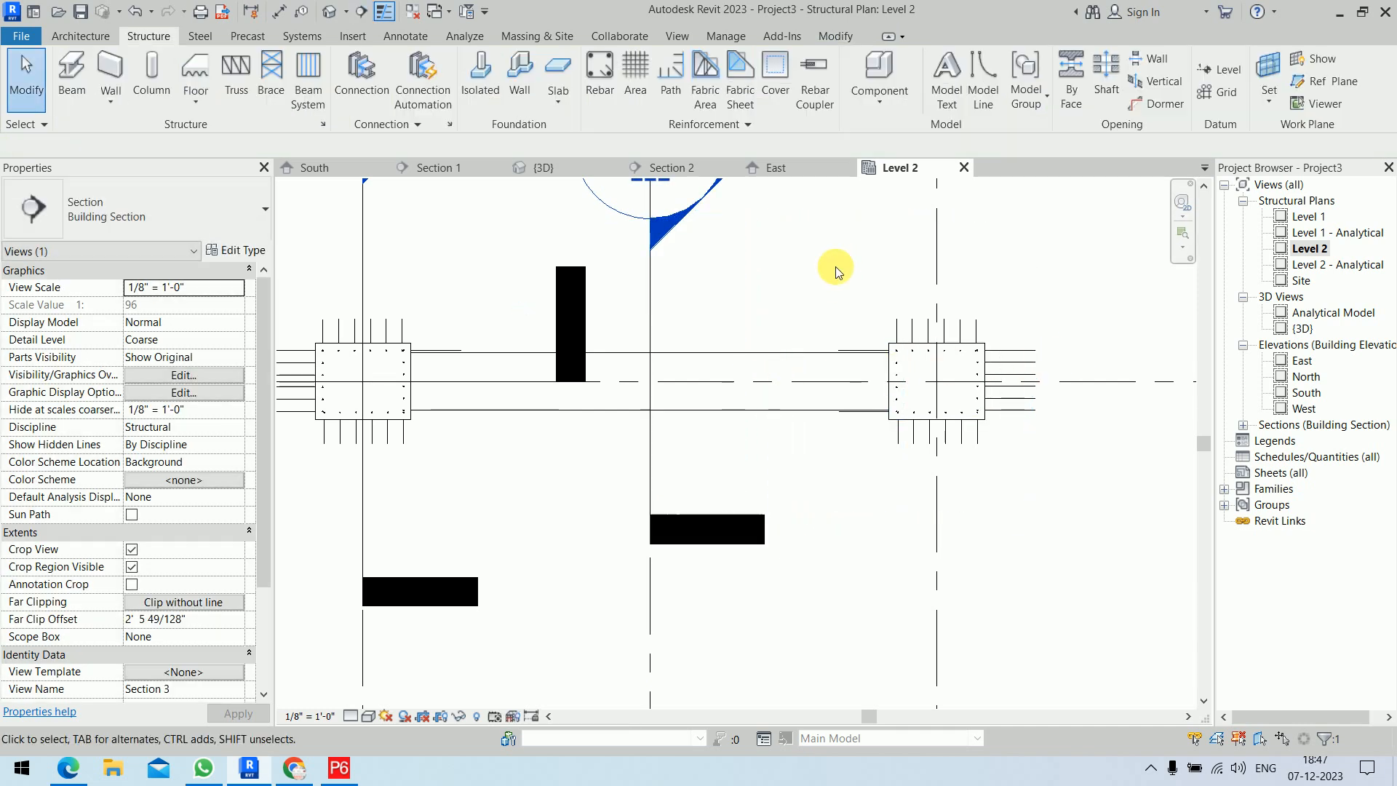
Open the view of the new section cut across the beam along grid 5
left_click(650, 305)
right_click(650, 304)
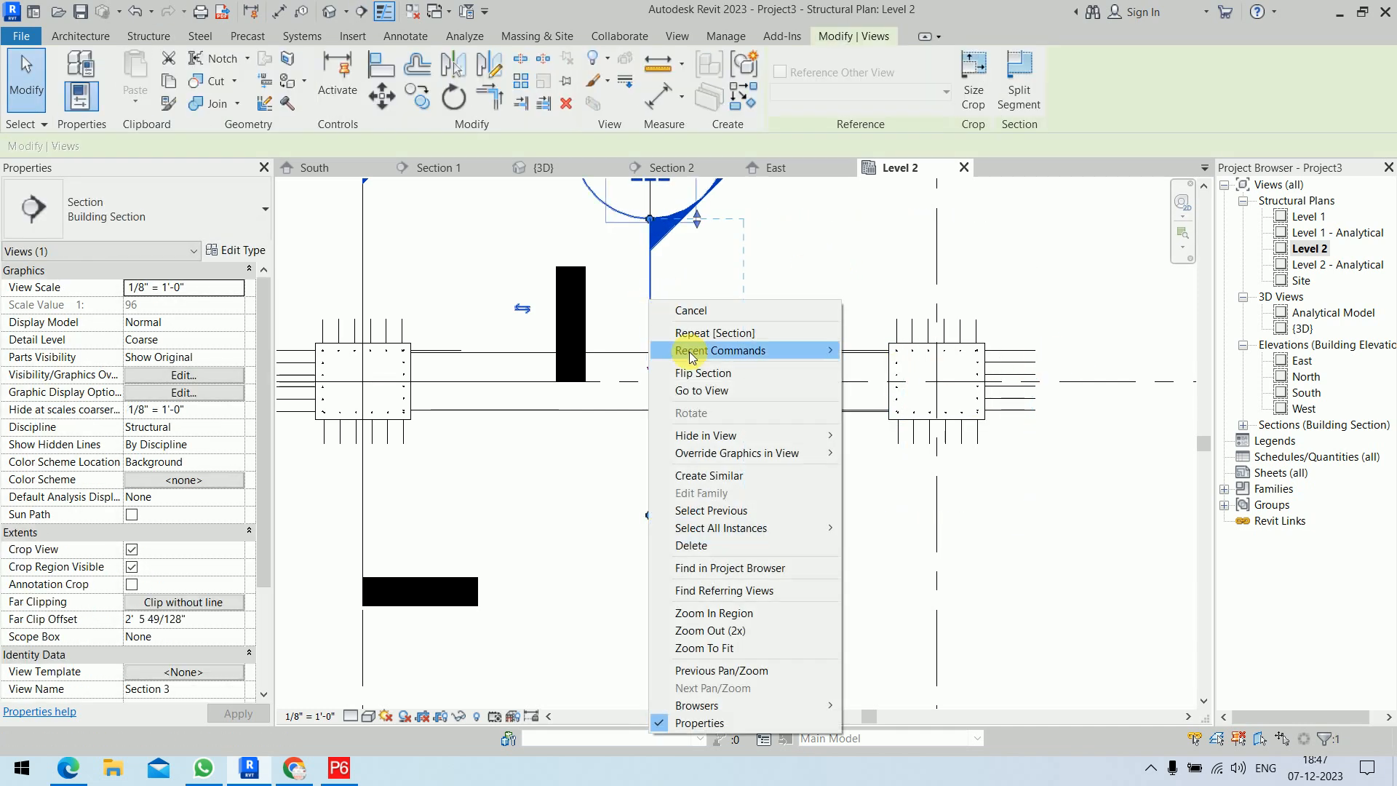
left_click(701, 391)
scroll(745, 454, "up", 8)
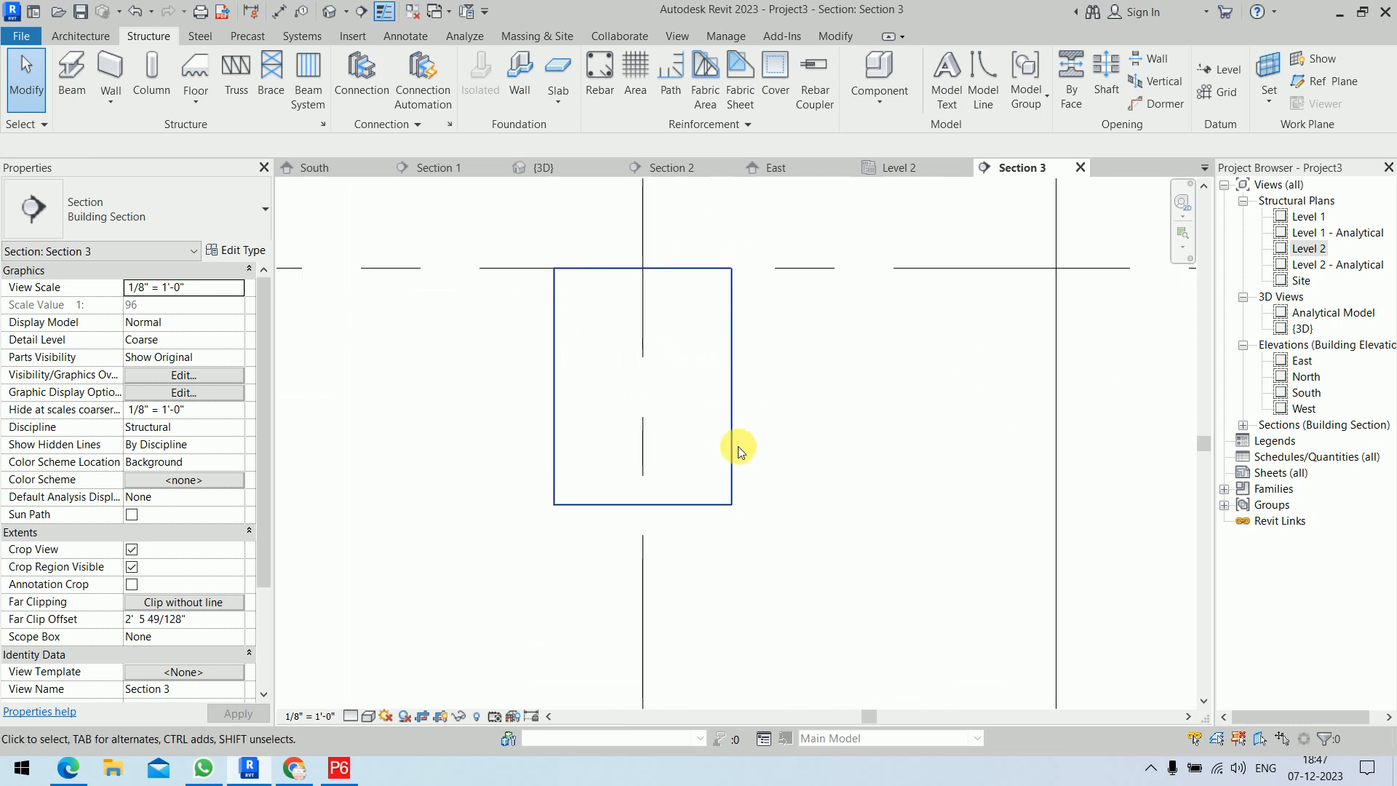
Place a single #4 rebar tie of shape T1 inside the beam's cross-section in Section 3
left_click(745, 408)
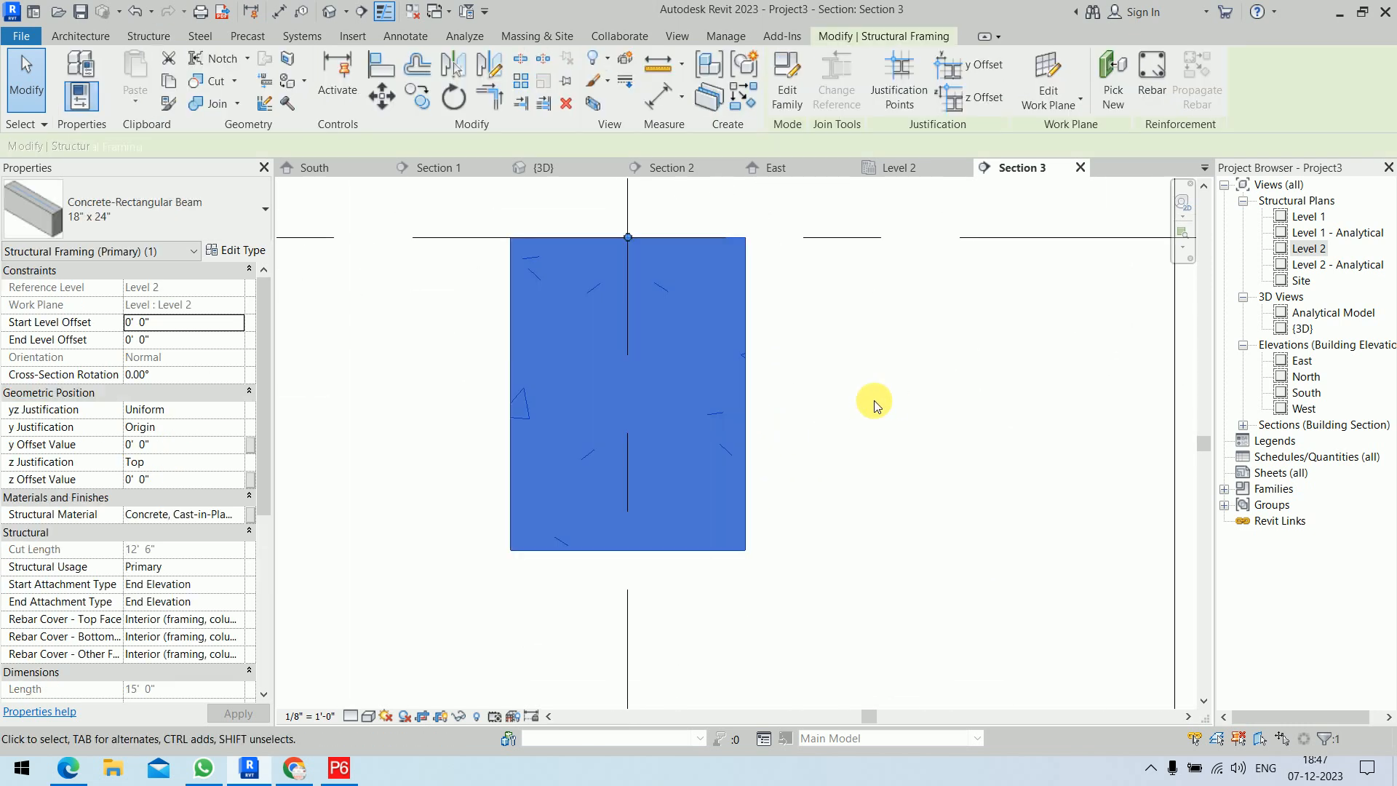
left_click(1152, 76)
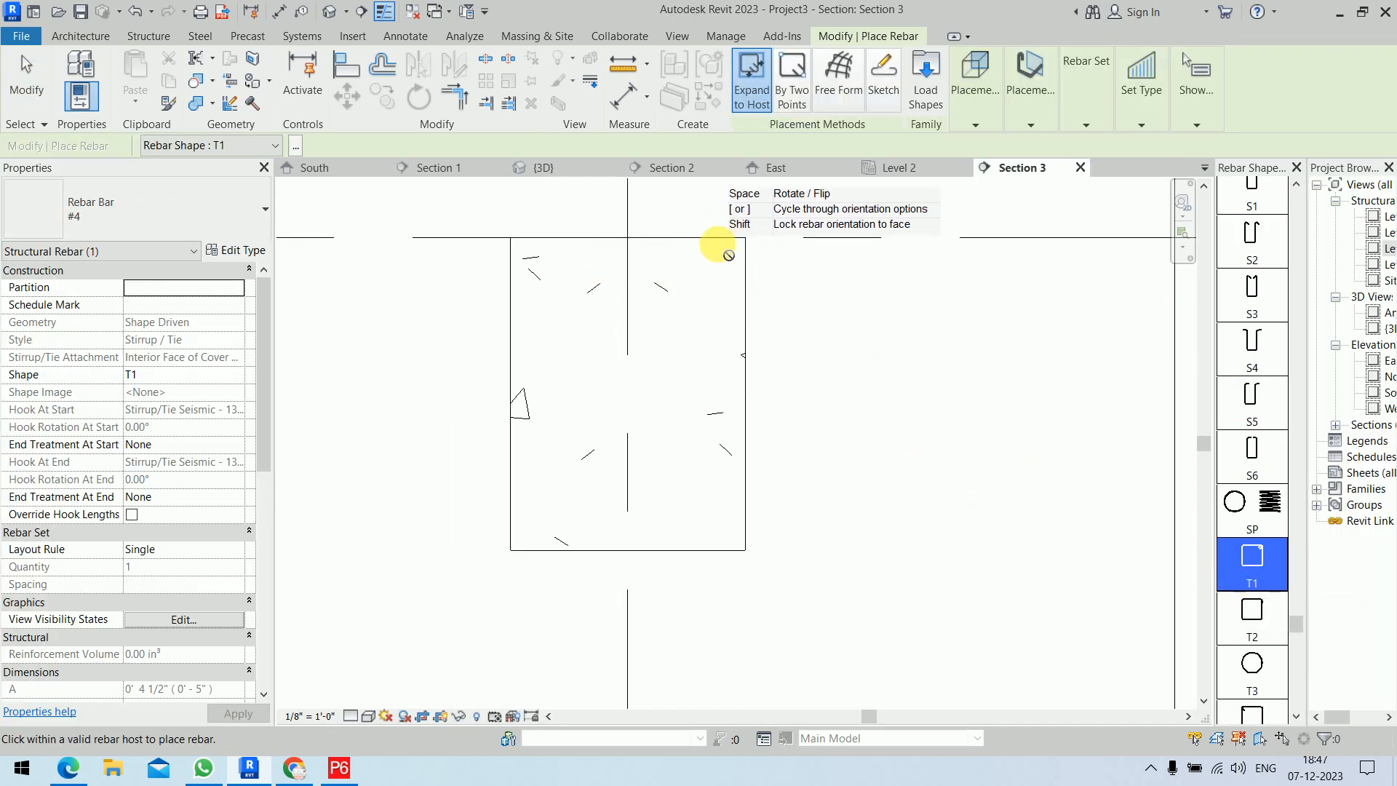
left_click(977, 91)
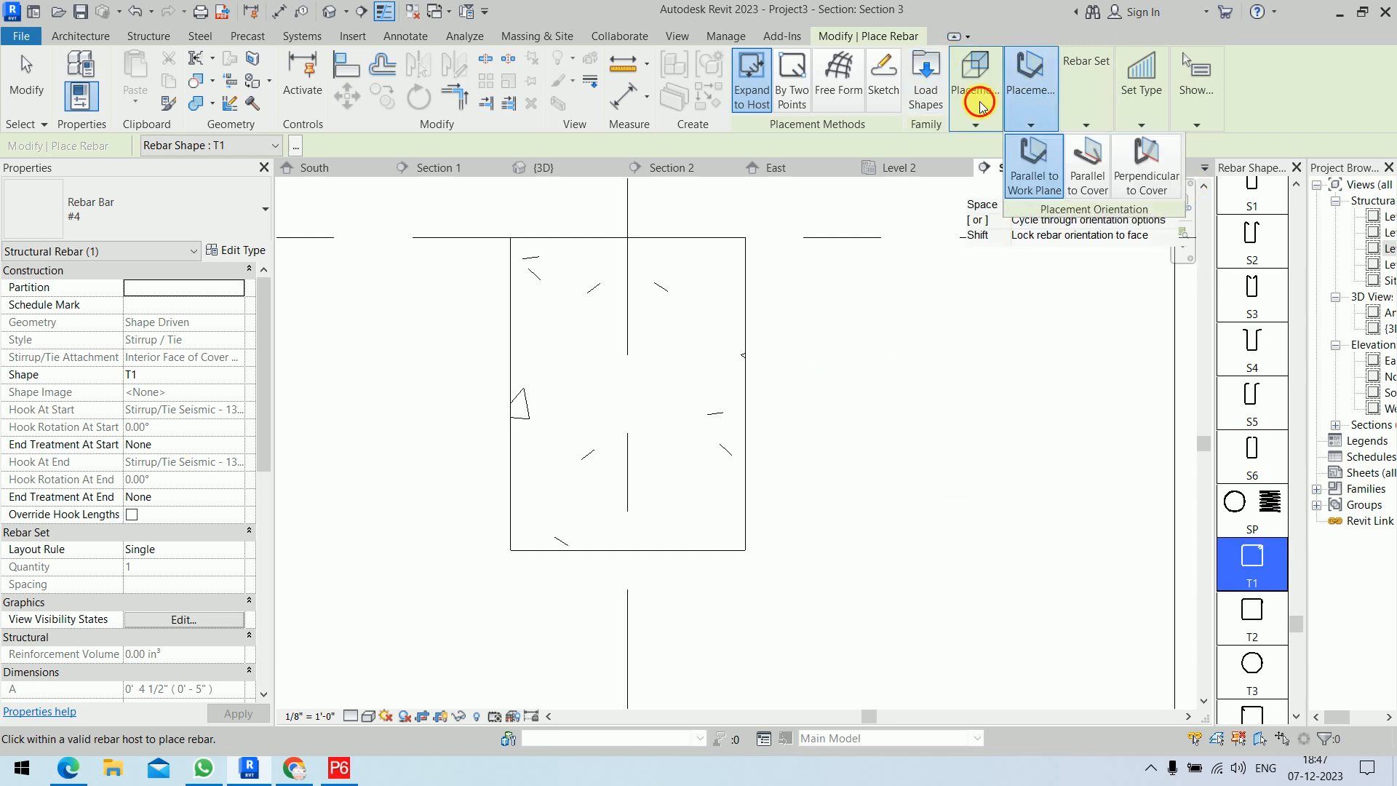
left_click(676, 291)
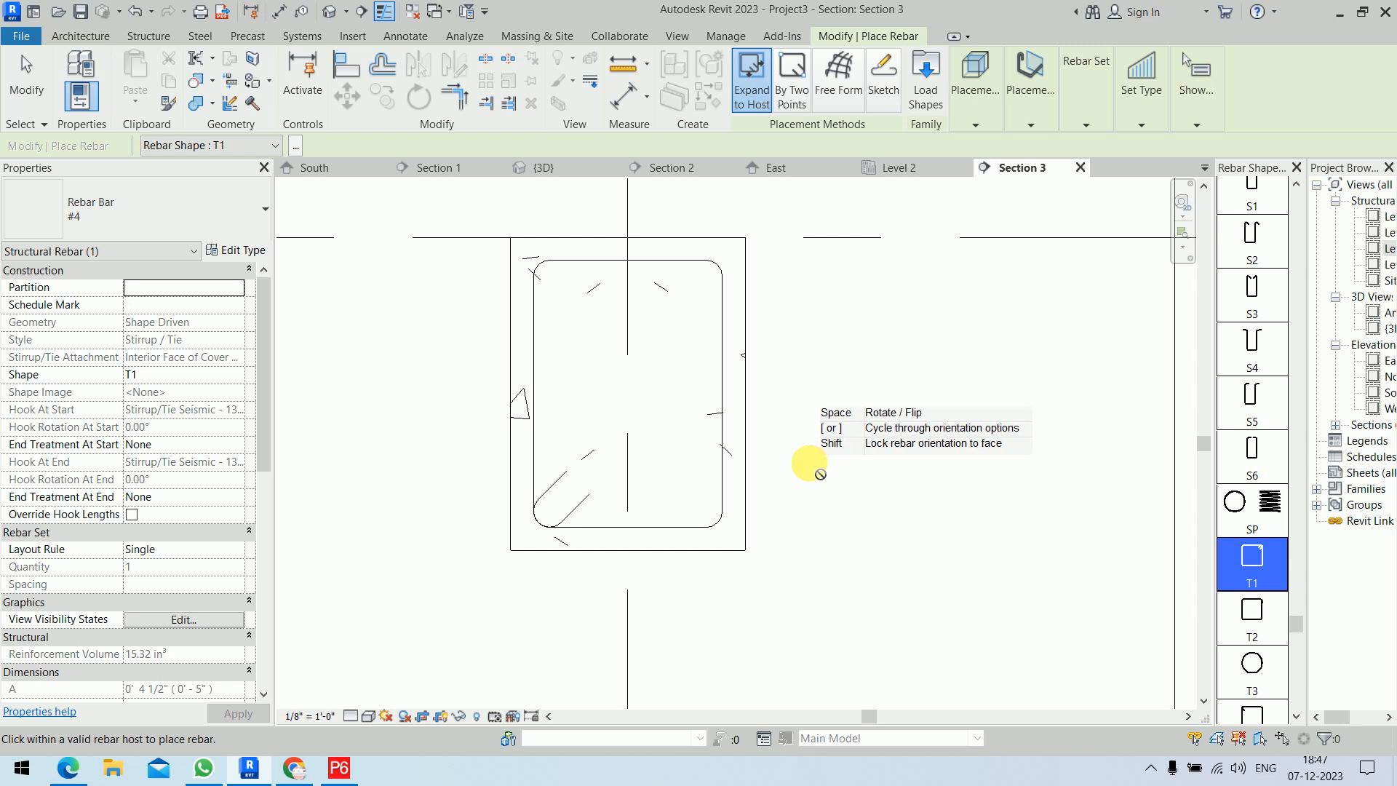
key("Escape")
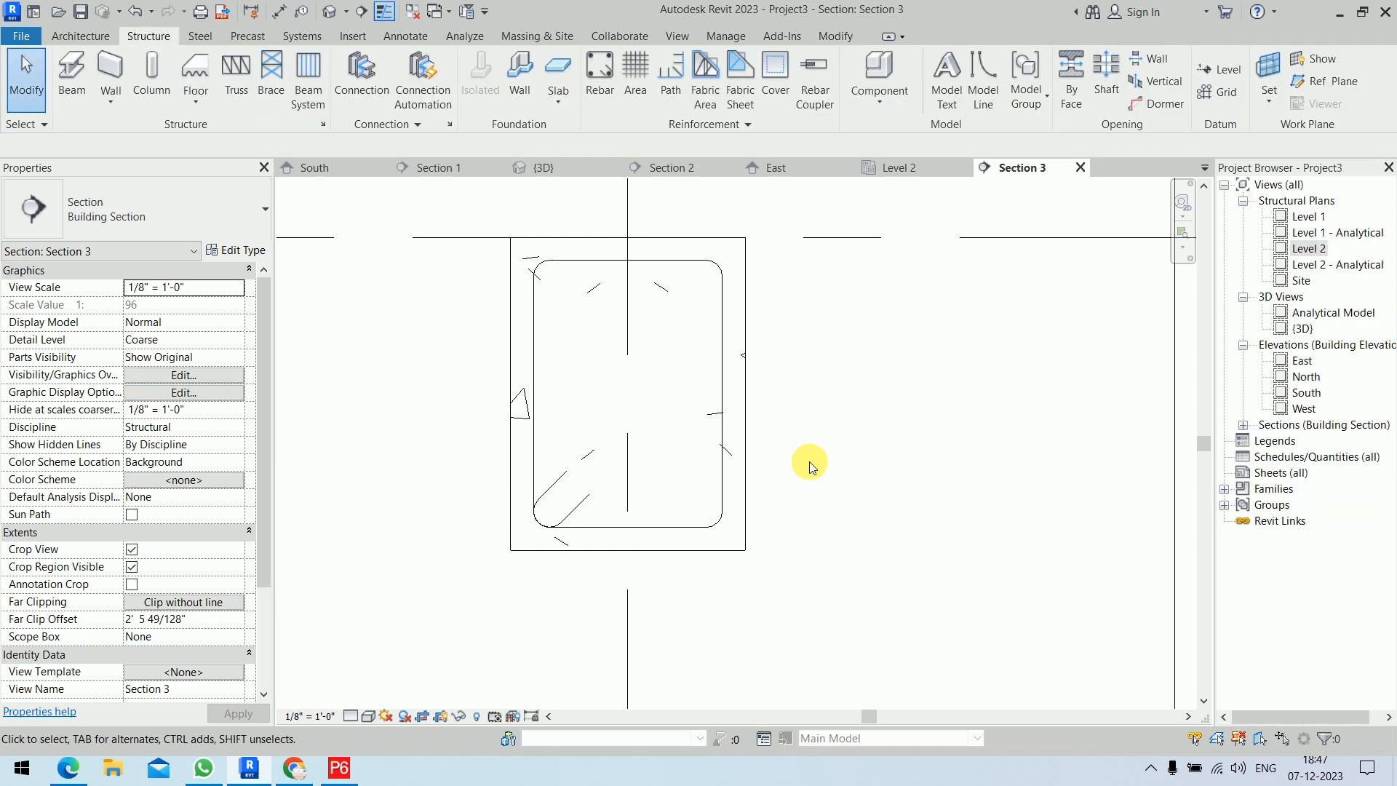
Set Section 3's detail level to Fine and place a straight #4 bar, shape 00, perpendicular to cover in the beam tie's upper-right corner
left_click(350, 717)
left_click(375, 699)
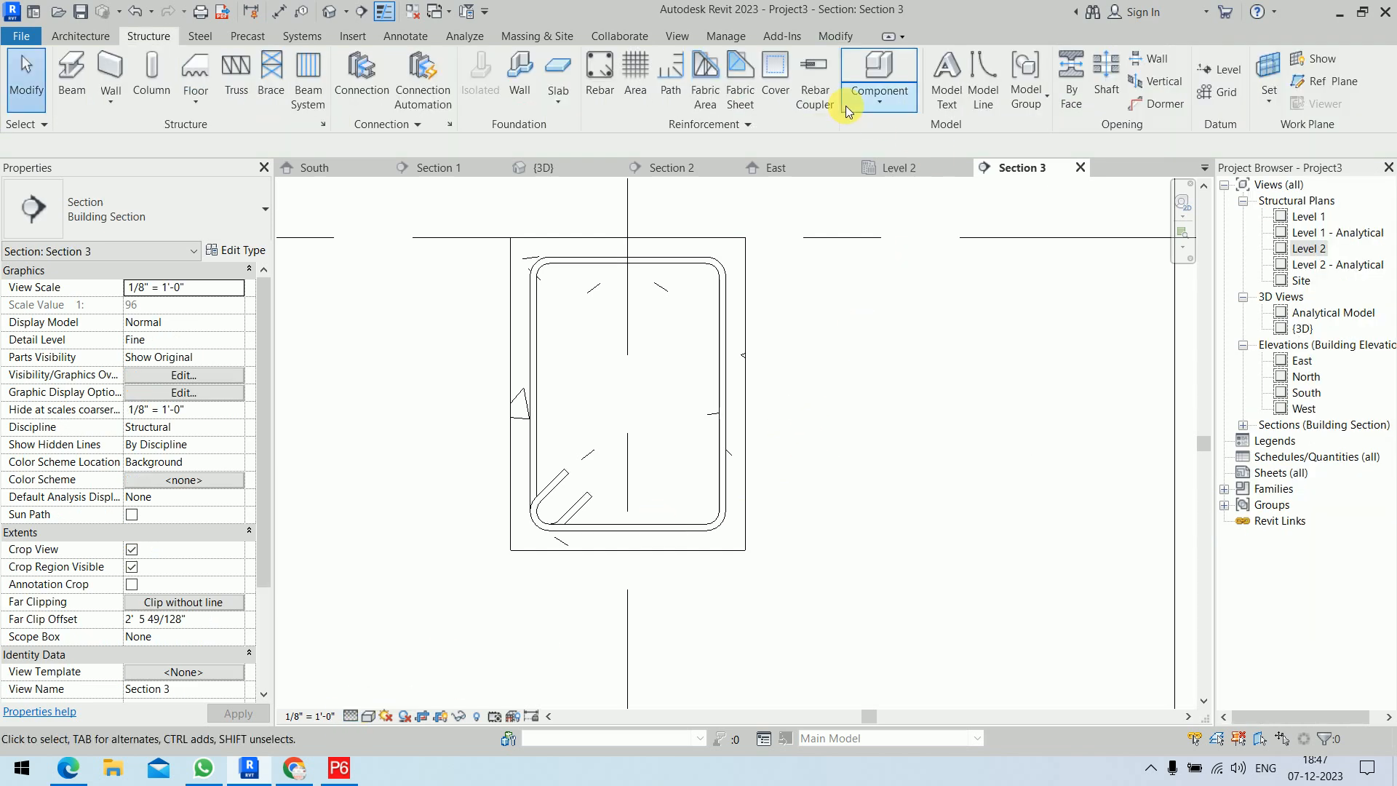
left_click(745, 243)
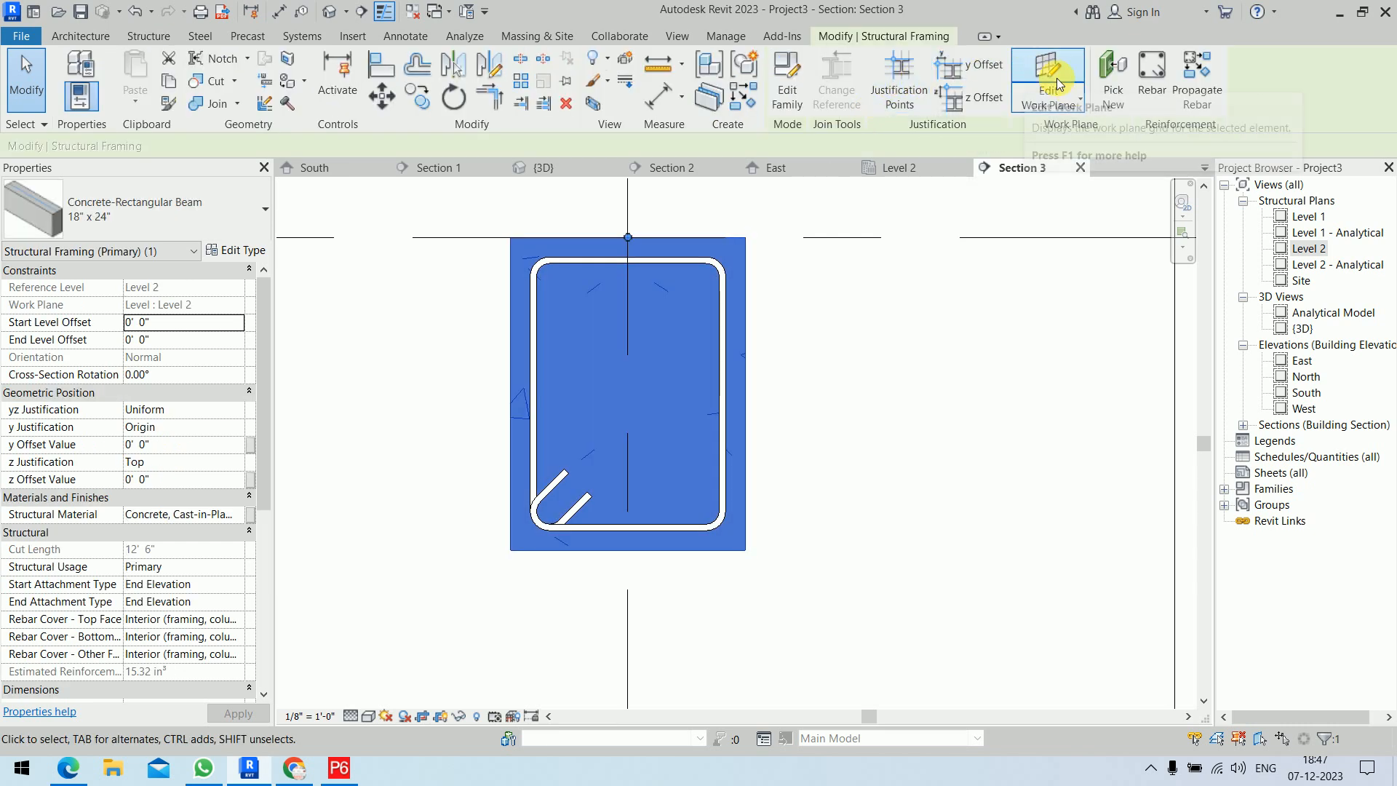
left_click(1144, 80)
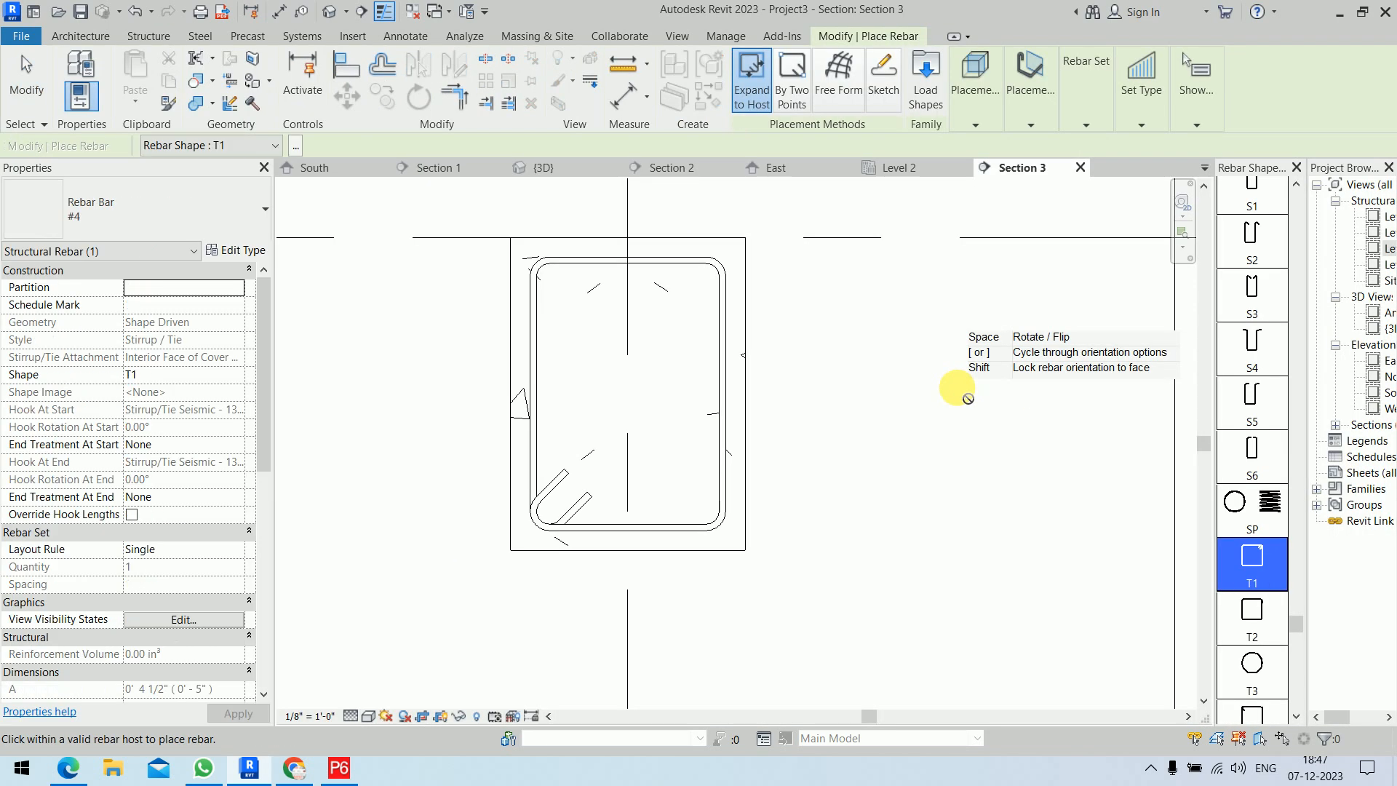
left_click_drag(1299, 606, 1314, 178)
left_click(1259, 202)
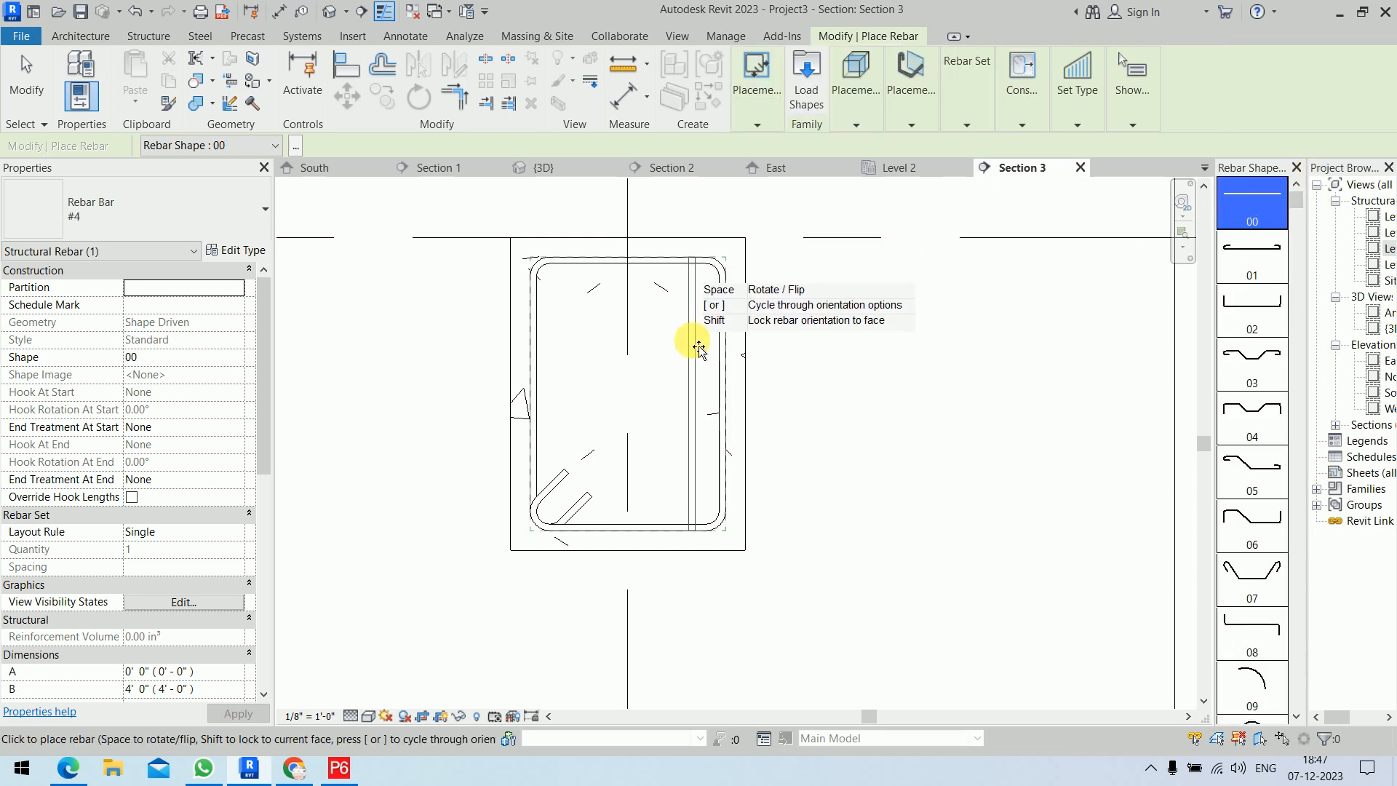
left_click(913, 97)
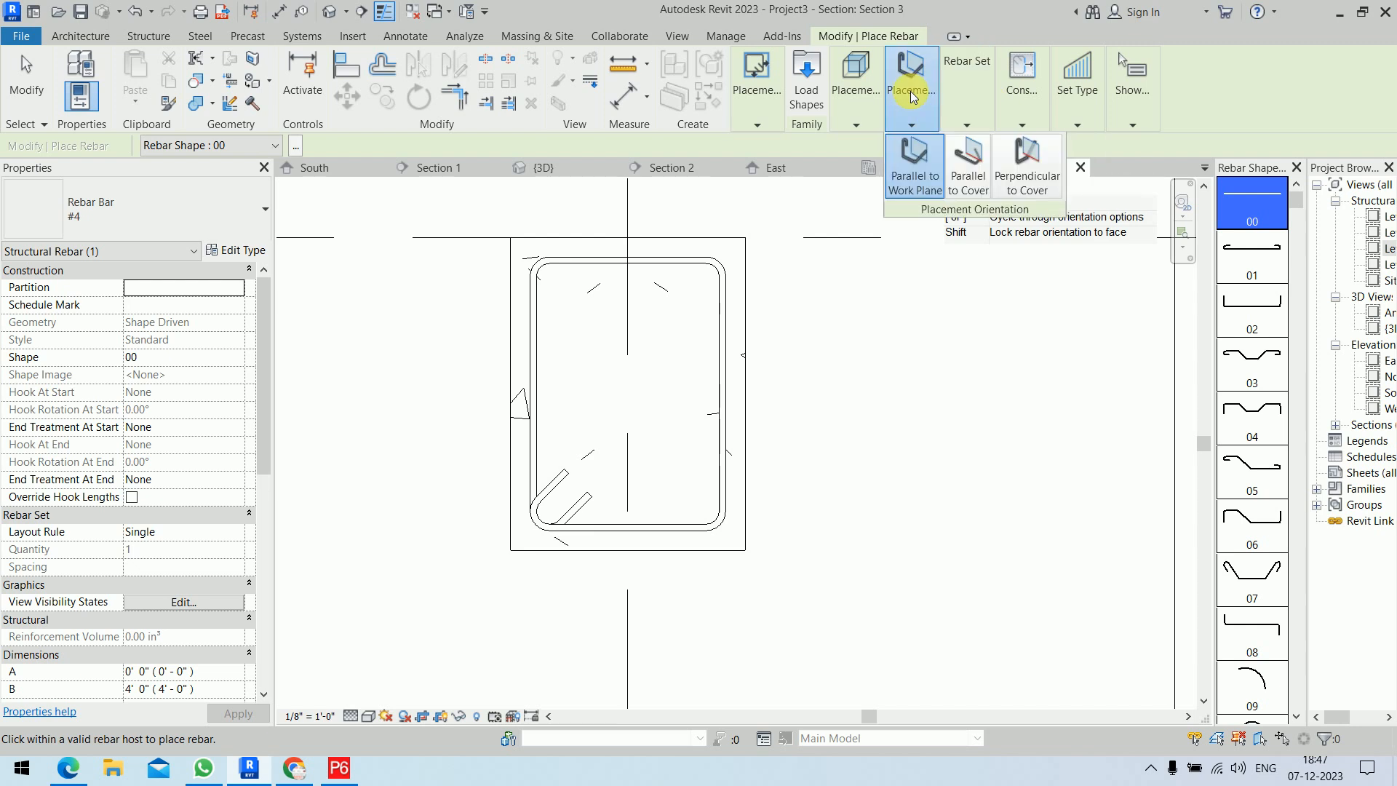
left_click(1029, 156)
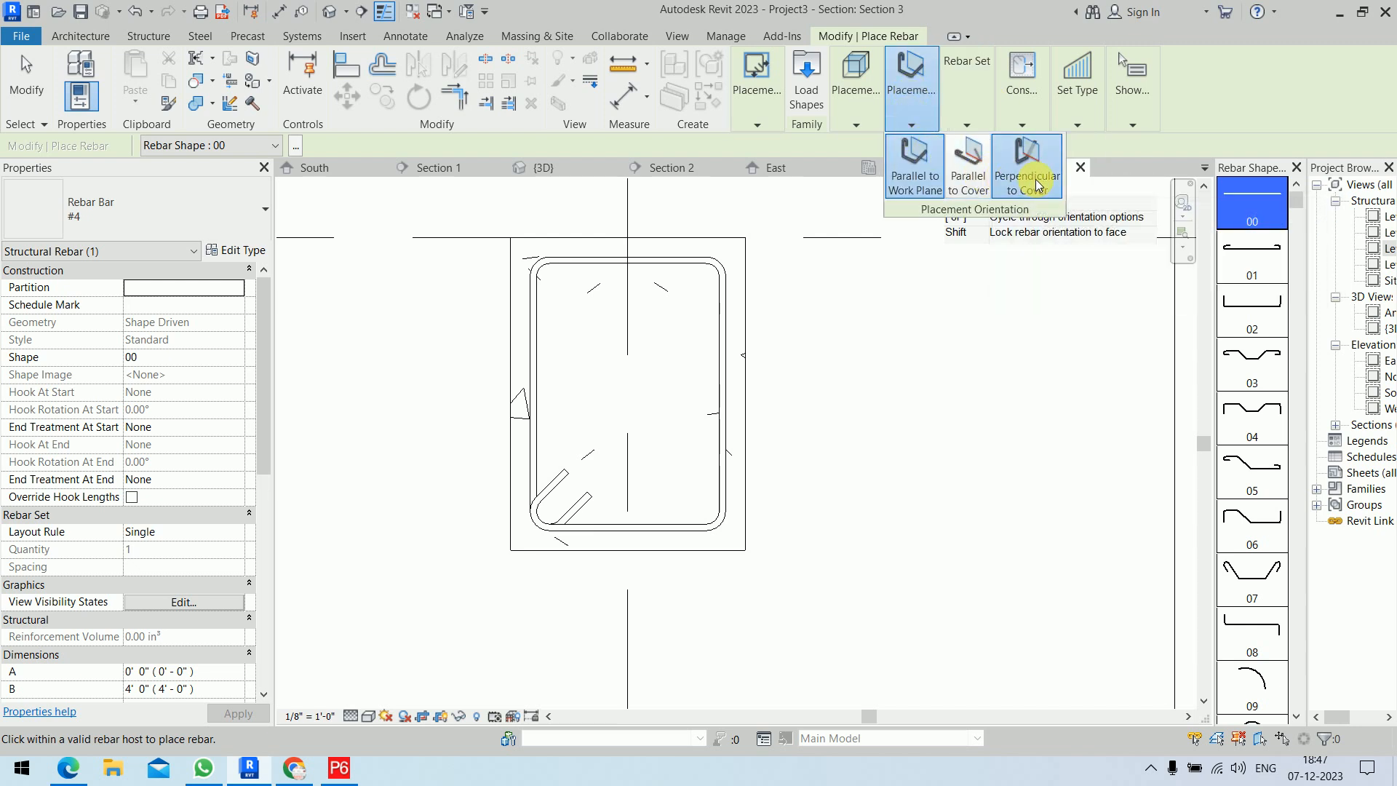
scroll(719, 283, "up", 4)
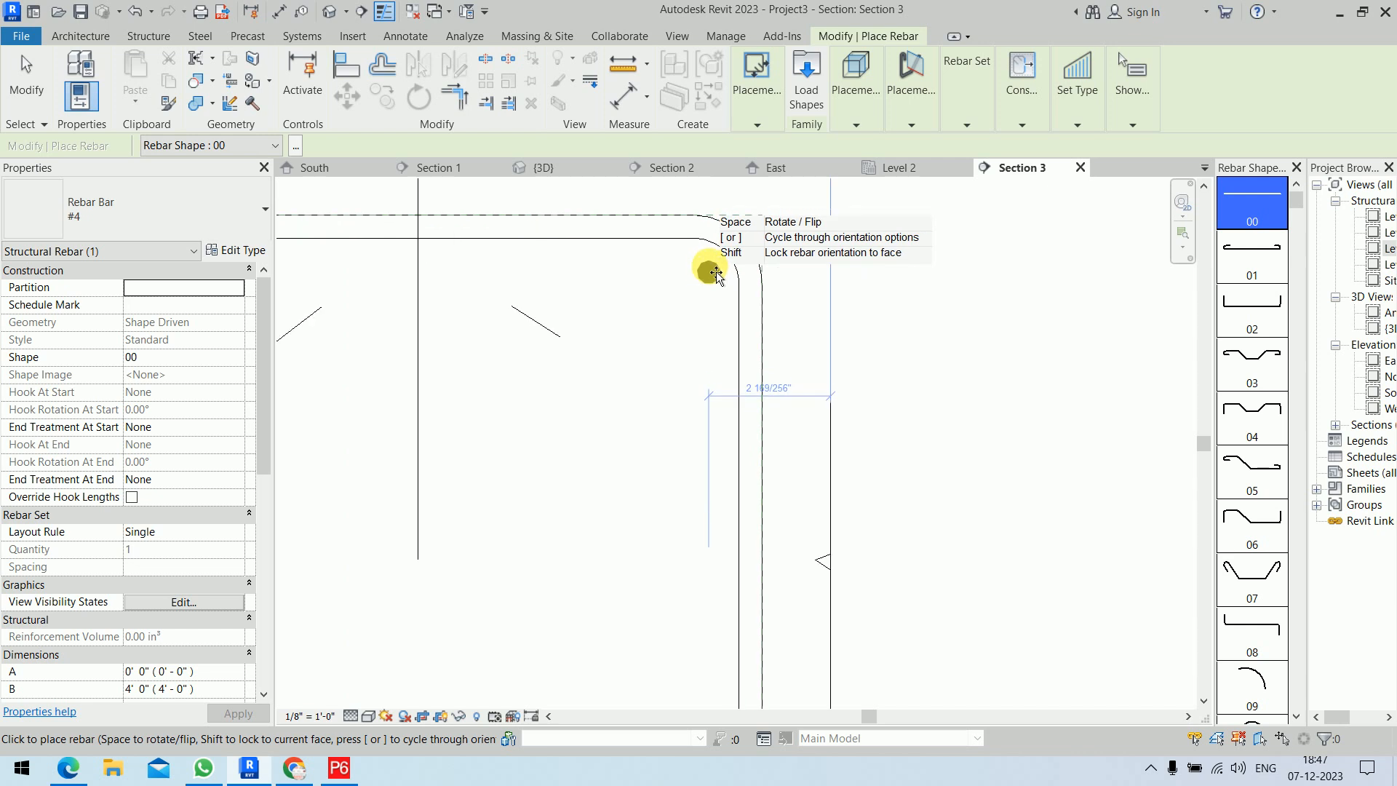
left_click(725, 265)
Place a second straight #4 bar of shape 00 in the beam tie's upper-left corner
scroll(580, 328, "down", 5)
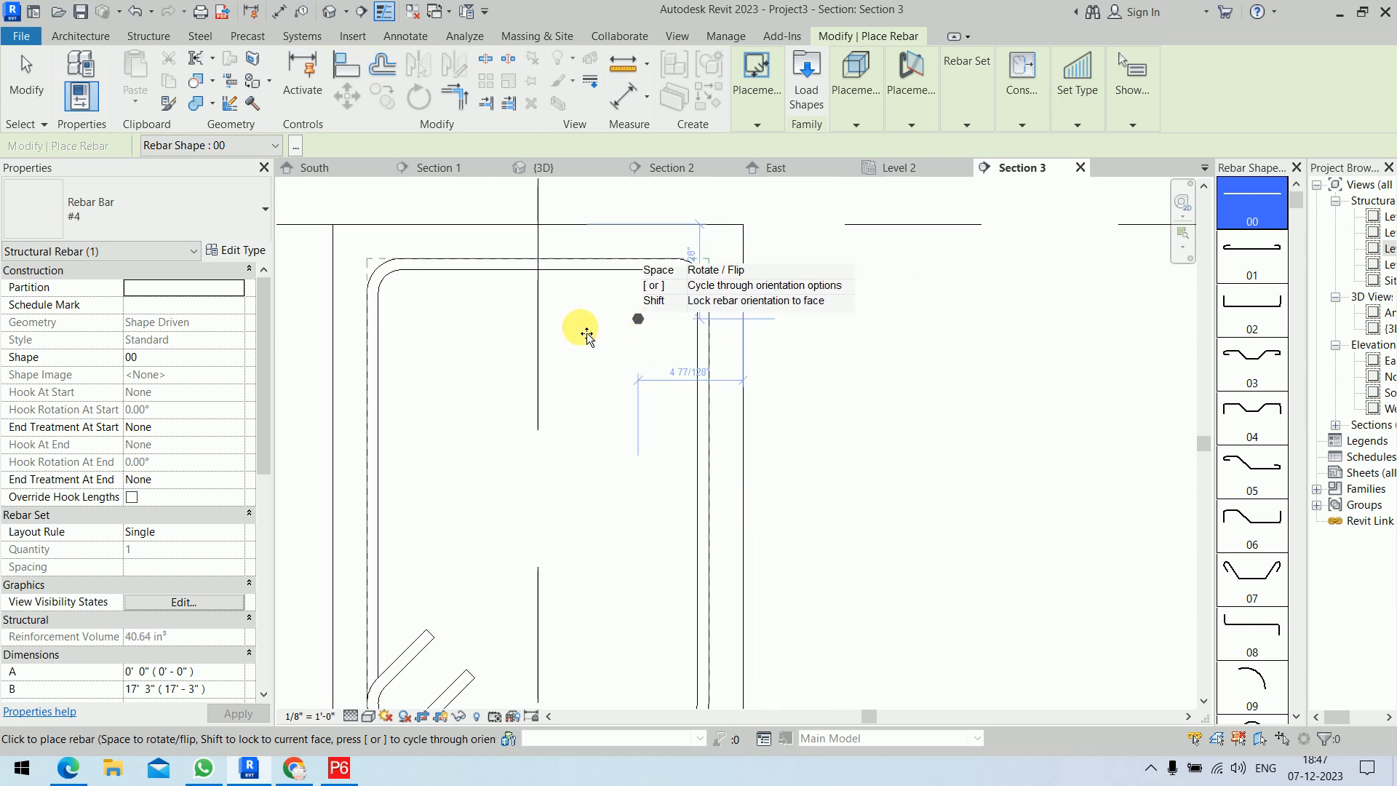
scroll(521, 323, "up", 1)
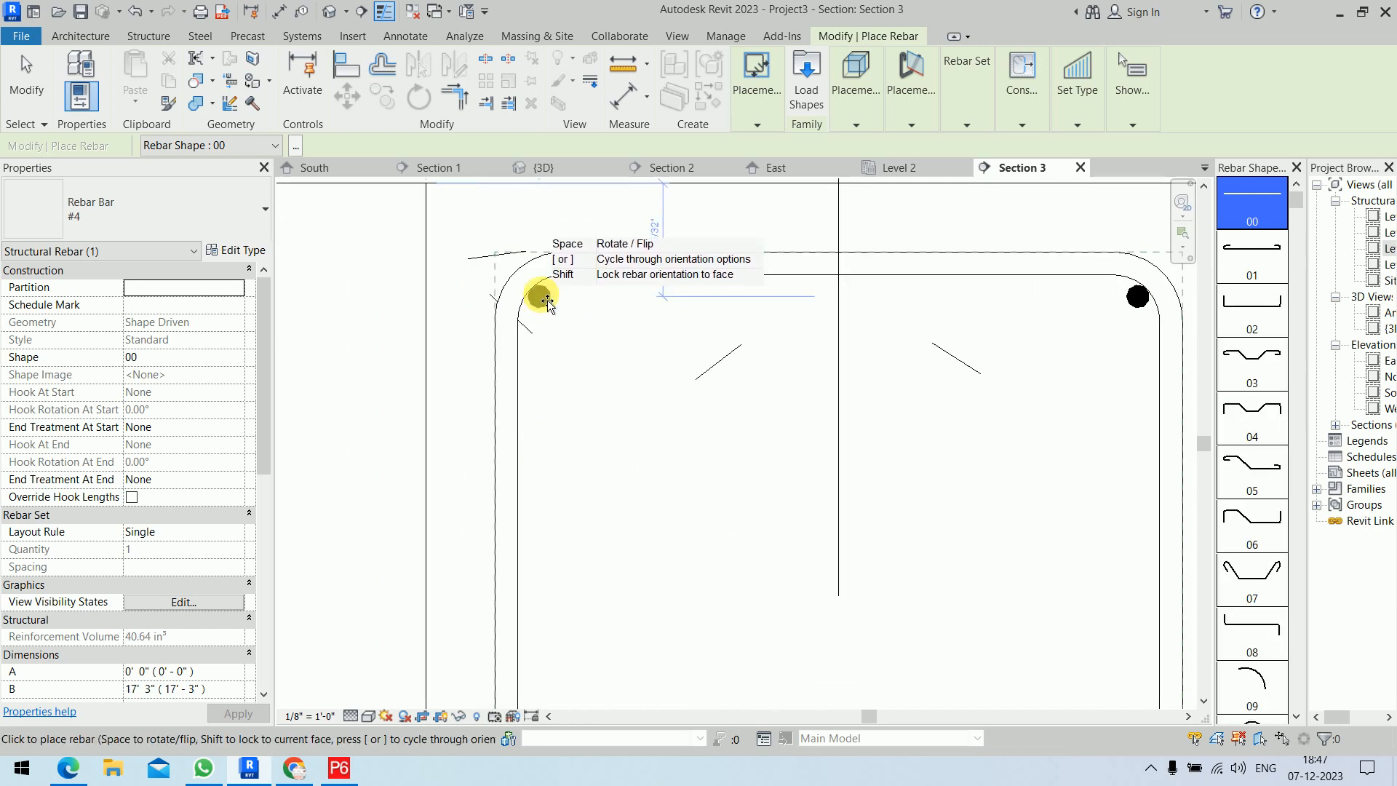
left_click(538, 298)
scroll(668, 571, "down", 5)
scroll(668, 571, "down", 1)
middle_click_drag(668, 571, 658, 305)
scroll(612, 415, "up", 6)
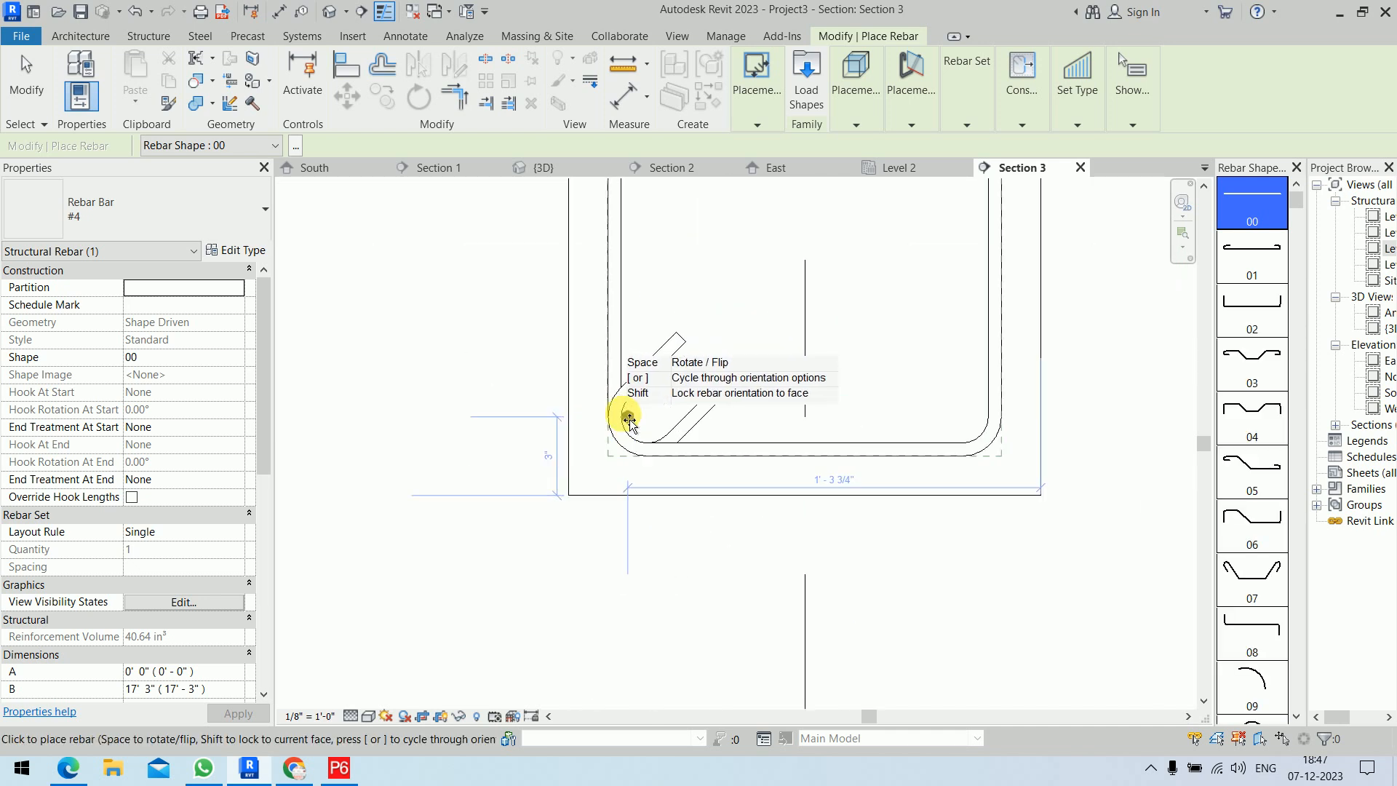
scroll(724, 311, "down", 3)
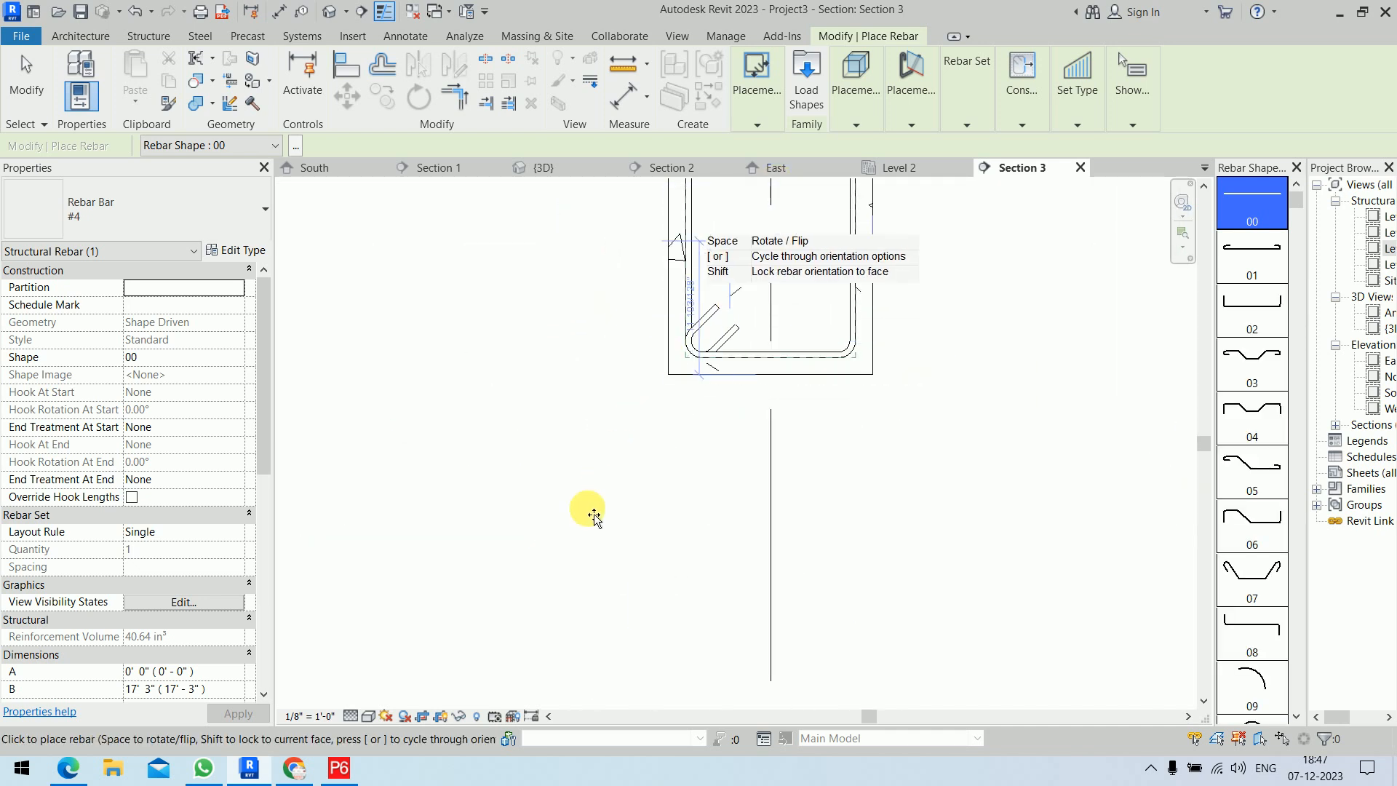
middle_click_drag(736, 290, 627, 570)
key("Escape")
key("Escape")
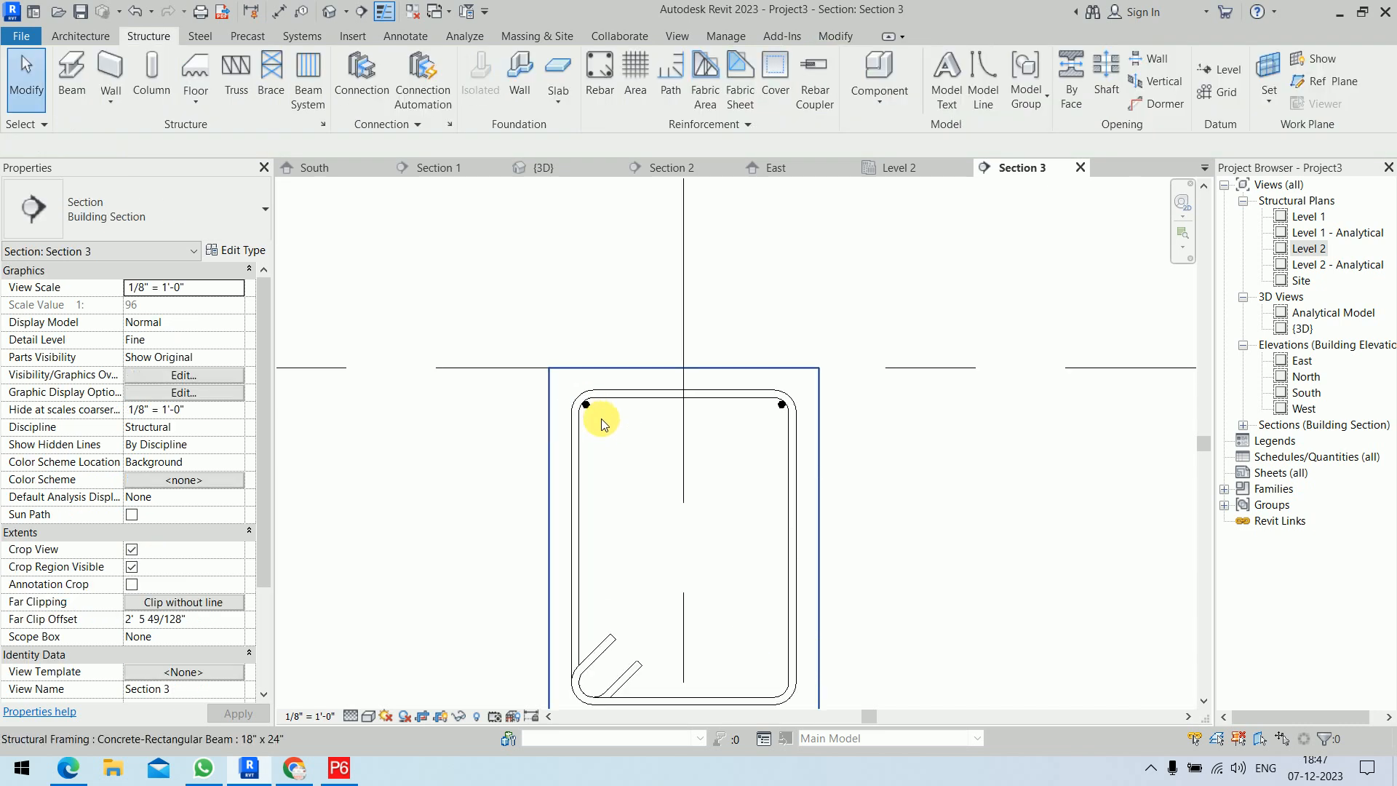
Delete the straight bar in the beam tie's upper-left corner
scroll(592, 409, "up", 3)
left_click(713, 402)
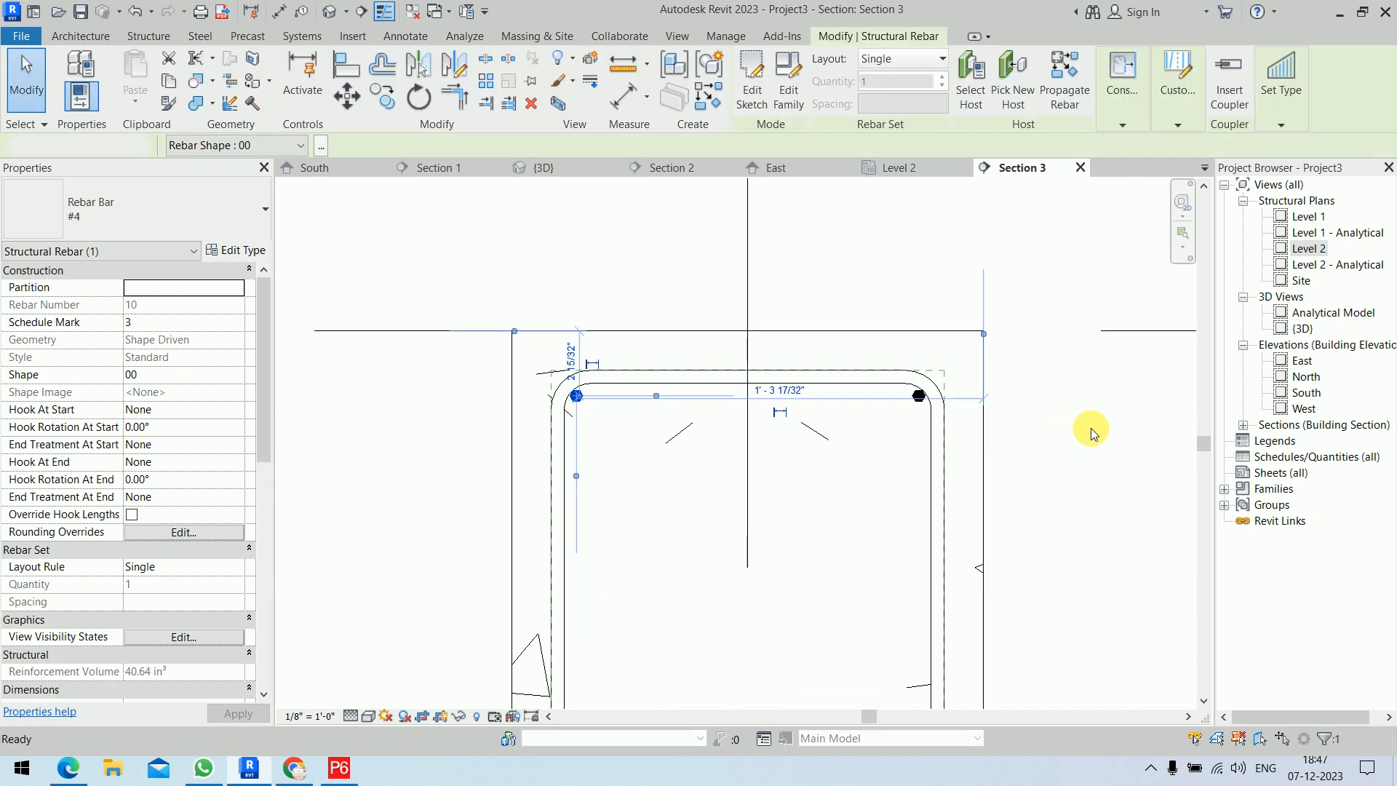
left_click(1090, 428)
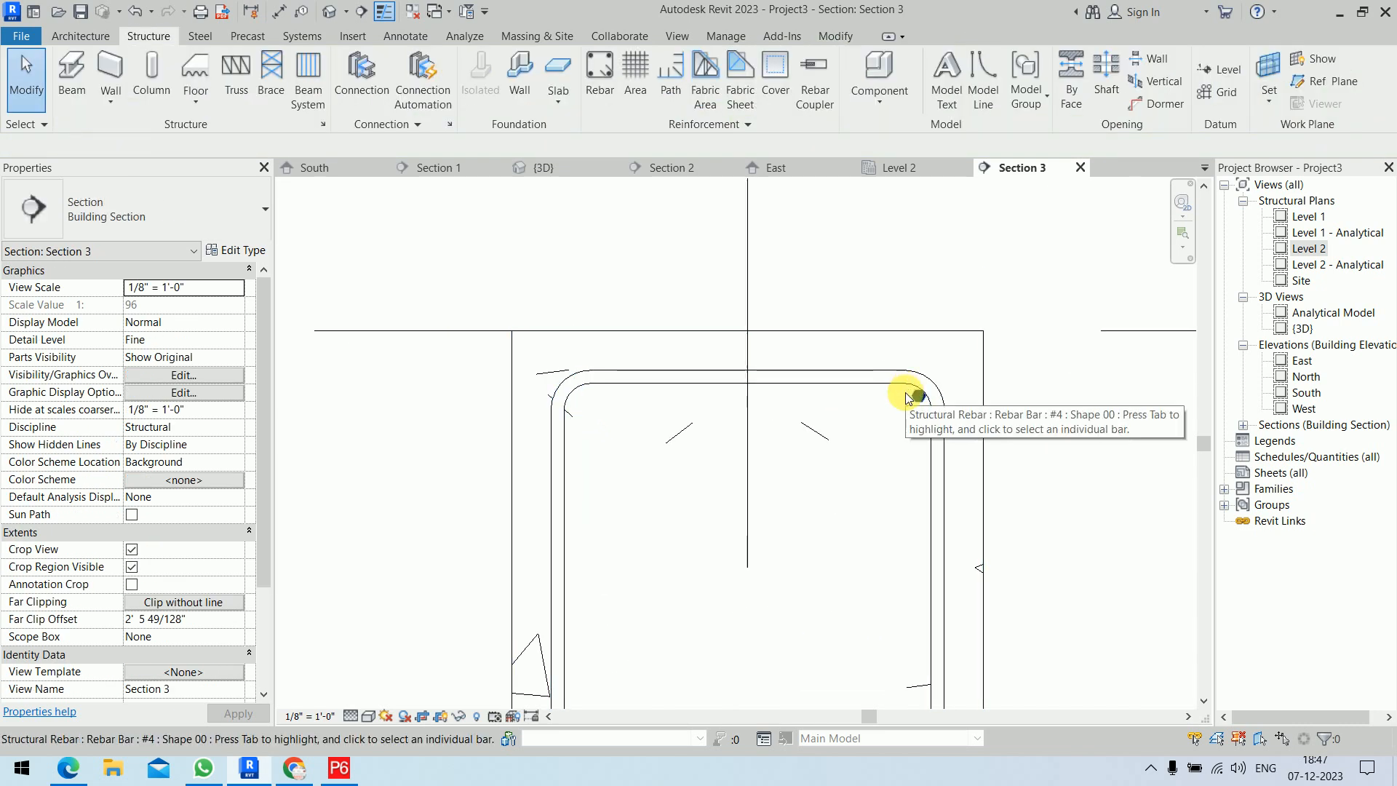
Make the beam tie and the upper-right straight bar view unobscured in the {3D} and South views
left_click(931, 439)
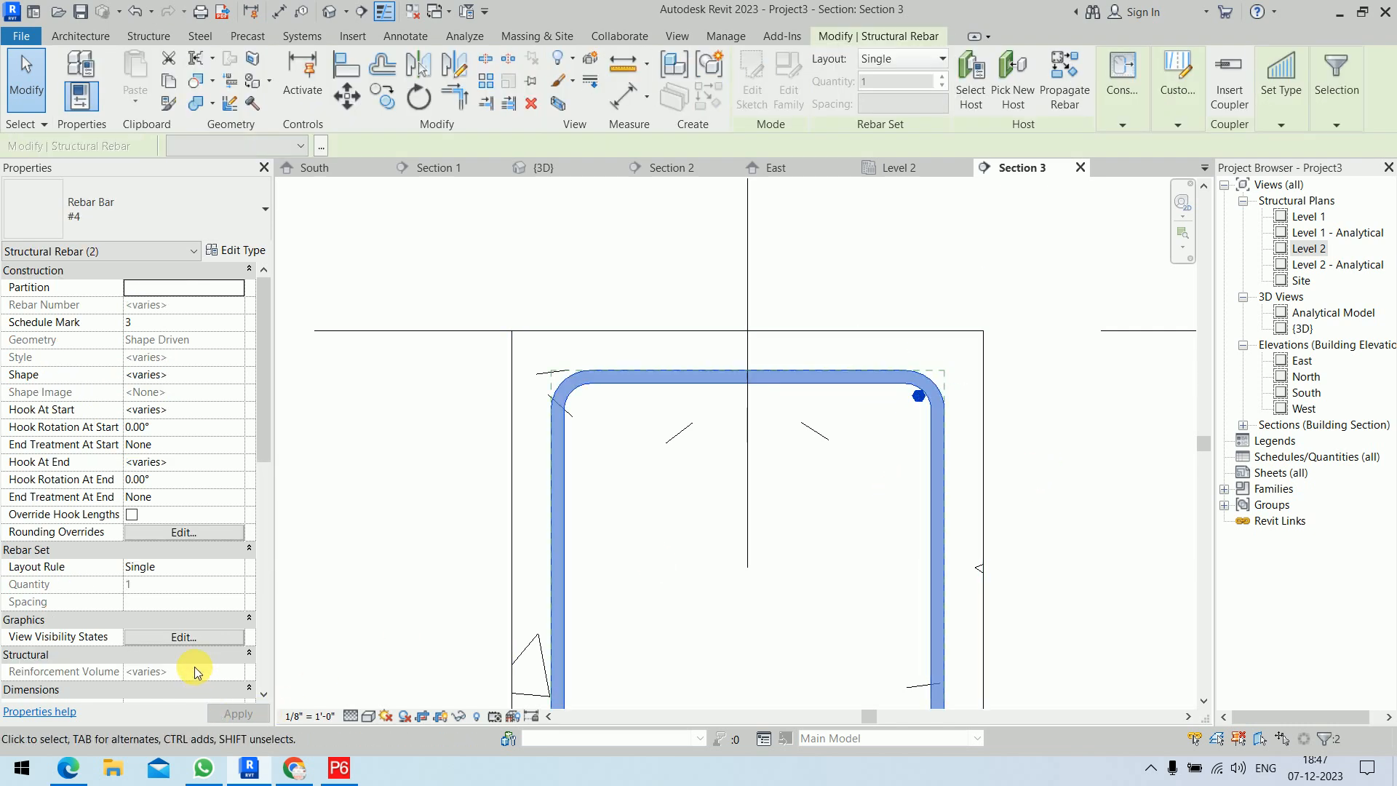
left_click(191, 641)
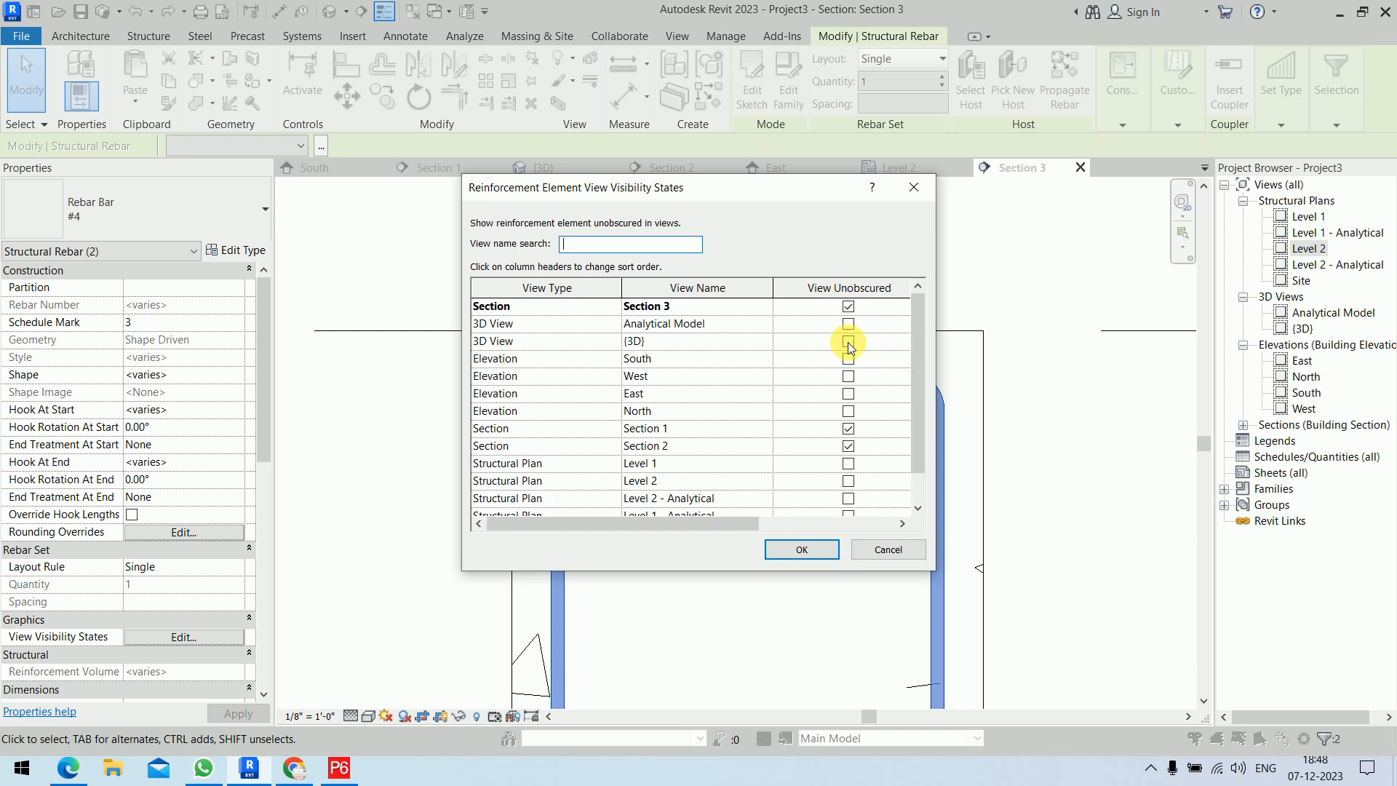
left_click(849, 342)
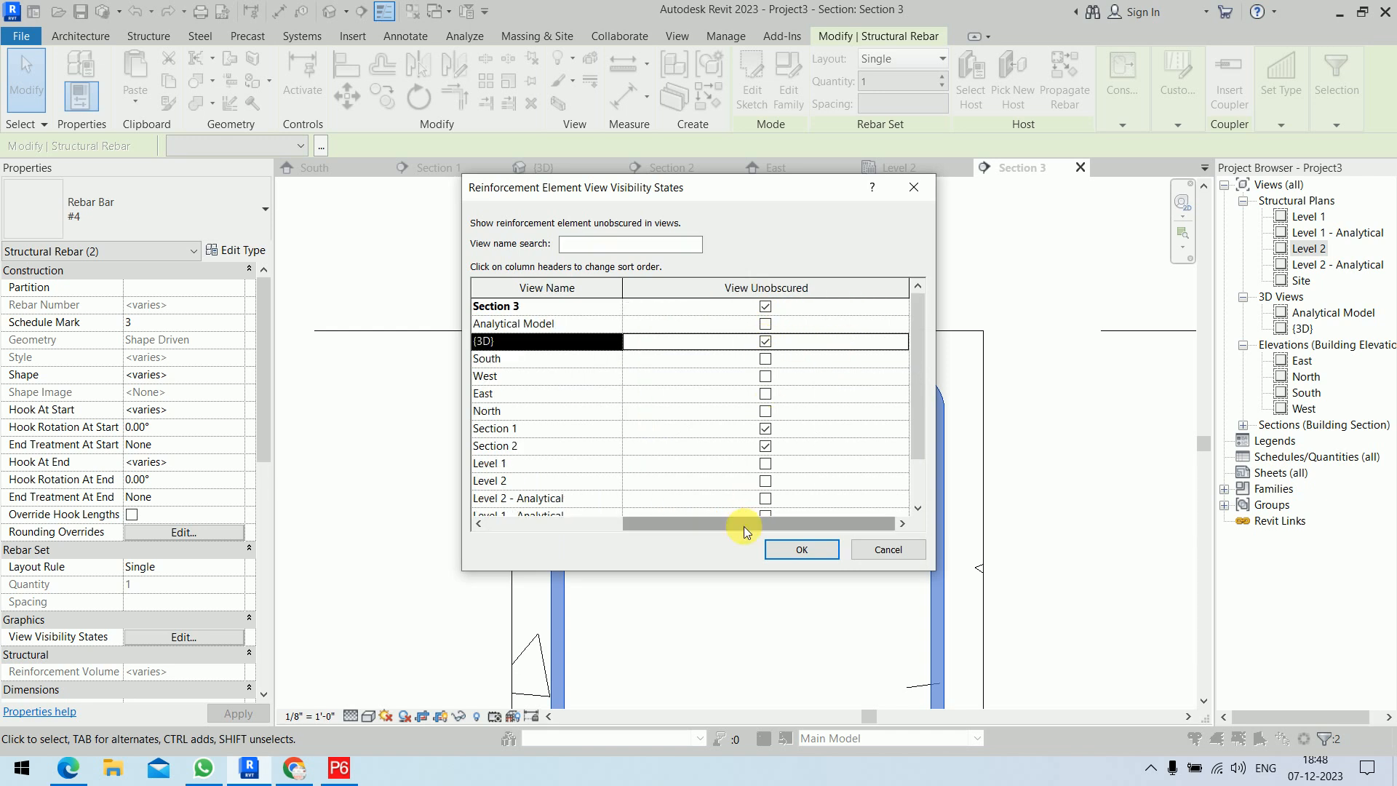
mouse_move(743, 527)
left_mouse_down()
mouse_move(562, 547)
mouse_move(731, 546)
left_mouse_up()
left_click(765, 359)
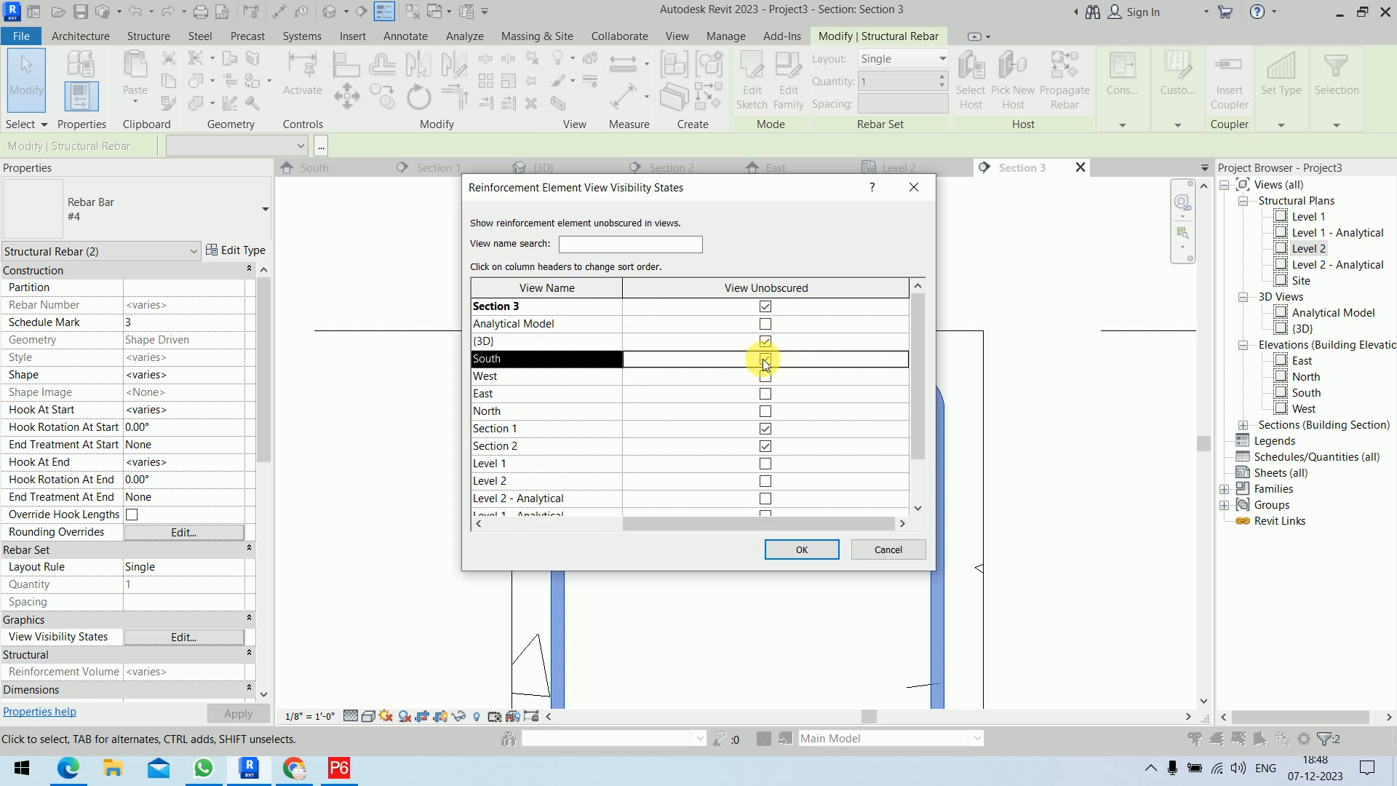
left_click(813, 551)
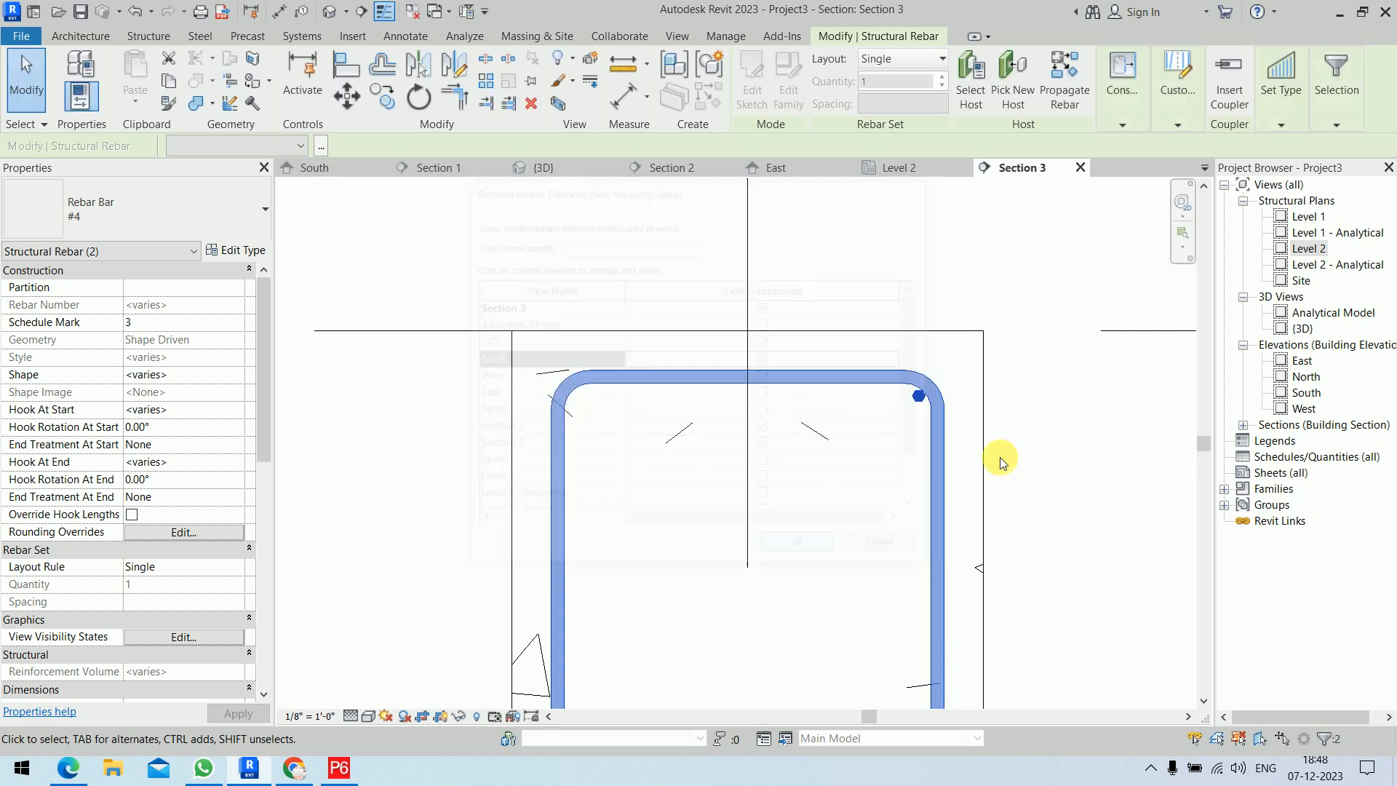
left_click(1077, 416)
Open the South elevation and examine how the beam's longitudinal bar and tie sit between the columns
left_click(386, 176)
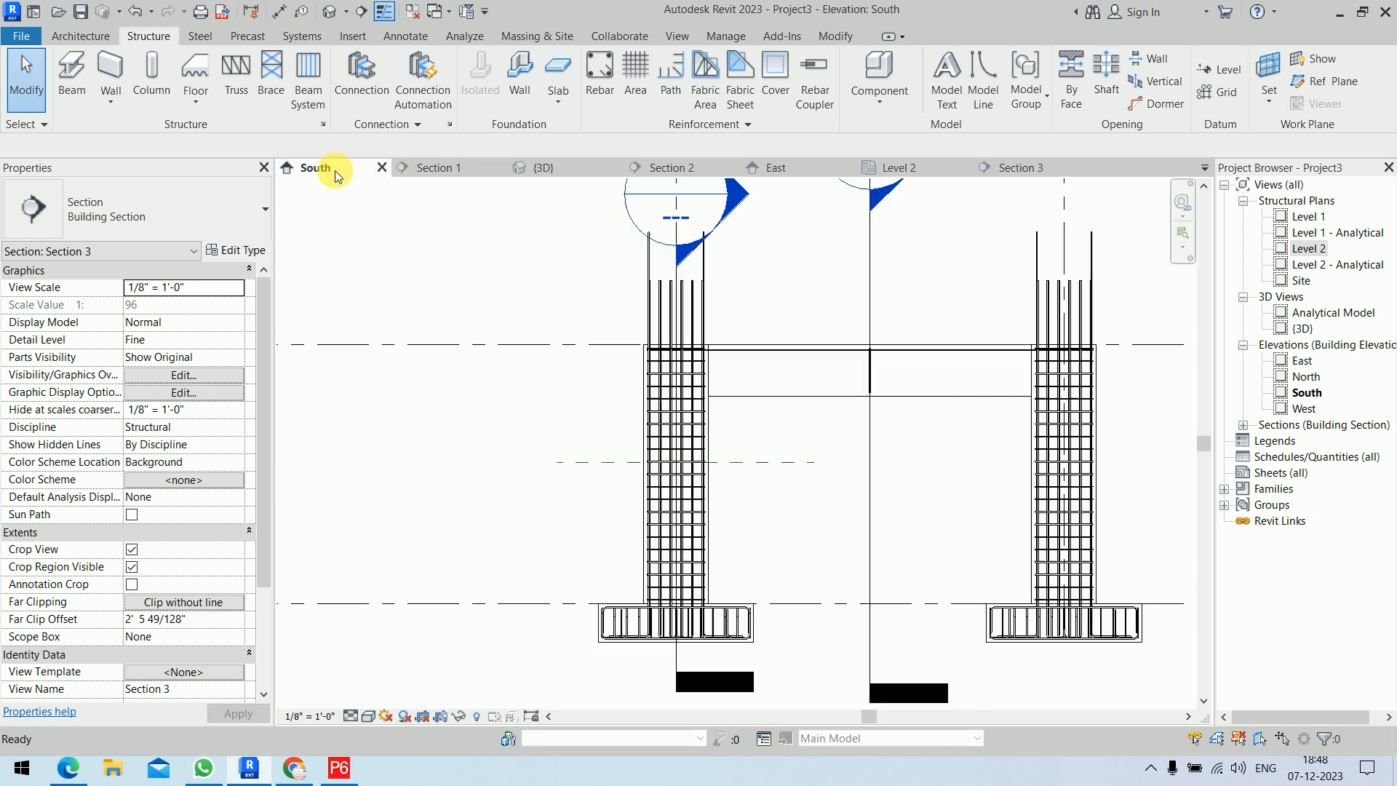
scroll(717, 466, "up", 3)
scroll(701, 433, "up", 1)
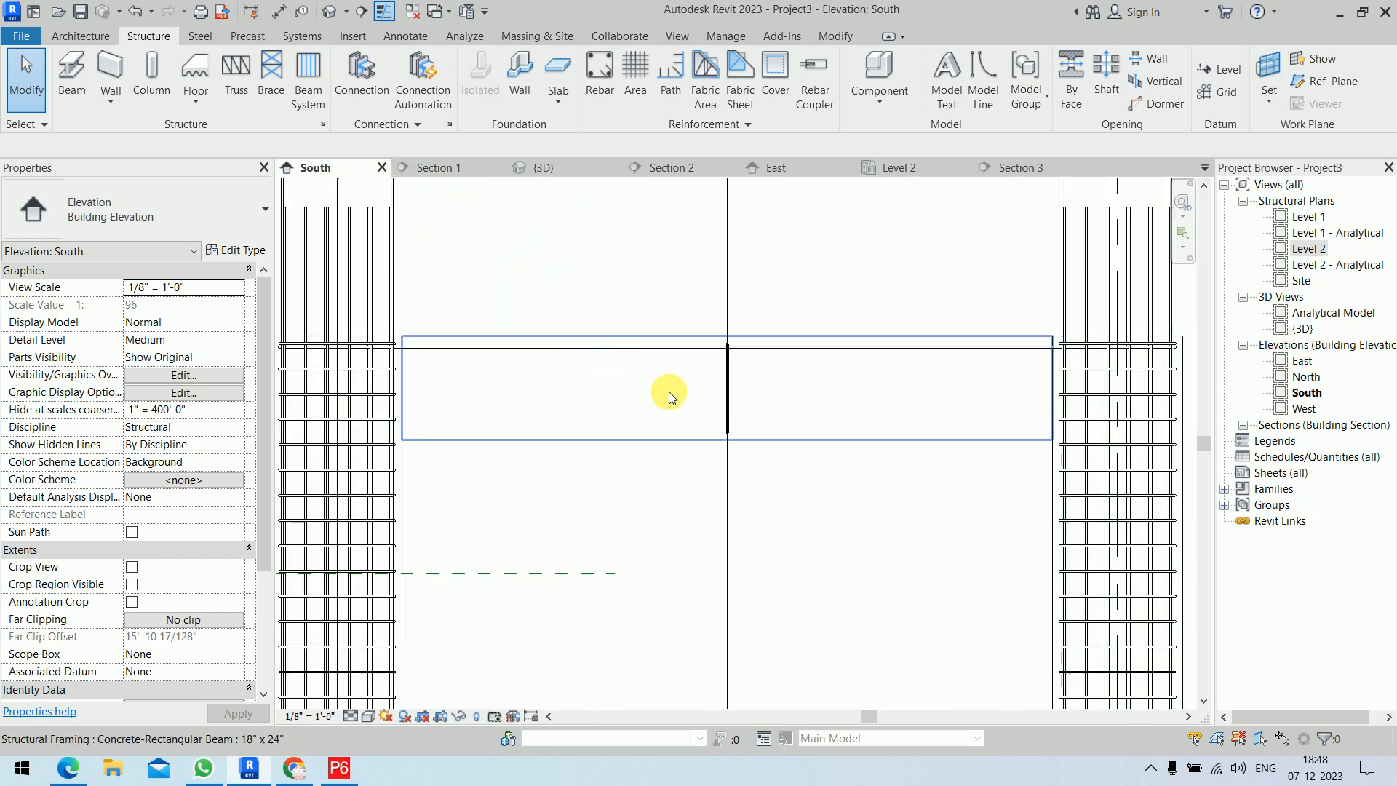
scroll(794, 482, "down", 2)
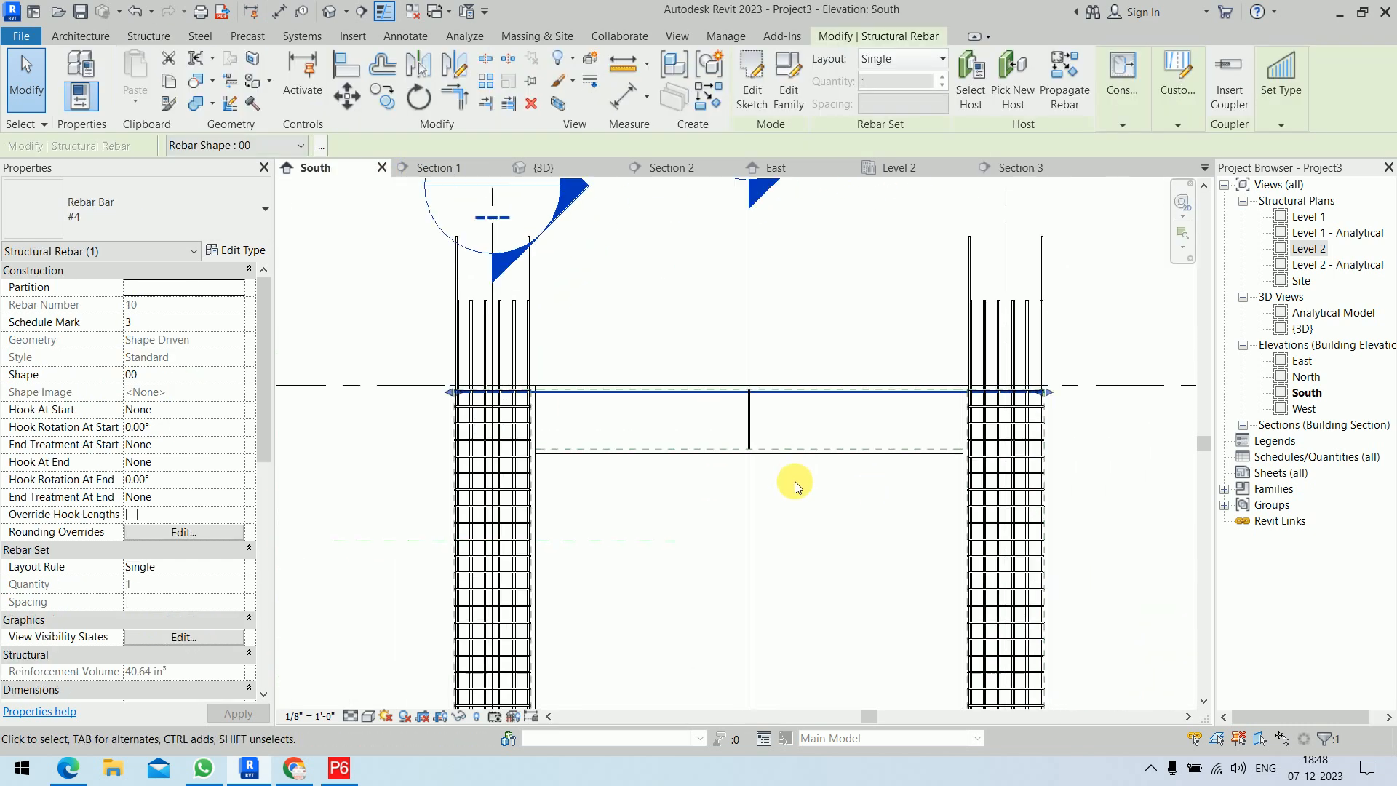
middle_click_drag(833, 517, 738, 473)
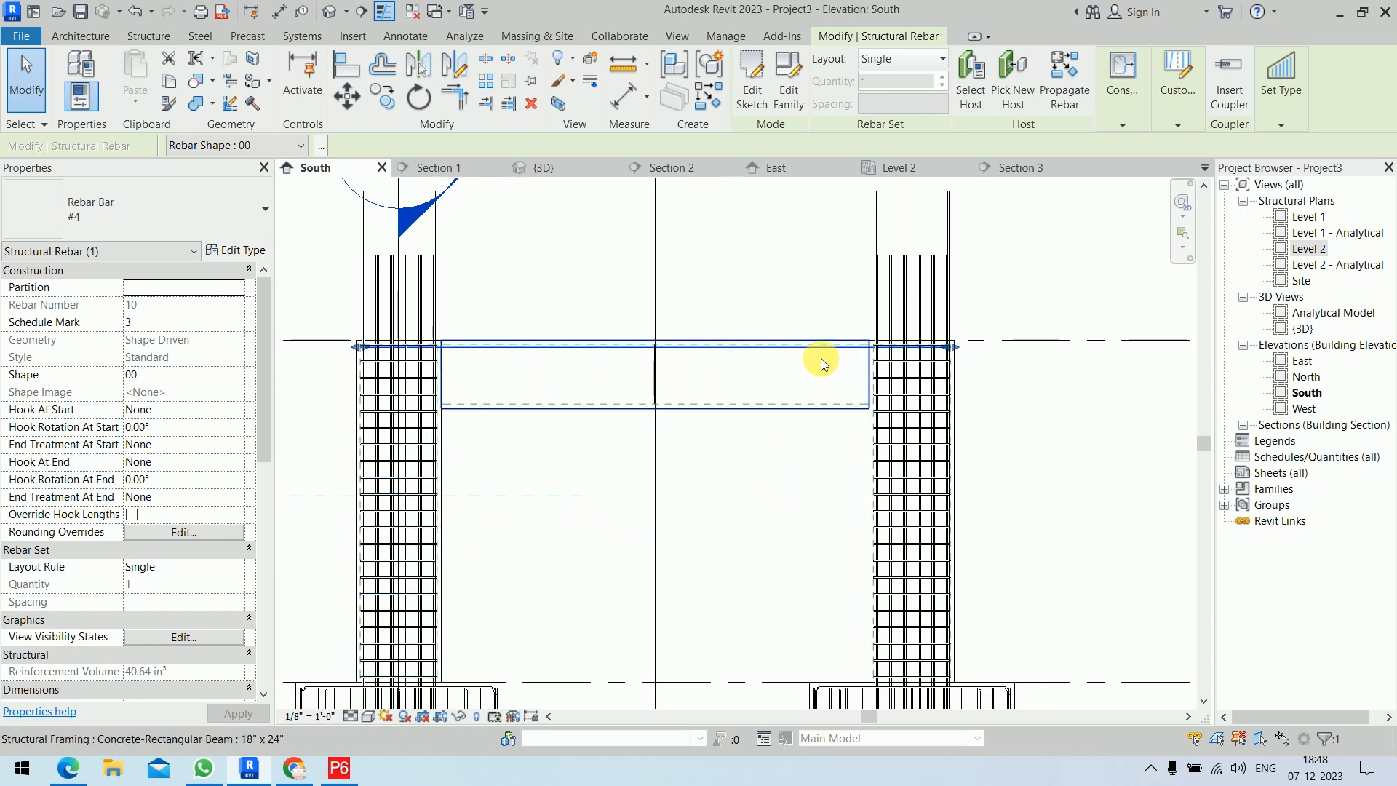
left_click(1025, 378)
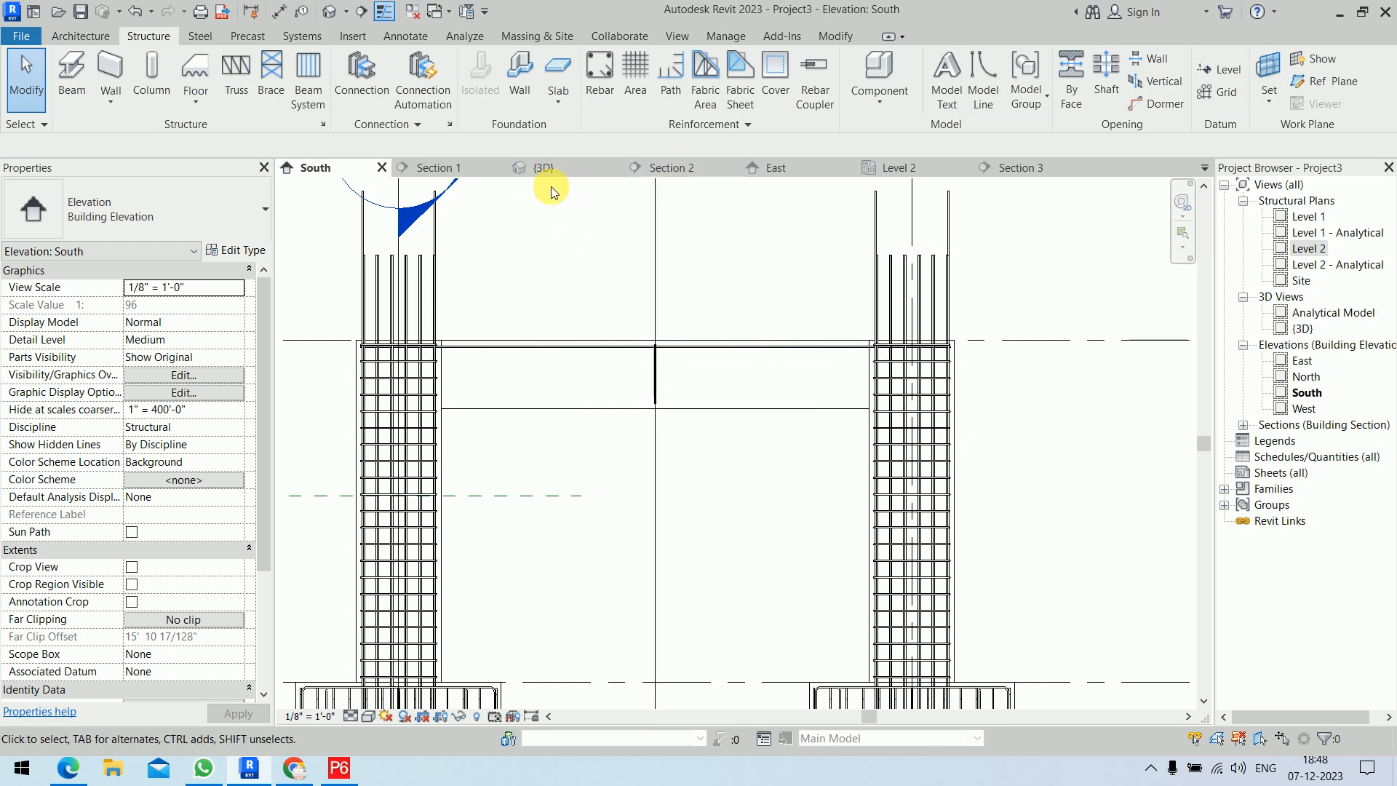
Select the beam tie in Section 3 and distribute it with Maximum Spacing at 0' 4" in the {3D} view
left_click(980, 172)
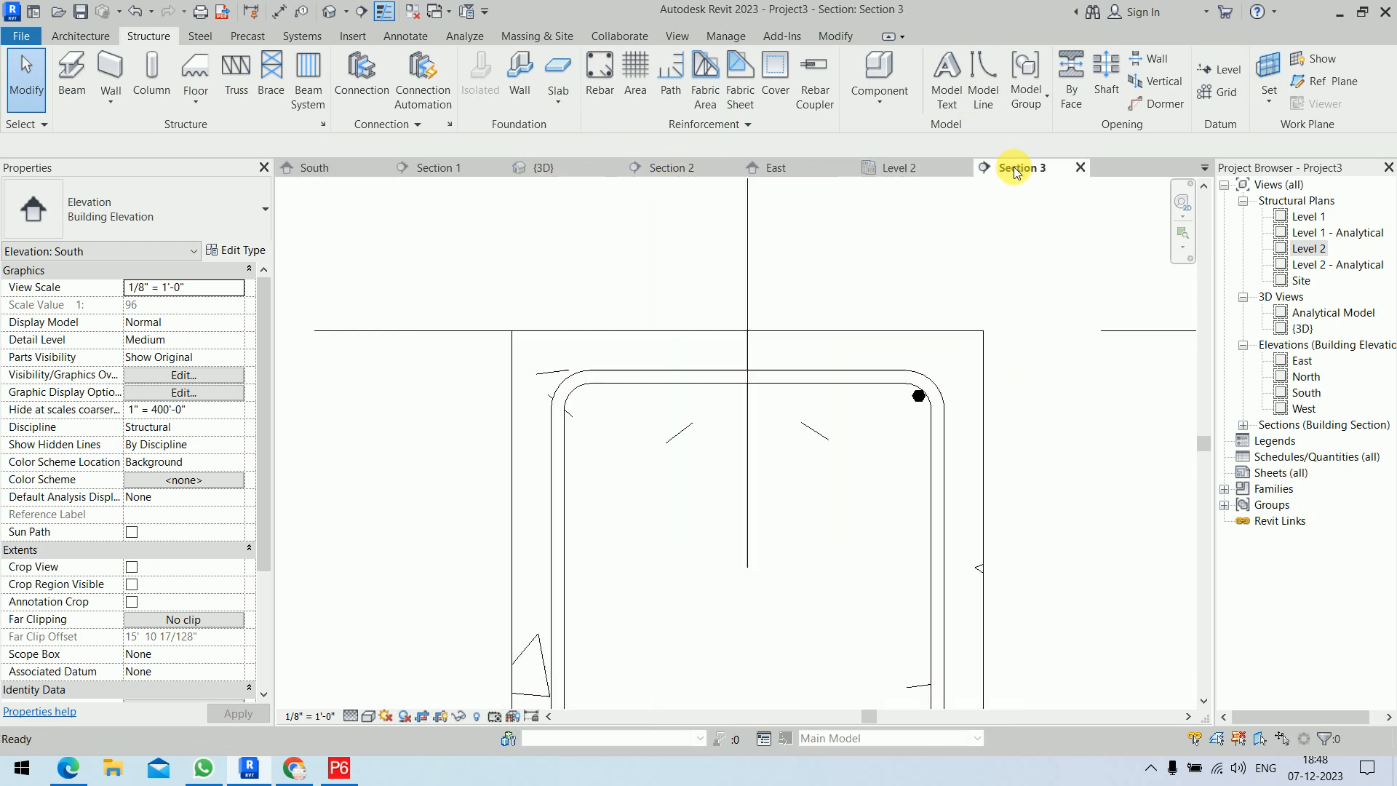
left_click(784, 376)
left_click(555, 173)
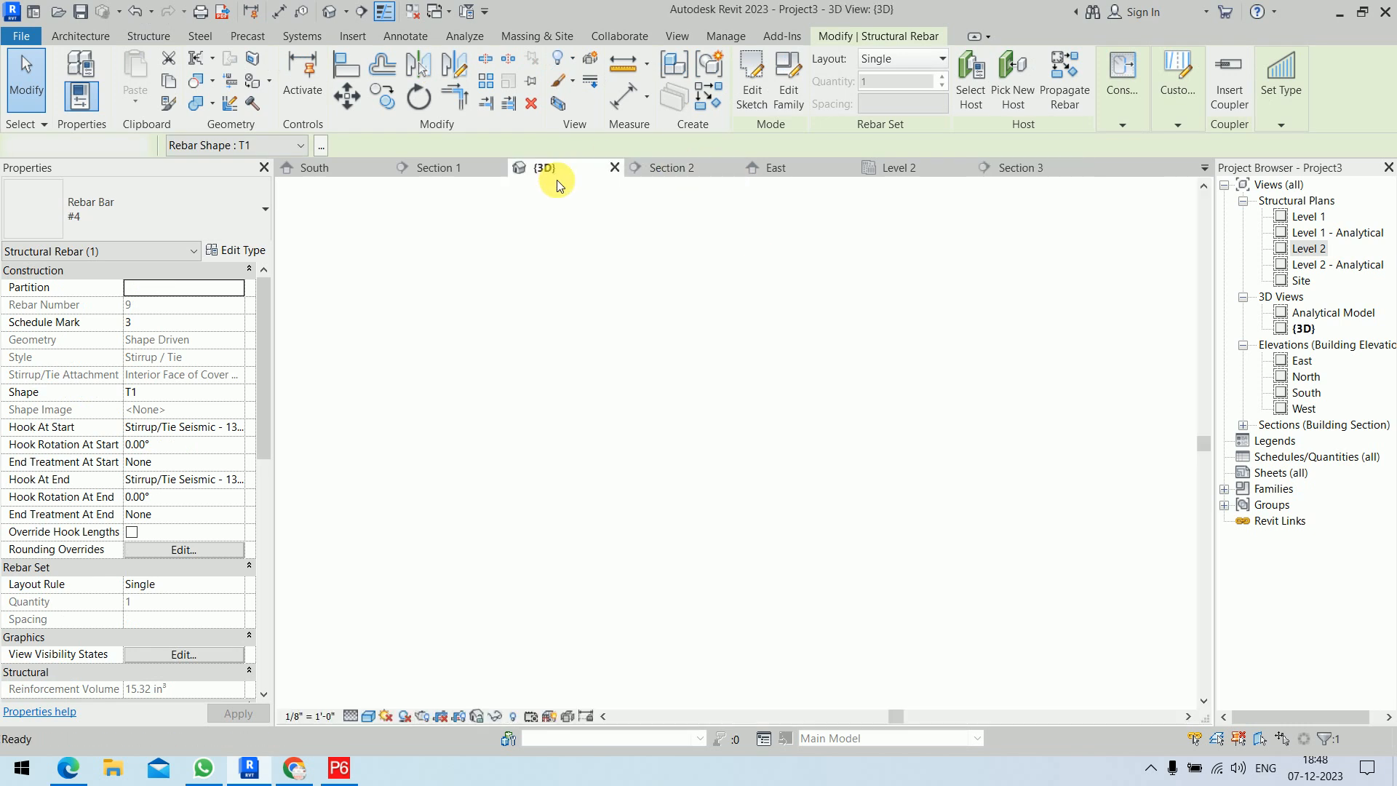
left_click(910, 62)
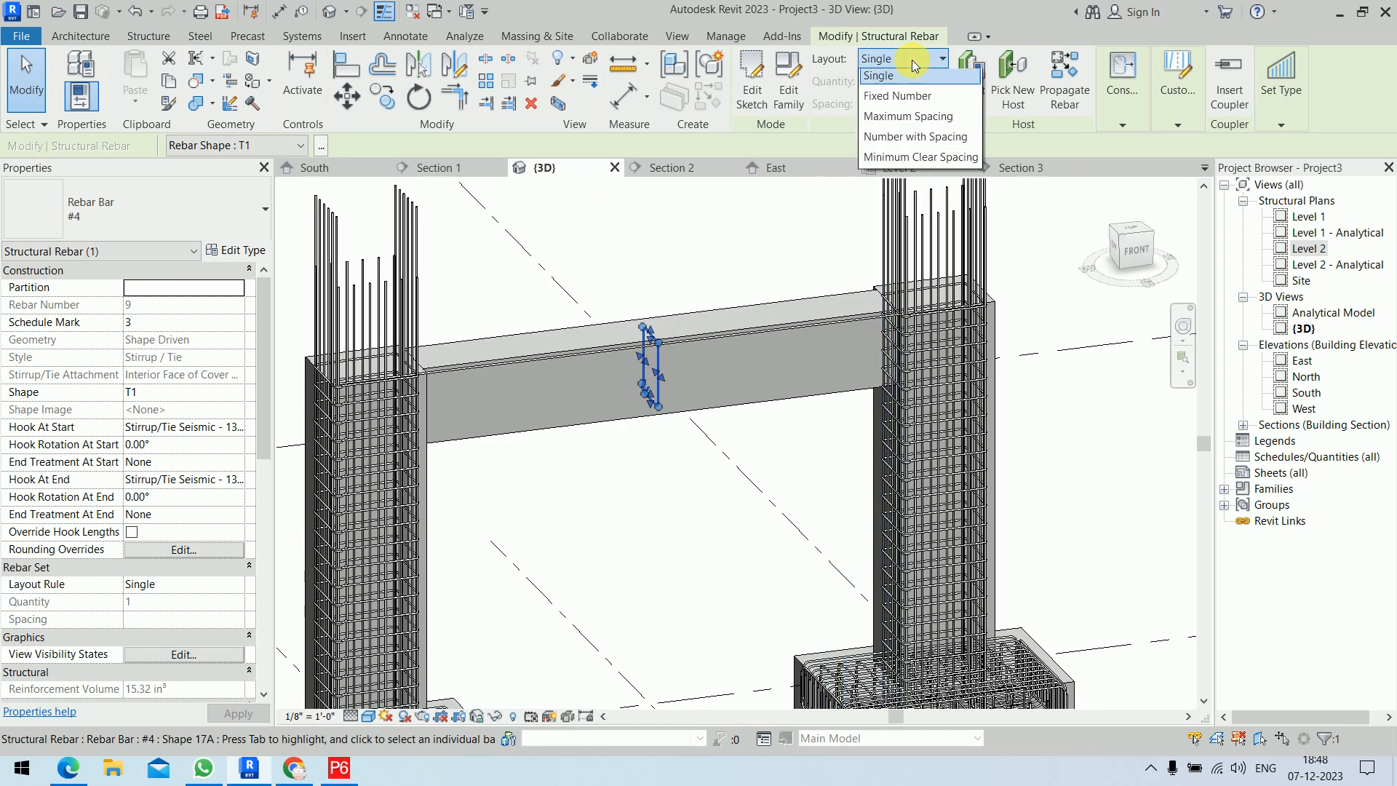
left_click(921, 121)
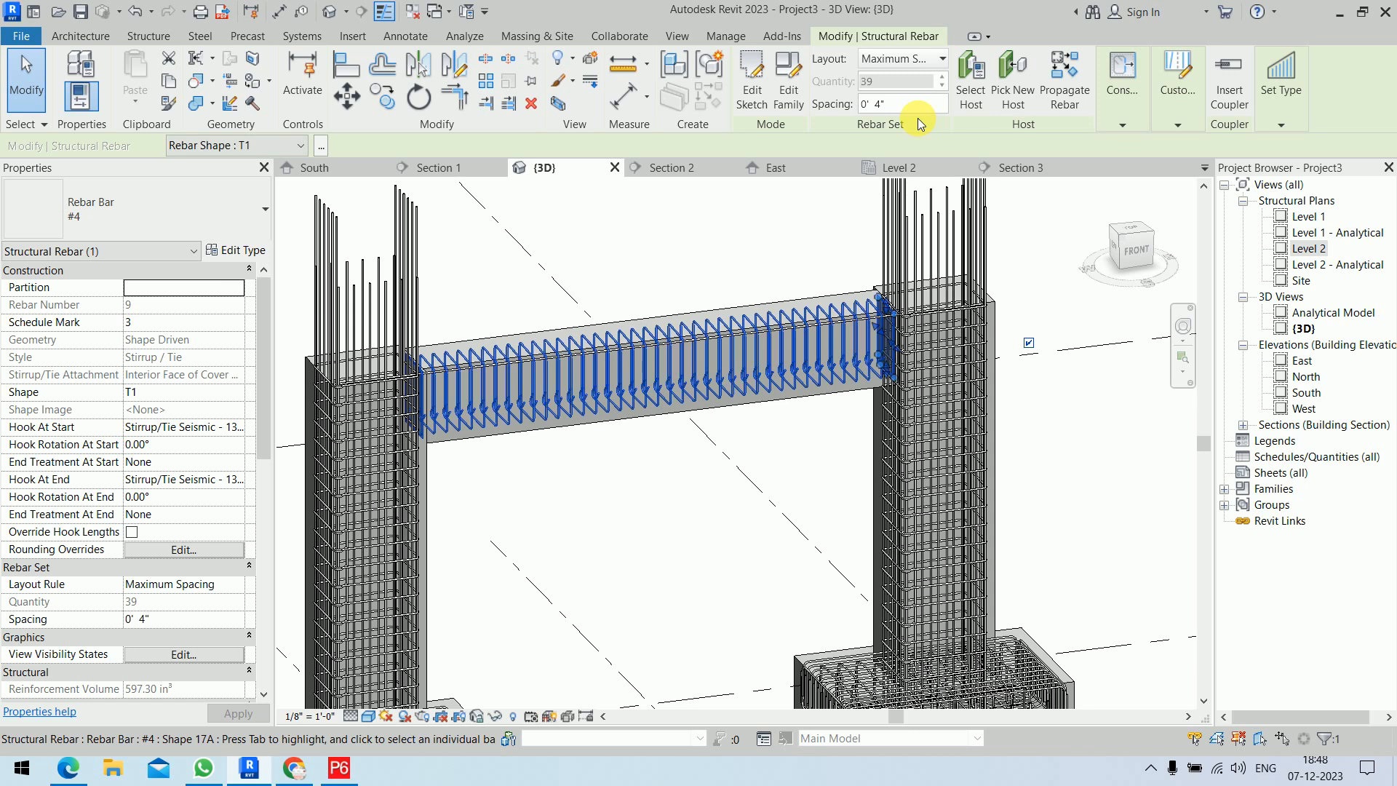
left_click(914, 109)
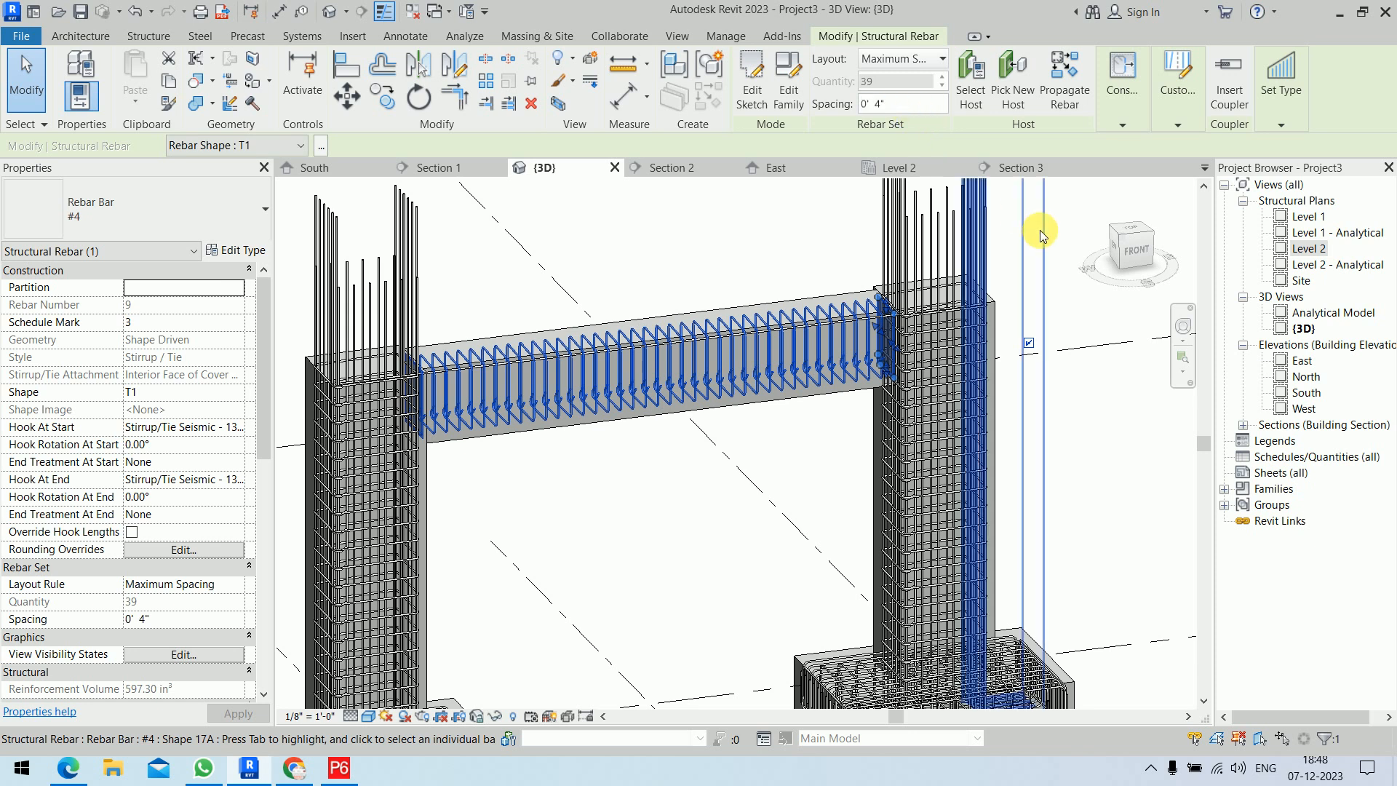
left_click(779, 230)
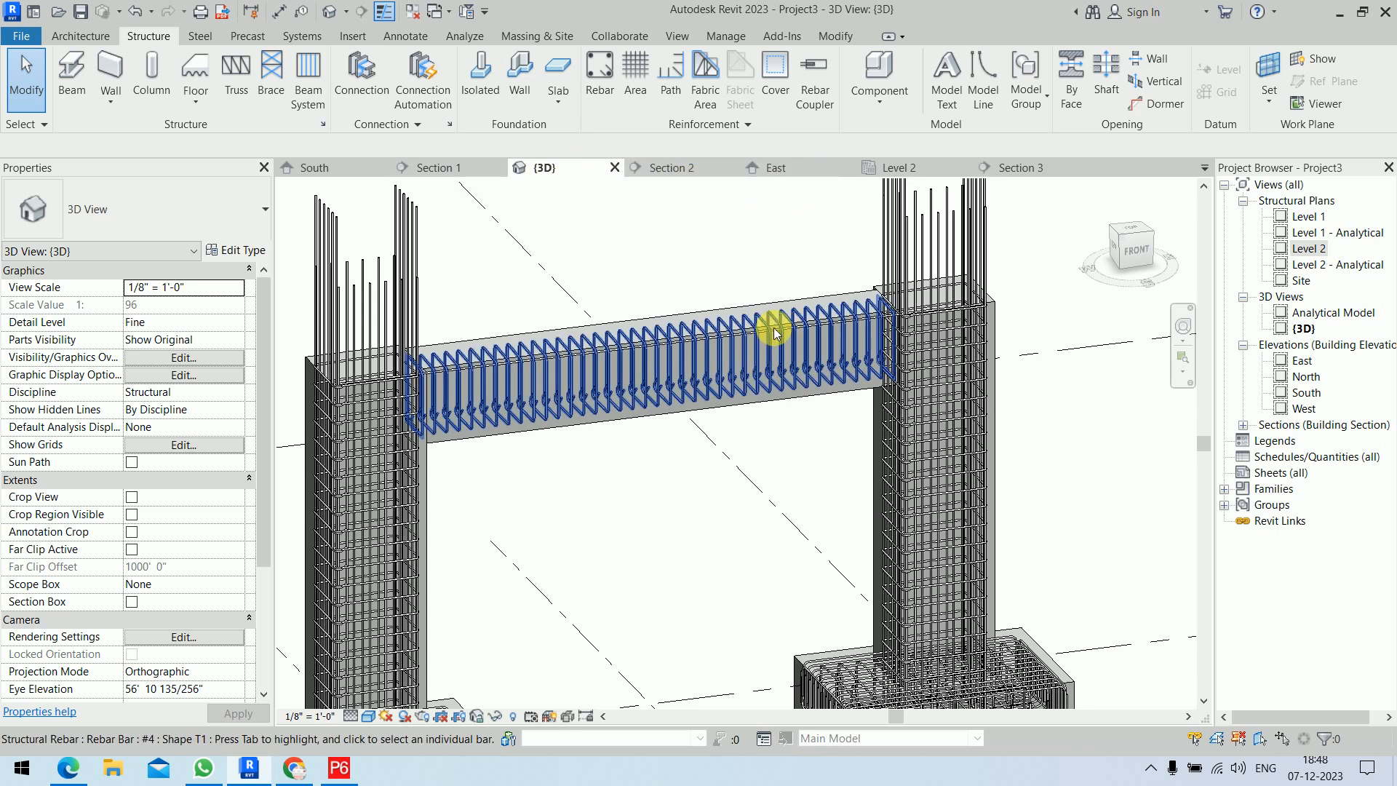
In Section 3, copy the upper-right longitudinal bar horizontally about 1' 0 3/4" to the beam tie's upper-left corner
left_click(1035, 168)
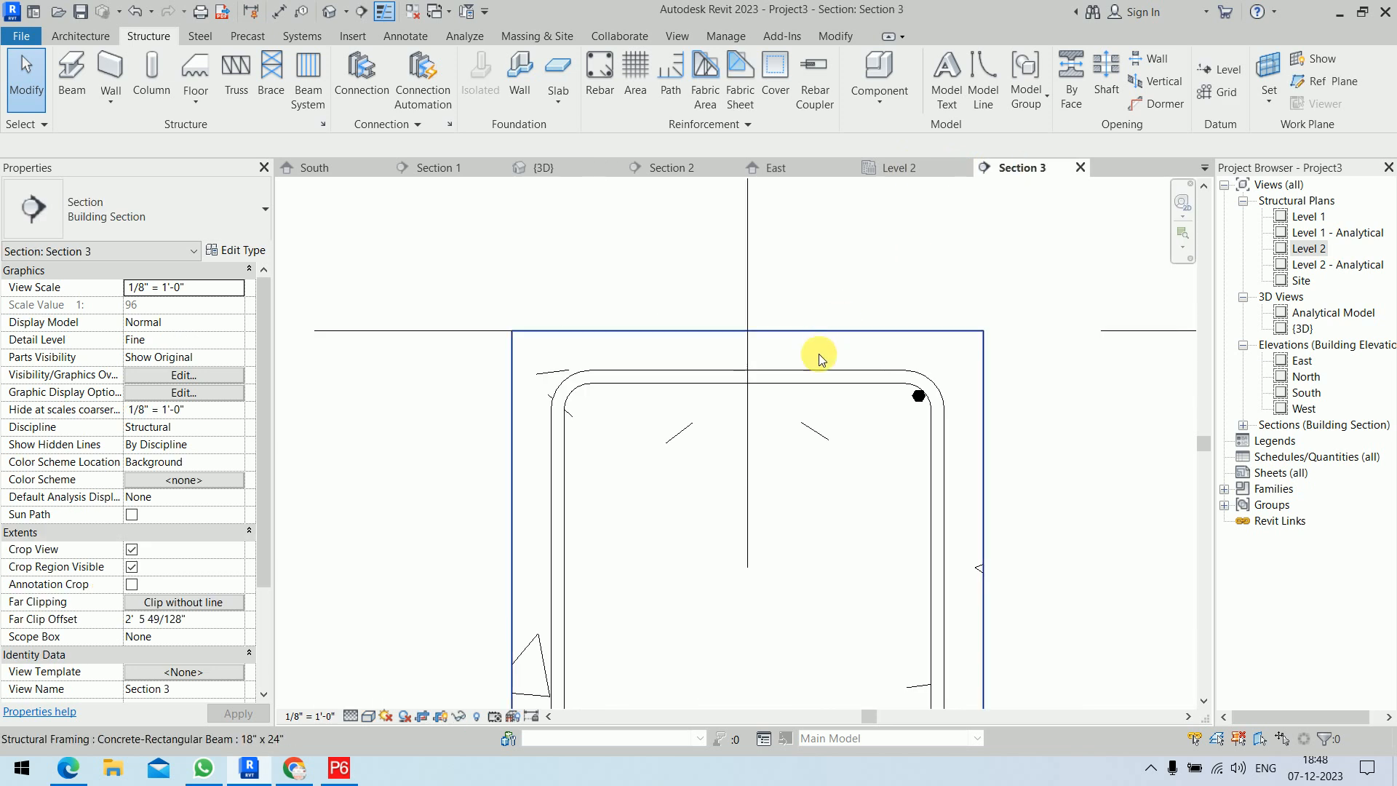
left_click(920, 397)
middle_click_drag(1090, 435, 958, 330)
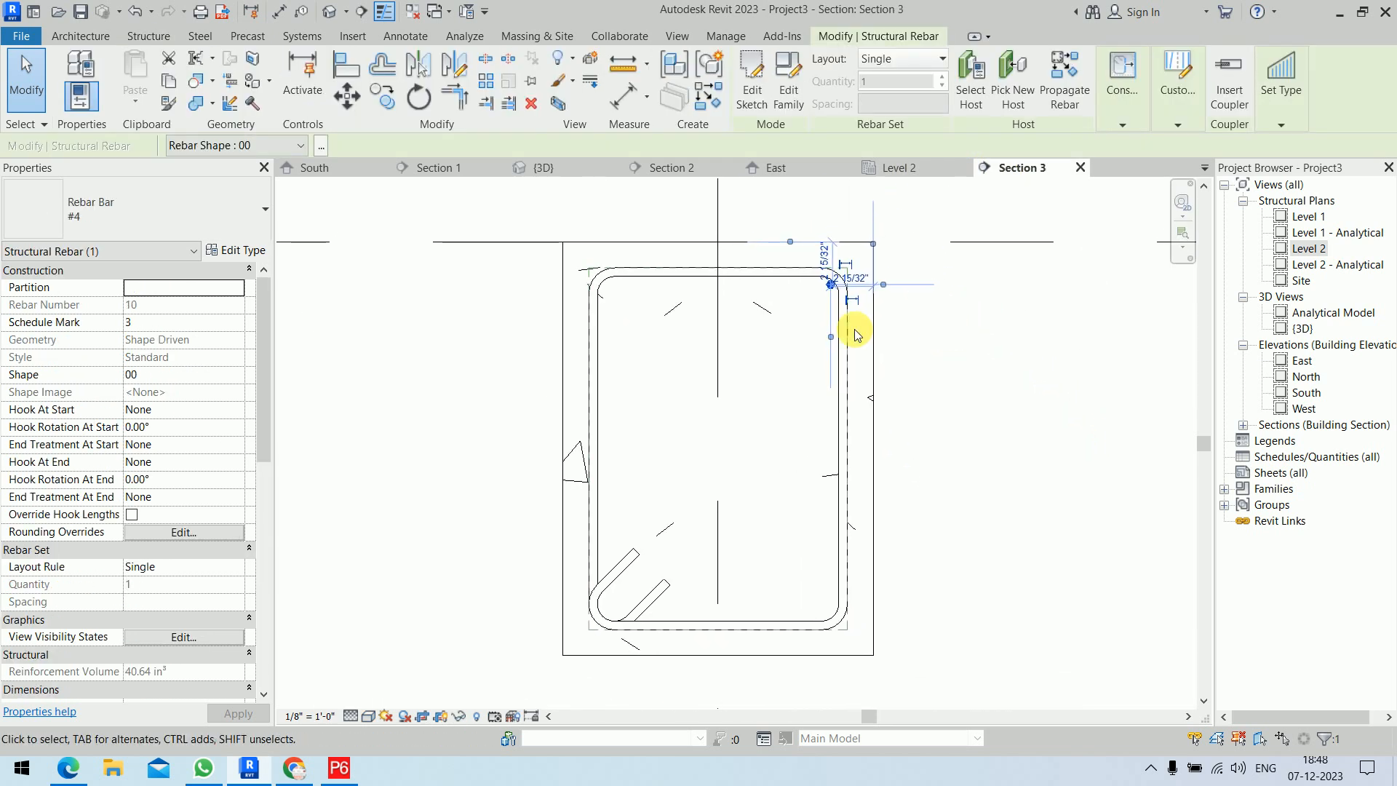
left_click(377, 108)
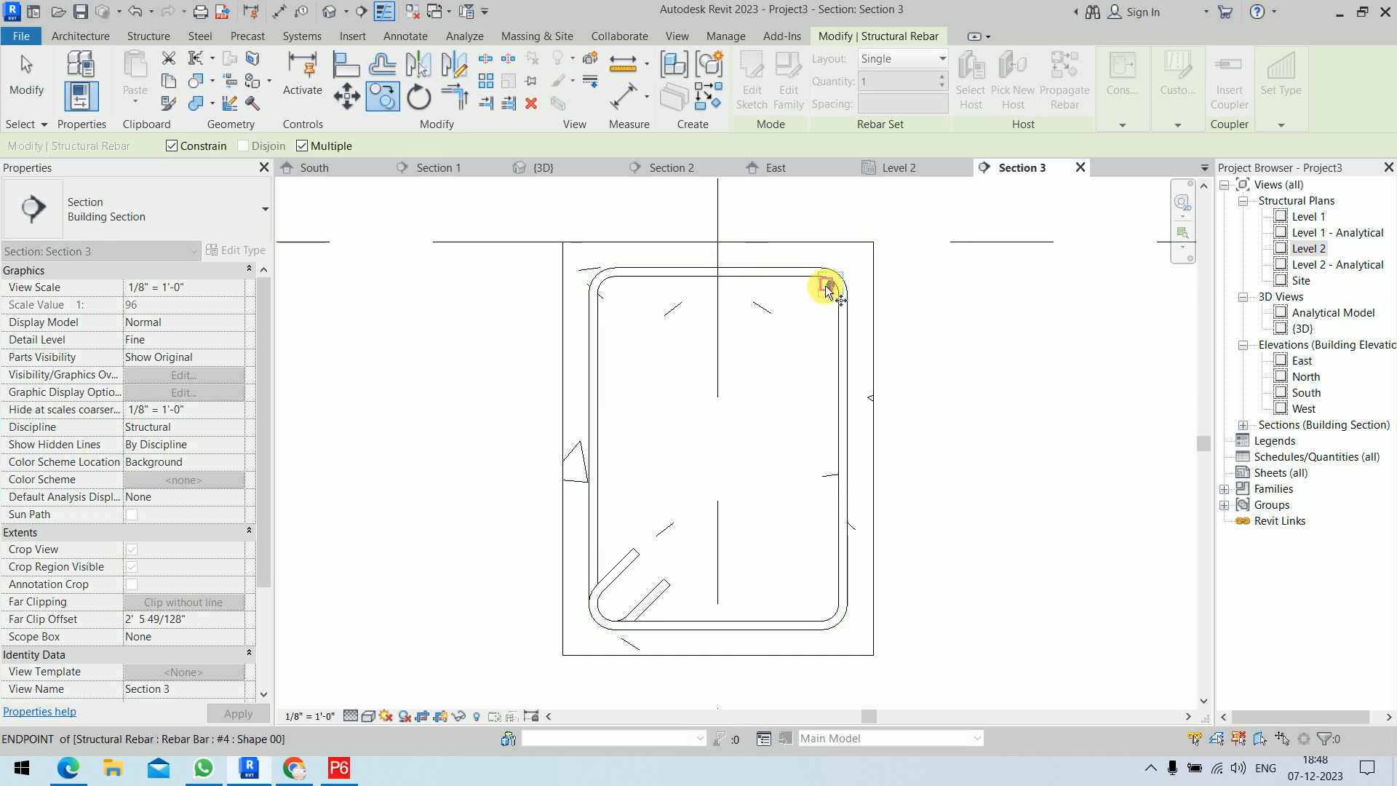
scroll(827, 288, "up", 4)
left_click(827, 285)
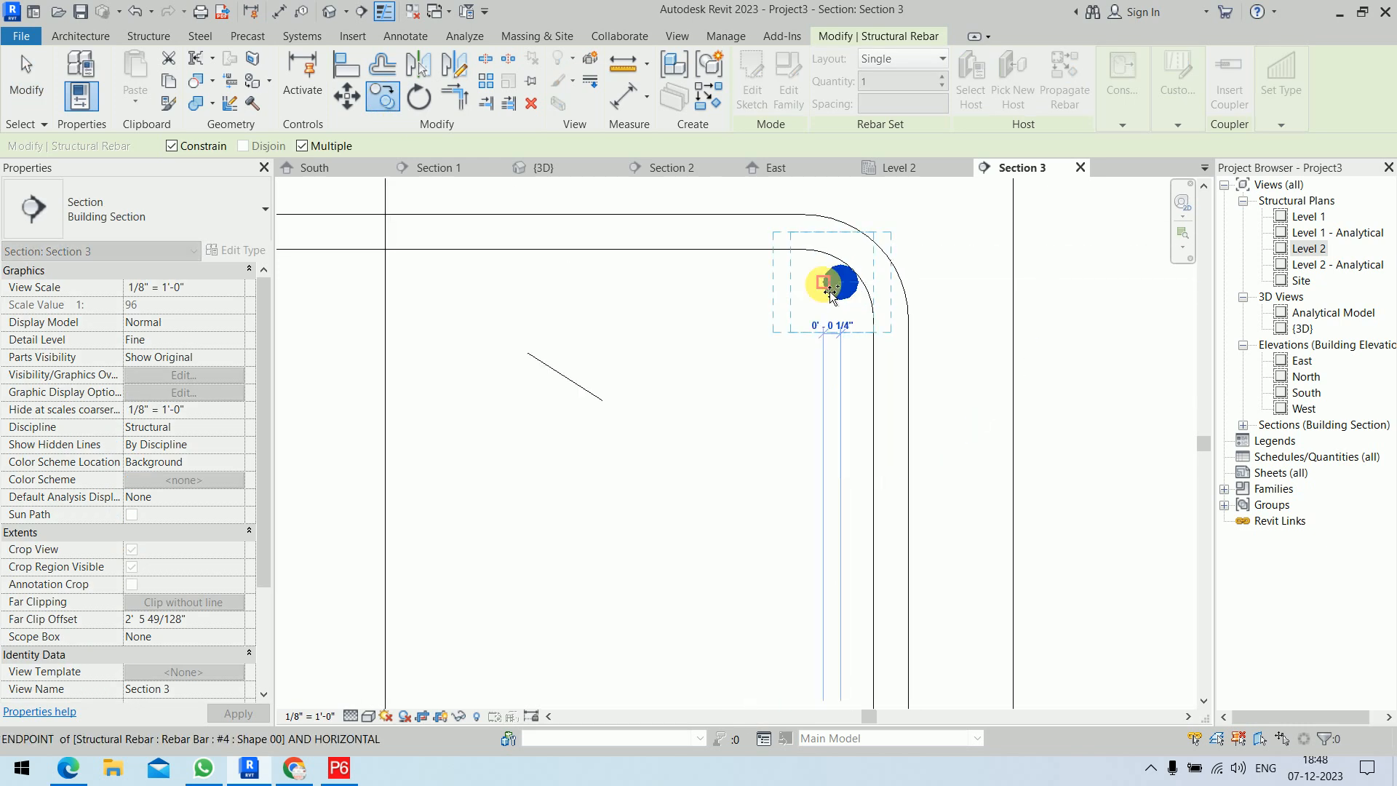
scroll(827, 289, "down", 4)
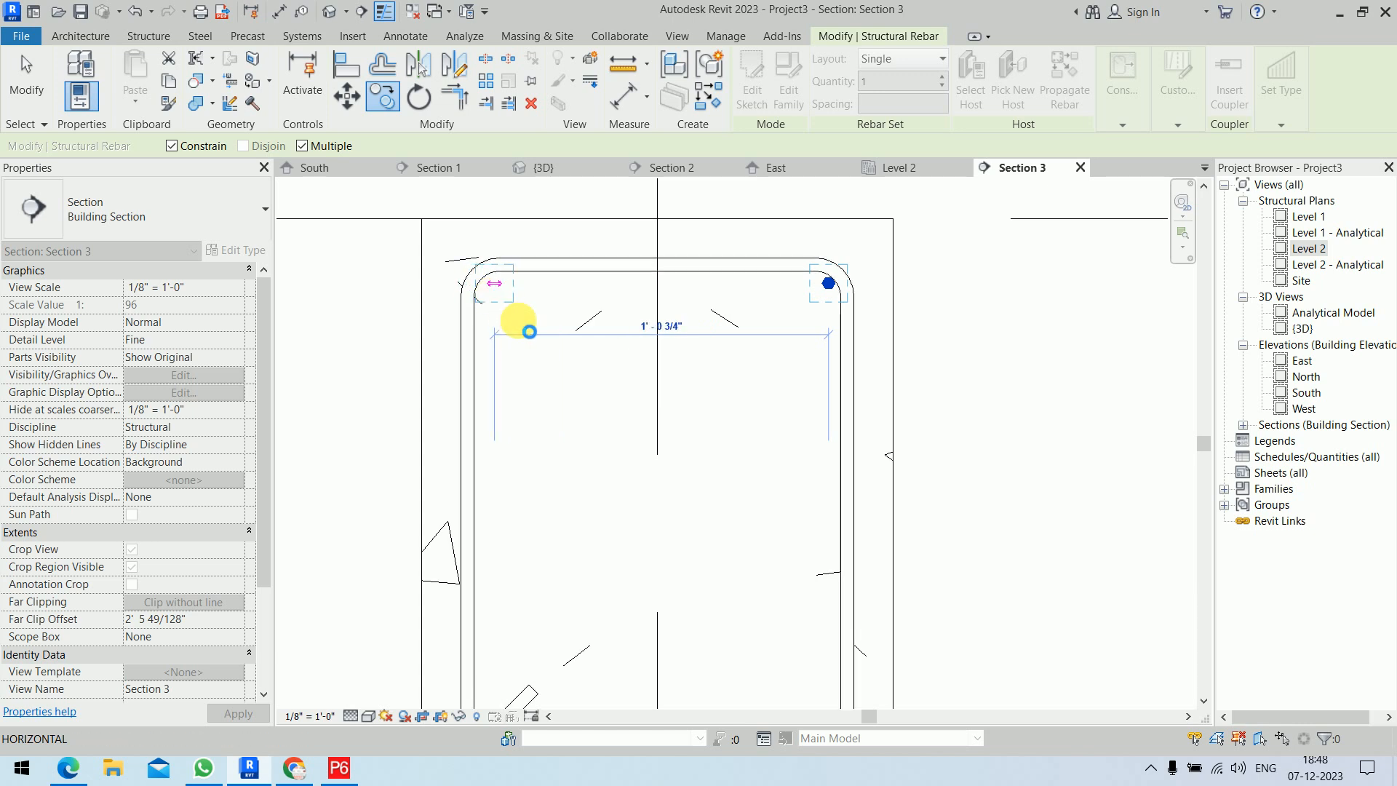
left_click(529, 332)
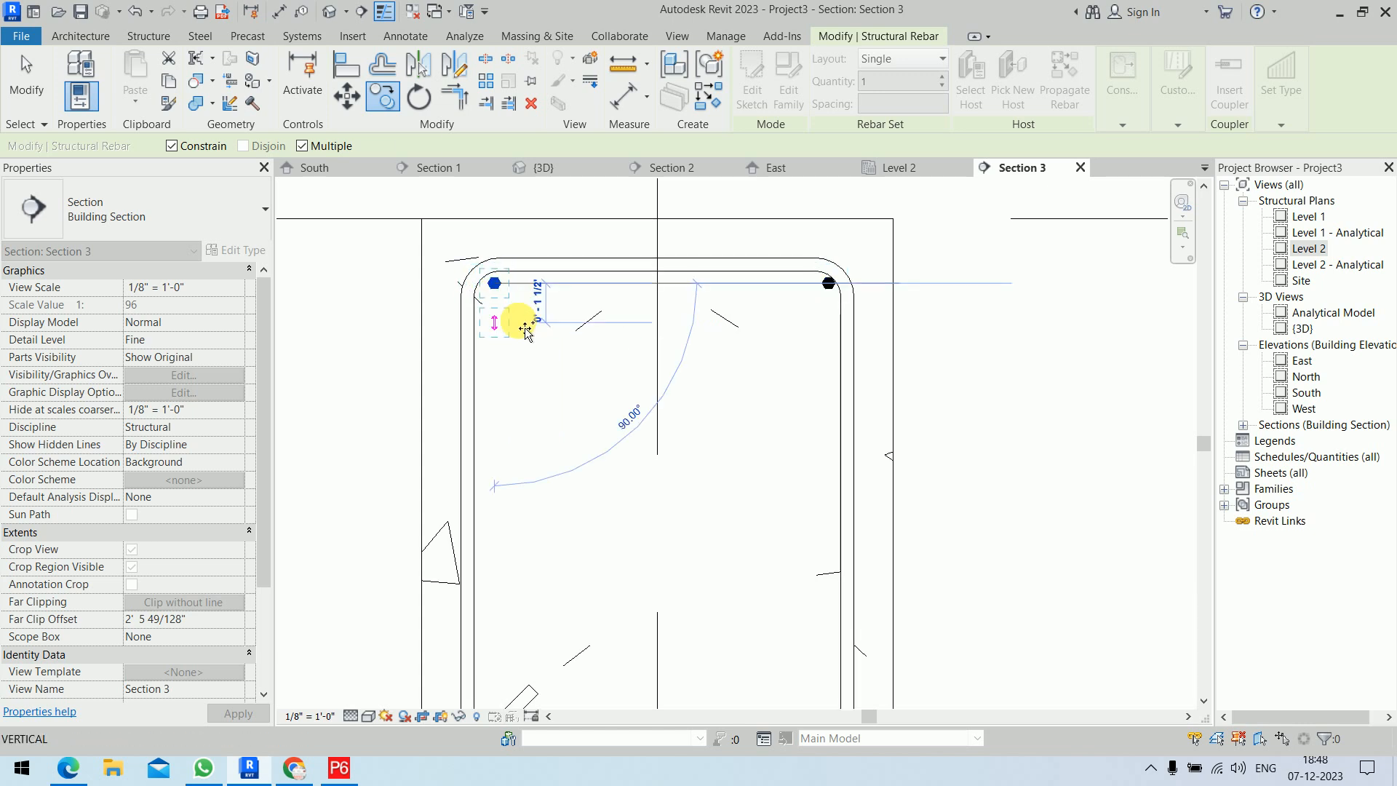
scroll(502, 299, "up", 3)
key("Escape")
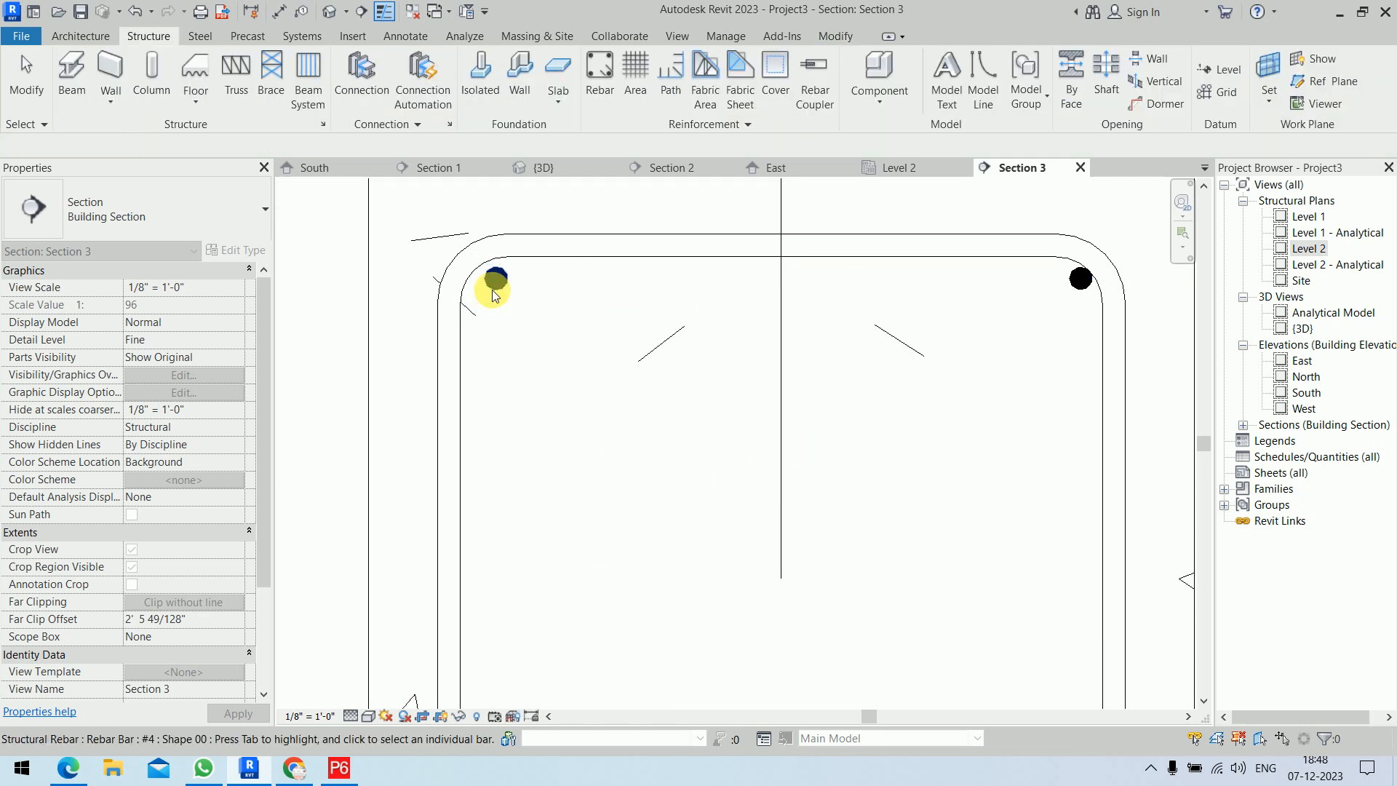
Nudge the copied upper-left bar left until it sits against the tie's corner bend
left_click(495, 288)
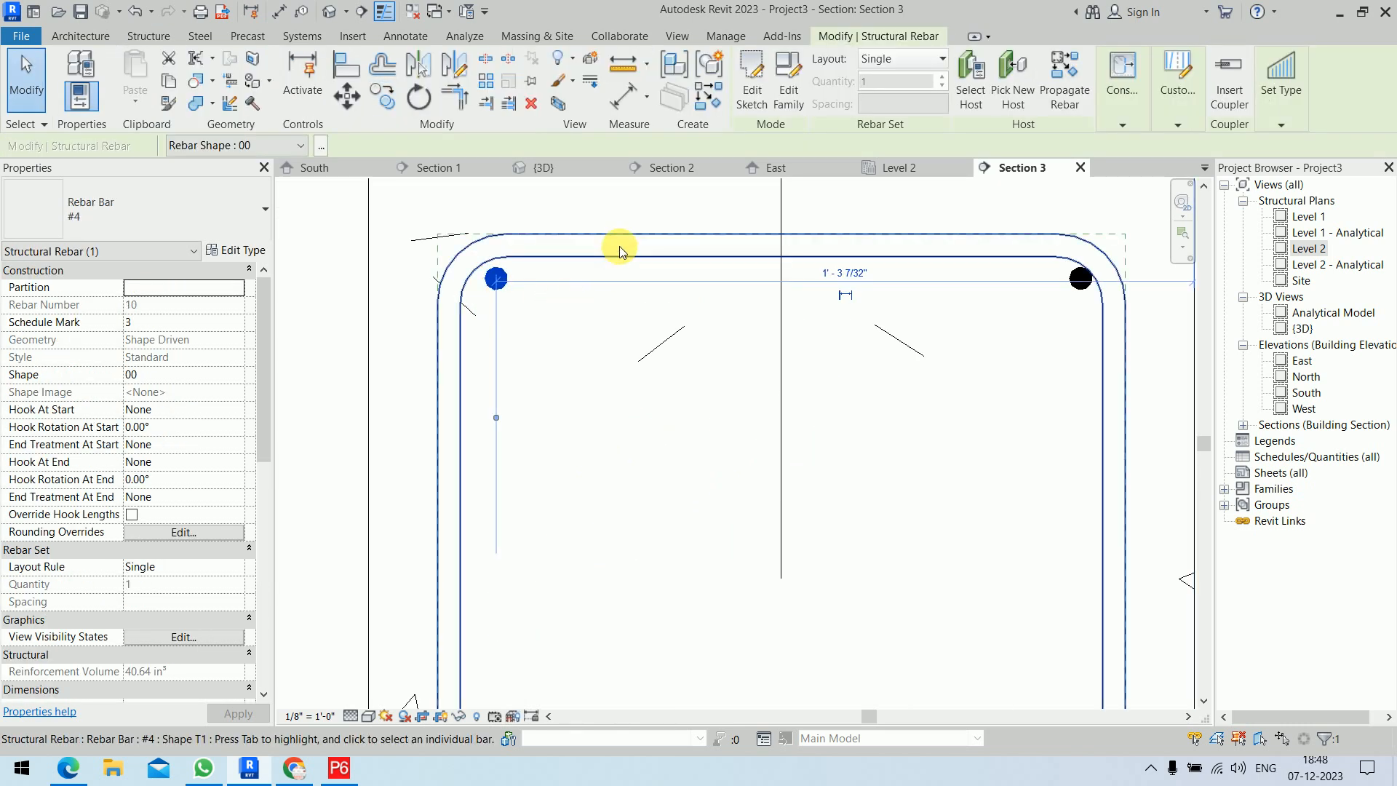
key("Left")
key("Left")
key("Left")
key("Left")
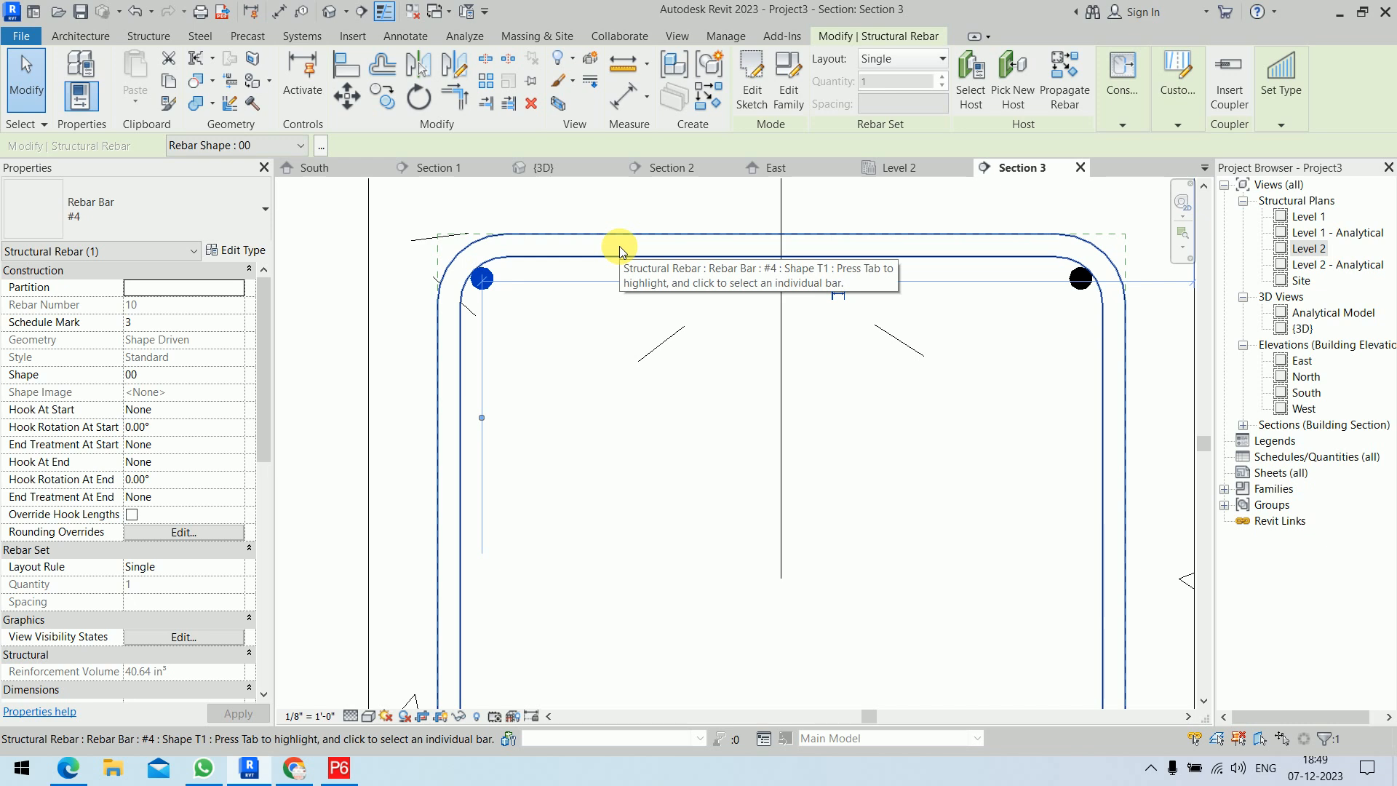
left_click(621, 211)
scroll(621, 208, "down", 3)
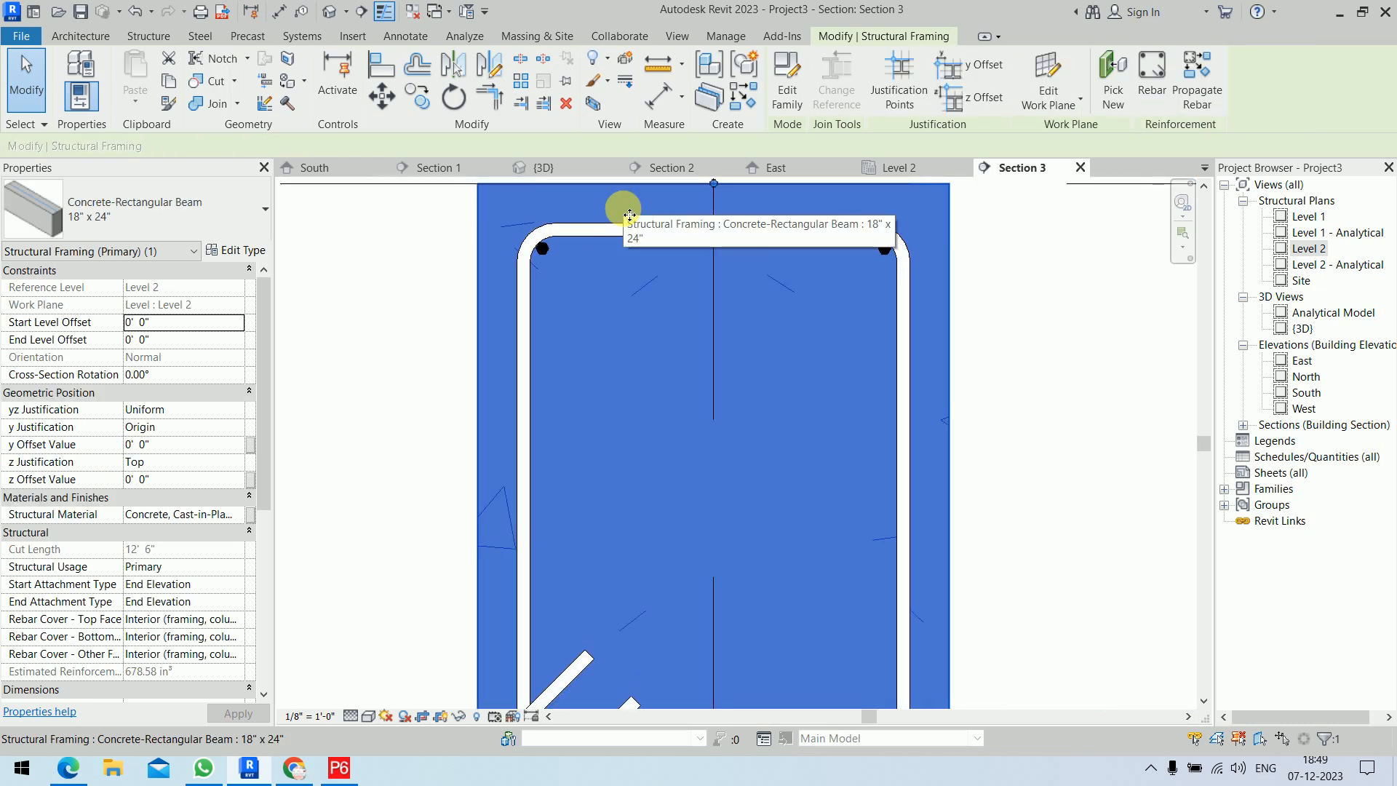
left_click(975, 294)
scroll(987, 310, "up", 1)
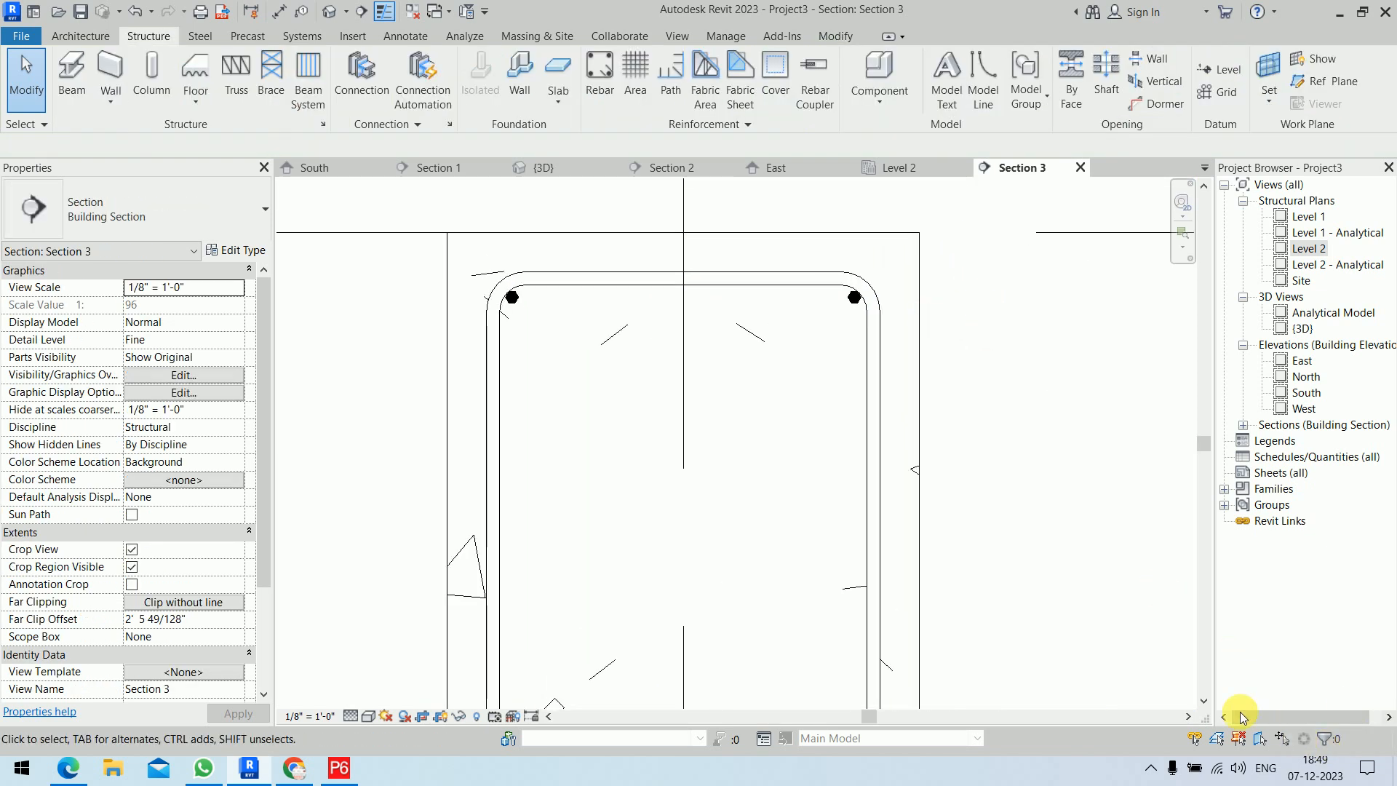
Mirror both top corner bars about a horizontal axis at the beam's mid-height to create the two bottom corner bars
left_click(512, 297)
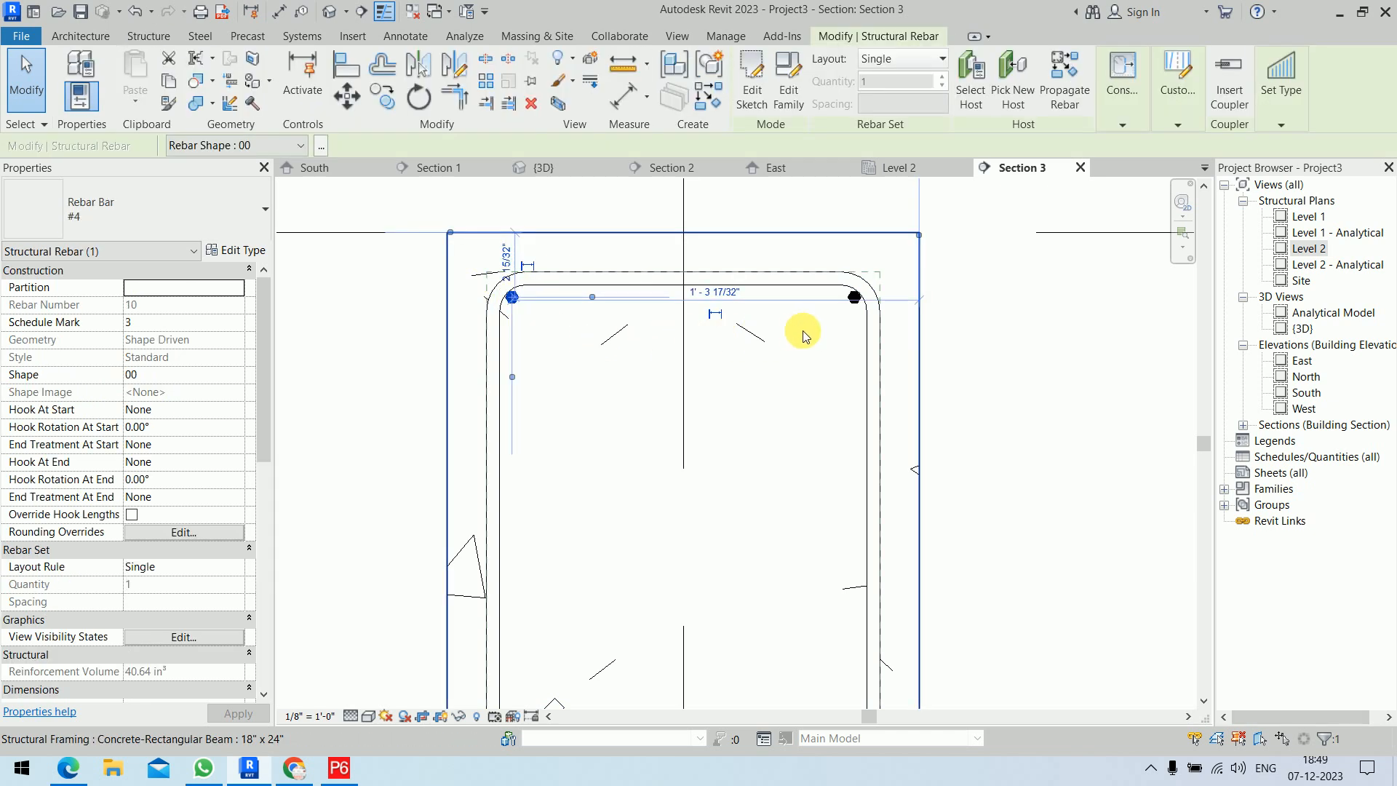
left_click(854, 296, "ctrl")
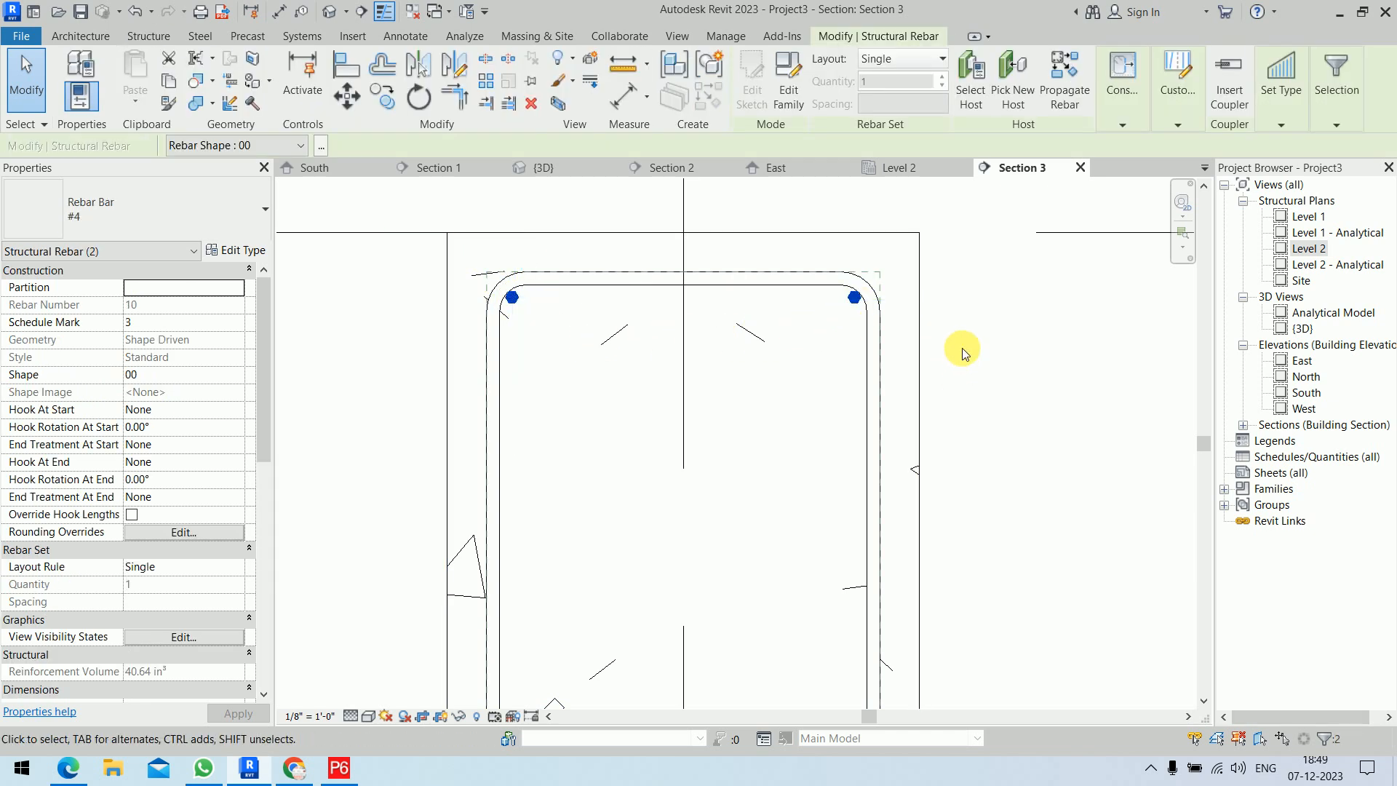
scroll(962, 352, "down", 2)
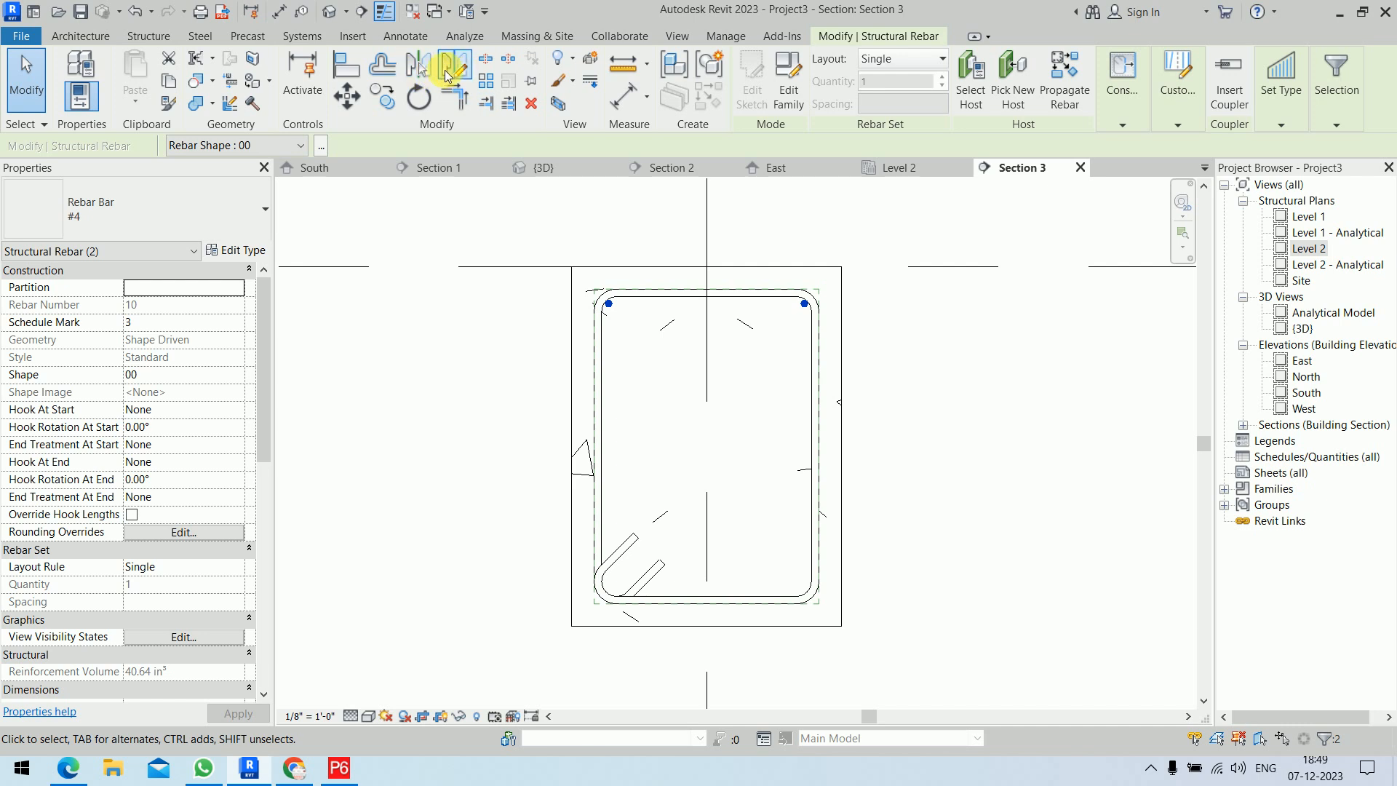
left_click(446, 75)
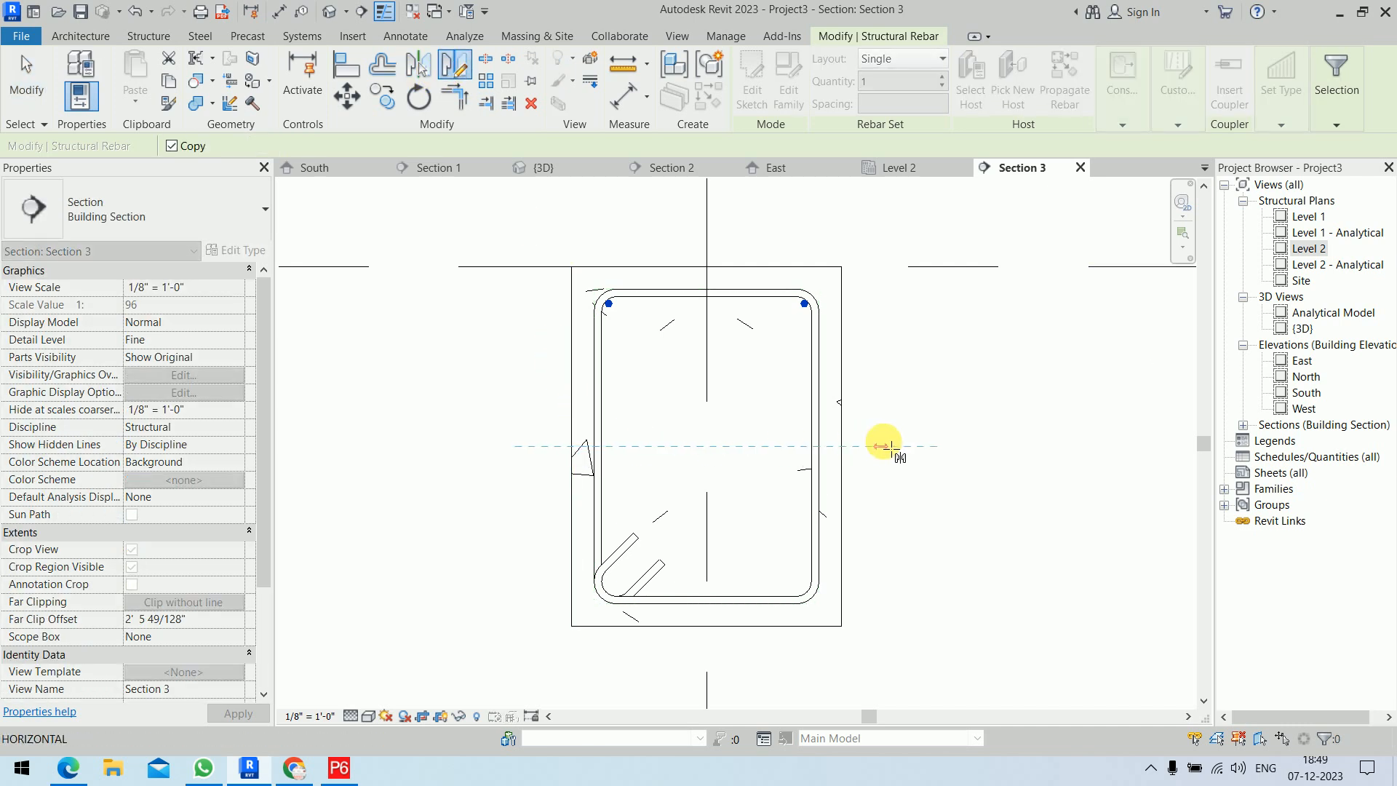
left_click(883, 446)
left_click(914, 444)
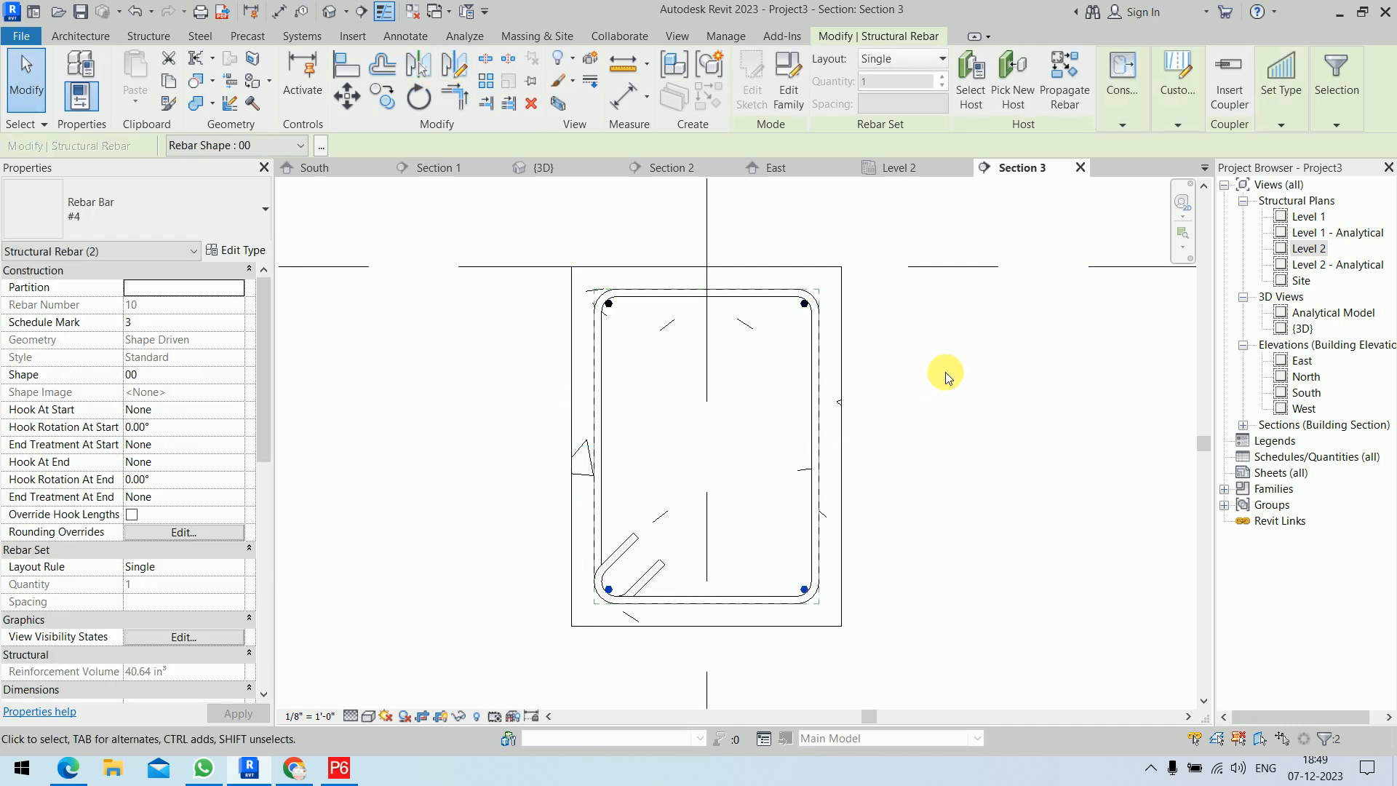
key("Escape")
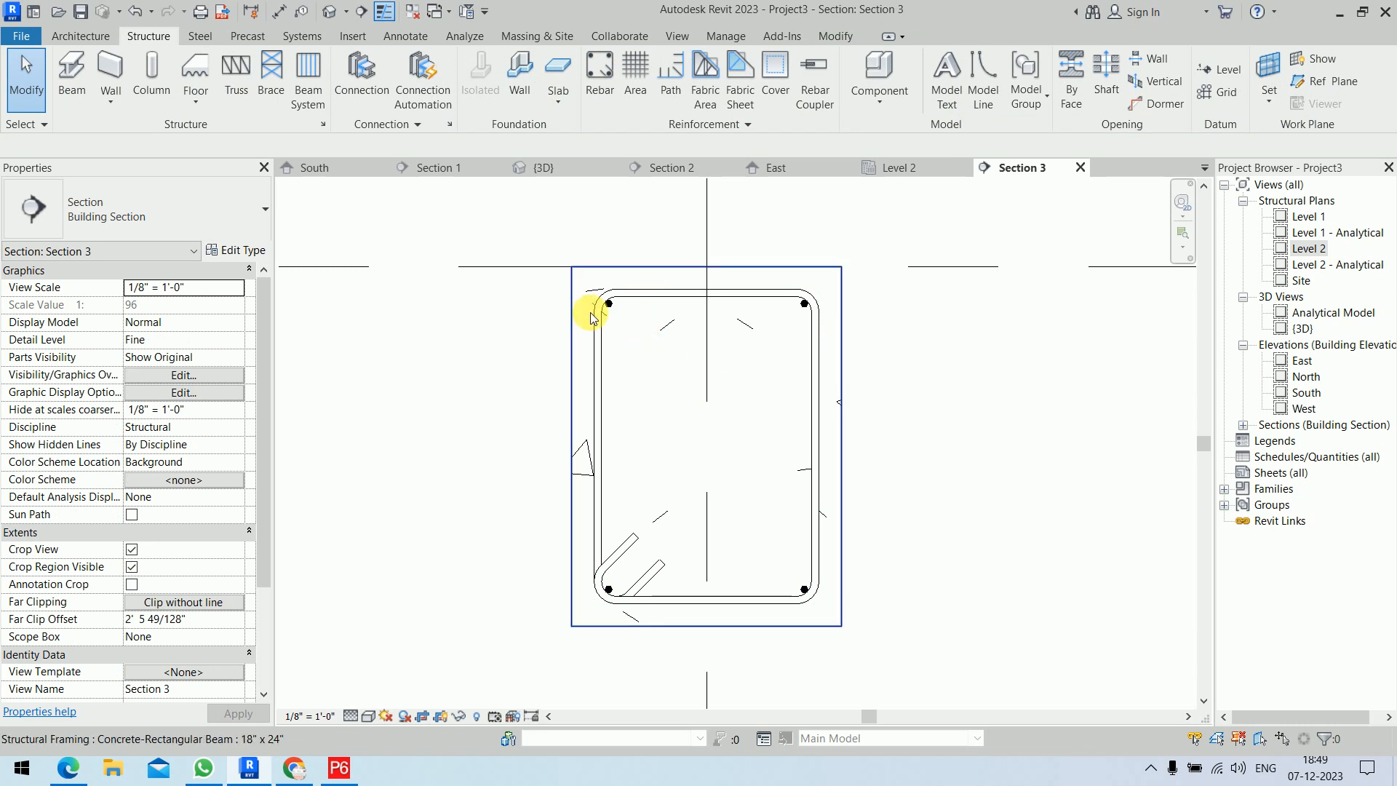
Copy the upper-left corner bar with Constrain off and Multiple on to two positions along the underside of the tie's top leg
left_click(610, 304)
left_click(382, 94)
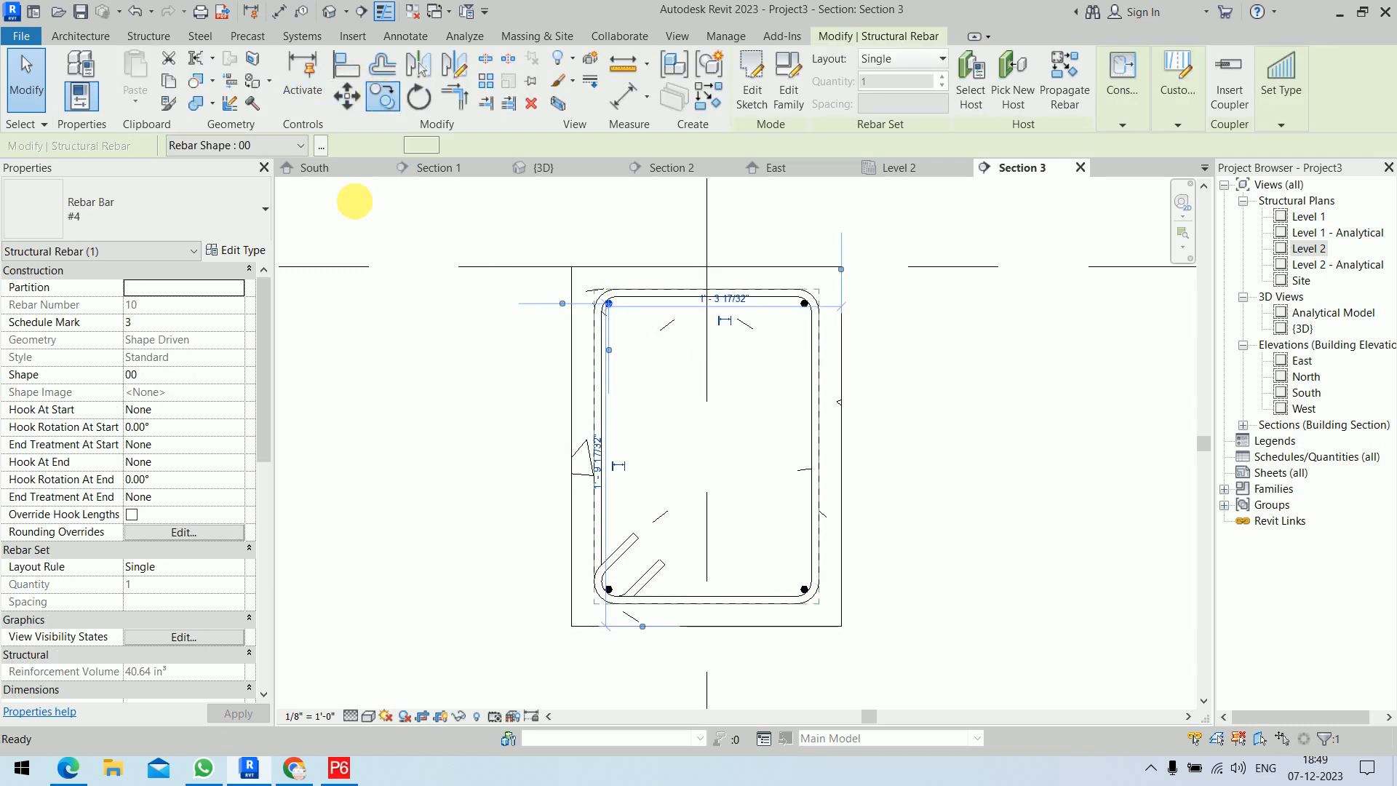
scroll(662, 284, "up", 4)
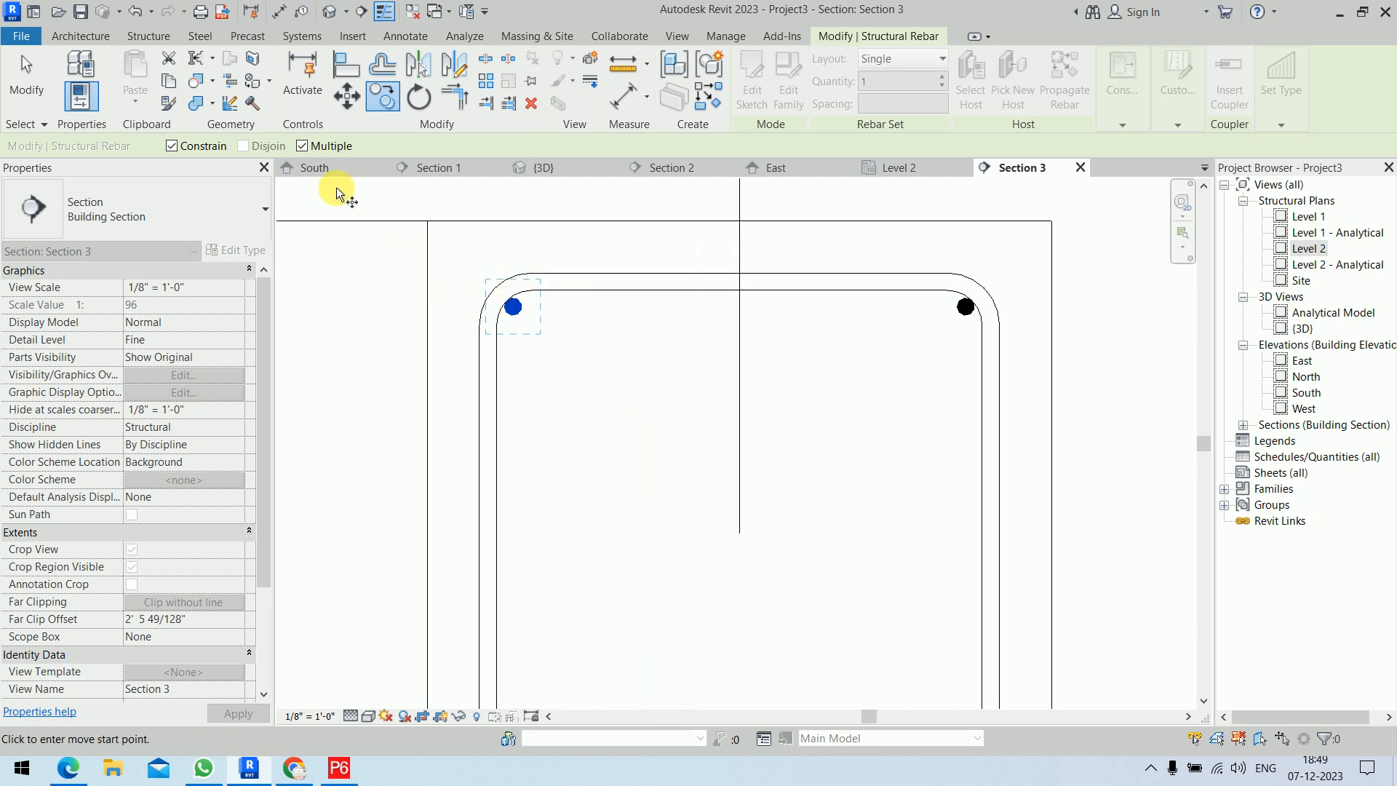
left_click(172, 146)
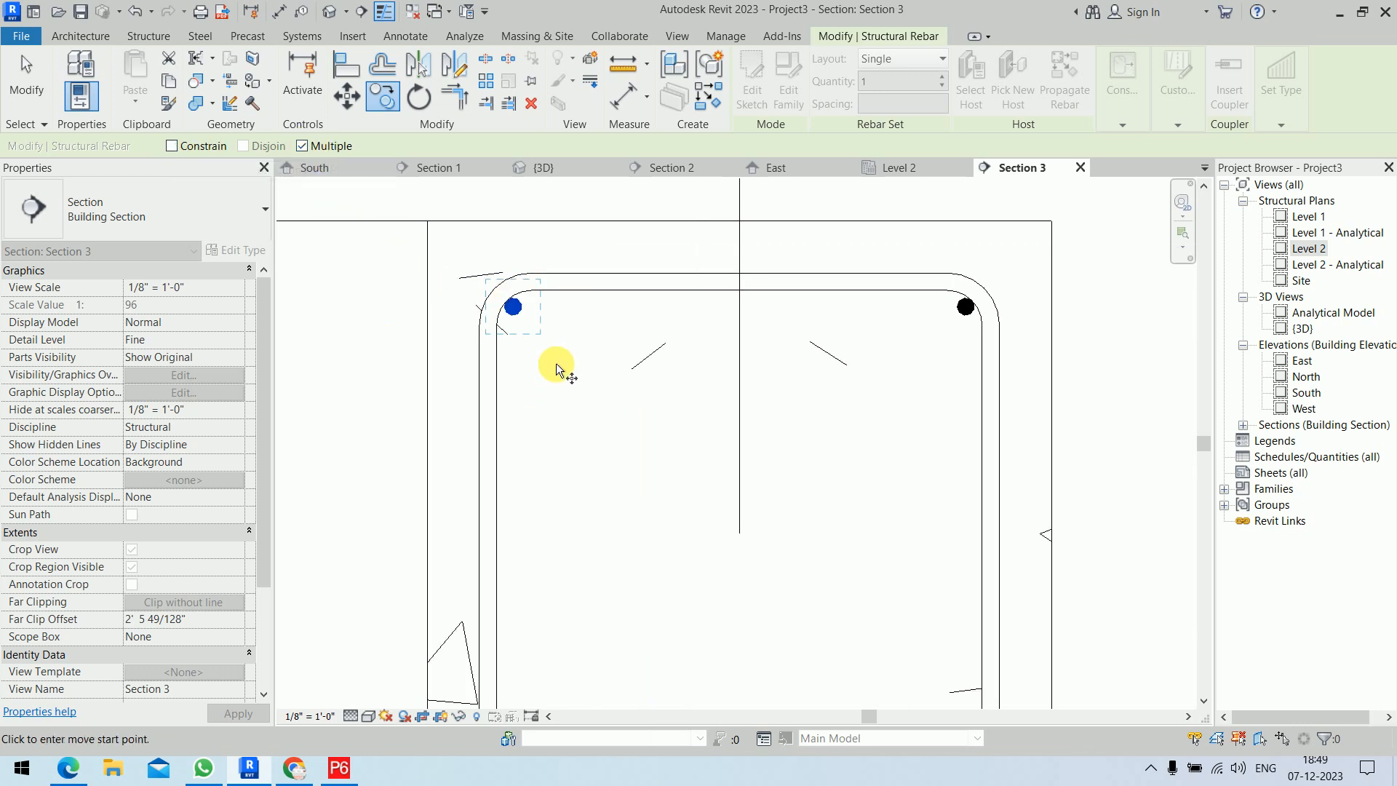
left_click(513, 309)
scroll(513, 309, "up", 2)
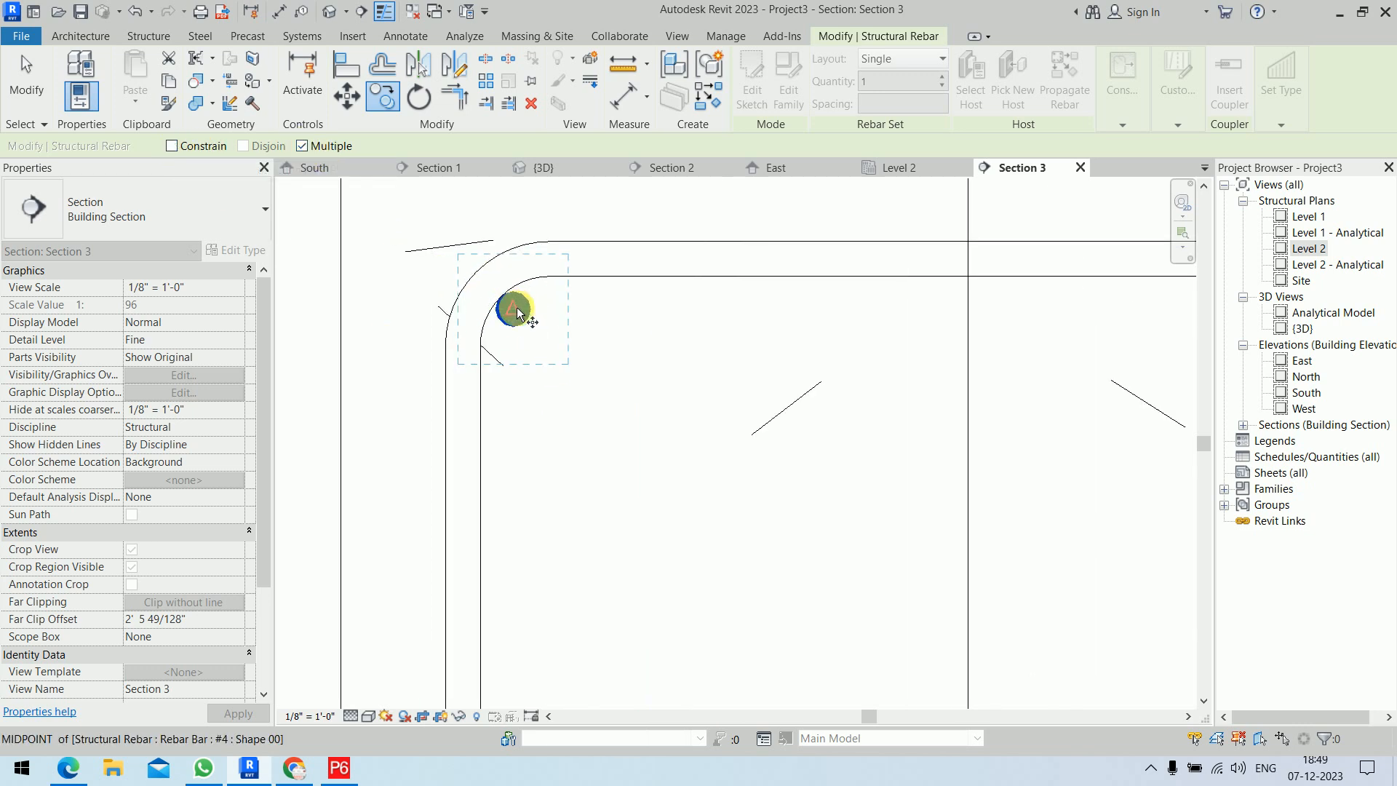
left_click(514, 310)
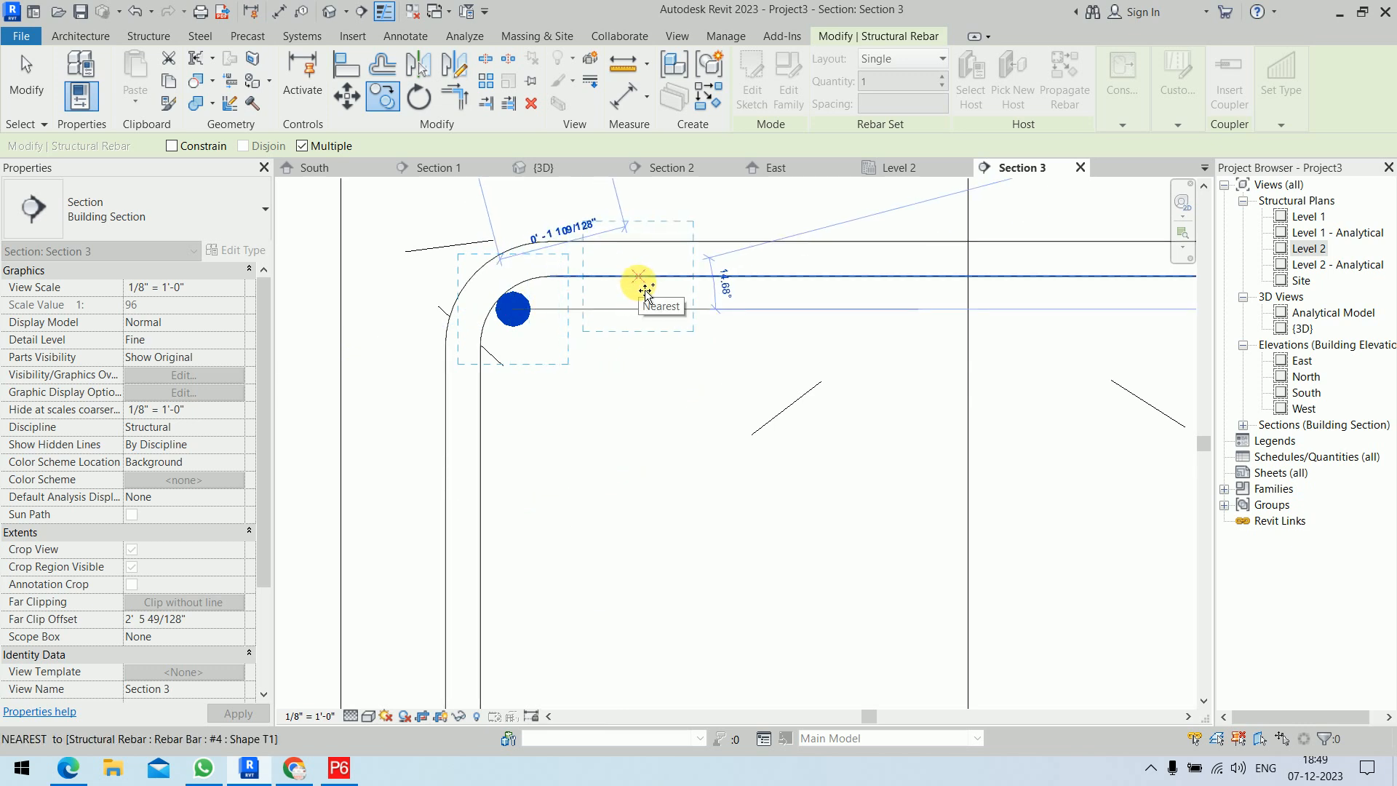
left_click(647, 278)
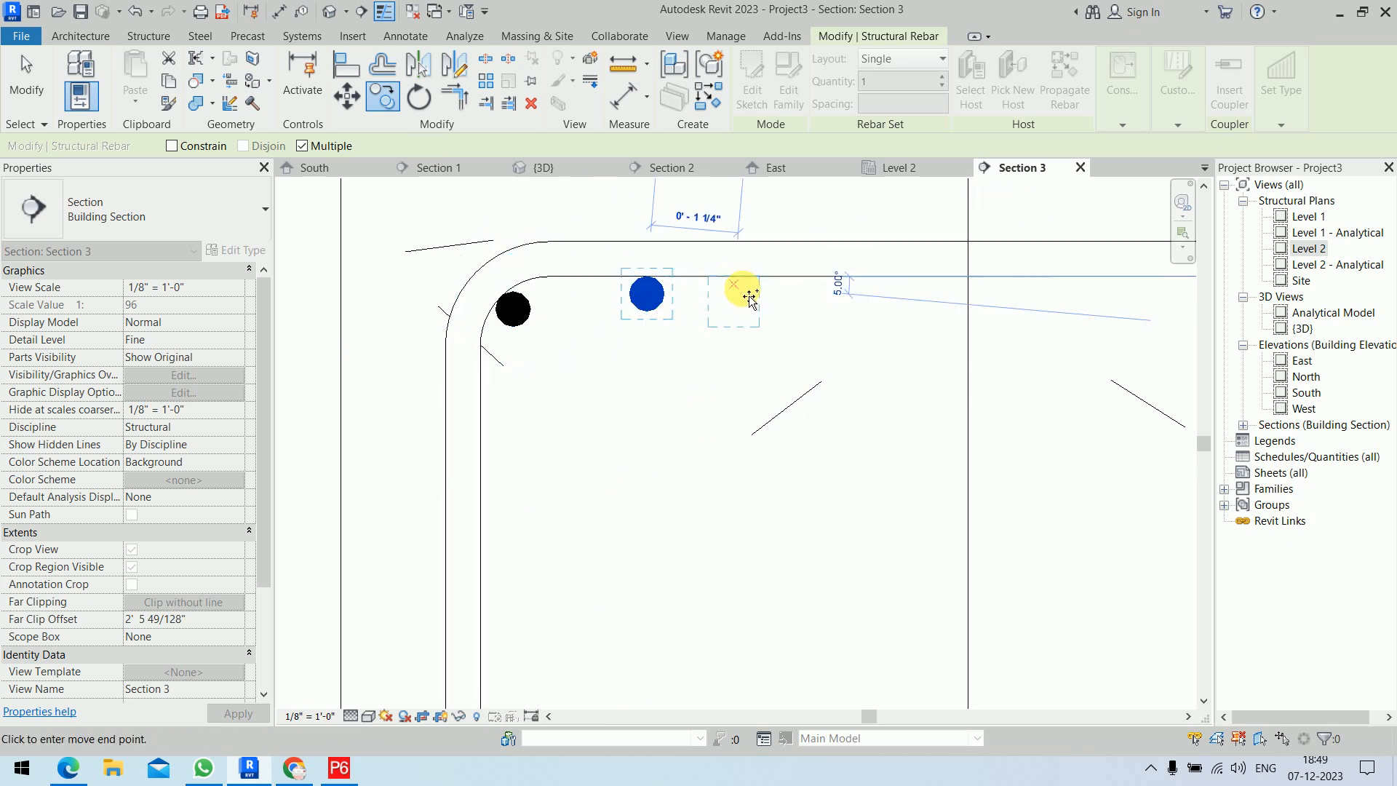
left_click(830, 290)
scroll(689, 343, "down", 3)
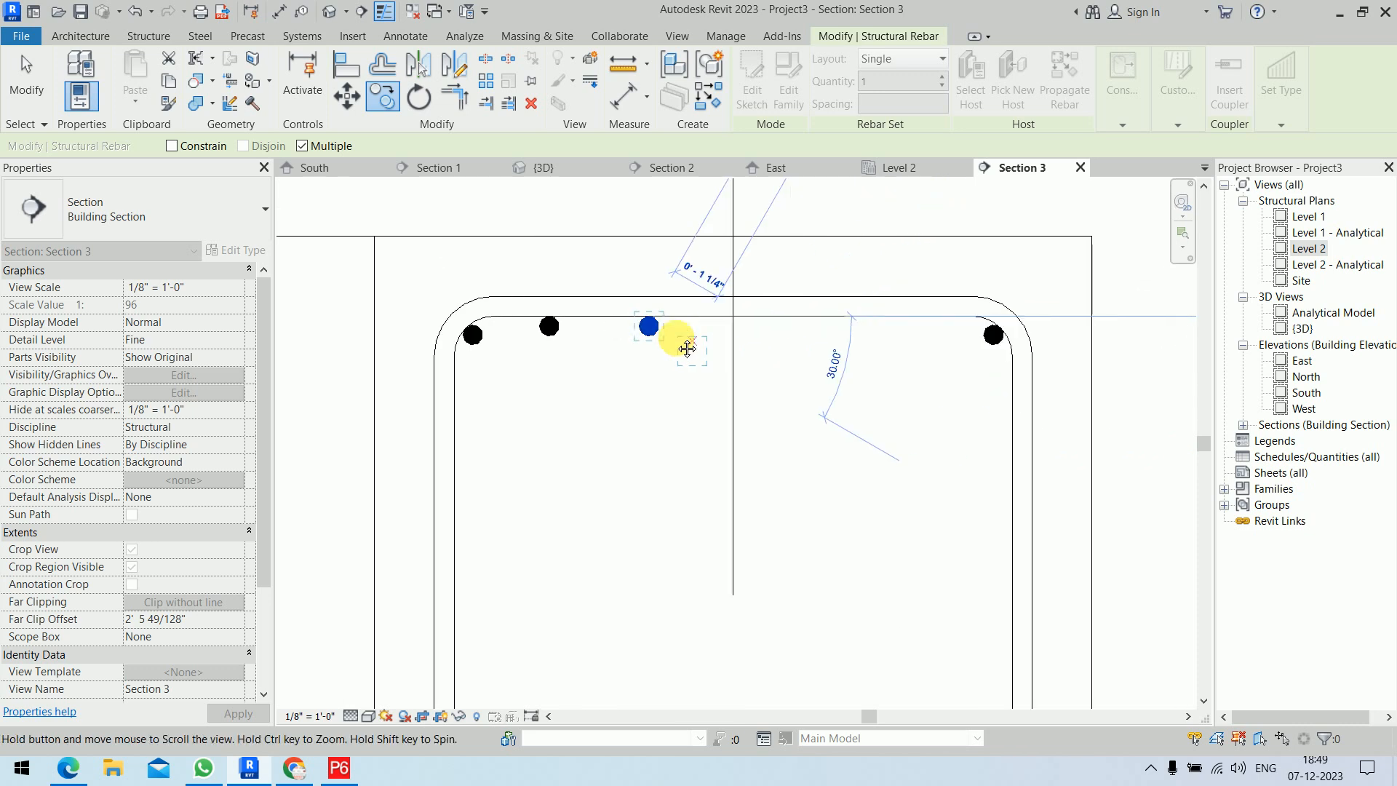
Place two more bar copies down the inside of the tie's left leg, about 3 1/4" apart
scroll(837, 345, "down", 4)
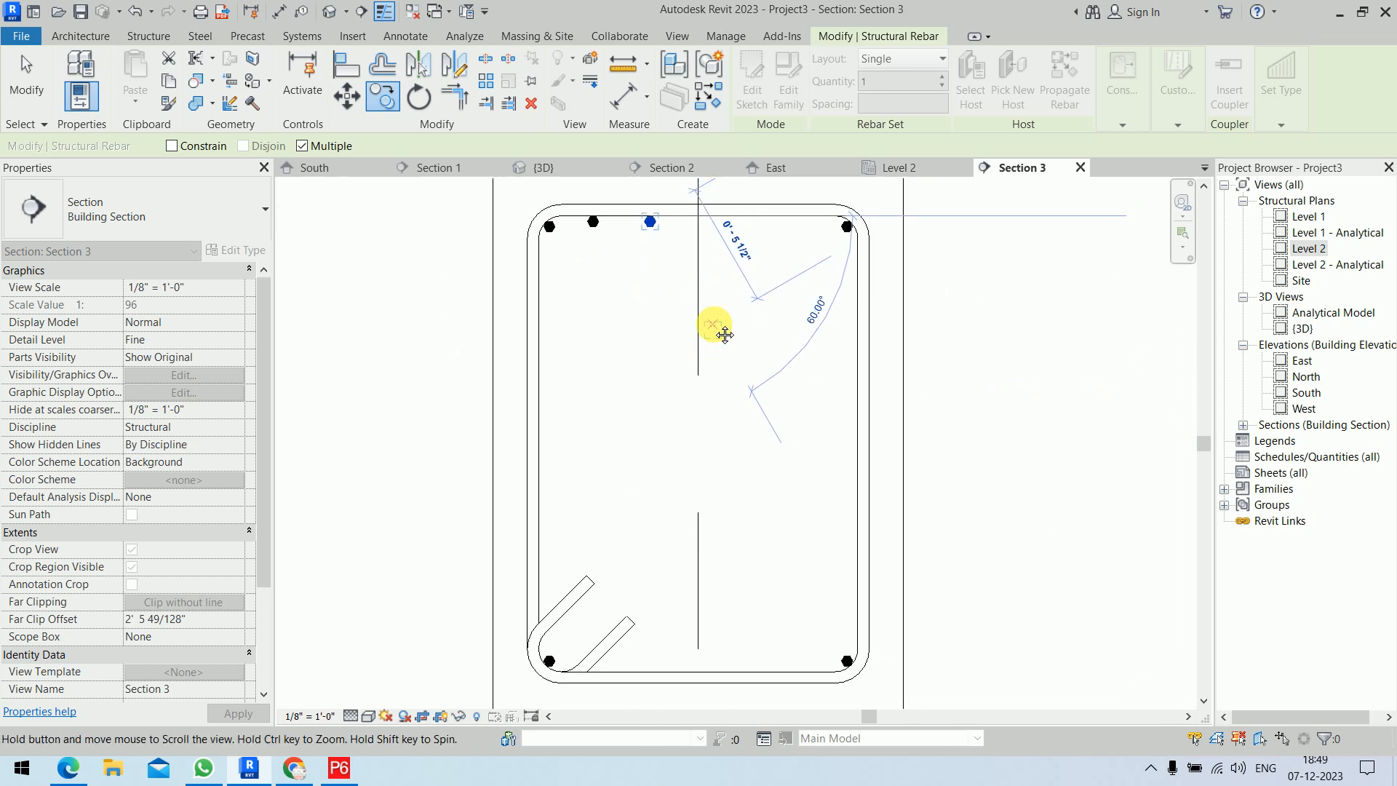
left_click(555, 279)
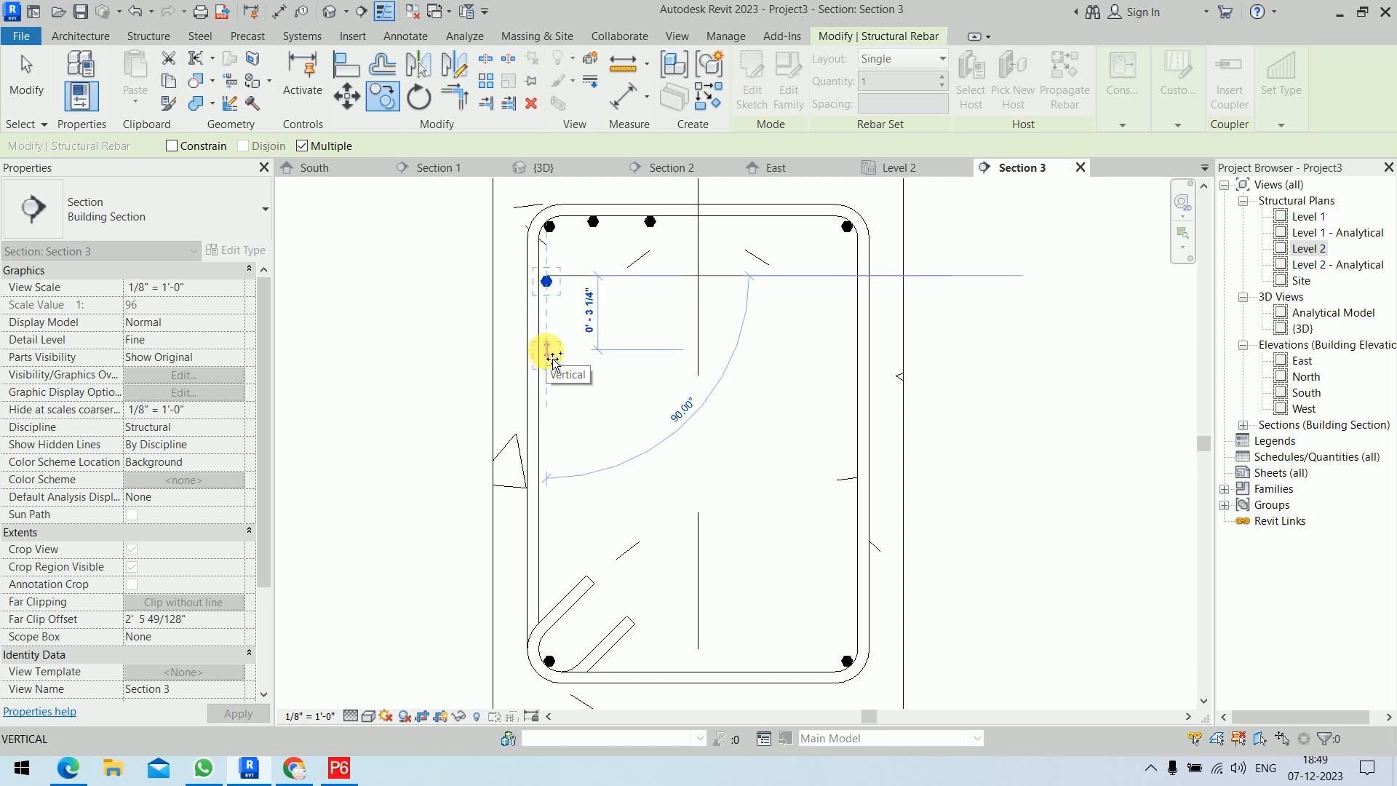
left_click(553, 356)
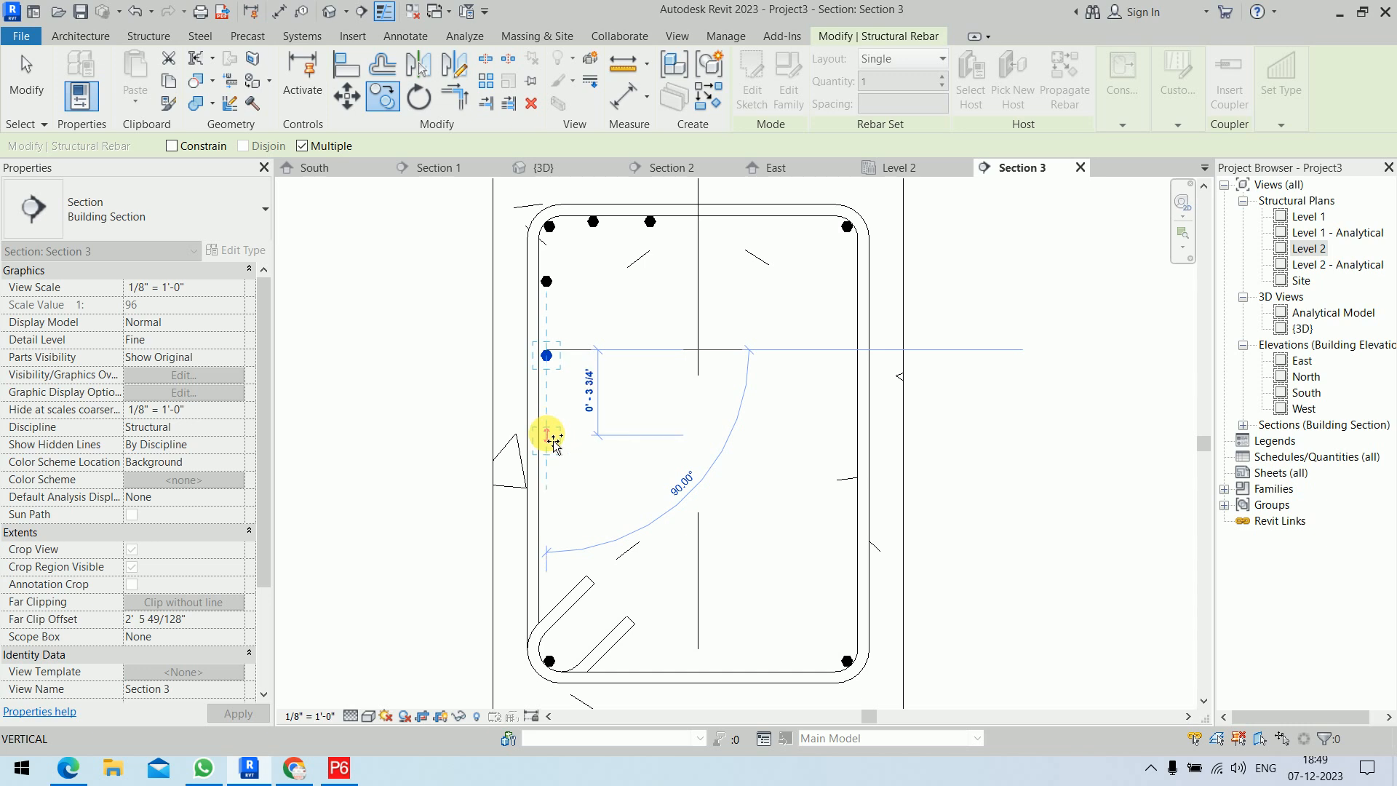
key("Escape")
key("Escape")
Mirror the two left side bars about the beam's horizontal mid-height axis to fill the lower half of the tie's left leg
middle_click_drag(613, 294, 610, 333)
left_click_drag(441, 304, 614, 435)
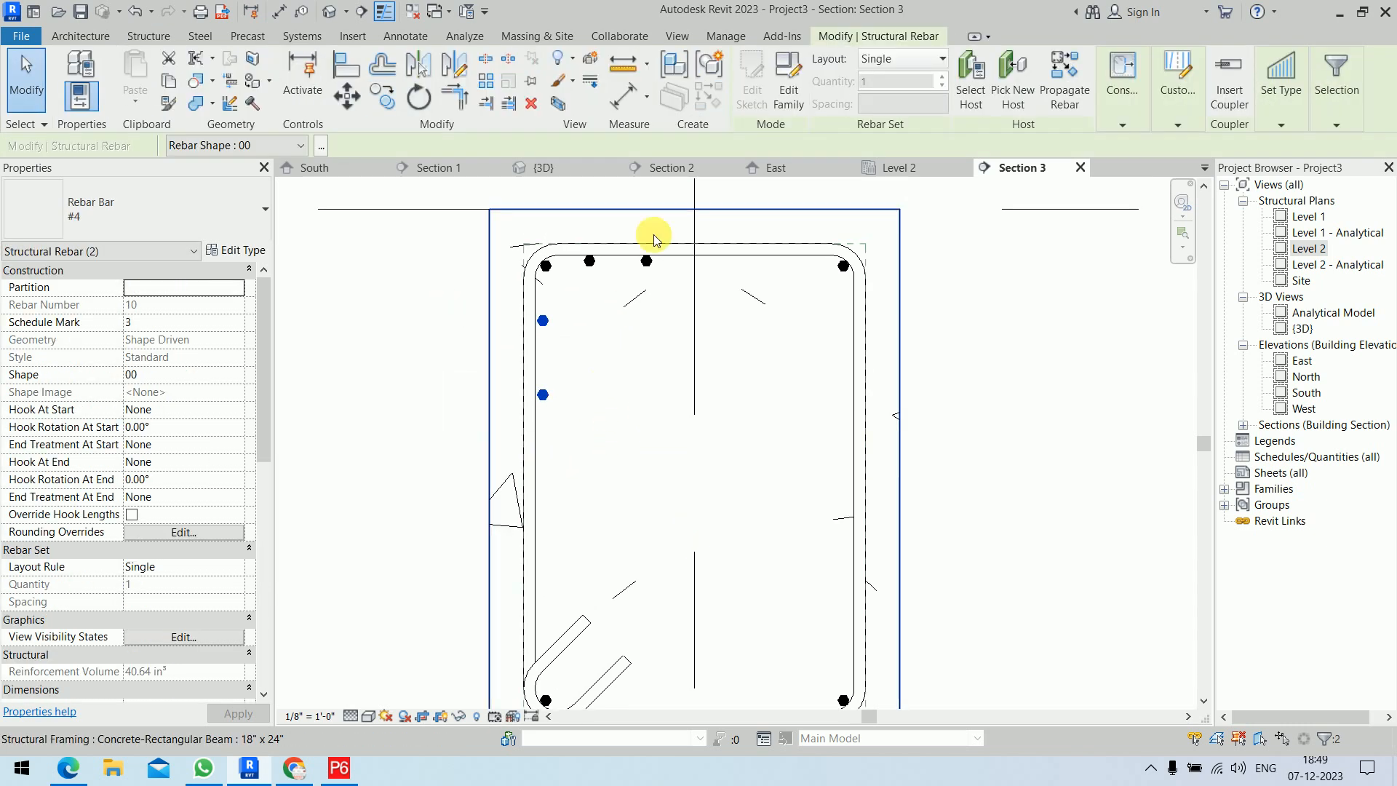
left_click(451, 71)
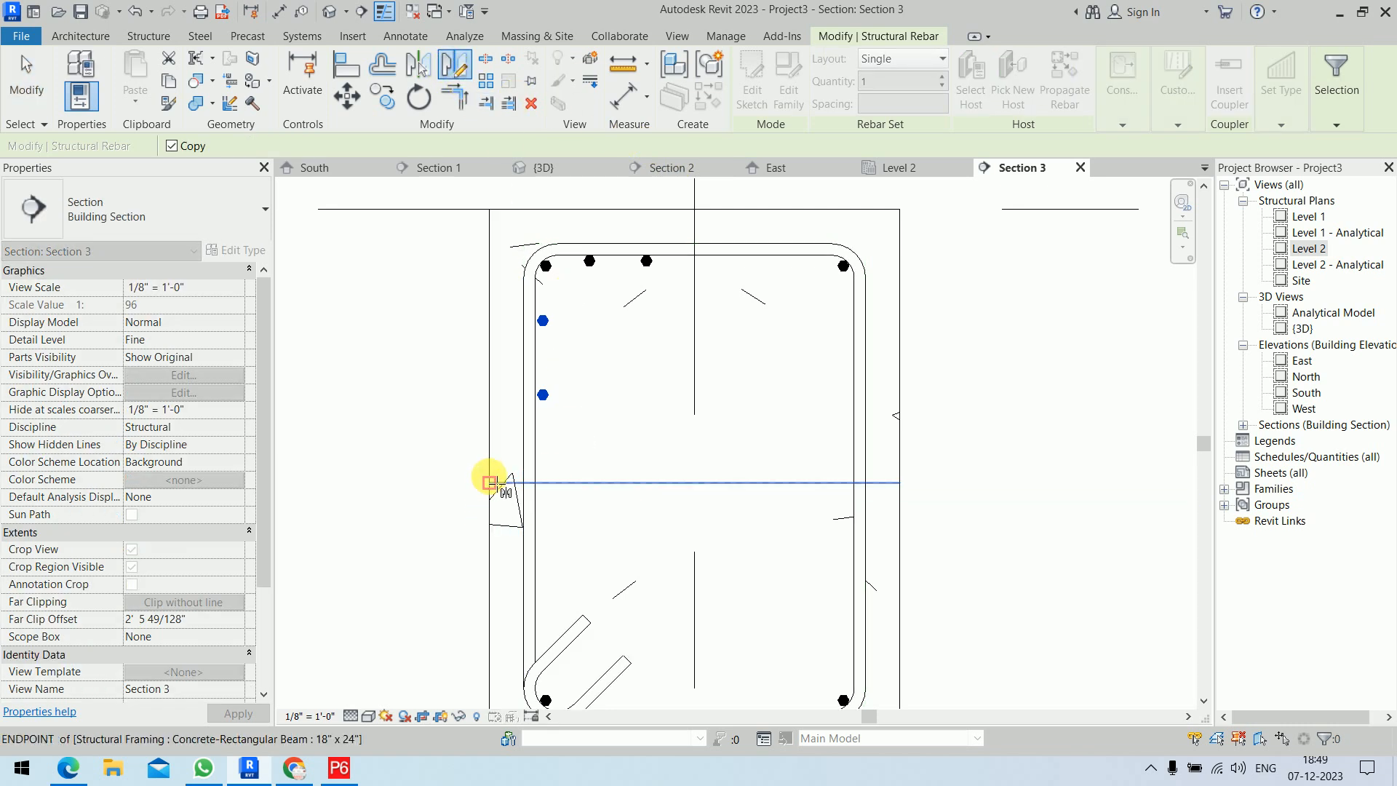
left_click(489, 482)
left_click(924, 482)
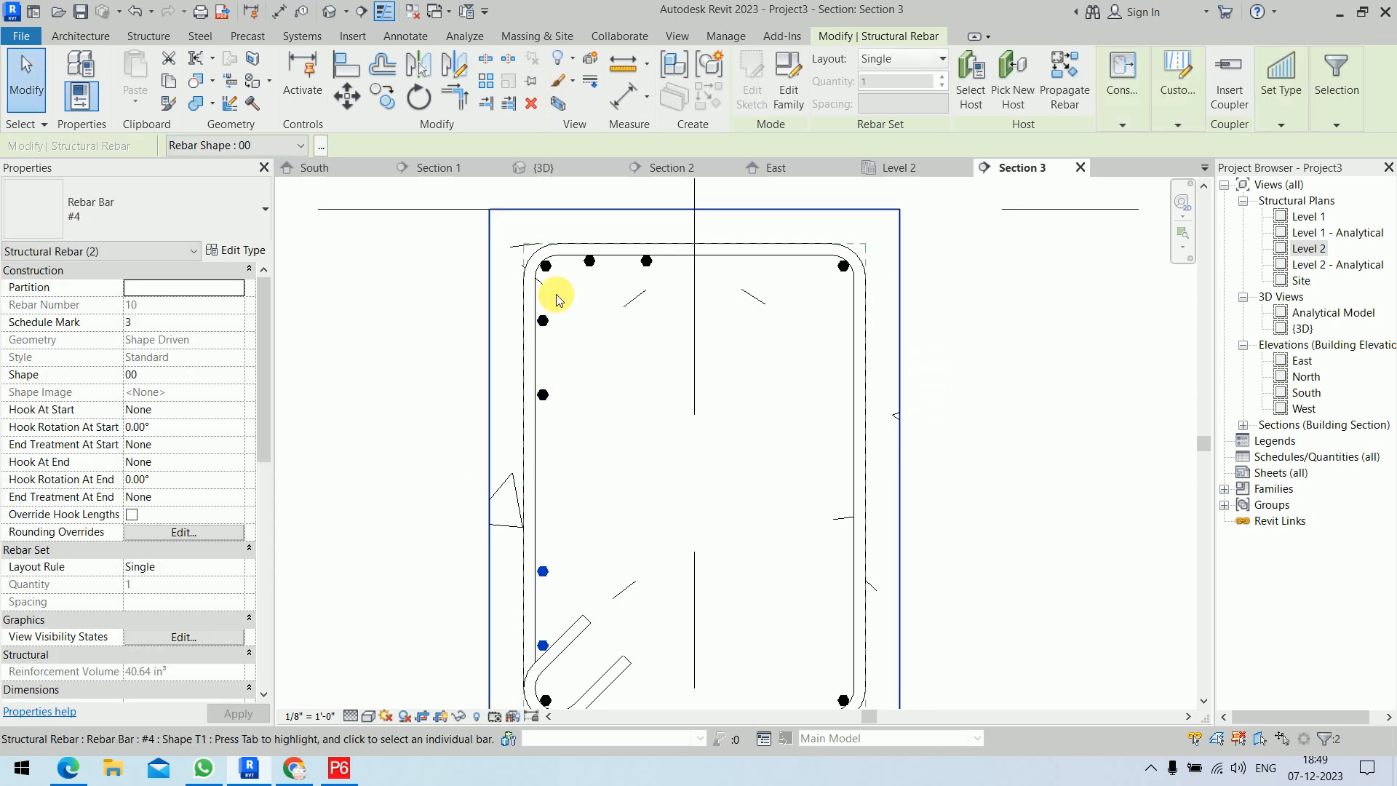
Draw a horizontal reference plane through the beam's mid-height, 1' 0" below its top face, extending past the beam's right side
left_click(544, 395)
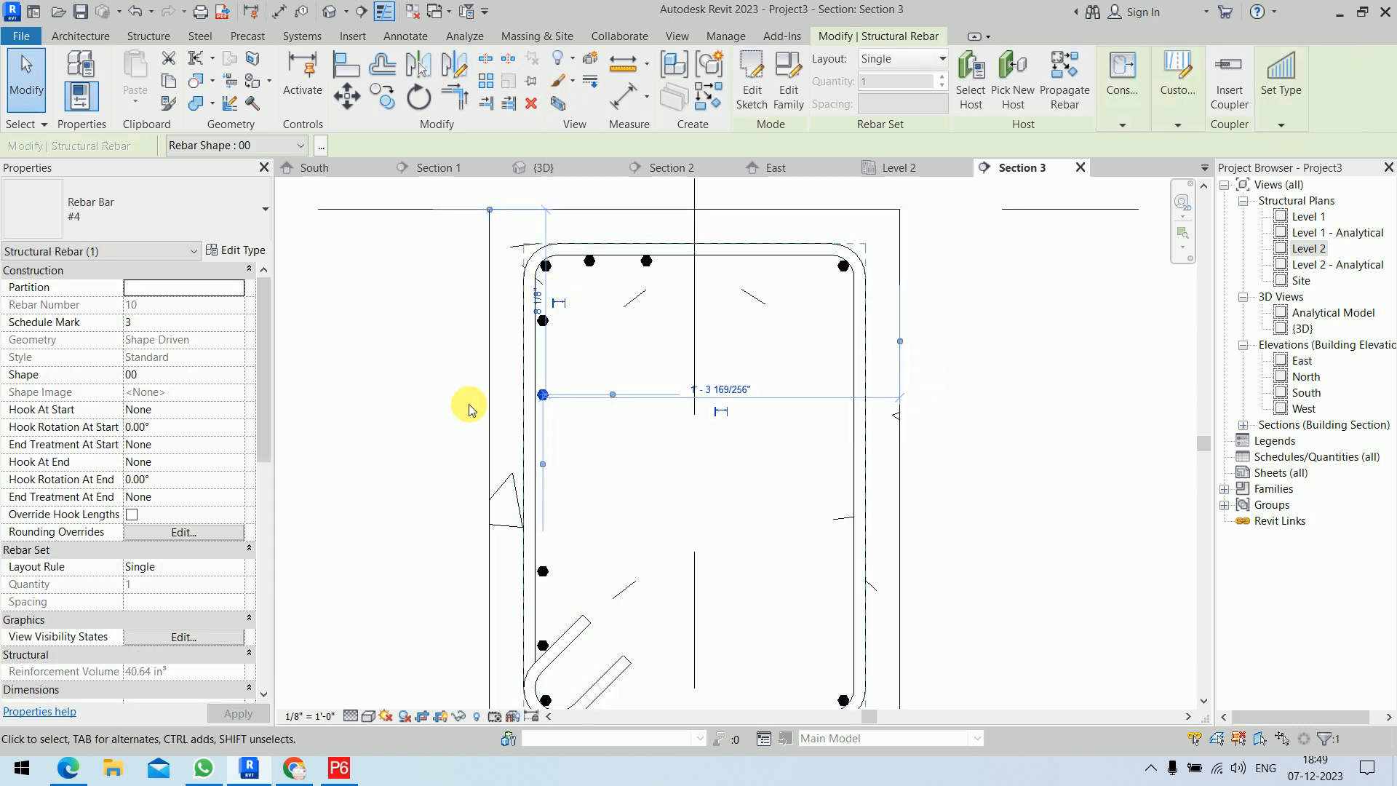
left_click(412, 398)
key("r")
key("p")
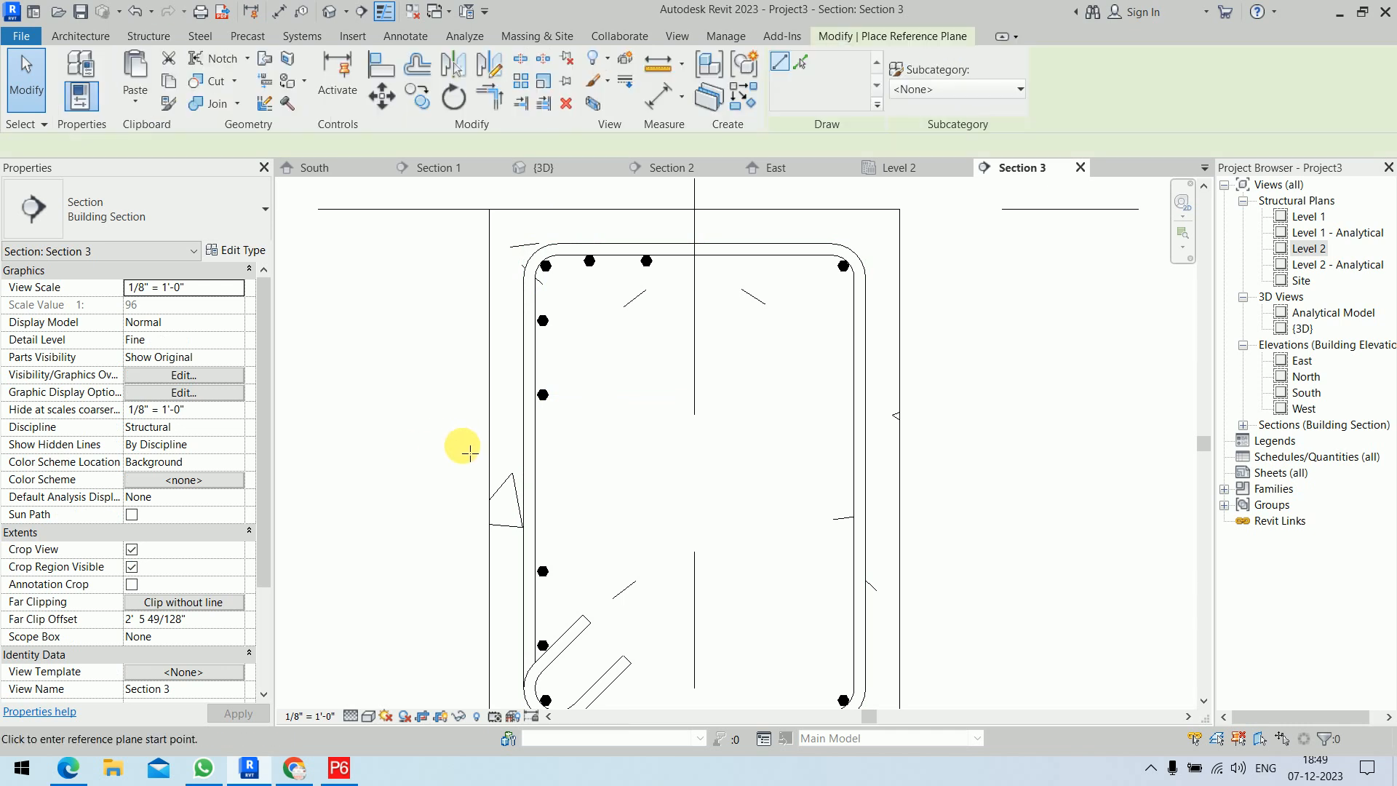
left_click(494, 485)
left_click(1014, 483)
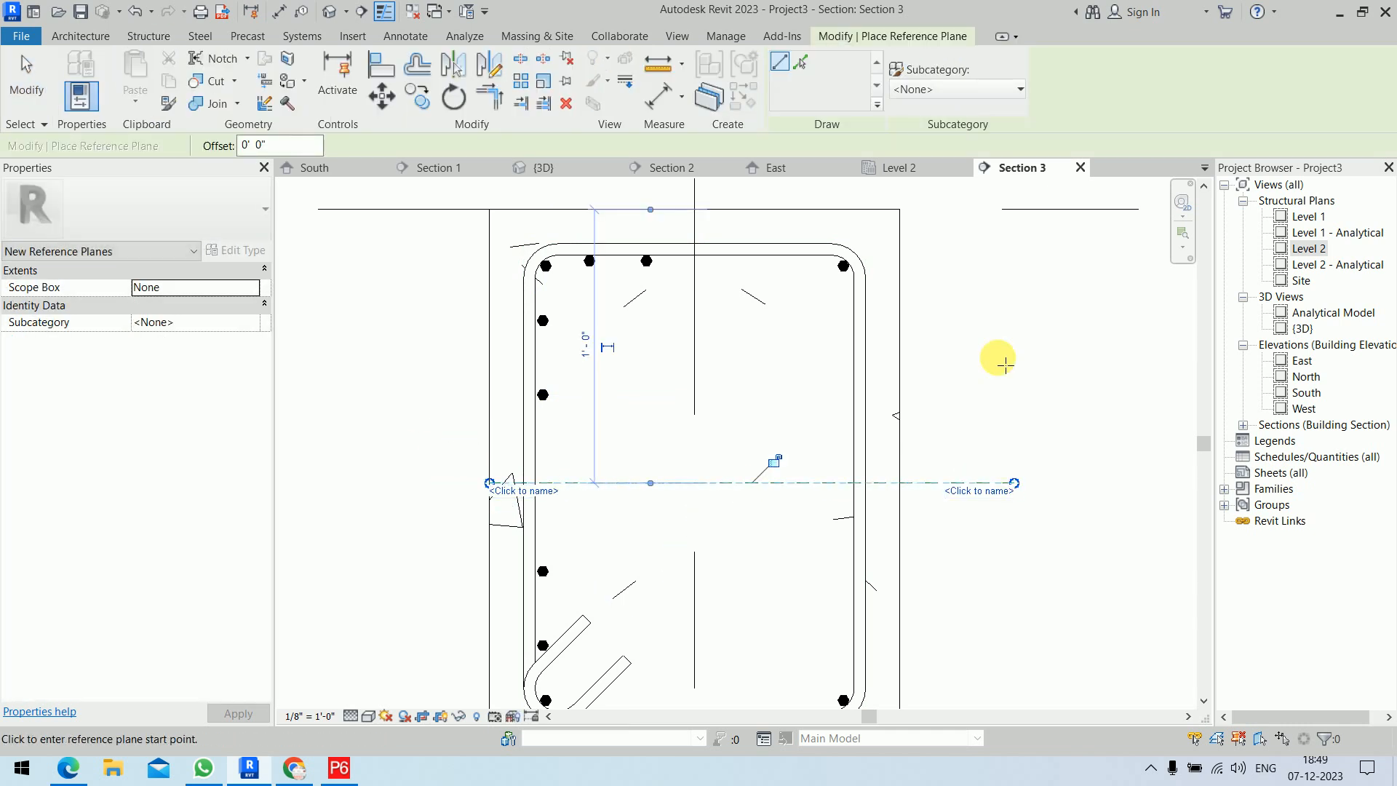
key("Escape")
key("Escape")
Copy the lower of the two upper-left side bars straight down onto the beam's mid-height reference plane
scroll(577, 474, "up", 2)
left_click(524, 198)
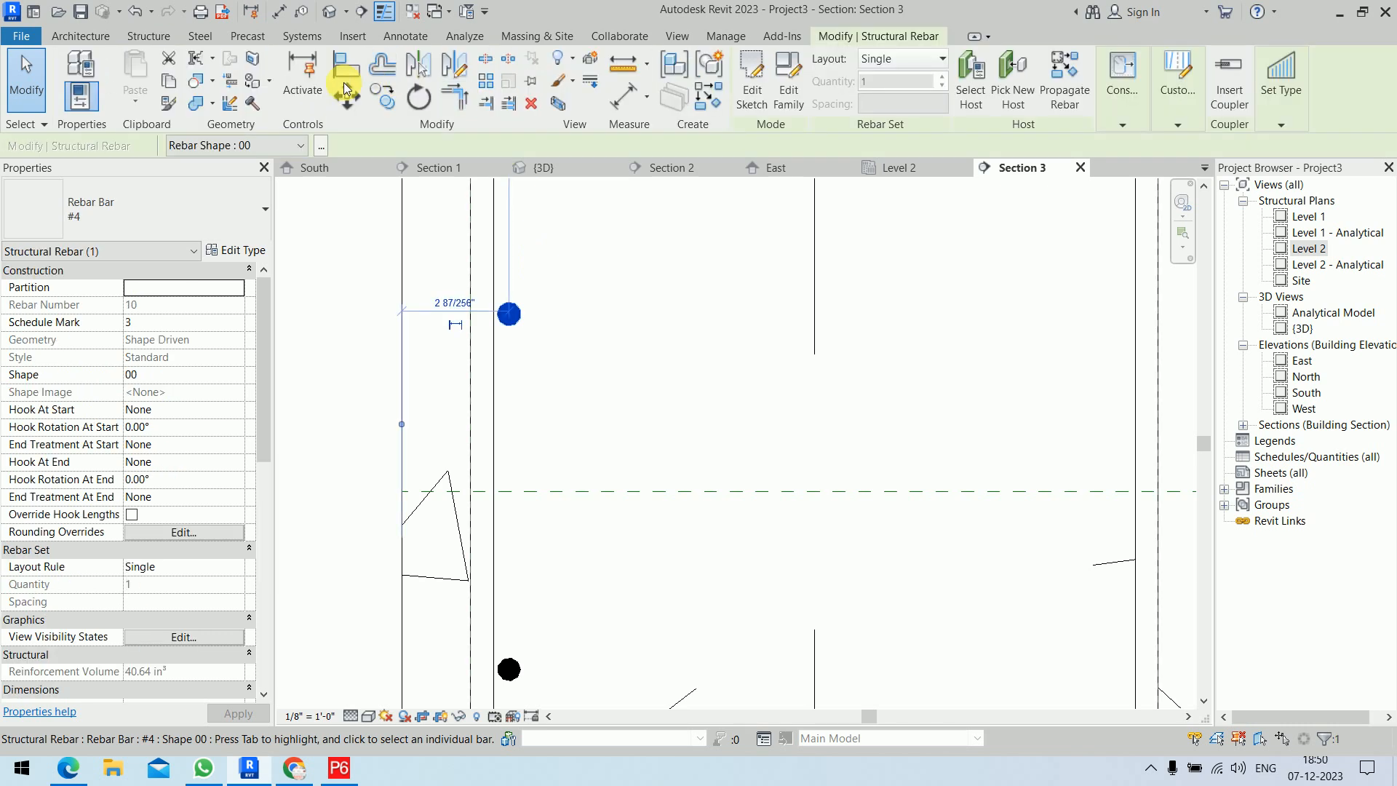
left_click(383, 96)
left_click(509, 313)
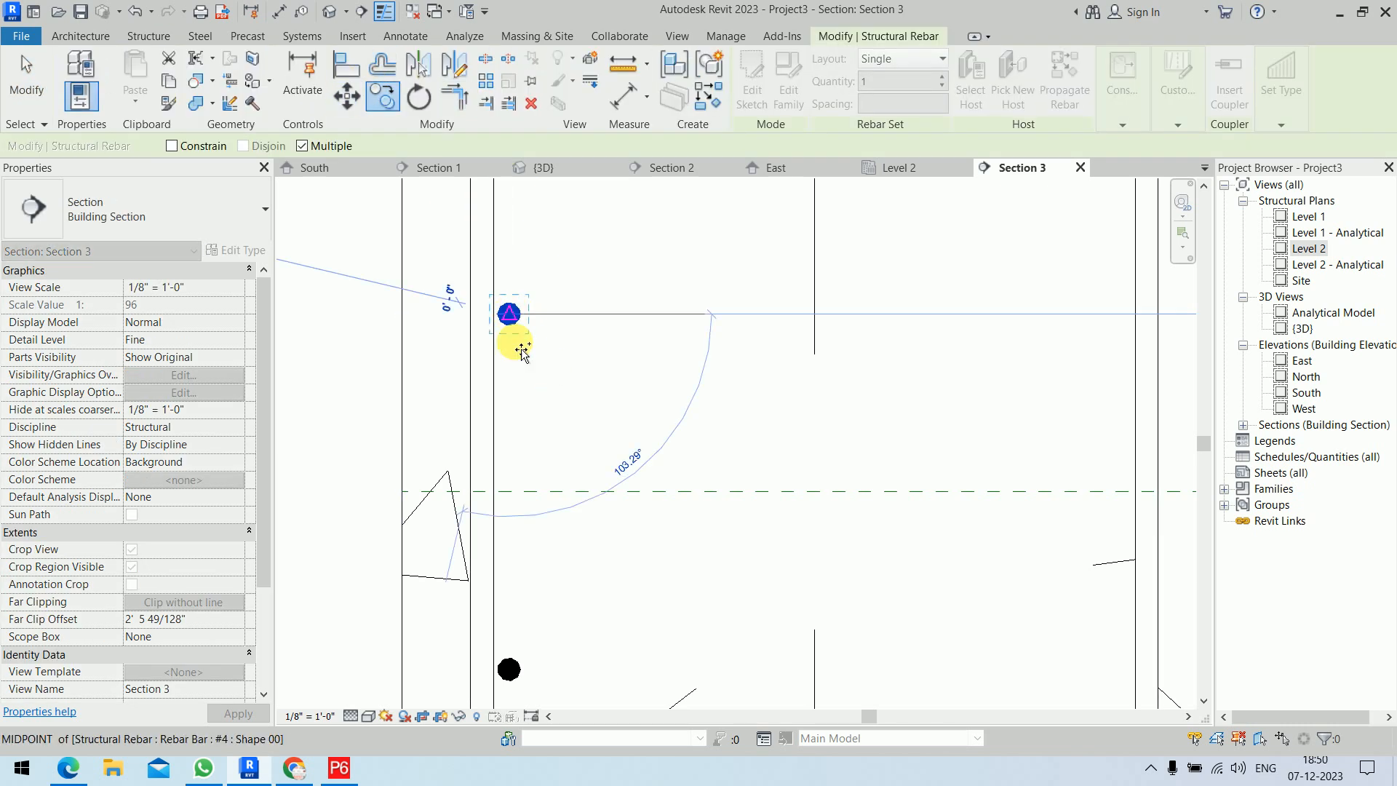
left_click(509, 489)
scroll(556, 396, "down", 4)
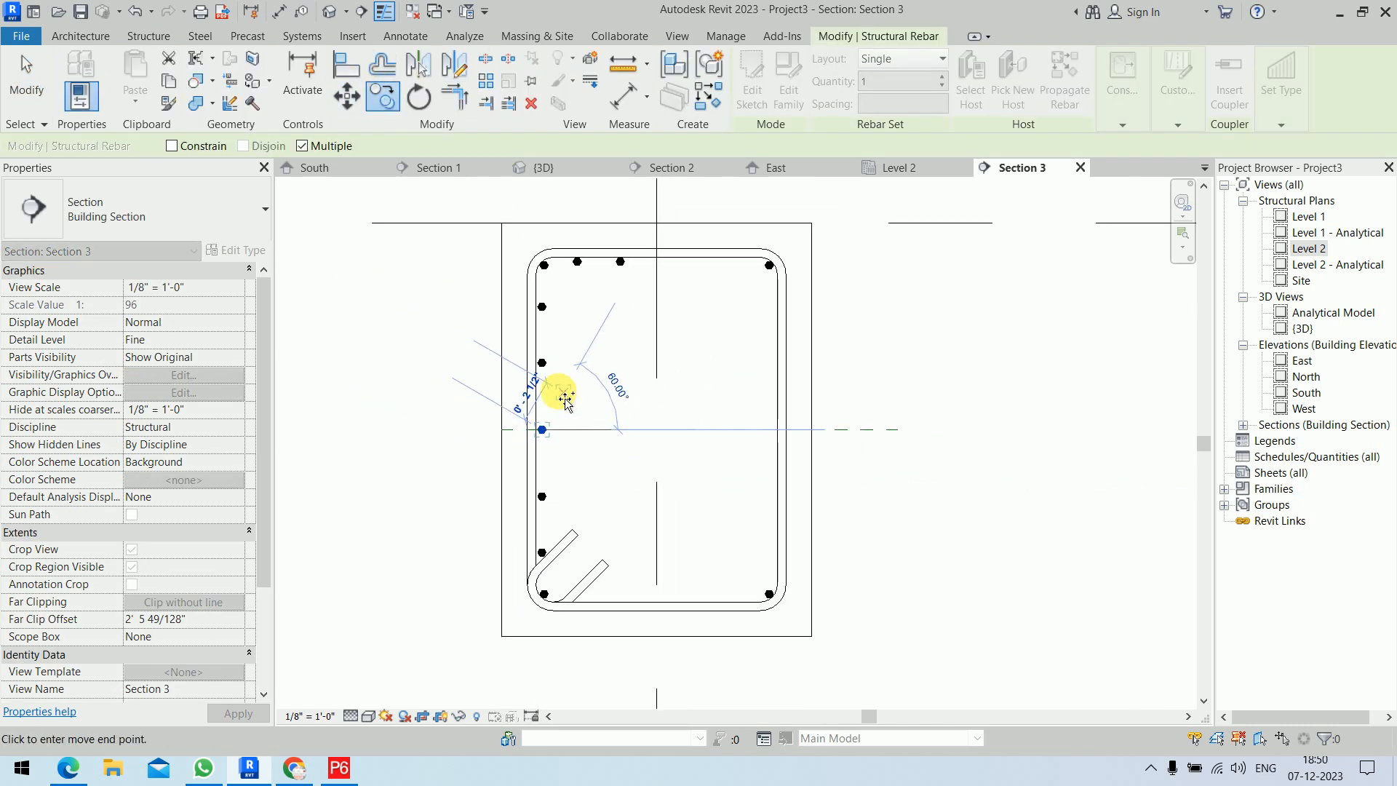
key("Escape")
key("Escape")
Mirror the five intermediate bars on the tie's left leg about the beam's vertical centerline onto the right leg
scroll(513, 365, "up", 5)
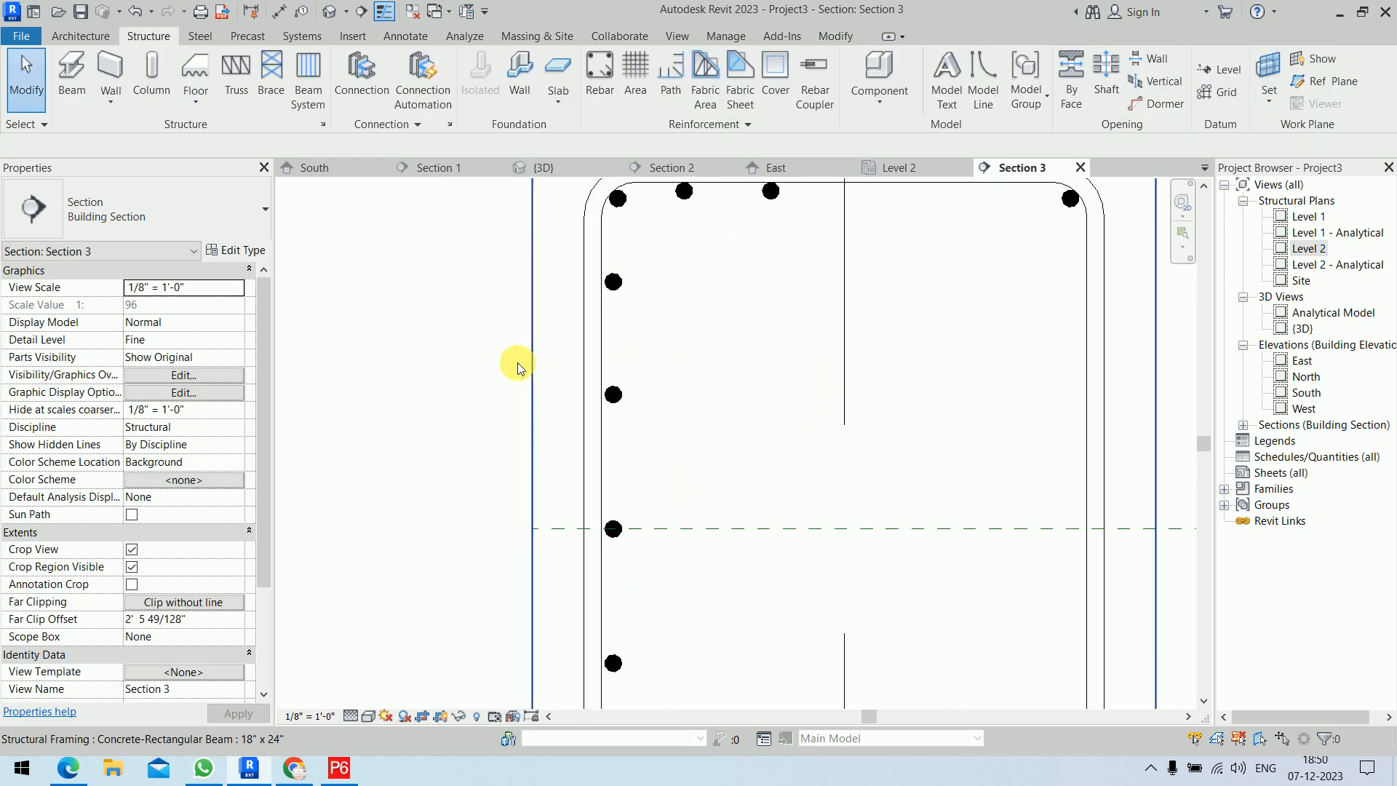
scroll(518, 362, "down", 3)
left_click_drag(484, 306, 593, 603)
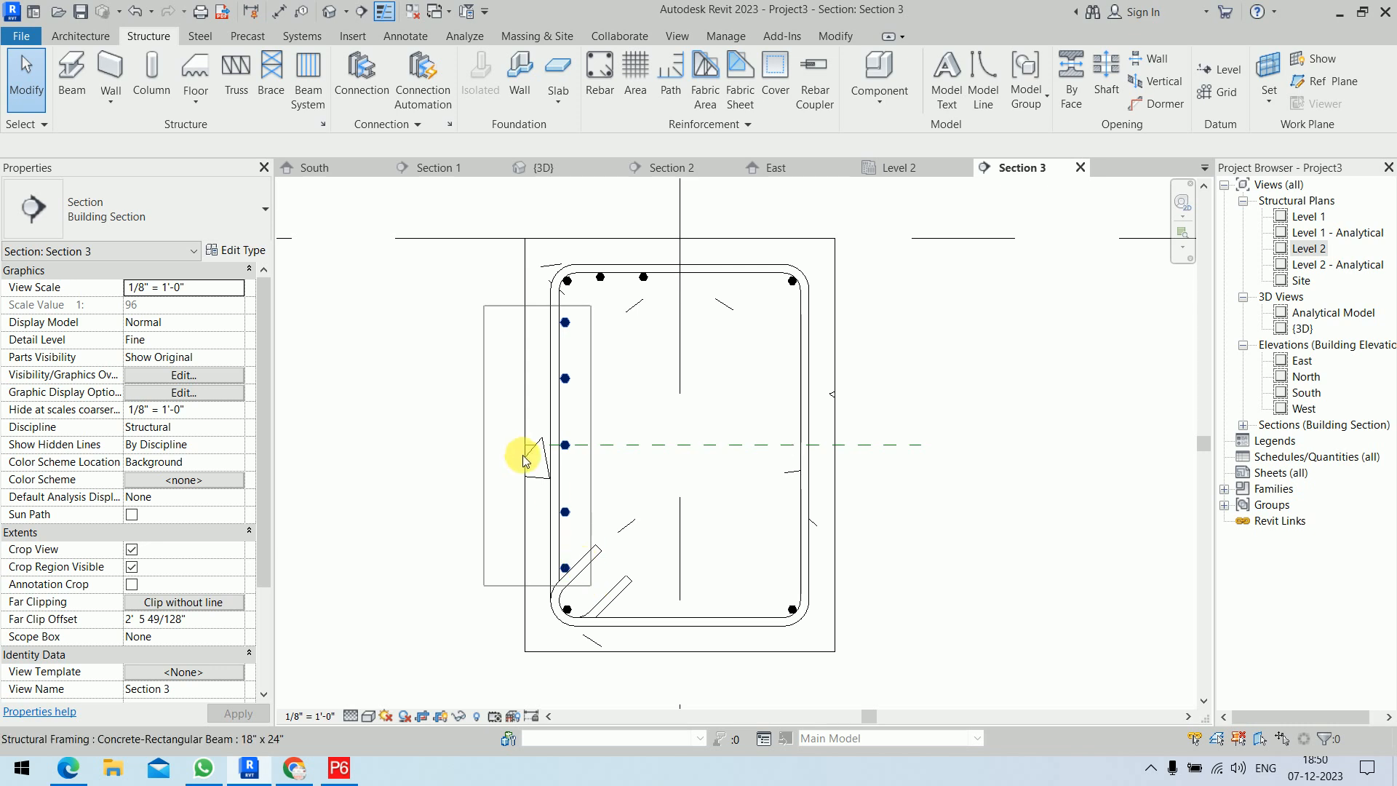
scroll(524, 459, "up", 4)
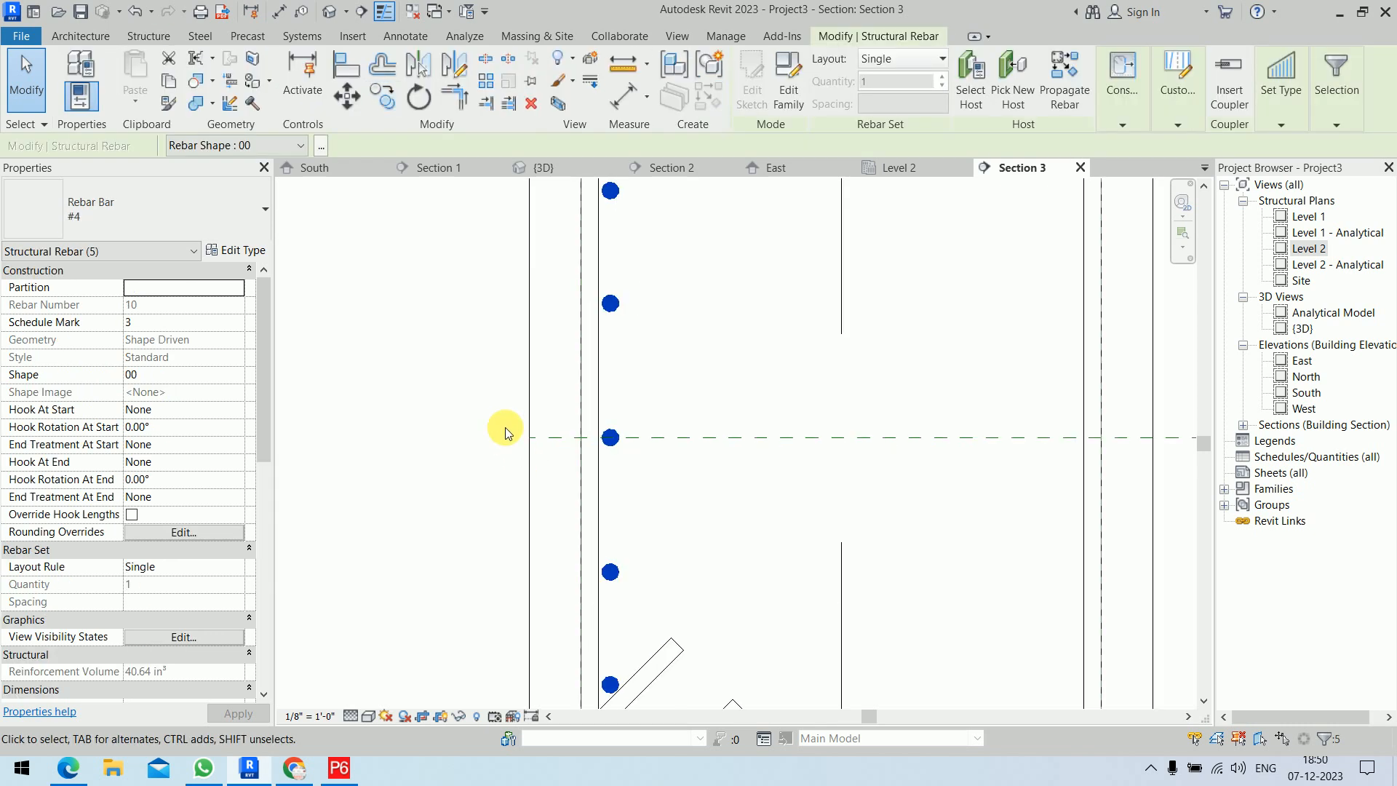
left_click(443, 387)
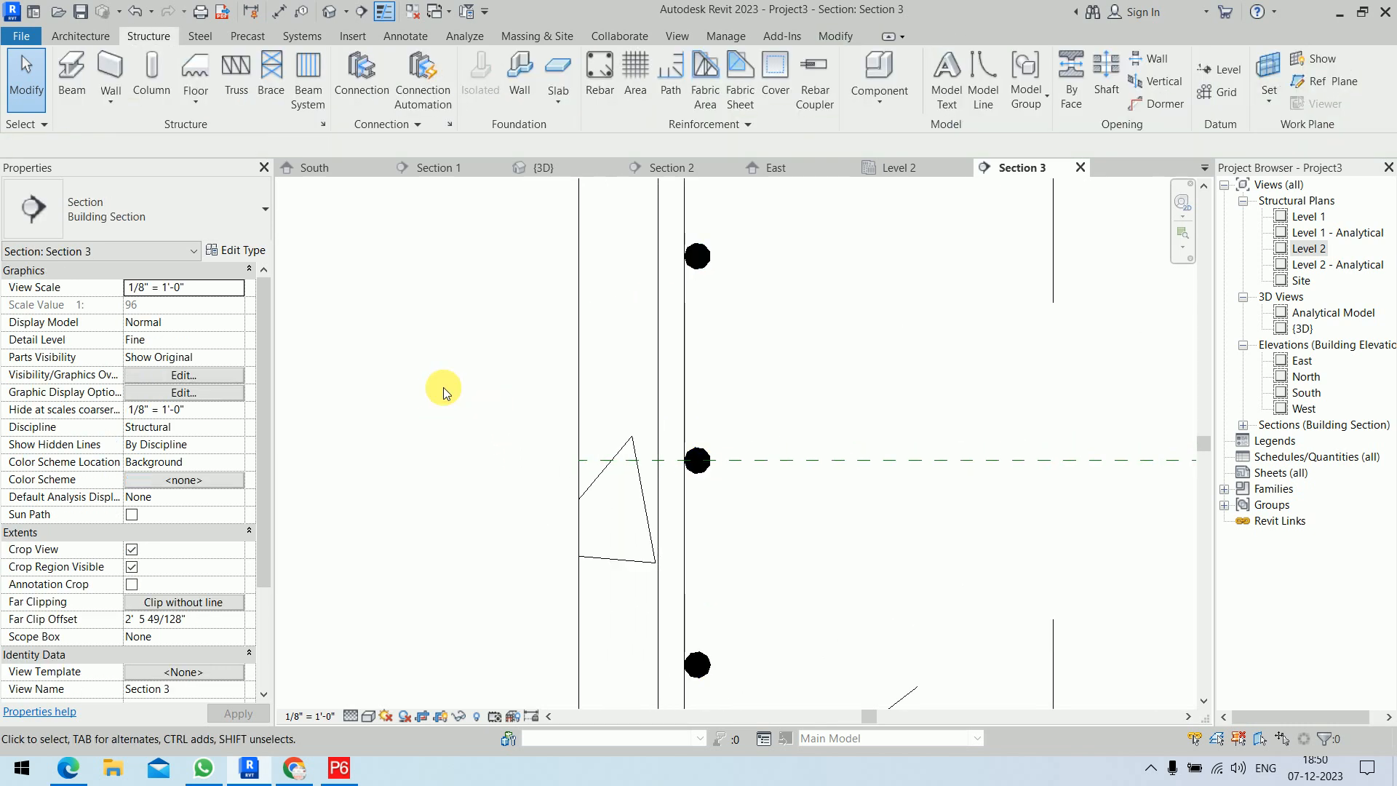
scroll(444, 387, "down", 4)
left_click_drag(510, 386, 534, 502)
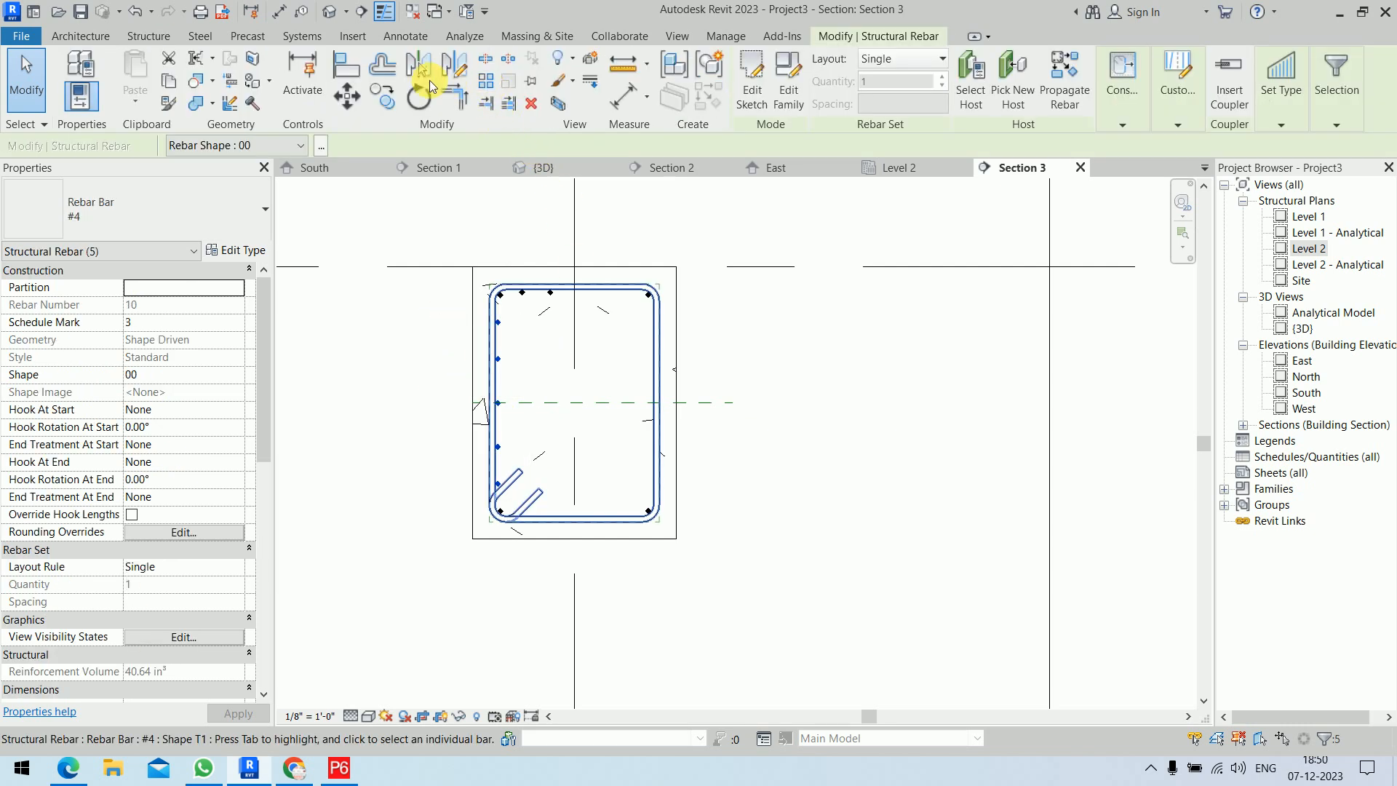
left_click(427, 80)
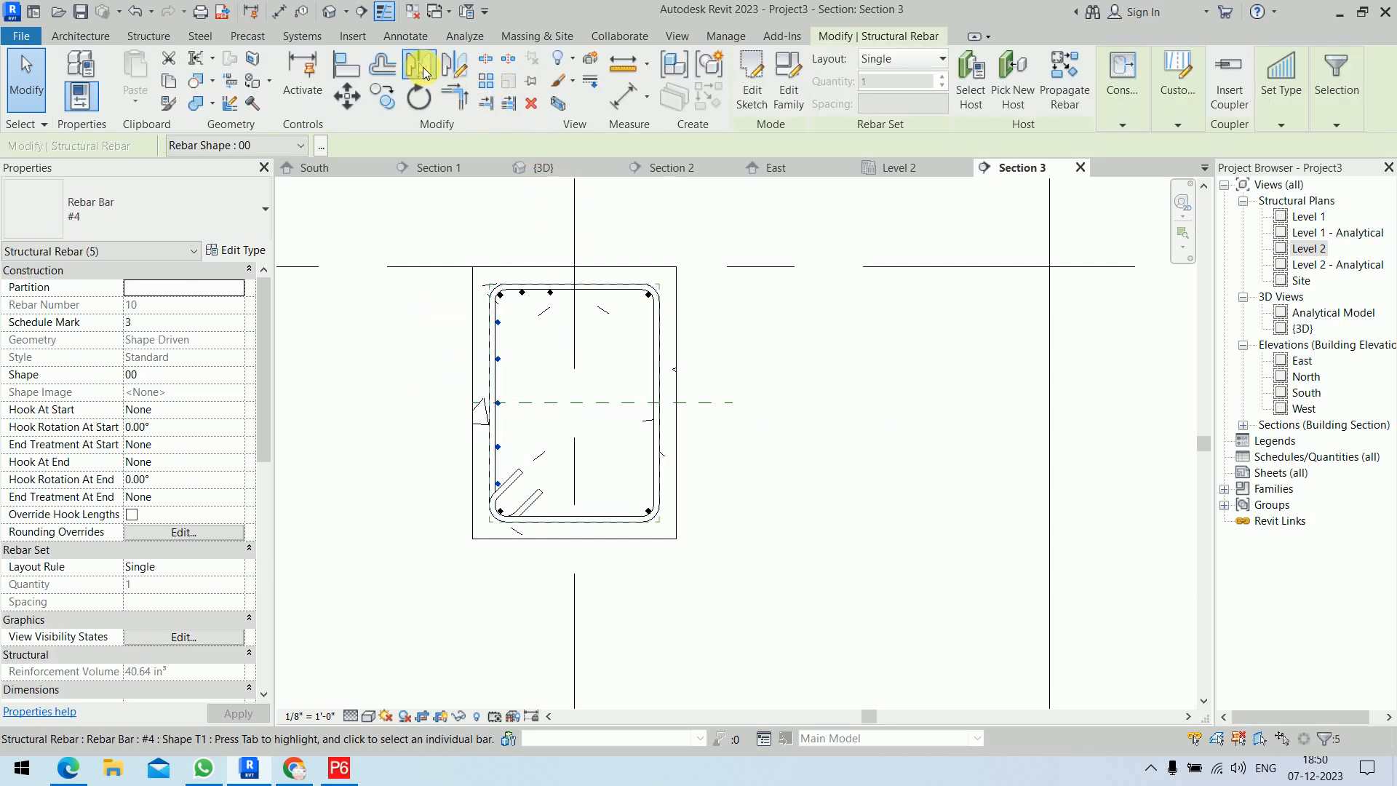
left_click(836, 379)
left_click(831, 360)
Mirror the two intermediate top bars about the beam's vertical centerline to the right half of the top leg
left_click_drag(493, 246, 568, 327)
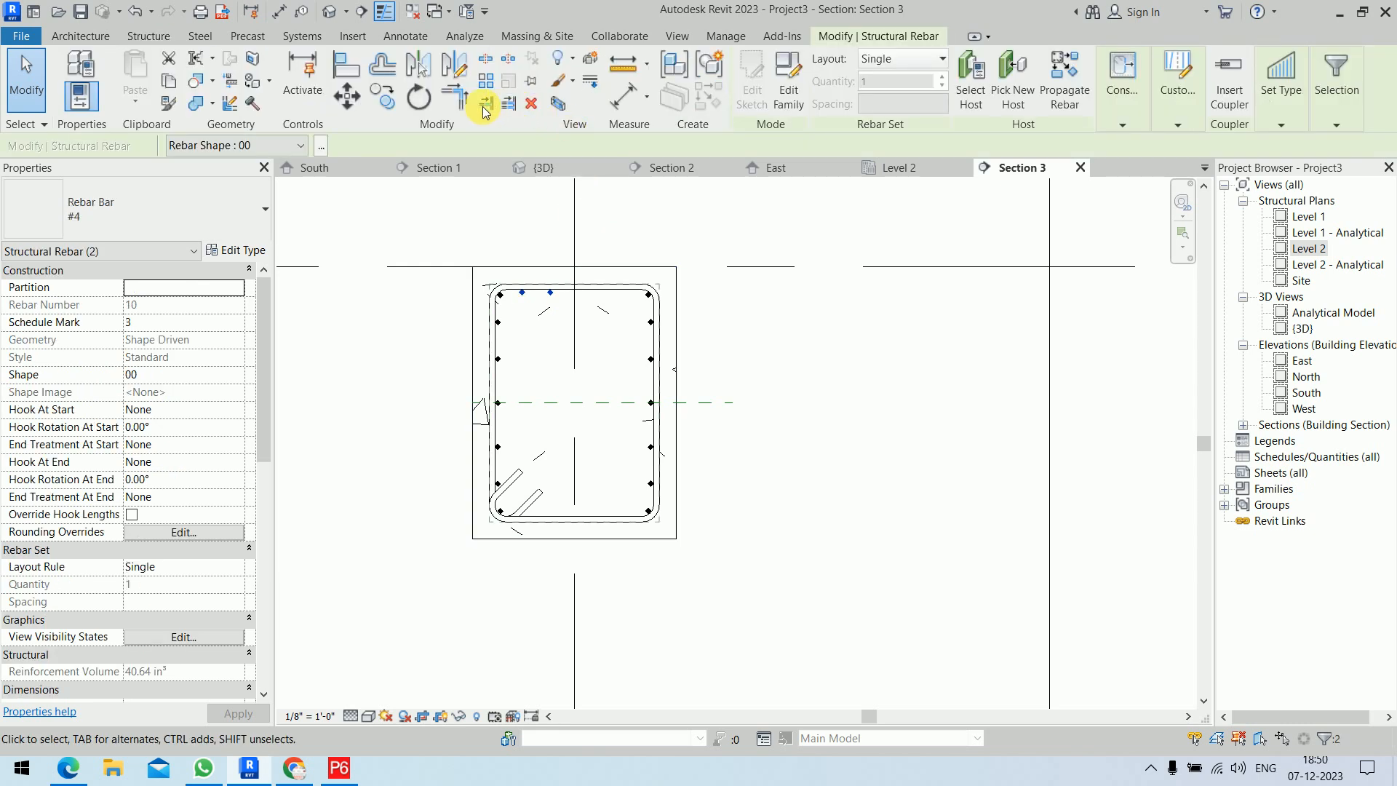
left_click(420, 73)
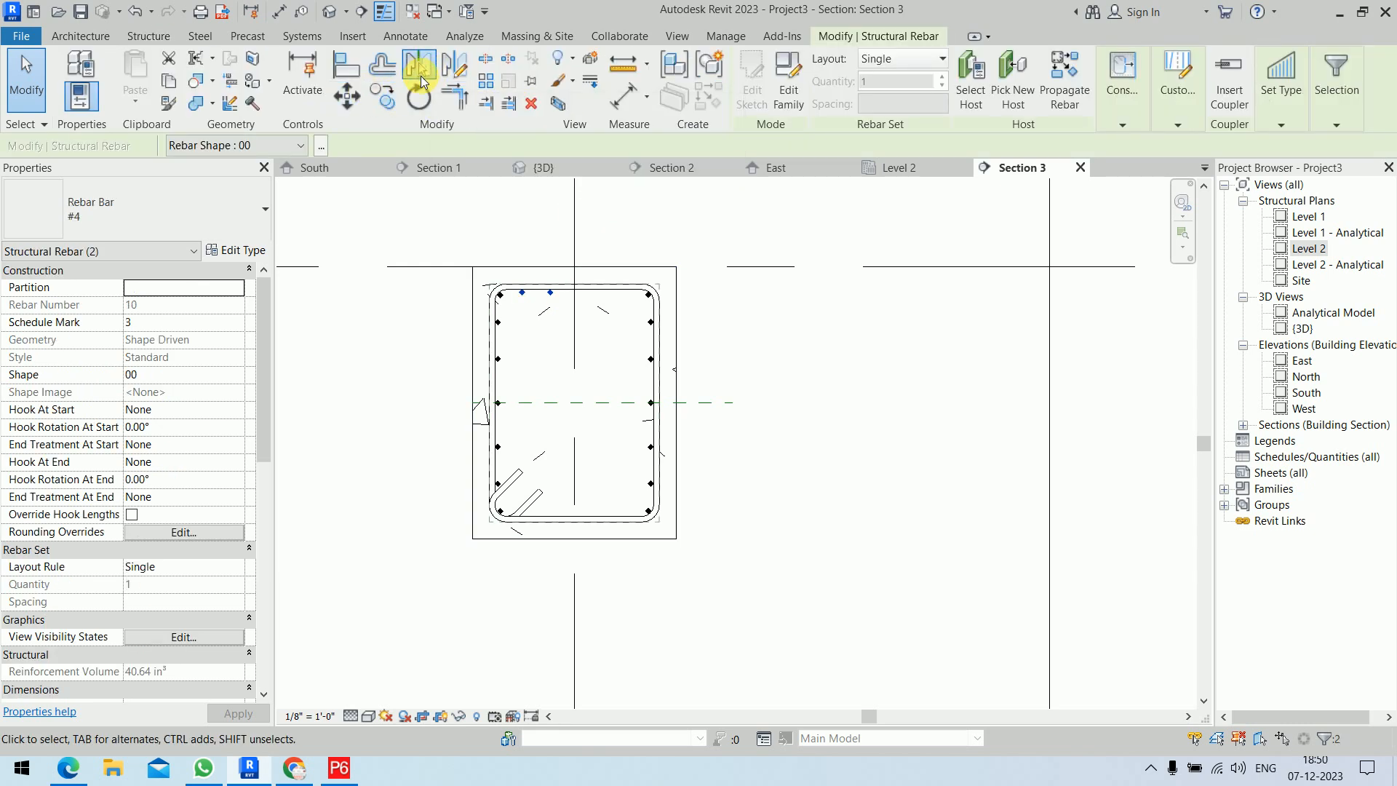
left_click(772, 362)
Copy the inner bar from the right half of the top row horizontally onto the beam's vertical centerline
scroll(598, 294, "up", 5)
left_click(593, 292)
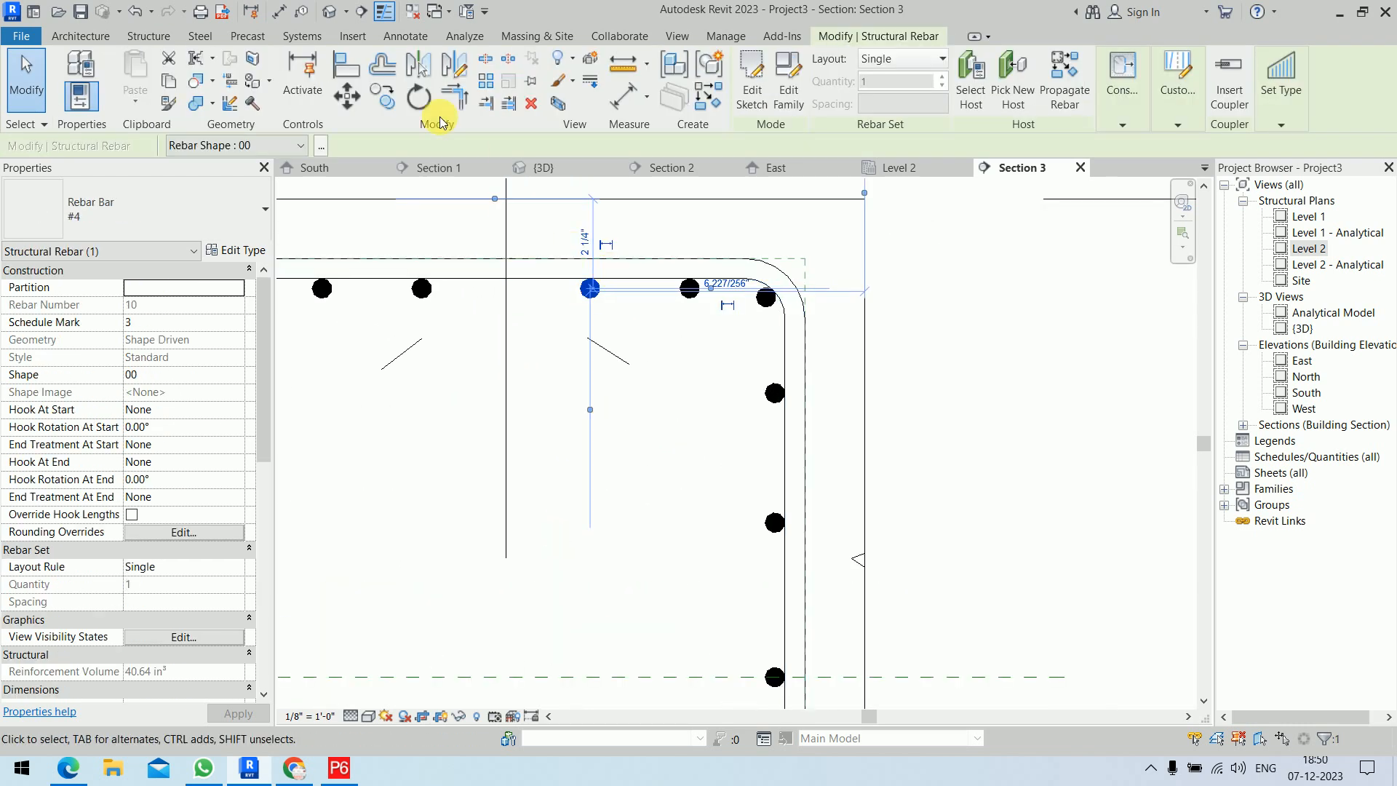
left_click(392, 101)
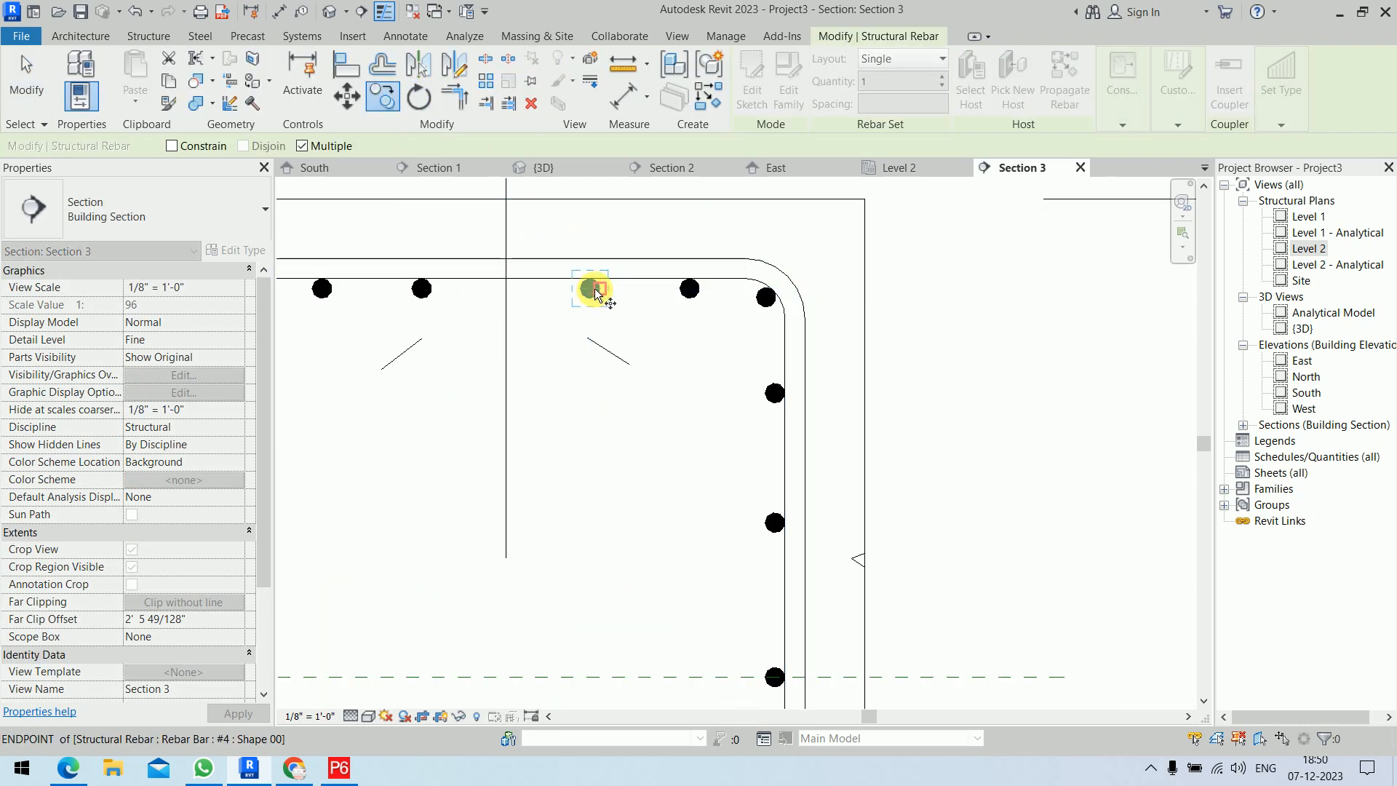
scroll(593, 293, "up", 2)
scroll(593, 292, "up", 2)
left_click(588, 290)
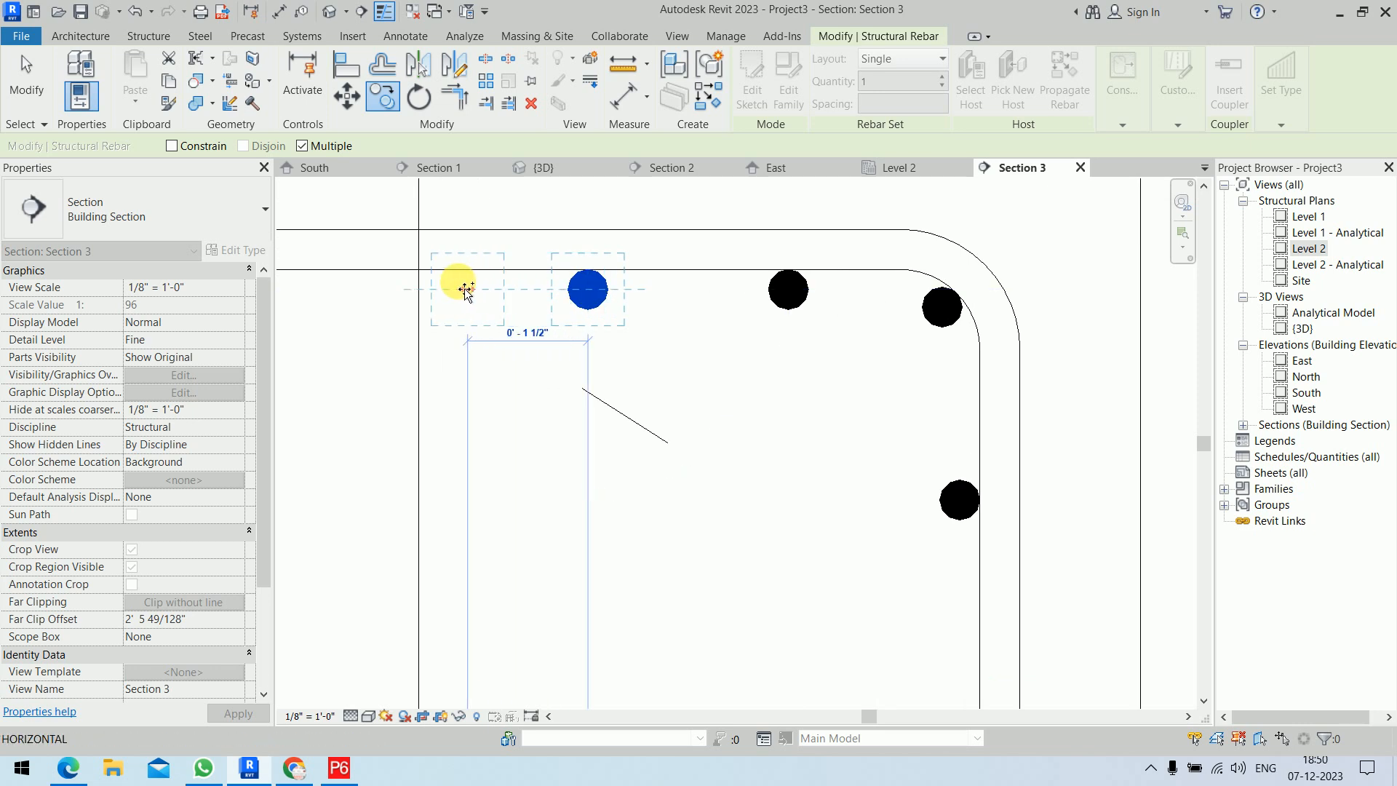
left_click(429, 289)
scroll(451, 288, "down", 4)
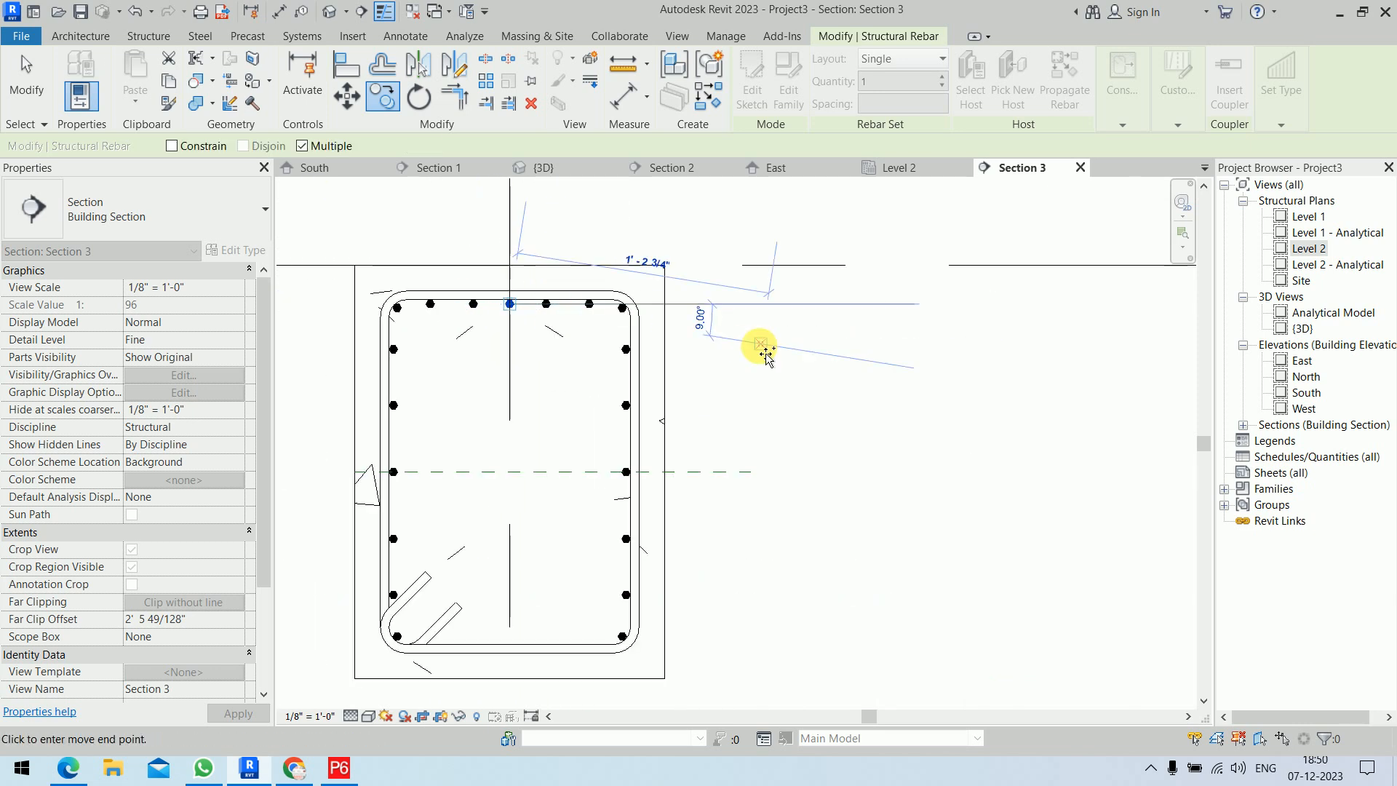
key("Escape")
key("Escape")
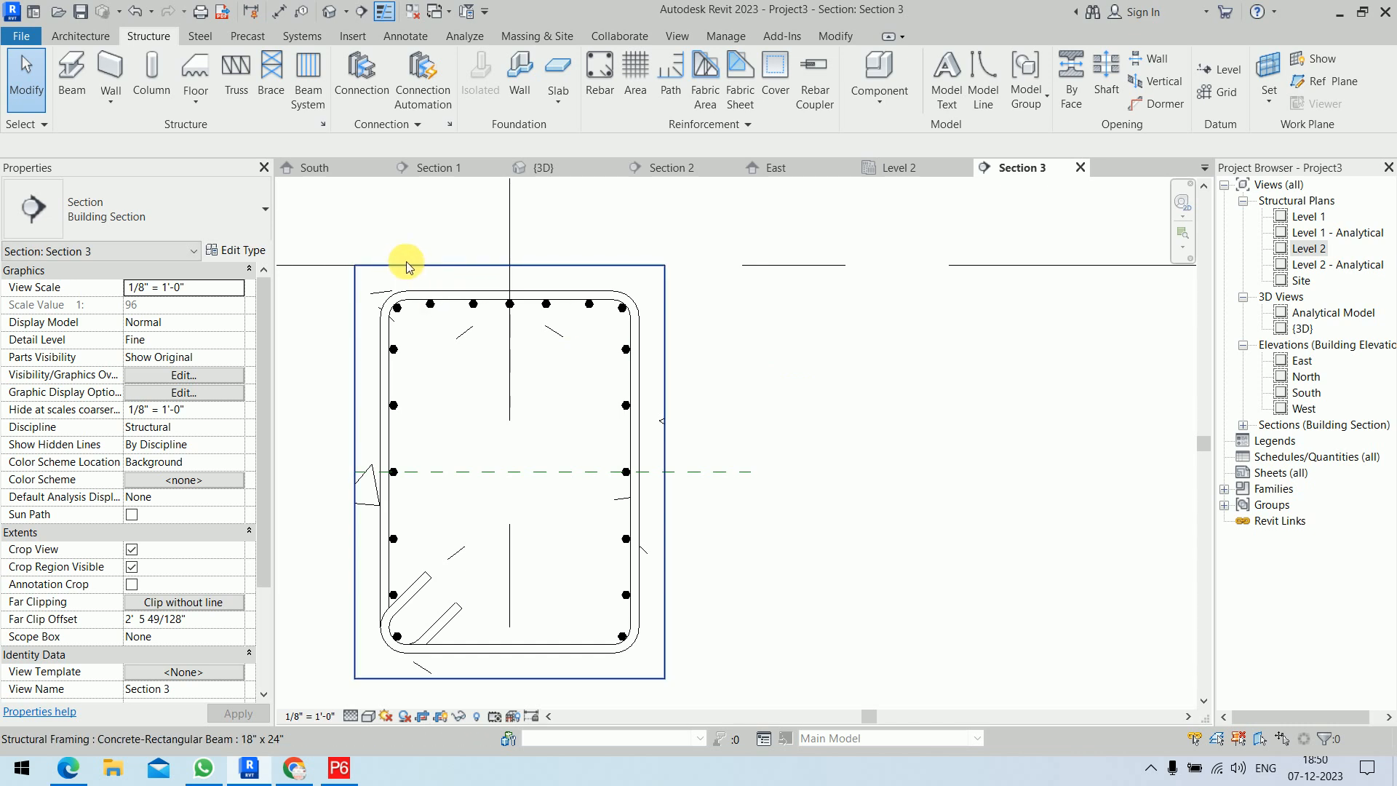
Mirror the five intermediate top bars about a drawn horizontal axis at mid-height onto the tie's bottom leg
left_click_drag(418, 237, 601, 340)
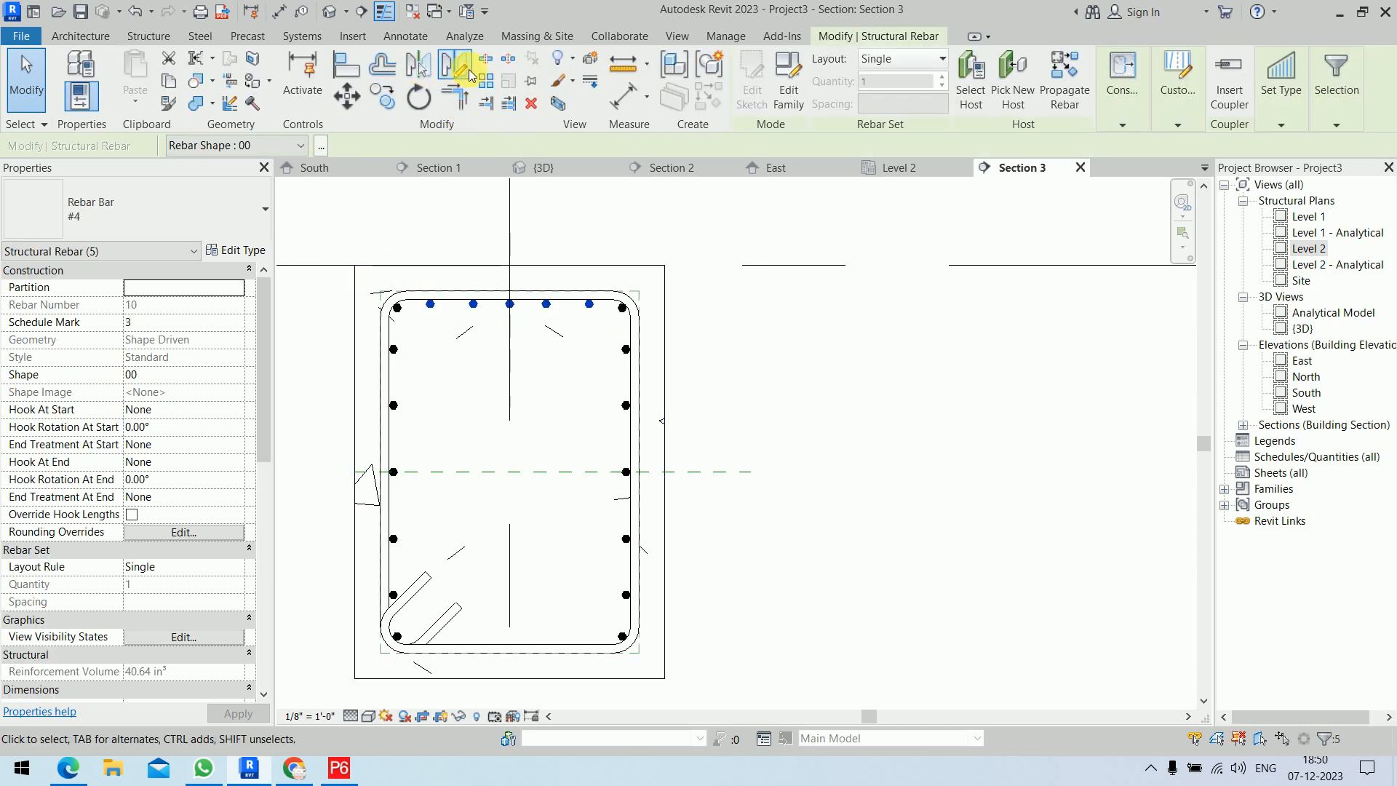
left_click(454, 65)
left_click(355, 471)
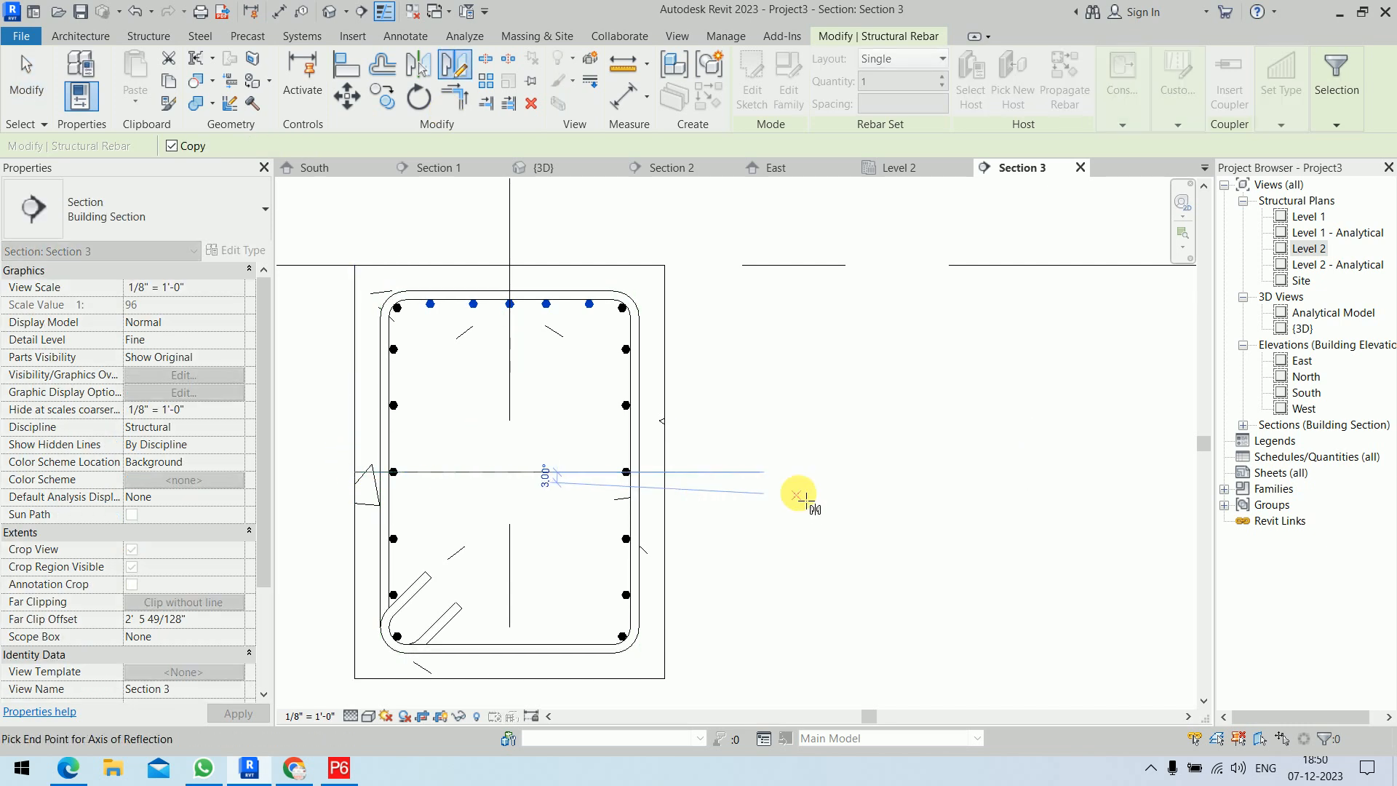
left_click(841, 495)
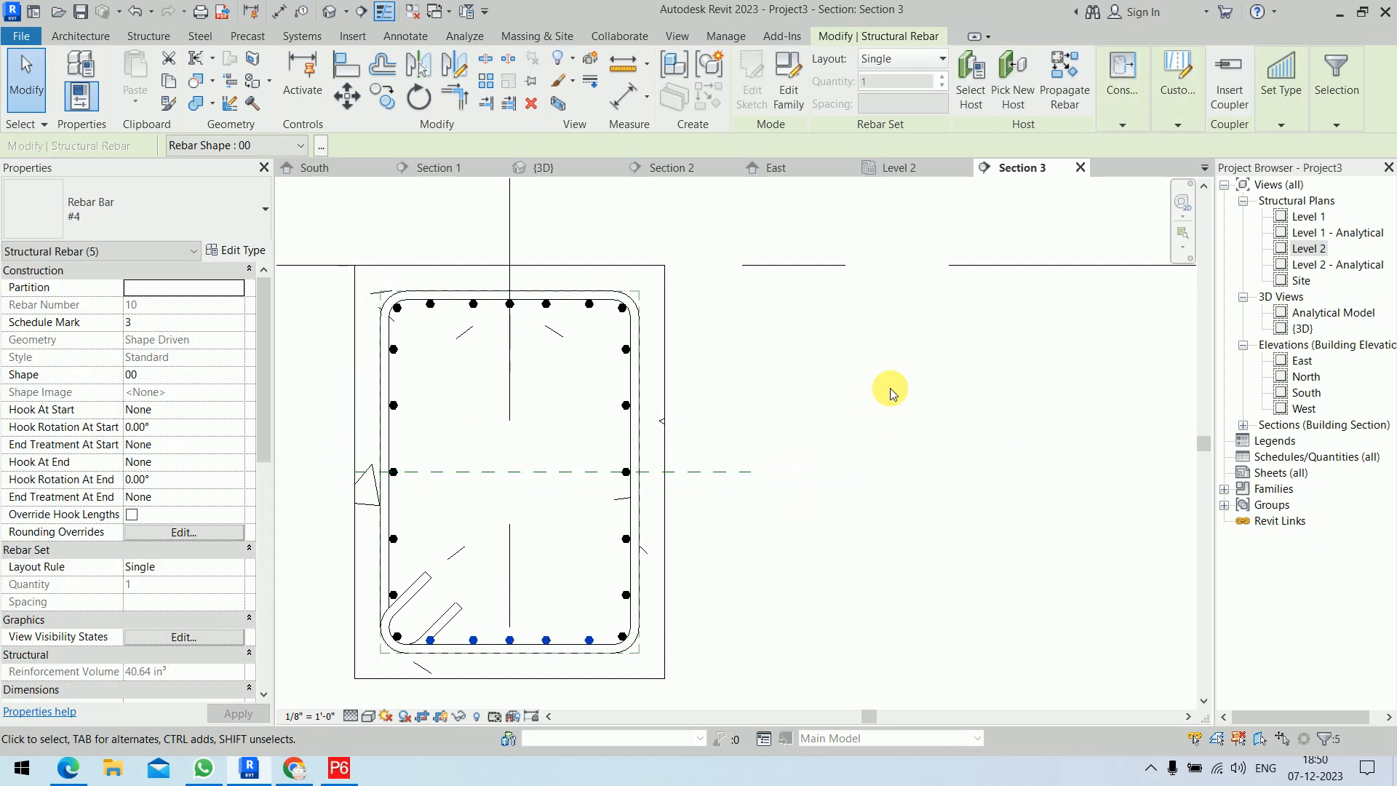
left_click(890, 393)
scroll(806, 436, "down", 2)
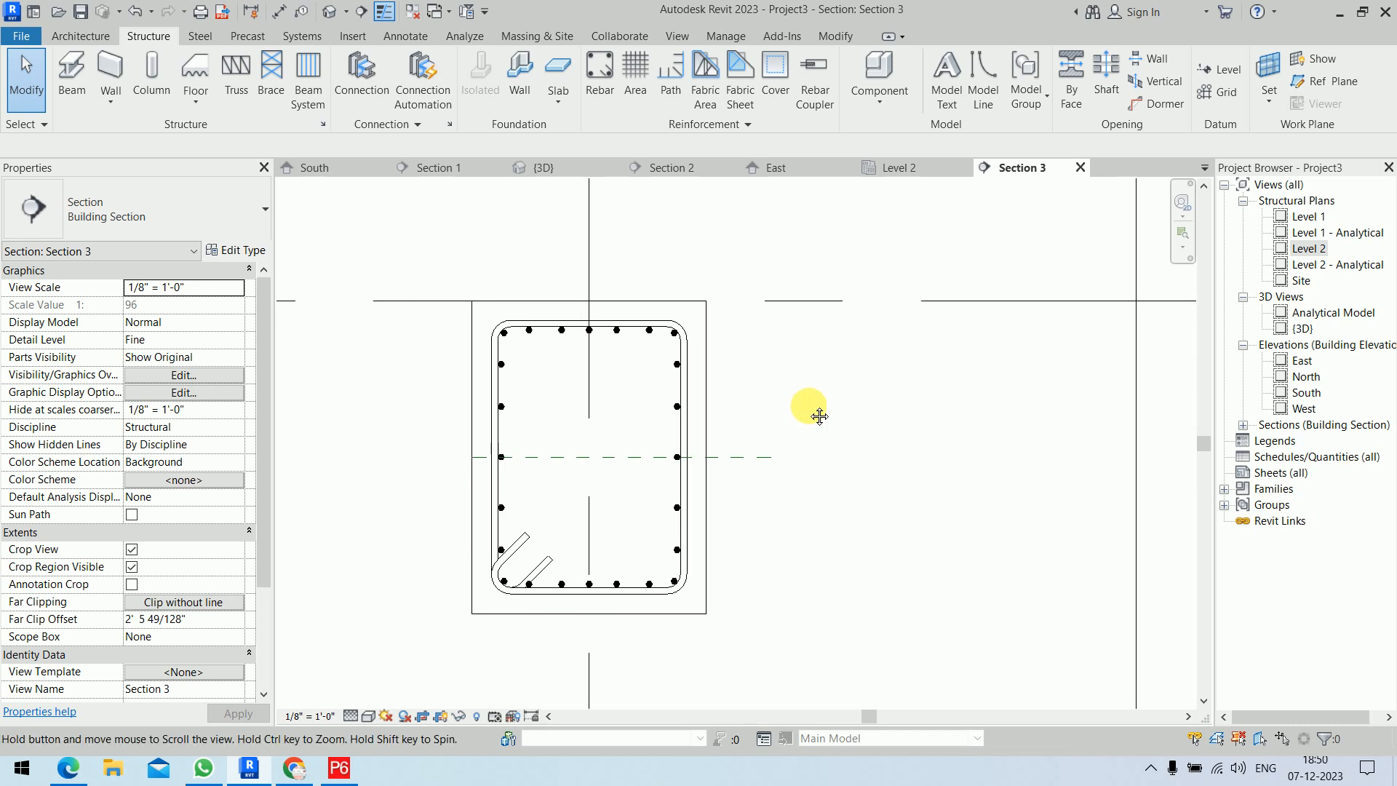
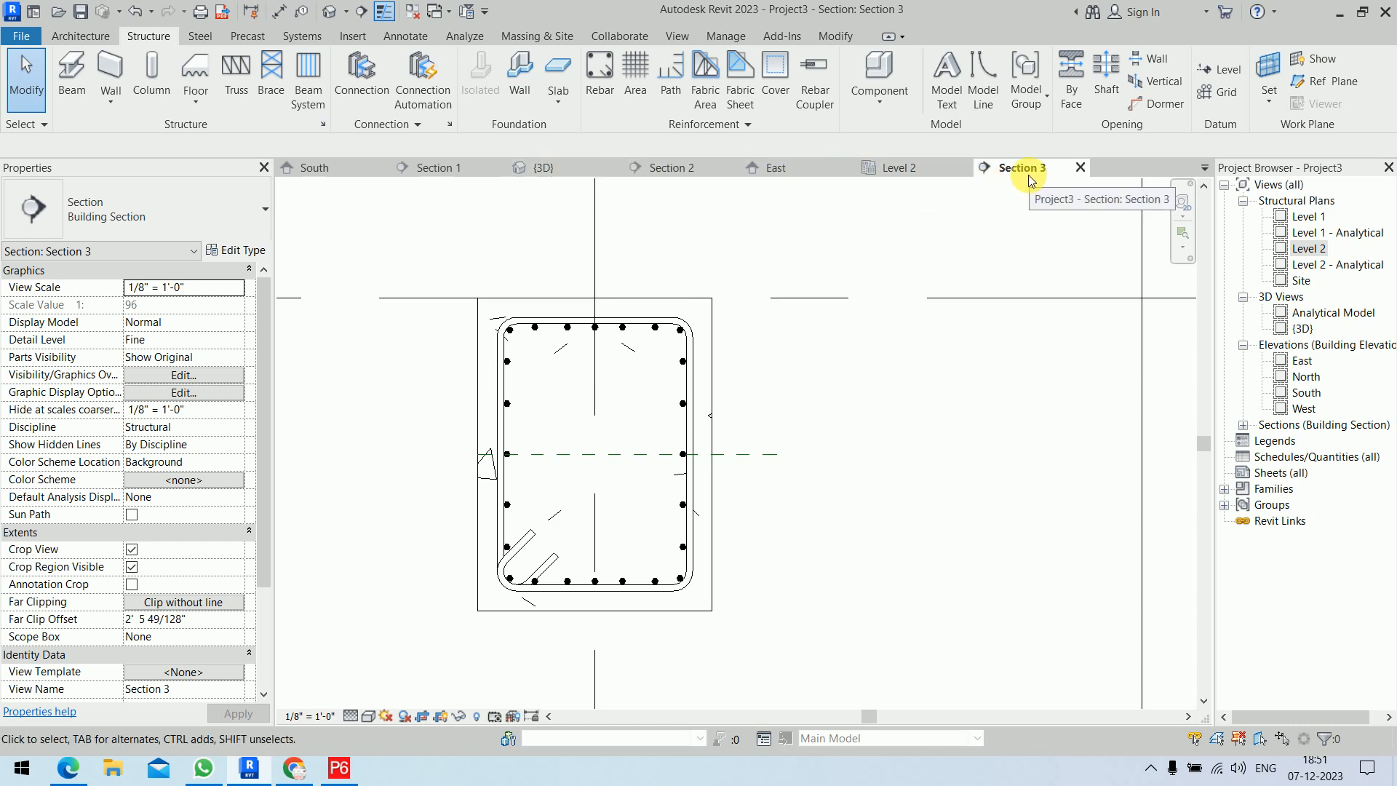
Temporarily hide the existing beam tie set in the section view
left_click(695, 346)
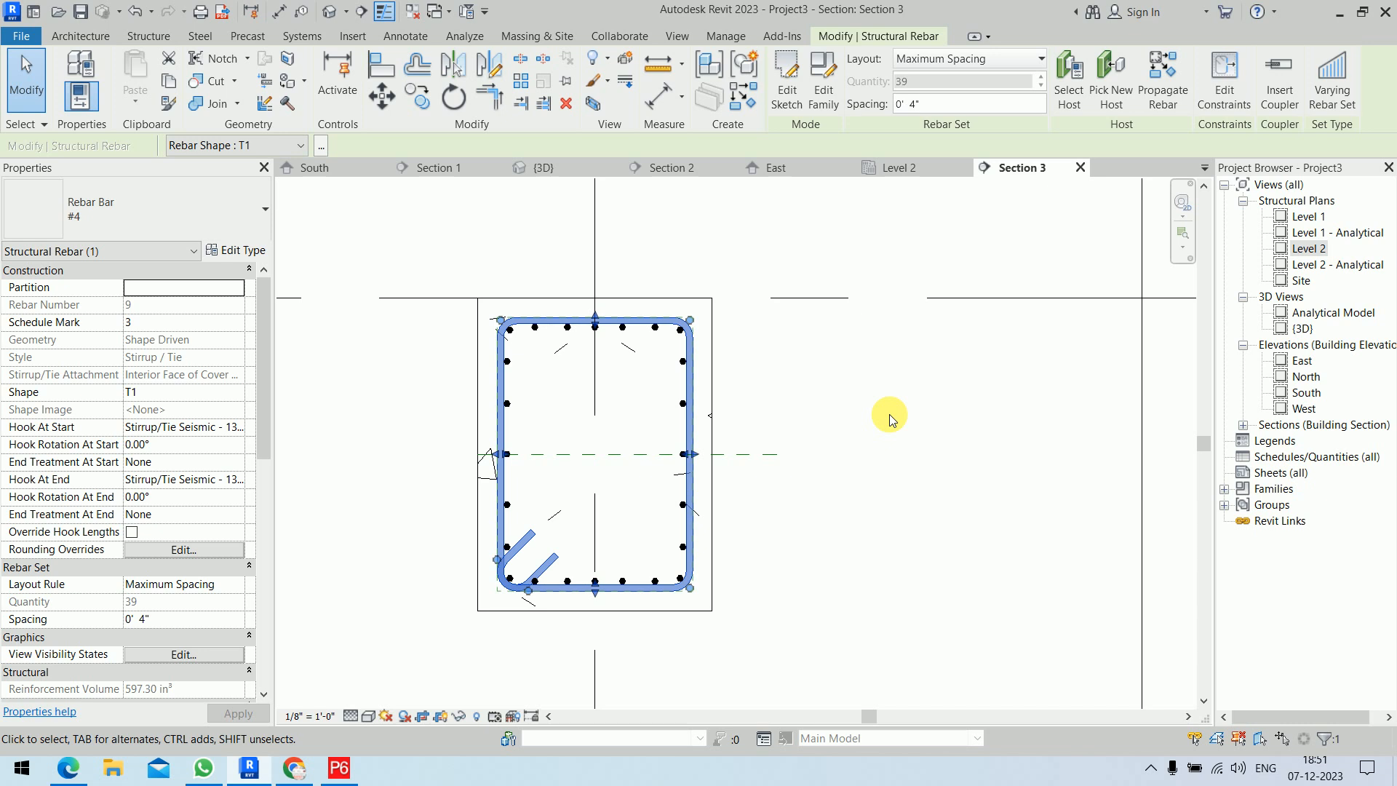
key("h")
key("h")
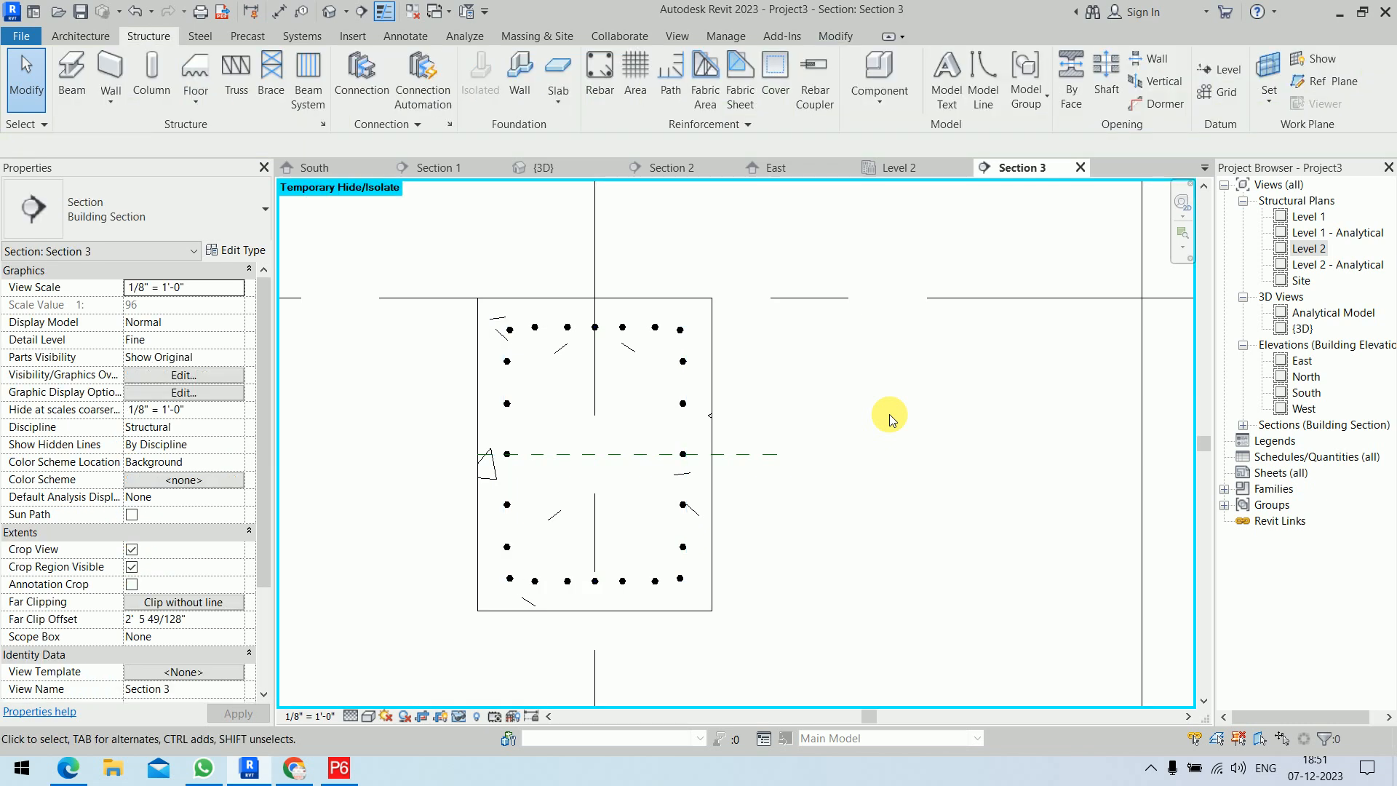
Place a #4 tie of shape T1 in the beam, parallel to the work plane, with its hooks at the upper-right corner
left_click(714, 330)
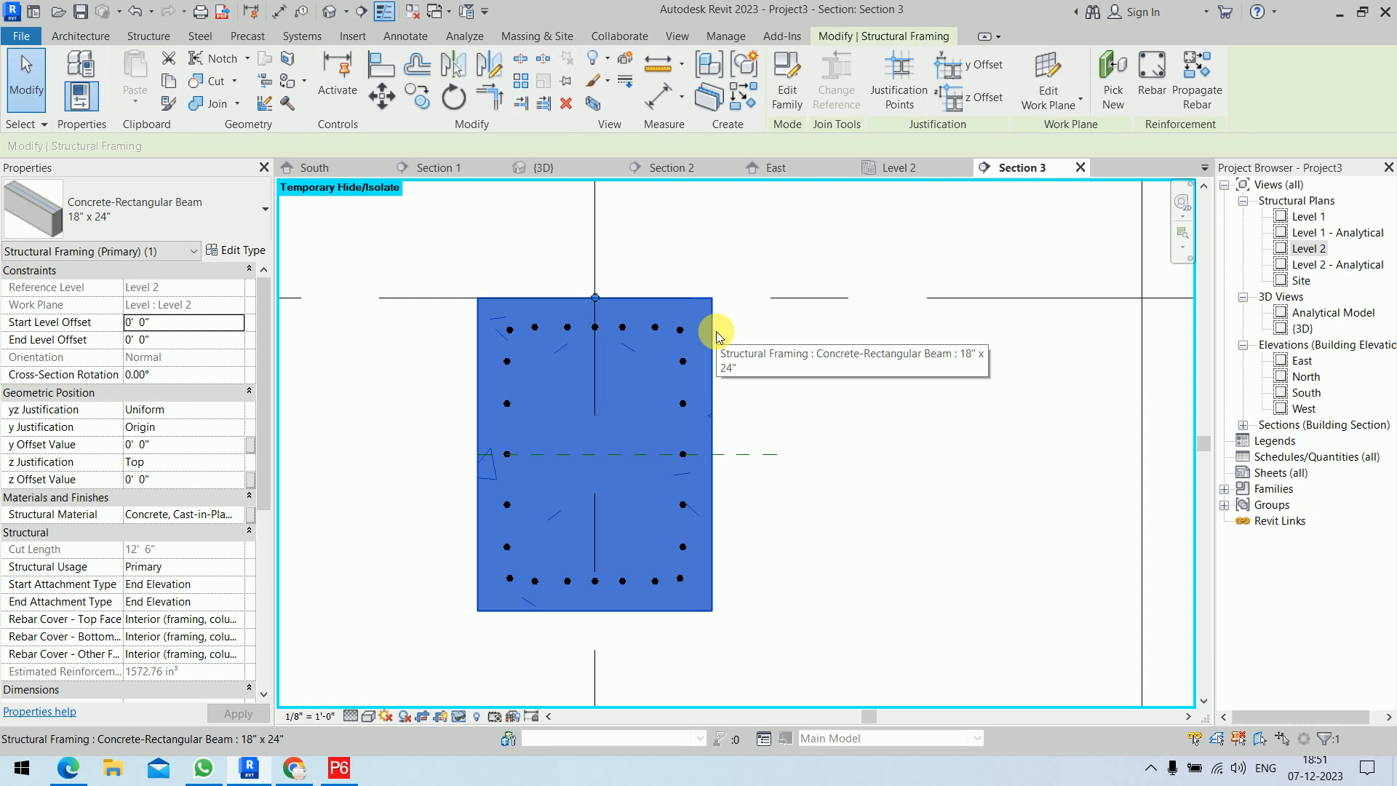
left_click(1152, 77)
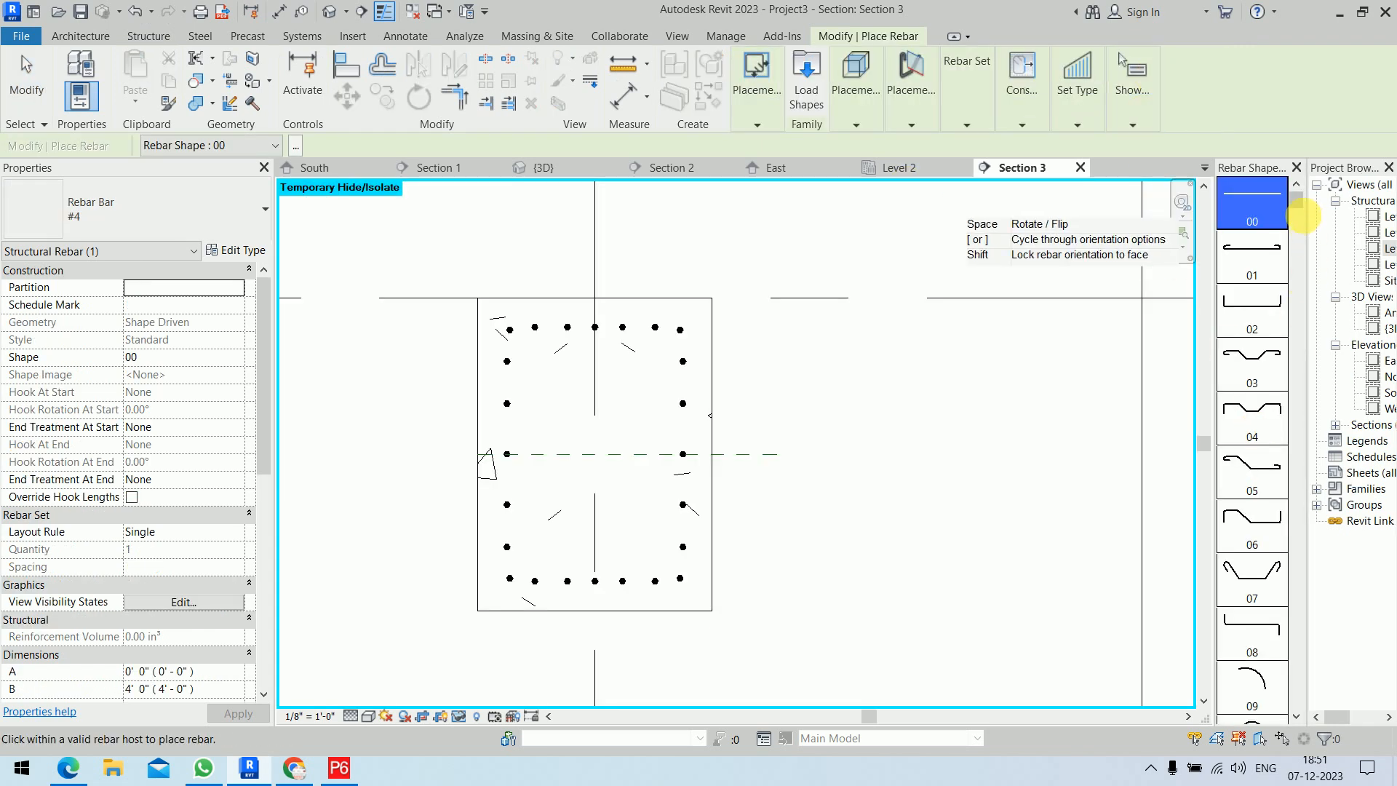
scroll(1261, 360, "down", 3)
scroll(1260, 364, "down", 6)
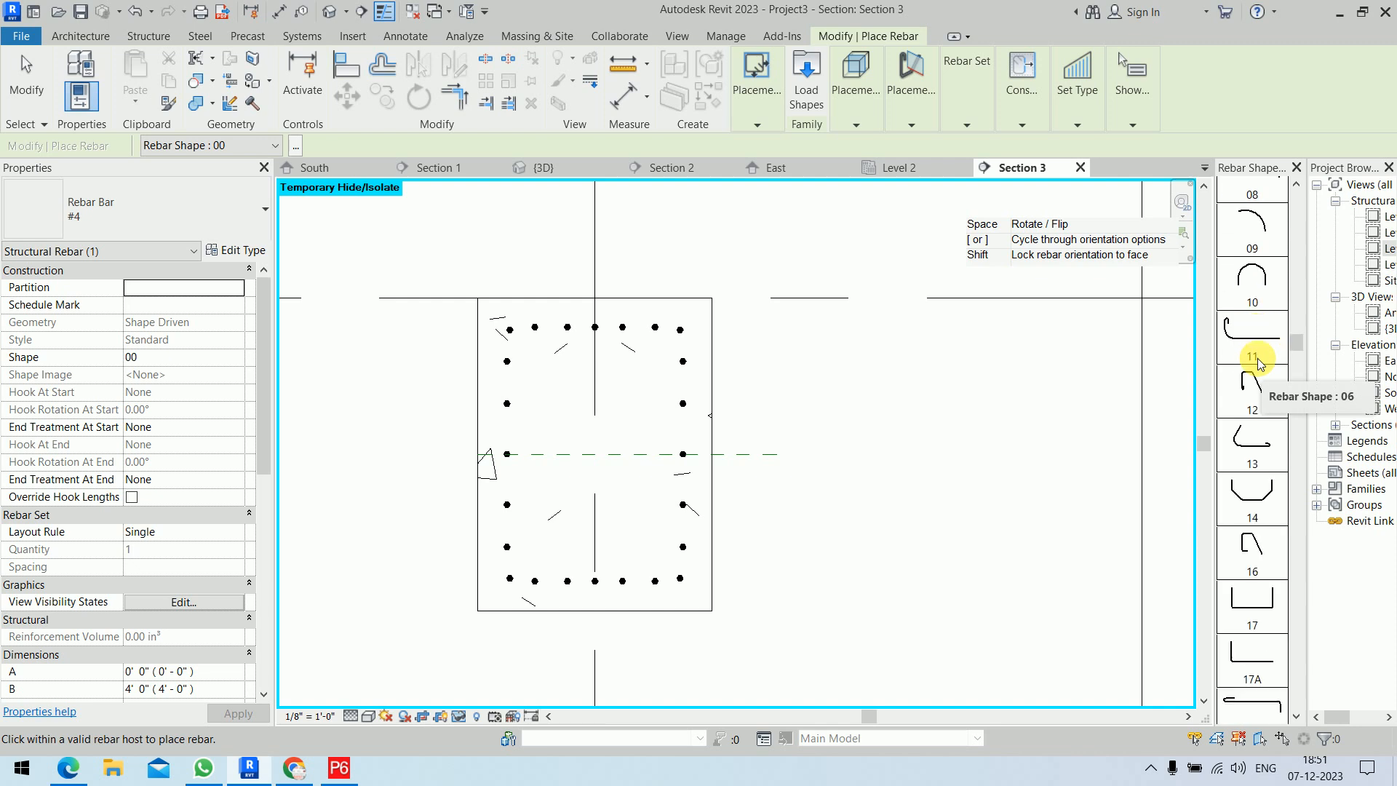
scroll(1260, 364, "down", 5)
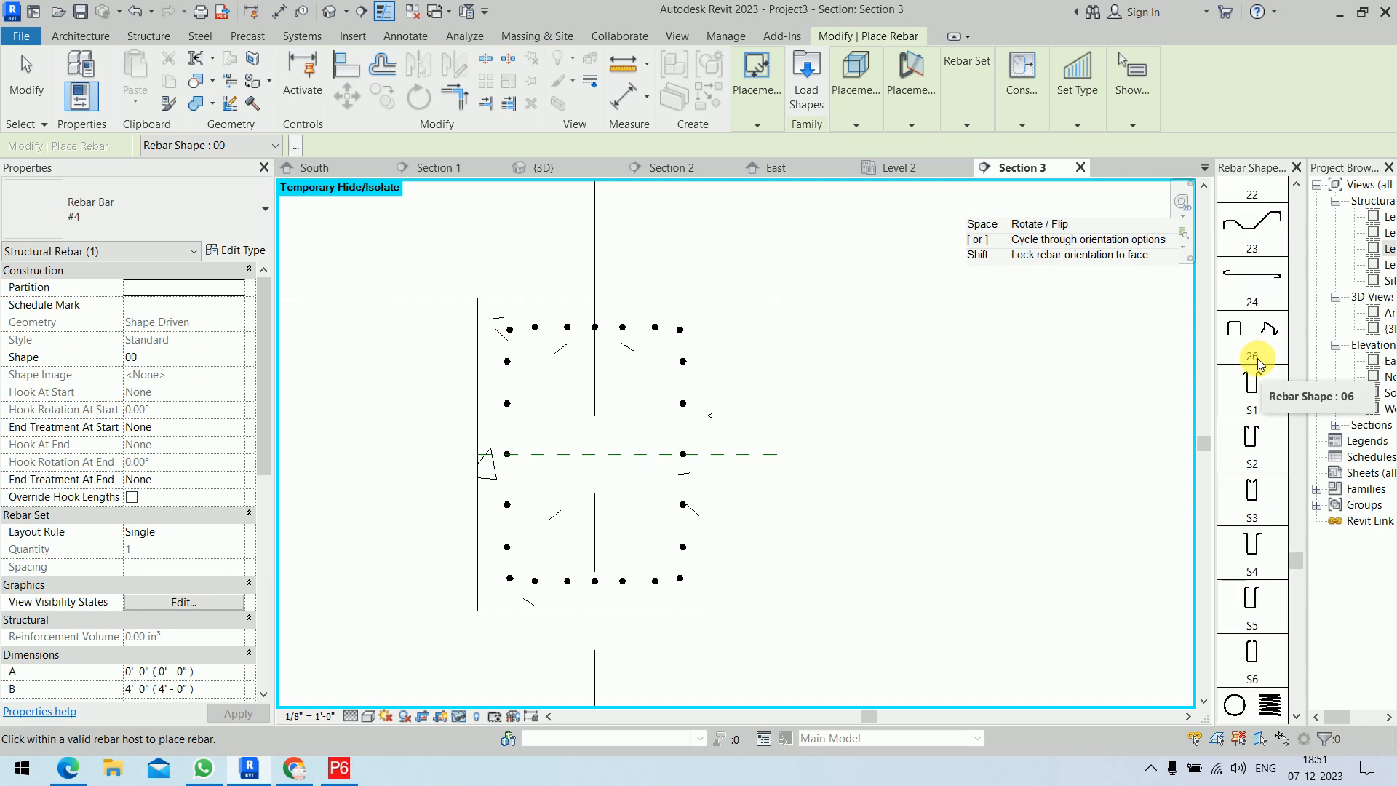
scroll(1258, 393, "down", 3)
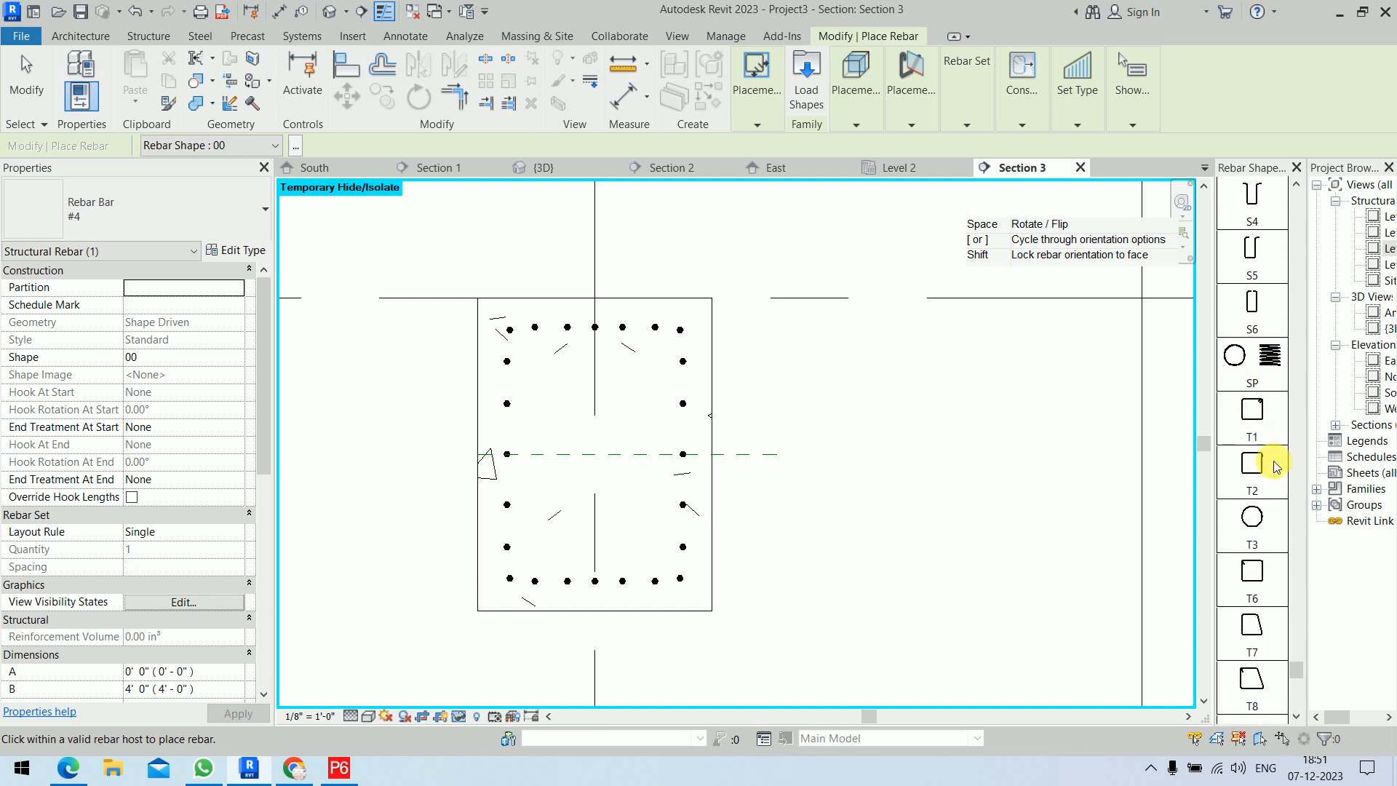
left_click(1265, 426)
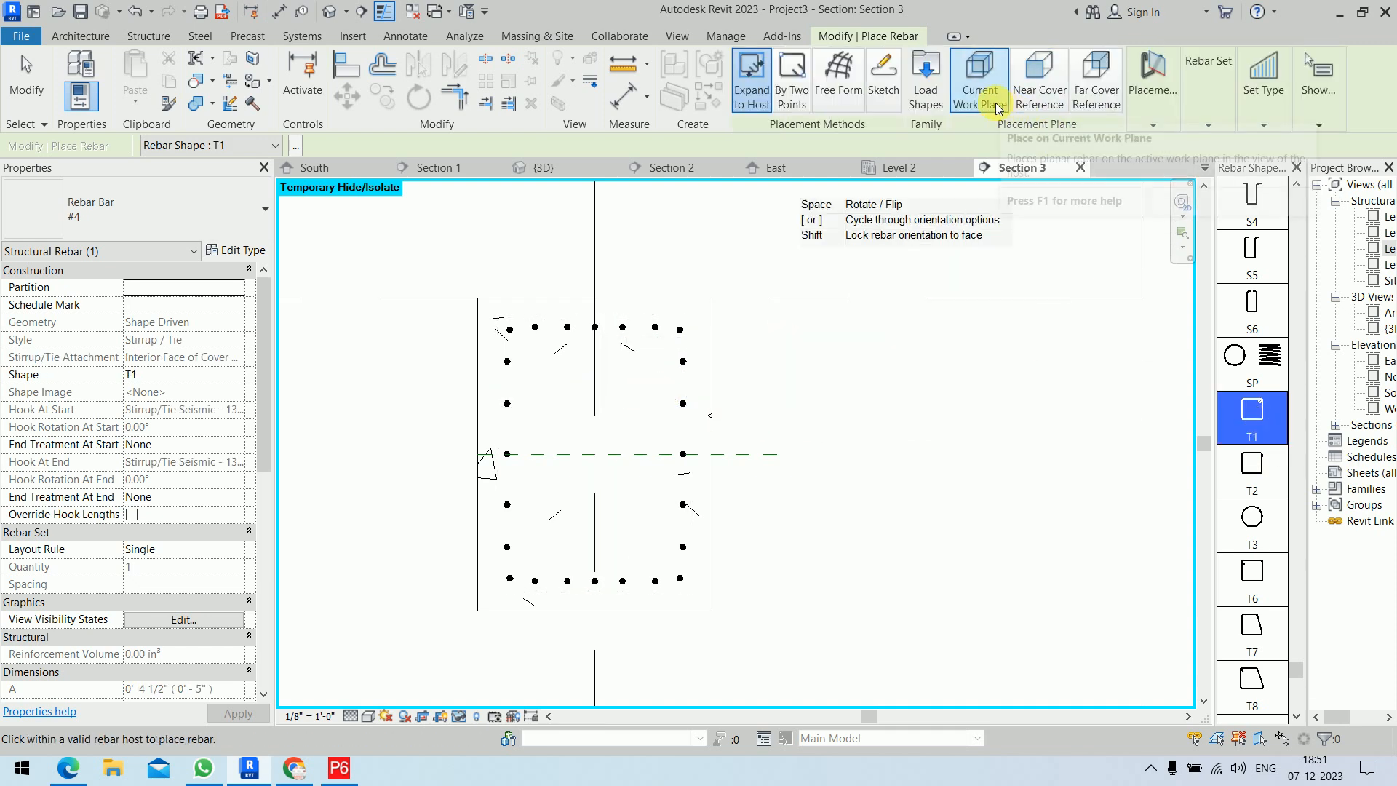
left_click(1153, 116)
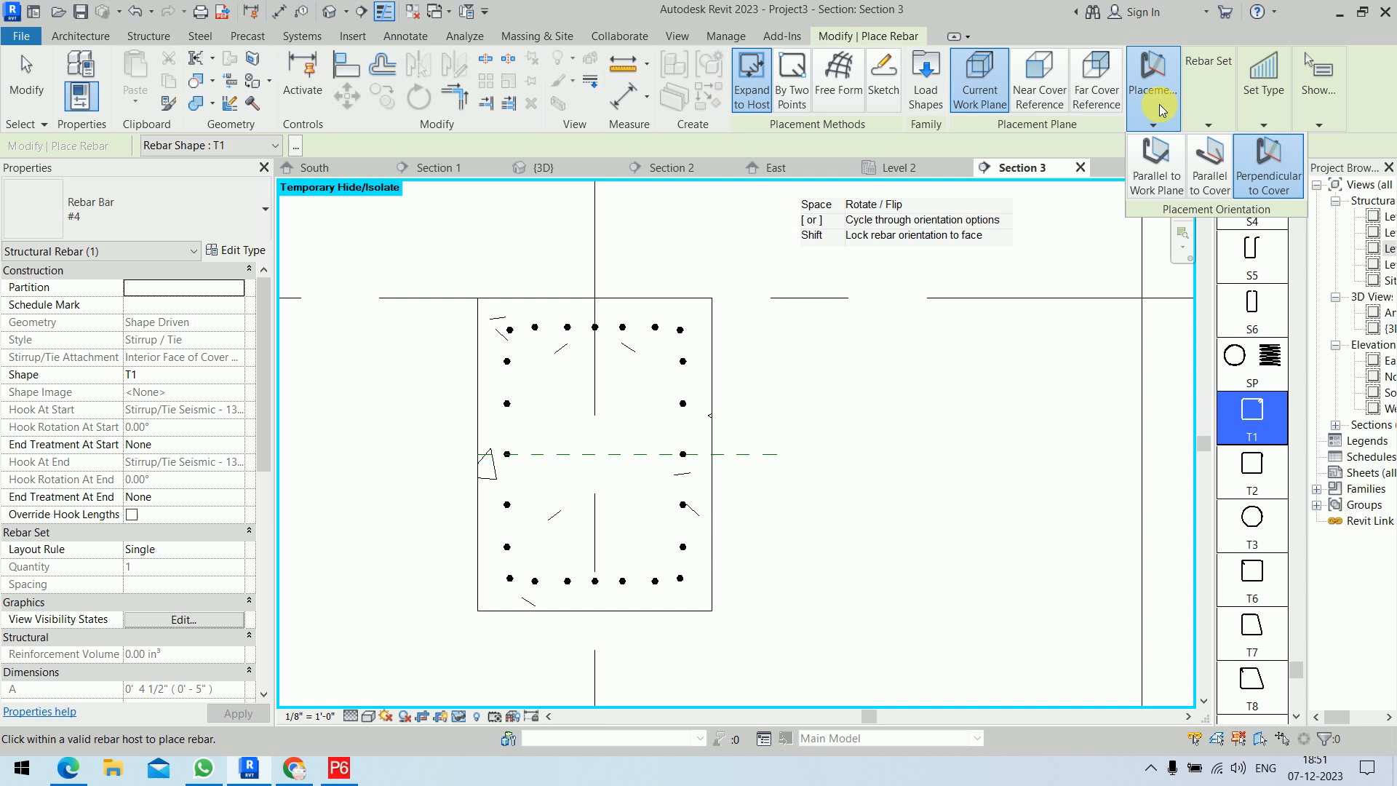
left_click(1163, 189)
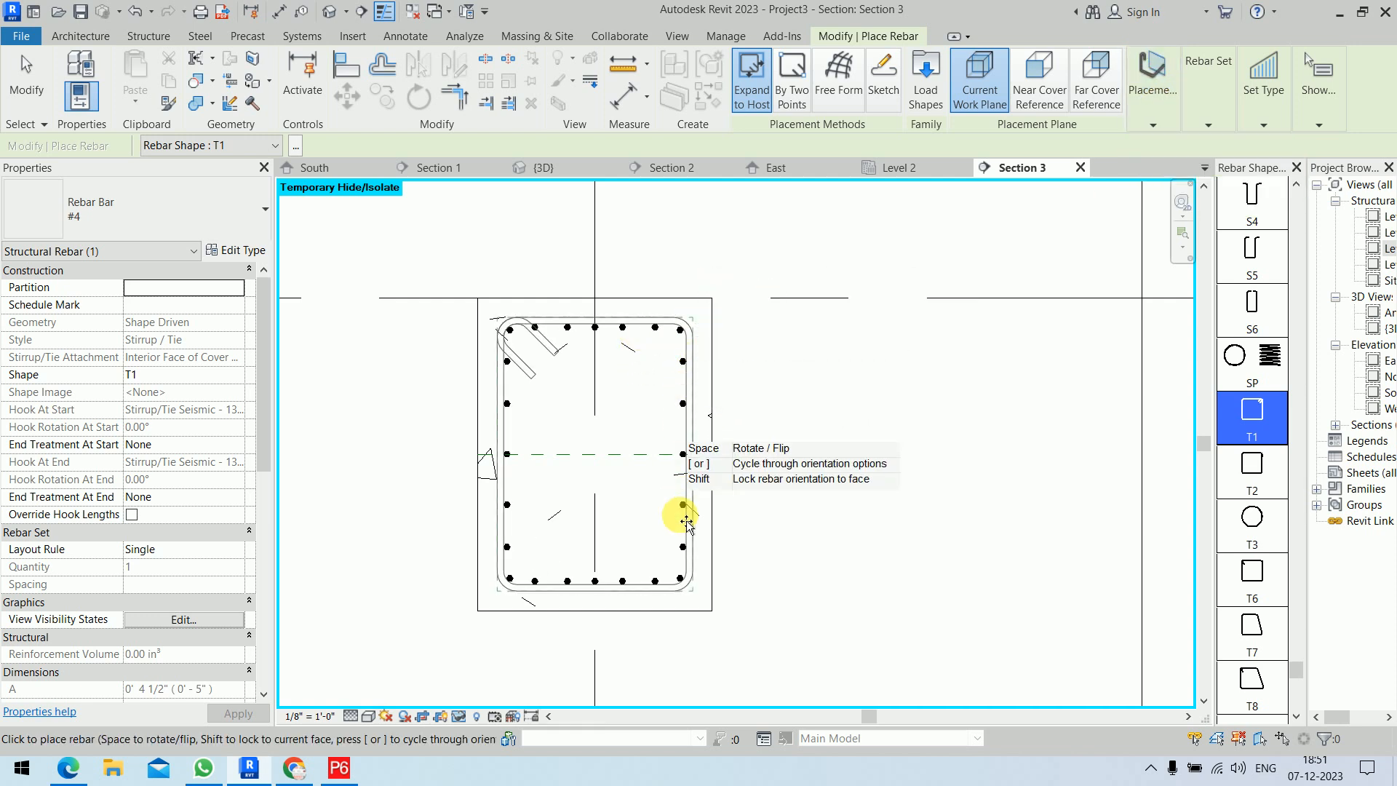
left_click(578, 571)
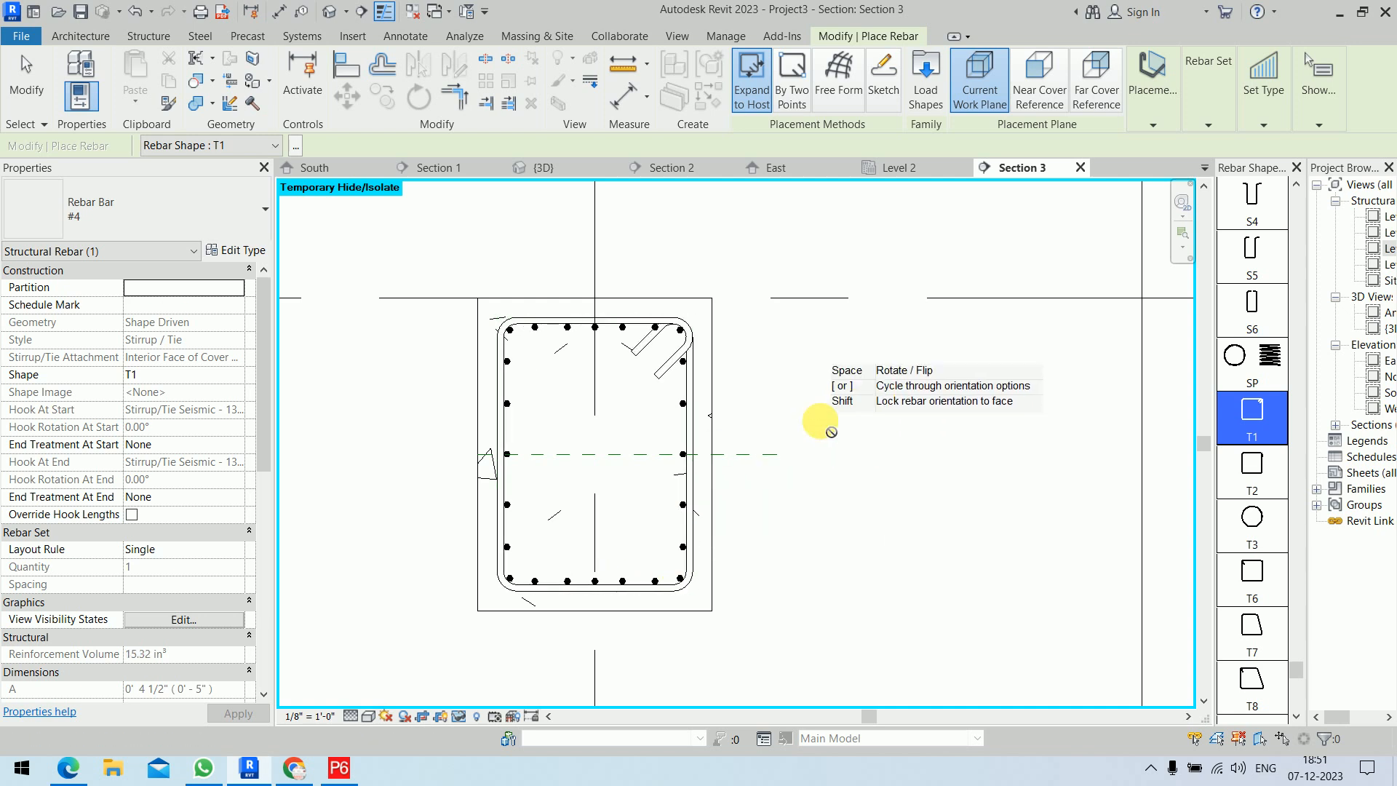
key("Escape")
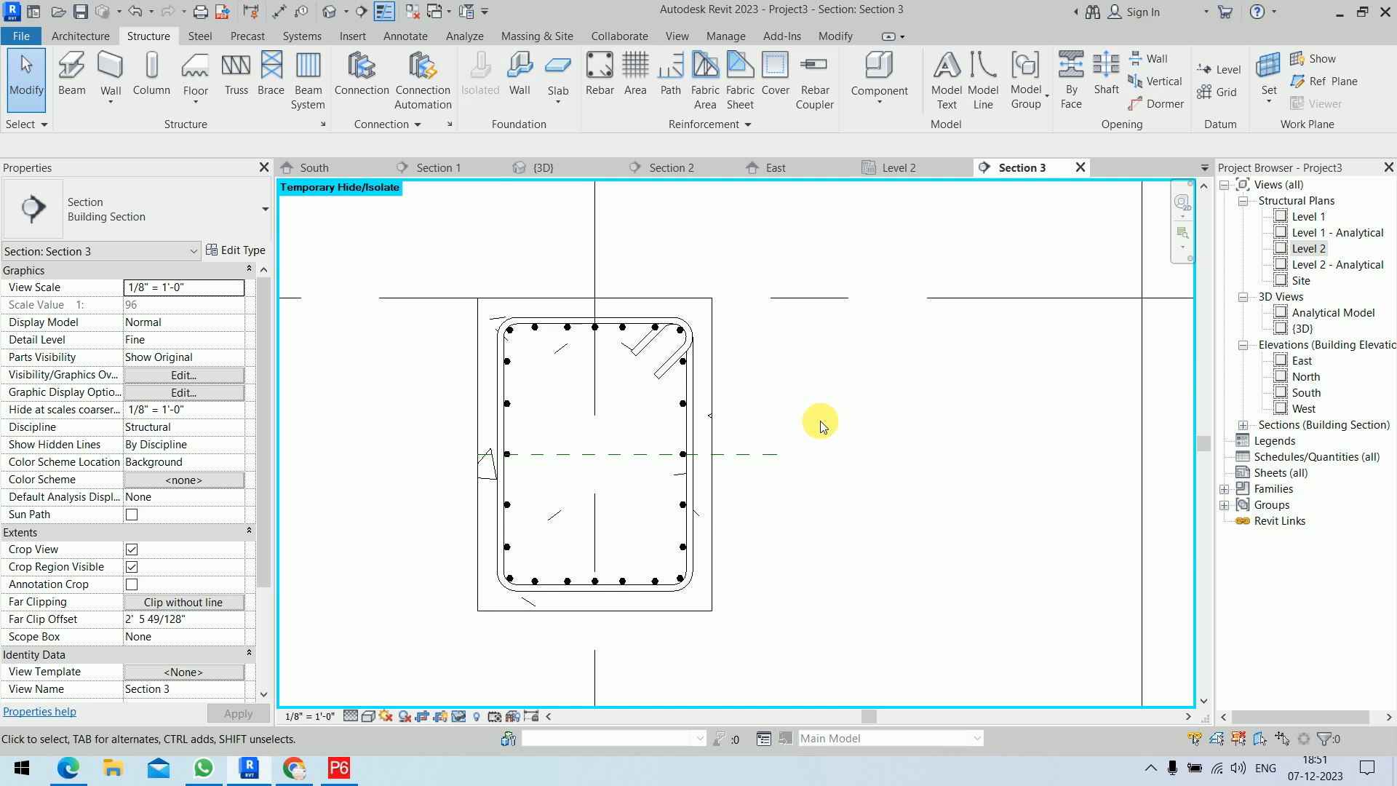
Try to scale the sketch lines of the newly placed beam tie
middle_click_drag(774, 374, 854, 374)
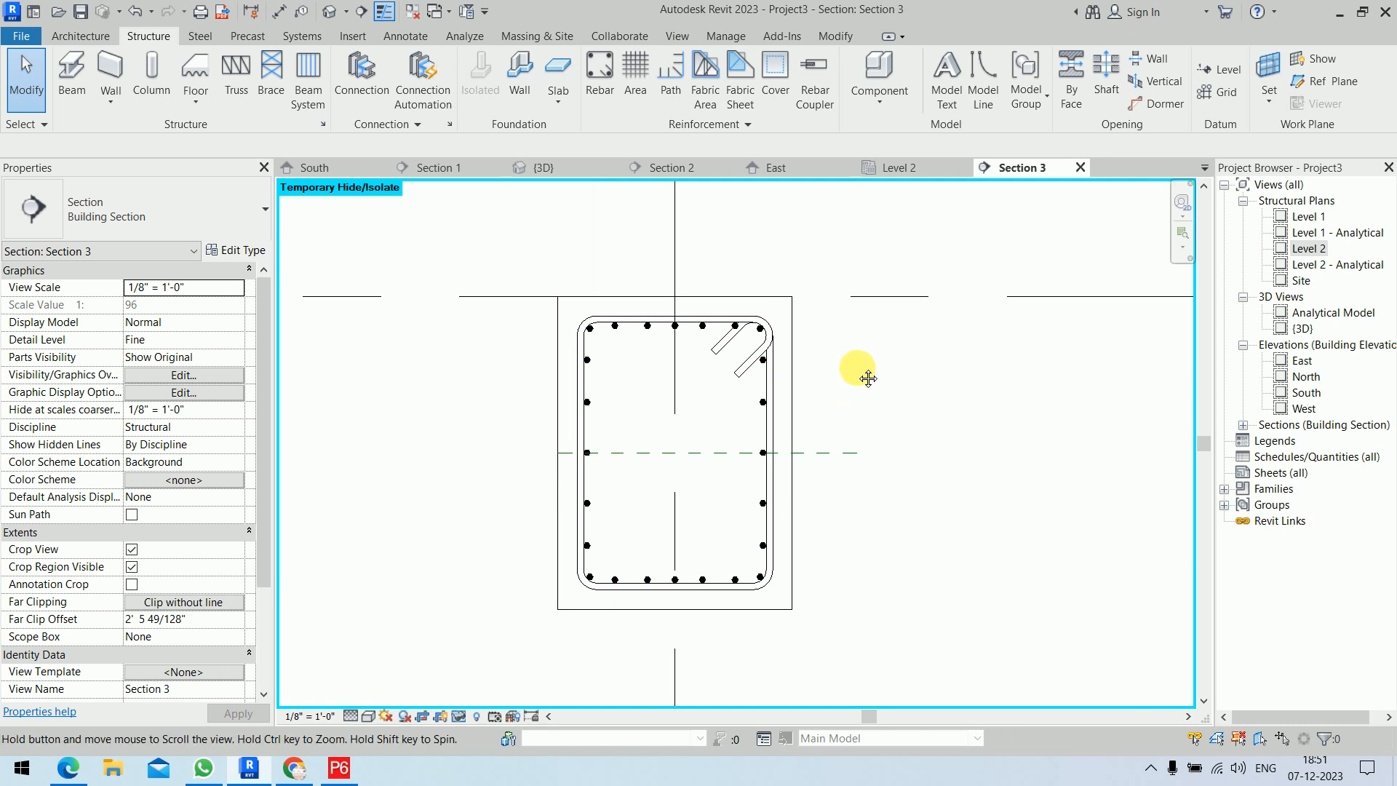
left_click(798, 373)
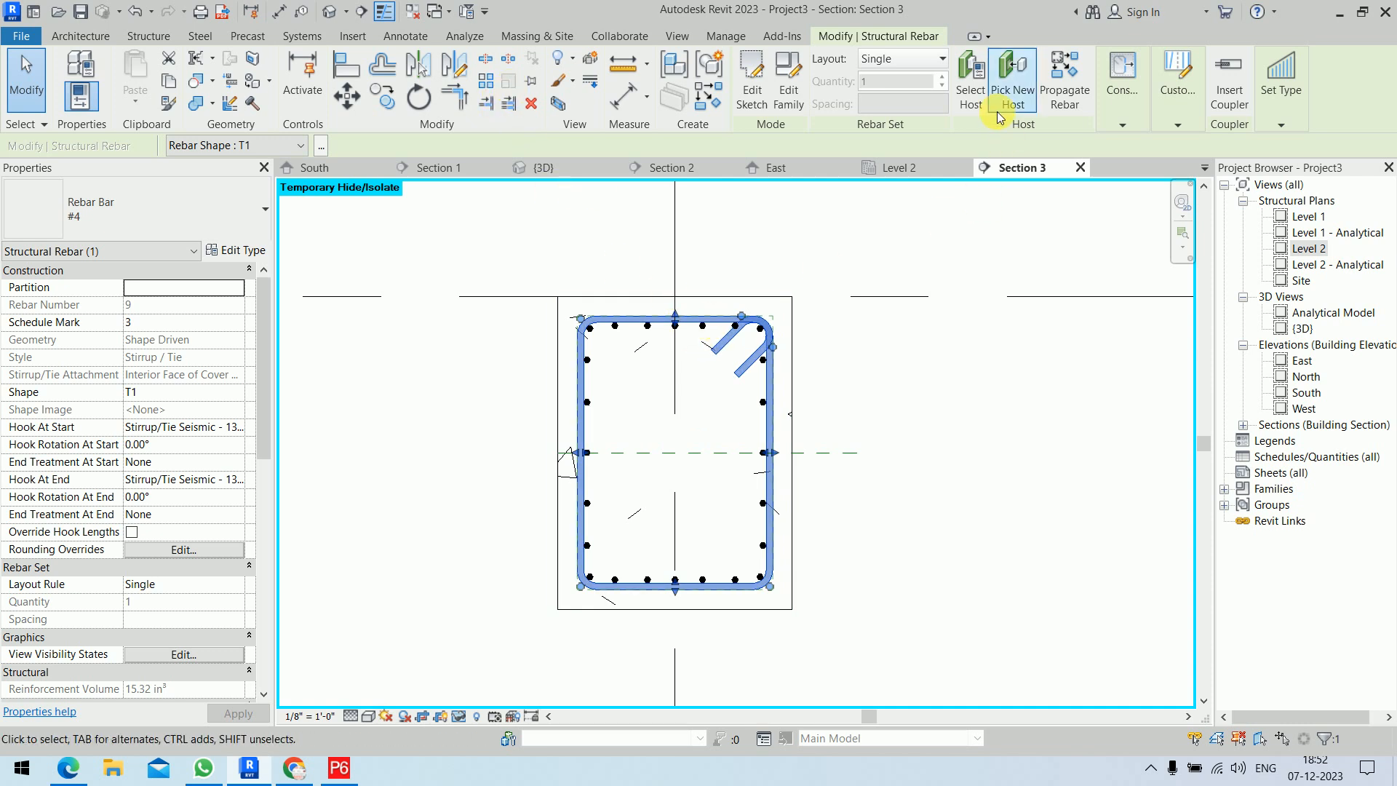
left_click(751, 80)
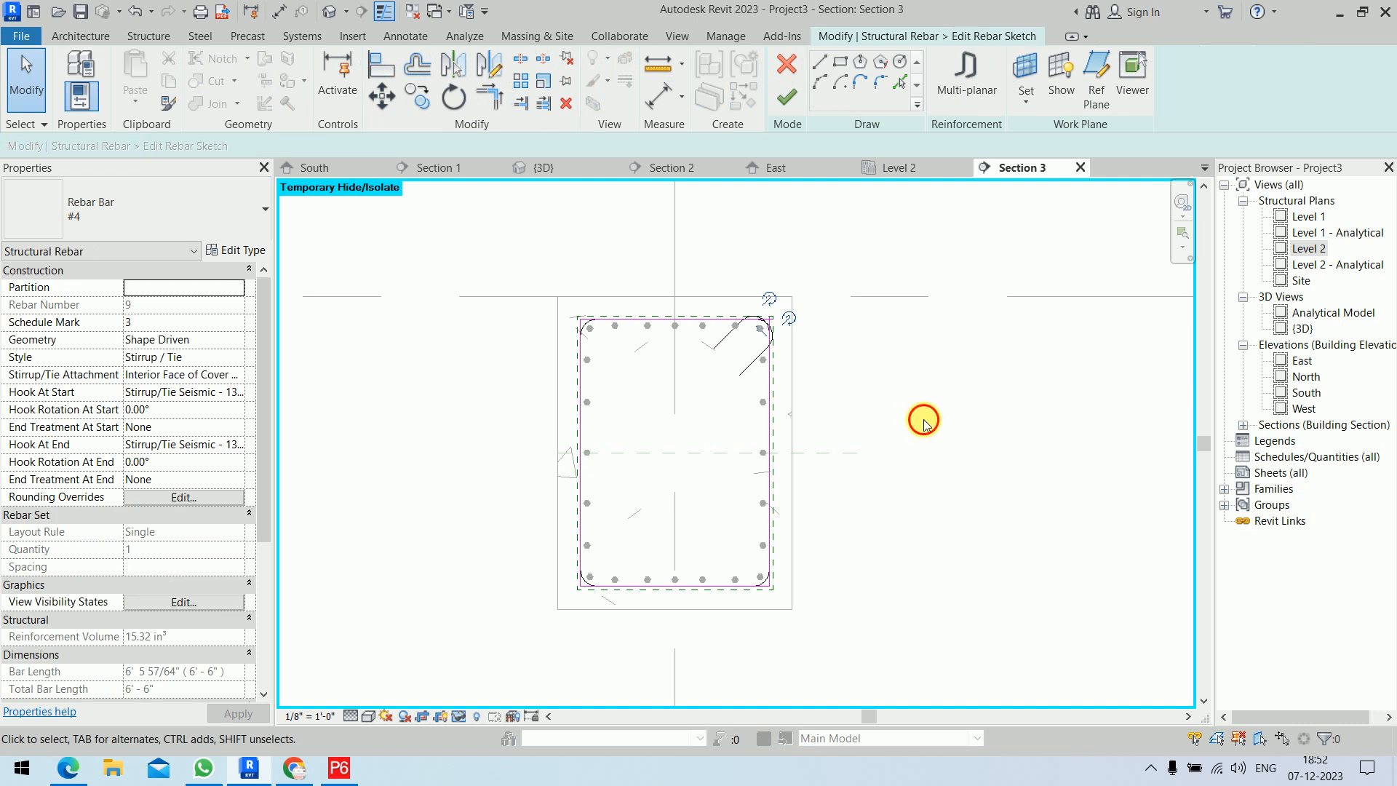
mouse_move(546, 267)
left_mouse_down()
mouse_move(836, 565)
mouse_move(819, 620)
left_mouse_up()
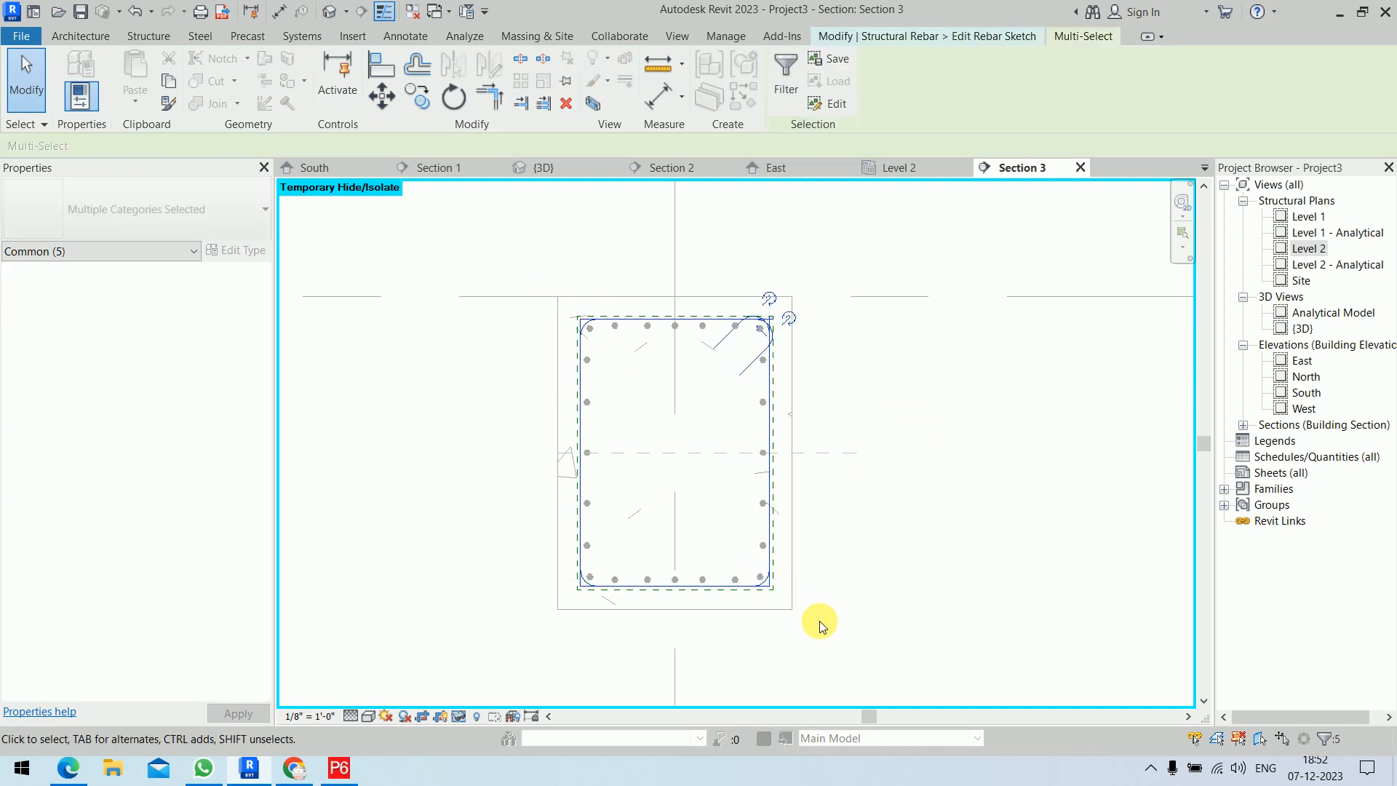
left_click(888, 464)
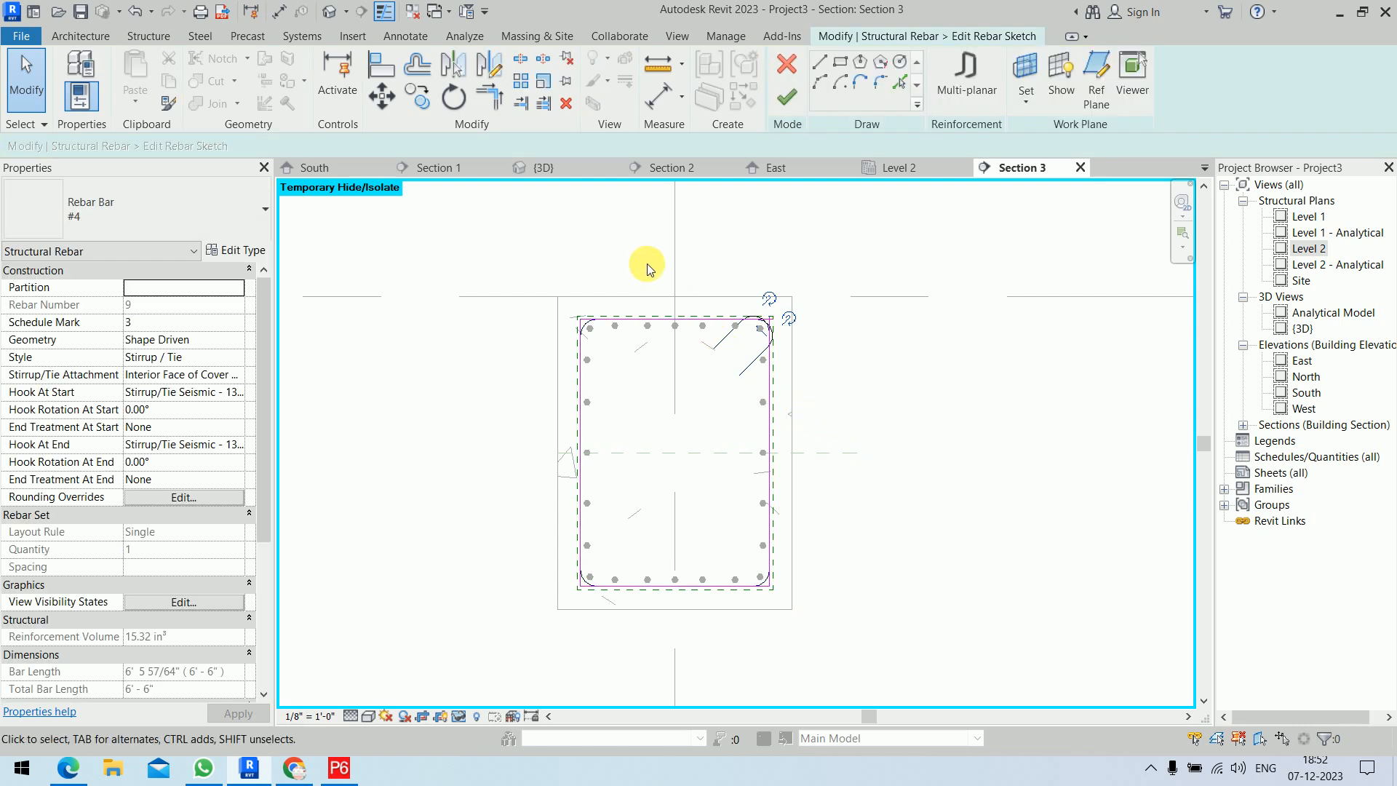
left_click(547, 81)
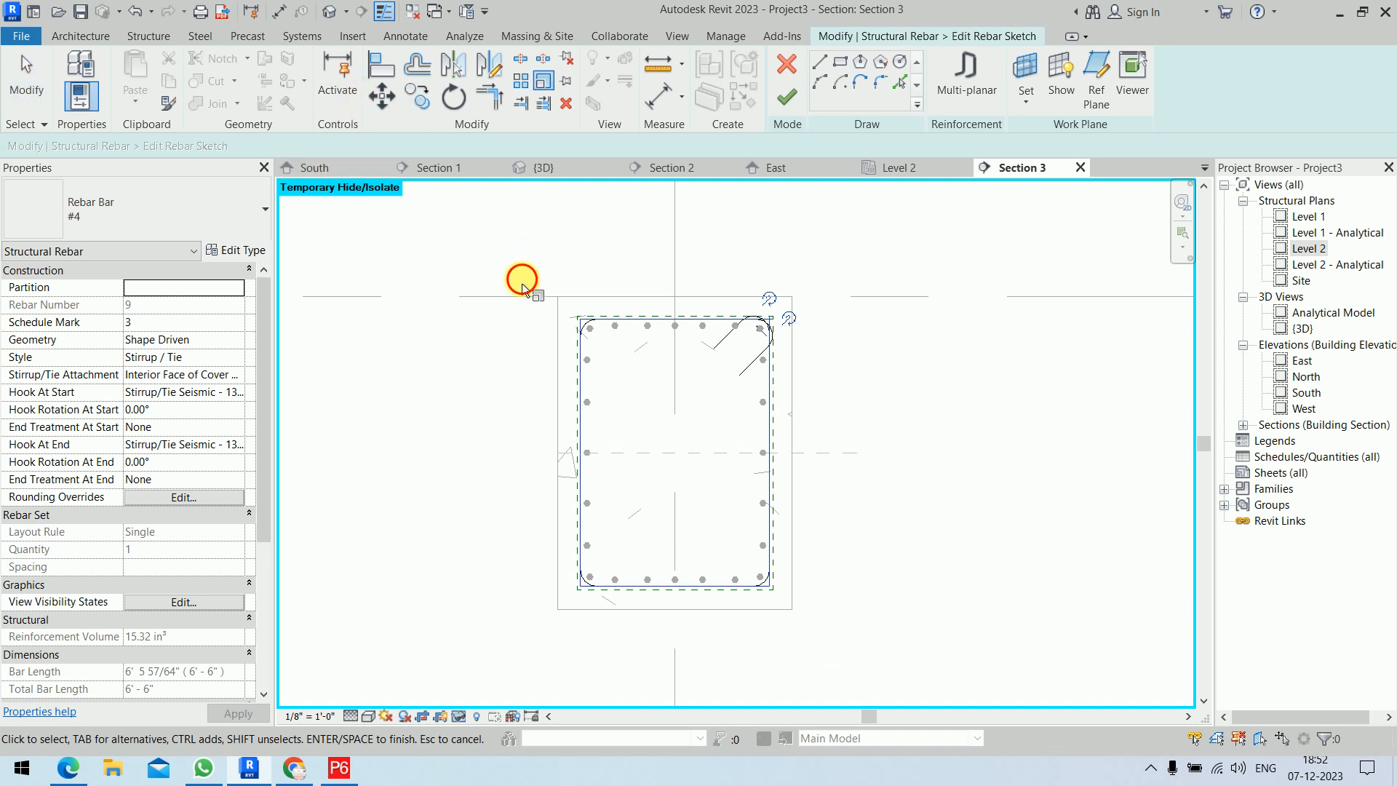
left_click_drag(523, 288, 845, 623)
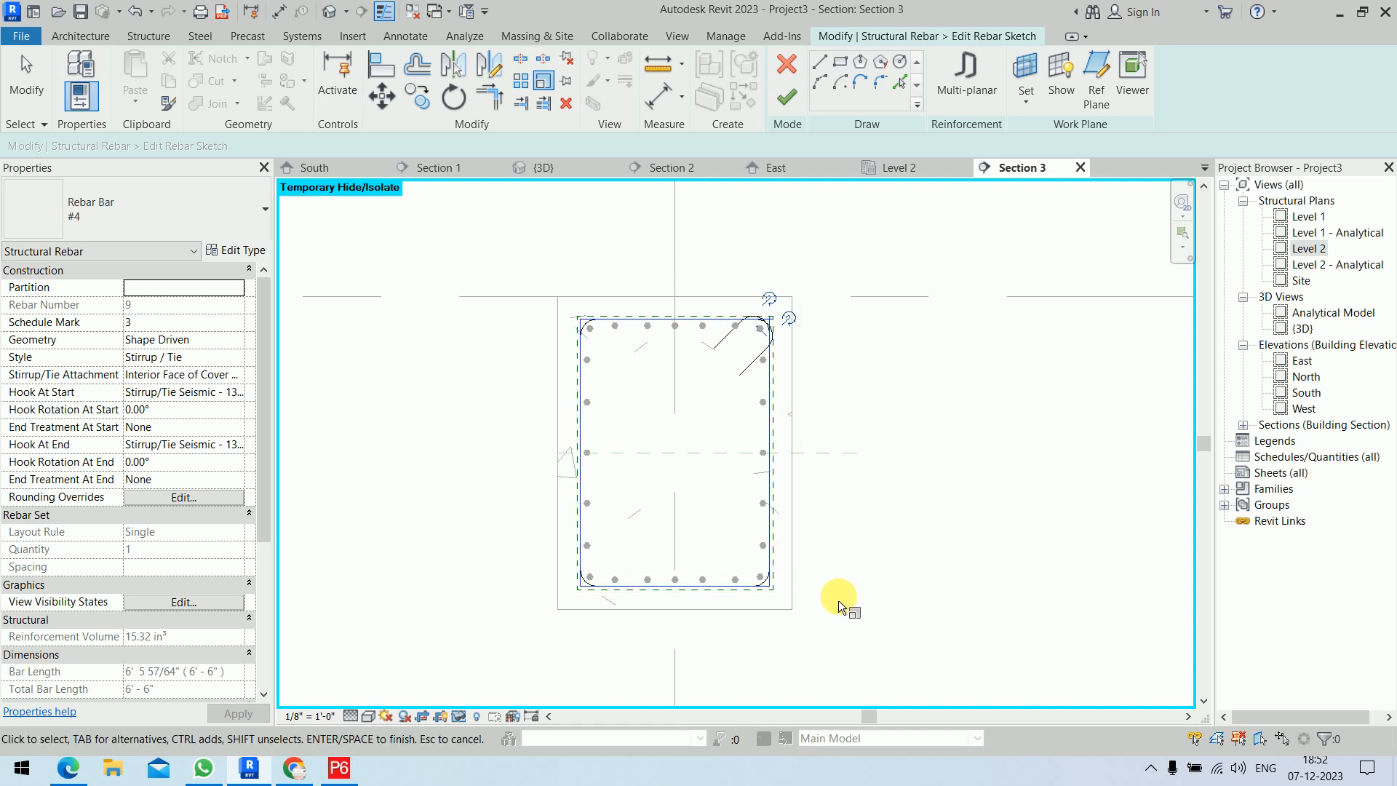
key("Escape")
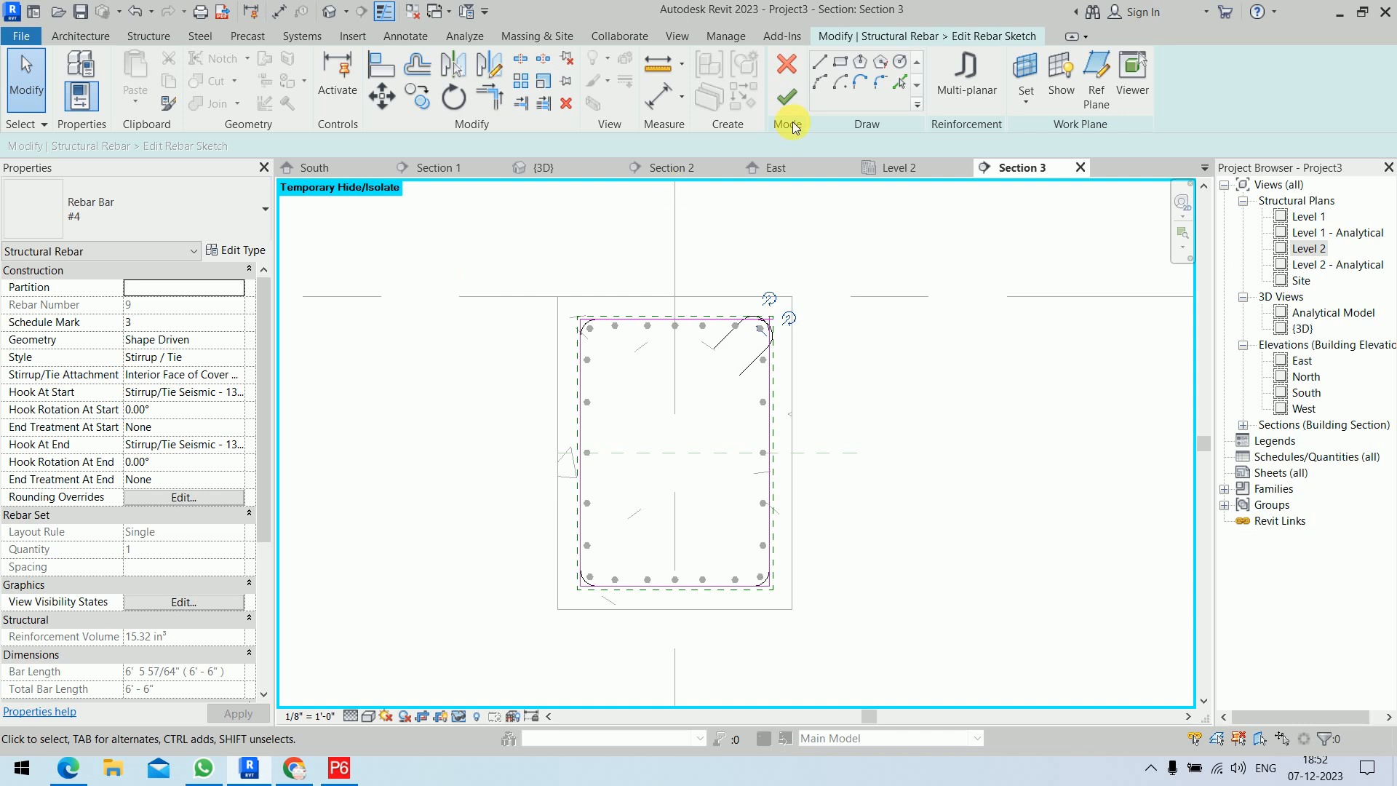
left_click(786, 97)
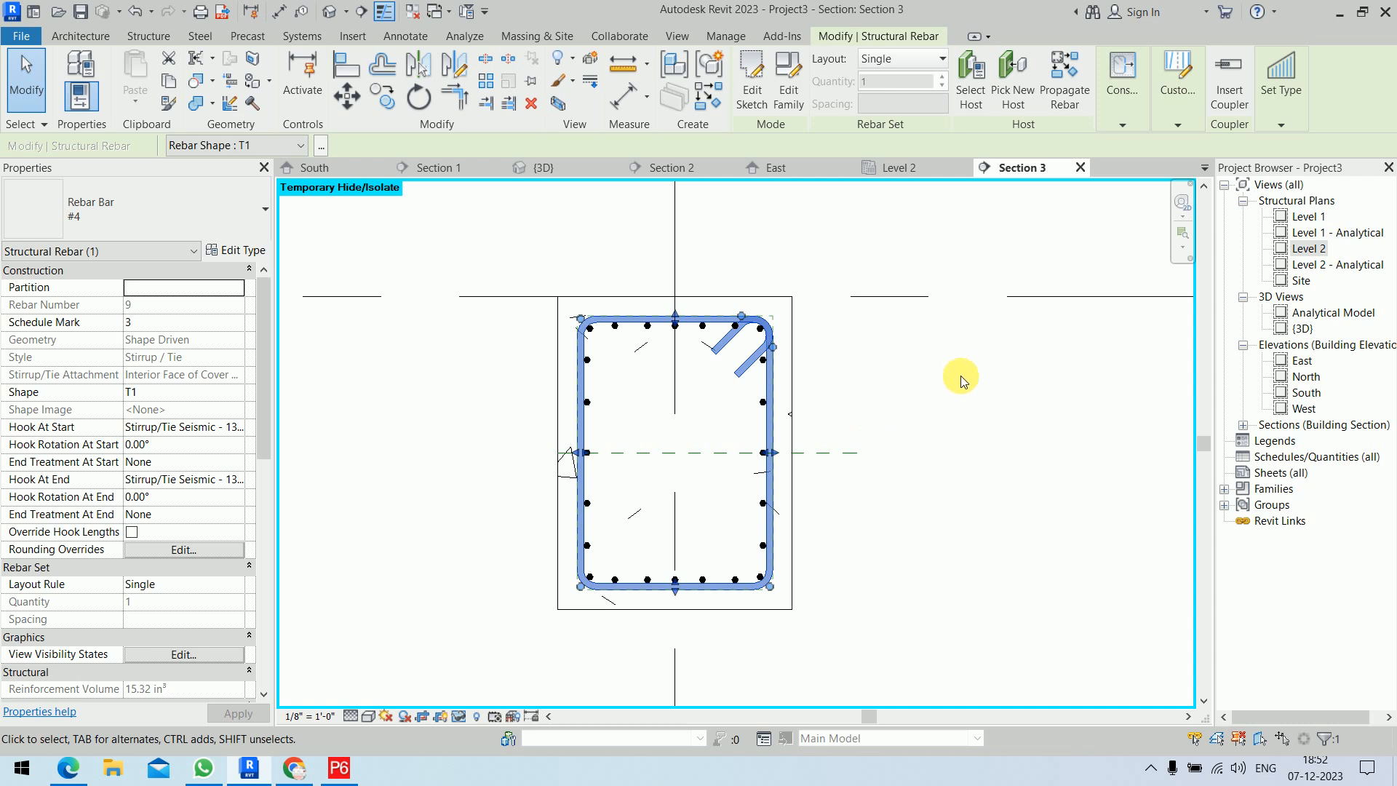
left_click(954, 353)
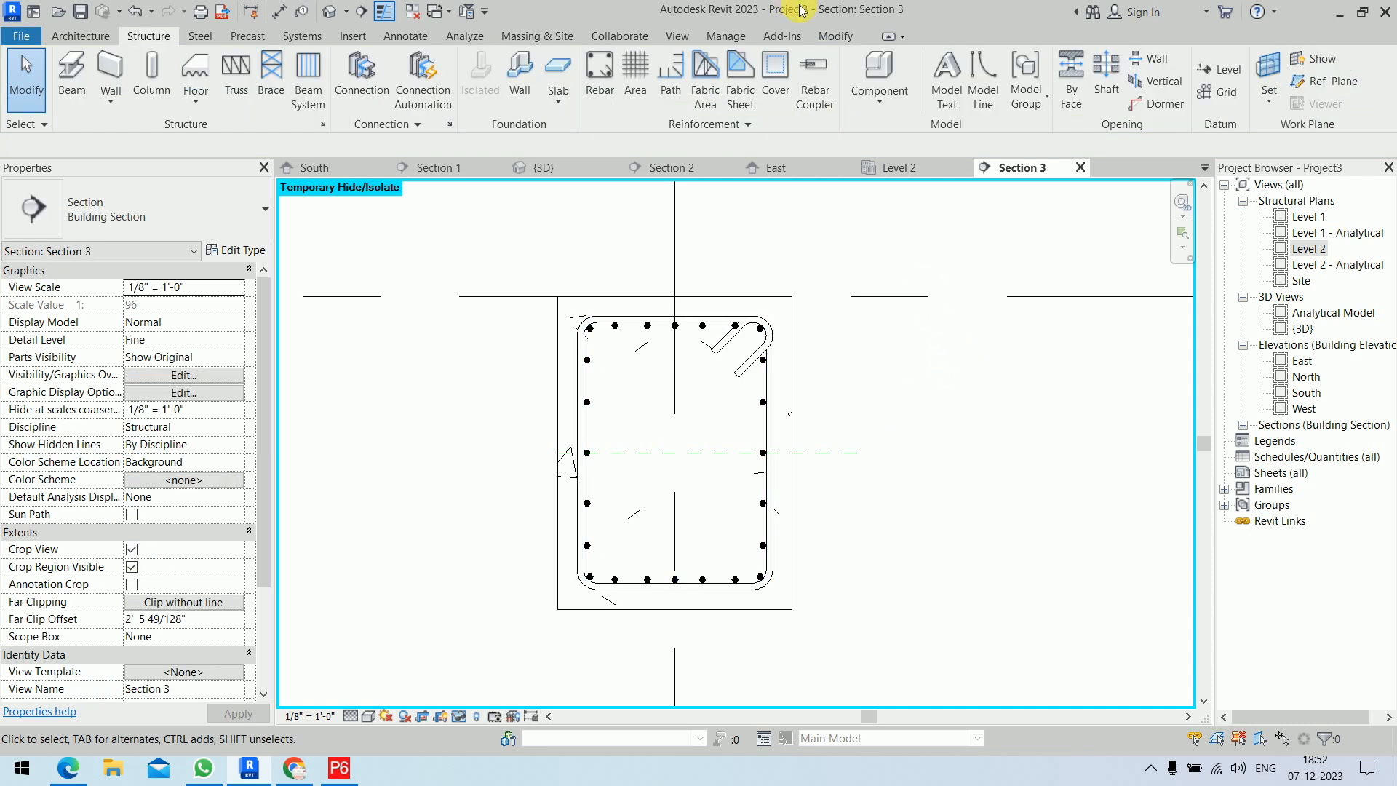
left_click(835, 36)
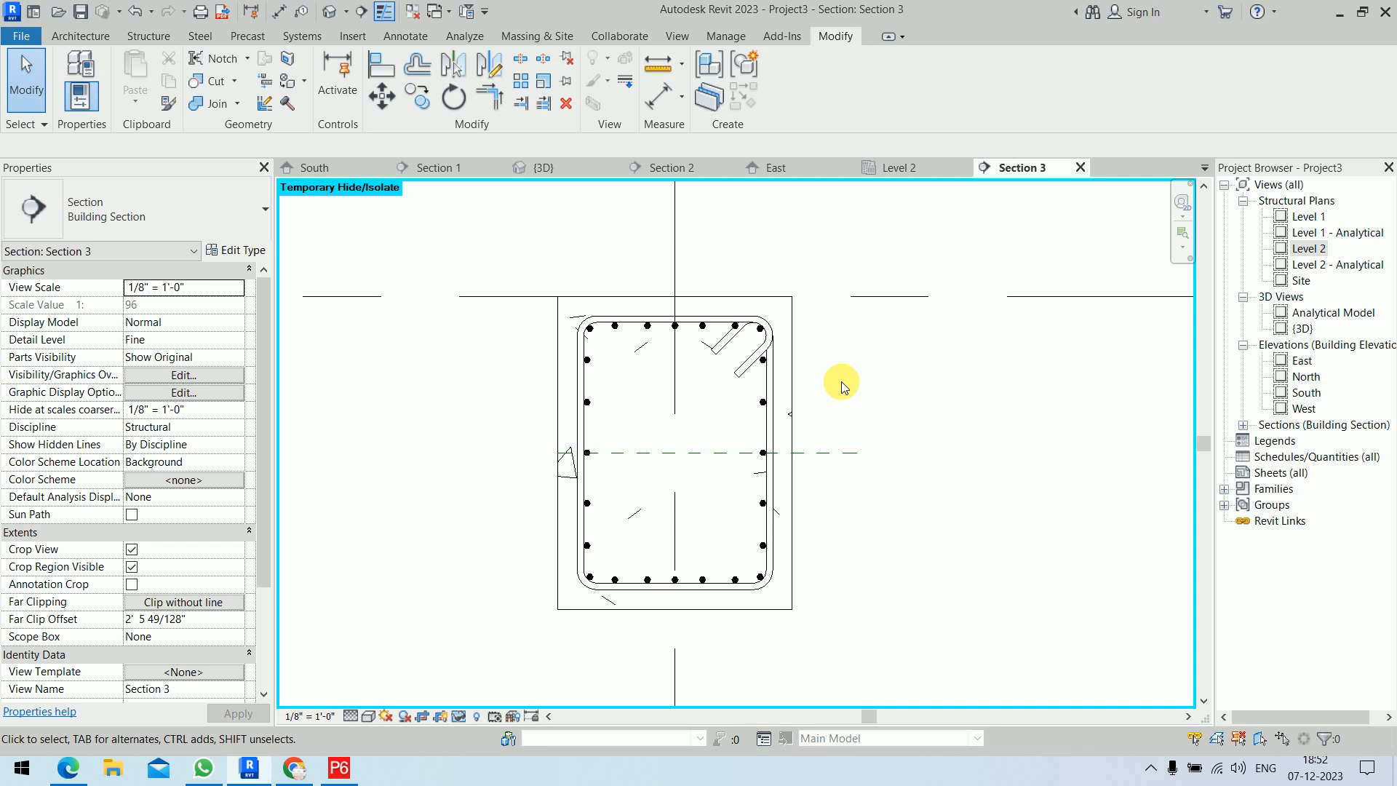
left_click(715, 320)
left_click(836, 418)
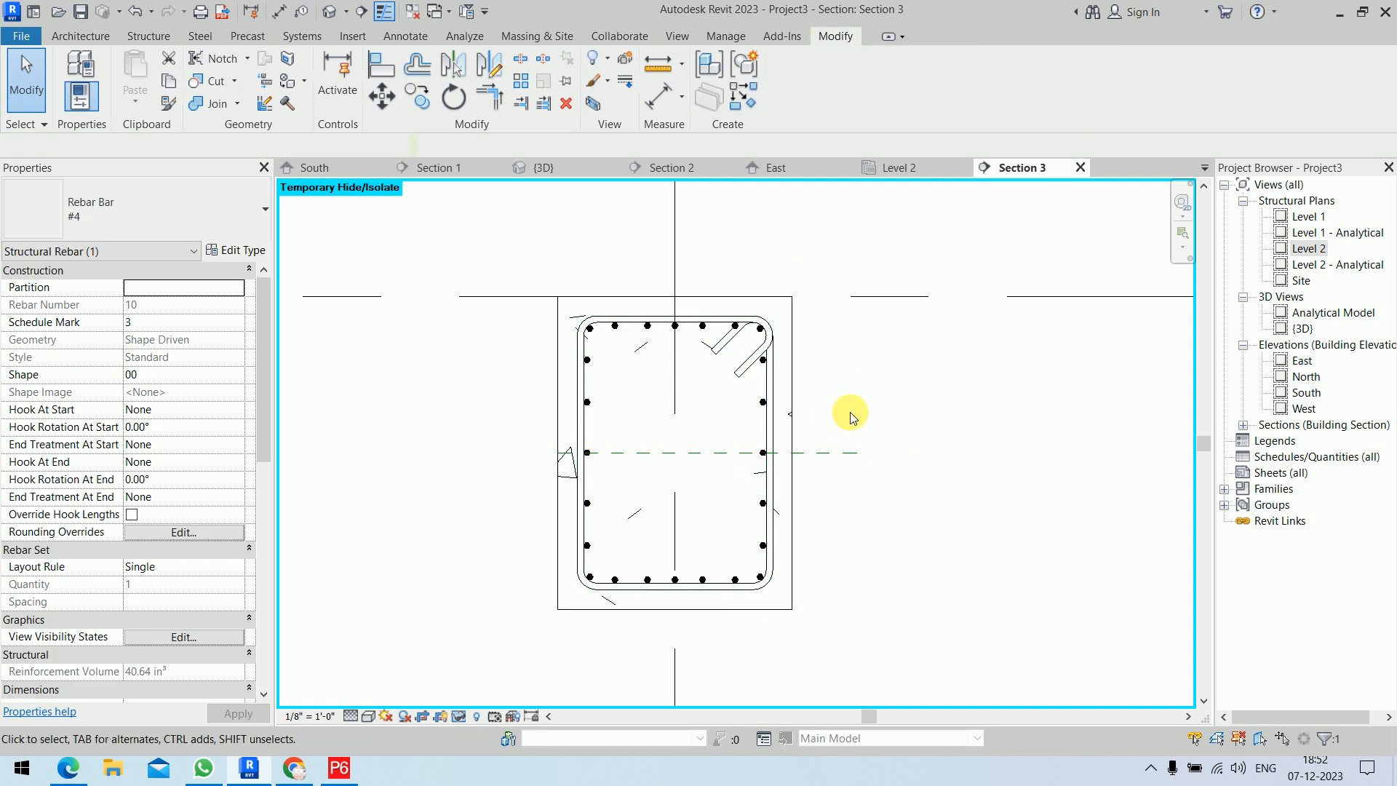
left_click(876, 433)
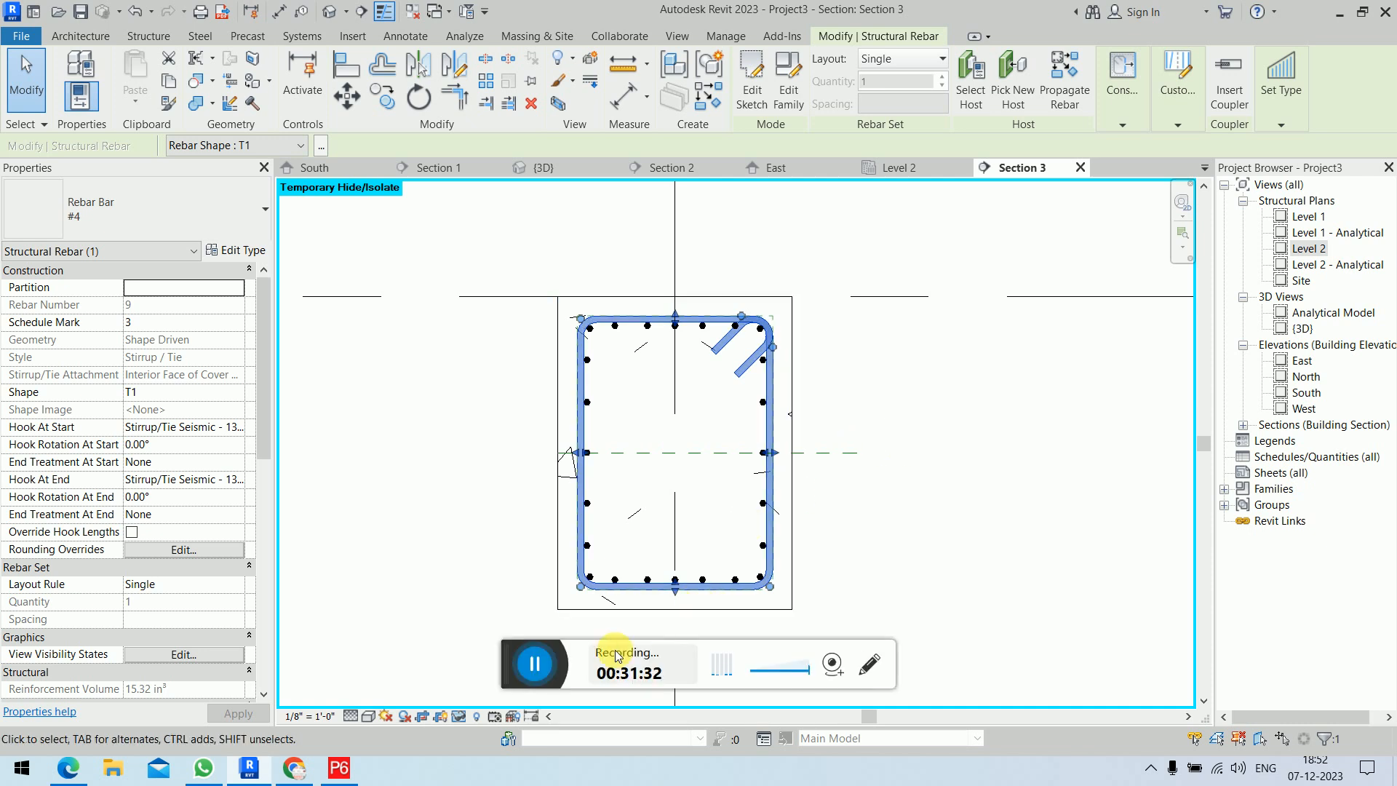
left_click(482, 661)
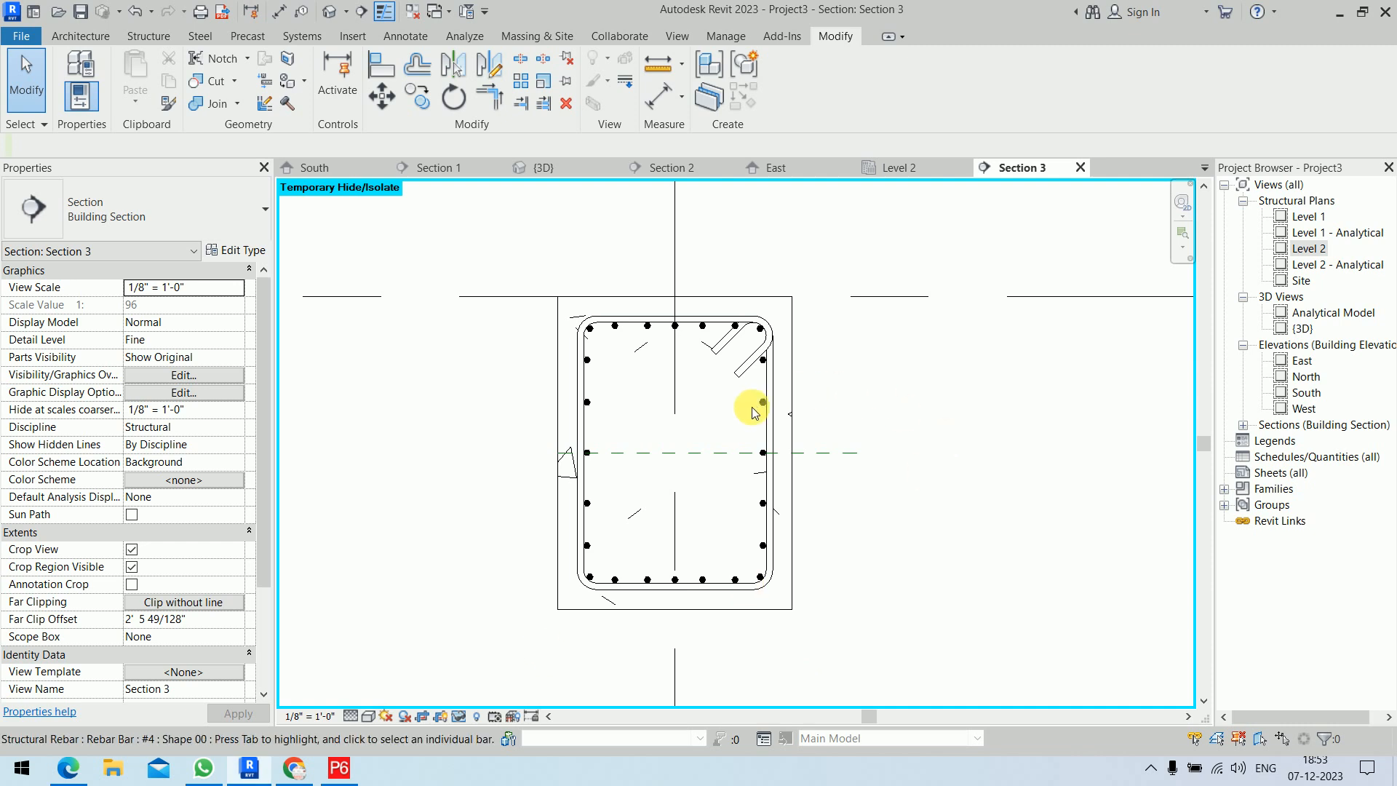
Edit the new tie's sketch and scale its four legs numerically to about half size around the beam's center
scroll(751, 399, "up", 2)
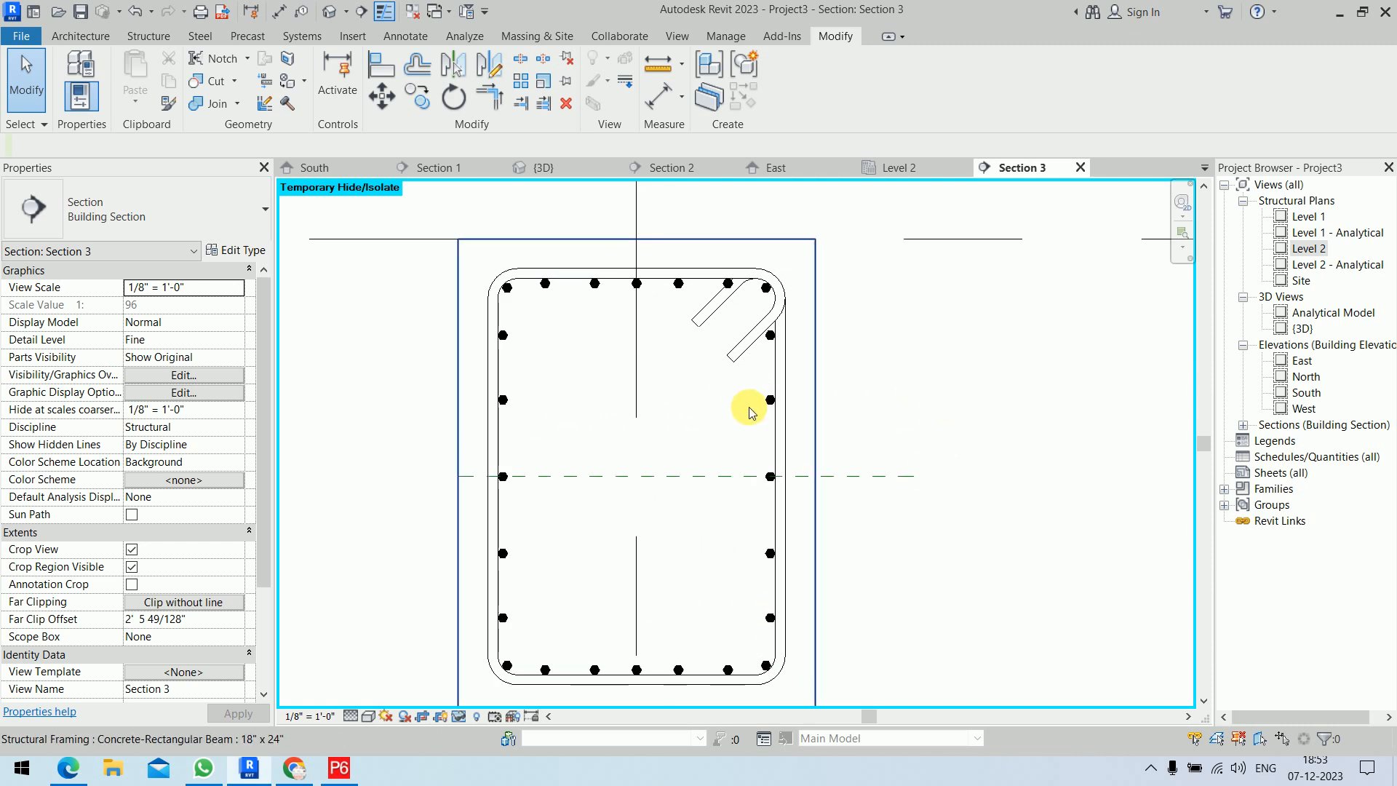
left_click(739, 360)
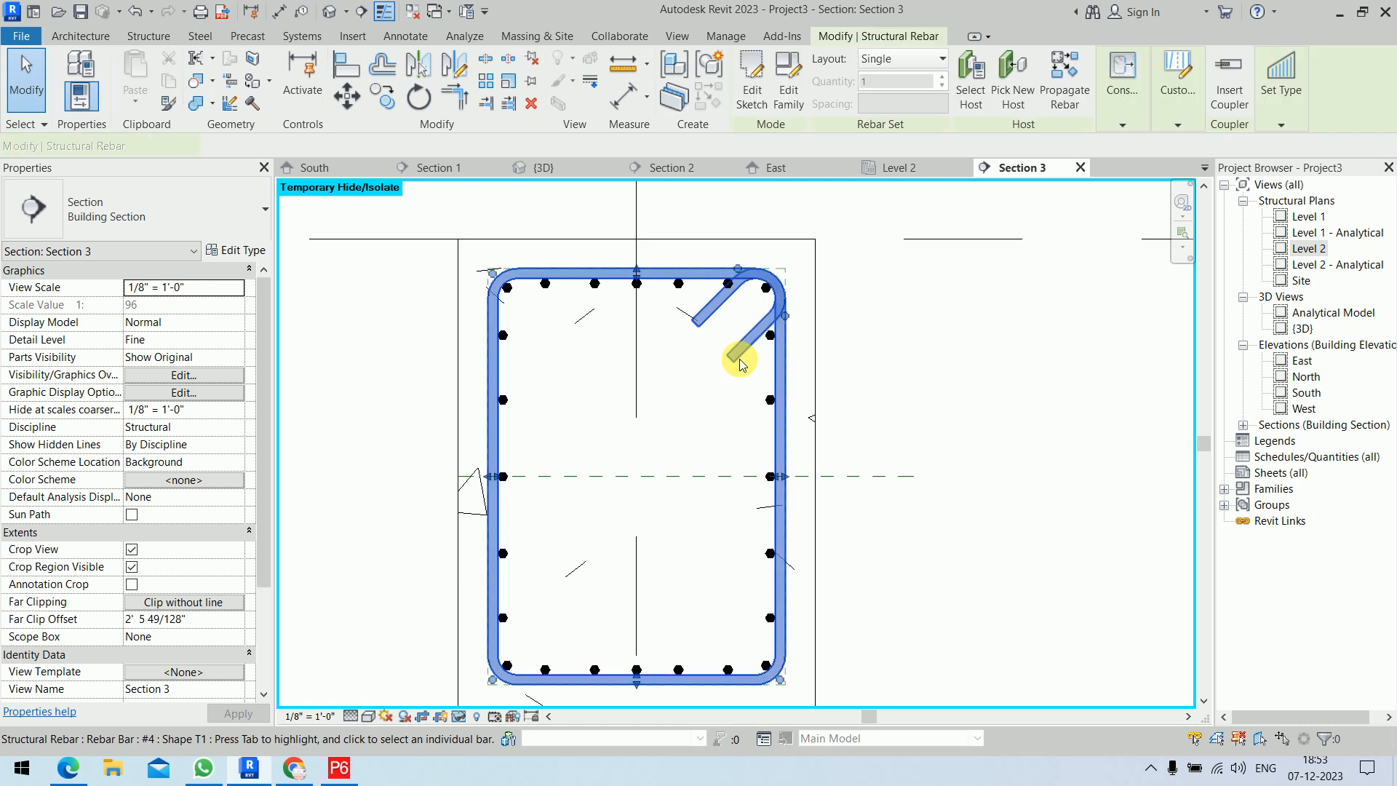
double_click(740, 359)
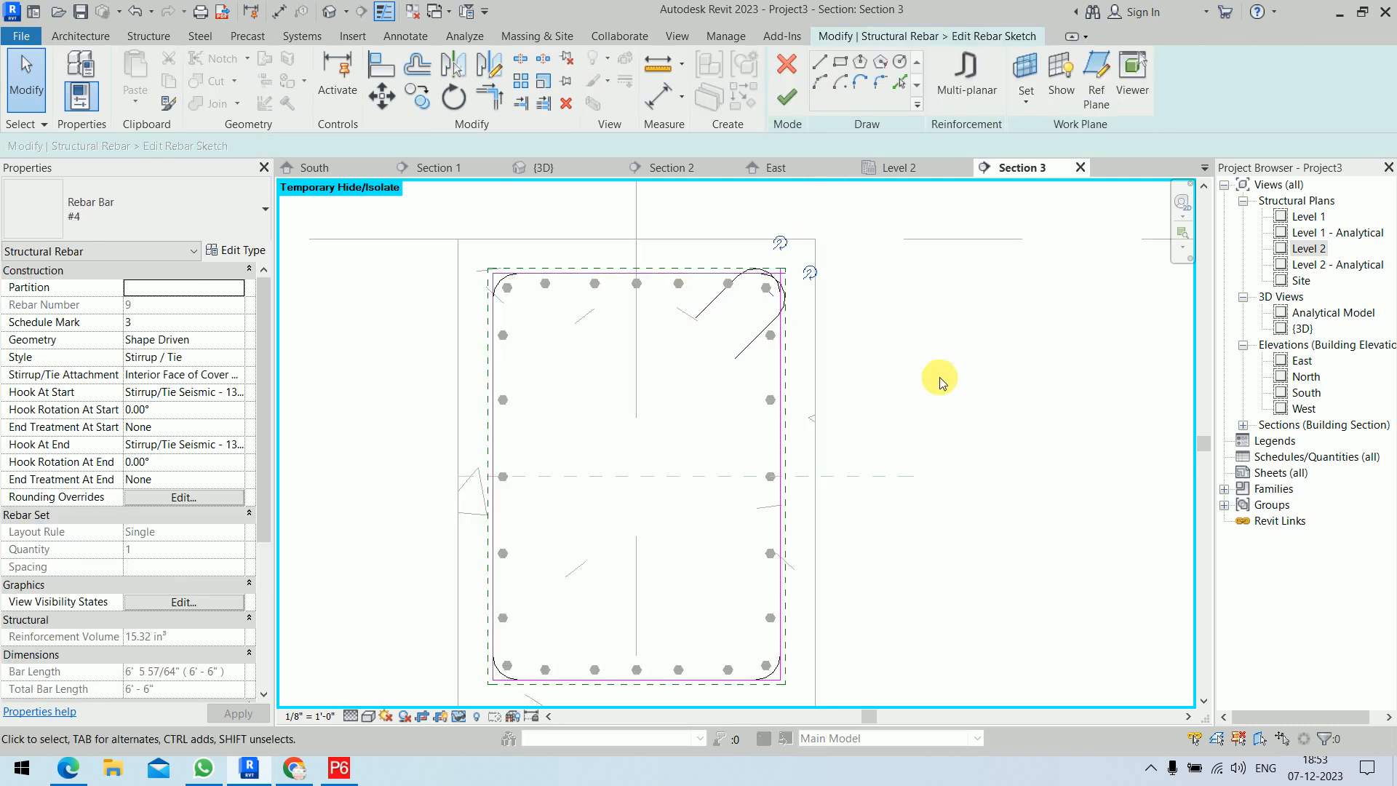
left_click(715, 273)
left_click(493, 373, "ctrl")
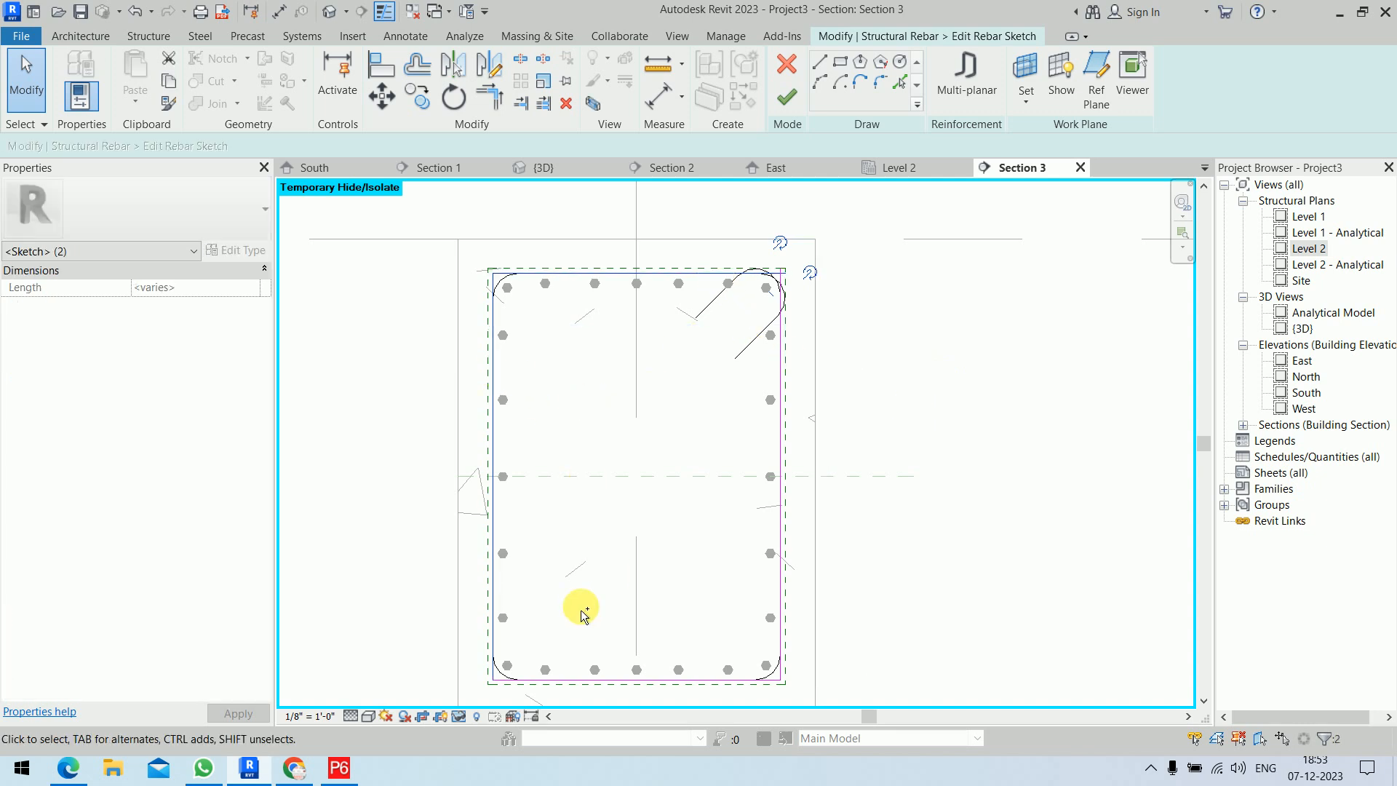
left_click(566, 681, "ctrl")
left_click(782, 523, "ctrl")
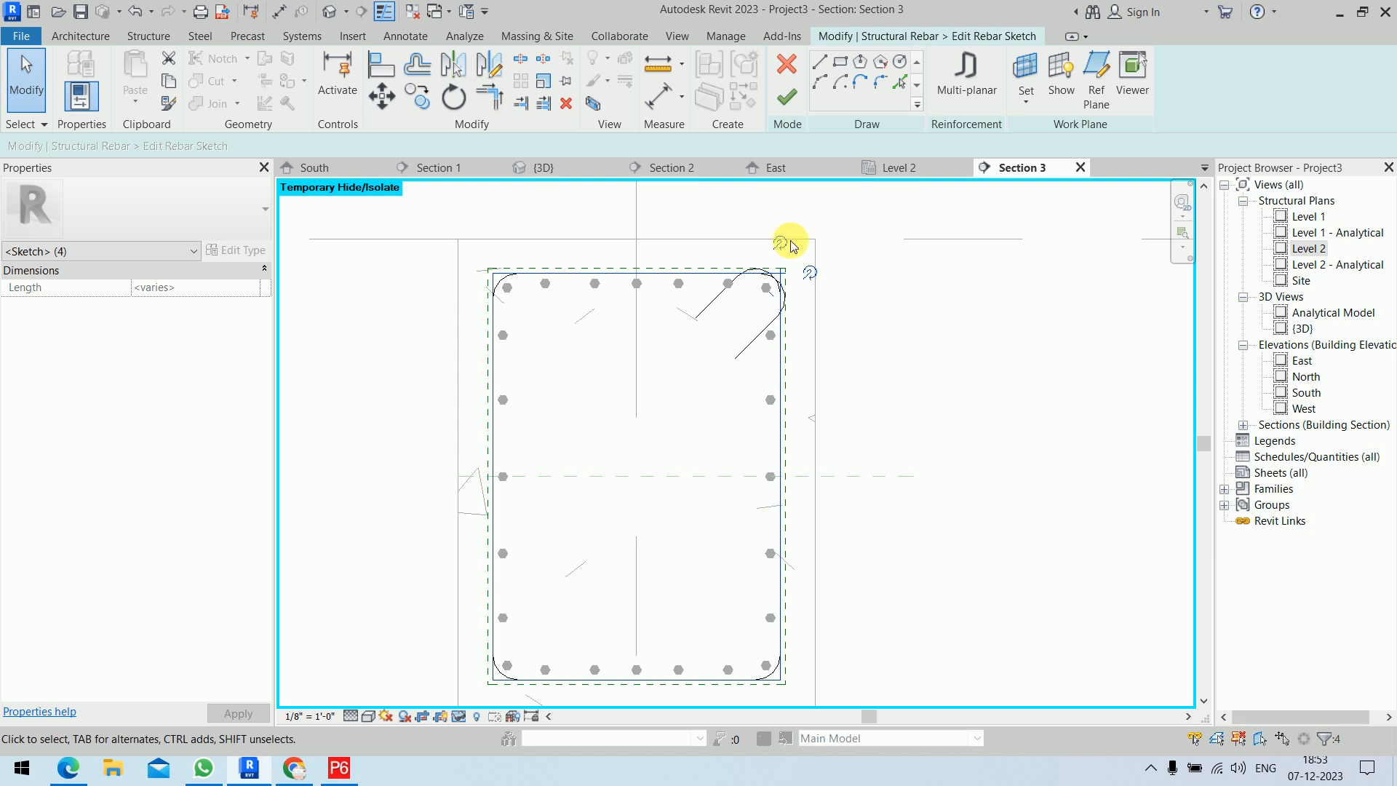
left_click(542, 82)
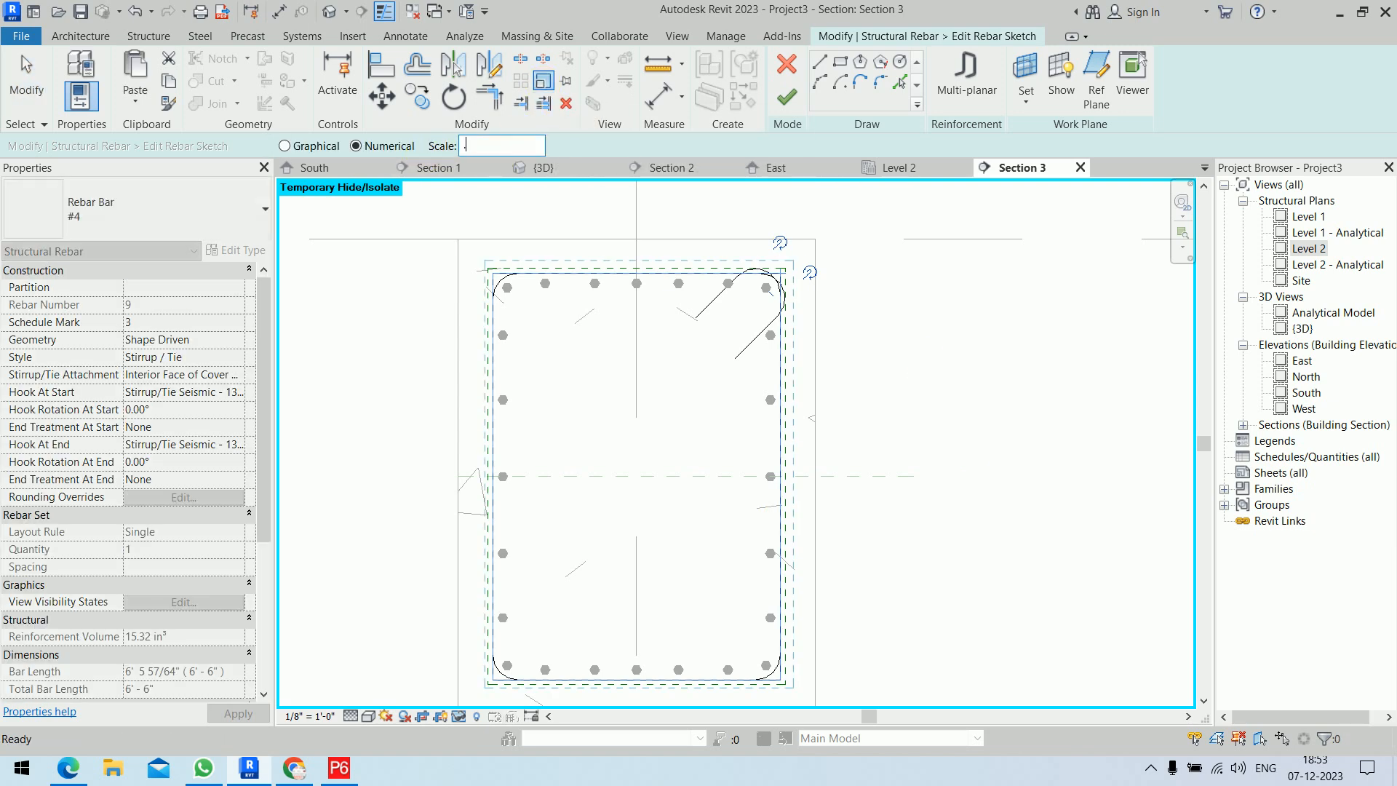
left_click(637, 477)
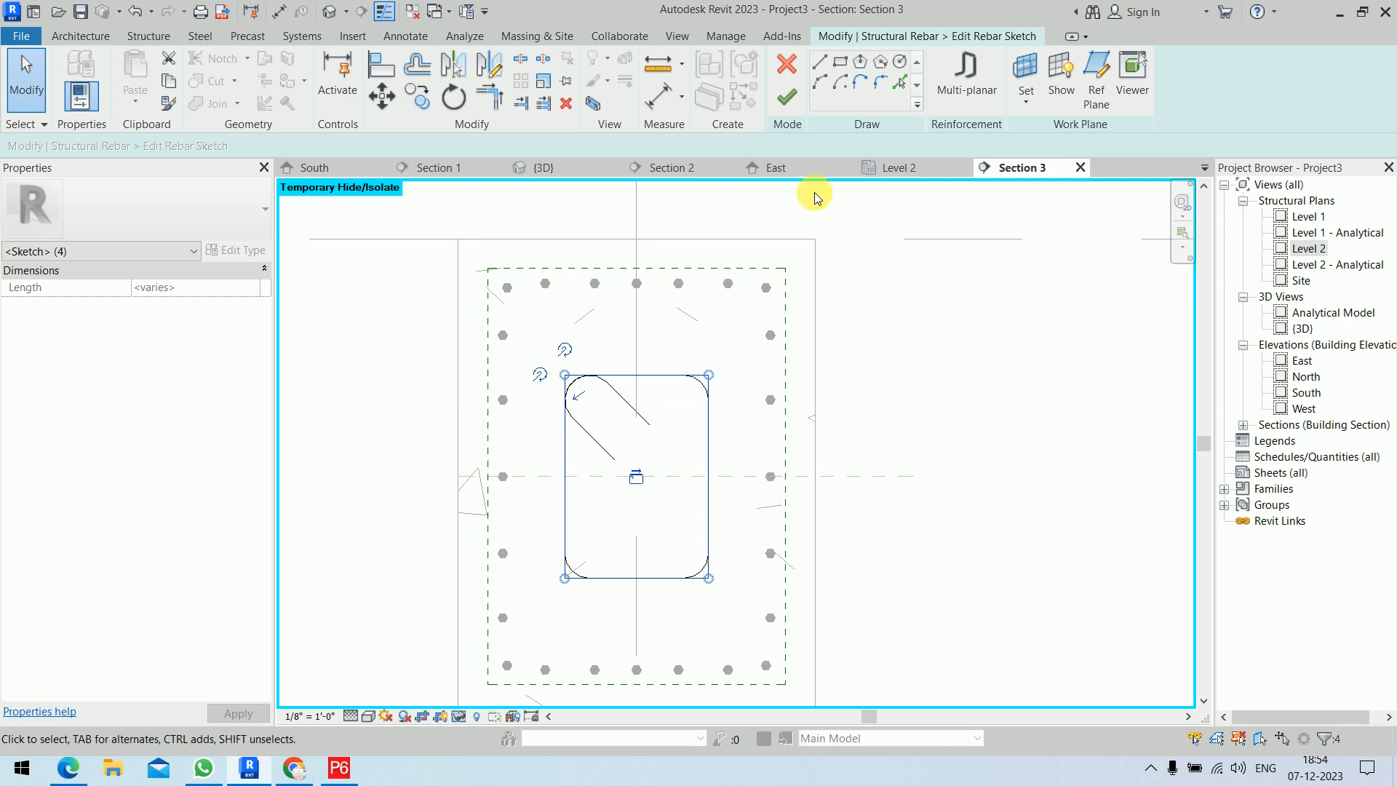
left_click(788, 96)
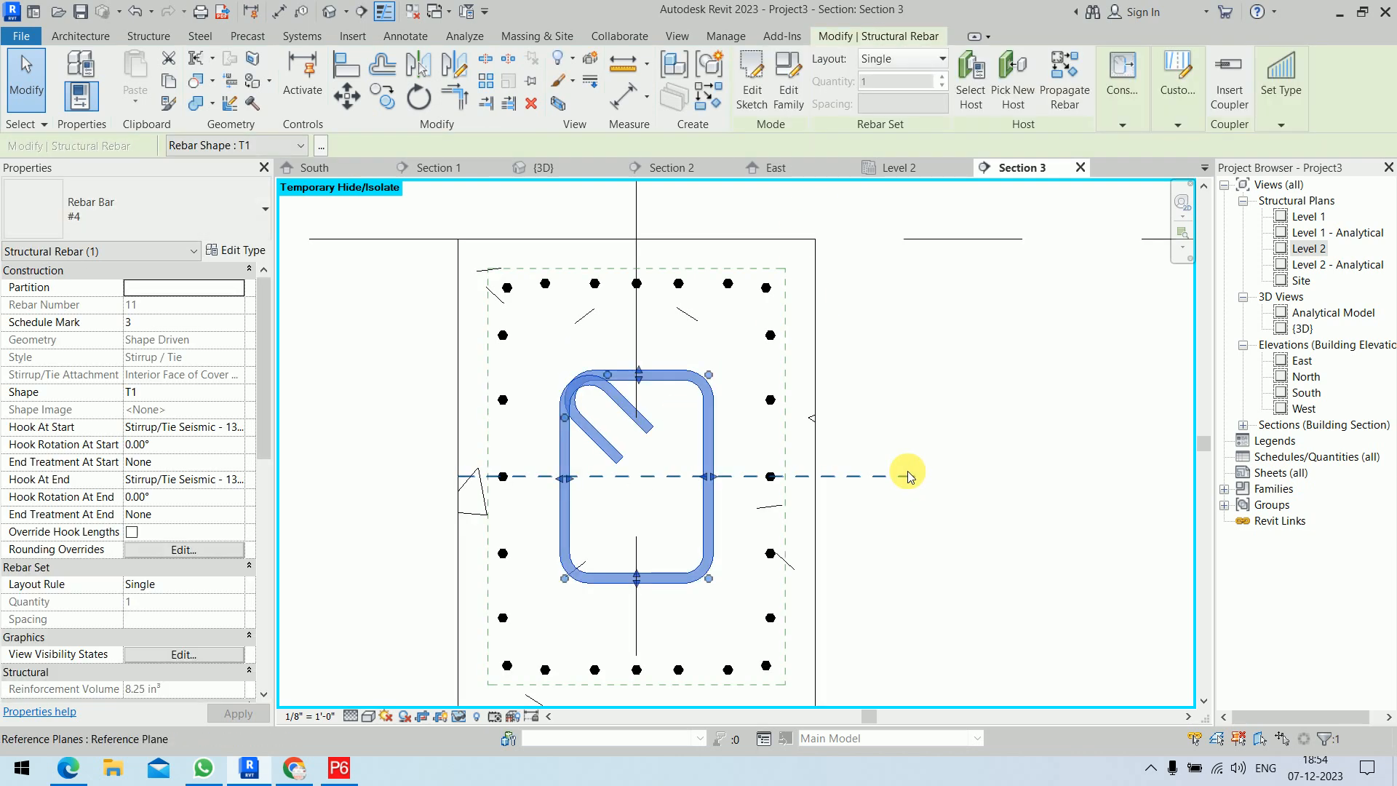
Reset the temporary hide to restore the outer beam tie set in the section view
left_click(910, 476)
left_click(919, 424)
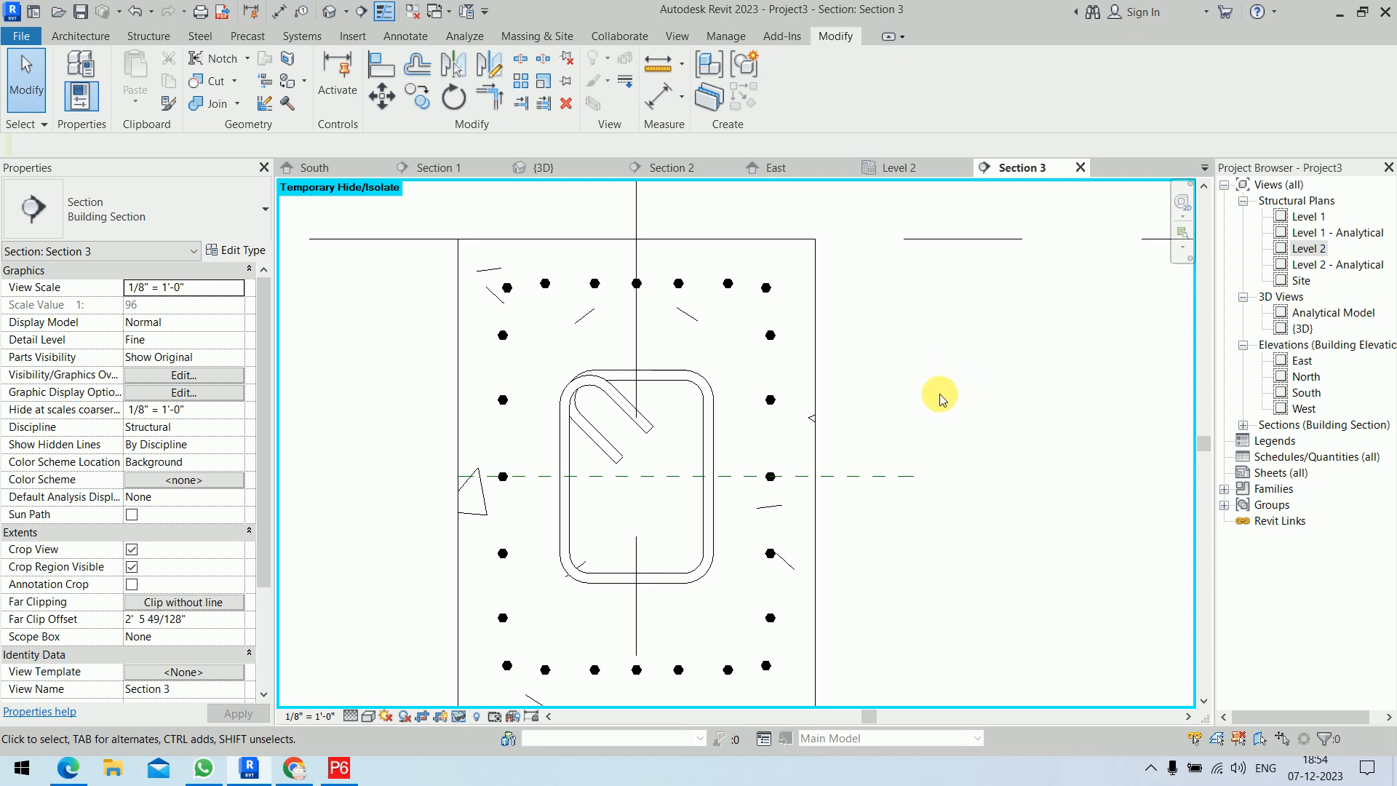
key("h")
key("r")
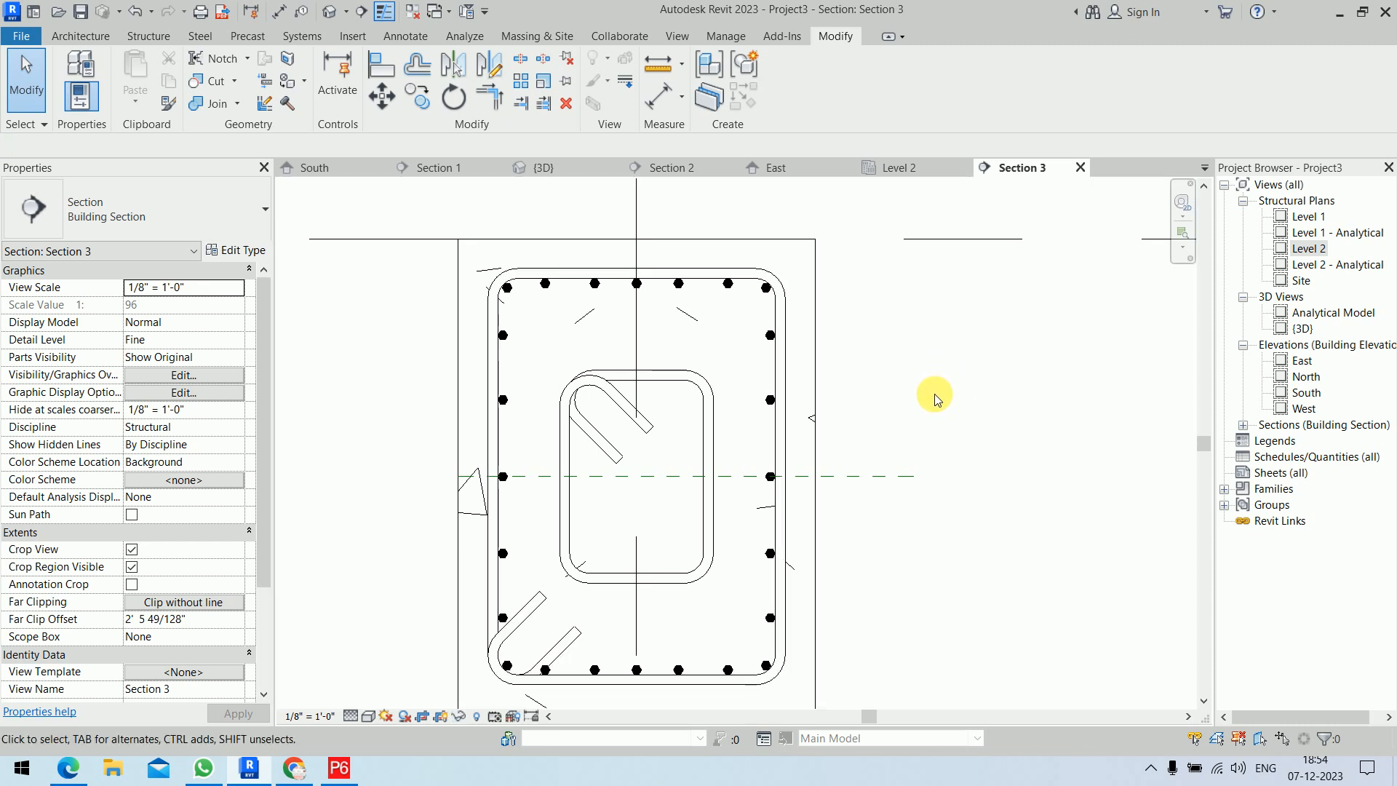
Copy the top-row bar just right of the beam's centerline into the four inside corners of the small inner tie
left_click(681, 289)
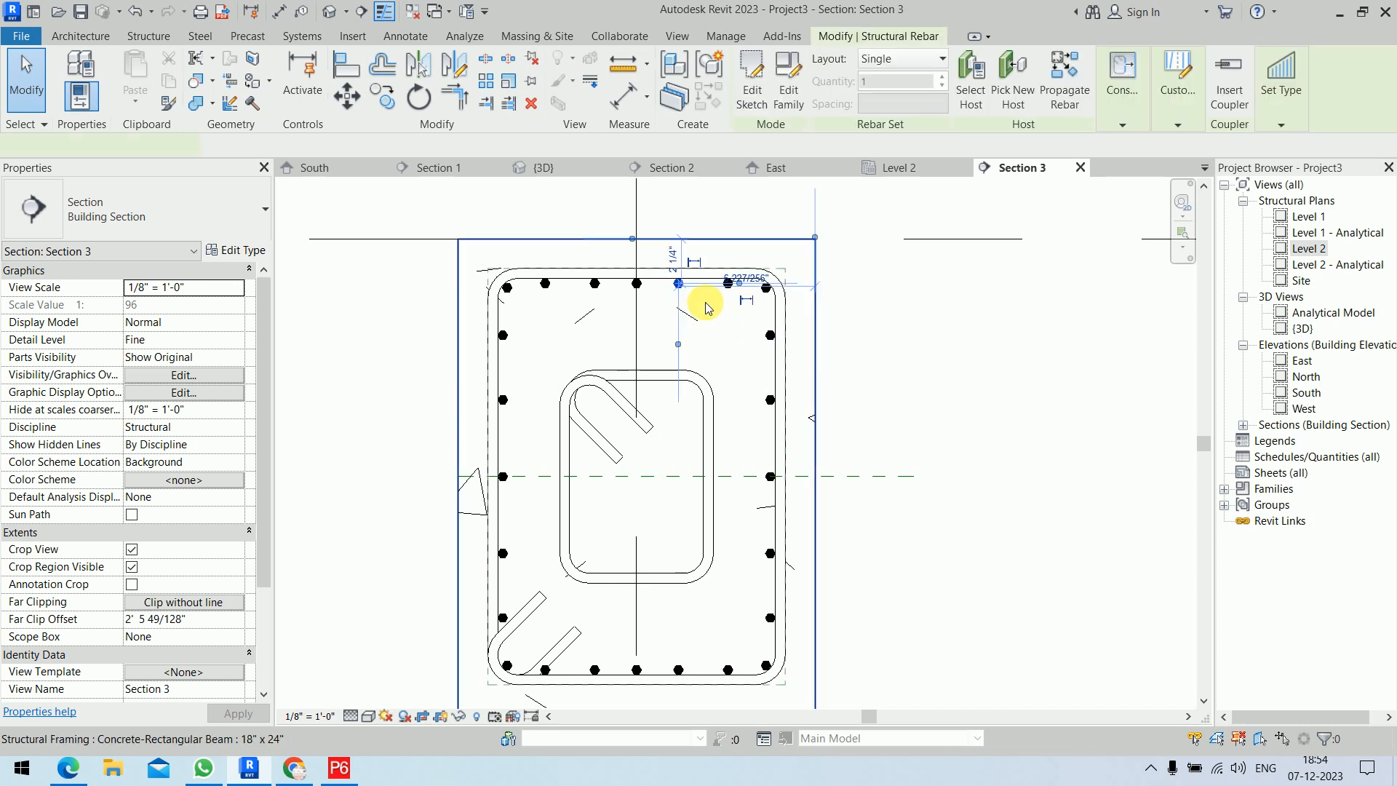
left_click(384, 96)
scroll(686, 375, "up", 4)
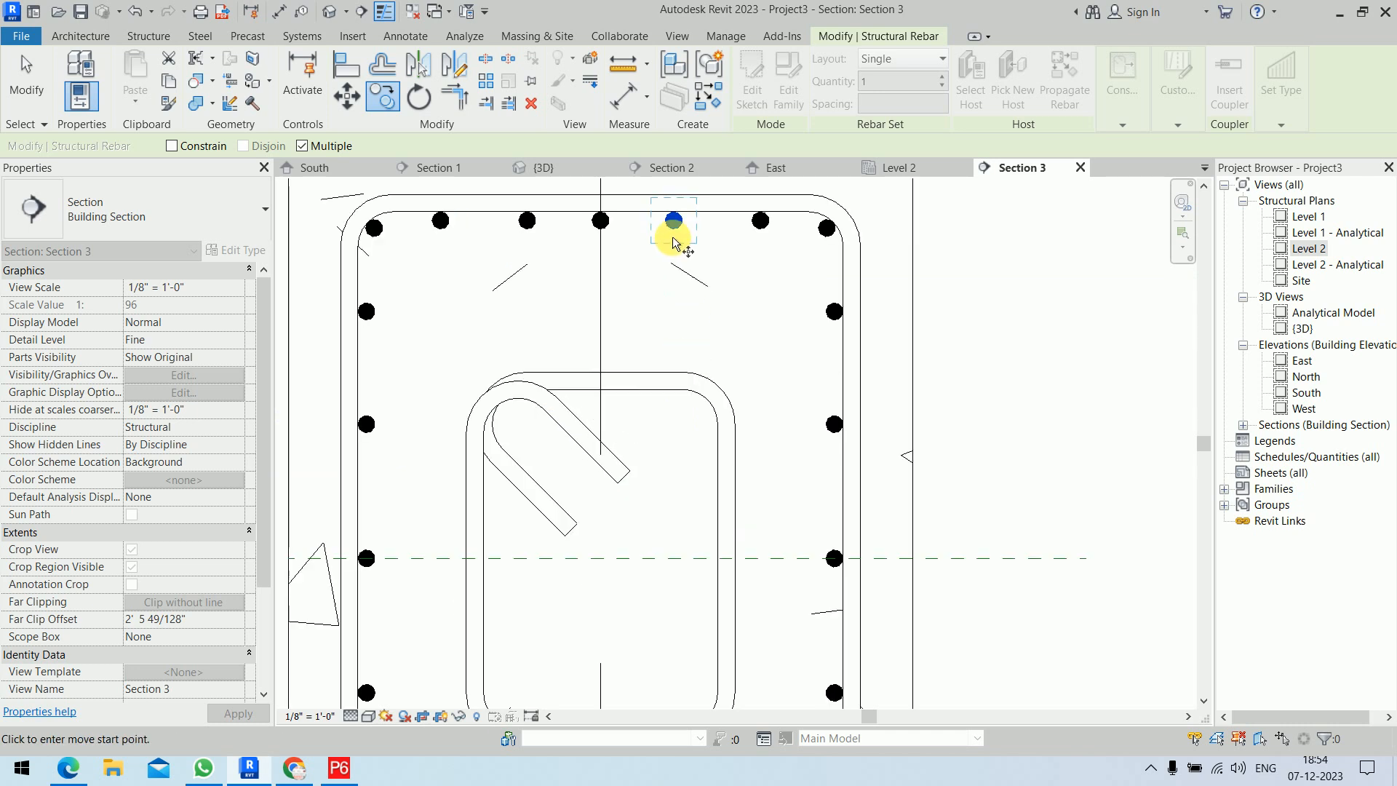
left_click(675, 210)
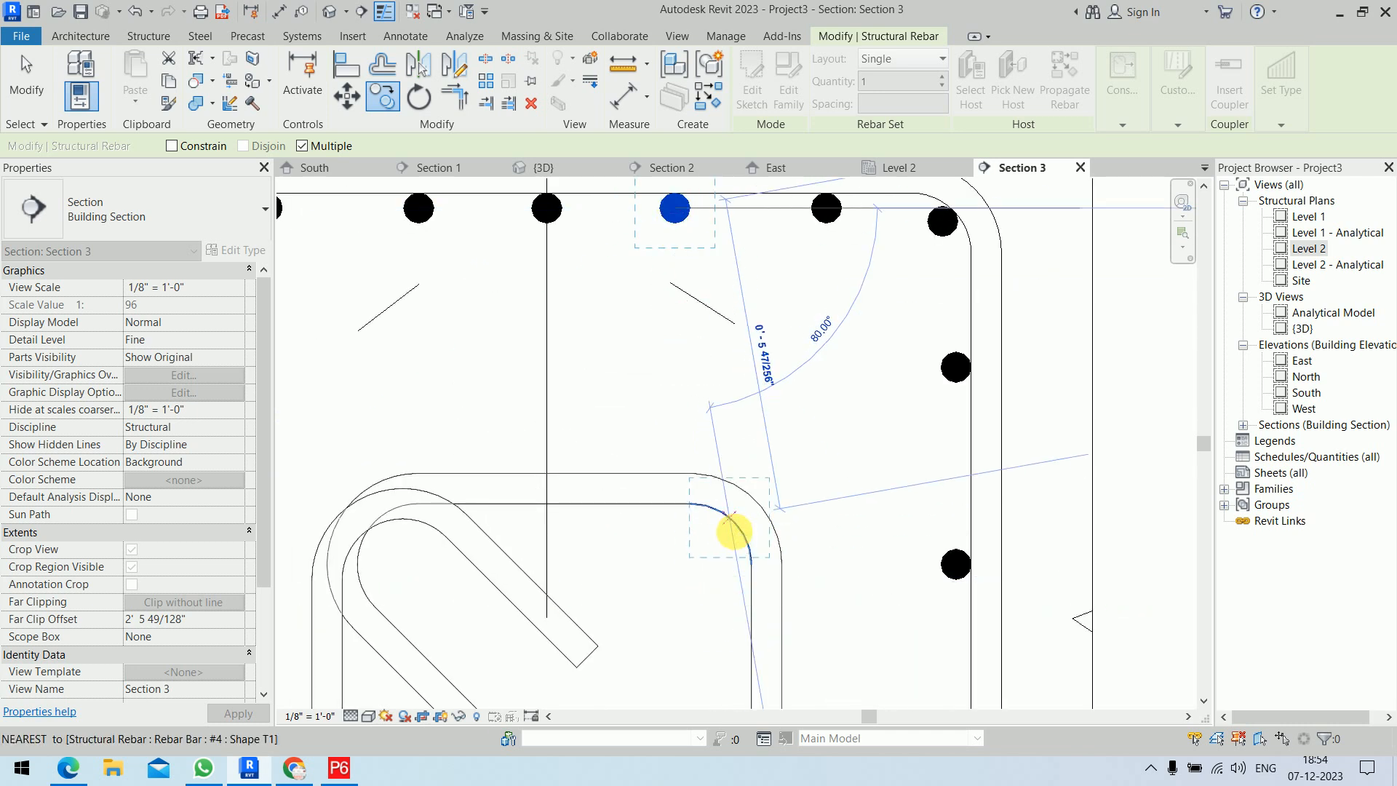
left_click(728, 530)
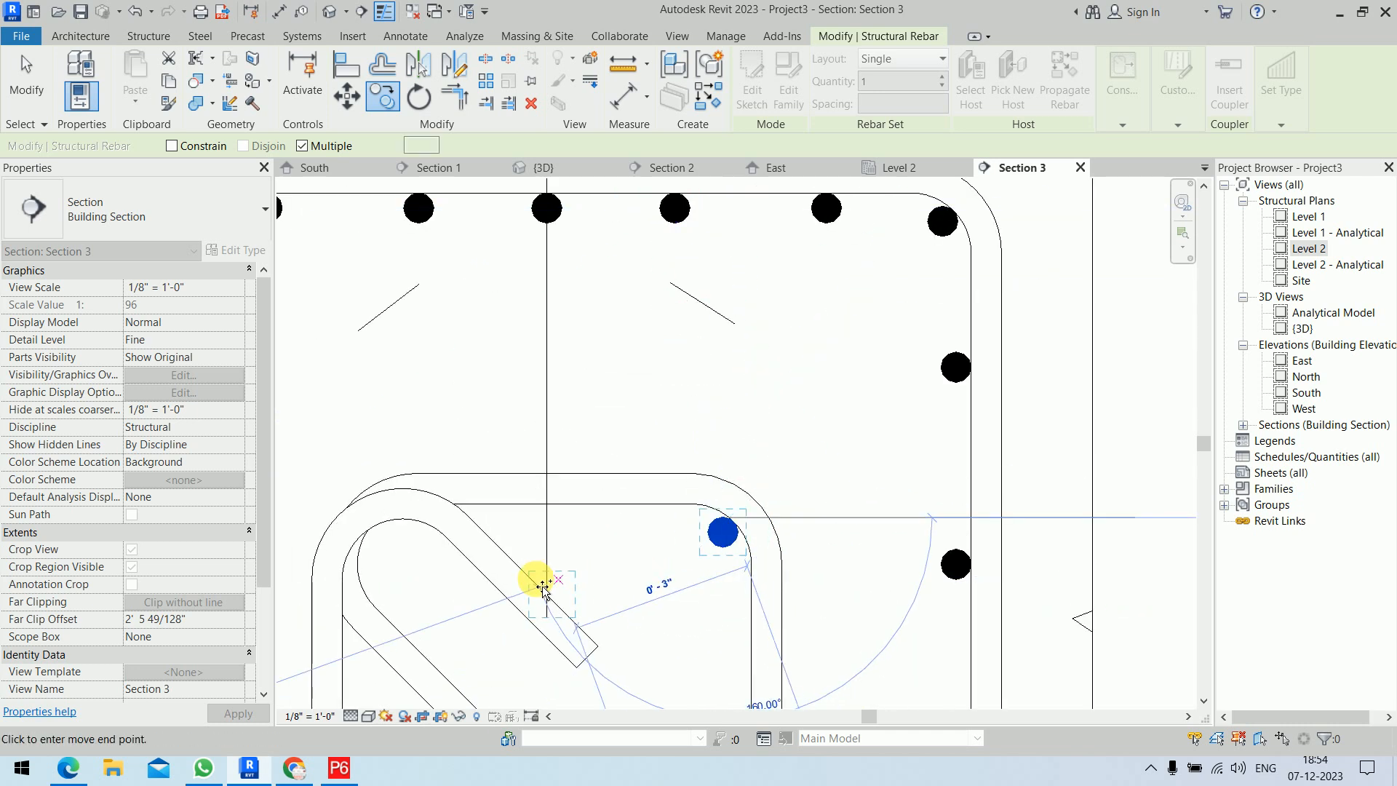
left_click(384, 536)
scroll(452, 583, "down", 5)
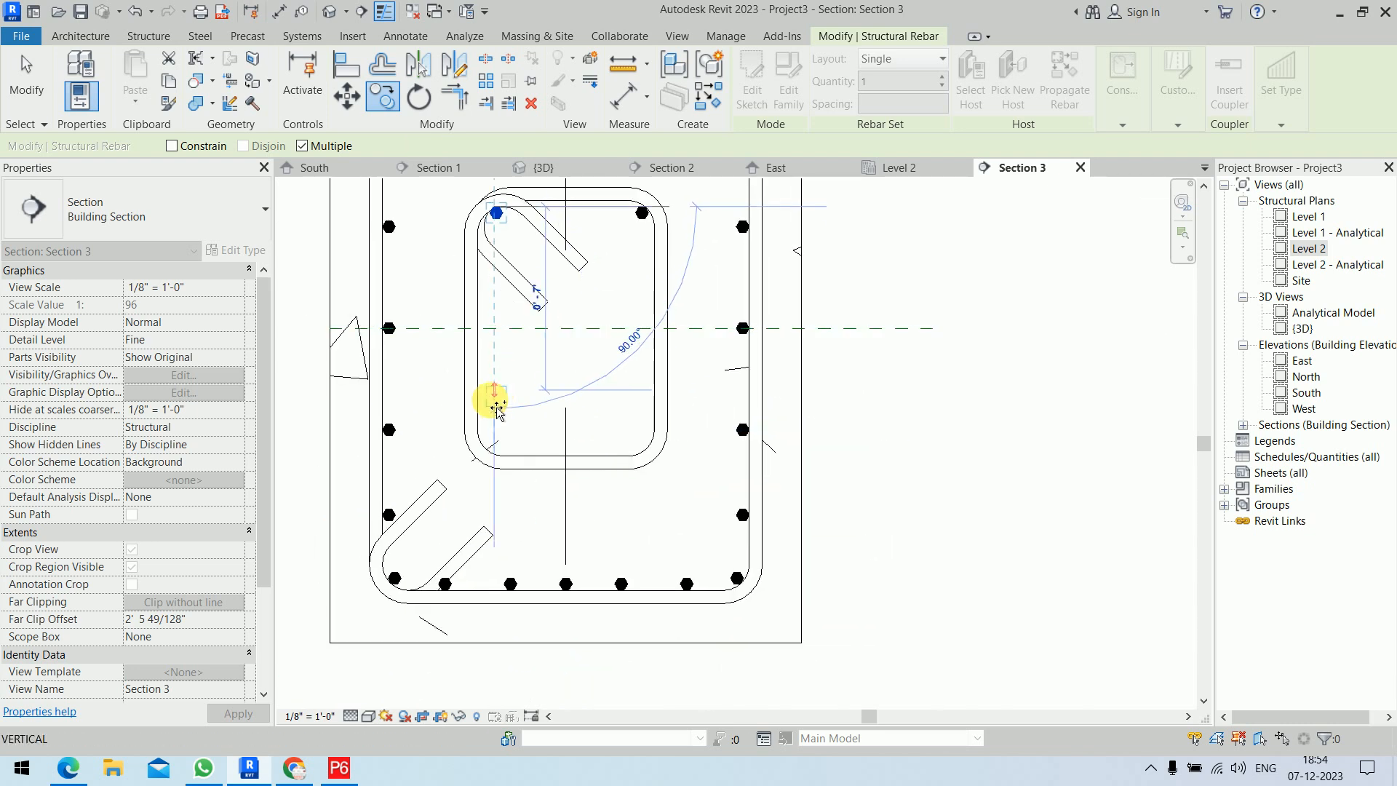
scroll(493, 448, "up", 5)
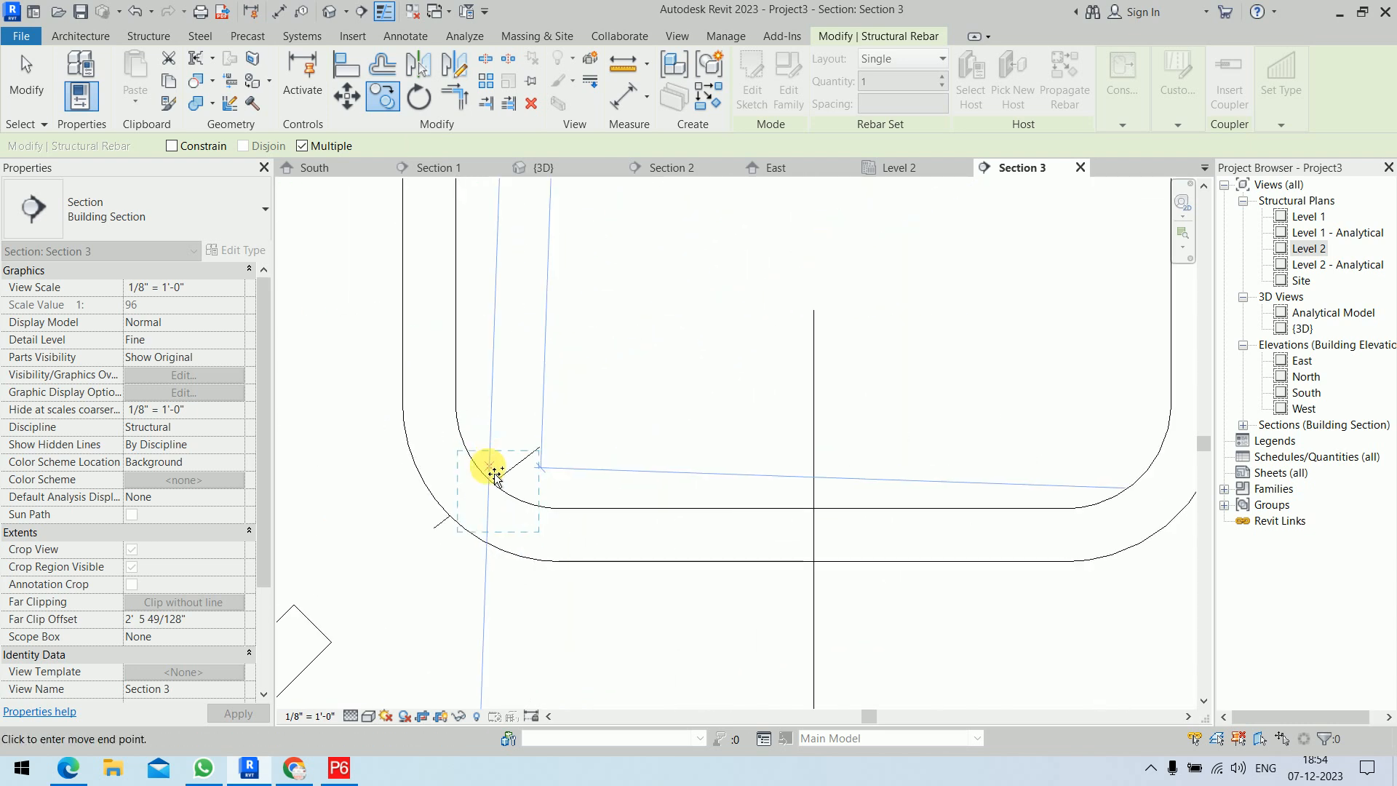
left_click(1141, 478)
Copy bars onto both vertical legs of the inner tie, one pair near mid-height and another pair below it
scroll(1064, 375, "down", 5)
middle_click_drag(1001, 269, 873, 549)
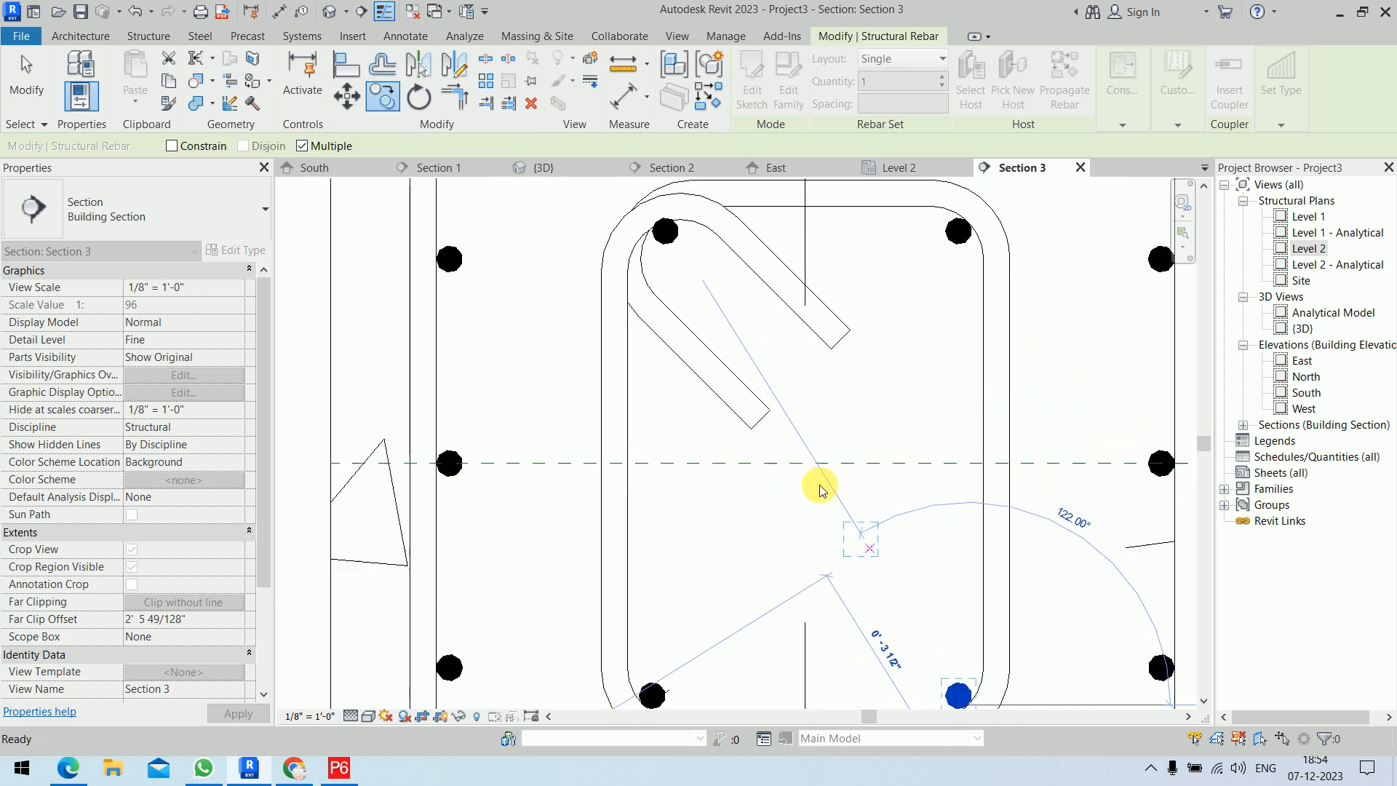
scroll(748, 440, "down", 1)
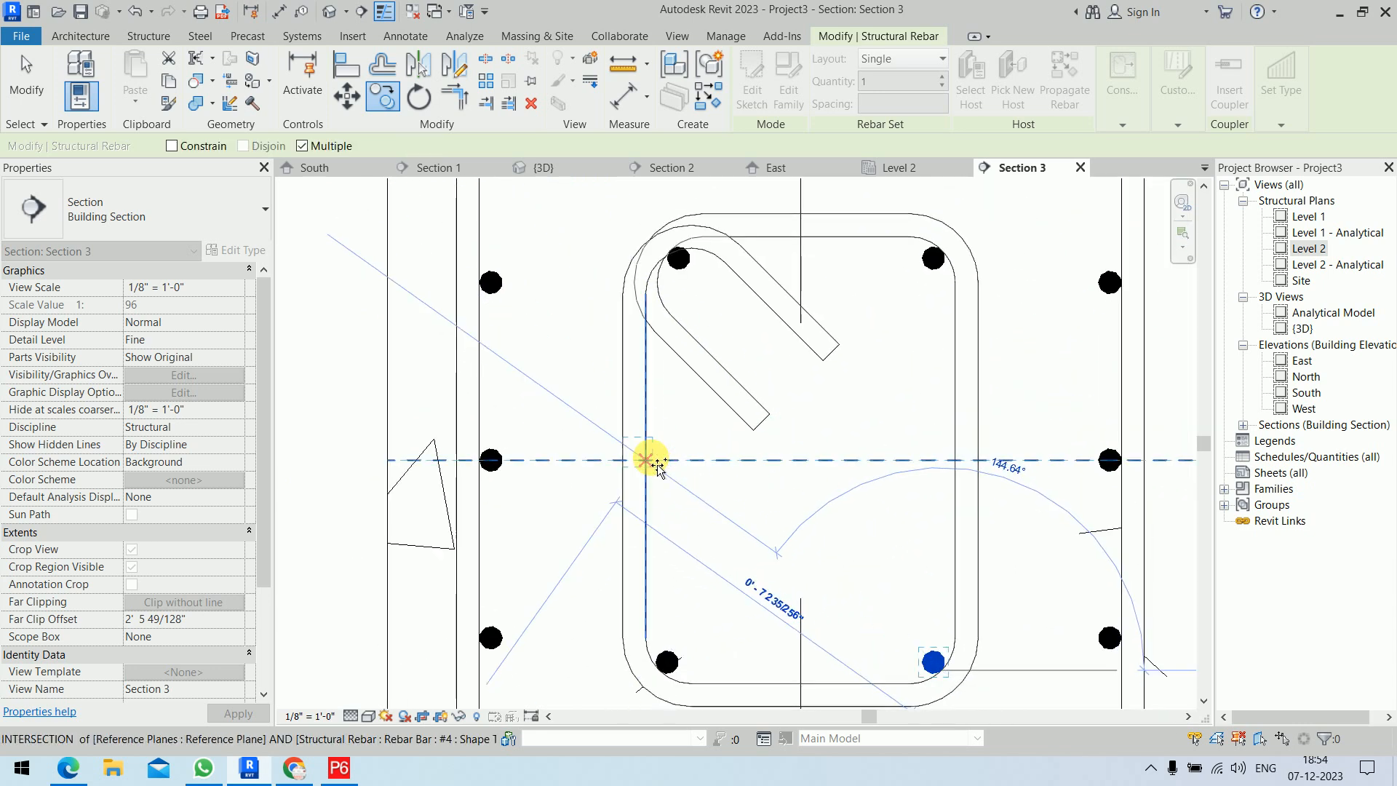
left_click(655, 469)
left_click(956, 463)
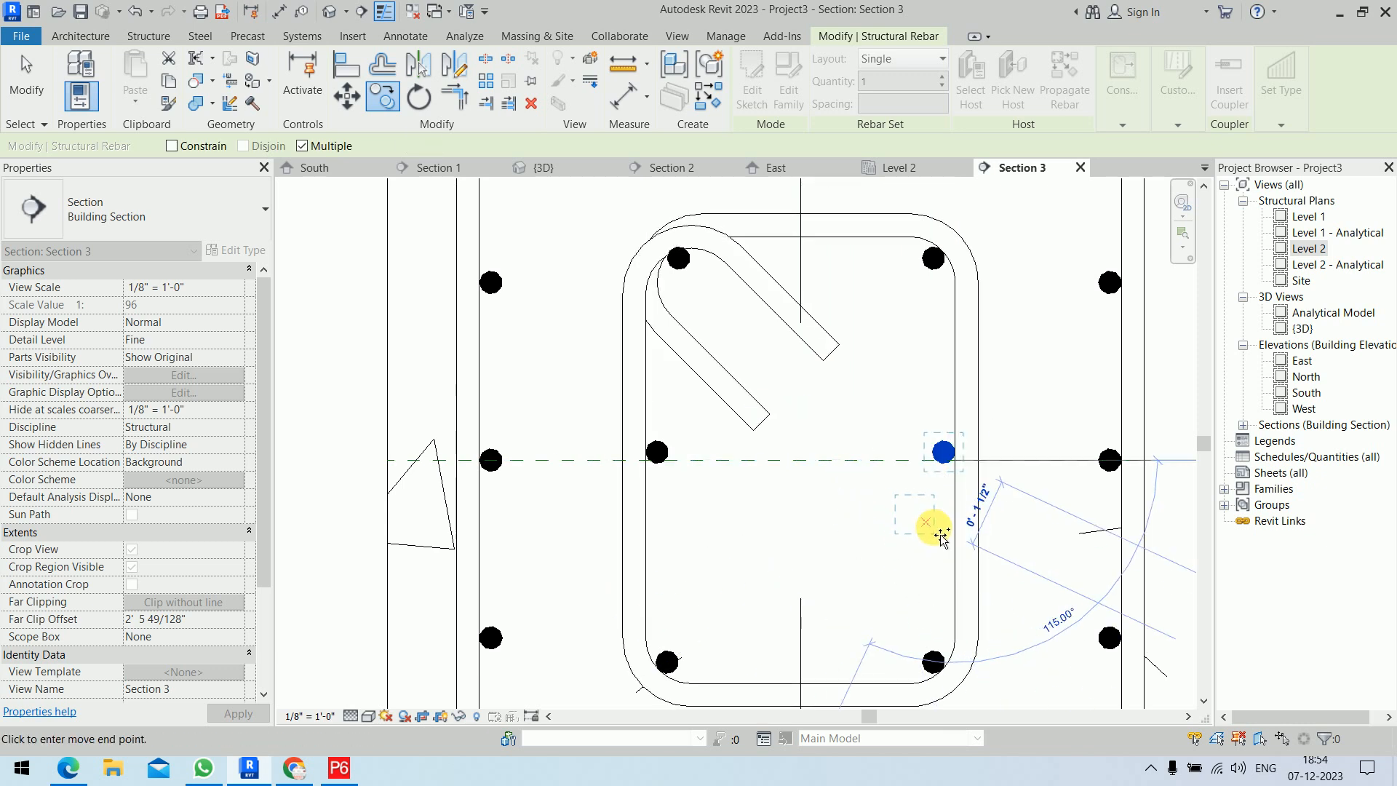
left_click(958, 553)
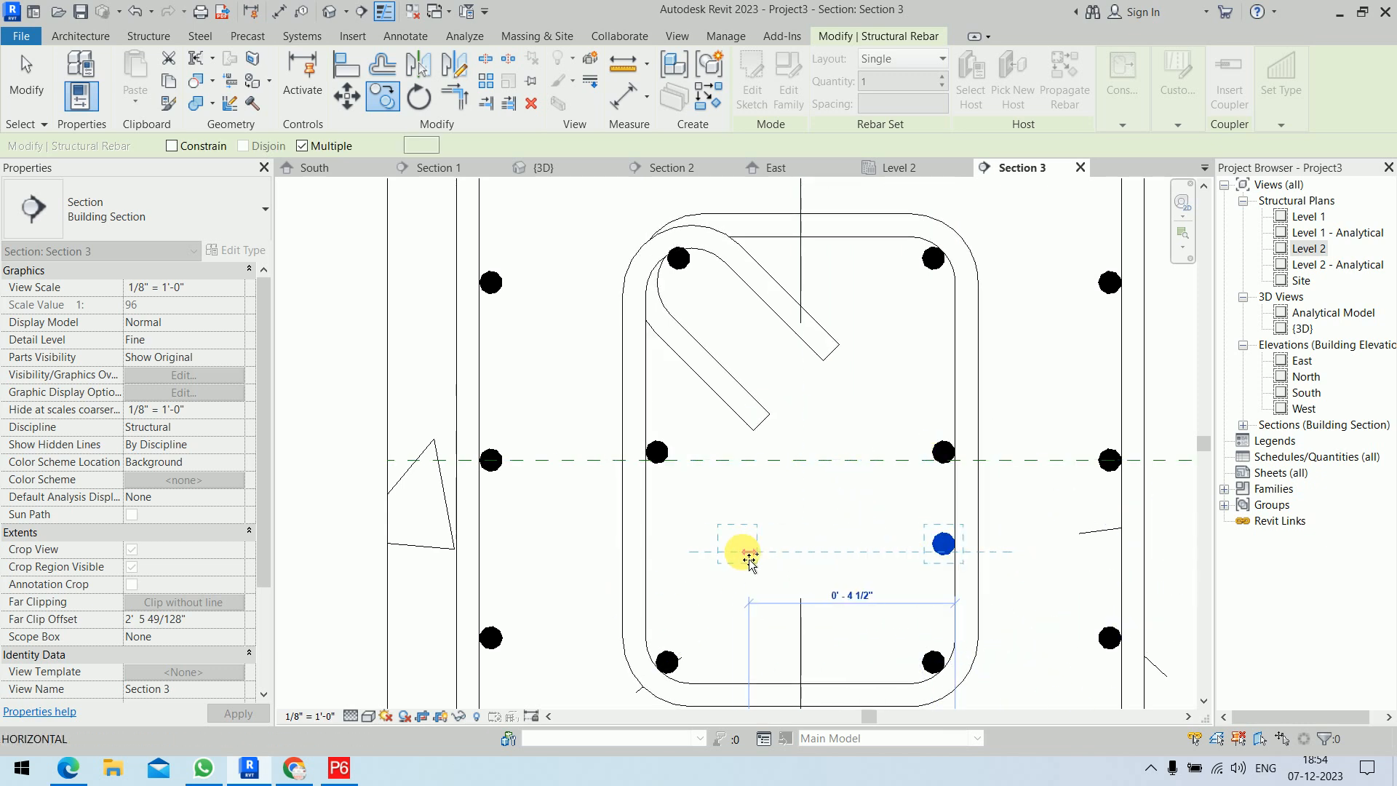
left_click(659, 557)
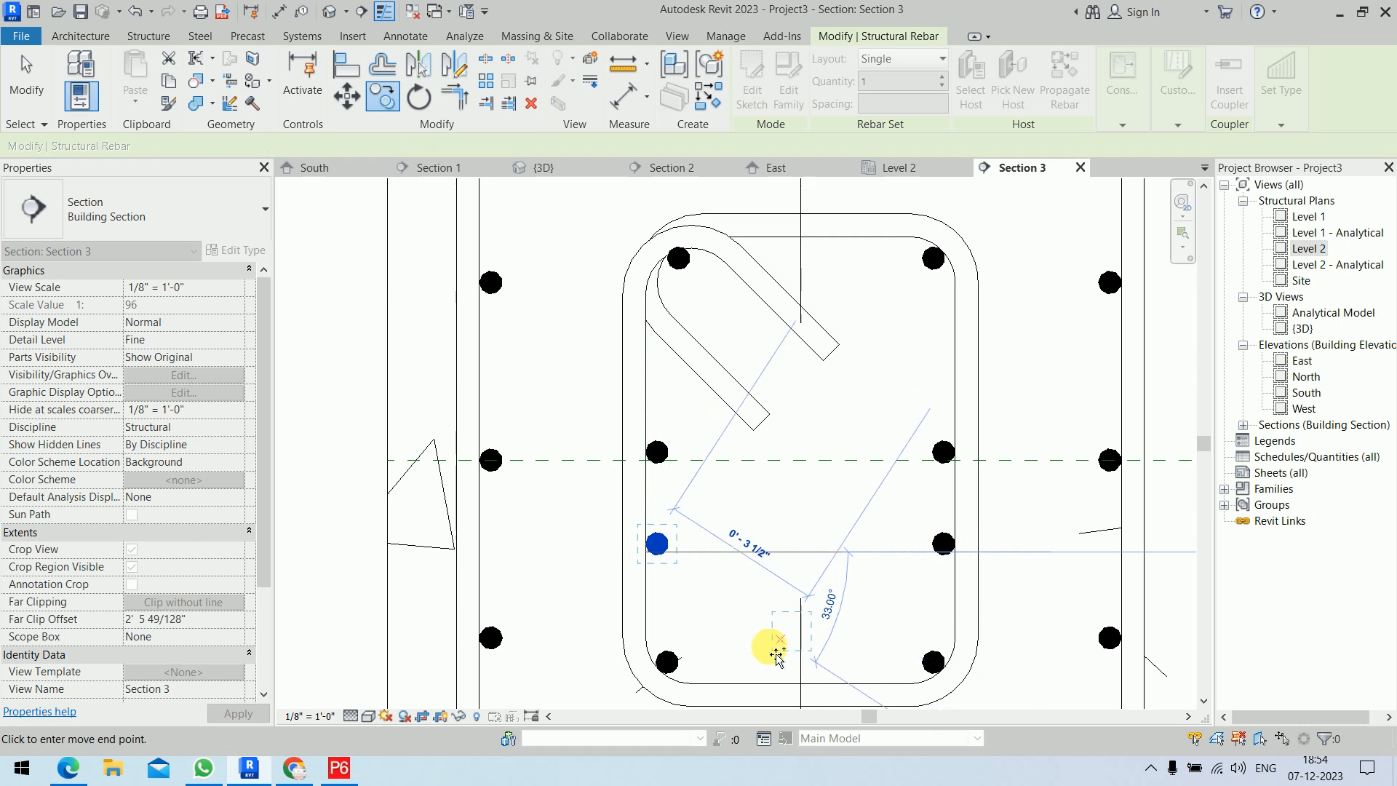
Copy bars onto the inner tie's horizontal legs, two along the bottom leg and two along the top leg
left_click(763, 680)
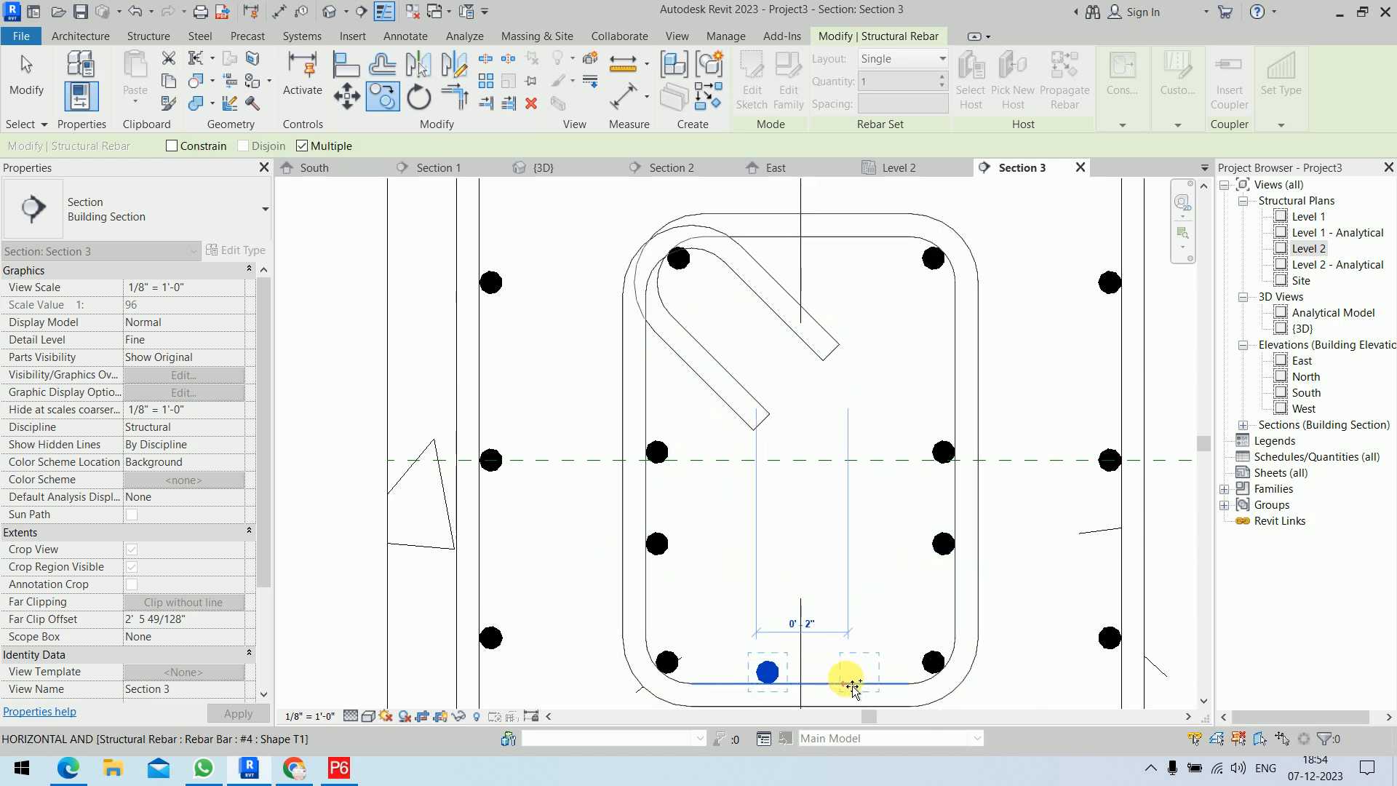
left_click(848, 659)
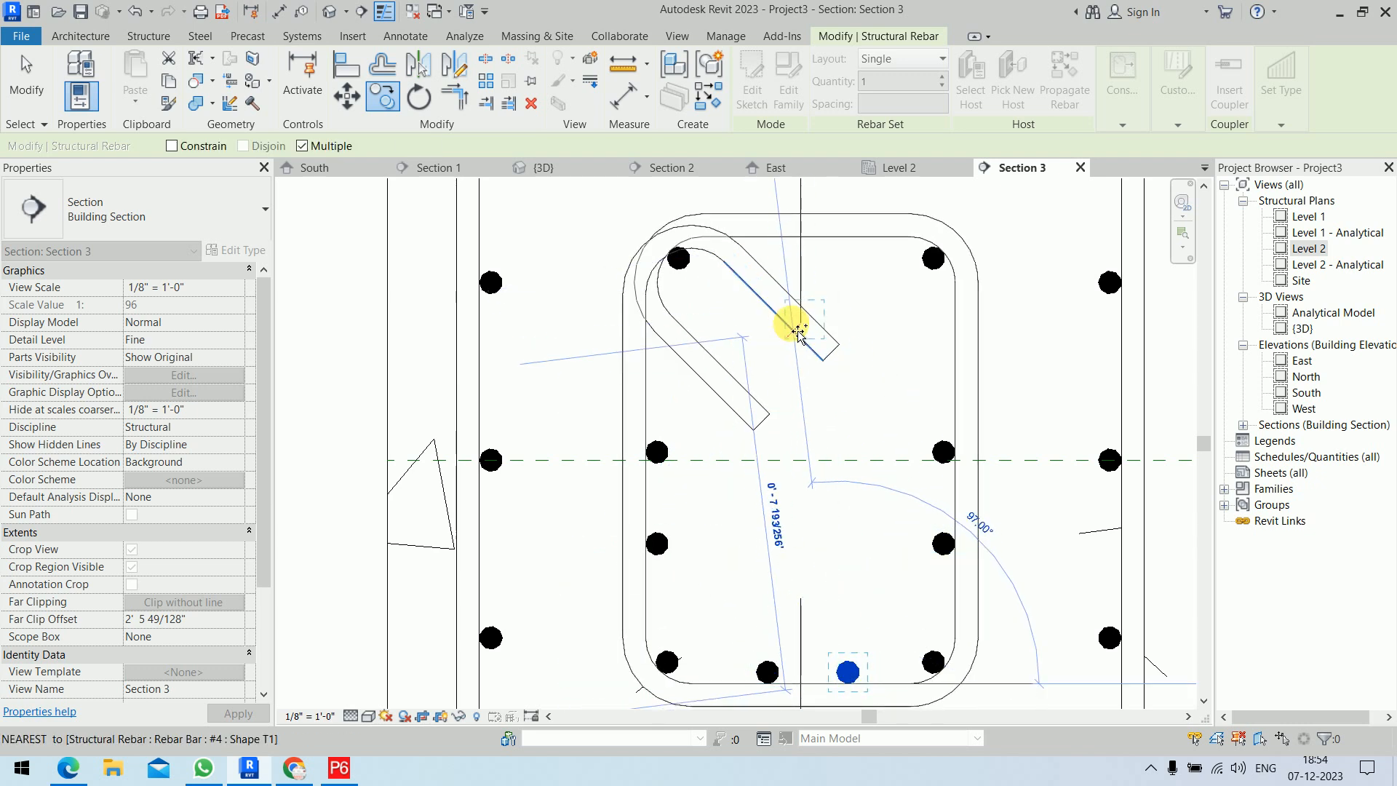
left_click(767, 254)
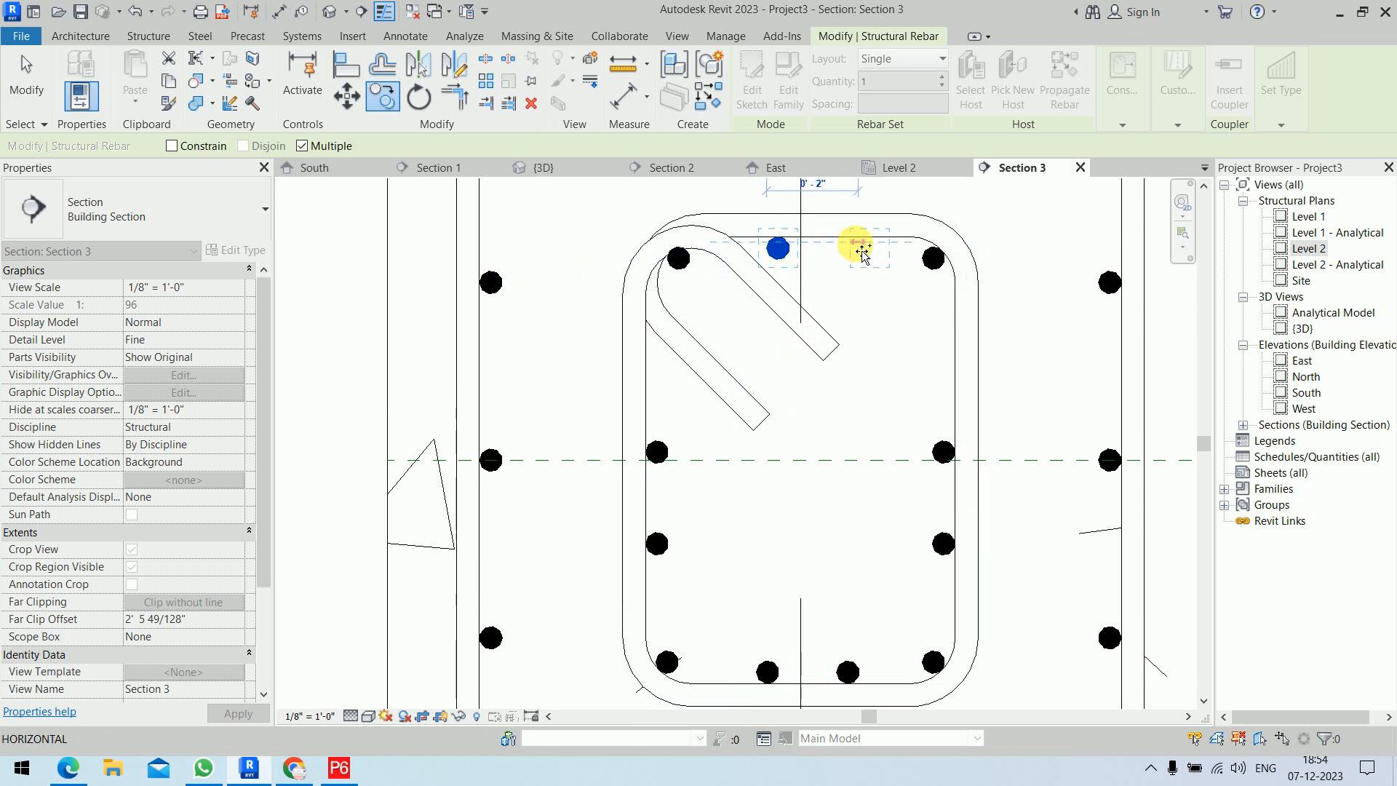
left_click(860, 249)
scroll(842, 366, "down", 3)
scroll(842, 372, "down", 2)
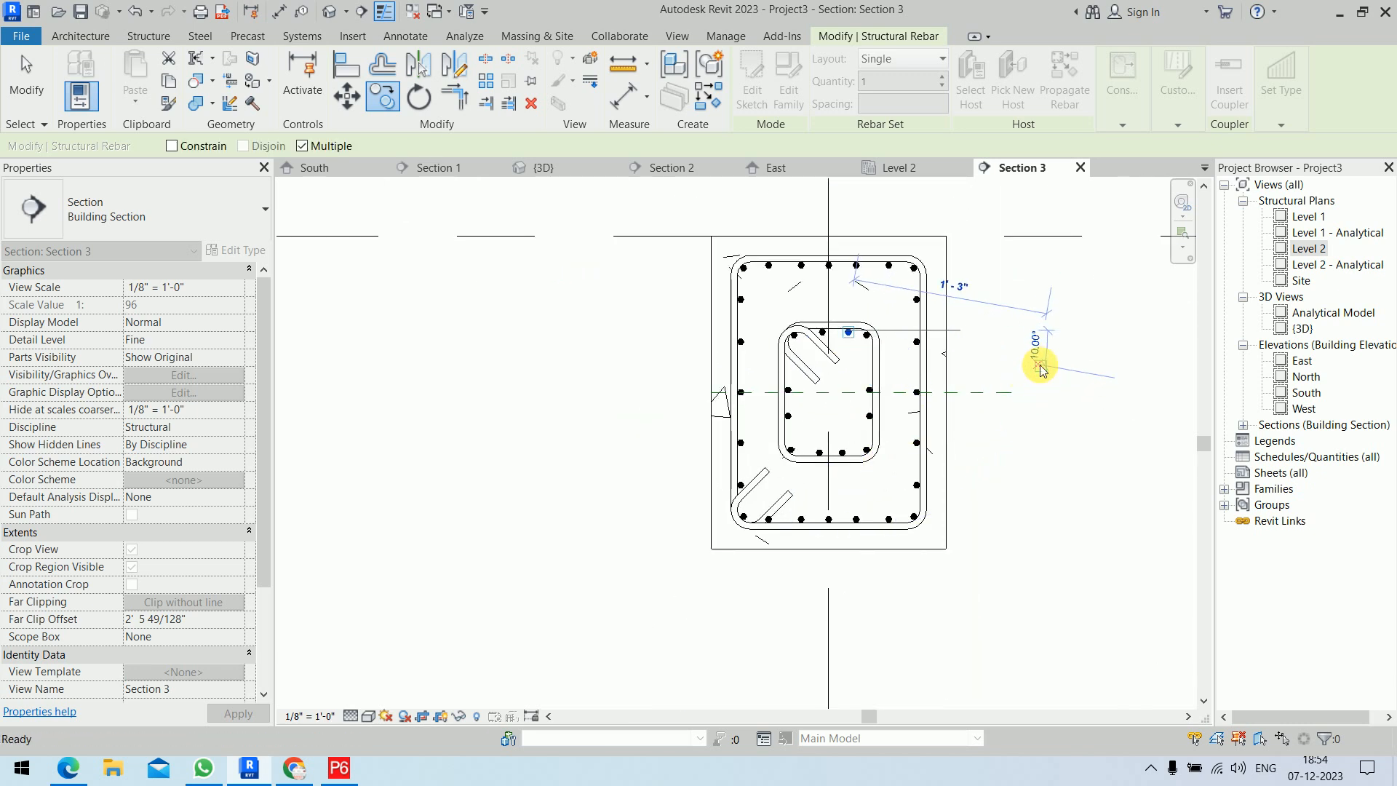
key("Escape")
key("Escape")
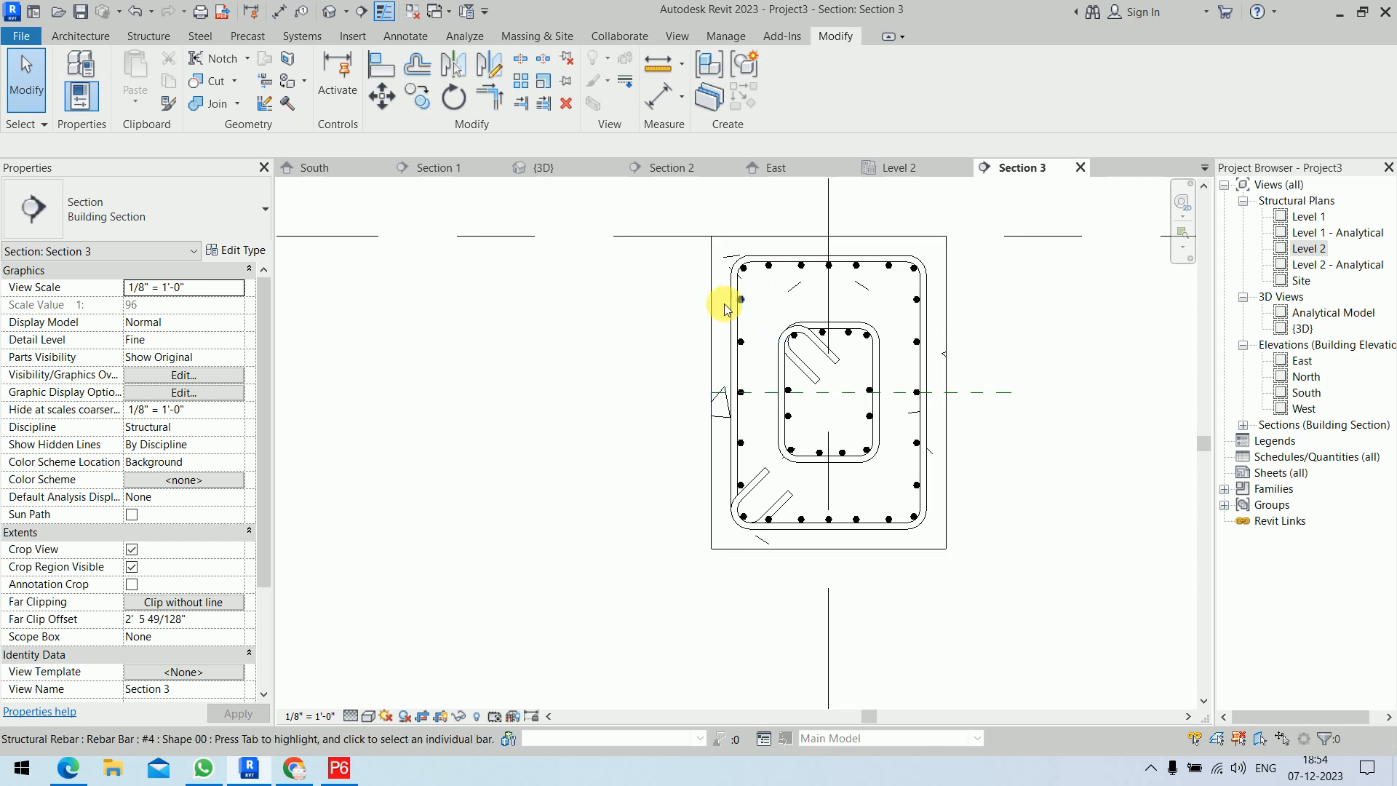
Mirror a copy of the inner tie's lower pair of side bars about the beam's horizontal centerline
scroll(952, 458, "up", 2)
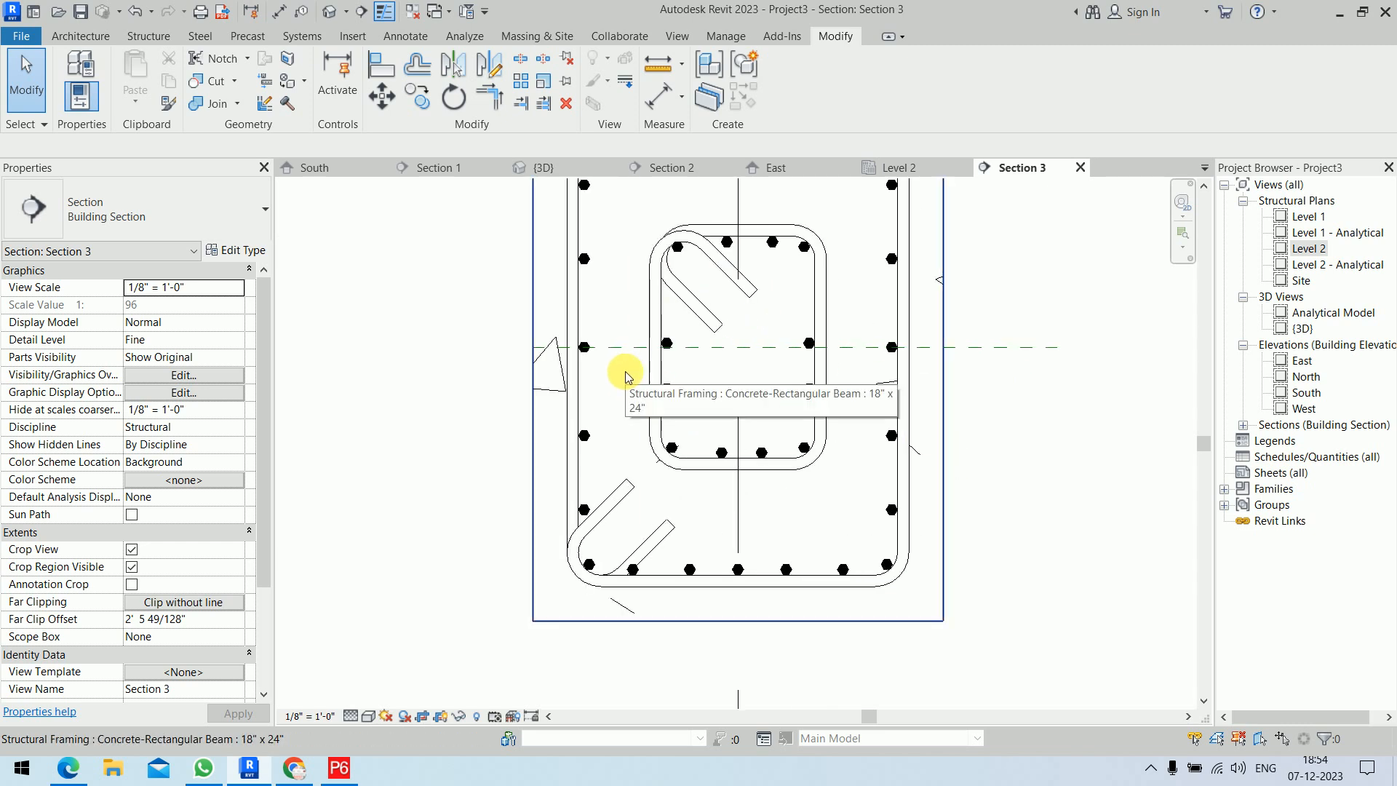
left_click(701, 400)
left_click(1087, 486)
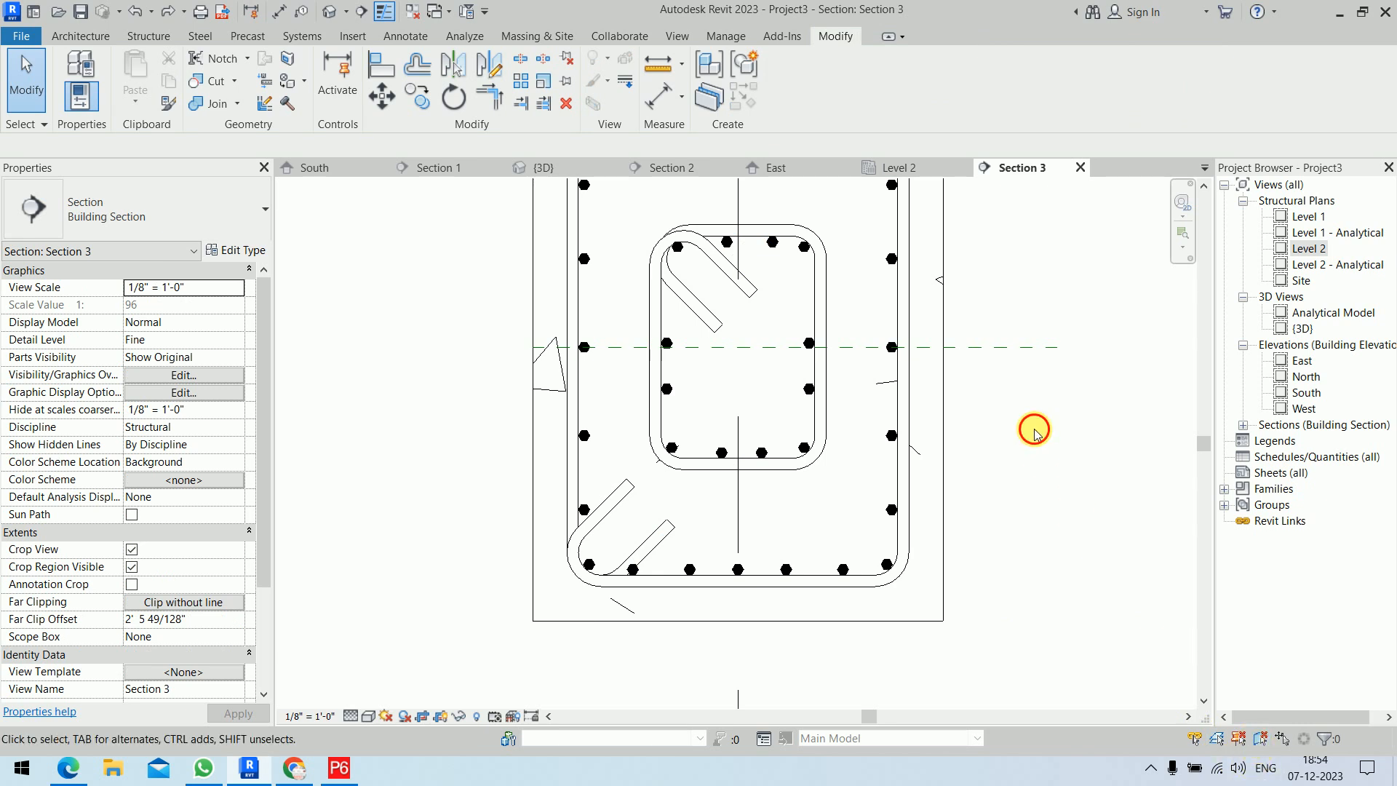
left_click_drag(628, 367, 833, 411)
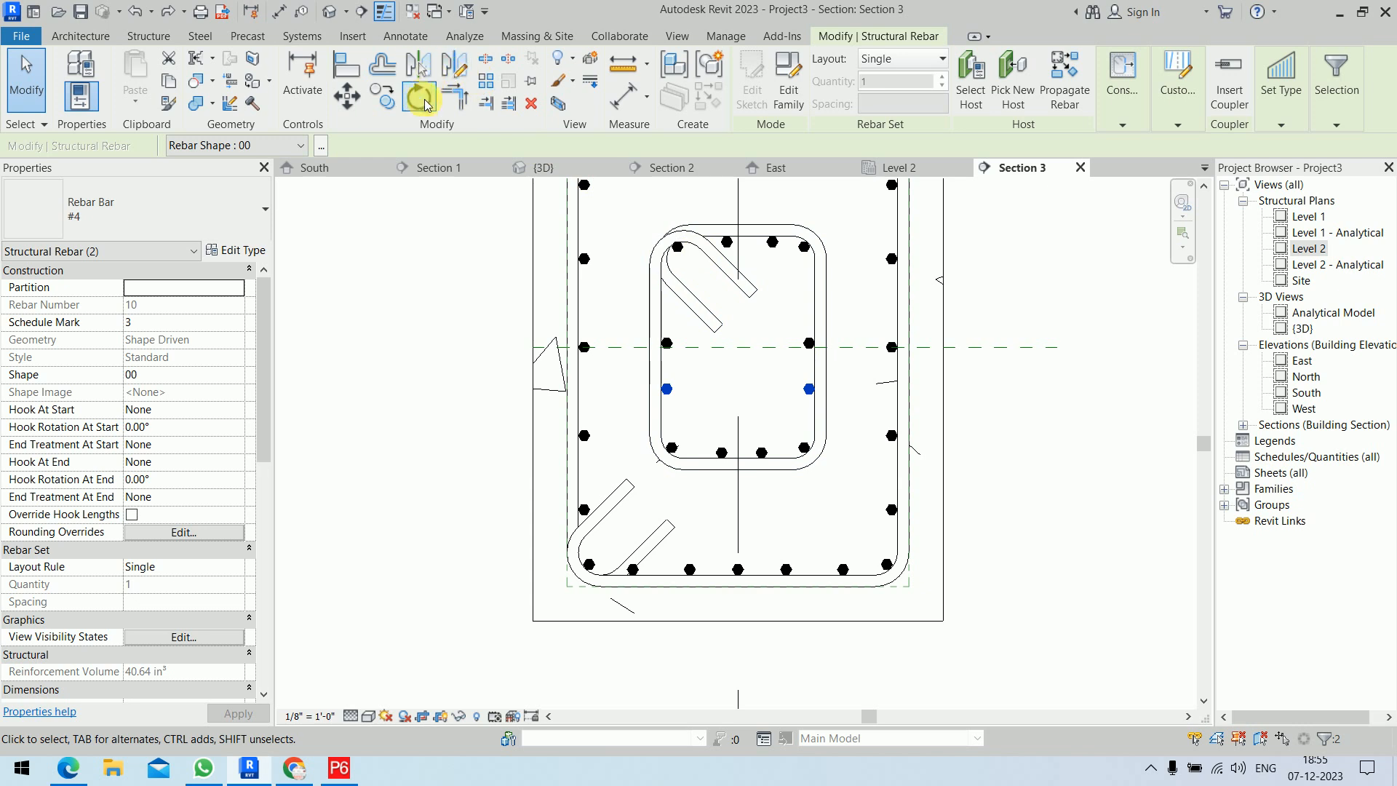
left_click(419, 67)
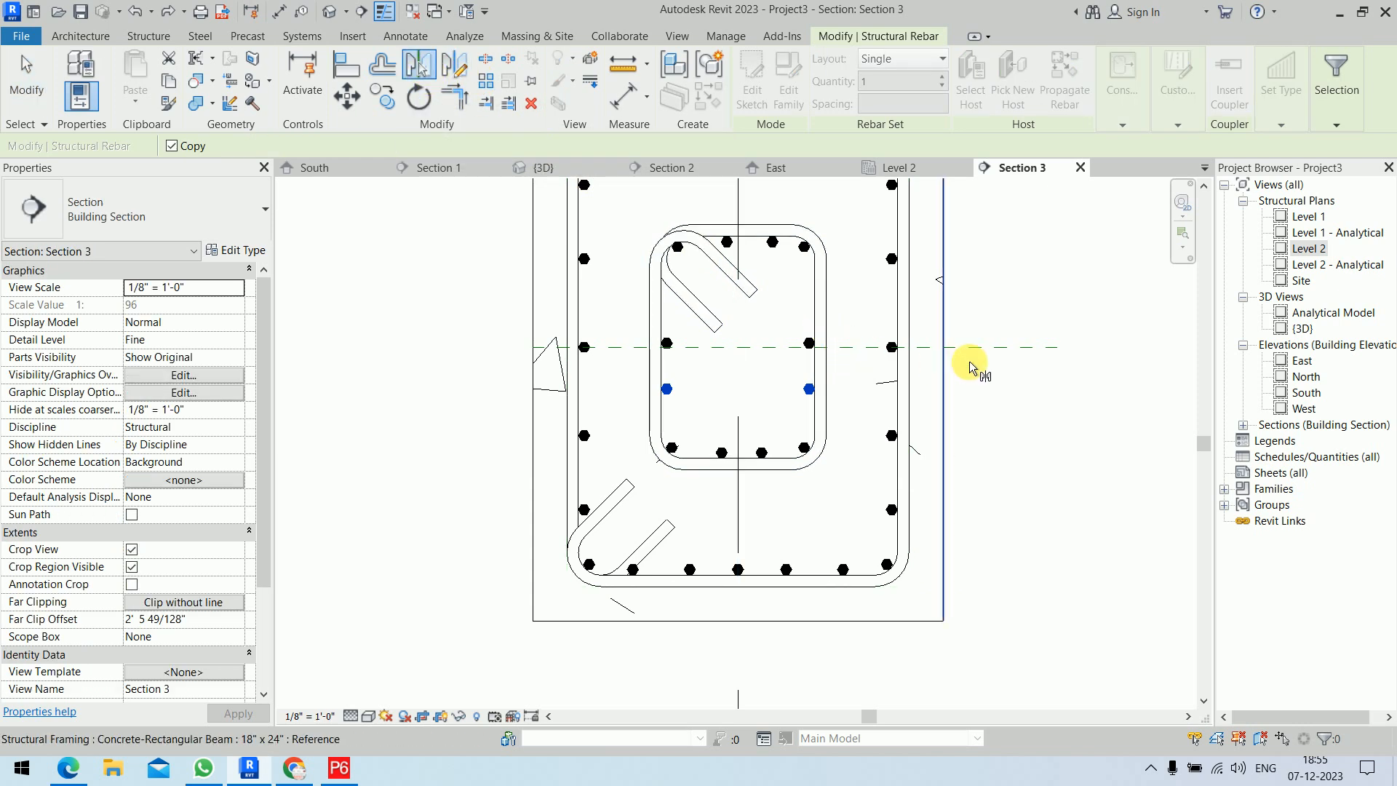
left_click(1004, 456)
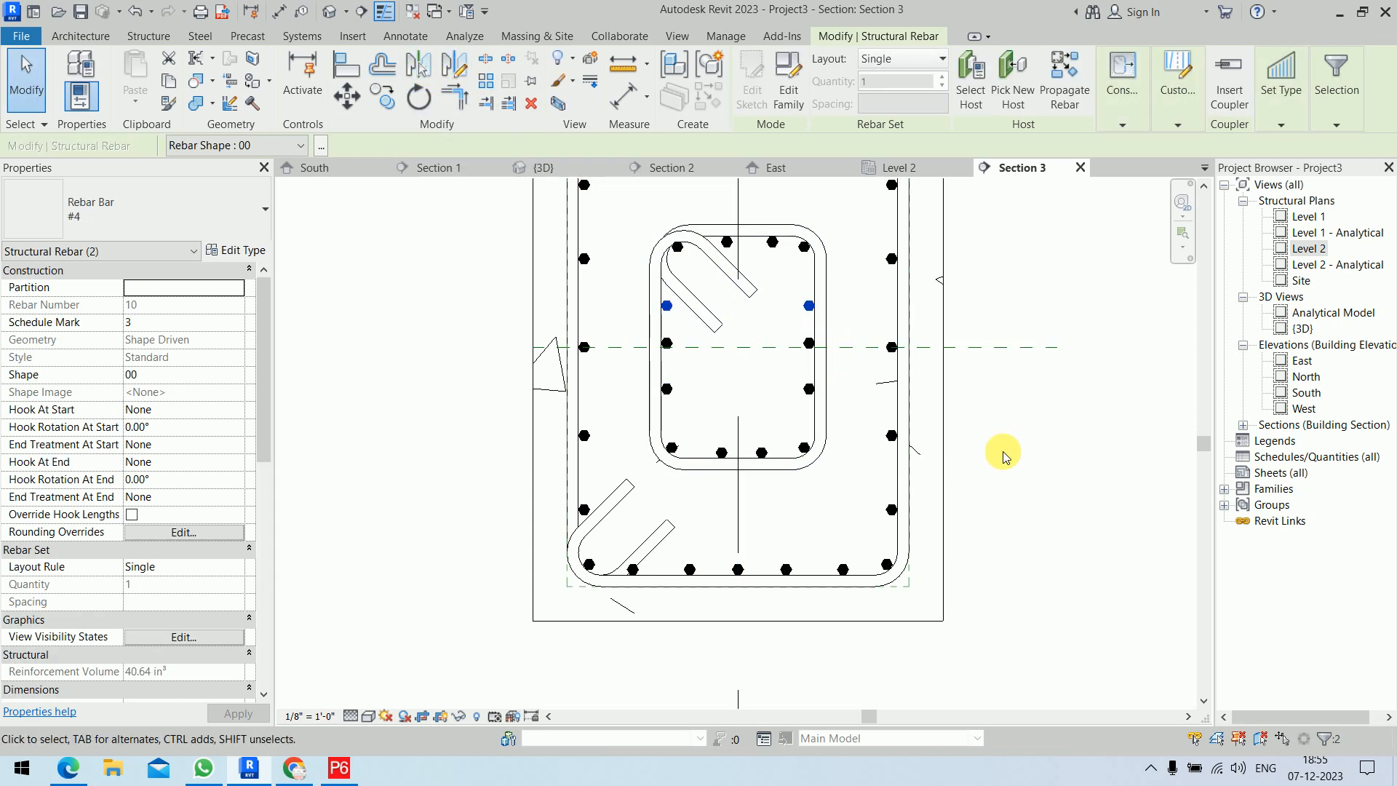
key("Escape")
Set the small inner tie to be shown unobscured in the {3D} and South views
left_click(547, 169)
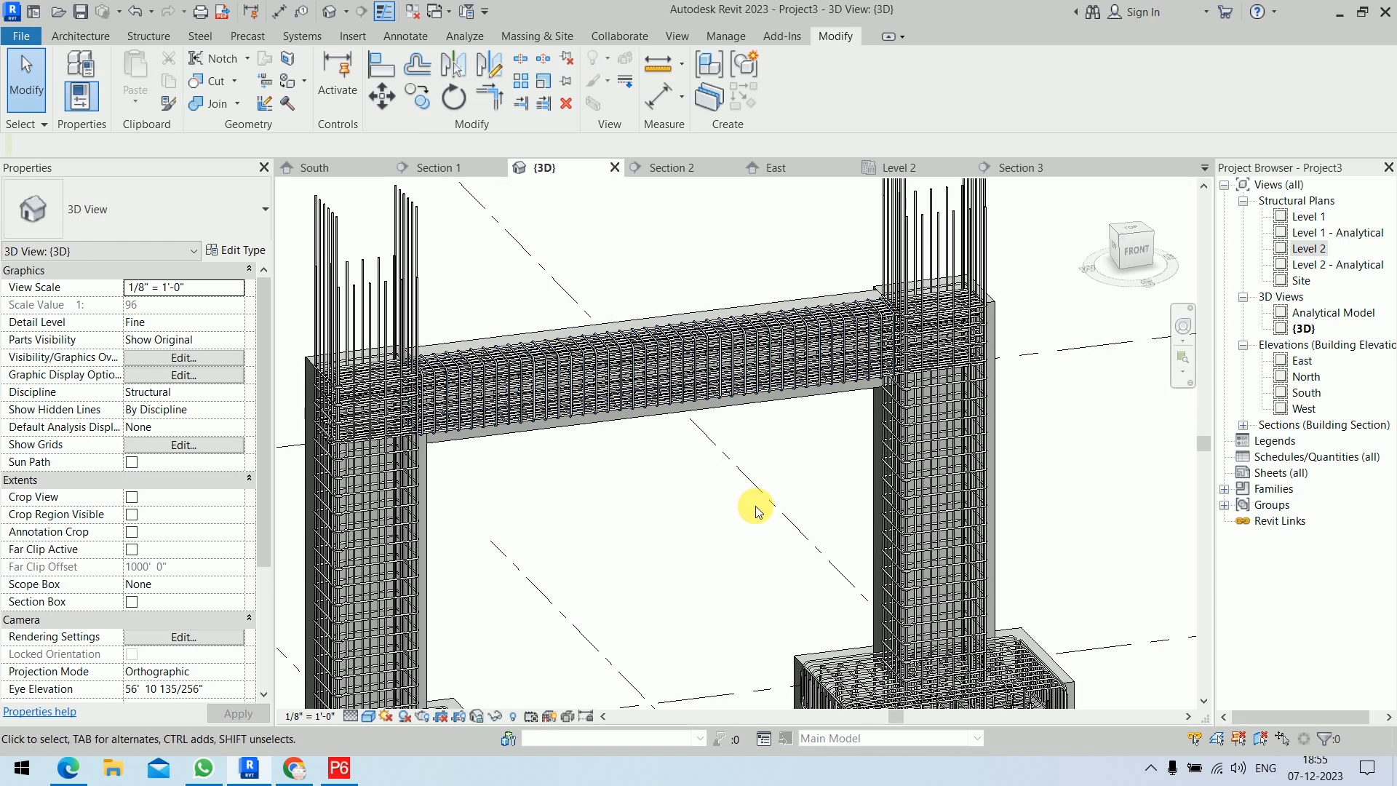
middle_click_drag(648, 499, 640, 407, "shift")
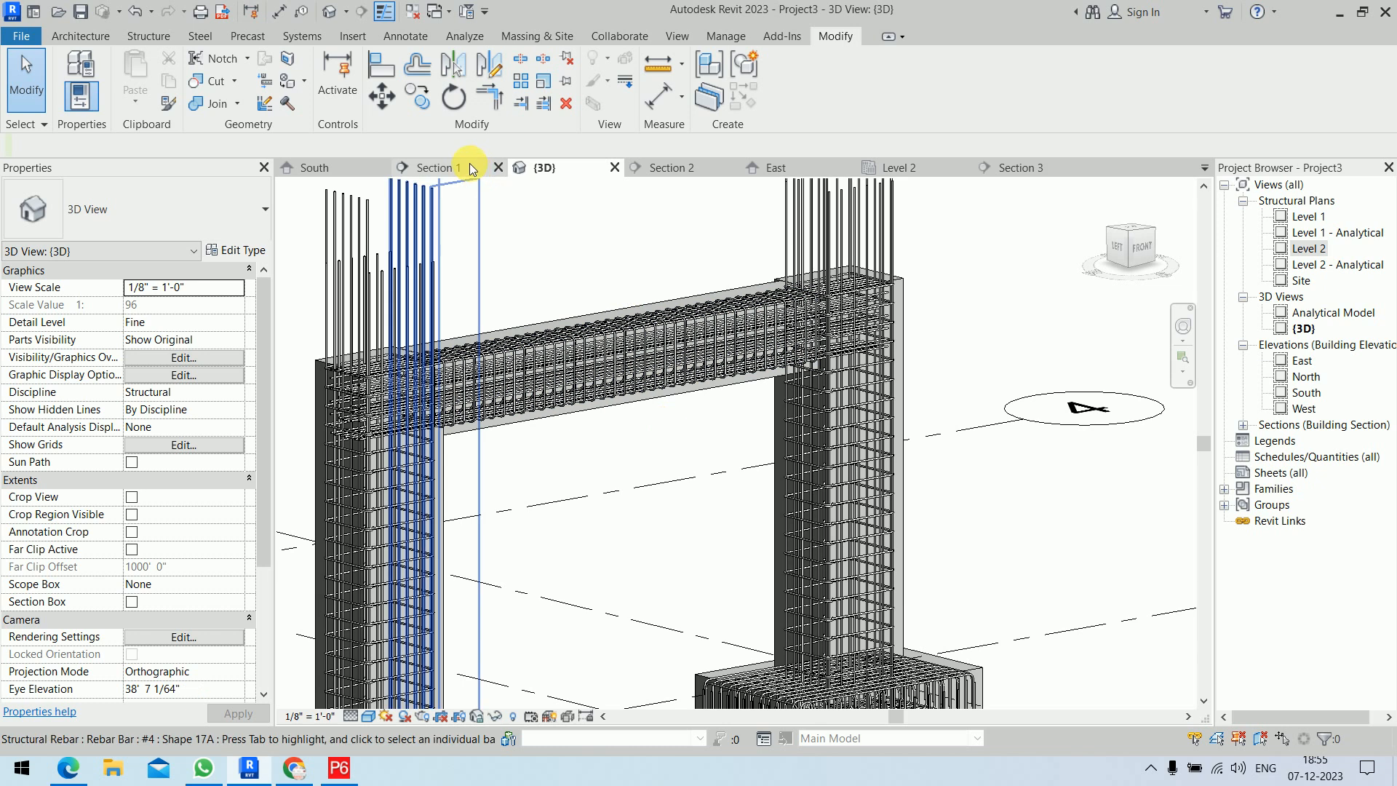
left_click(1045, 165)
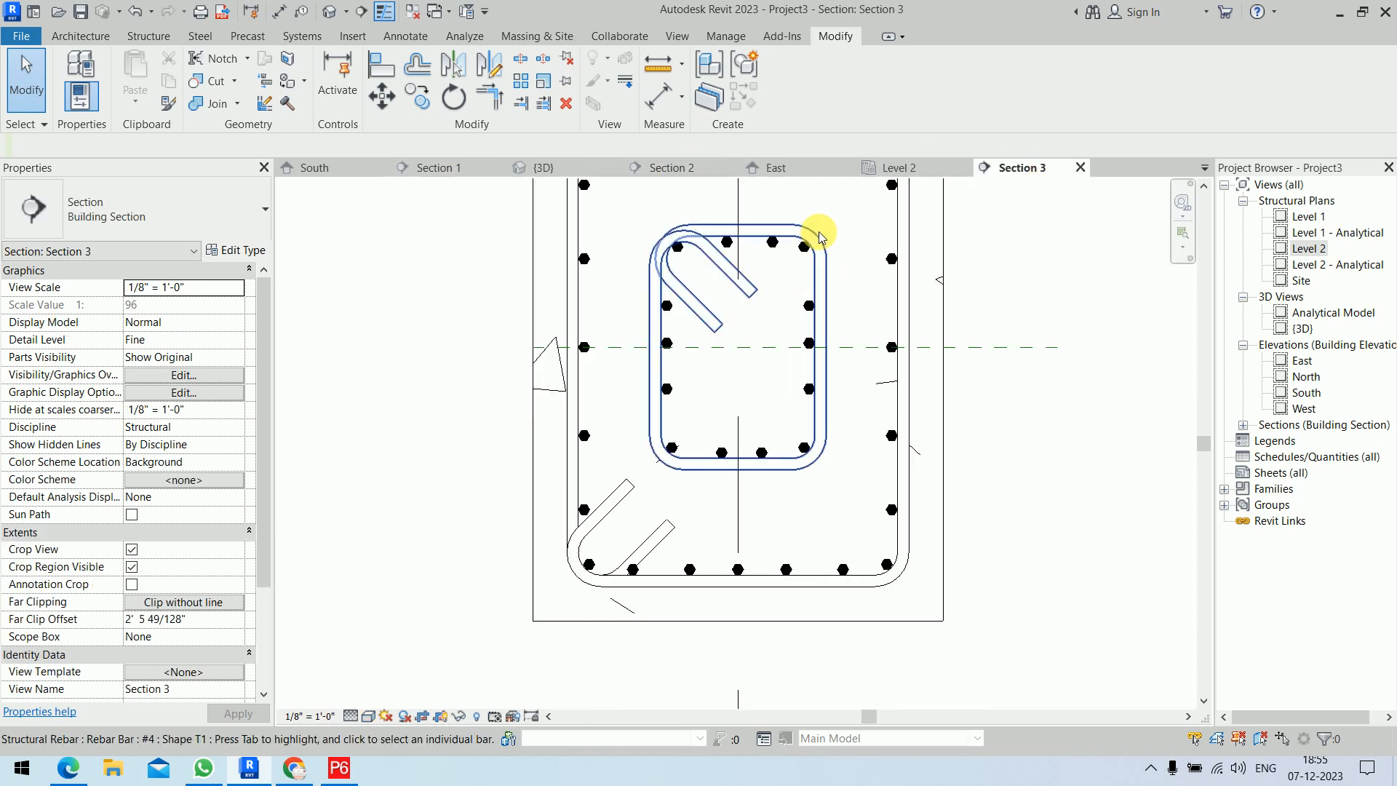
left_click(807, 348)
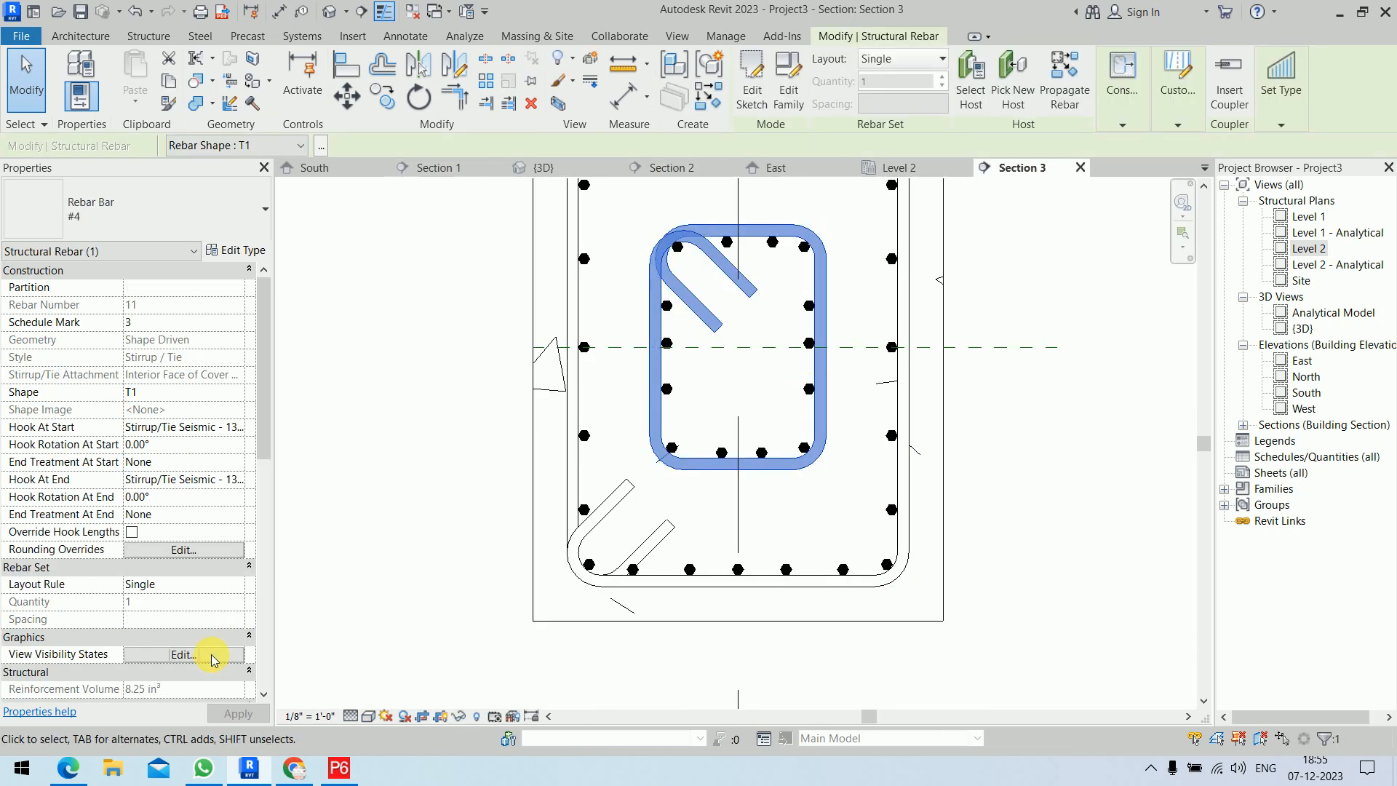
left_click(184, 654)
left_click(850, 342)
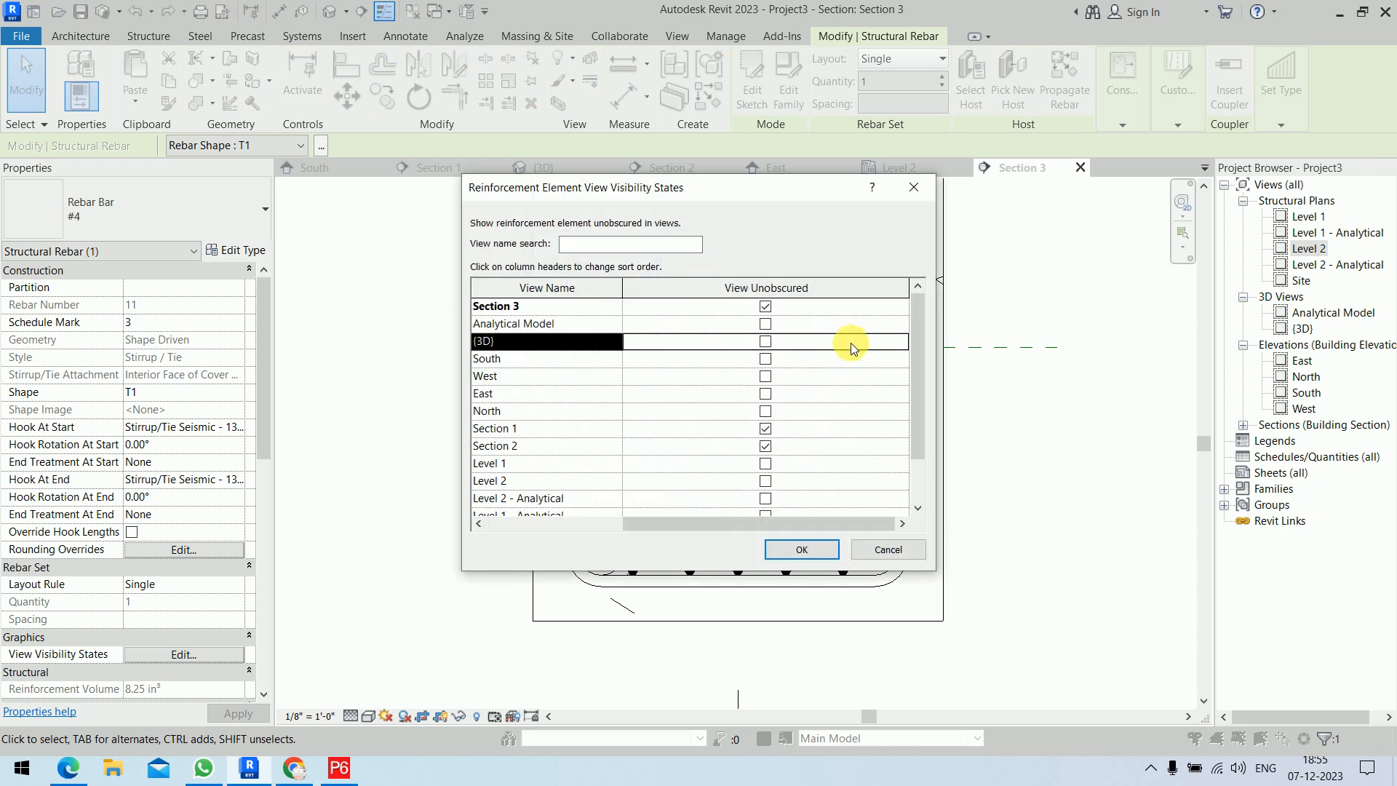
left_click(770, 359)
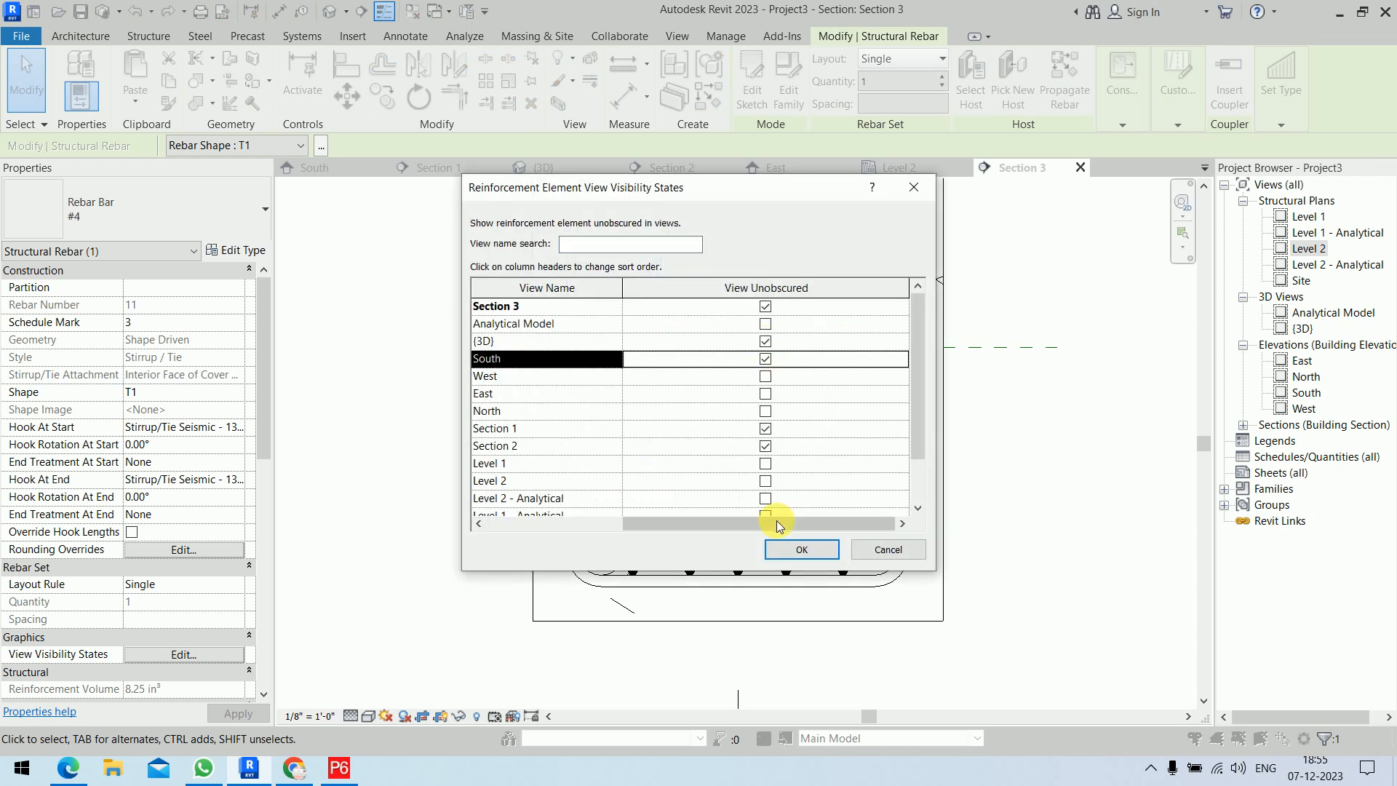
left_click(797, 547)
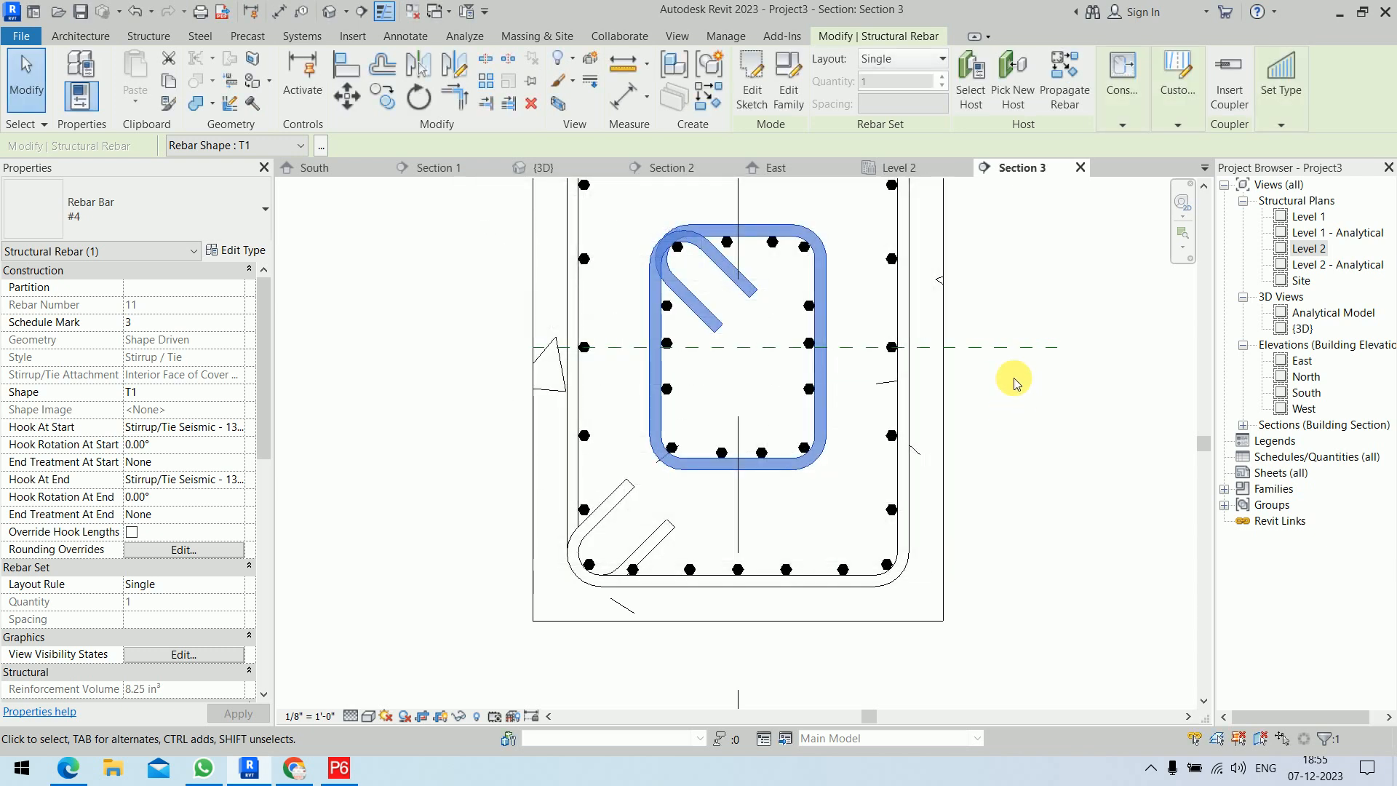
In the 3D view, distribute the inner tie along the beam with a Maximum Spacing layout at 4" spacing
left_click(546, 167)
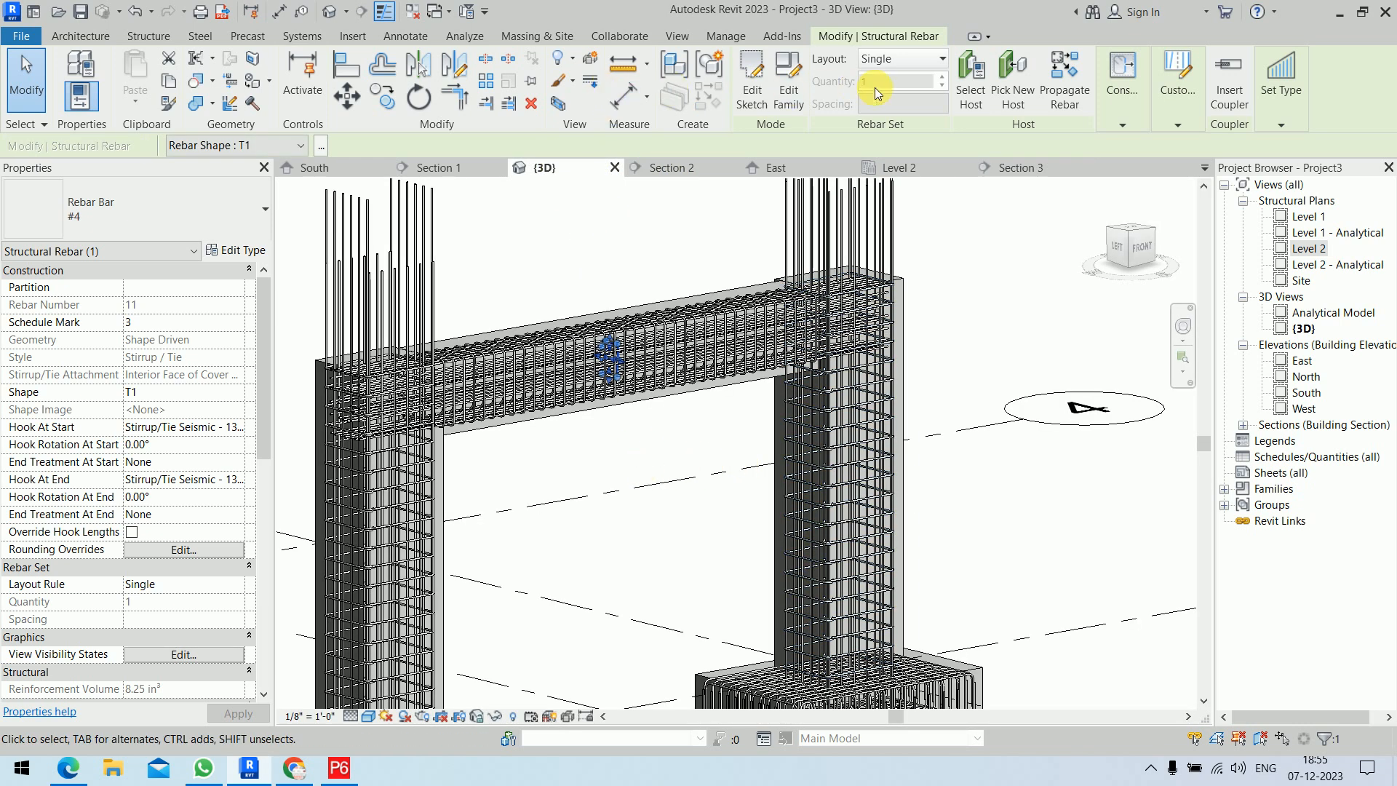
left_click(911, 57)
left_click(895, 98)
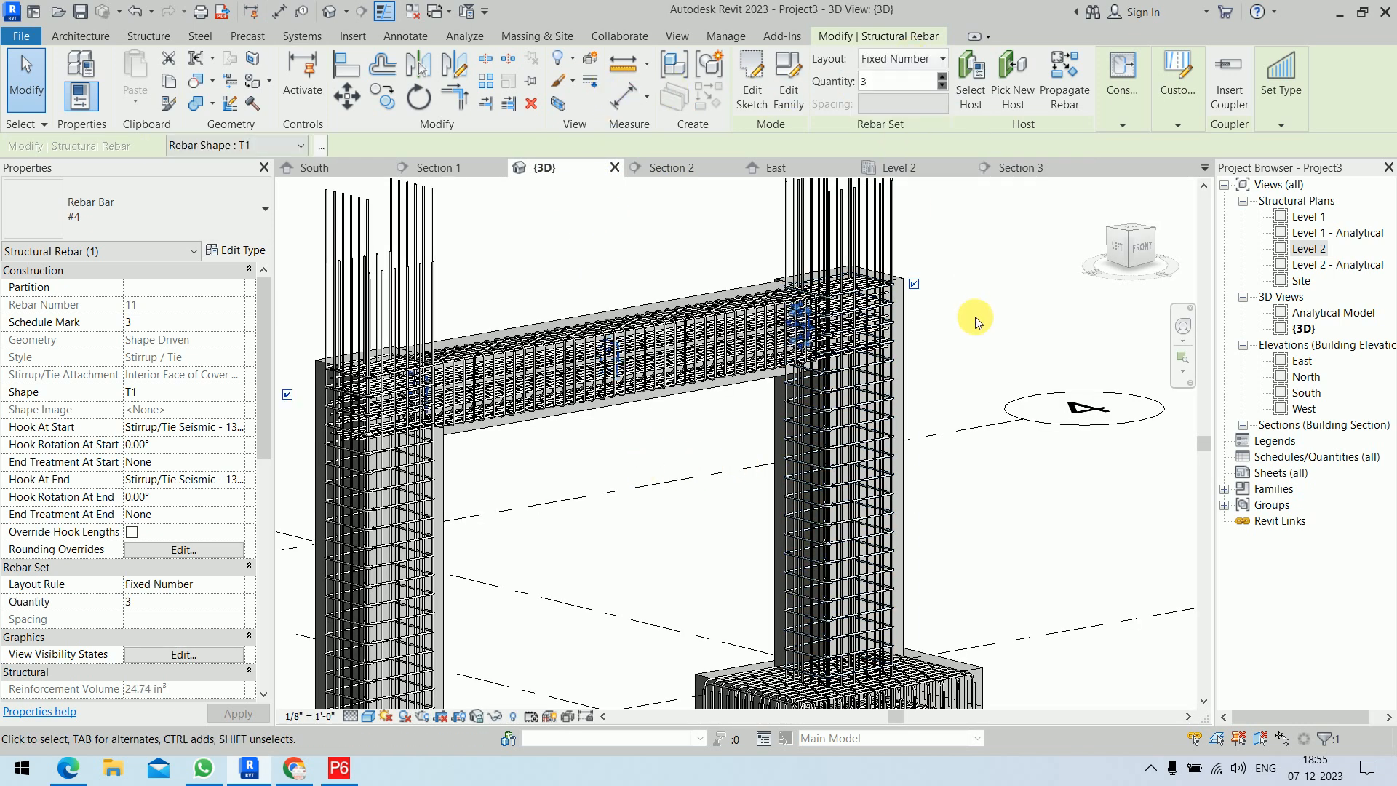
left_click(898, 62)
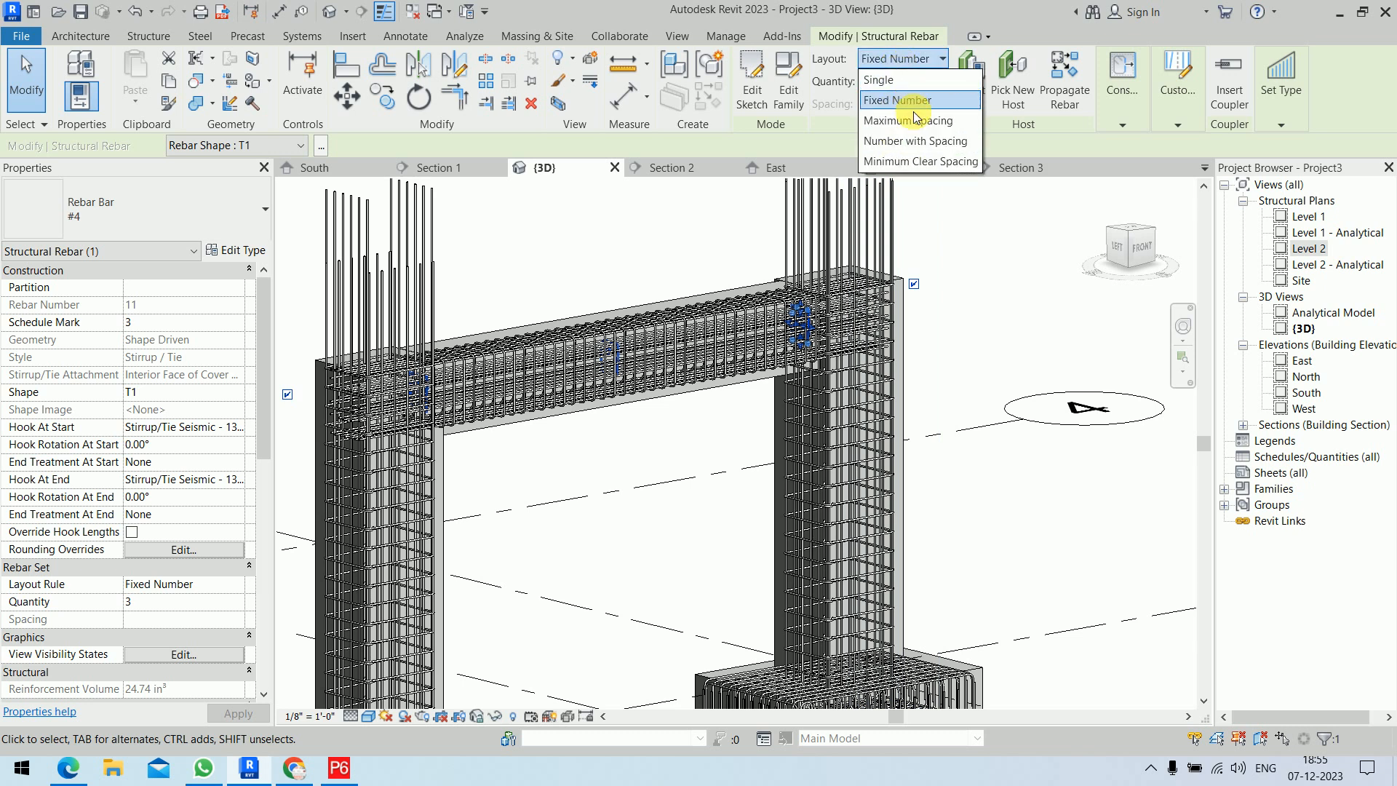
left_click(903, 120)
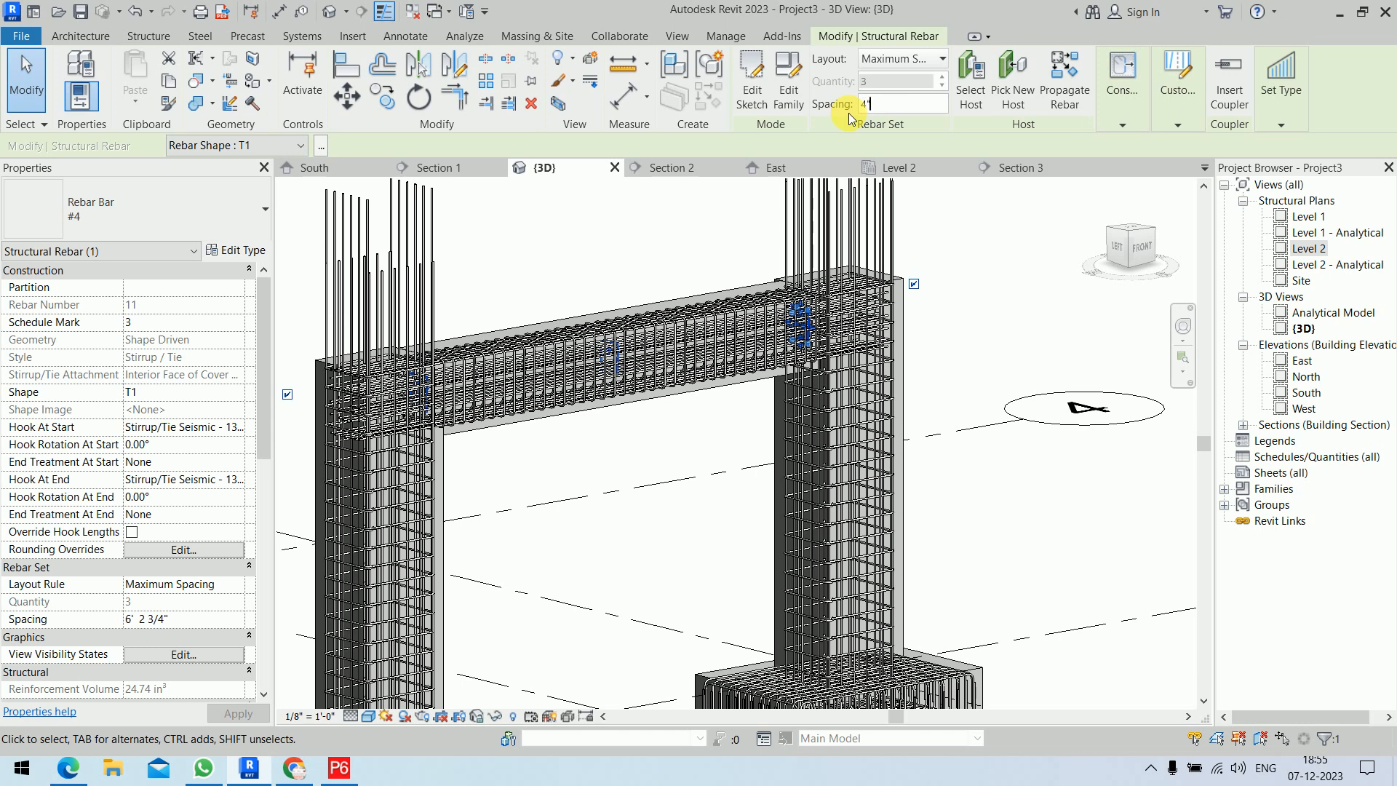
left_click(993, 341)
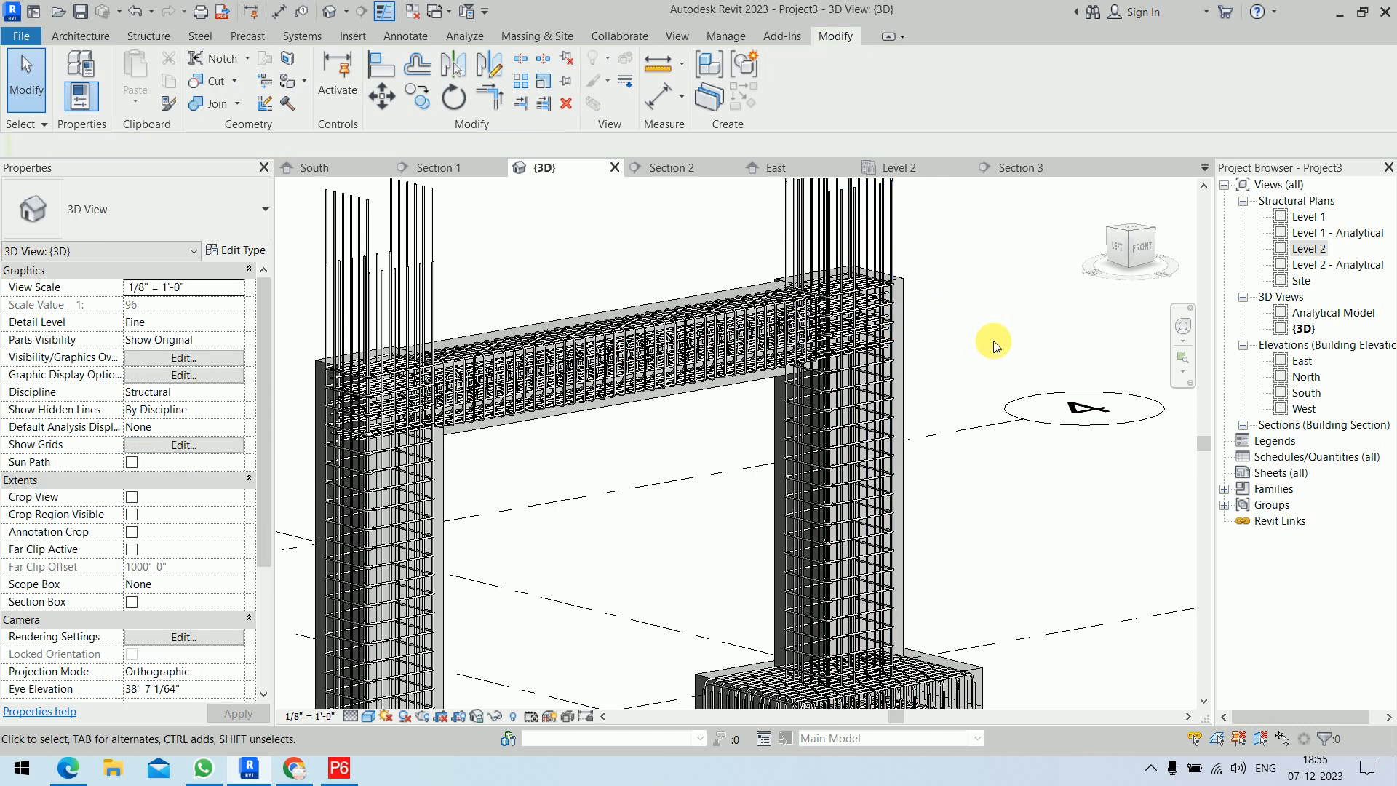
Examine the beam's outer and inner ties and longitudinal bars in 3D, up close and with the whole frame
middle_click_drag(1070, 342, 804, 379, "shift")
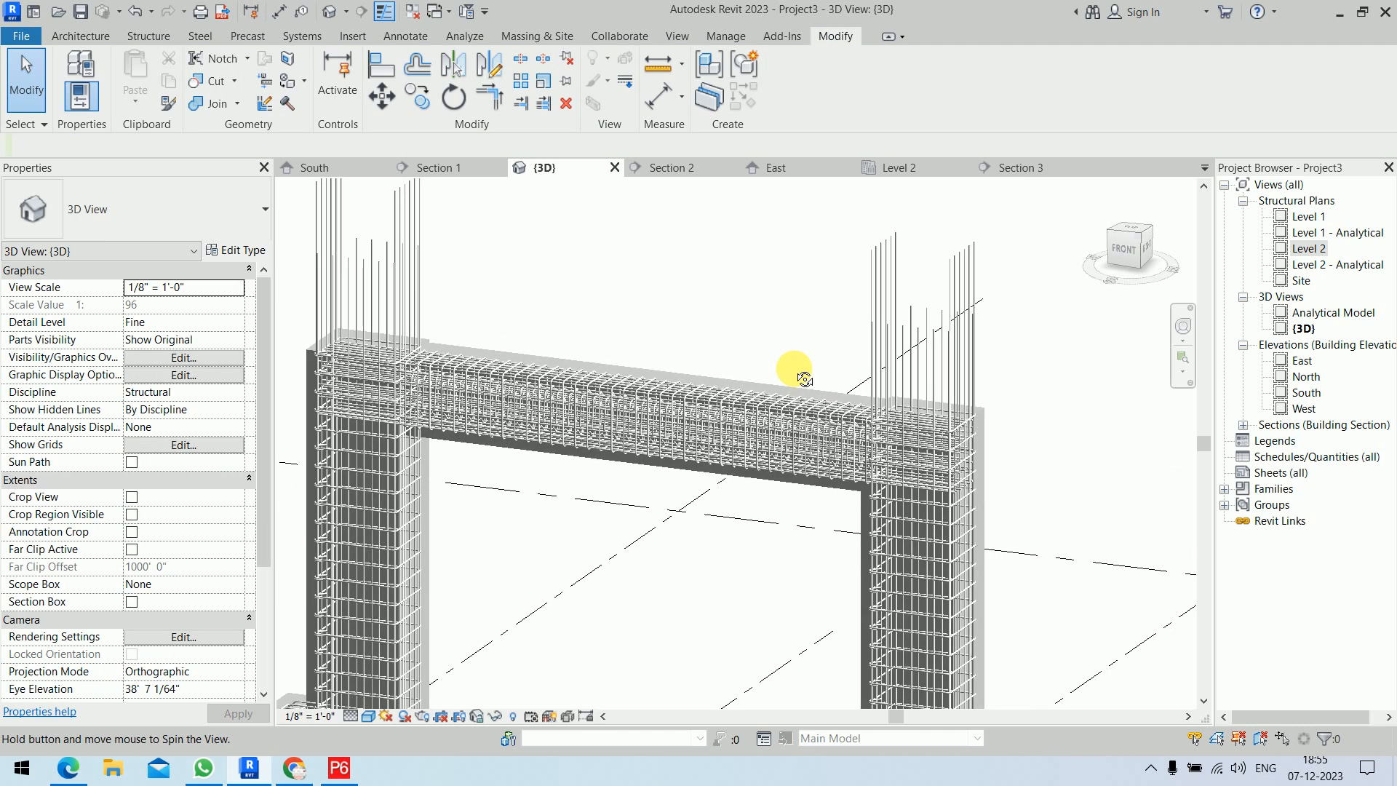
scroll(837, 430, "up", 10)
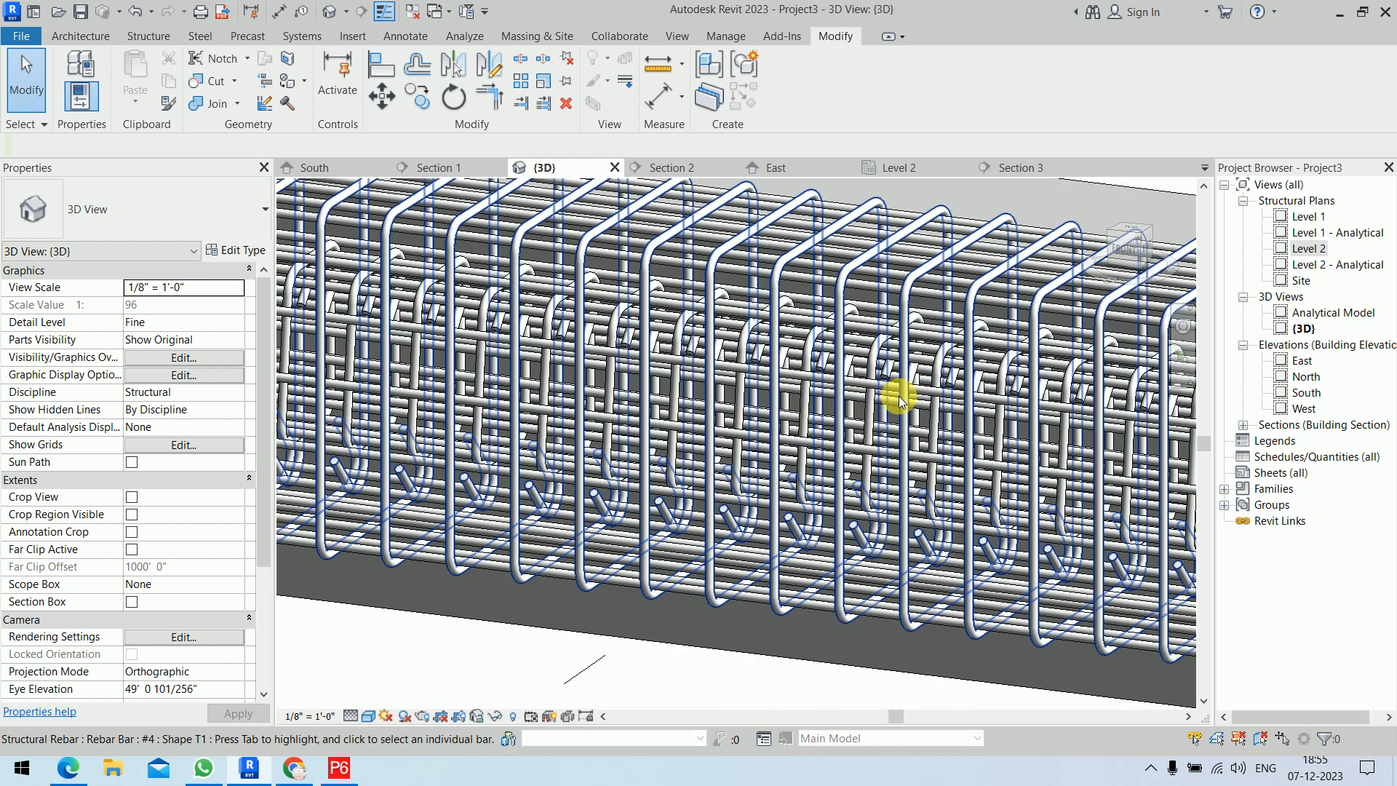
scroll(900, 399, "down", 10)
middle_click_drag(847, 443, 918, 423, "shift")
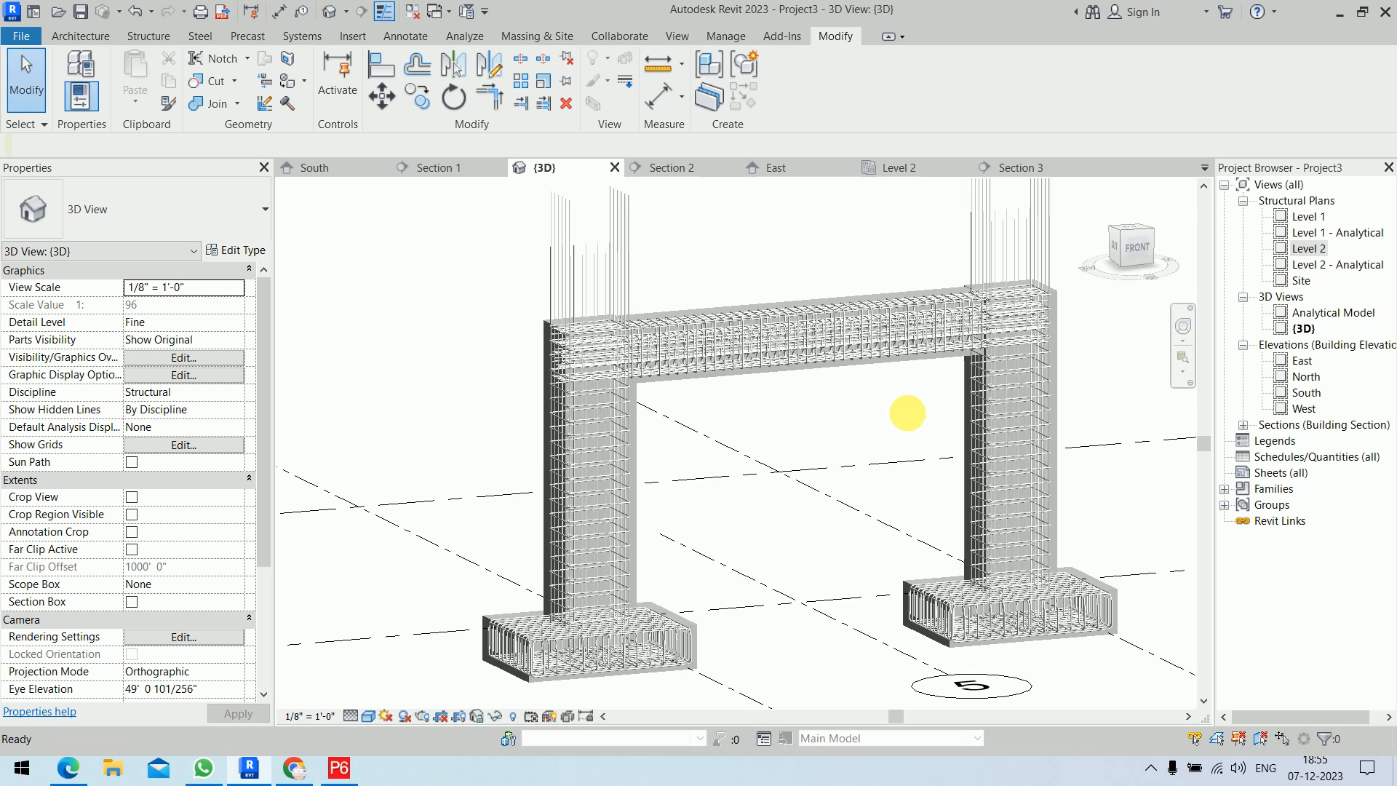
scroll(727, 341, "up", 10)
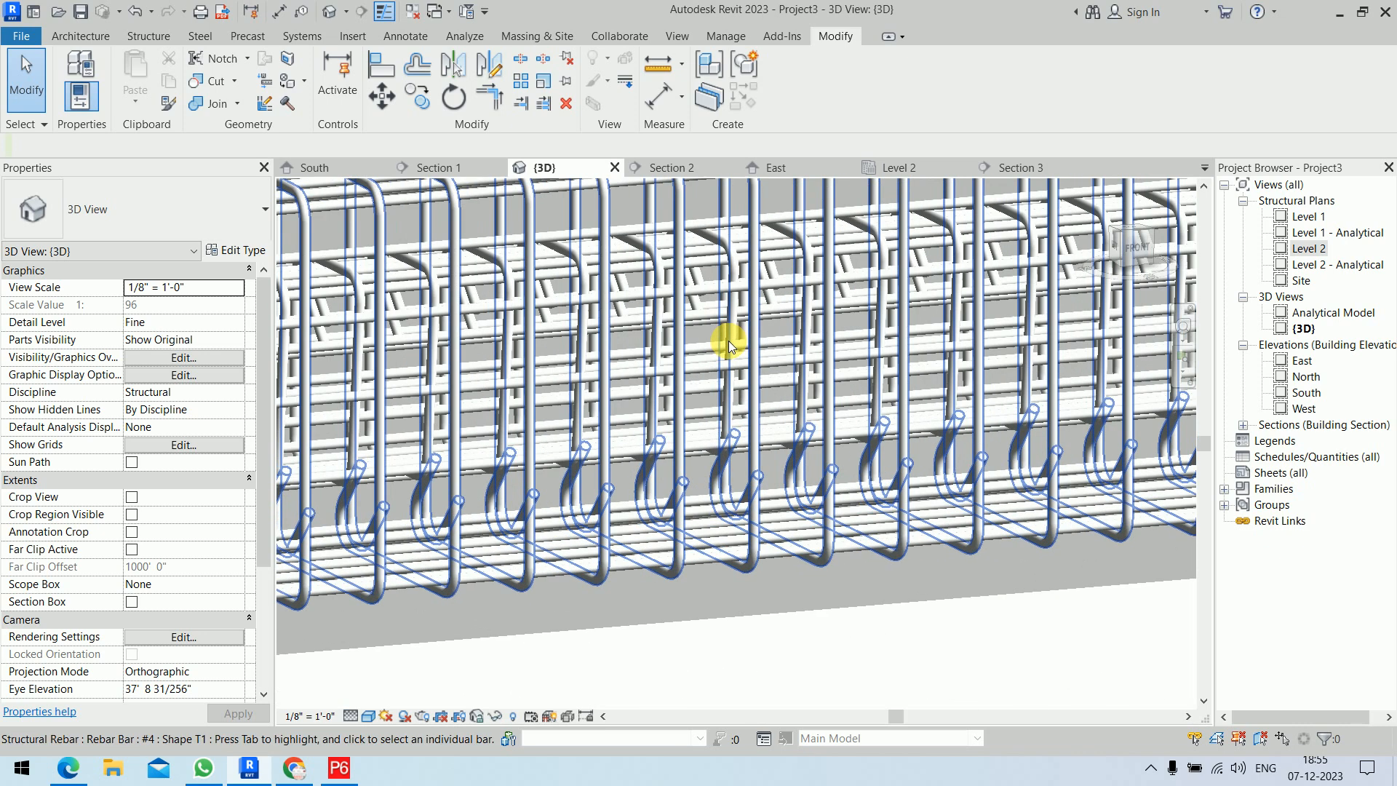
middle_click_drag(727, 341, 733, 250, "shift")
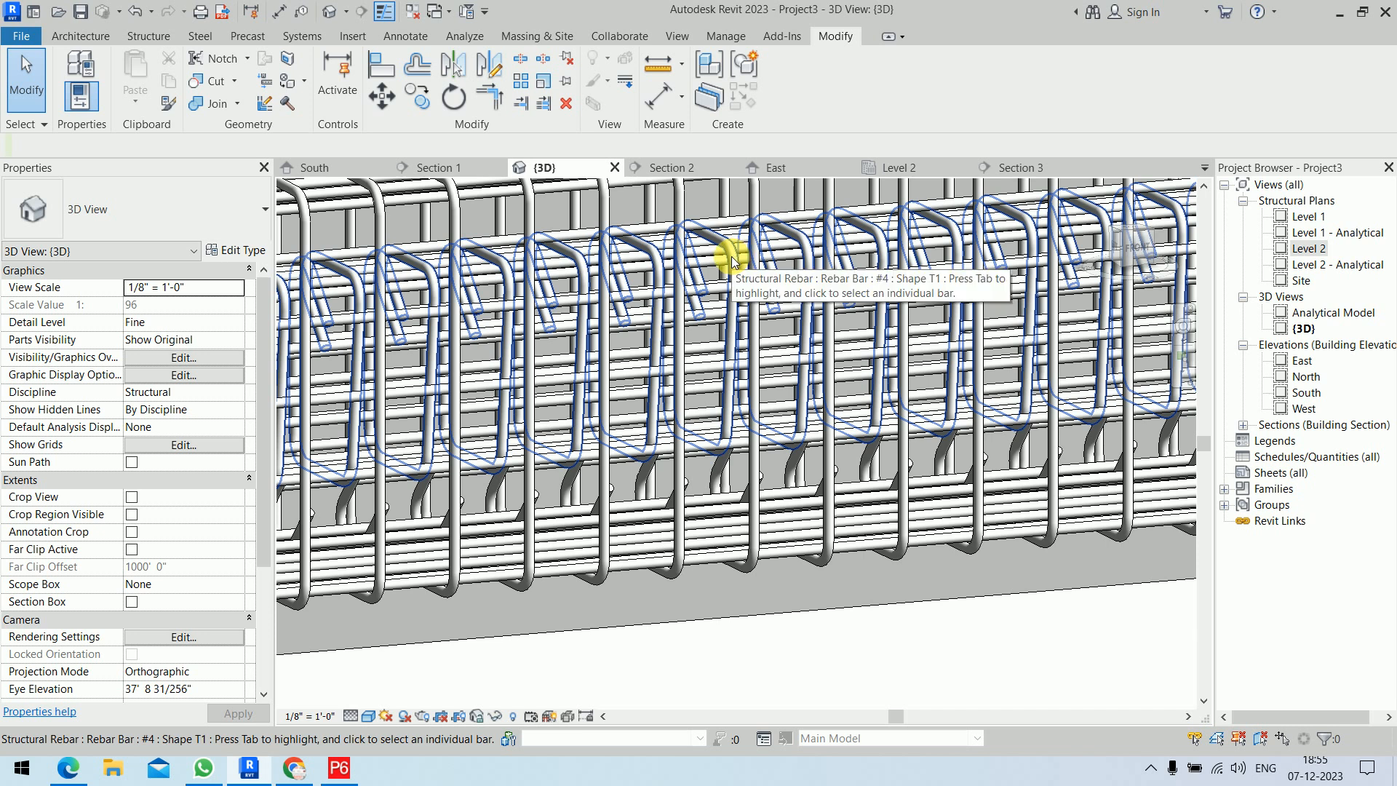
scroll(731, 256, "down", 6)
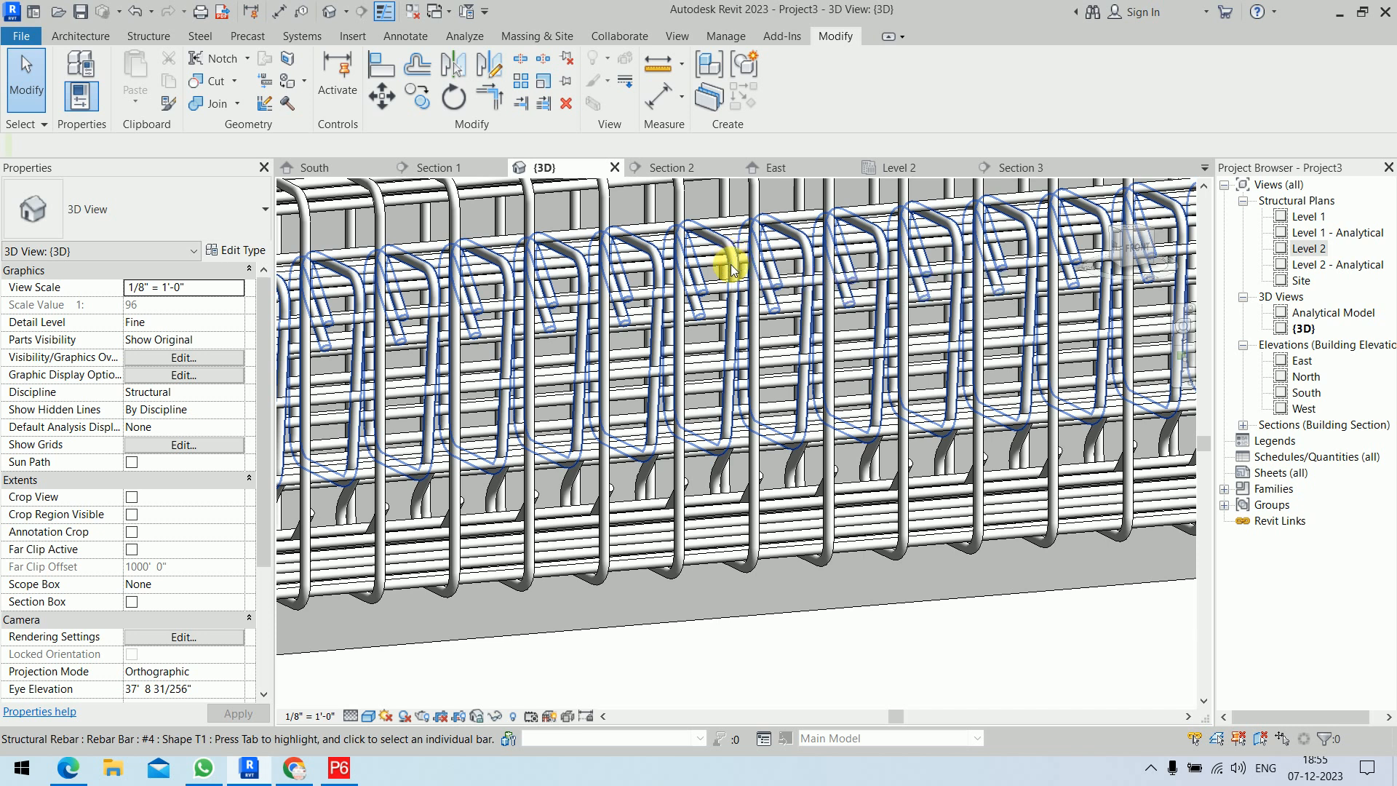
middle_click_drag(765, 343, 753, 389, "shift")
scroll(966, 428, "down", 4)
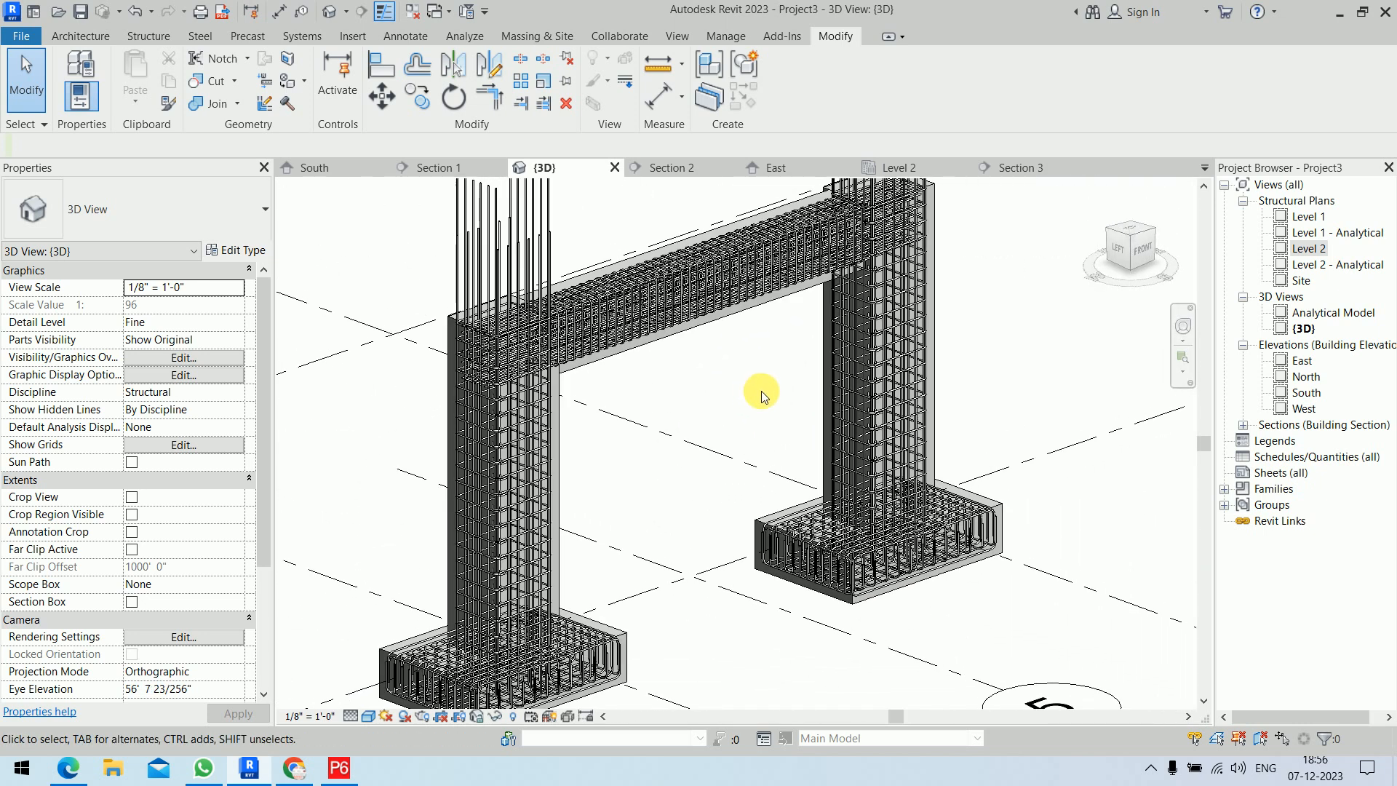
scroll(775, 403, "down", 4)
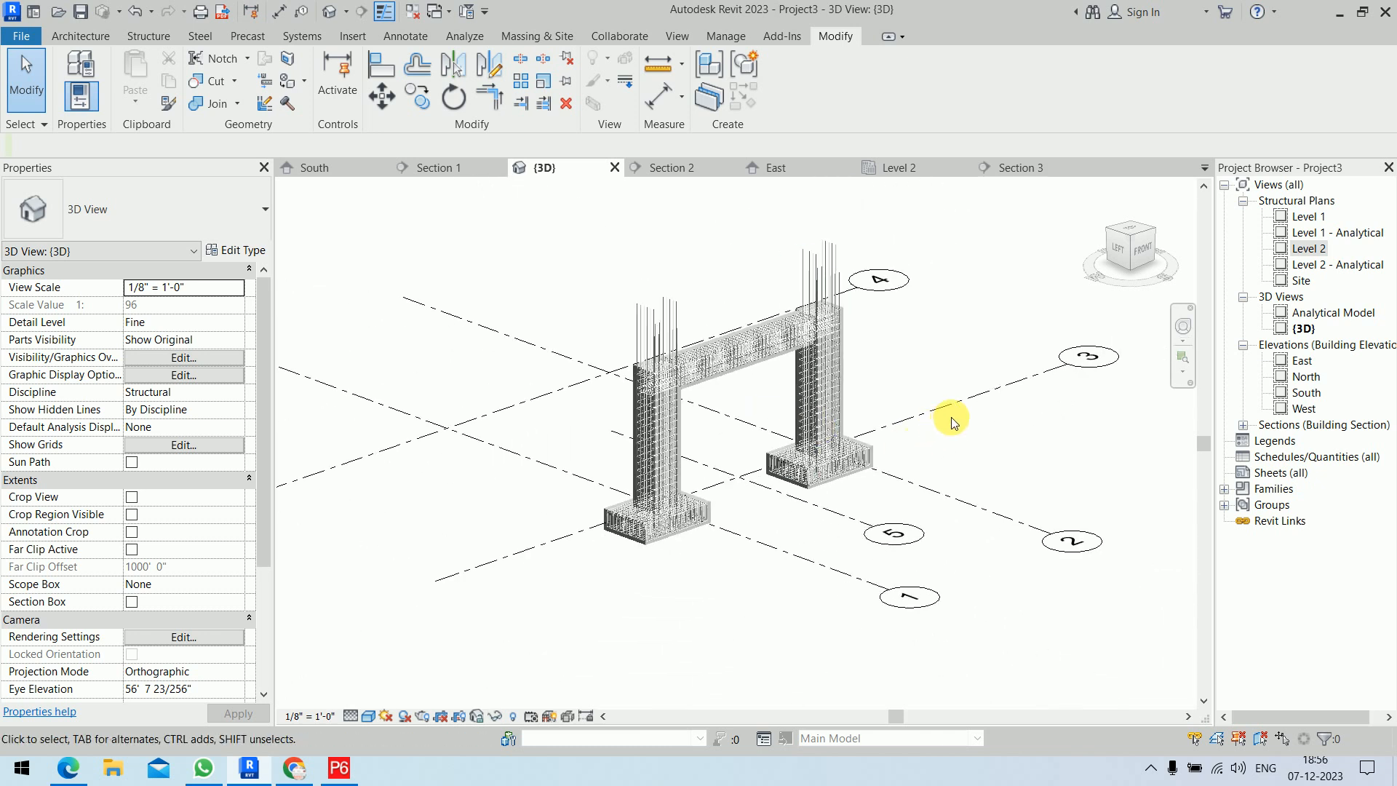
middle_click_drag(945, 408, 904, 447, "shift")
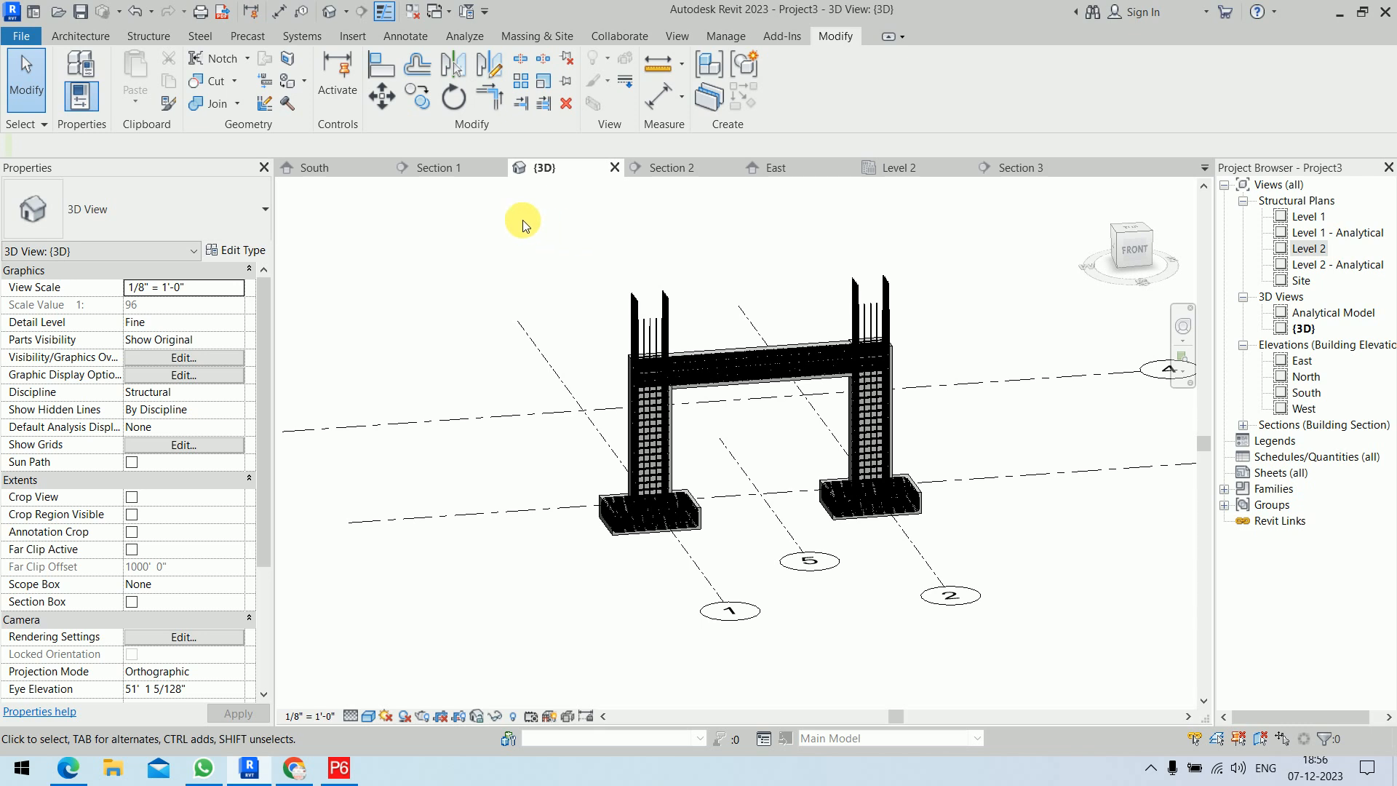
Select the whole frame in 3D and filter the selection to Structural Columns, Structural Foundations and Structural Framing (Primary), leaving out the rebar
left_click_drag(523, 220, 1019, 551)
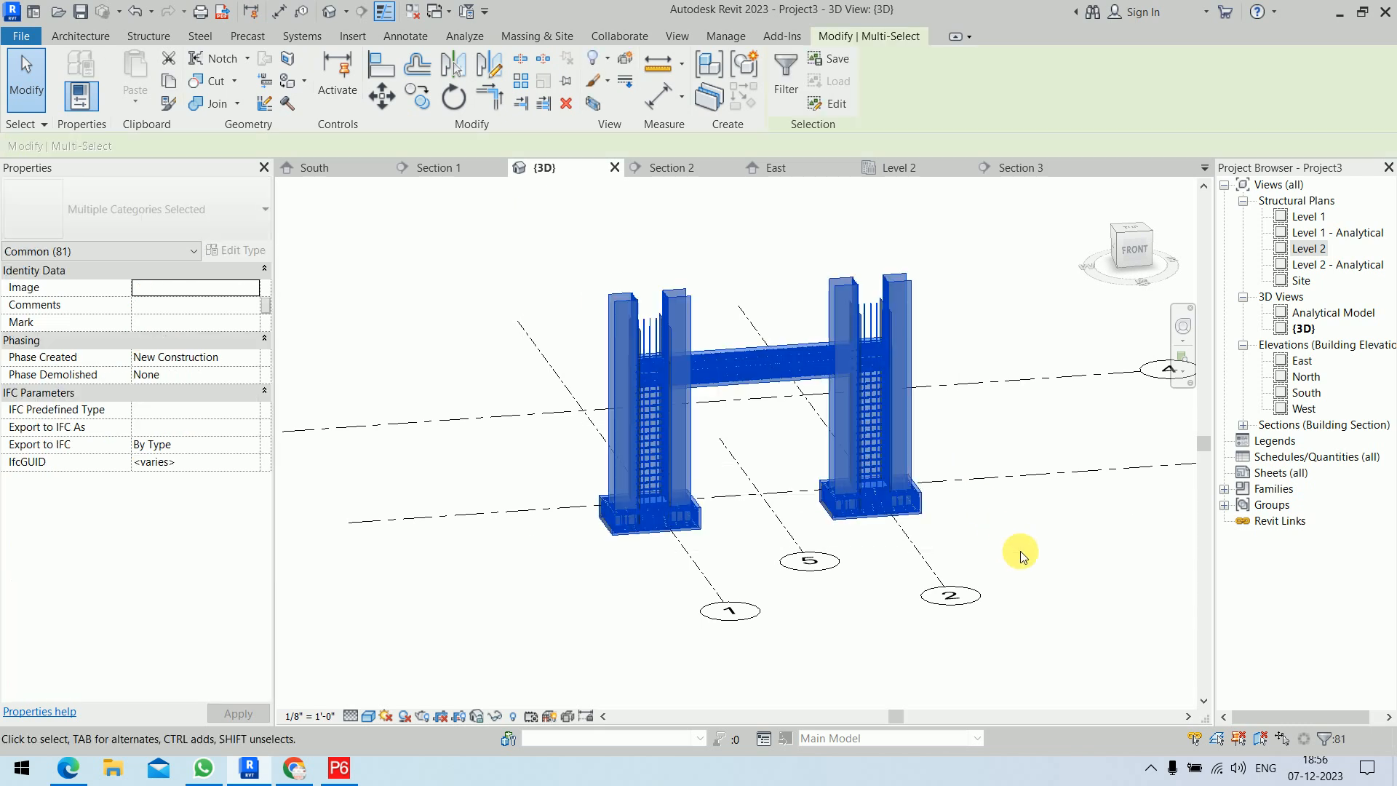
left_click(786, 77)
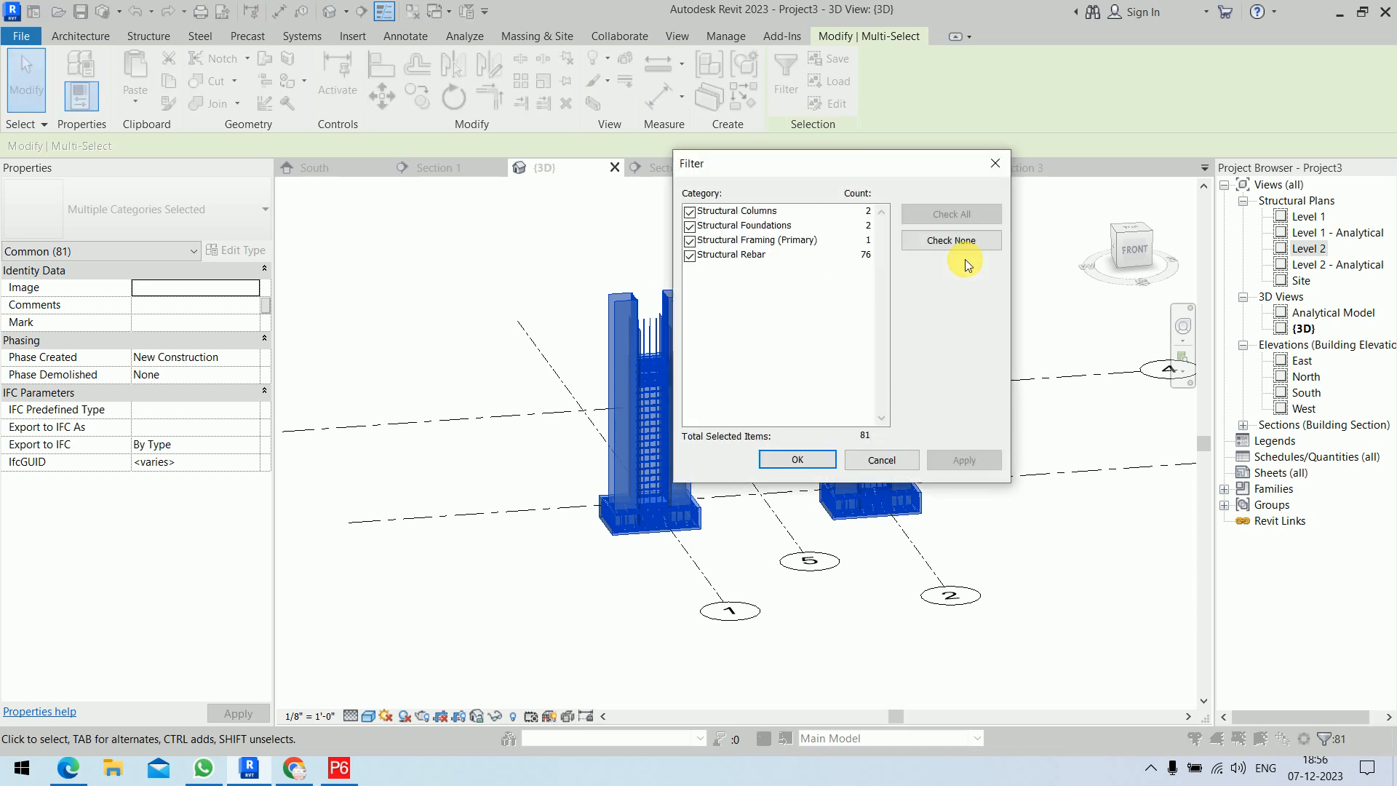
left_click(951, 240)
left_click(691, 213)
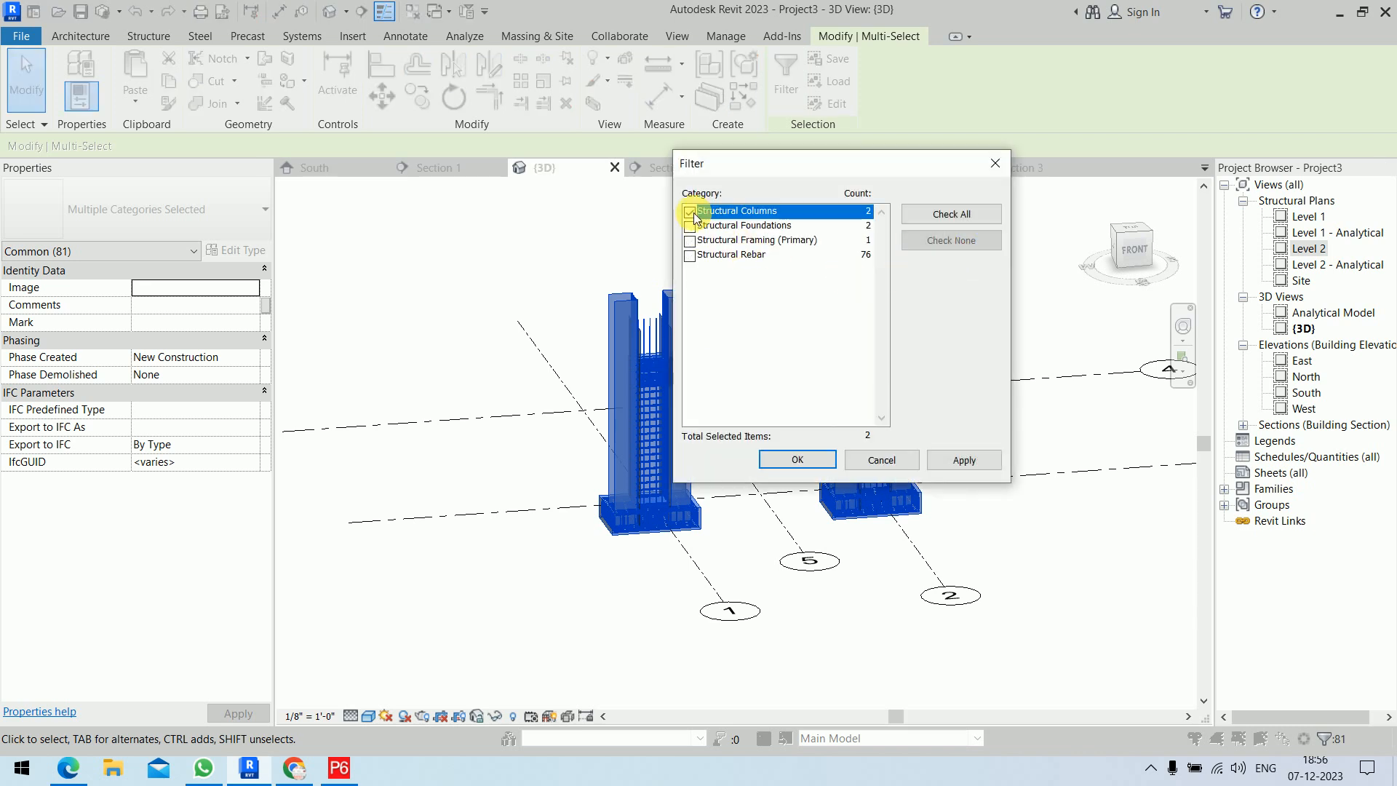
left_click(692, 227)
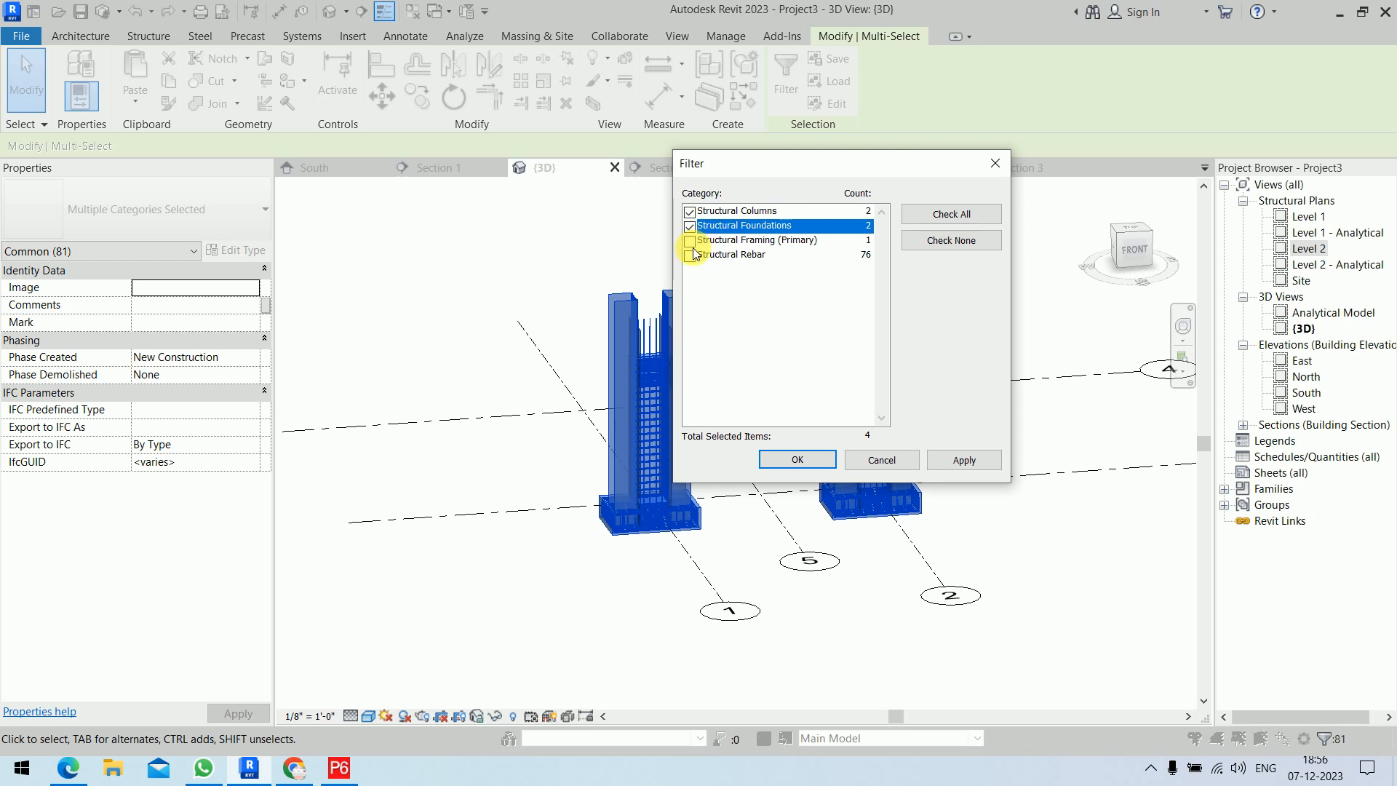
left_click(690, 241)
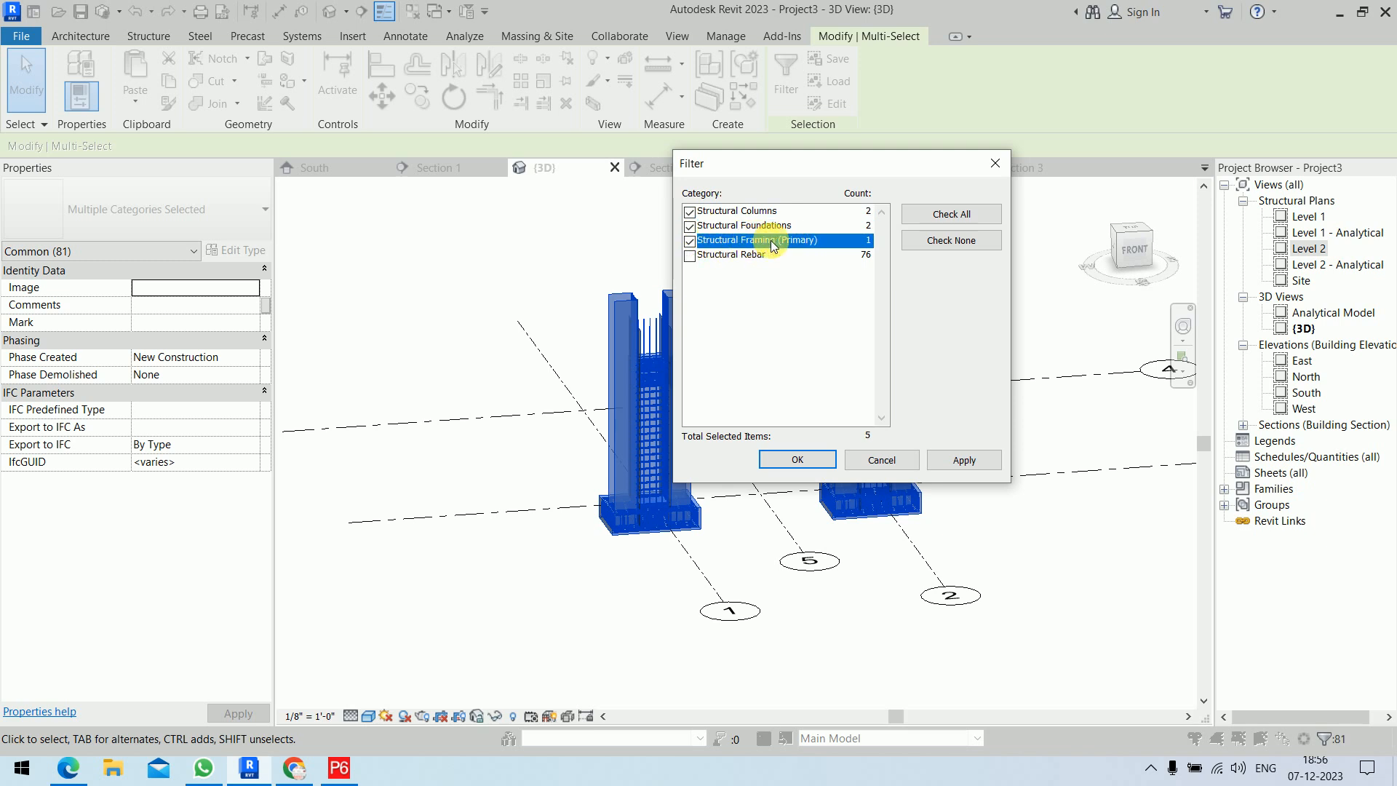
left_click(798, 459)
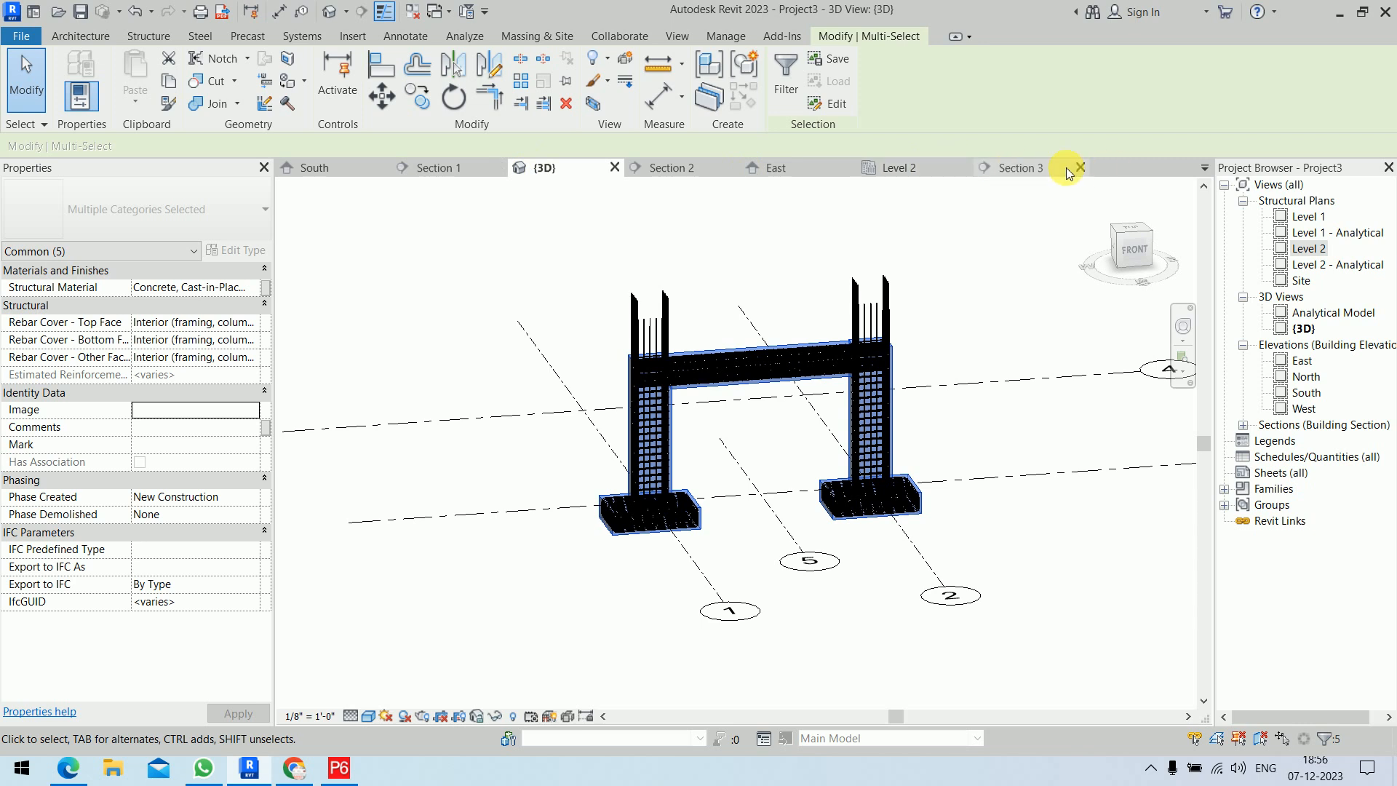
In the Level 2 plan, copy the selected columns, footings and beam 20'-0" straight up from grid 3 to grid 4
left_click(896, 169)
scroll(867, 272, "down", 5)
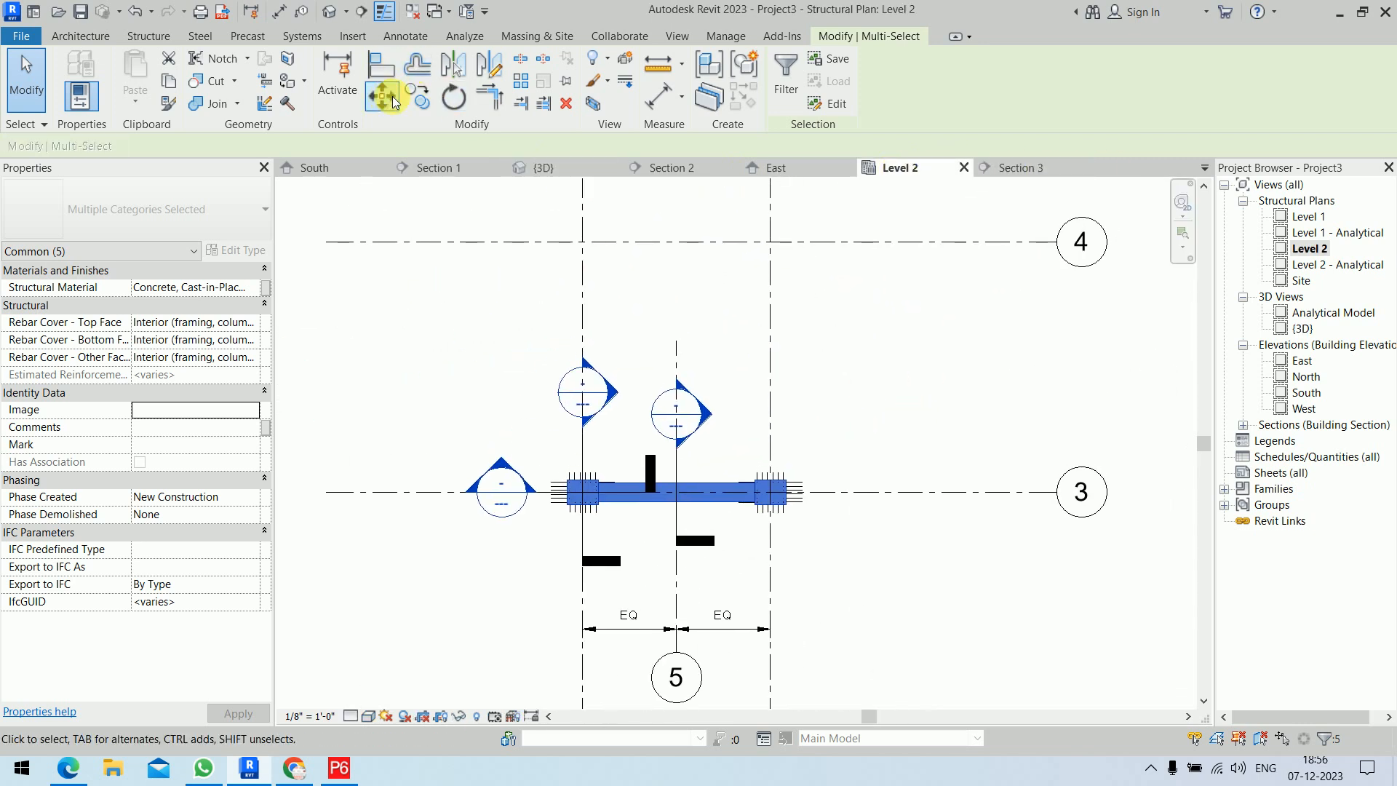
left_click(417, 96)
left_click(866, 485)
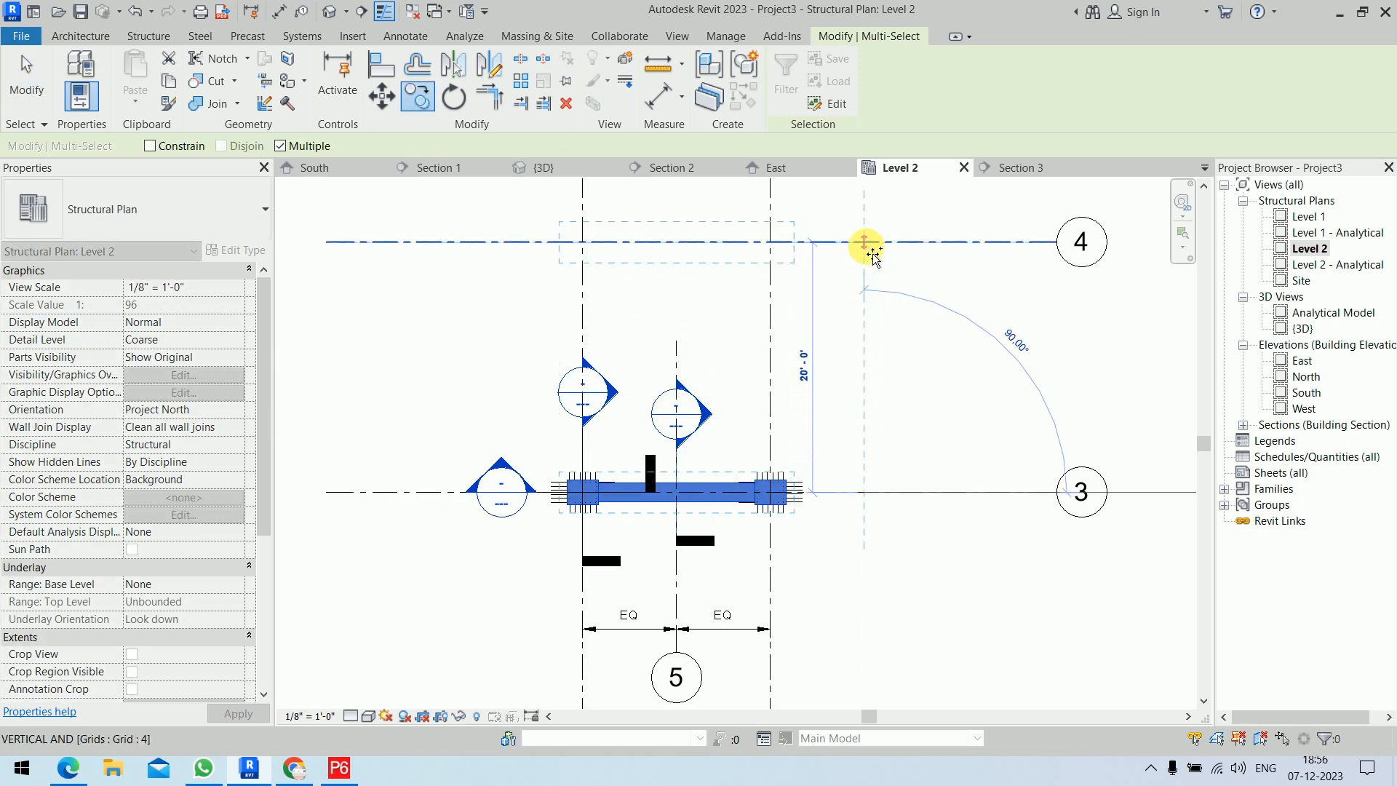
left_click(865, 242)
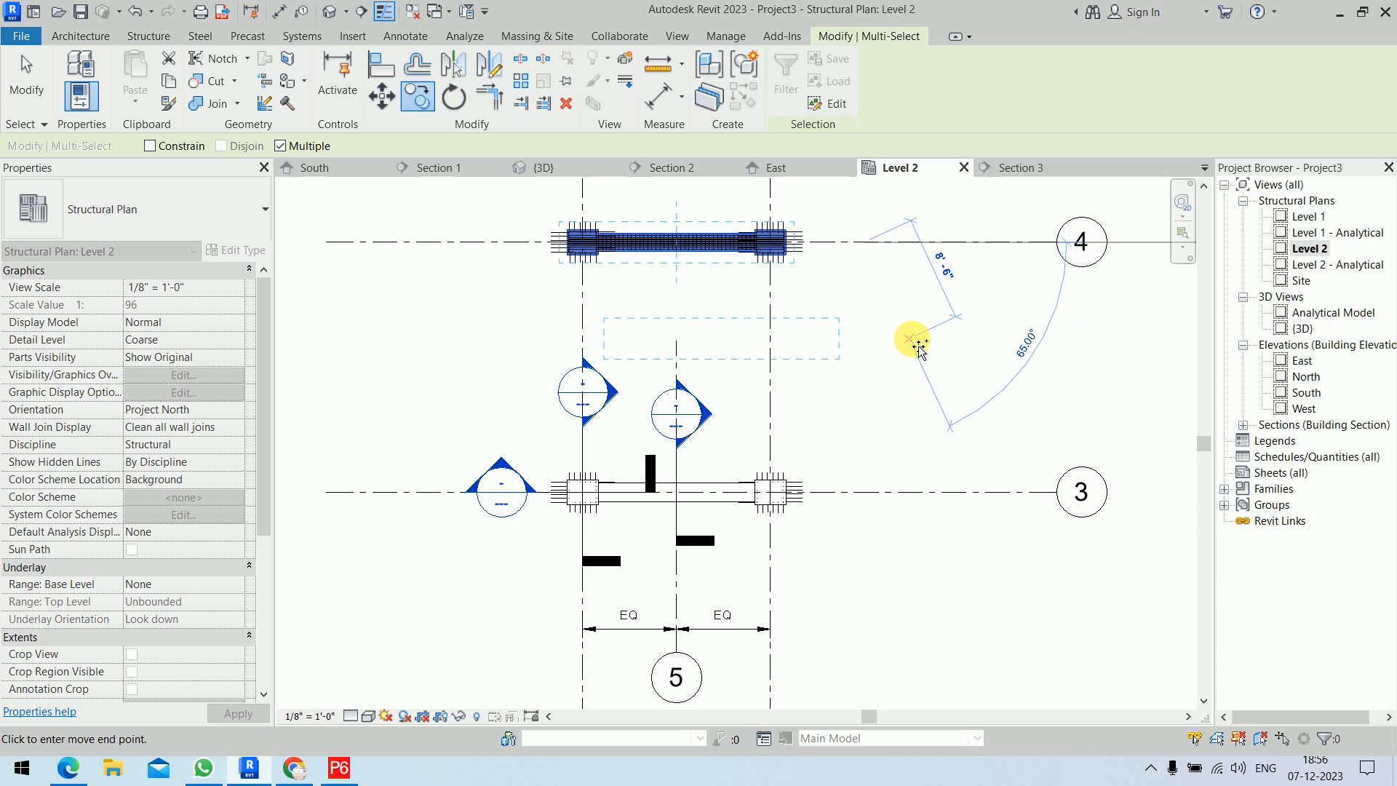
key("Escape")
key("Escape")
Examine the copied frame on grid 4 and its reinforcement in the 3D view, up close and beside the original
left_click(546, 168)
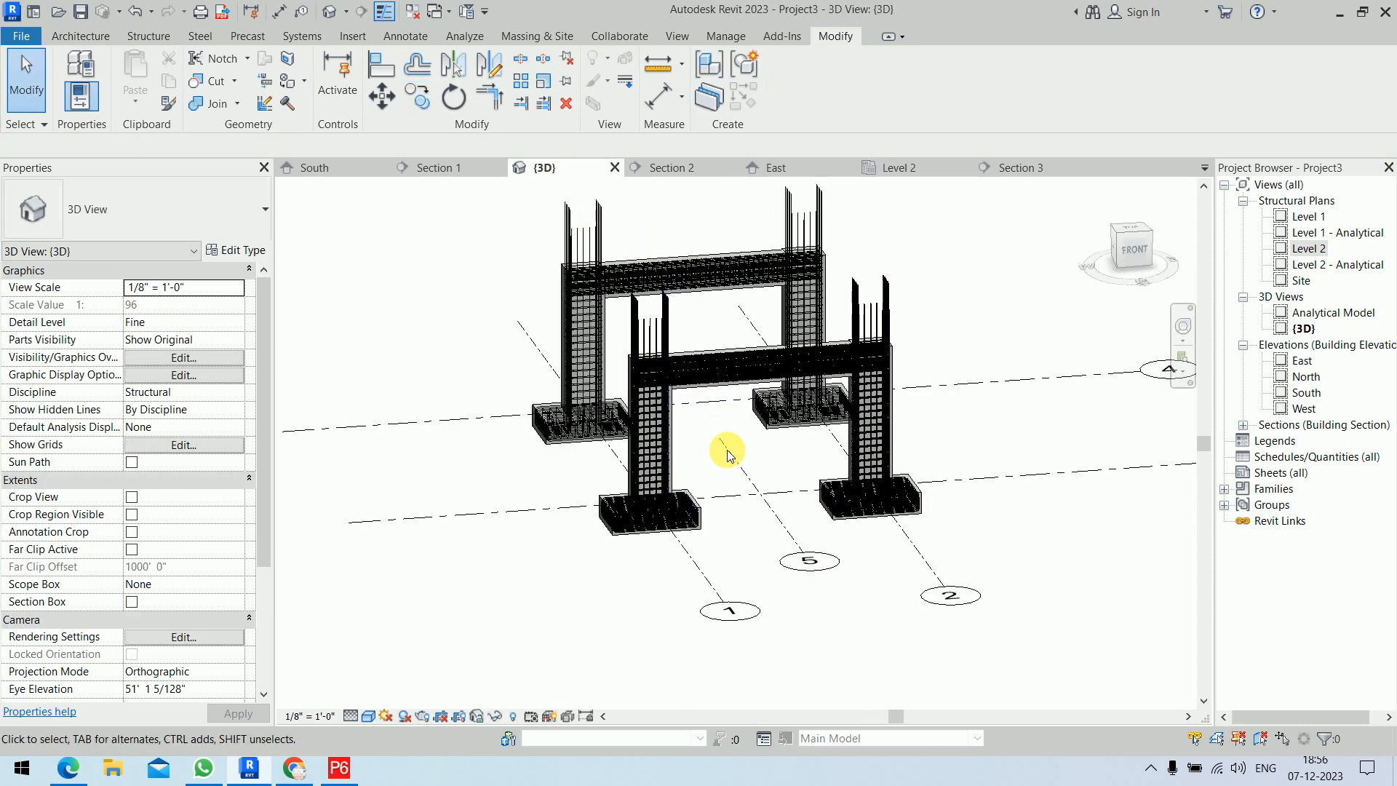
middle_click_drag(727, 449, 936, 477, "shift")
scroll(564, 336, "up", 5)
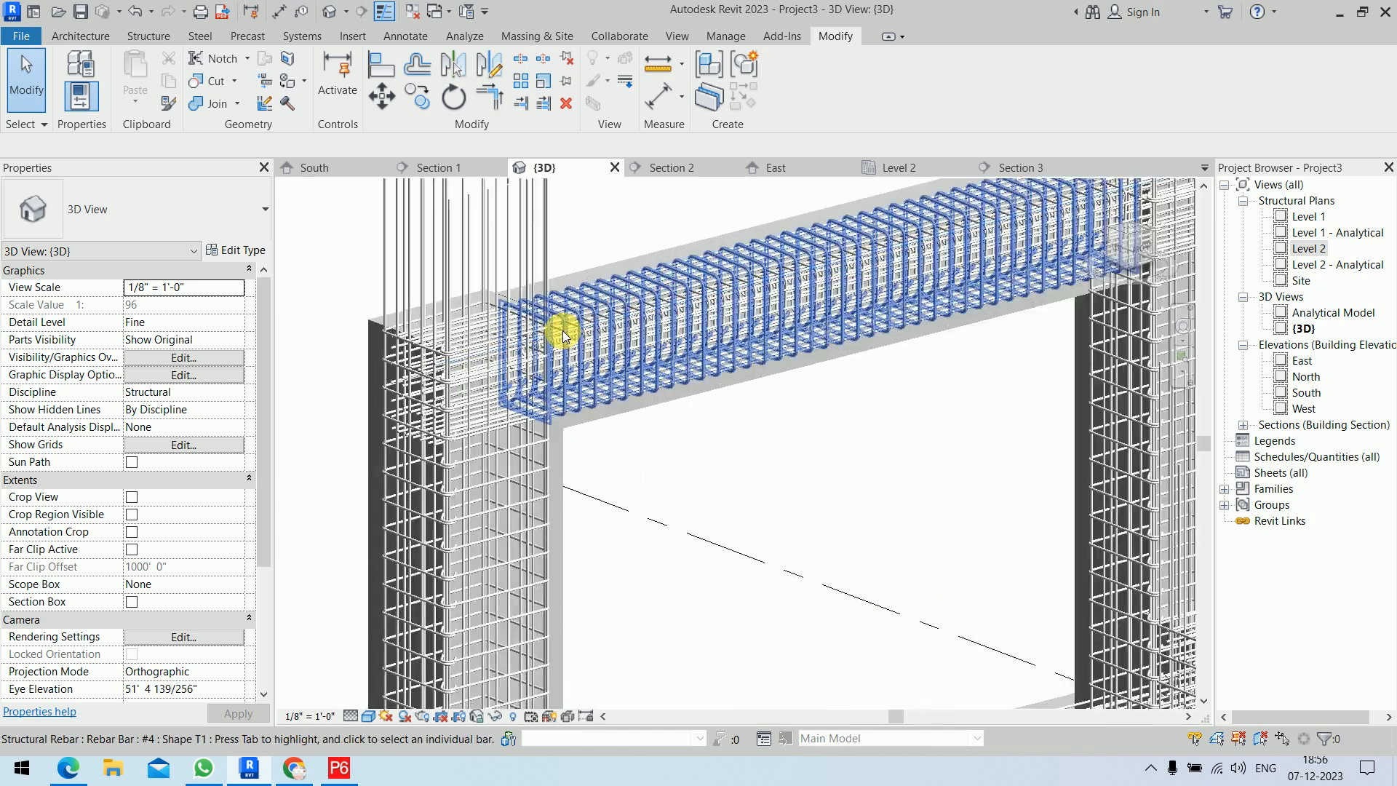
scroll(646, 400, "down", 8)
middle_click_drag(717, 443, 988, 455, "shift")
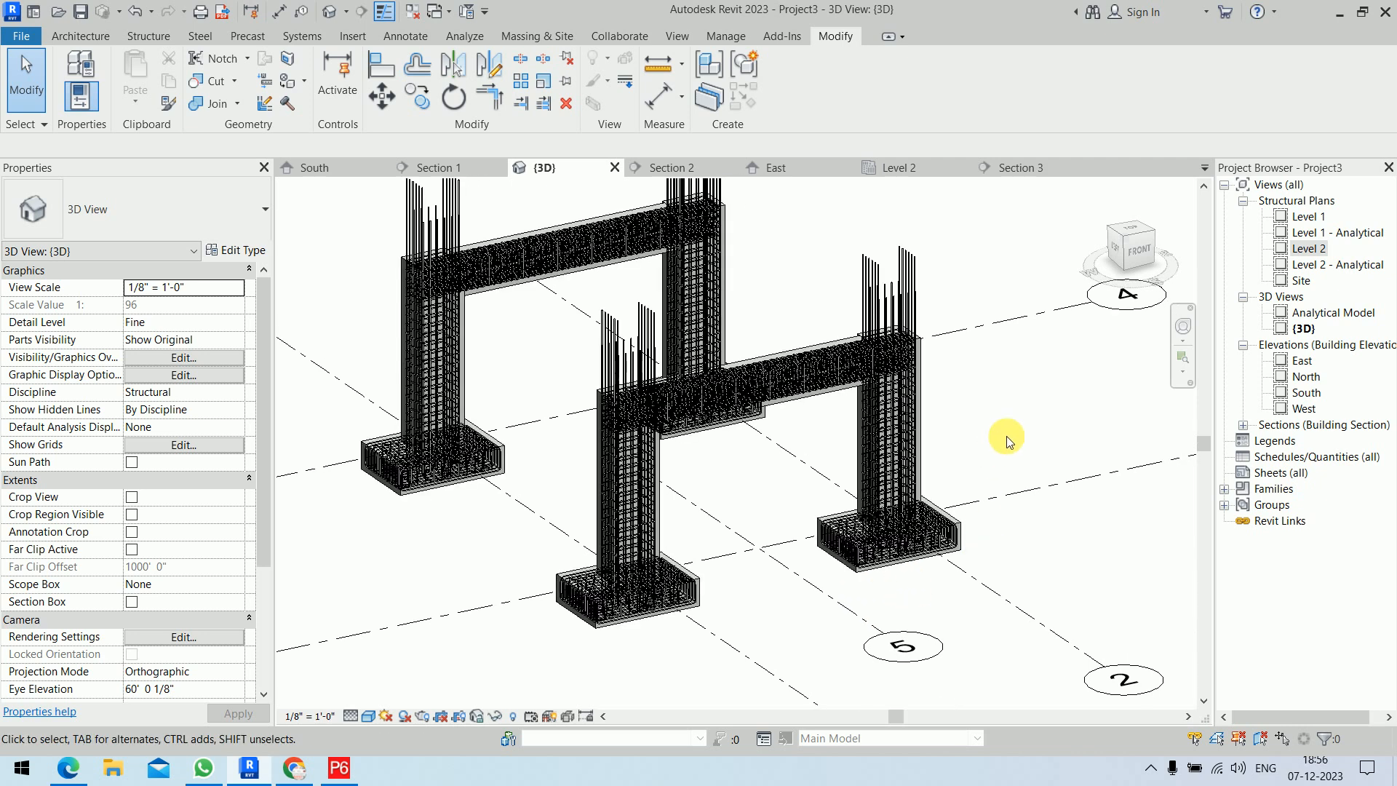
mouse_move(1023, 446)
middle_mouse_down()
mouse_move(1034, 458)
mouse_move(1011, 470)
middle_mouse_up()
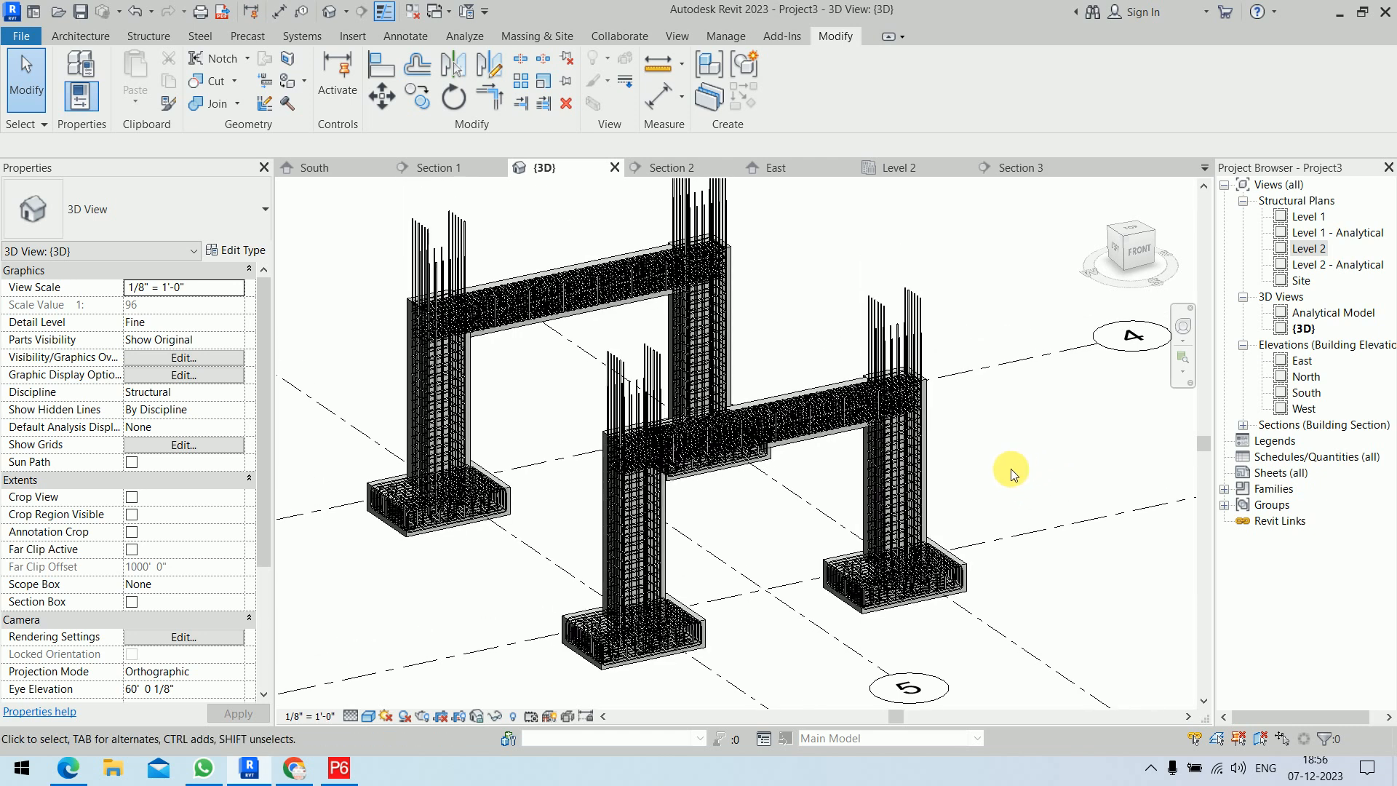